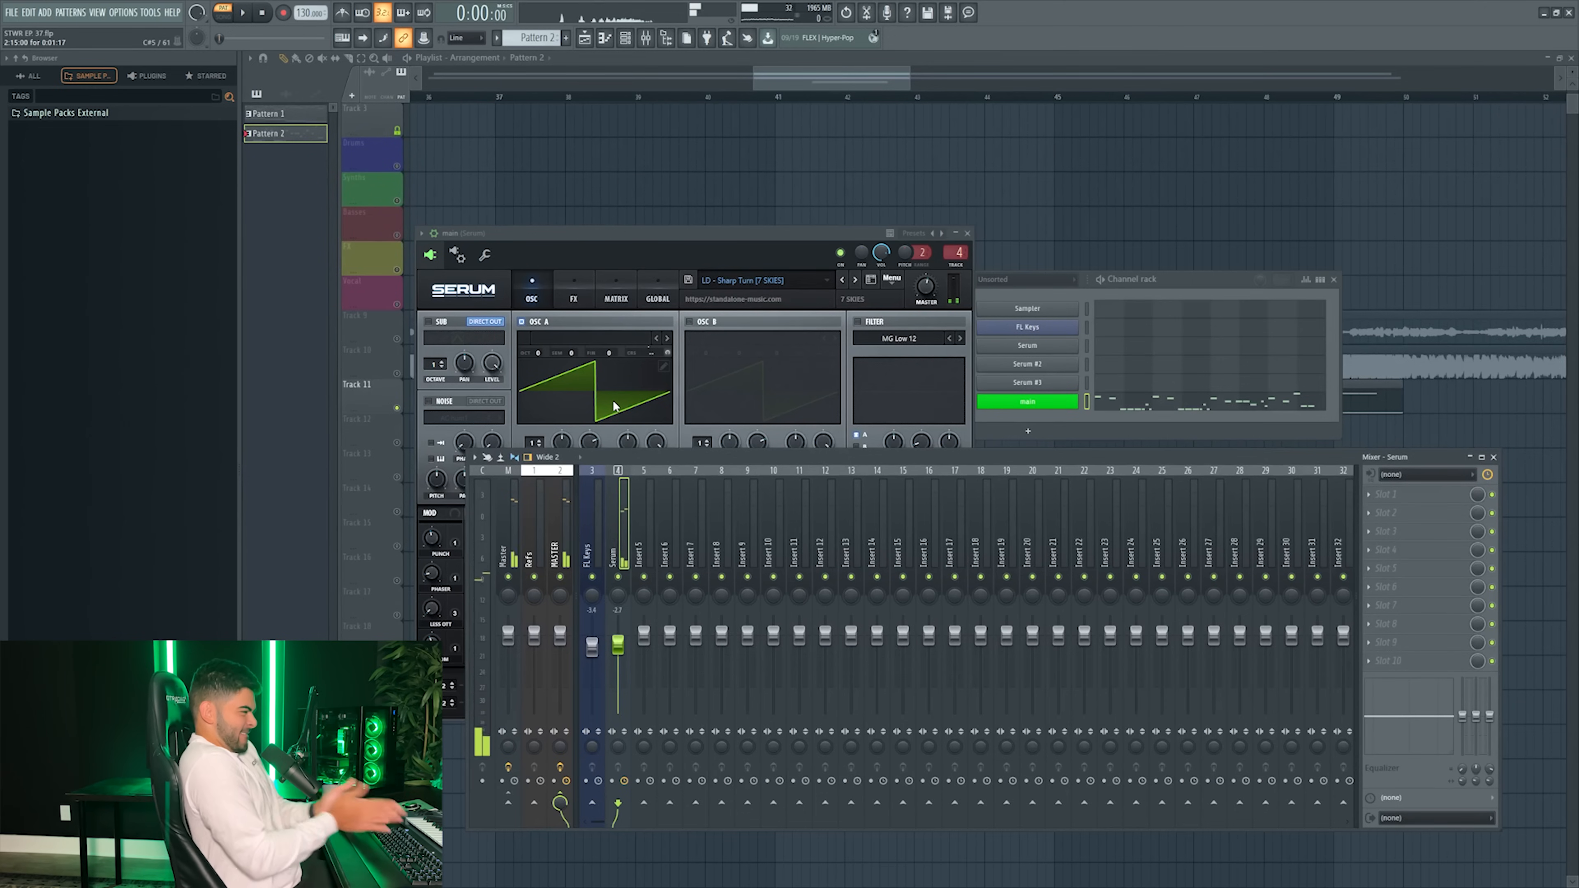
- Copy the main channel's notes and add a new Spire 1.5 instrument channel
right_click(1277, 370)
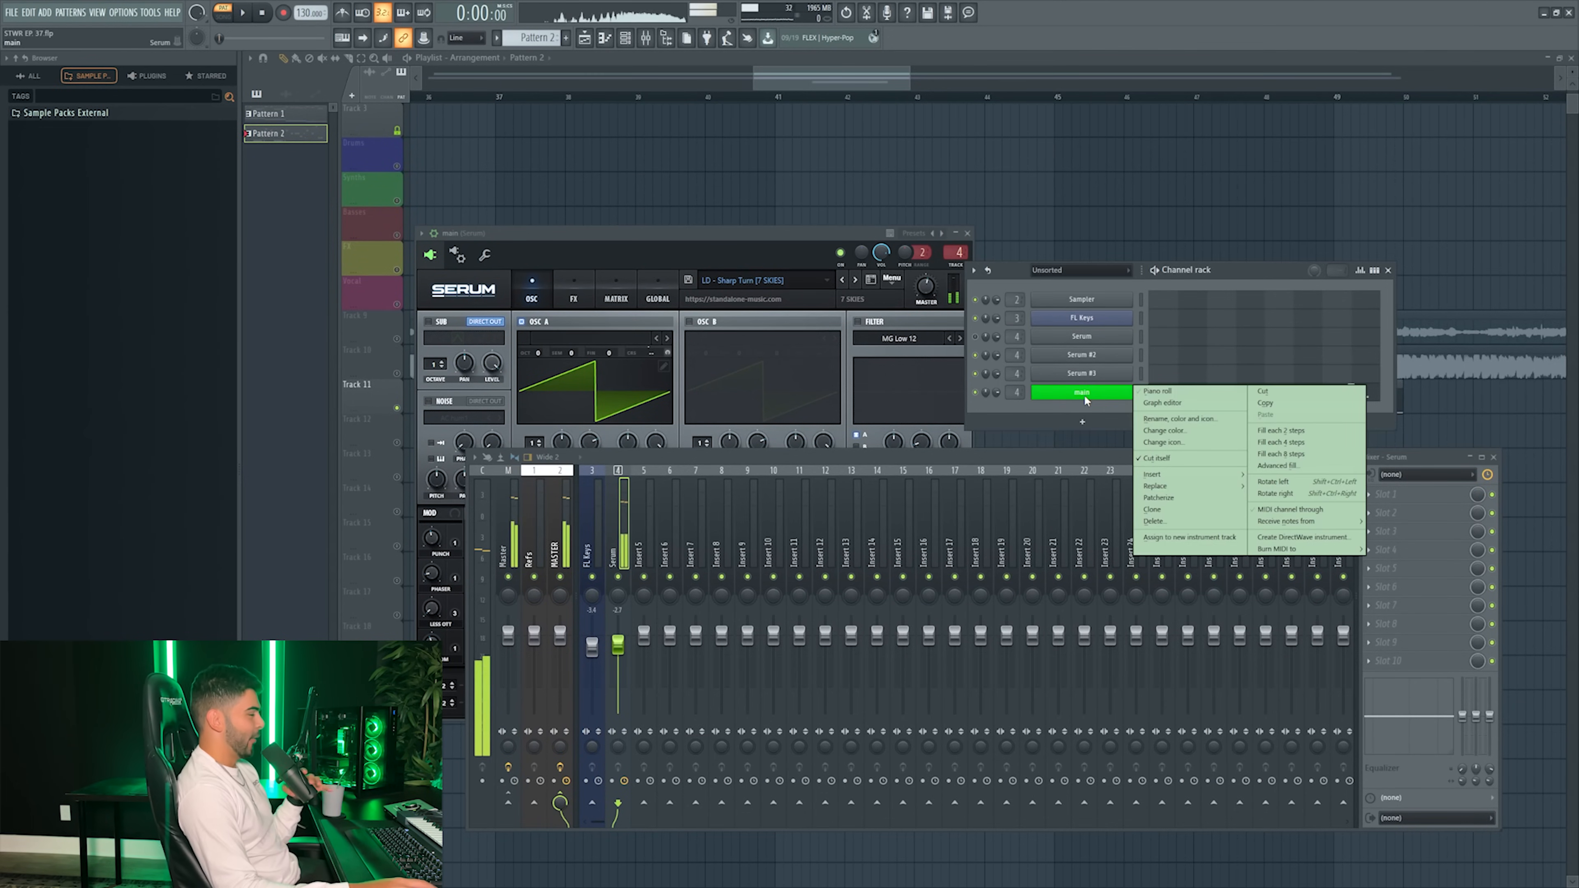
click(1252, 404)
click(1087, 425)
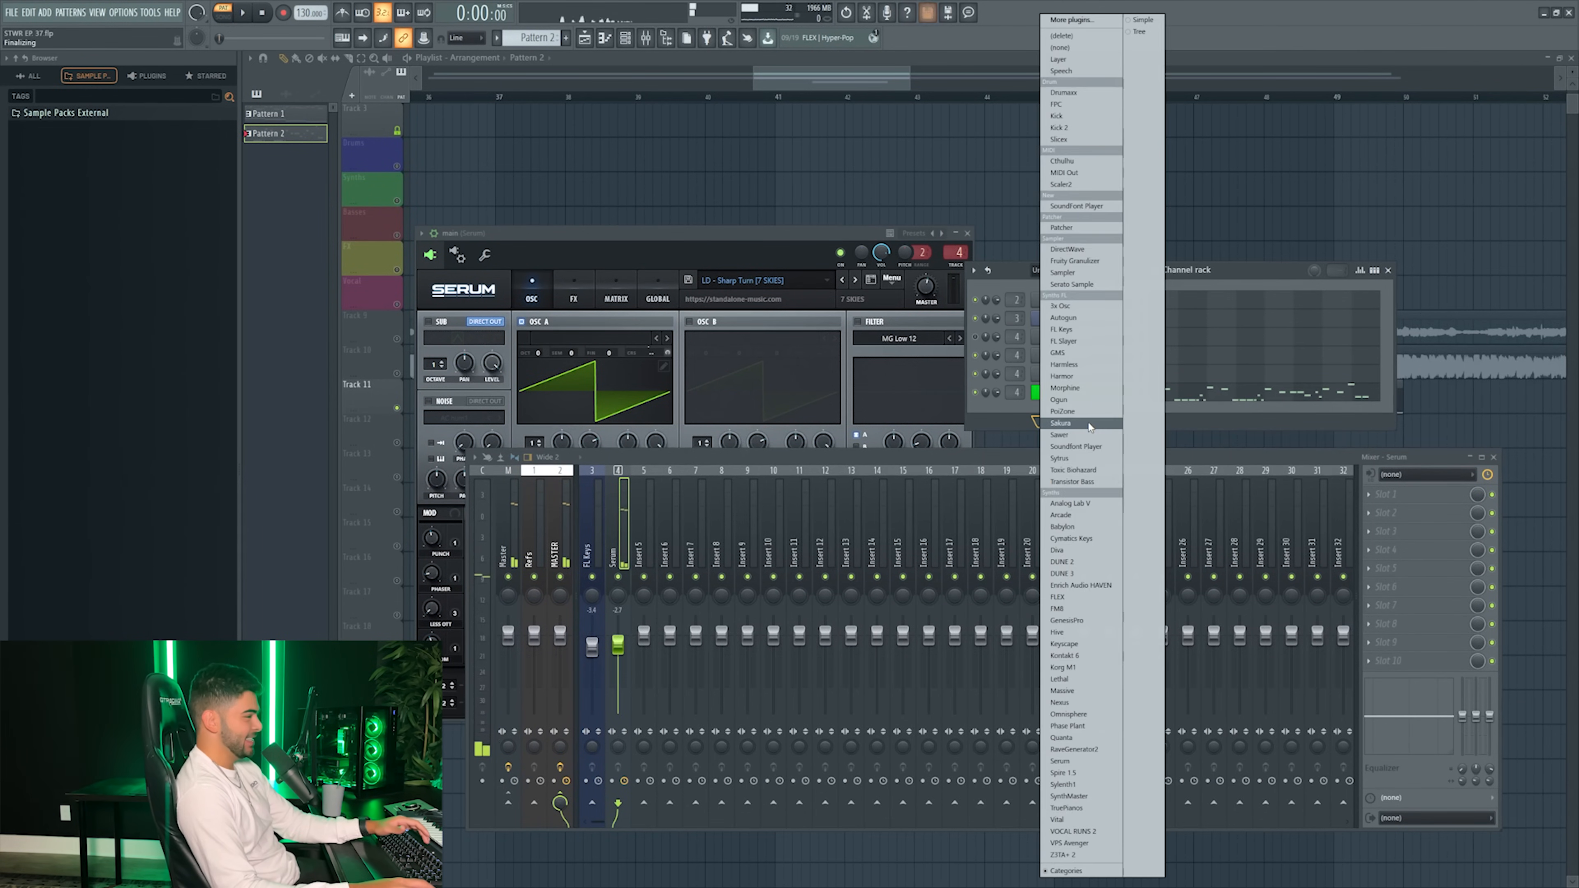
click(1089, 405)
click(1082, 422)
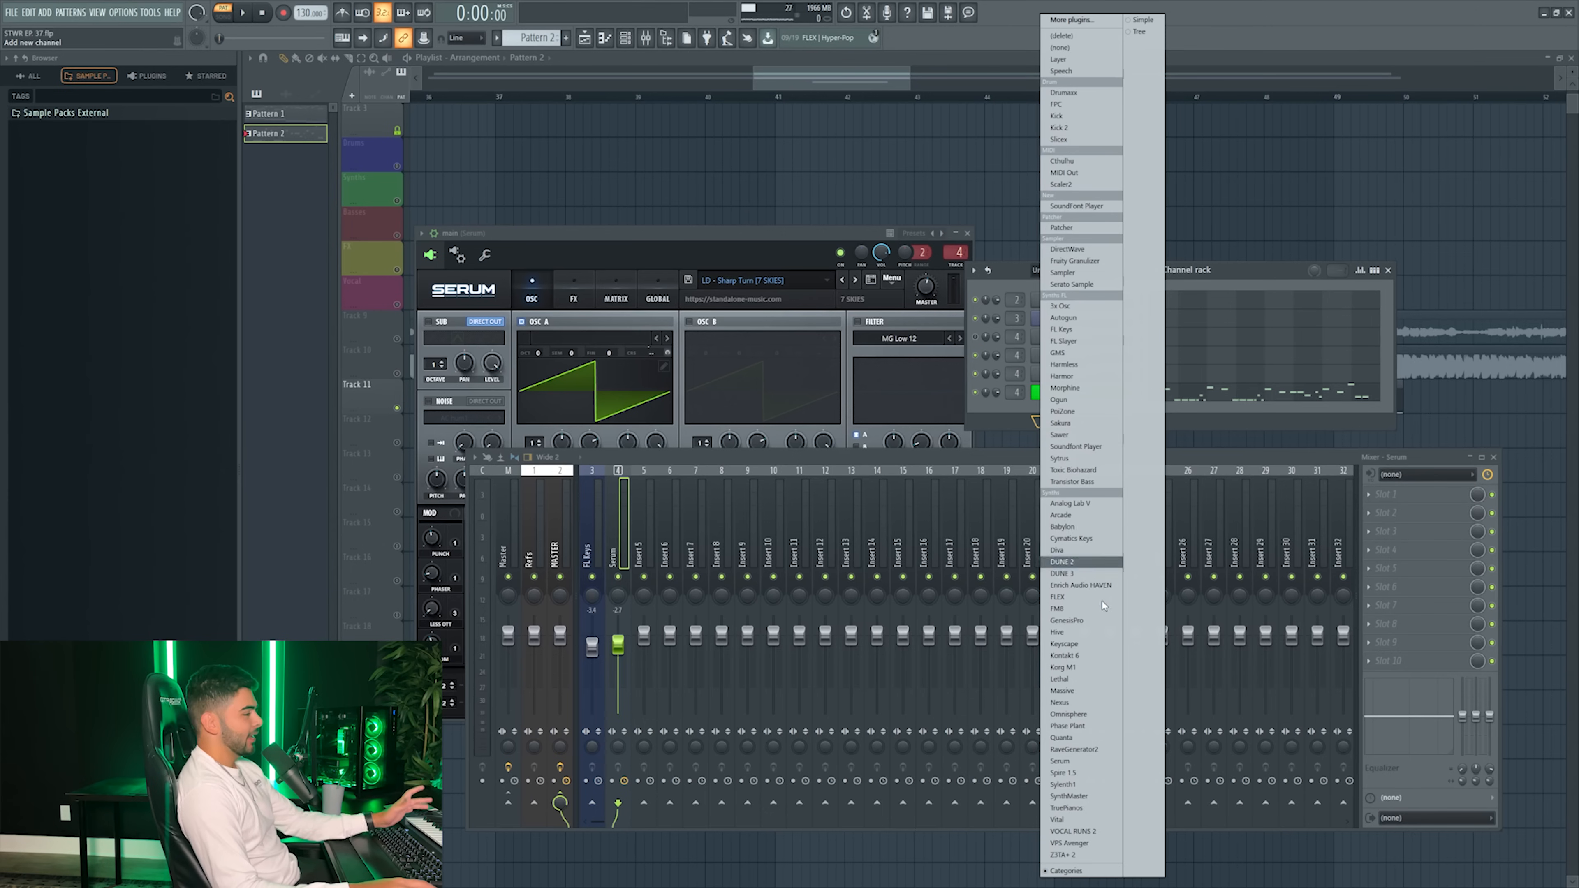
click(1064, 773)
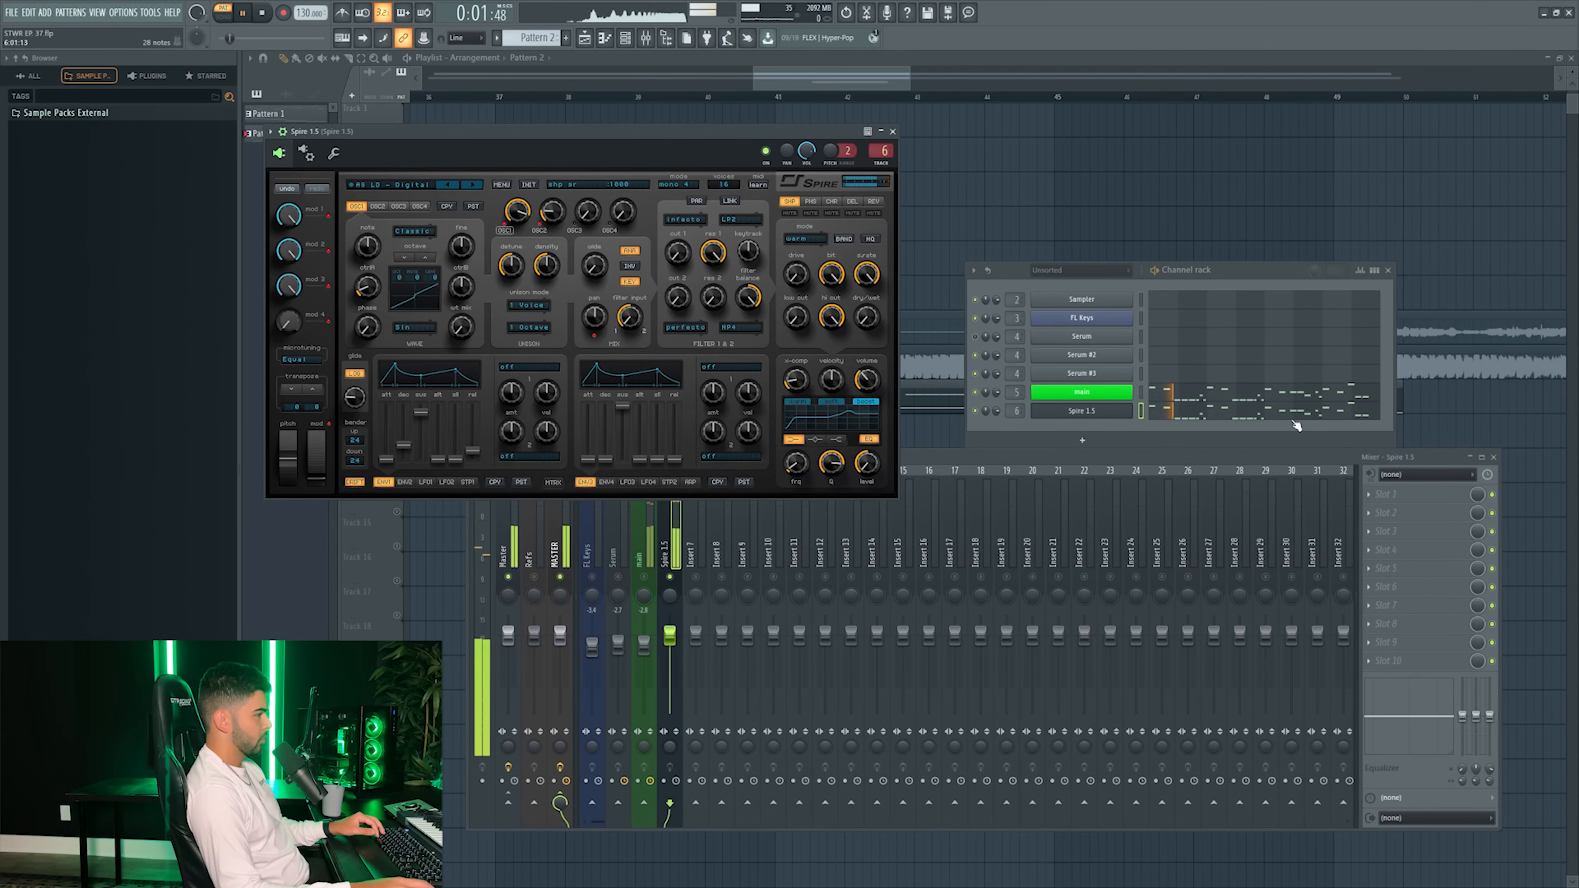
- Compare the main lead with and without the Spire layer by soloing its mixer track, and examine the Spire notes in the piano roll
right_click(644, 577)
key(space)
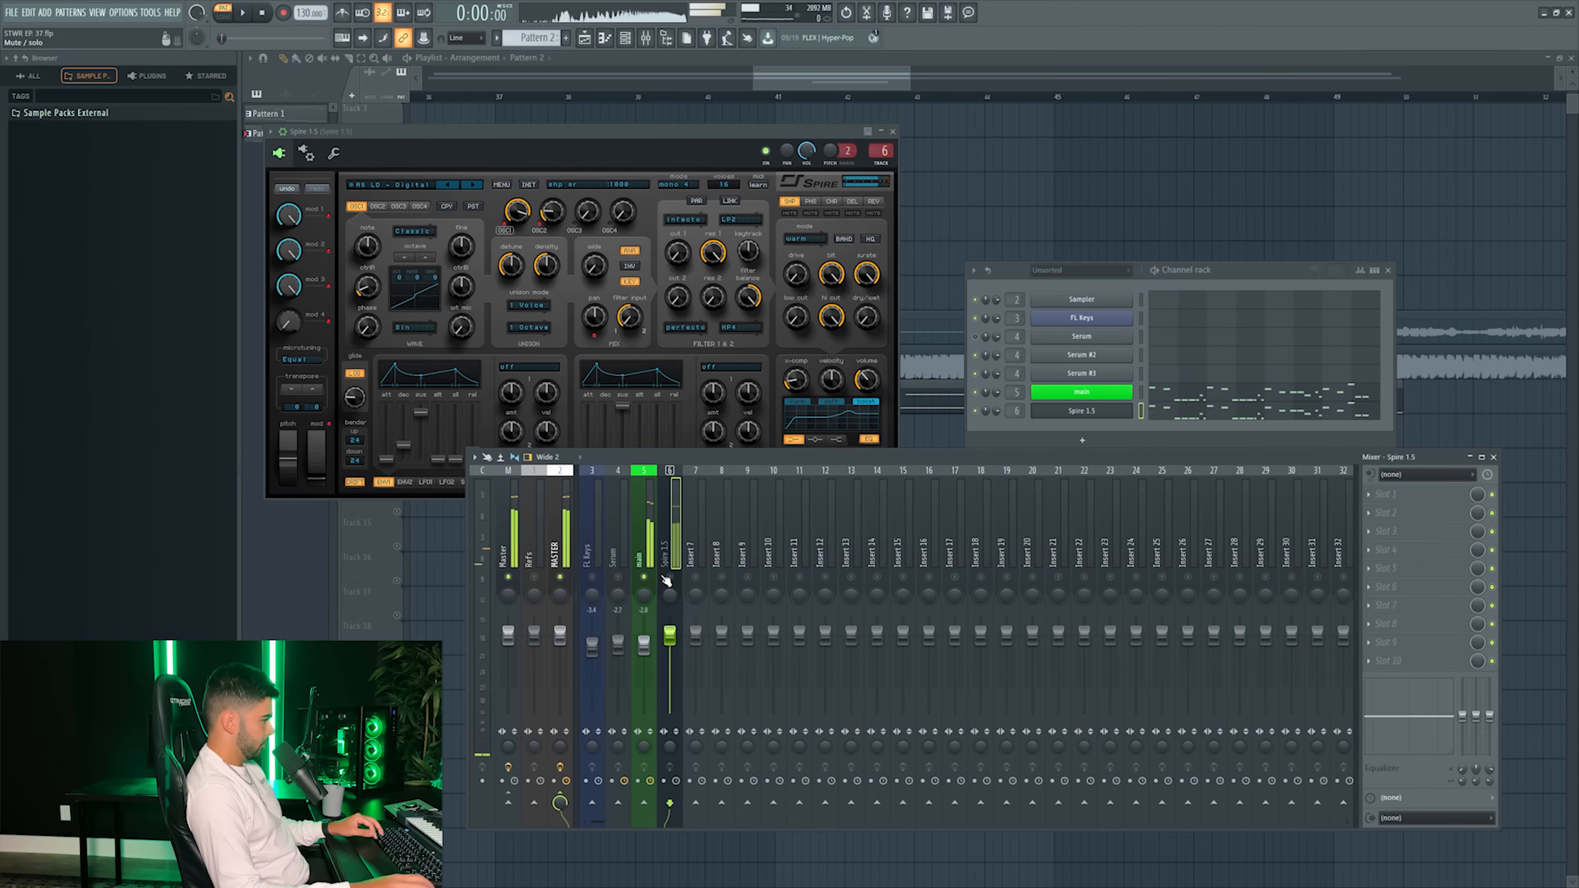
right_click(646, 576)
key(space)
click(1164, 411)
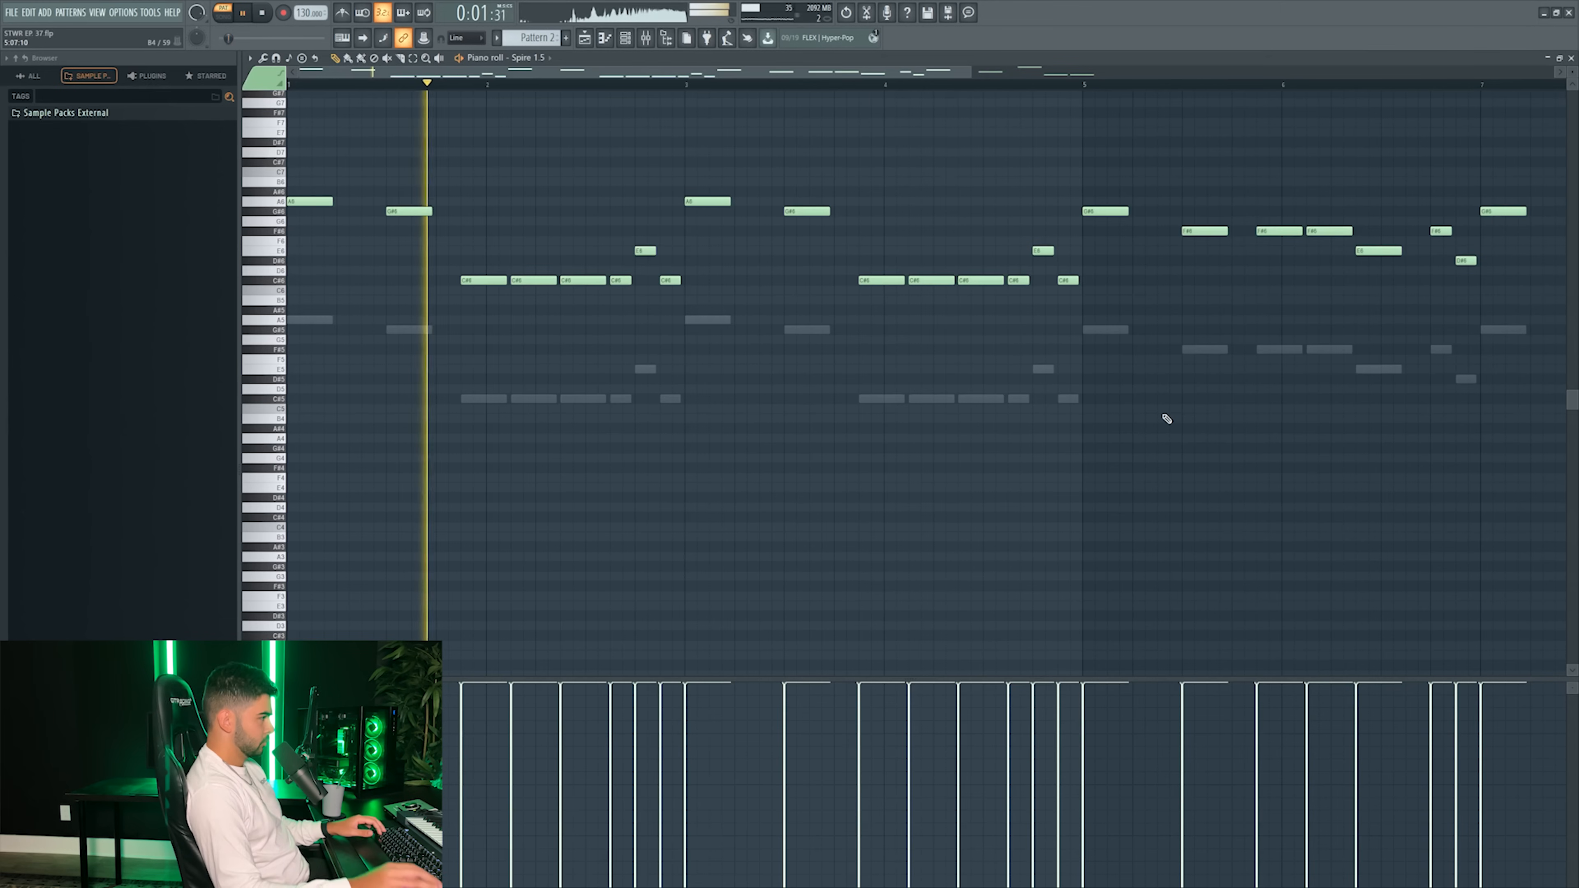
key(F7)
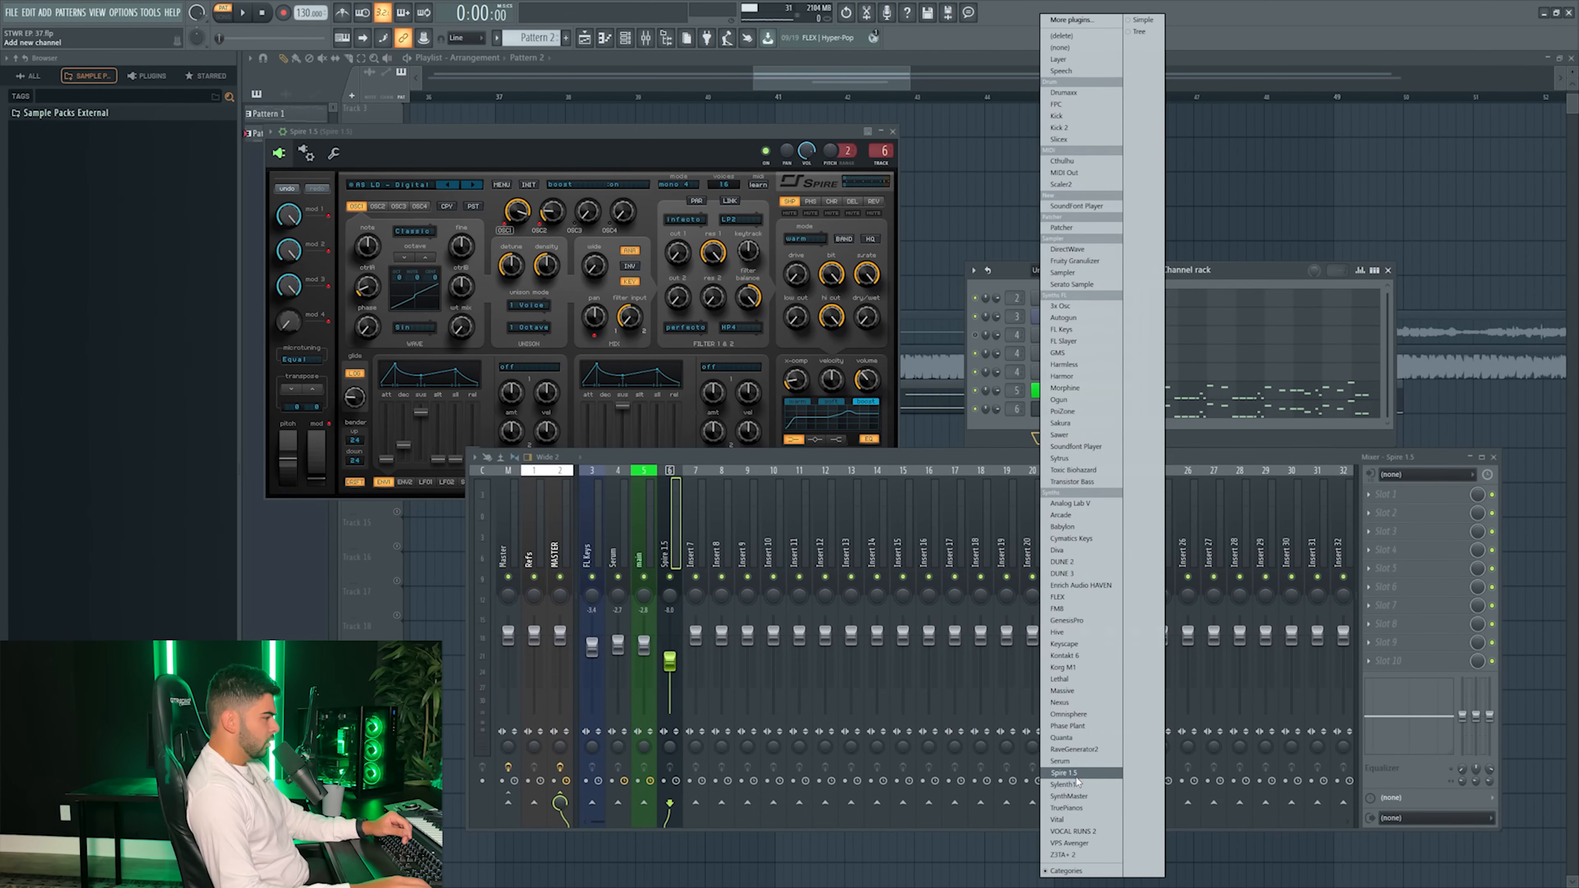
- Add a Sylenth1 instrument channel and browse its lead presets to choose LD Big Room Trance
click(1077, 786)
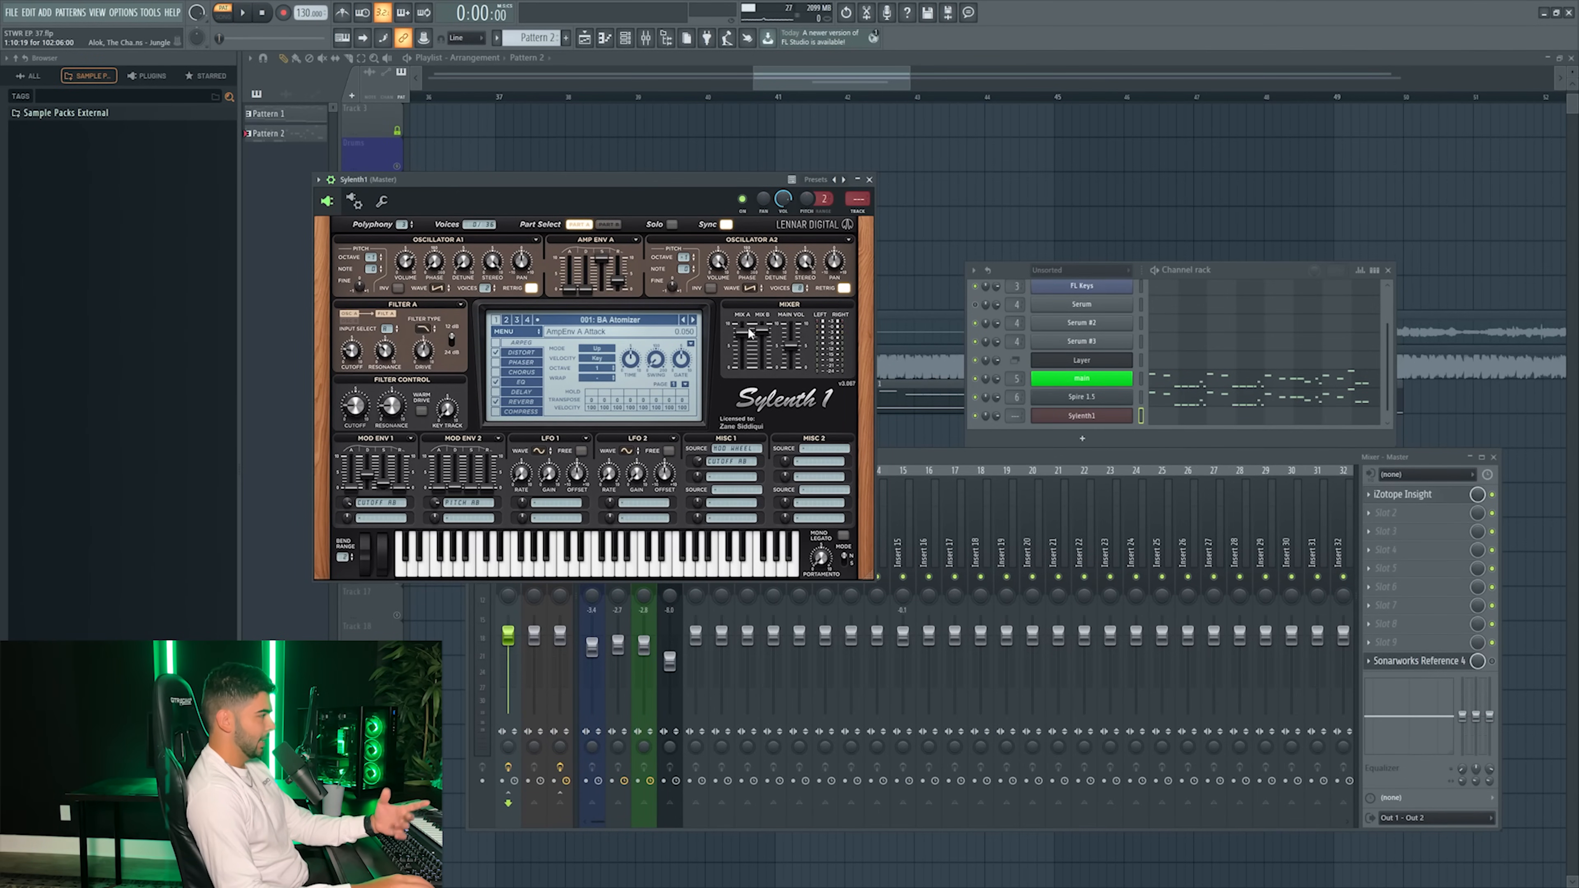
click(695, 323)
click(694, 323)
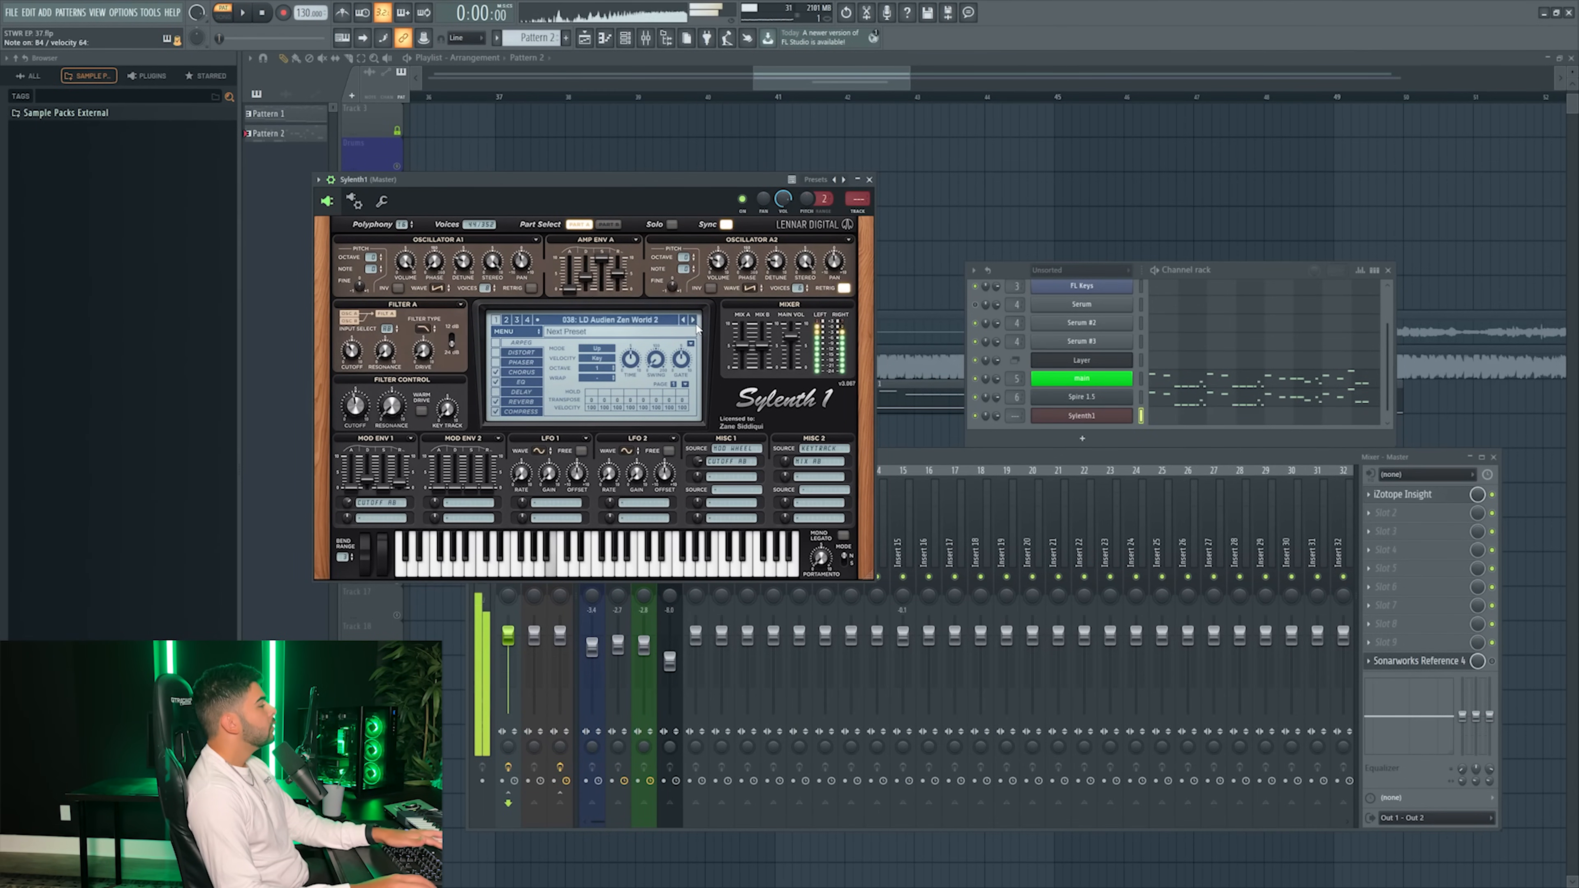
click(695, 322)
click(696, 324)
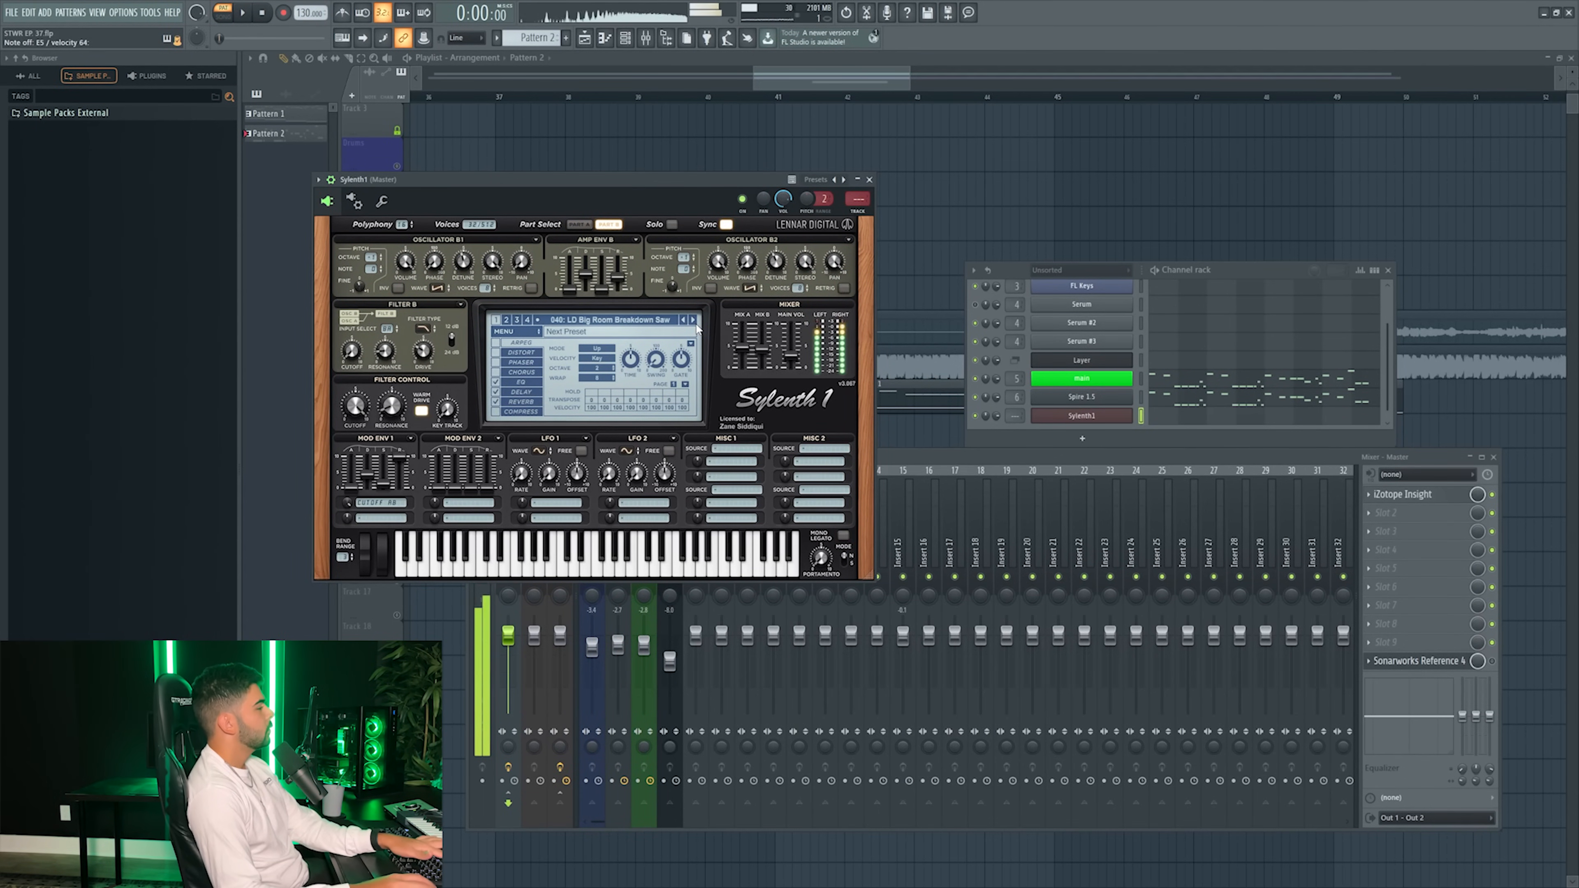
click(695, 323)
click(694, 323)
click(684, 320)
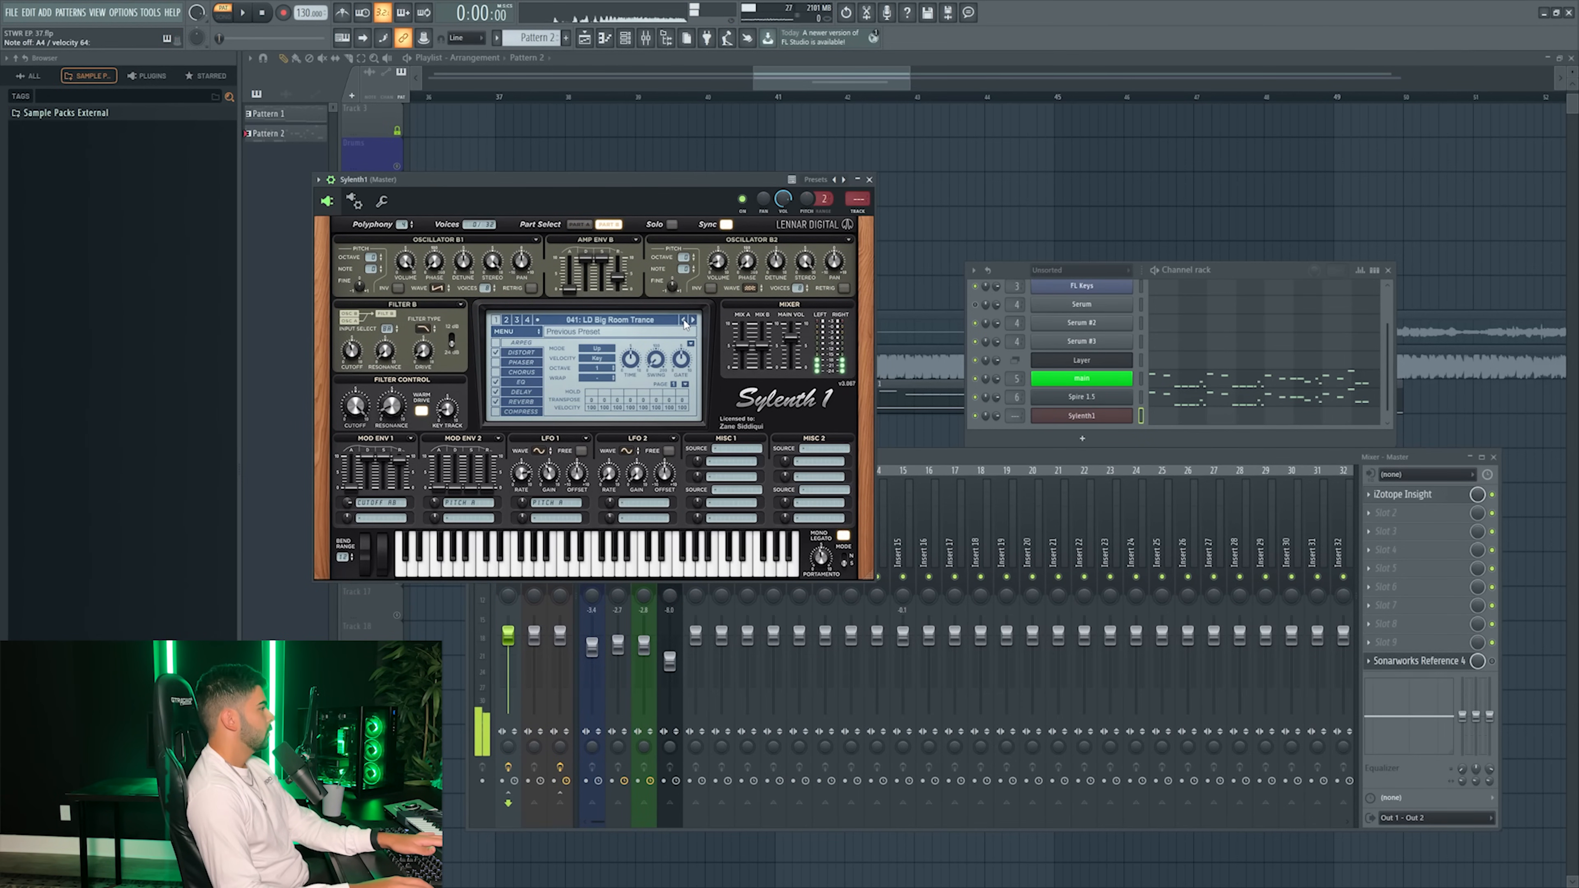
- Route Sylenth1 to mixer track 7 and lower its fader to about -18 dB, checking the layer during playback
key(ctrl+l)
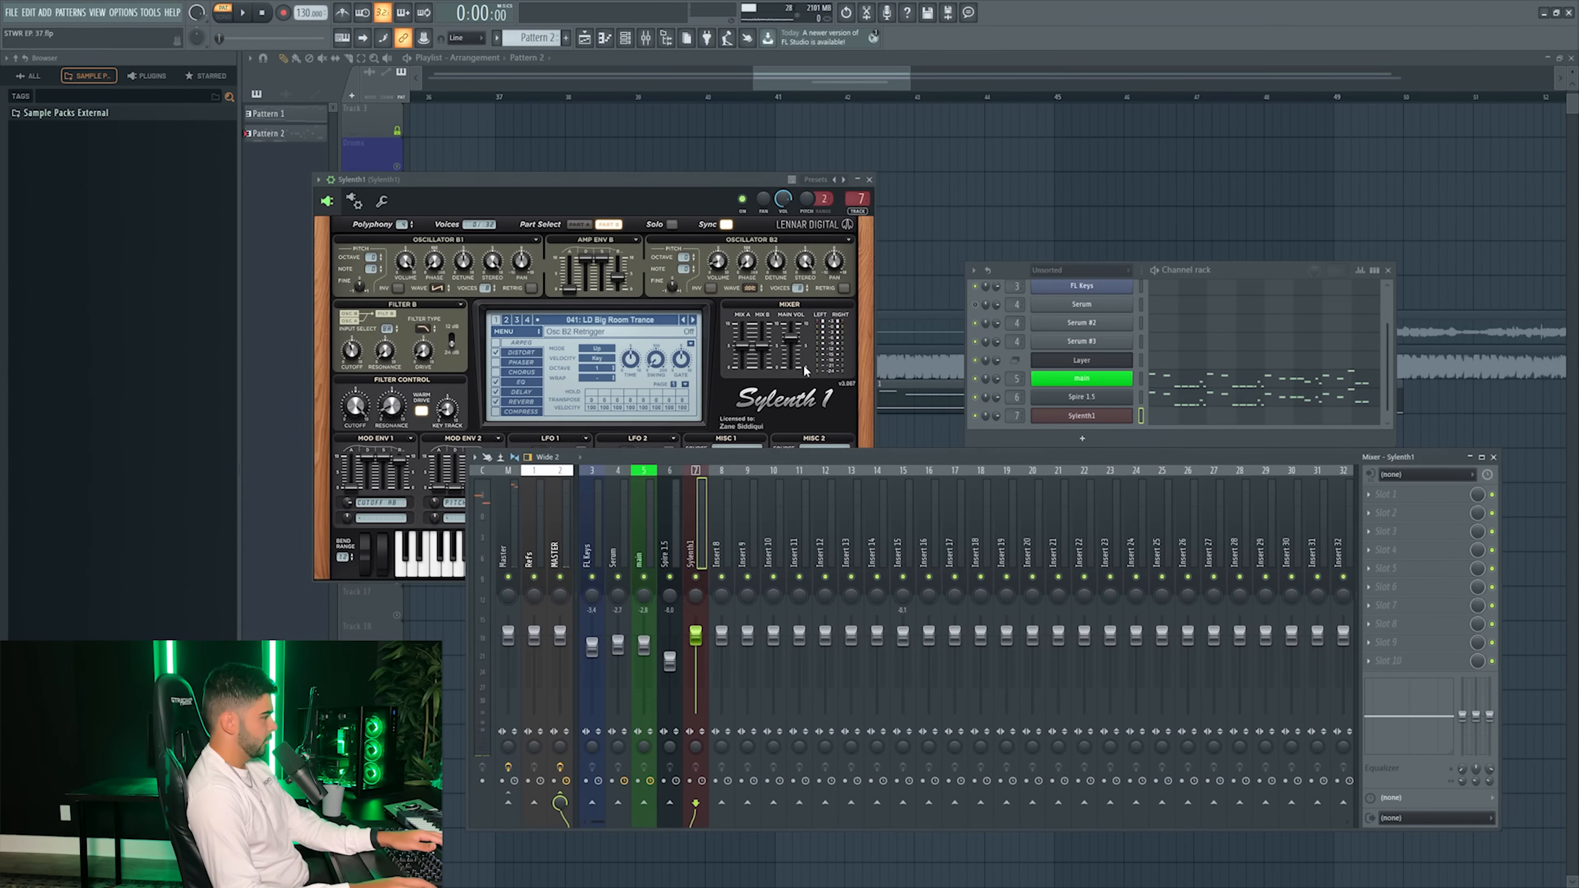
drag(703, 637, 703, 671)
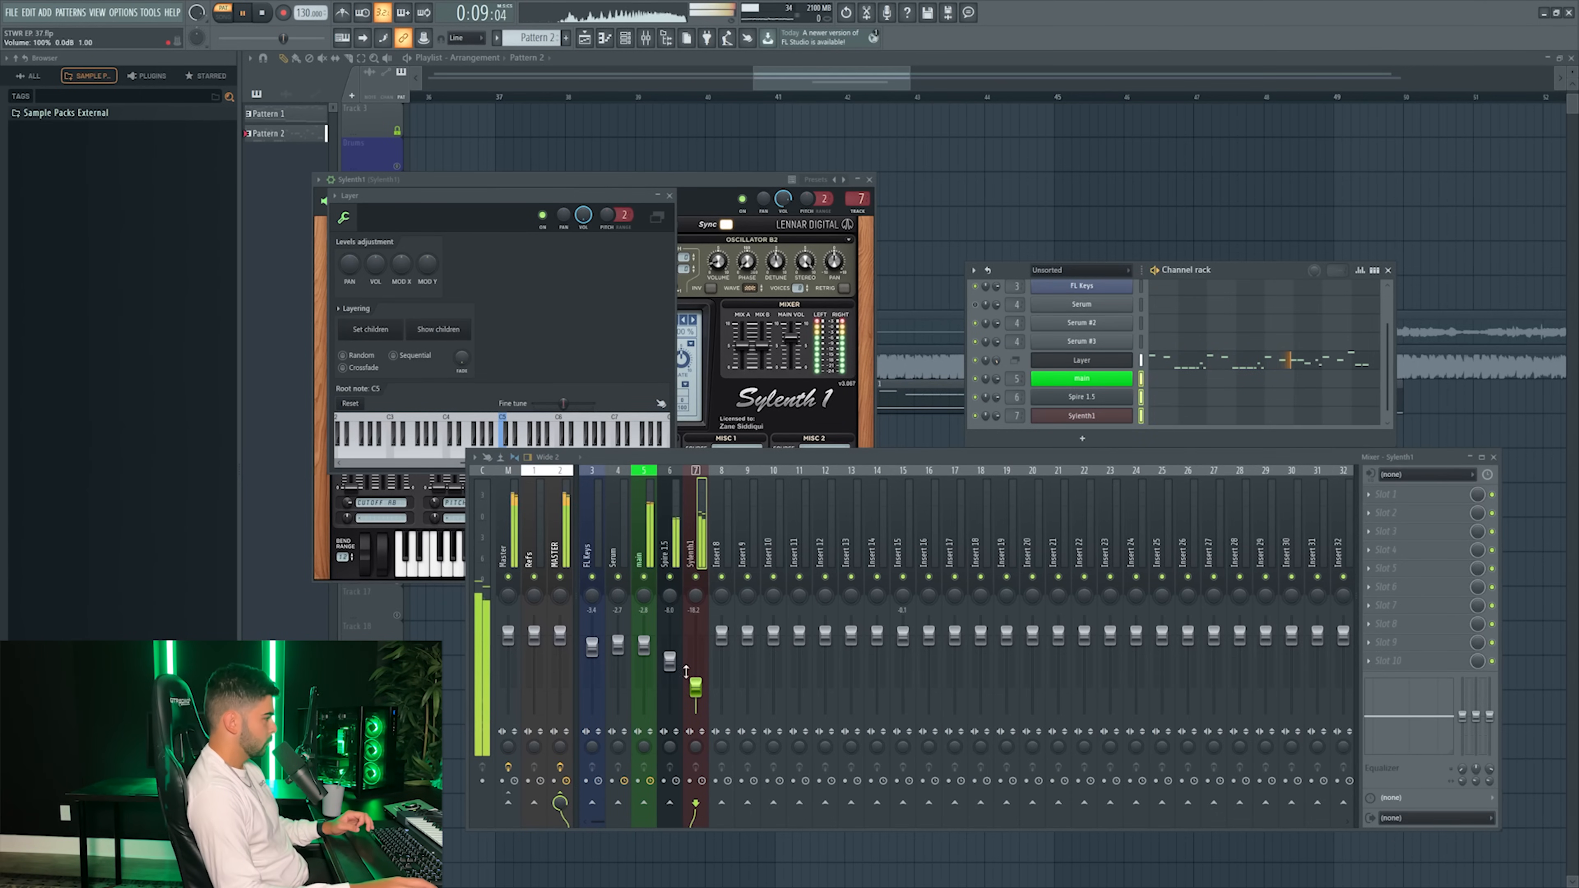
click(670, 195)
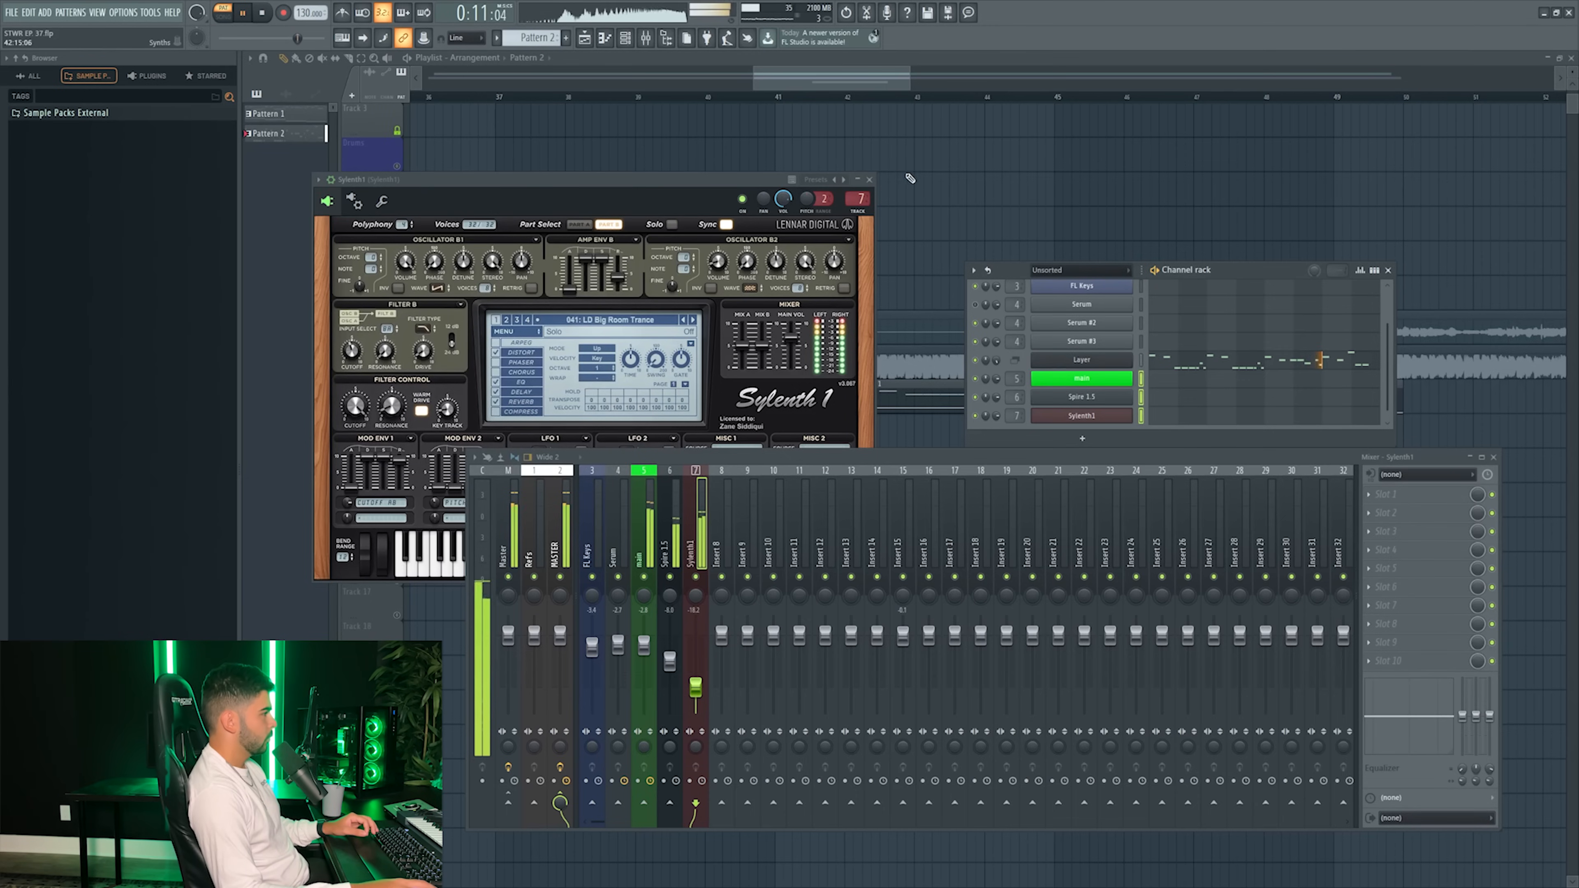
click(870, 179)
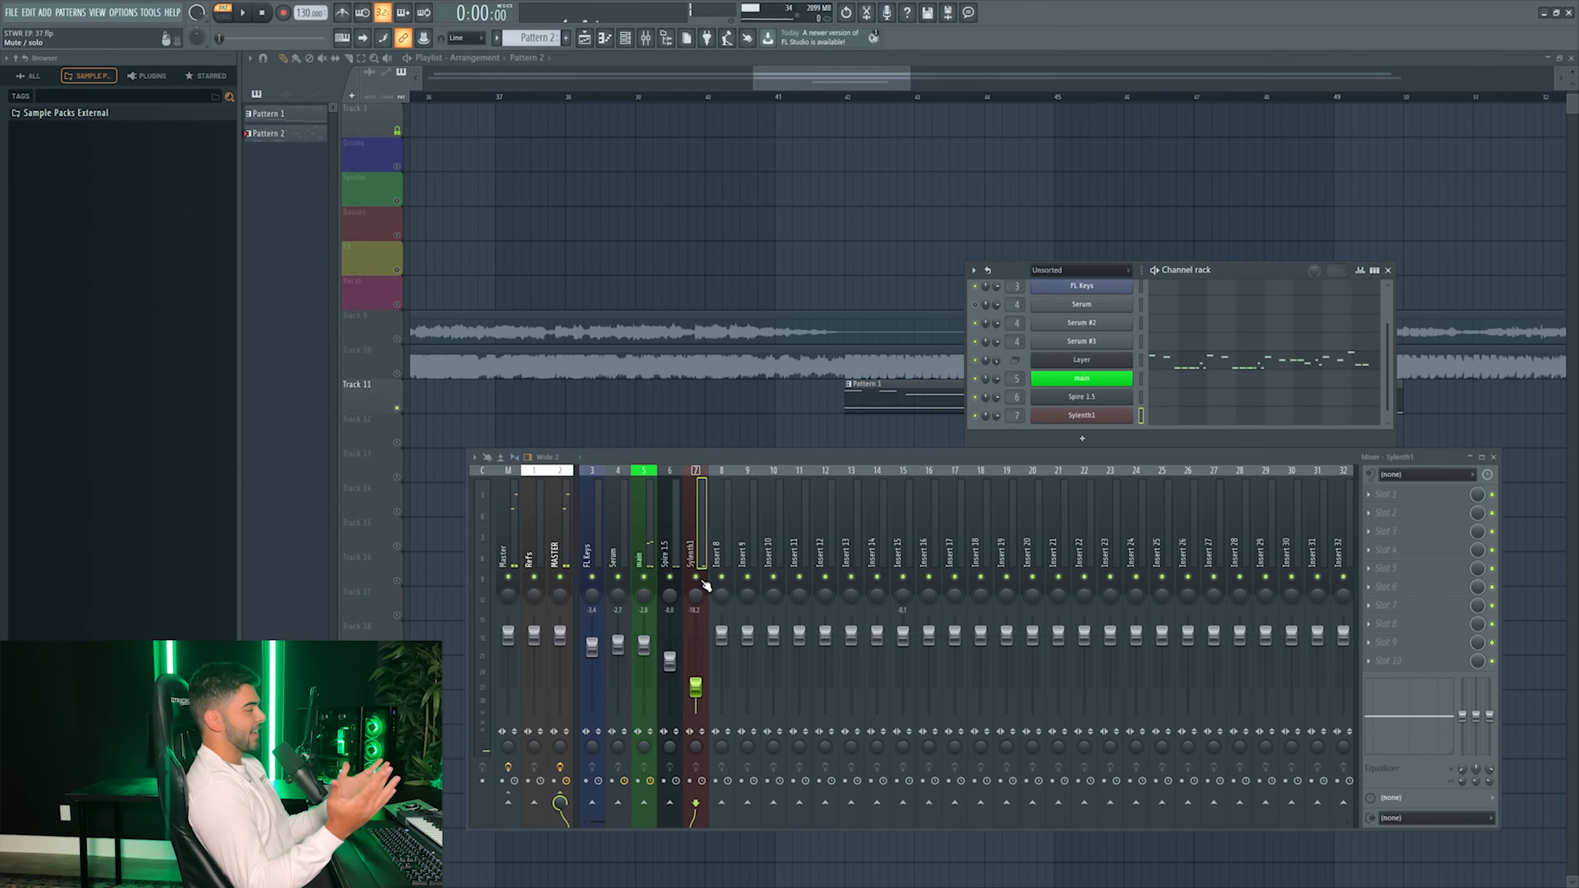
click(1061, 417)
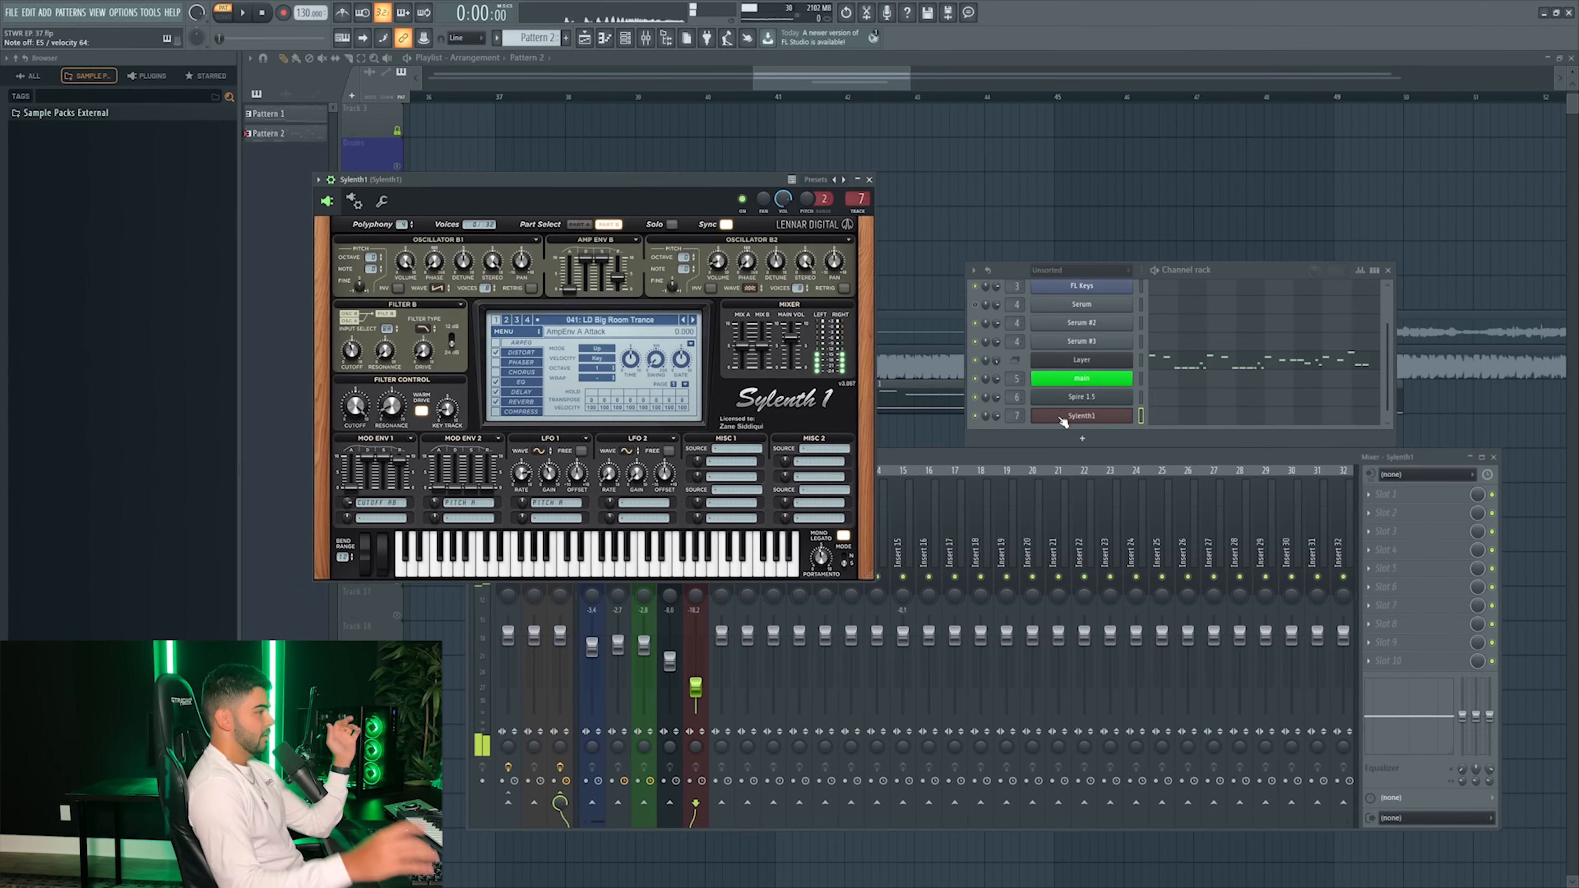
click(869, 179)
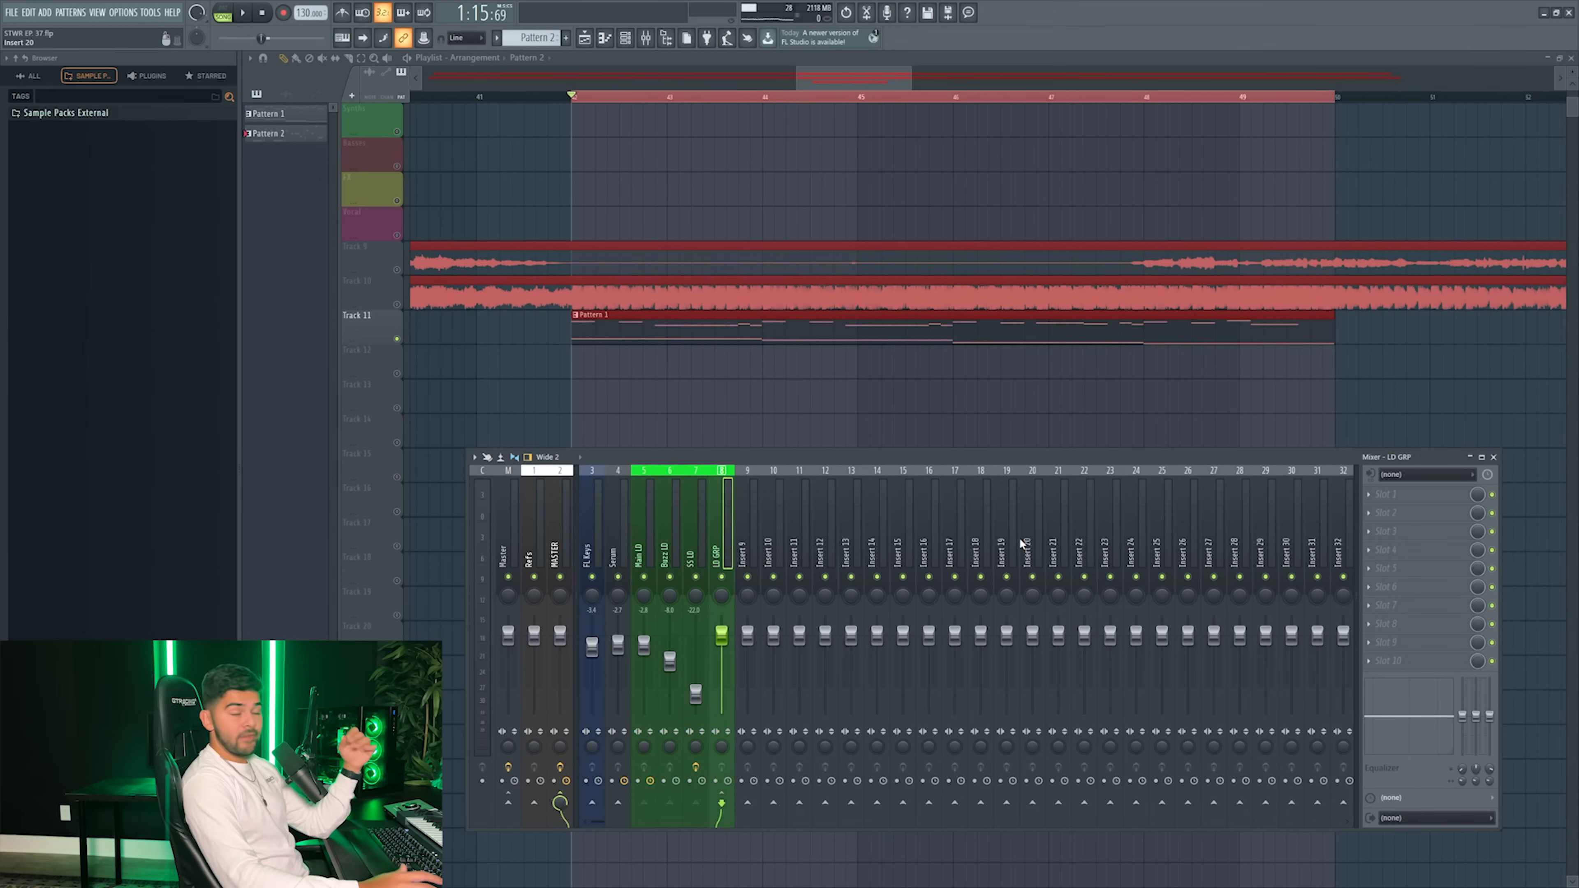
- Load ArtsAcoustic Reverb in the first effect slot of the LD GRP track and apply a saved Lead Verb preset
click(1386, 495)
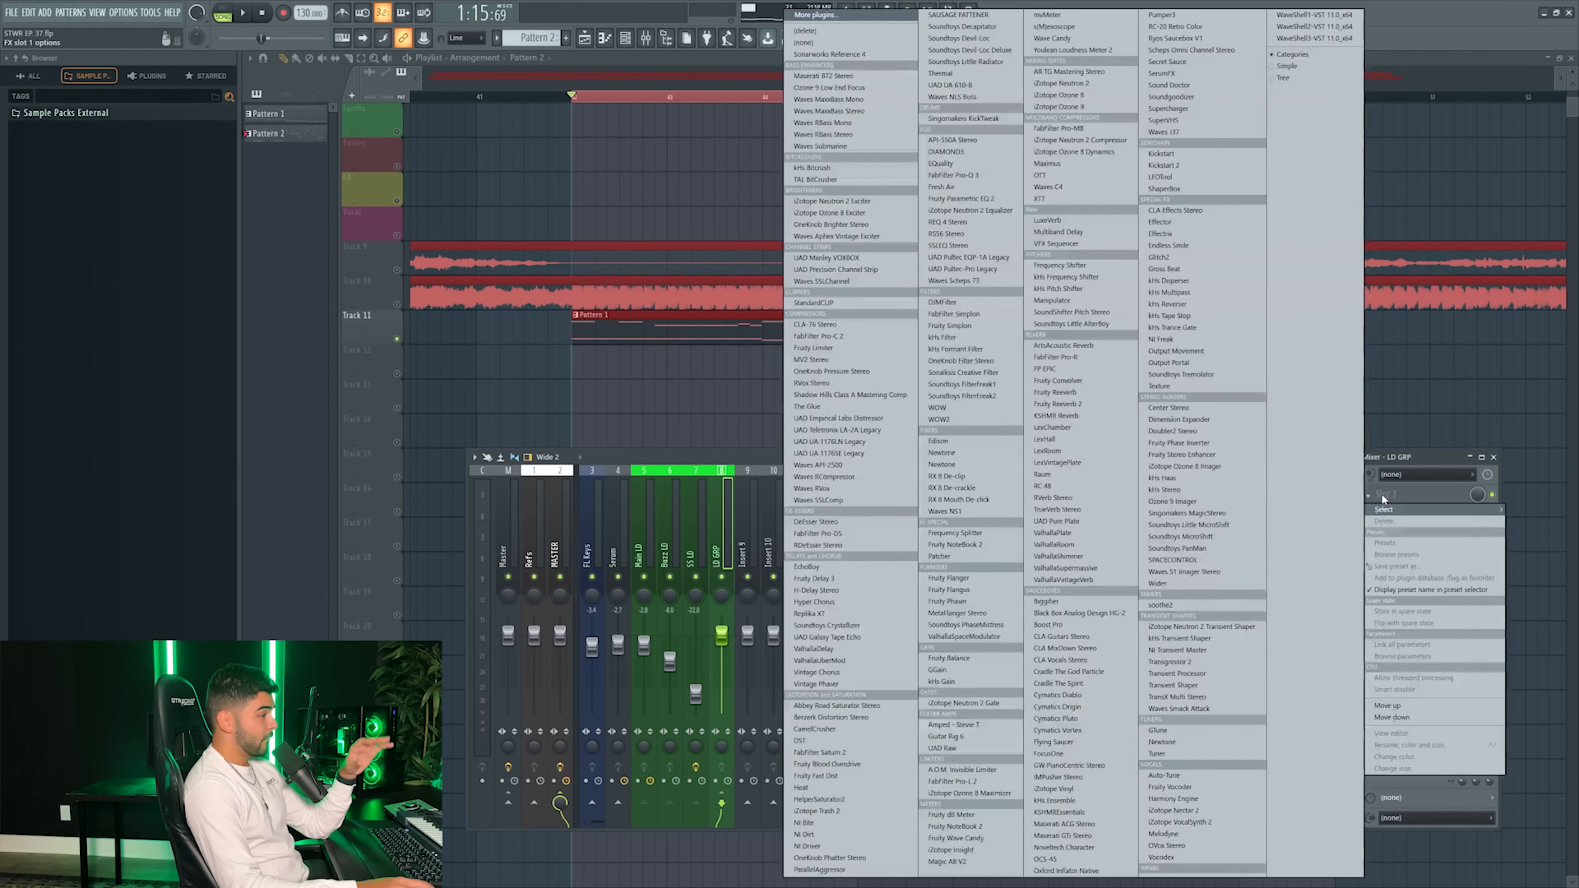
click(1109, 346)
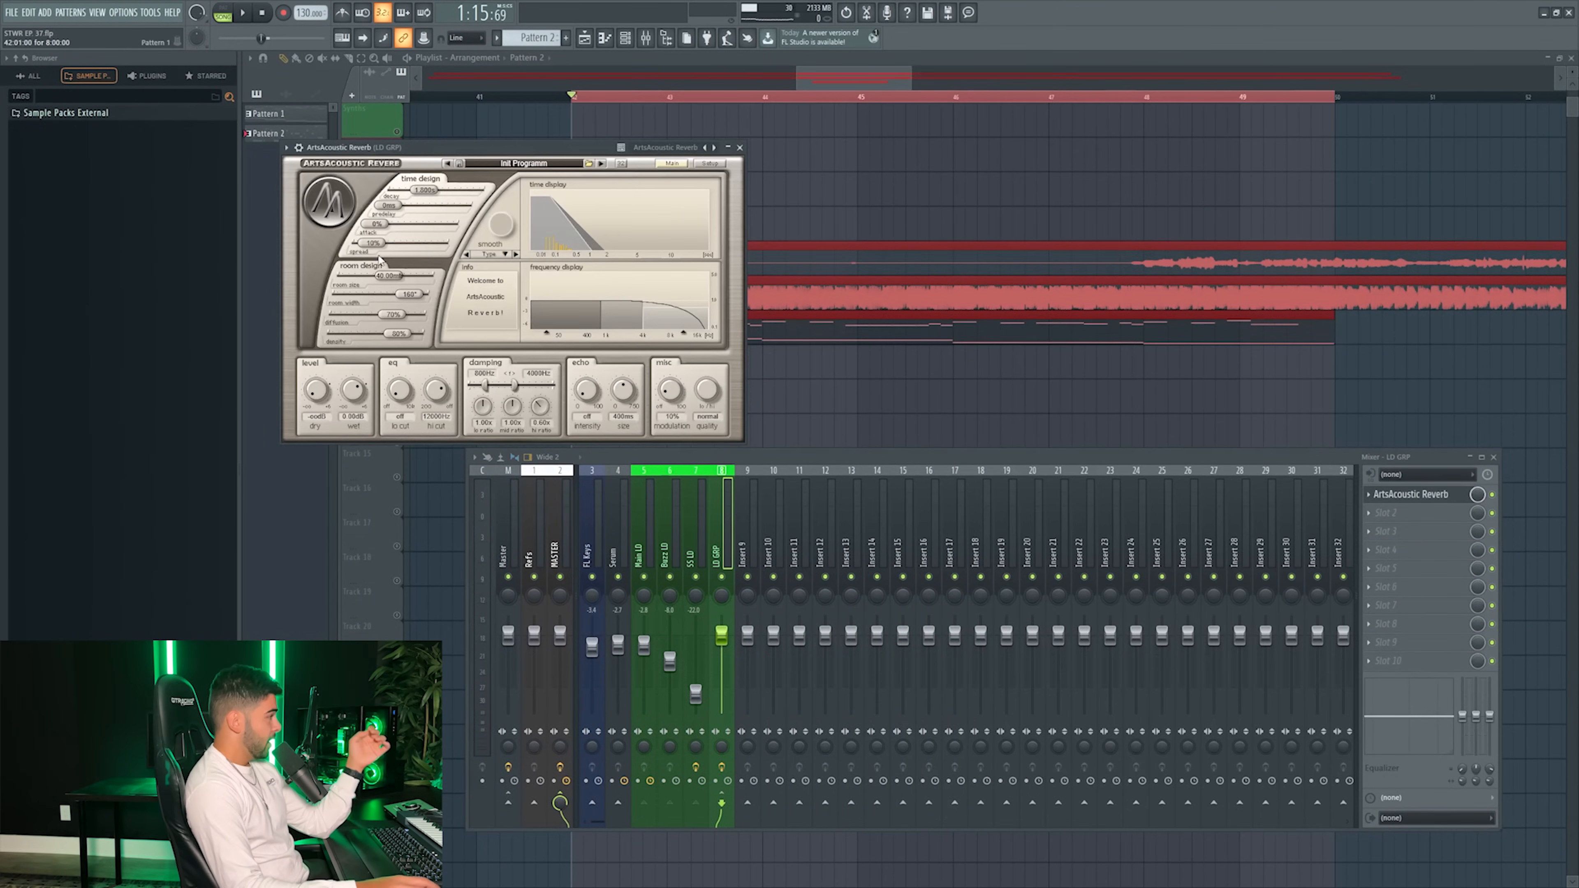
drag(311, 151, 646, 126)
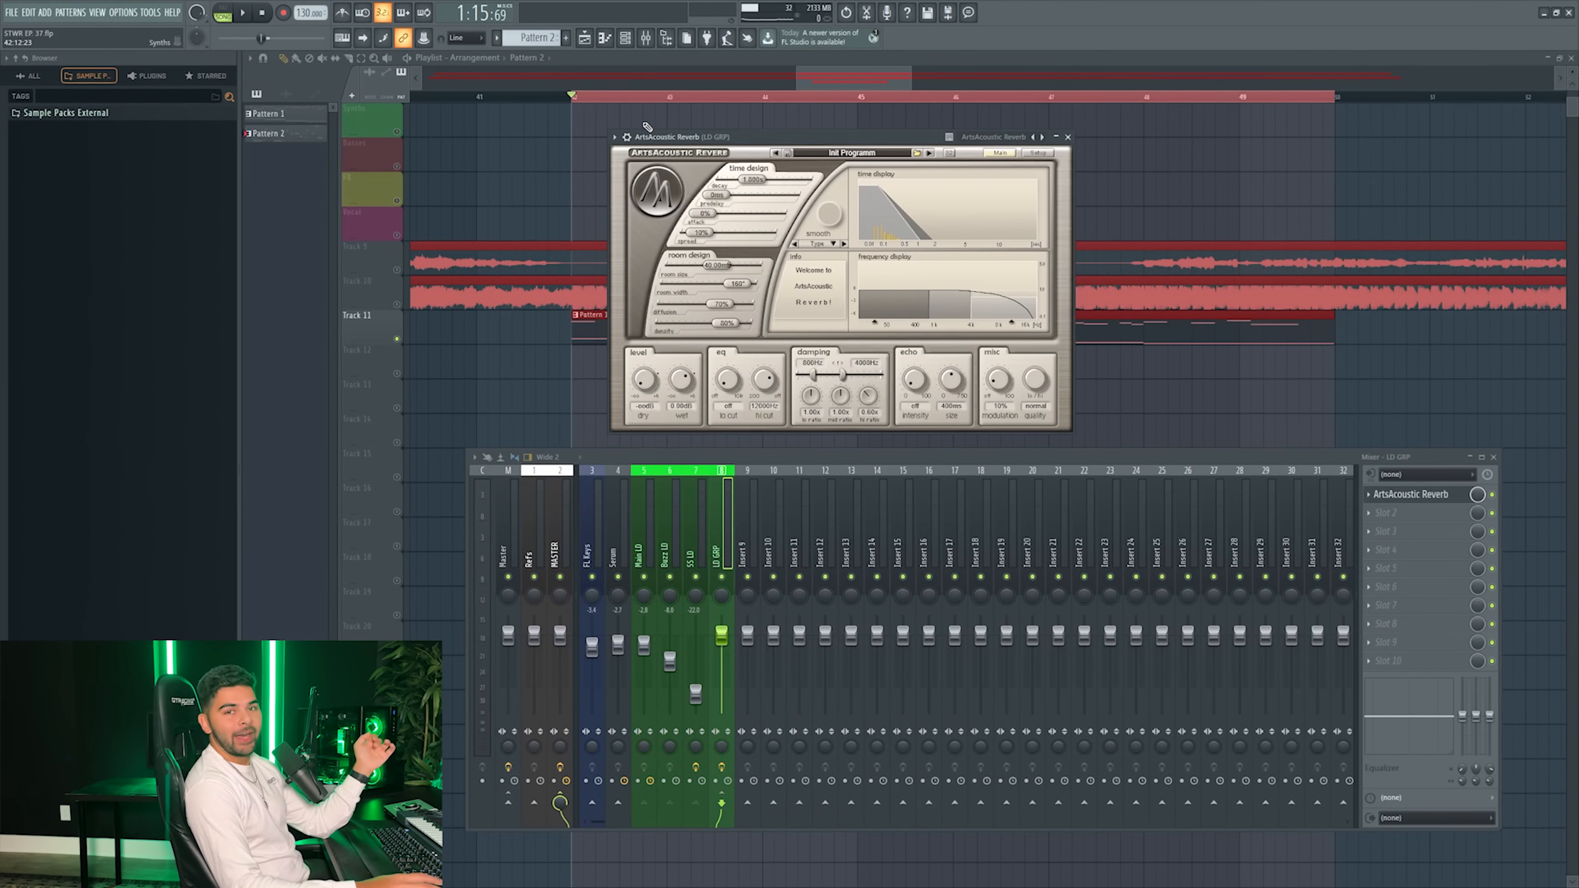
click(612, 136)
mouse_move(684, 163)
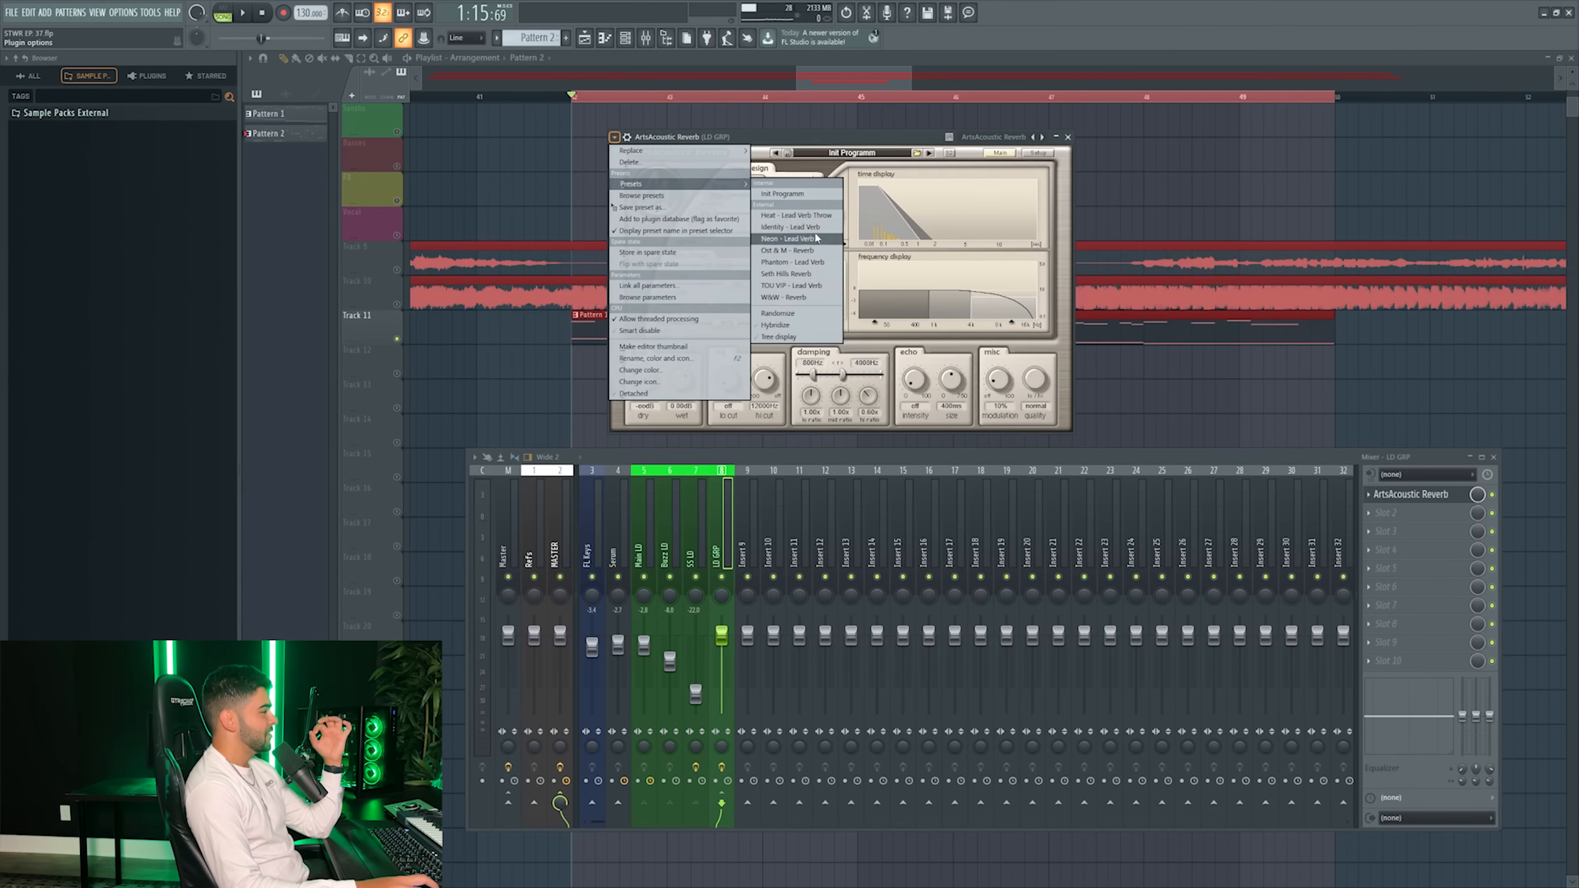
click(822, 220)
click(1068, 137)
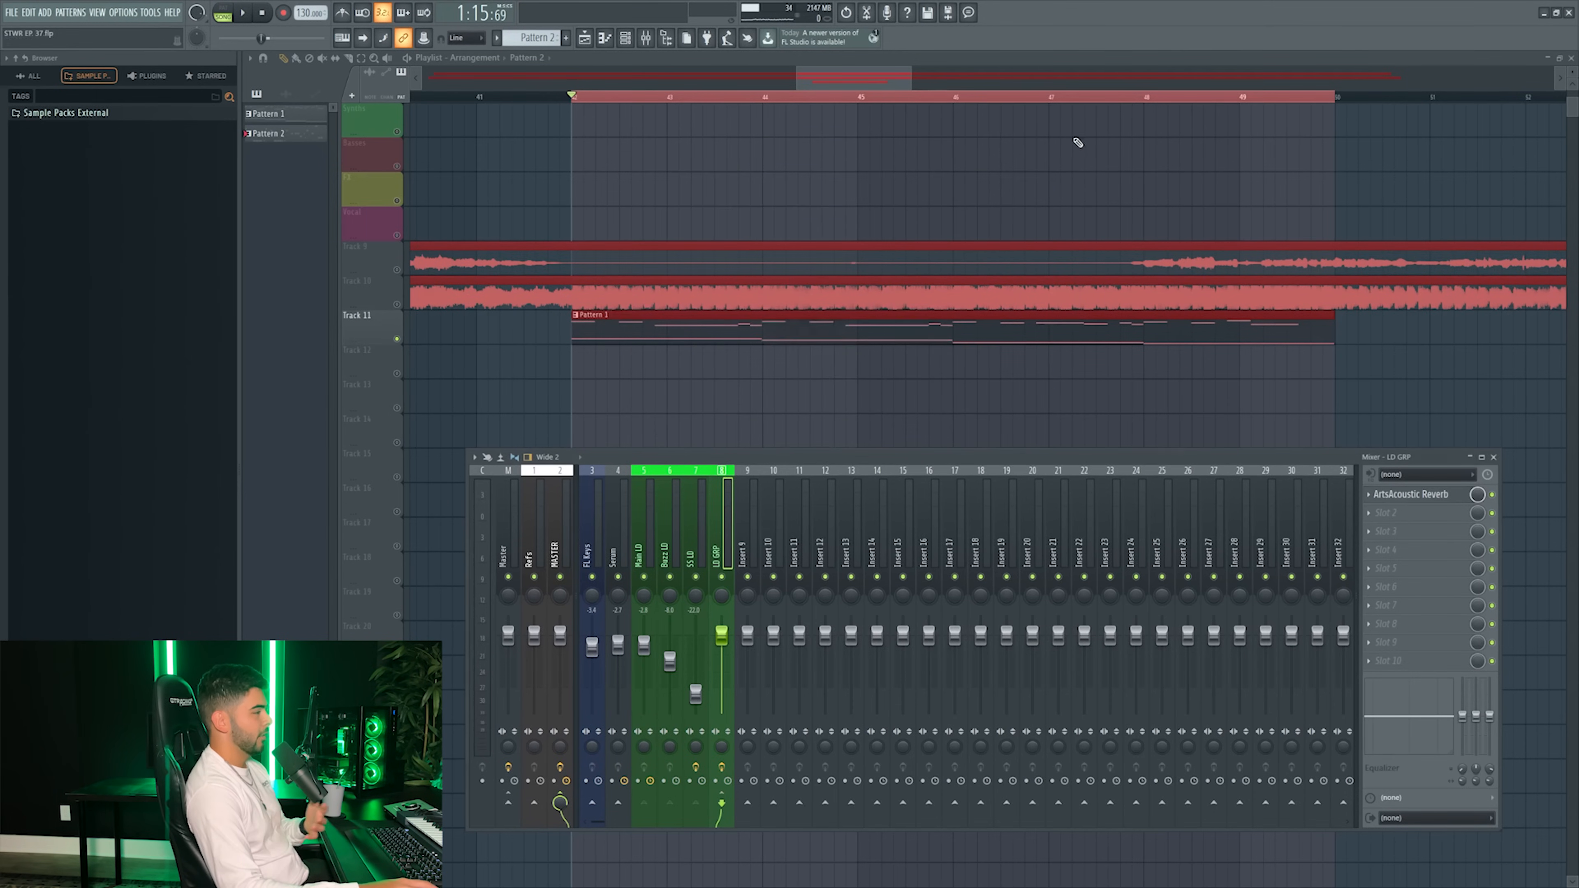
- Create an automation clip for the reverb's mix level on the playlist track below Pattern 2, and mute Track 11
right_click(1479, 495)
click(1517, 586)
drag(647, 114, 647, 356)
click(397, 349)
- Shape the reverb mix automation in bar 42 into two rising ramps that drop to zero, and group Track 13 with the track above
right_click(595, 384)
right_click(618, 380)
right_click(624, 377)
key(space)
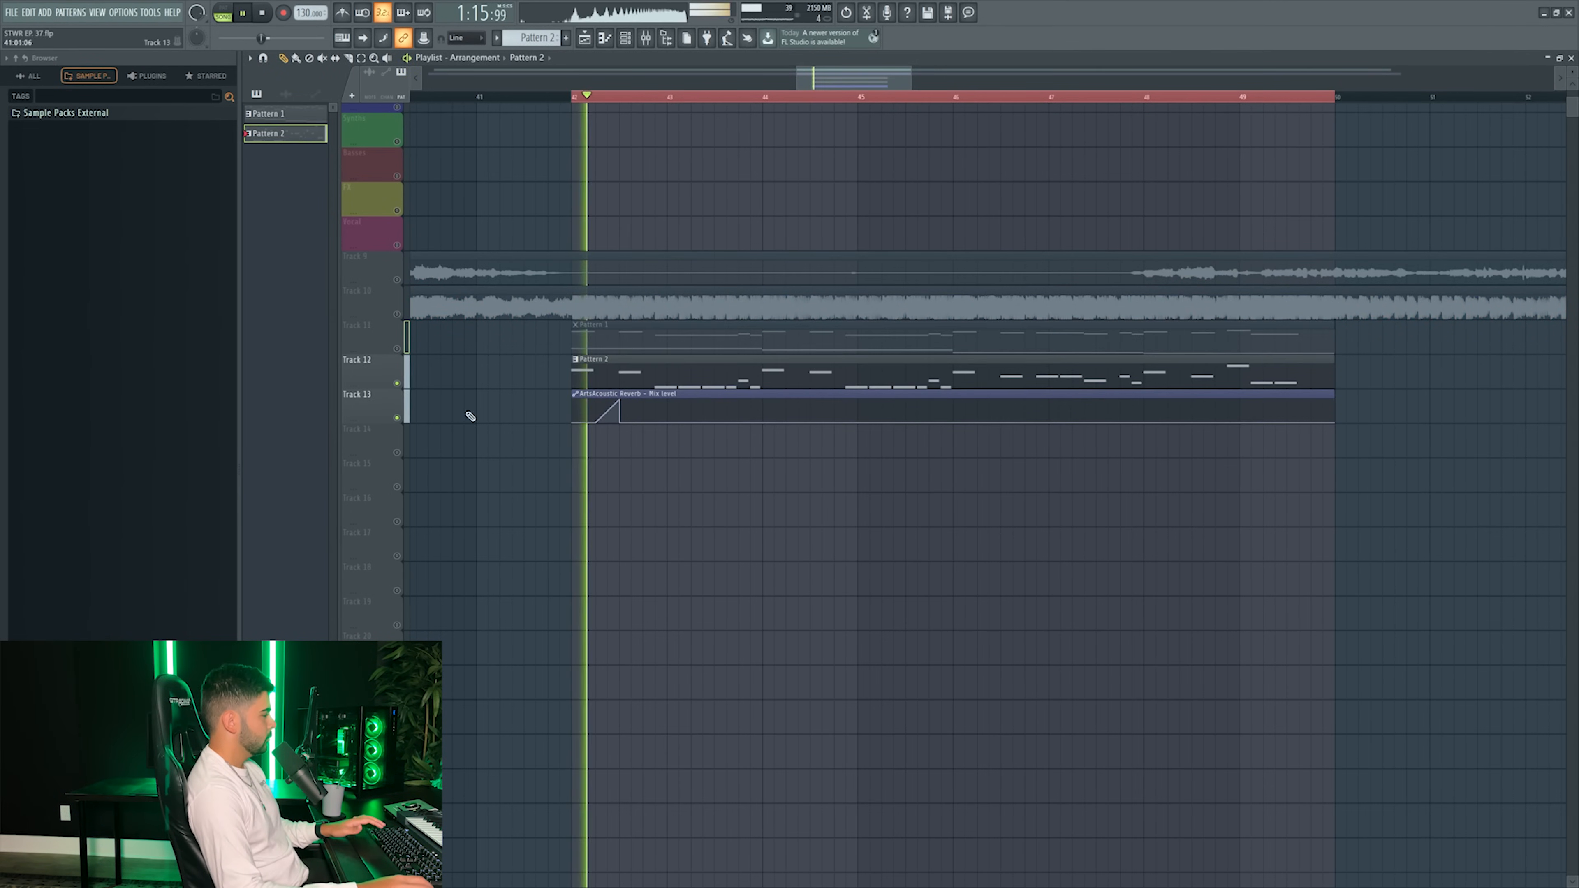
key(space)
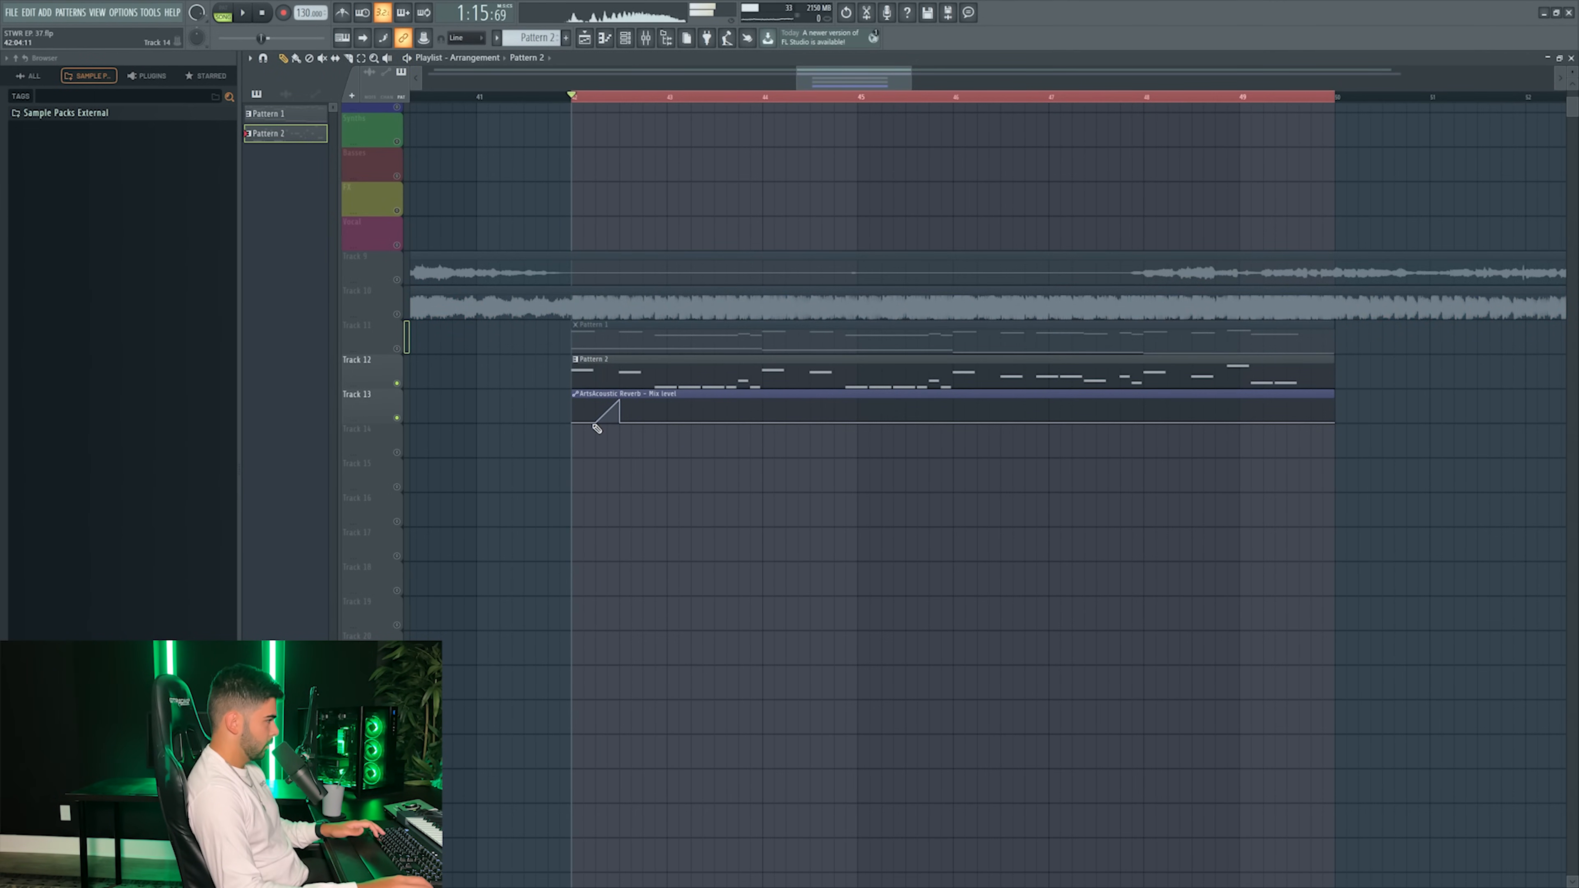
key(space)
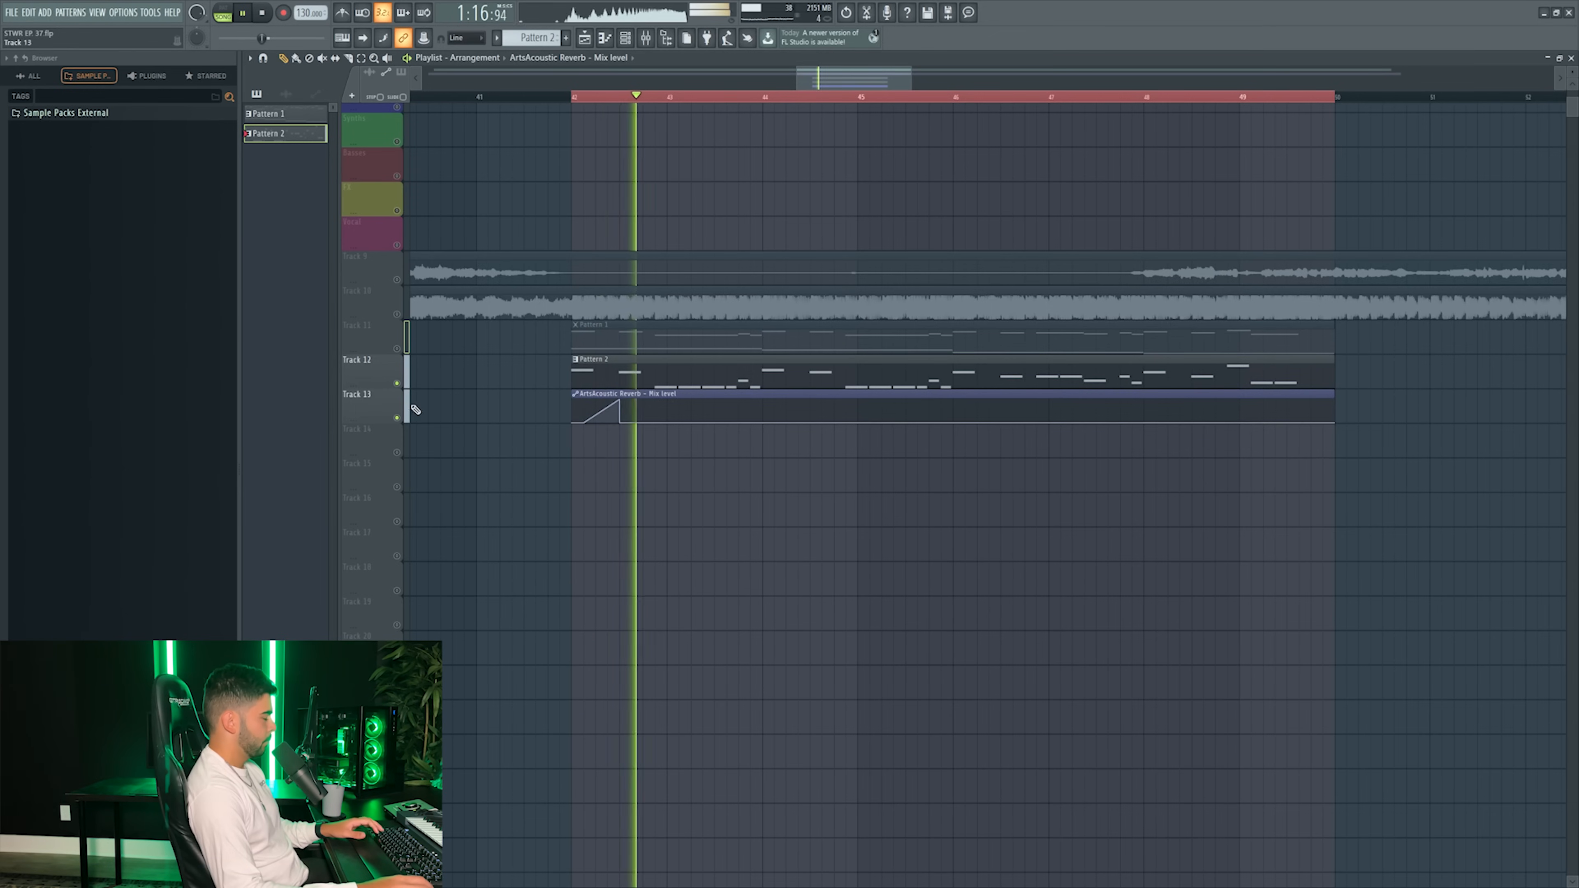
key(space)
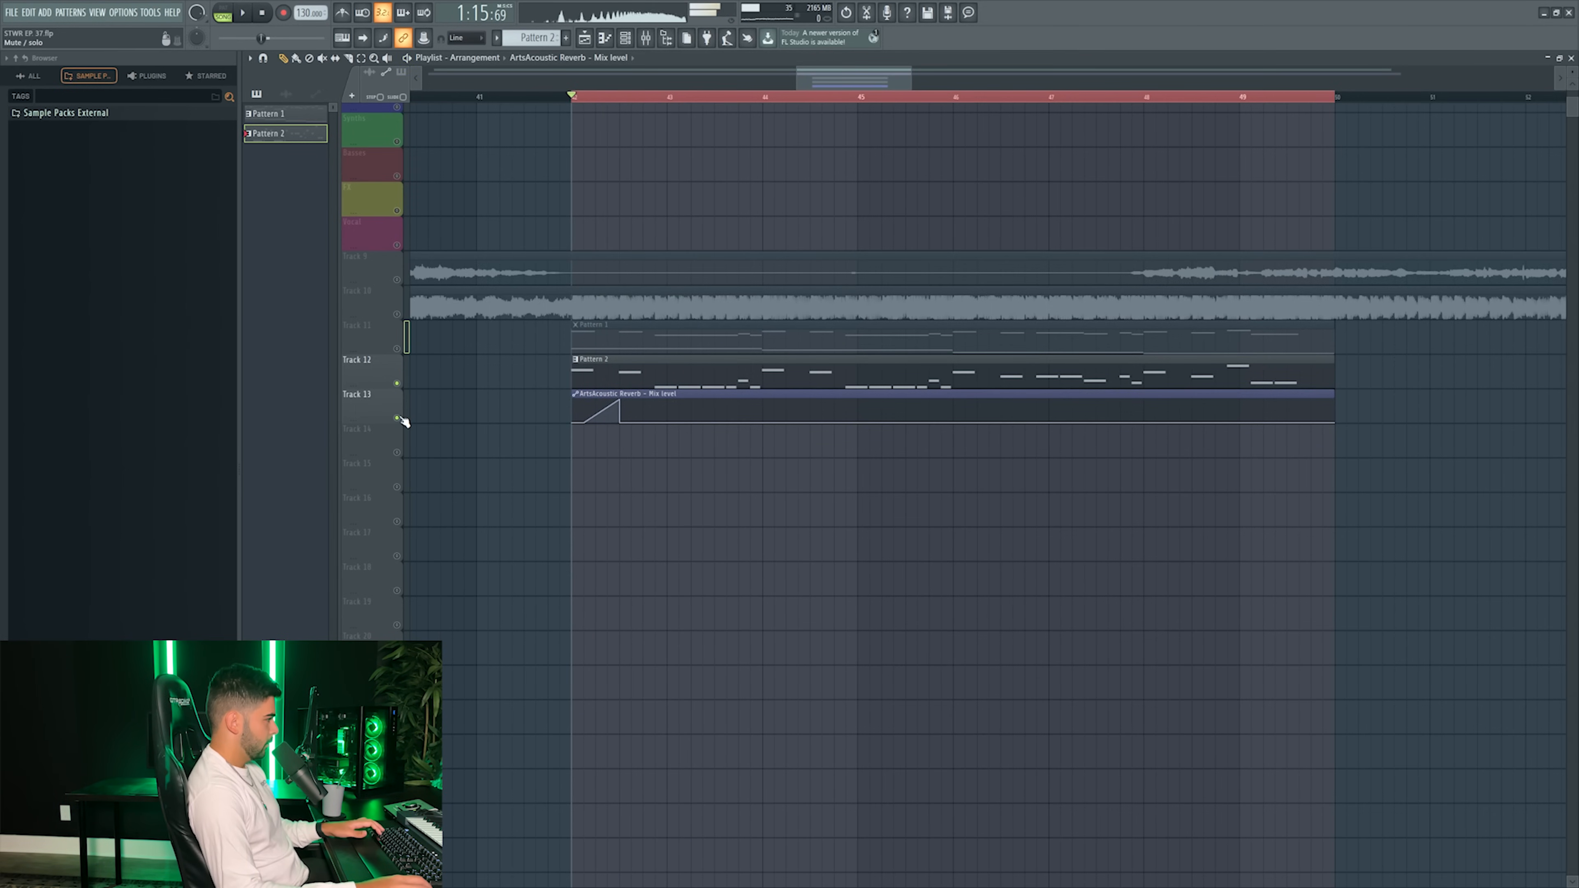
right_click(393, 410)
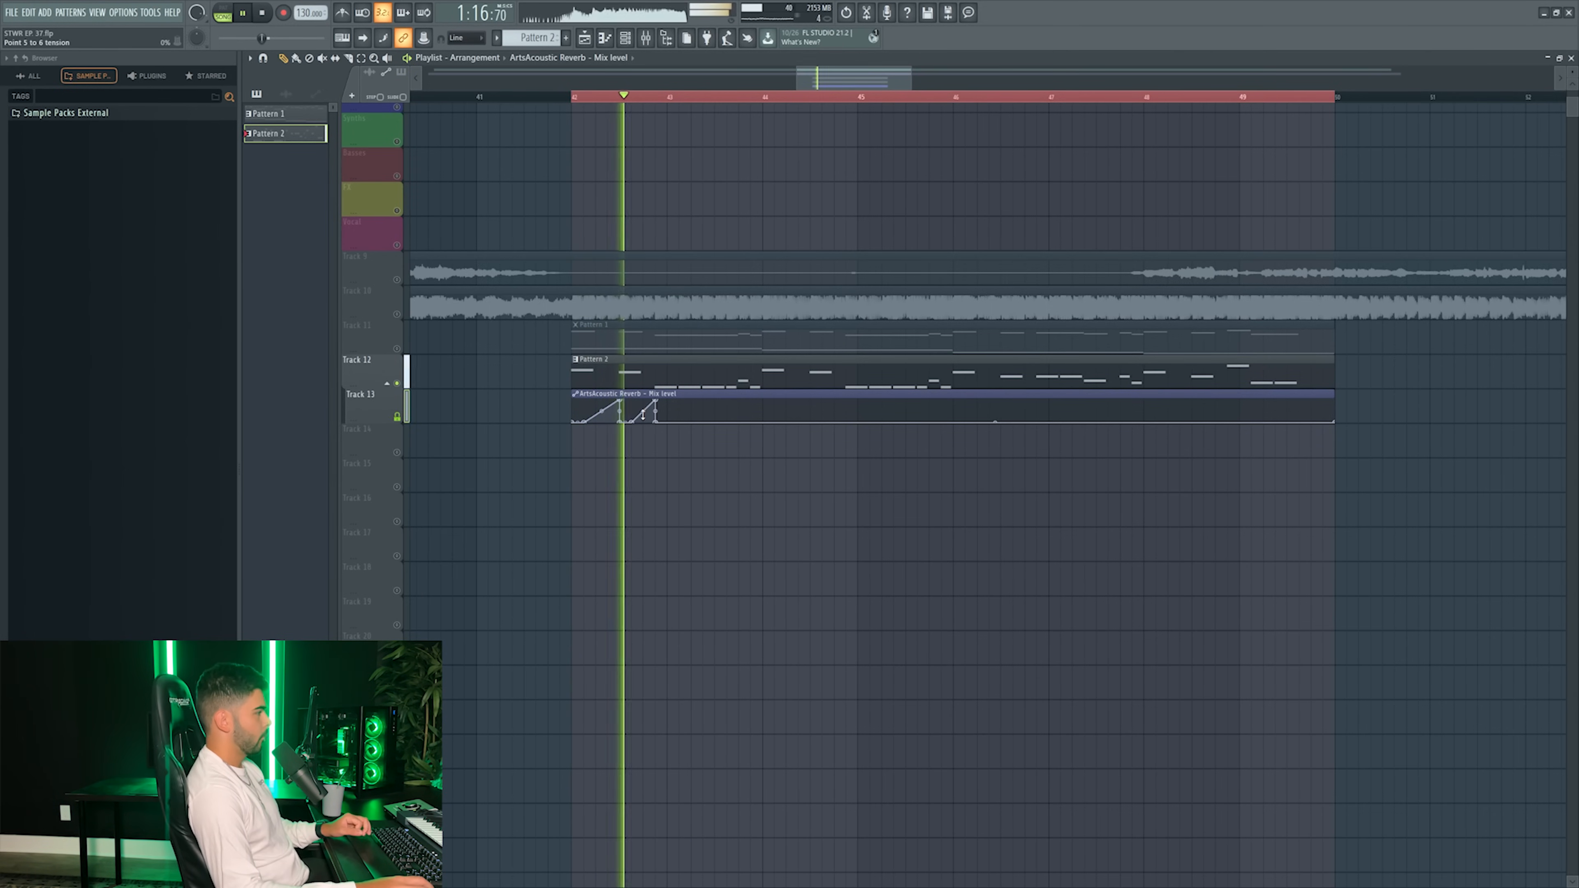
key(space)
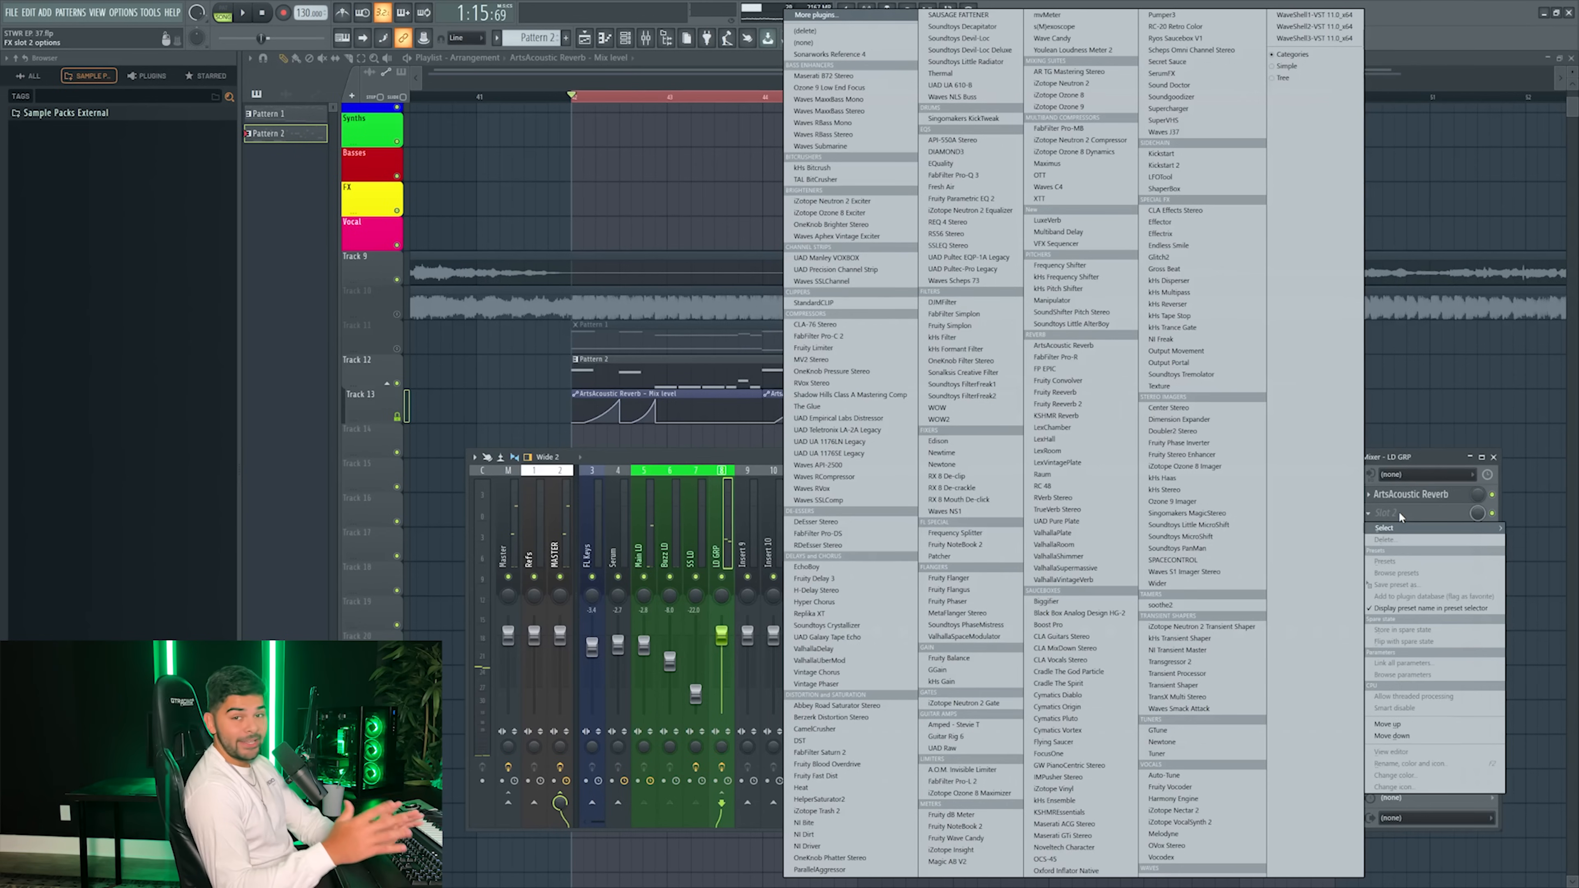
- Load LFOTool in the second effect slot of the LD GRP track and apply the 32 Panning preset
click(1160, 176)
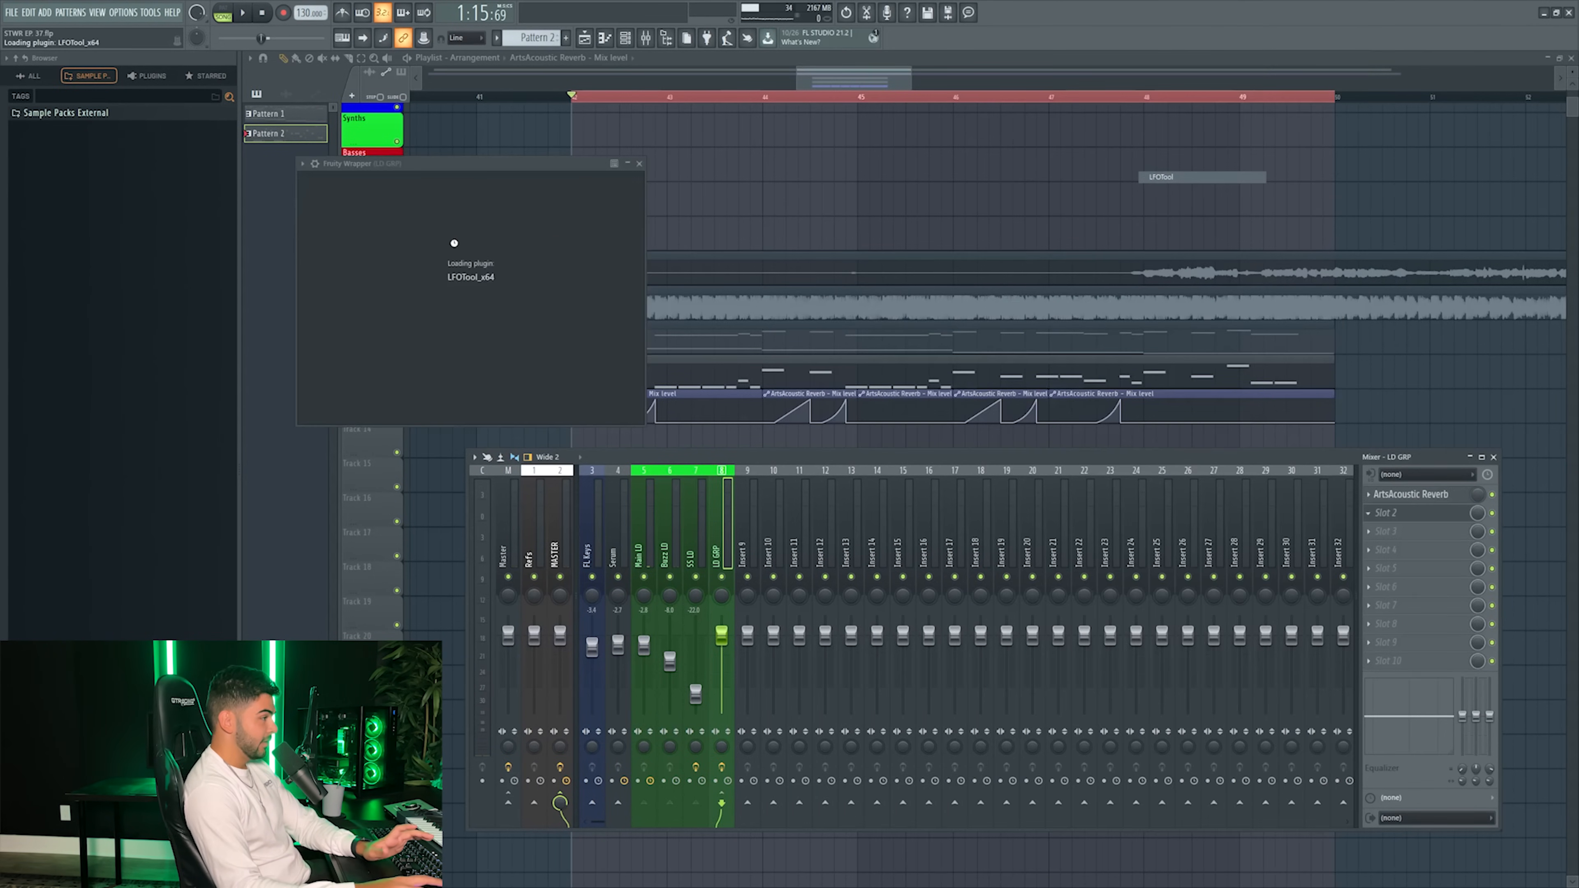
click(302, 163)
mouse_move(328, 210)
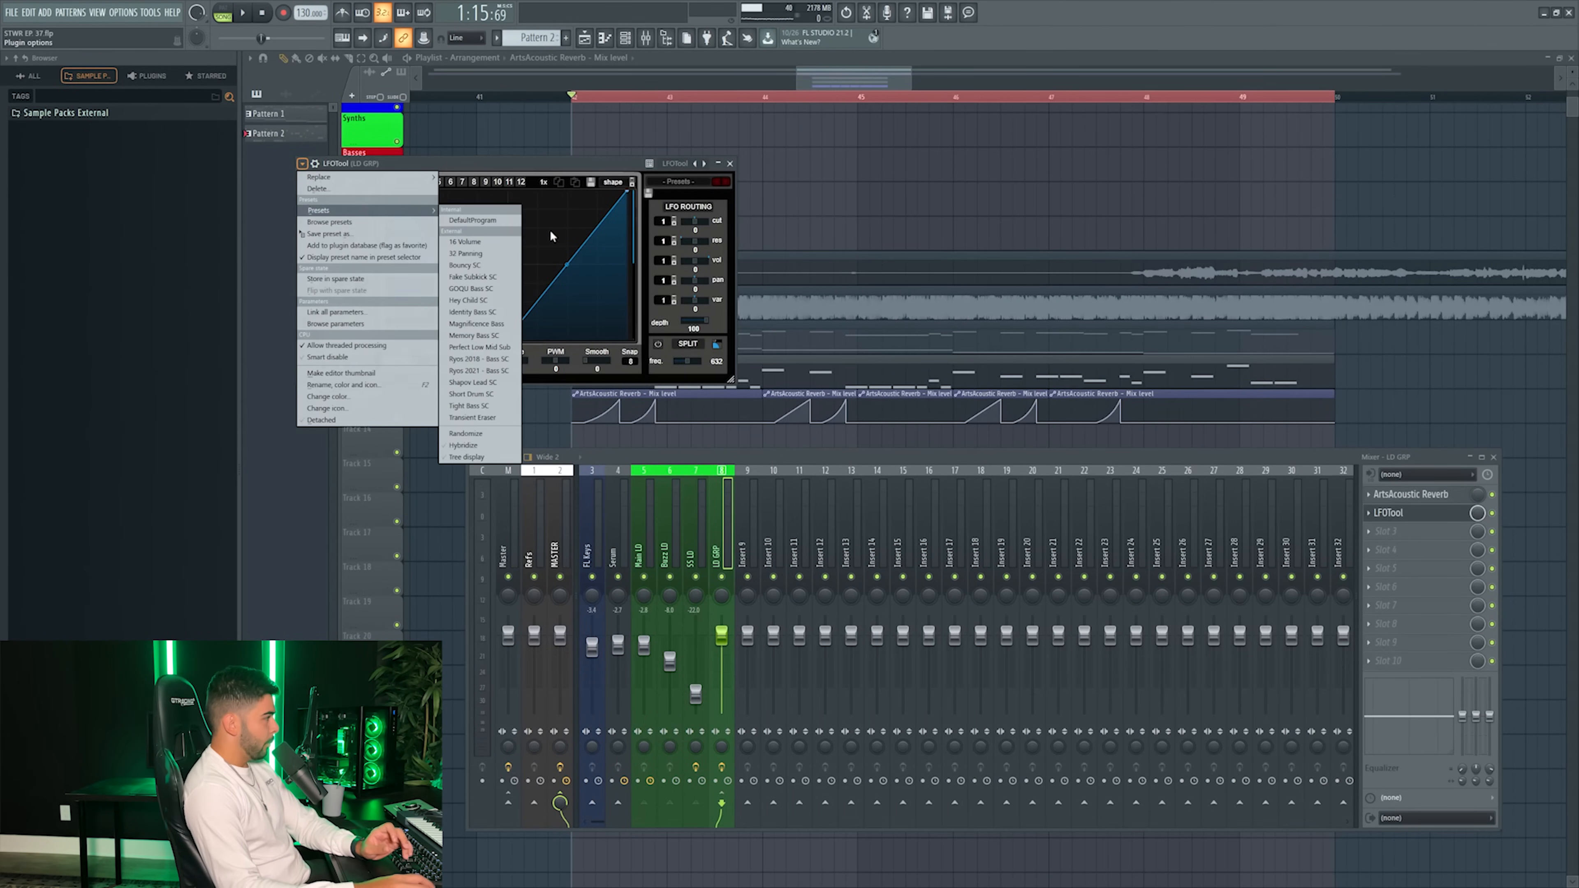
click(495, 248)
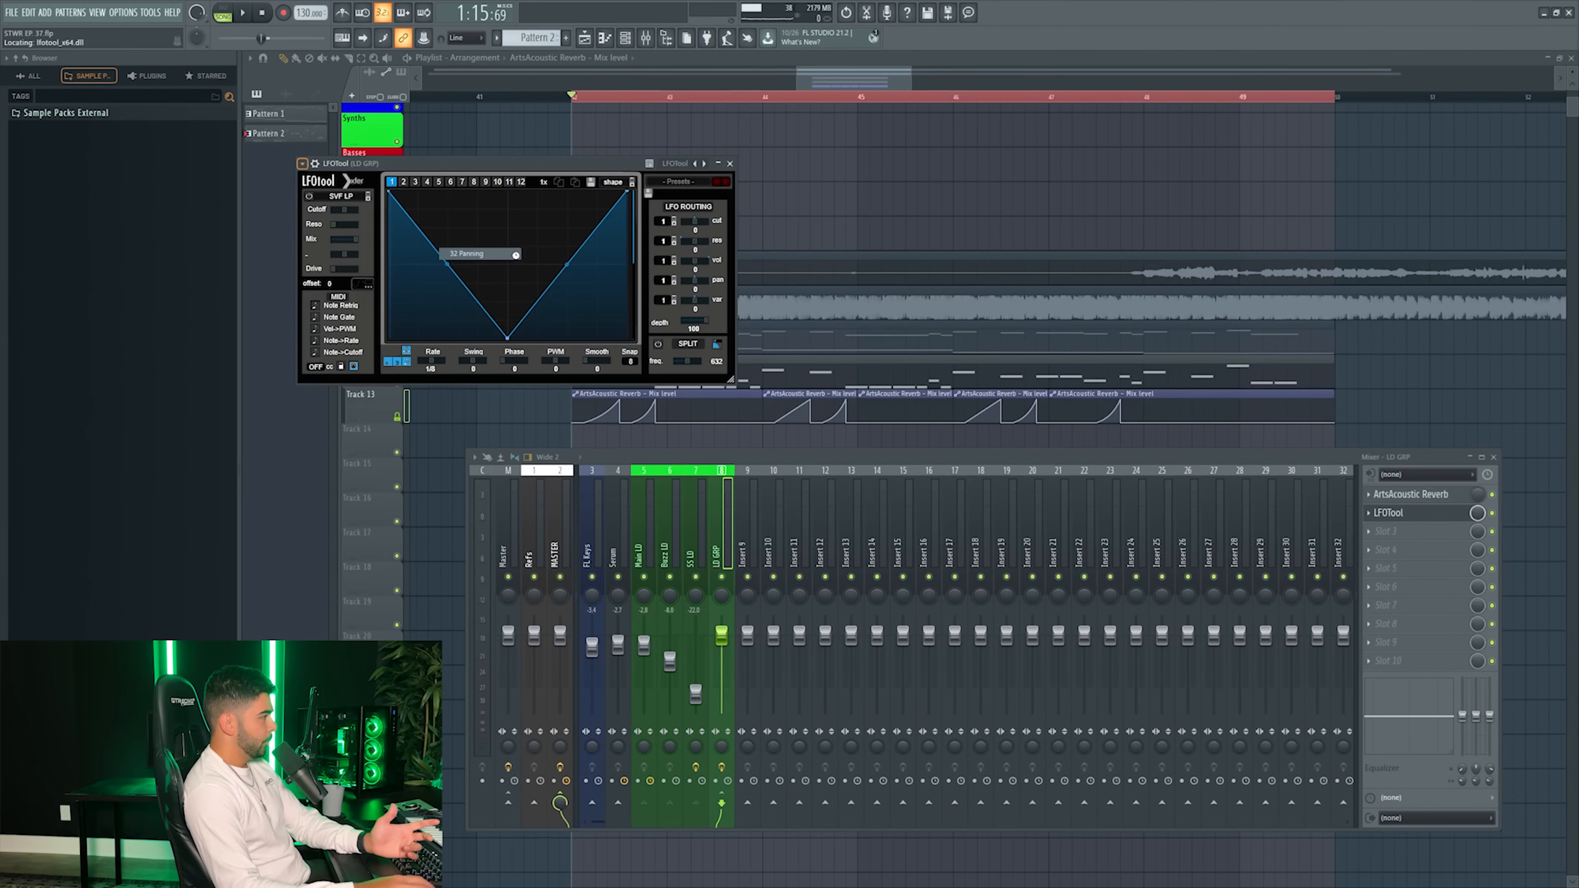
- Create an automation clip for LFOTool's mix level and place it on Track 14 under the reverb automation
right_click(1477, 515)
click(1515, 607)
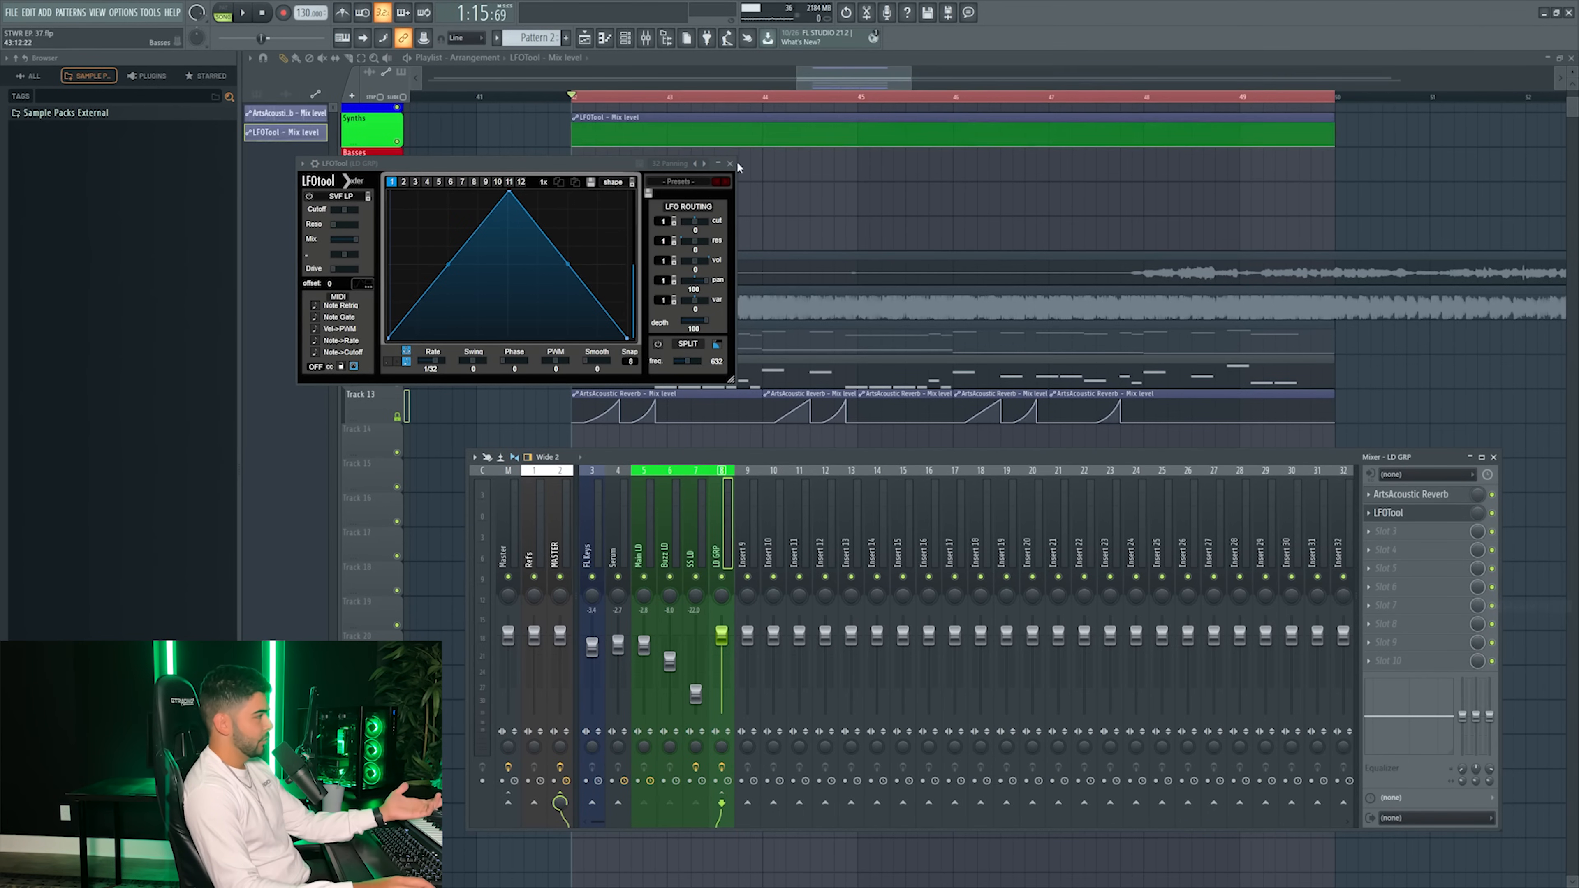
click(715, 117)
- Shape the LFOTool mix automation into a ramp rising to the second note of bar 42 and dropping to zero, checking it in playback
key(space)
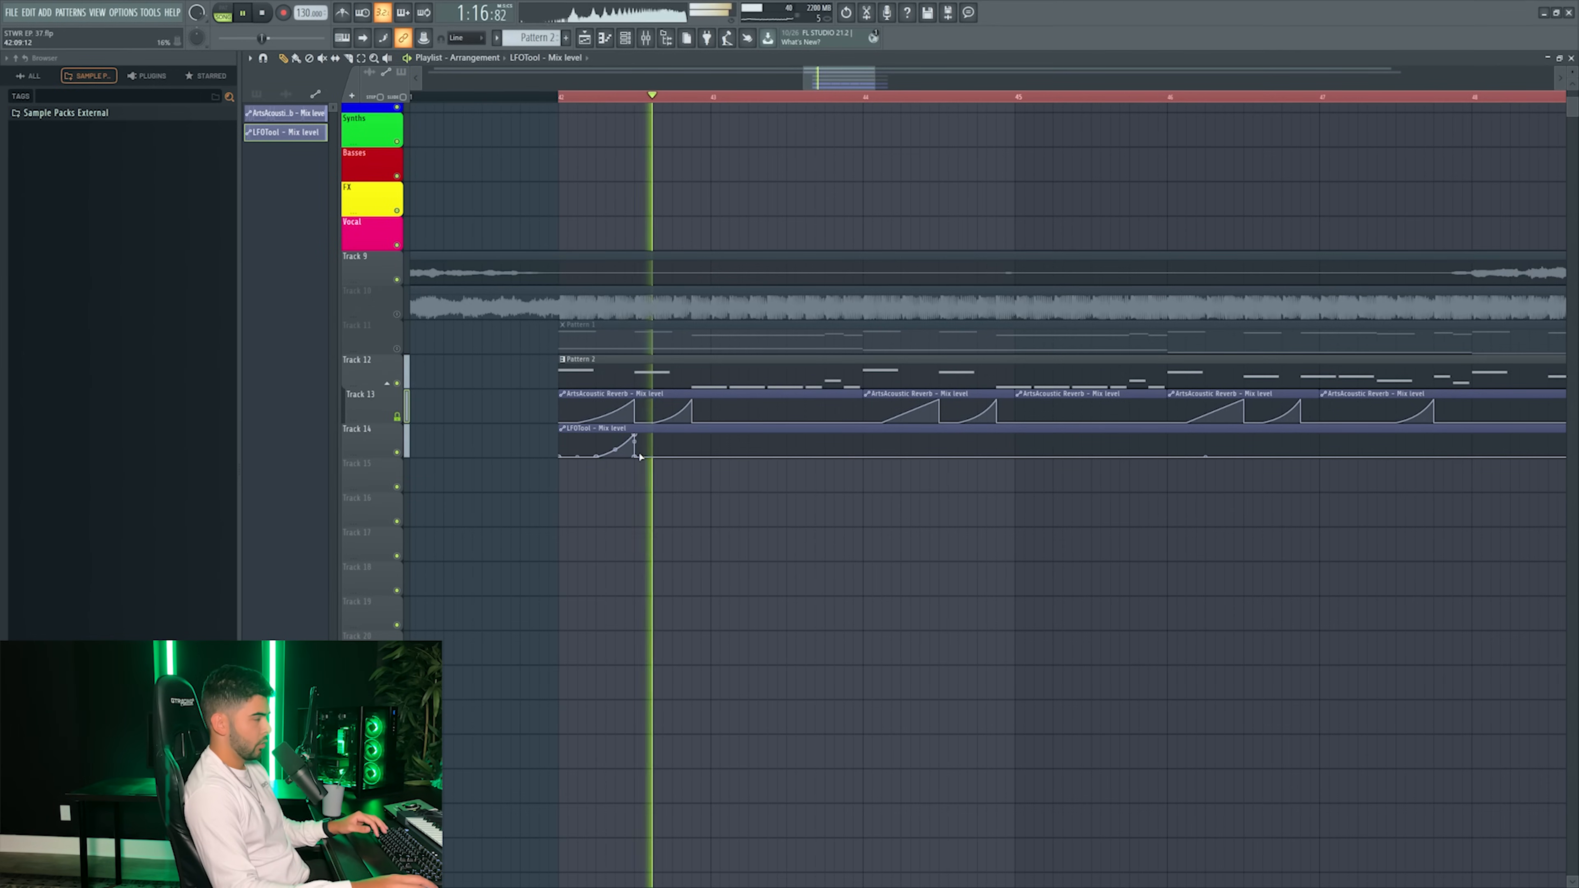
key(space)
key(space)
key(space)
key(space)
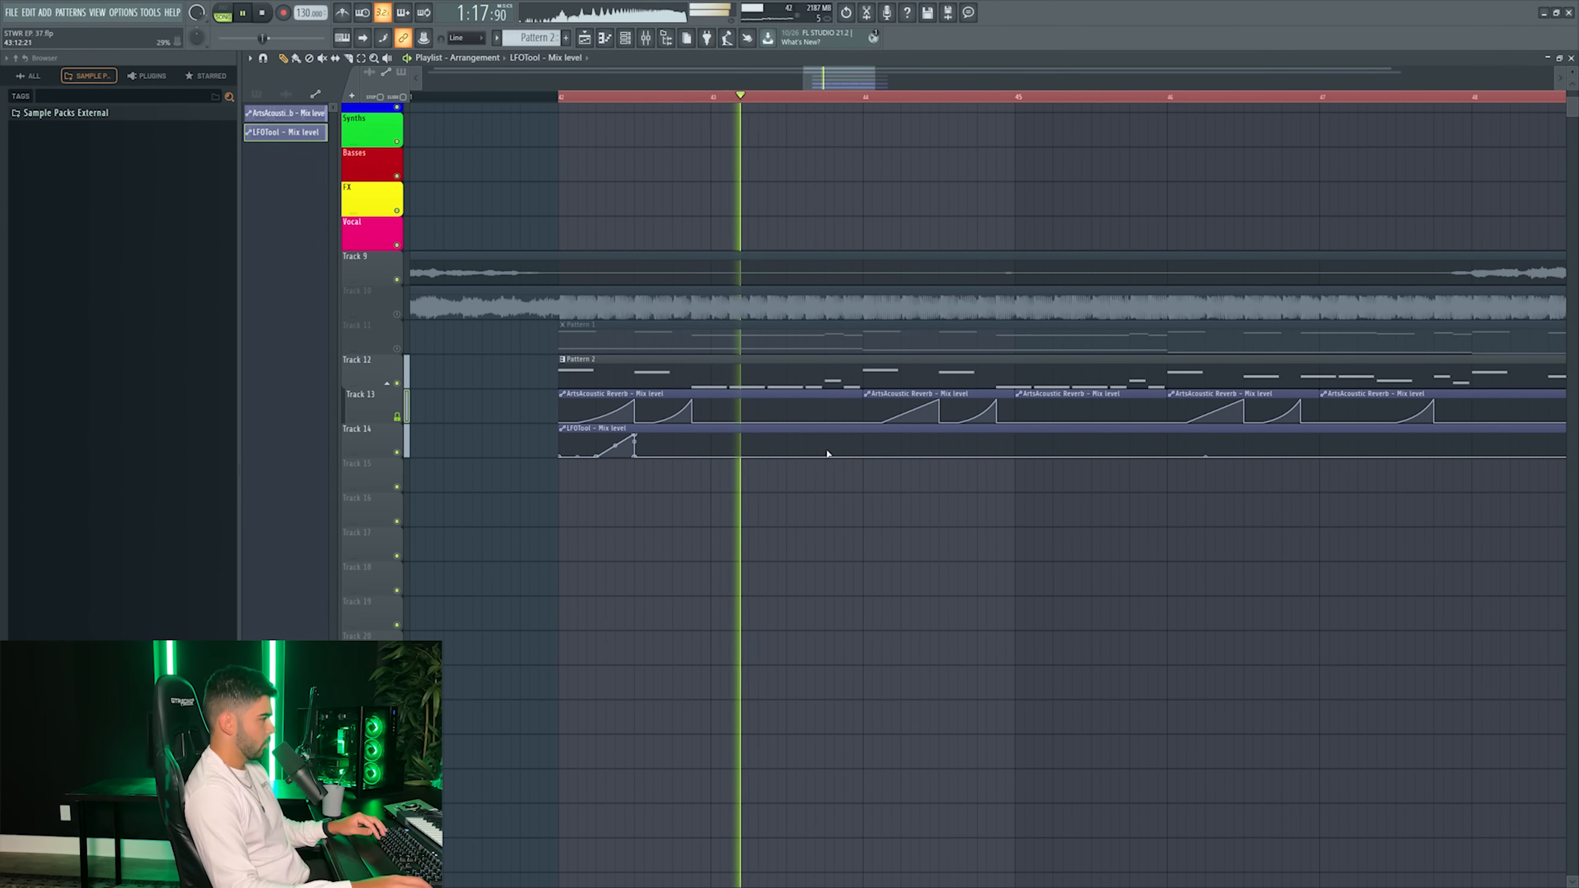
key(space)
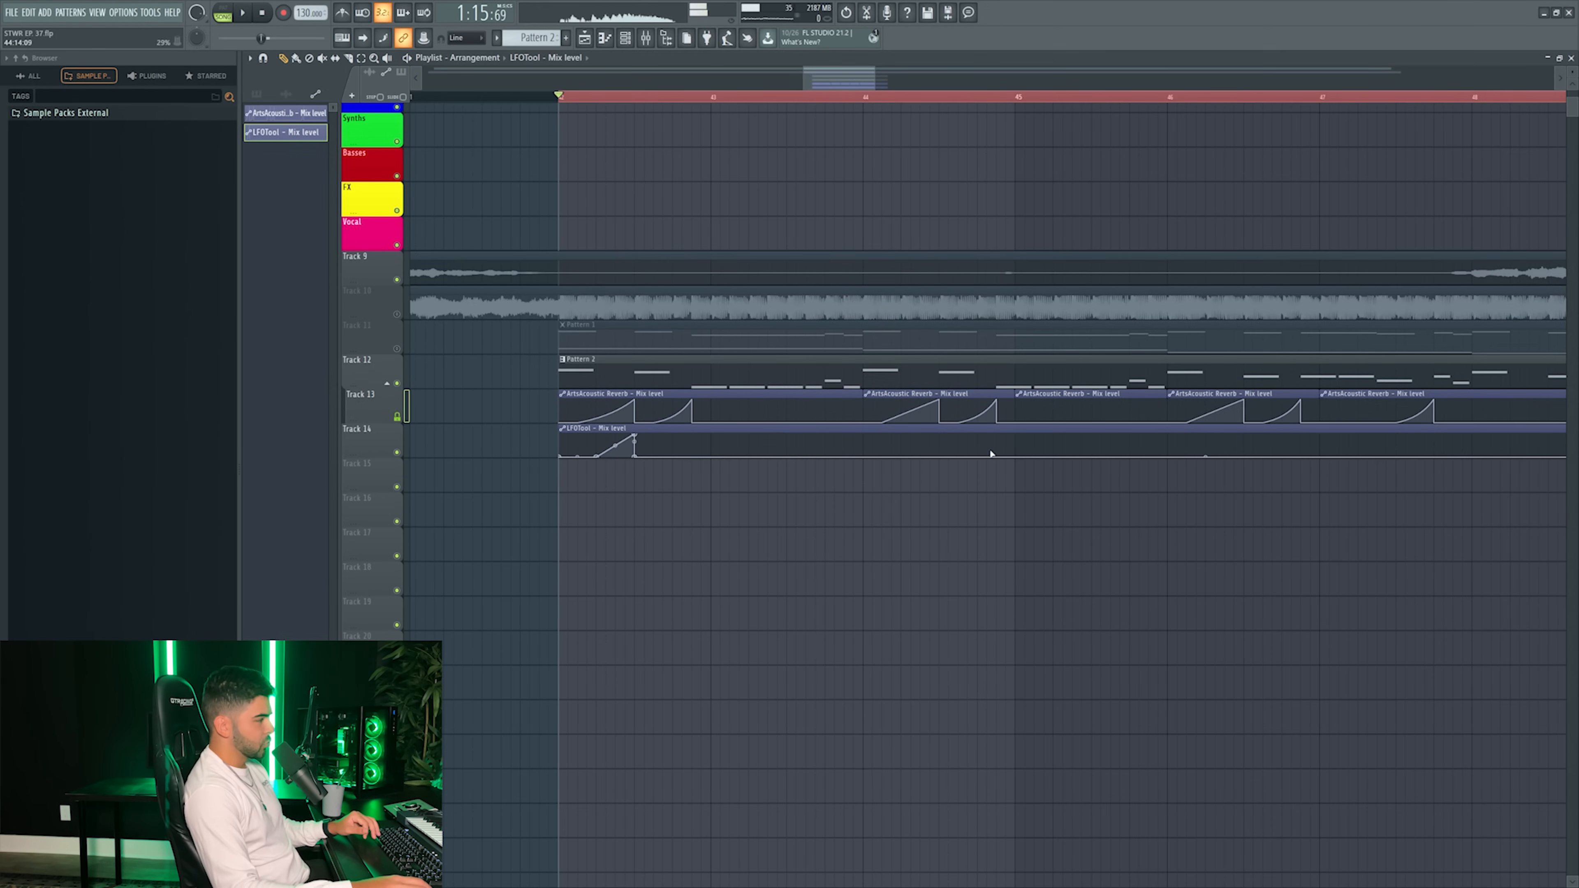
- Move the LFOTool mix automation clip to bar 44, trim it to one bar, and check it in playback
drag(662, 432, 952, 444)
key(space)
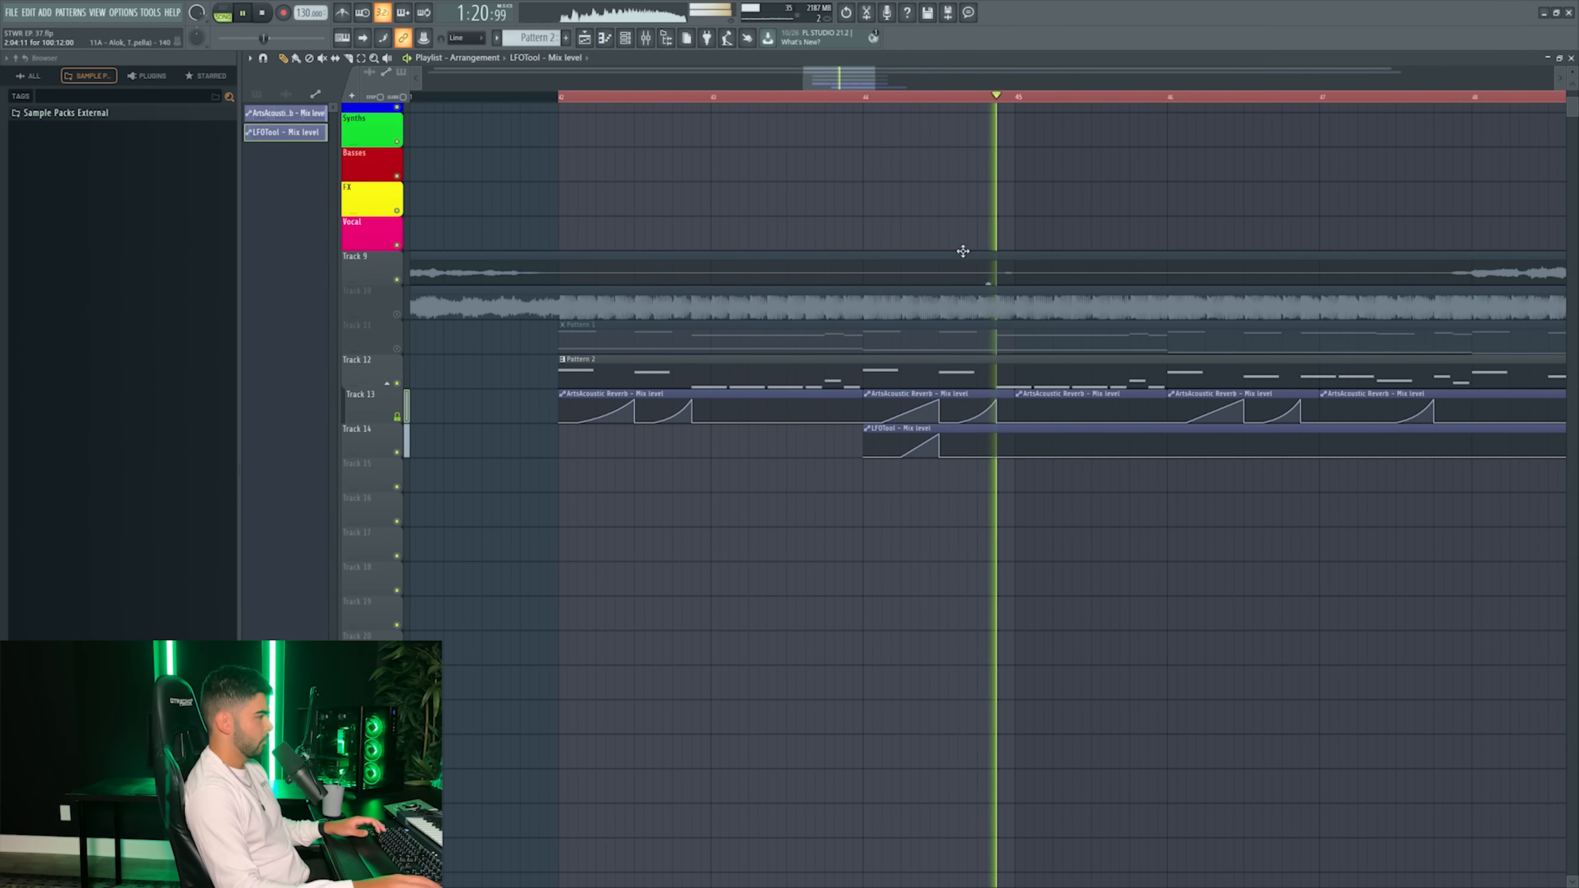
key(space)
scroll(1023, 415, down, 3)
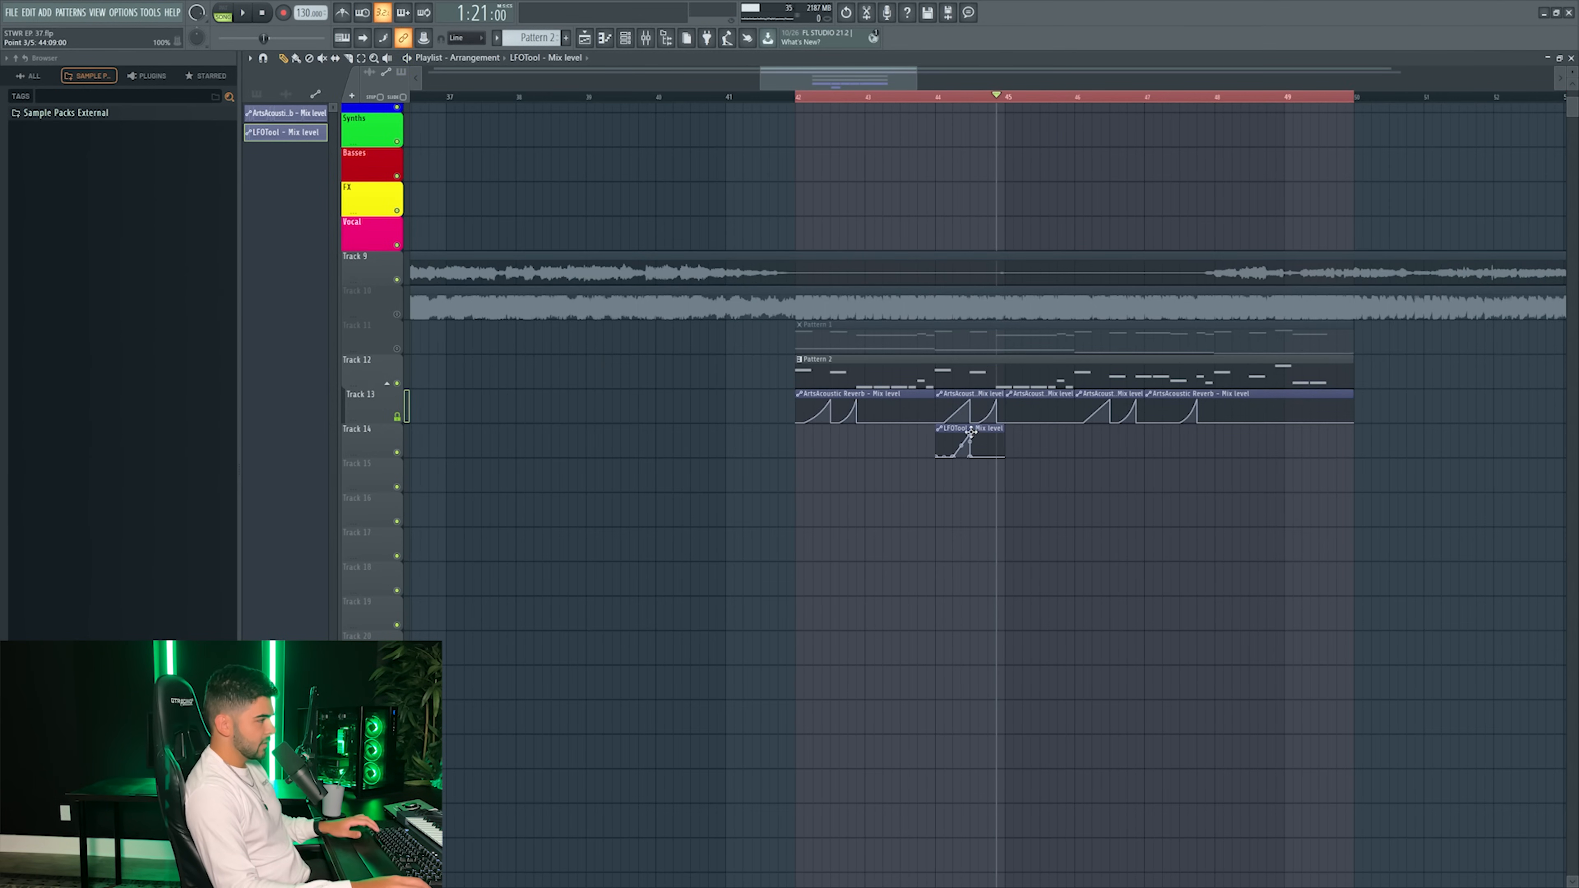
click(1120, 97)
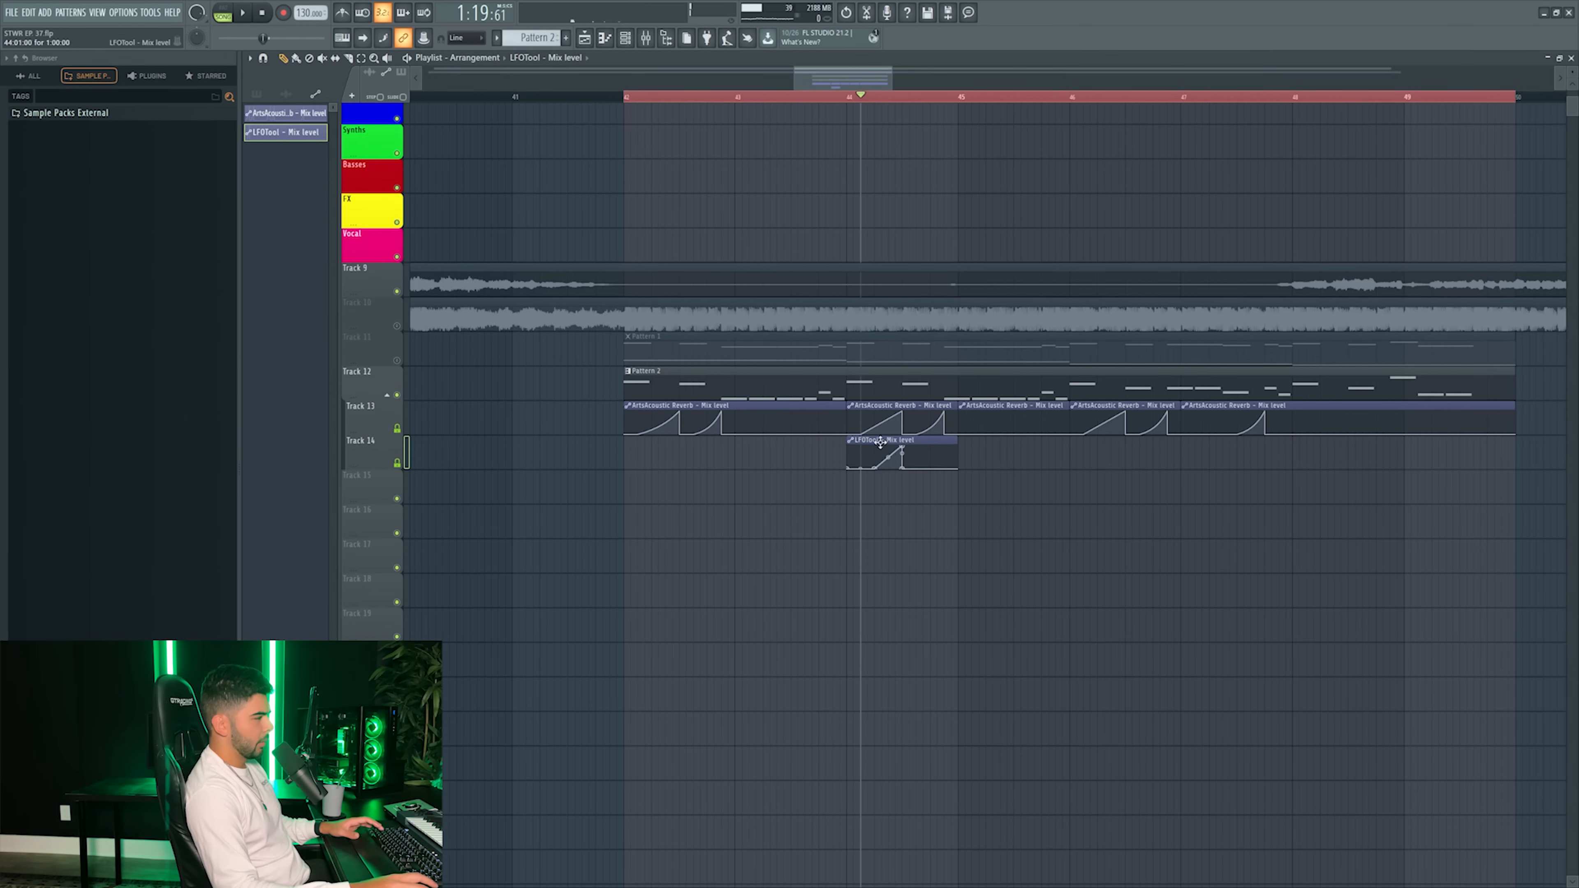
- Load CamelCrusher in the third effect slot of the LD GRP track and listen to the lead with it
key(F9)
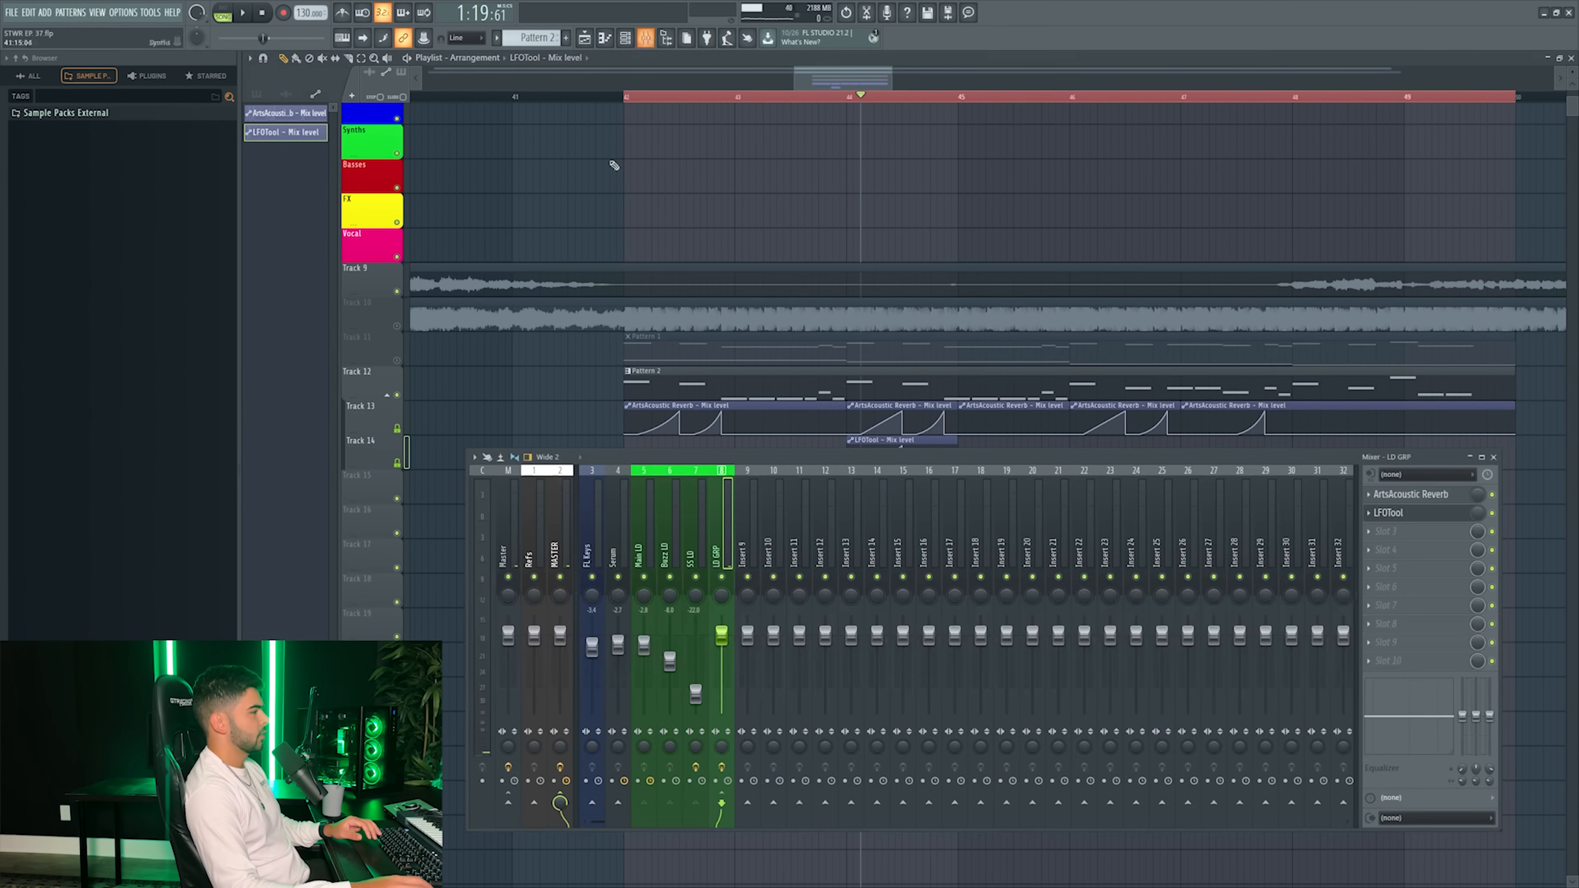
click(1386, 532)
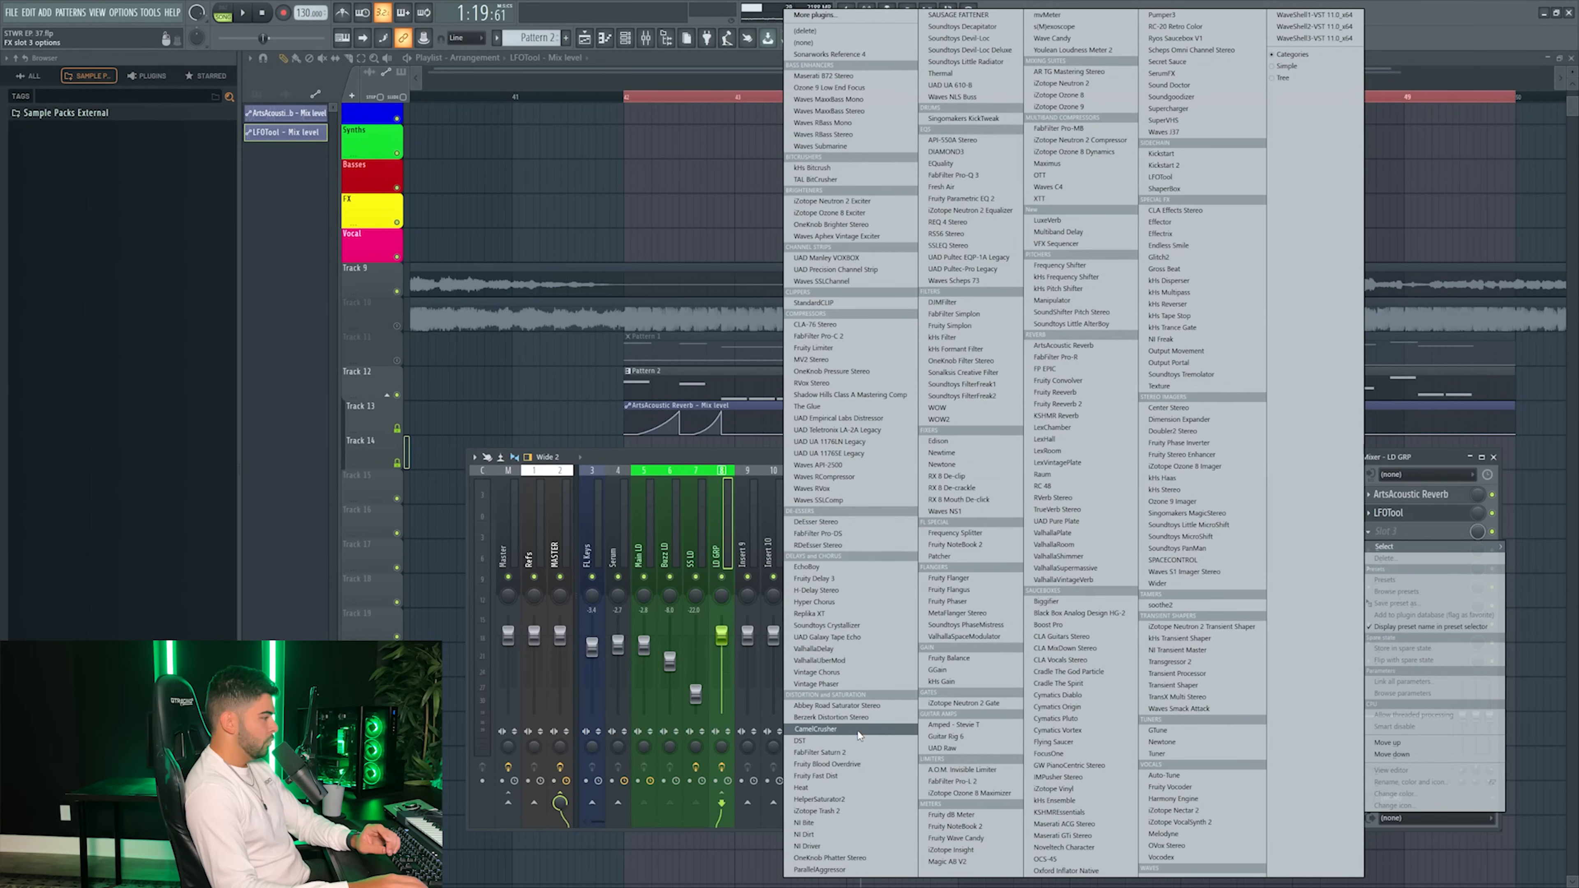
click(815, 729)
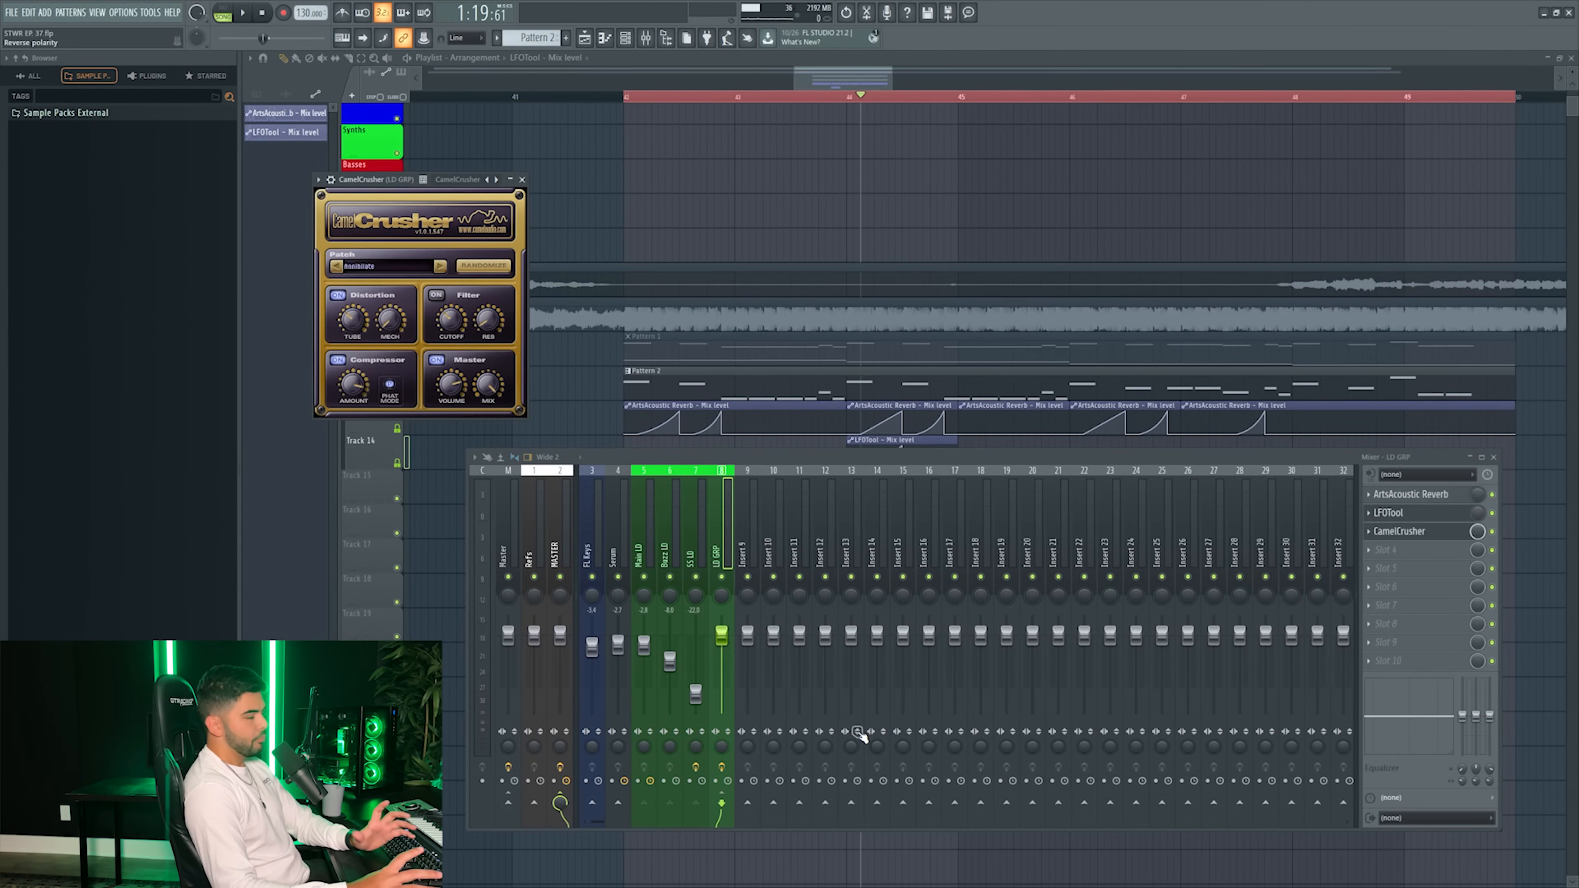
drag(349, 184, 782, 232)
key(space)
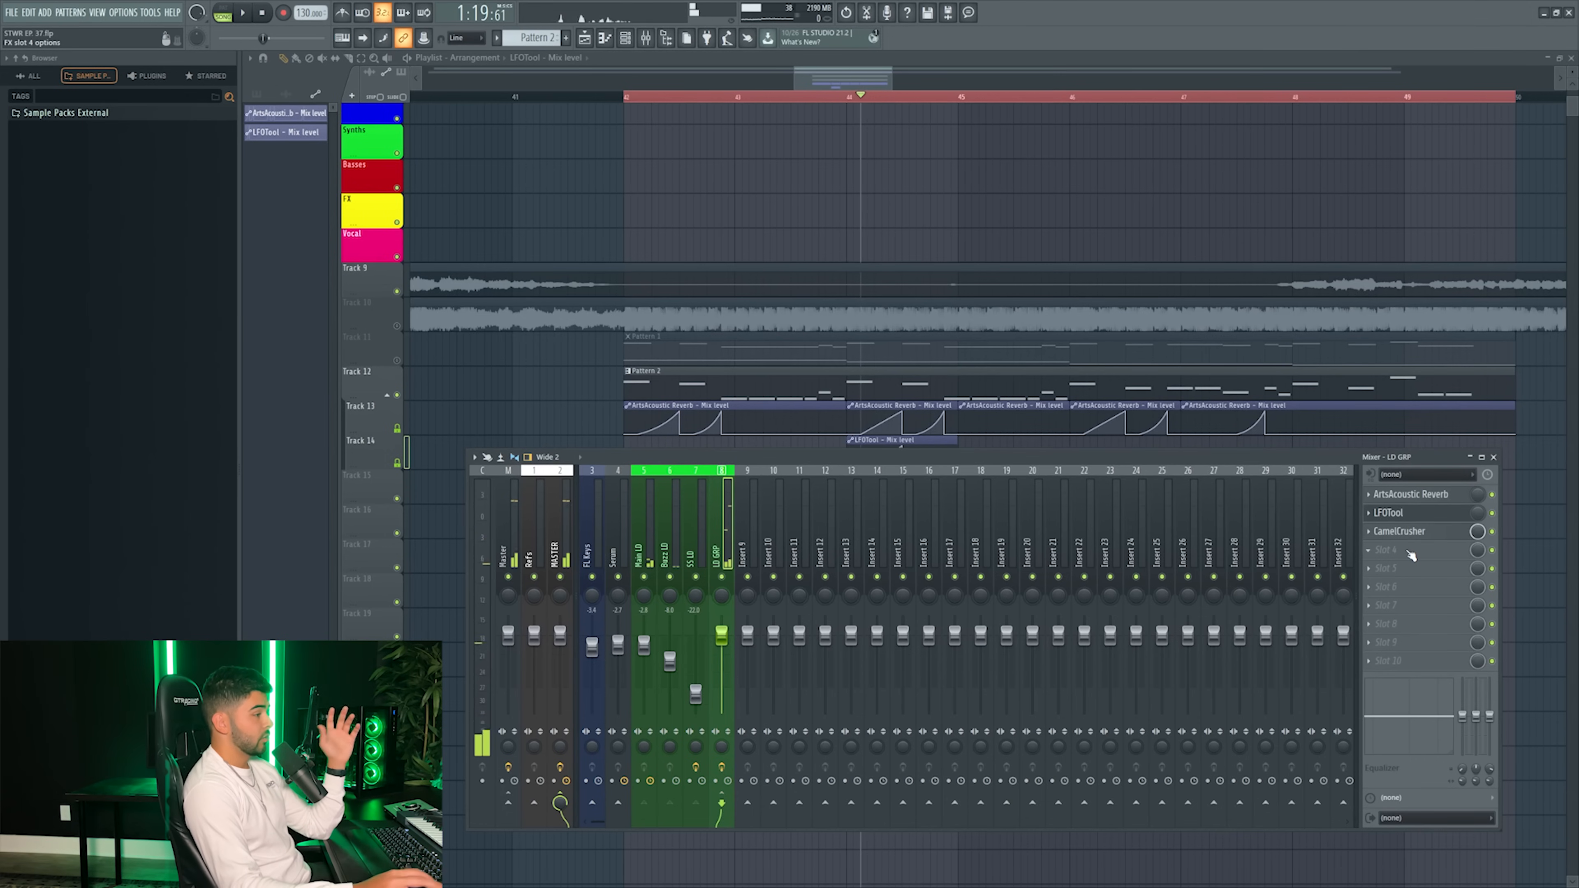
- Try ValhallaDelay in the fourth effect slot of the LD GRP track
click(1409, 553)
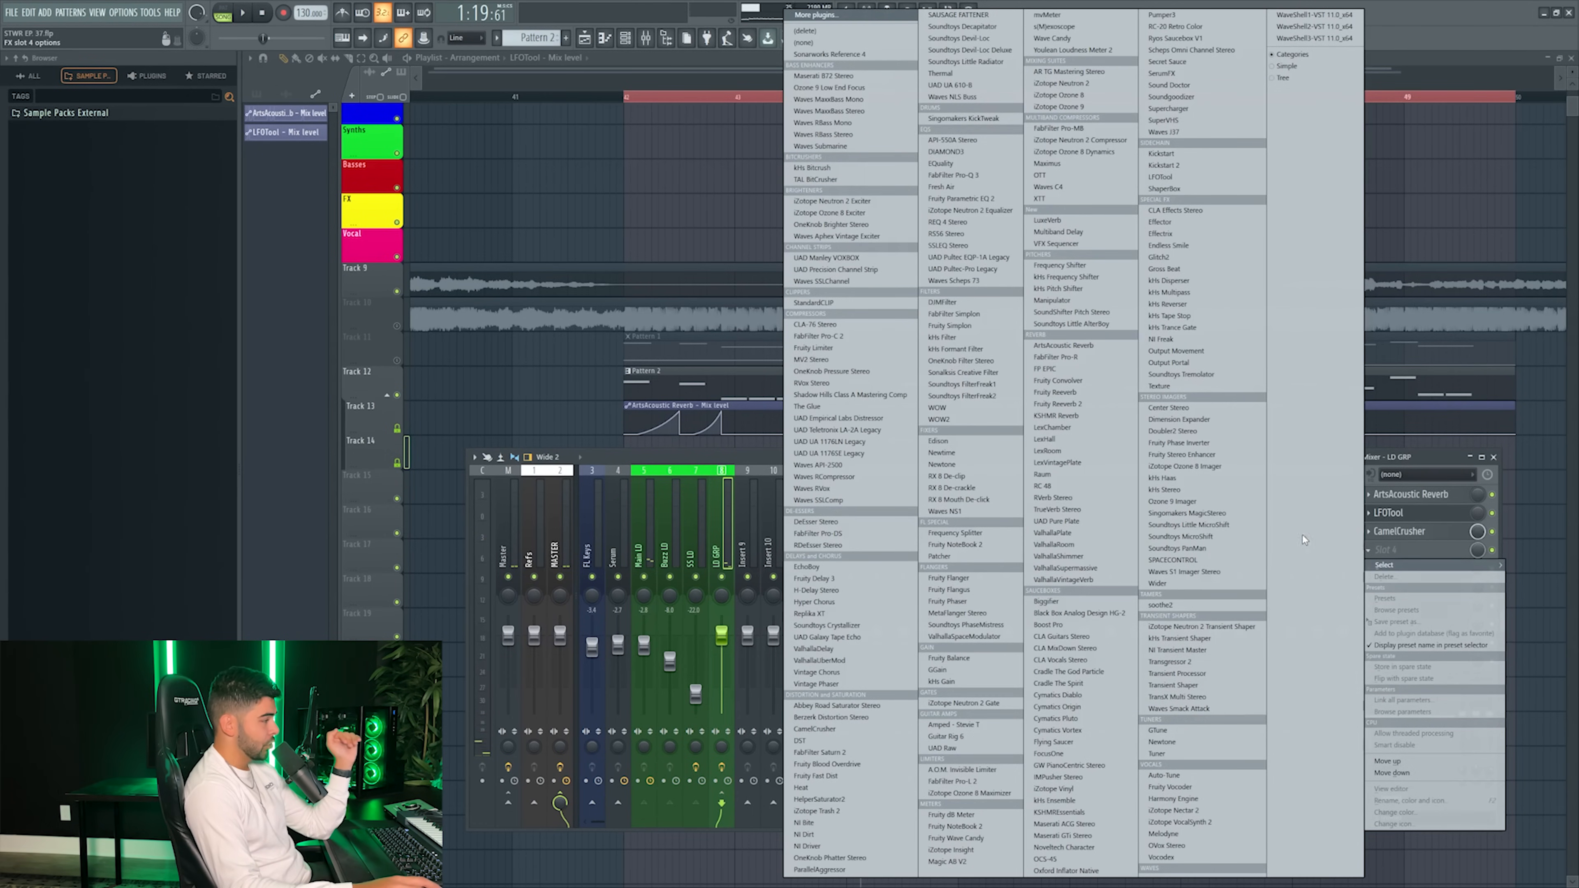
click(849, 648)
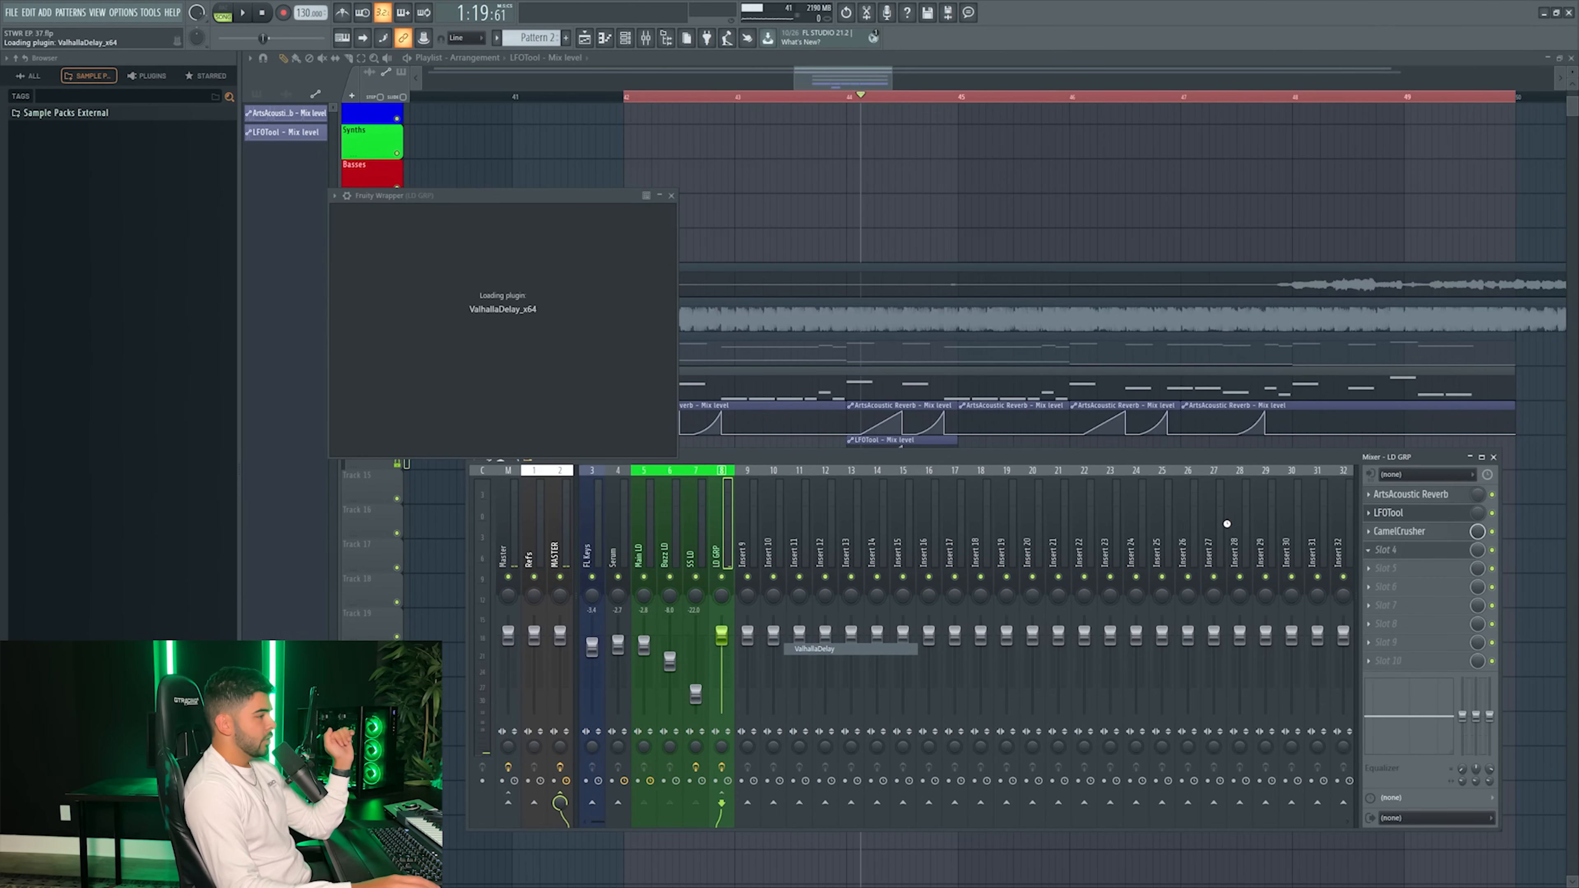
click(1369, 551)
click(1386, 576)
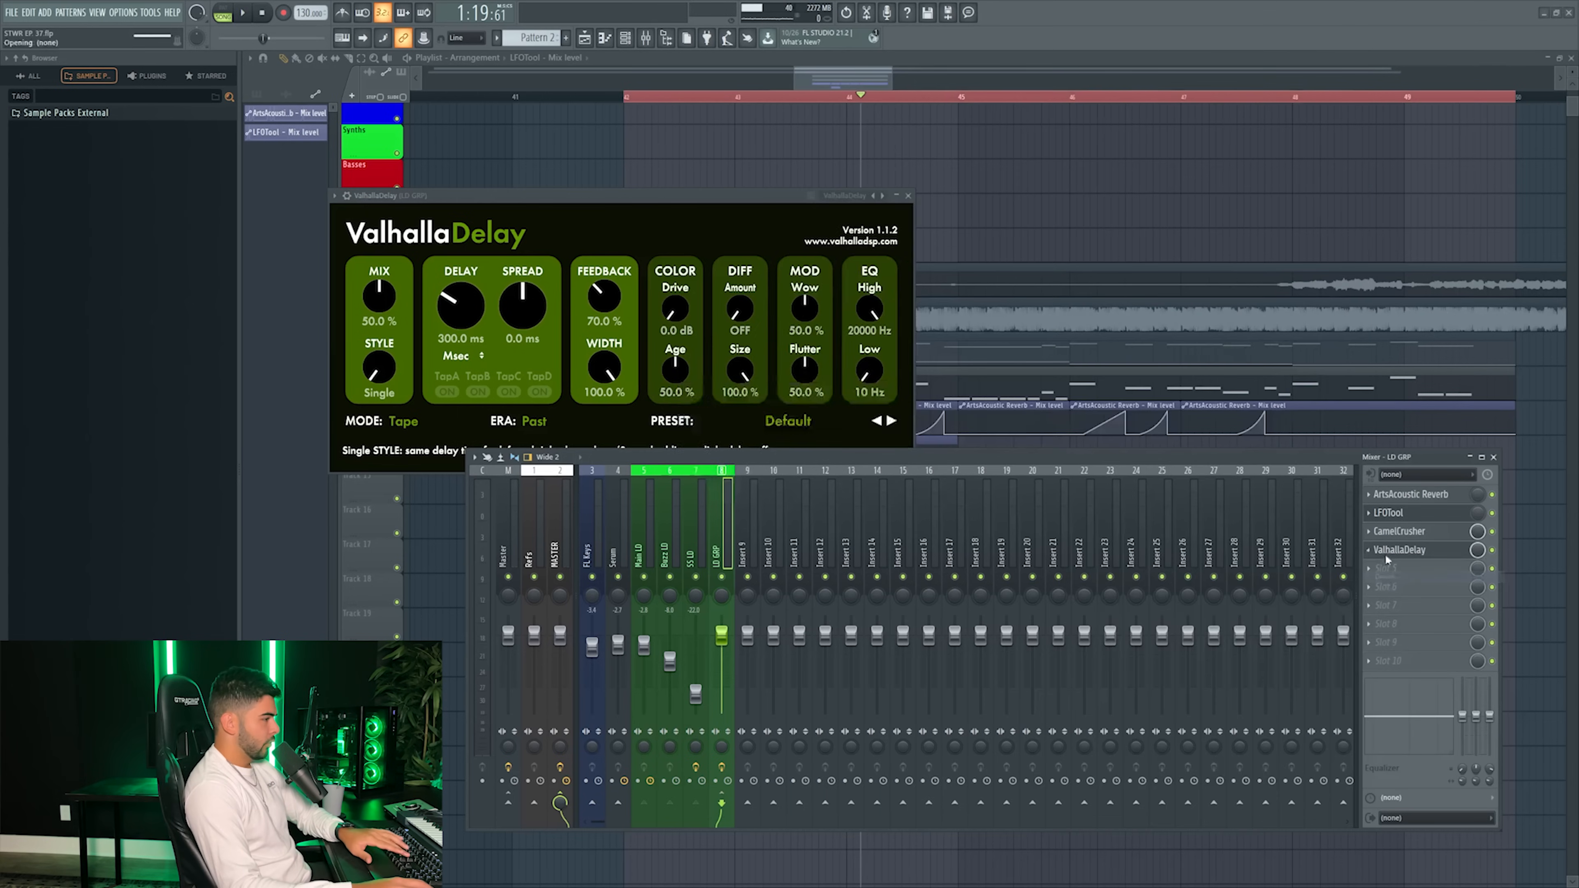
- Load H-Delay Stereo in the fourth effect slot of the LD GRP track and apply a lead preset
click(1384, 557)
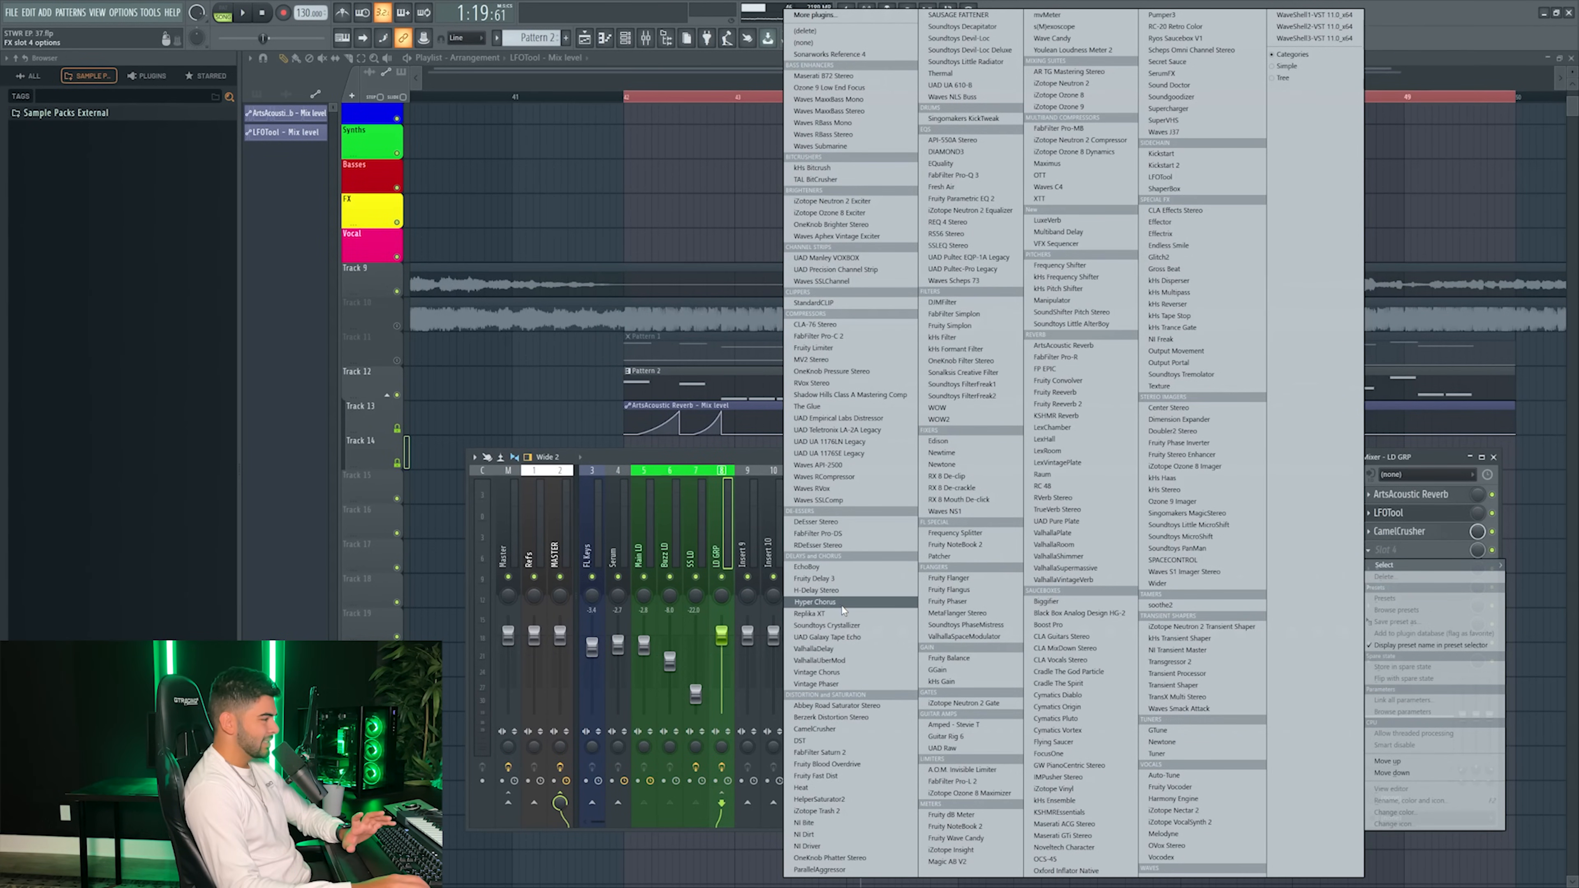
click(841, 590)
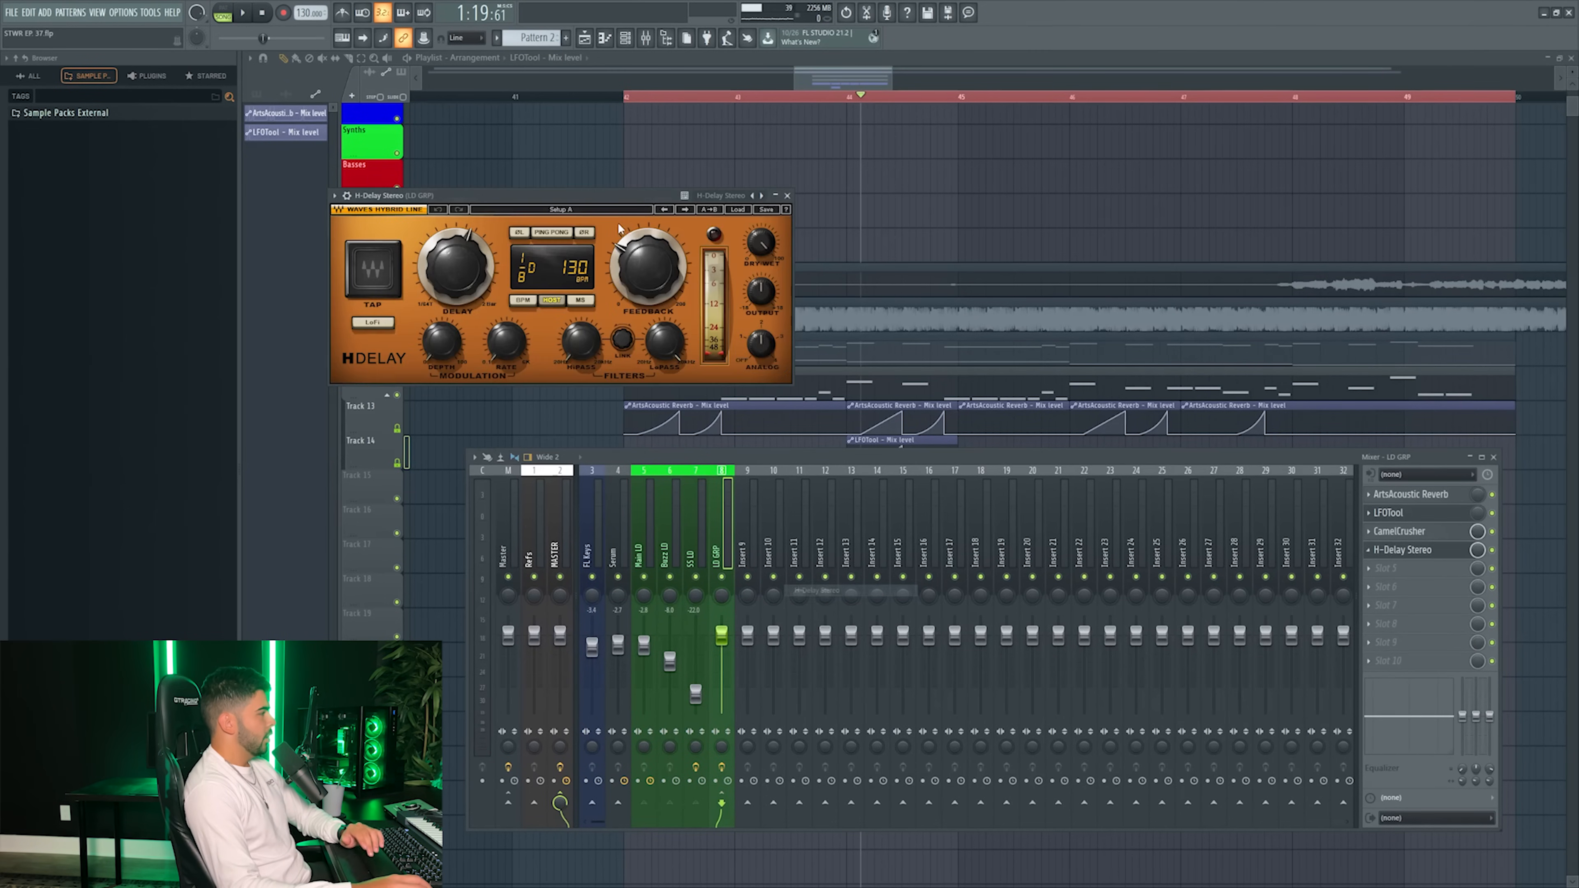
click(736, 210)
click(777, 507)
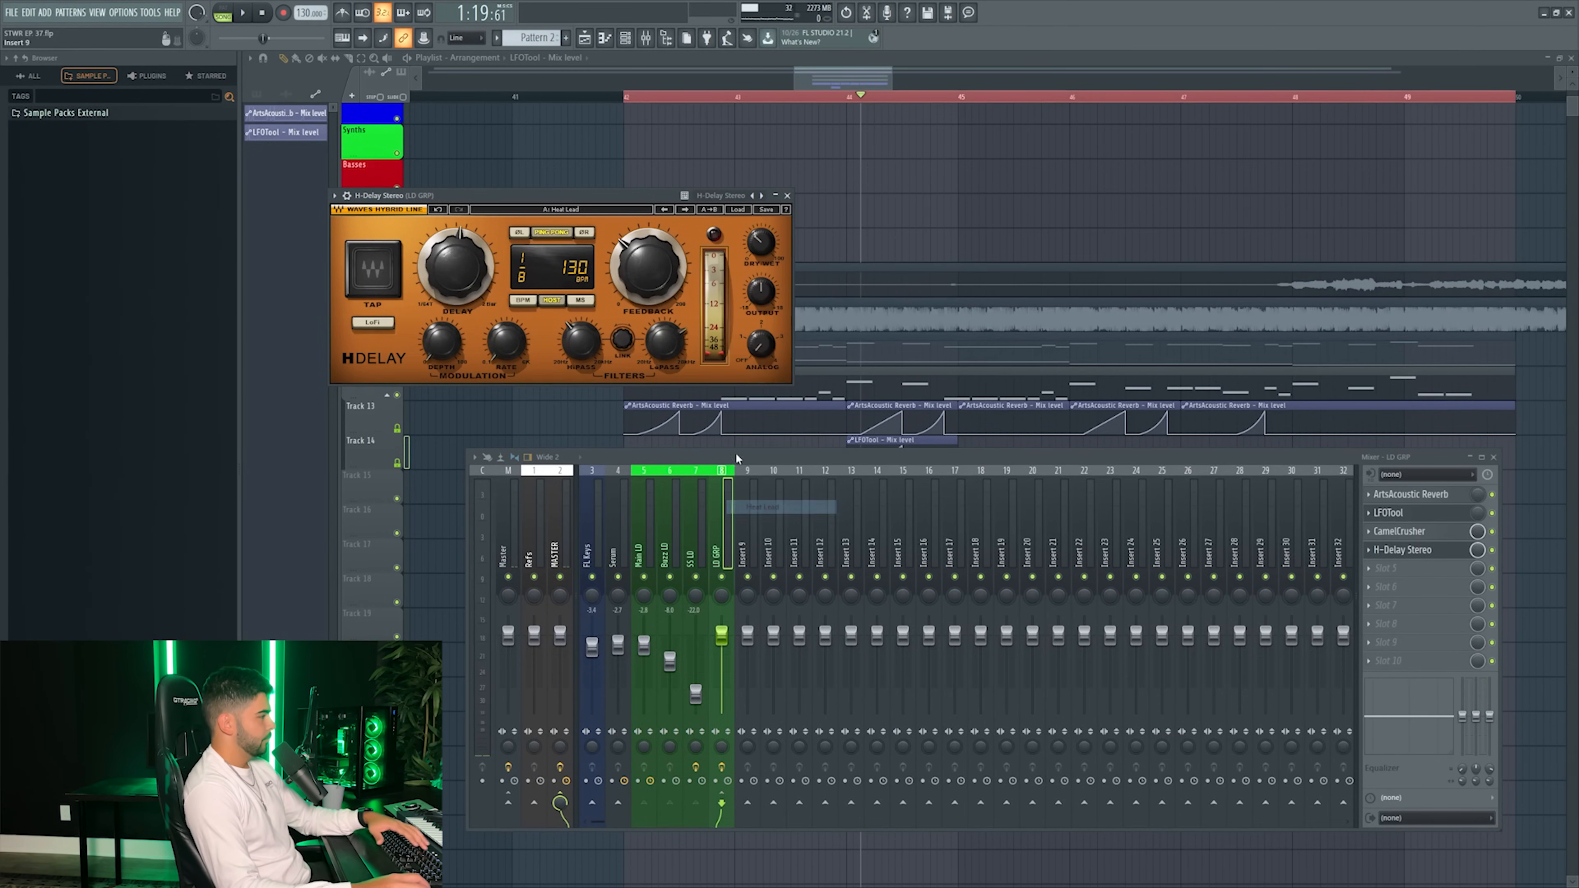
- Adjust the dry/wet mix of H-Delay while the lead plays
key(space)
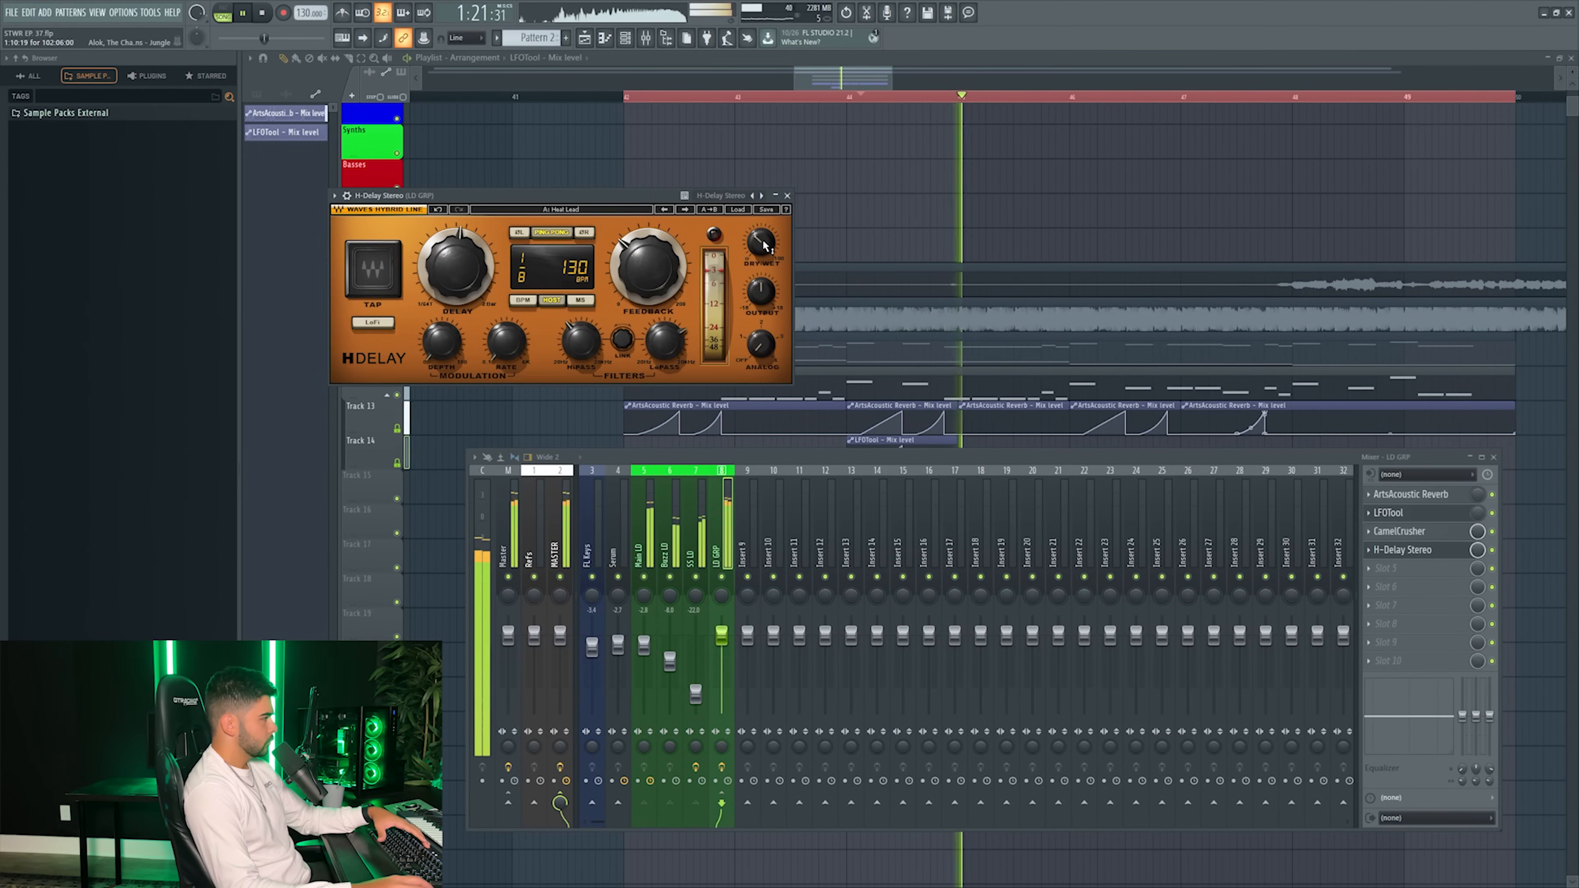
drag(764, 240, 761, 236)
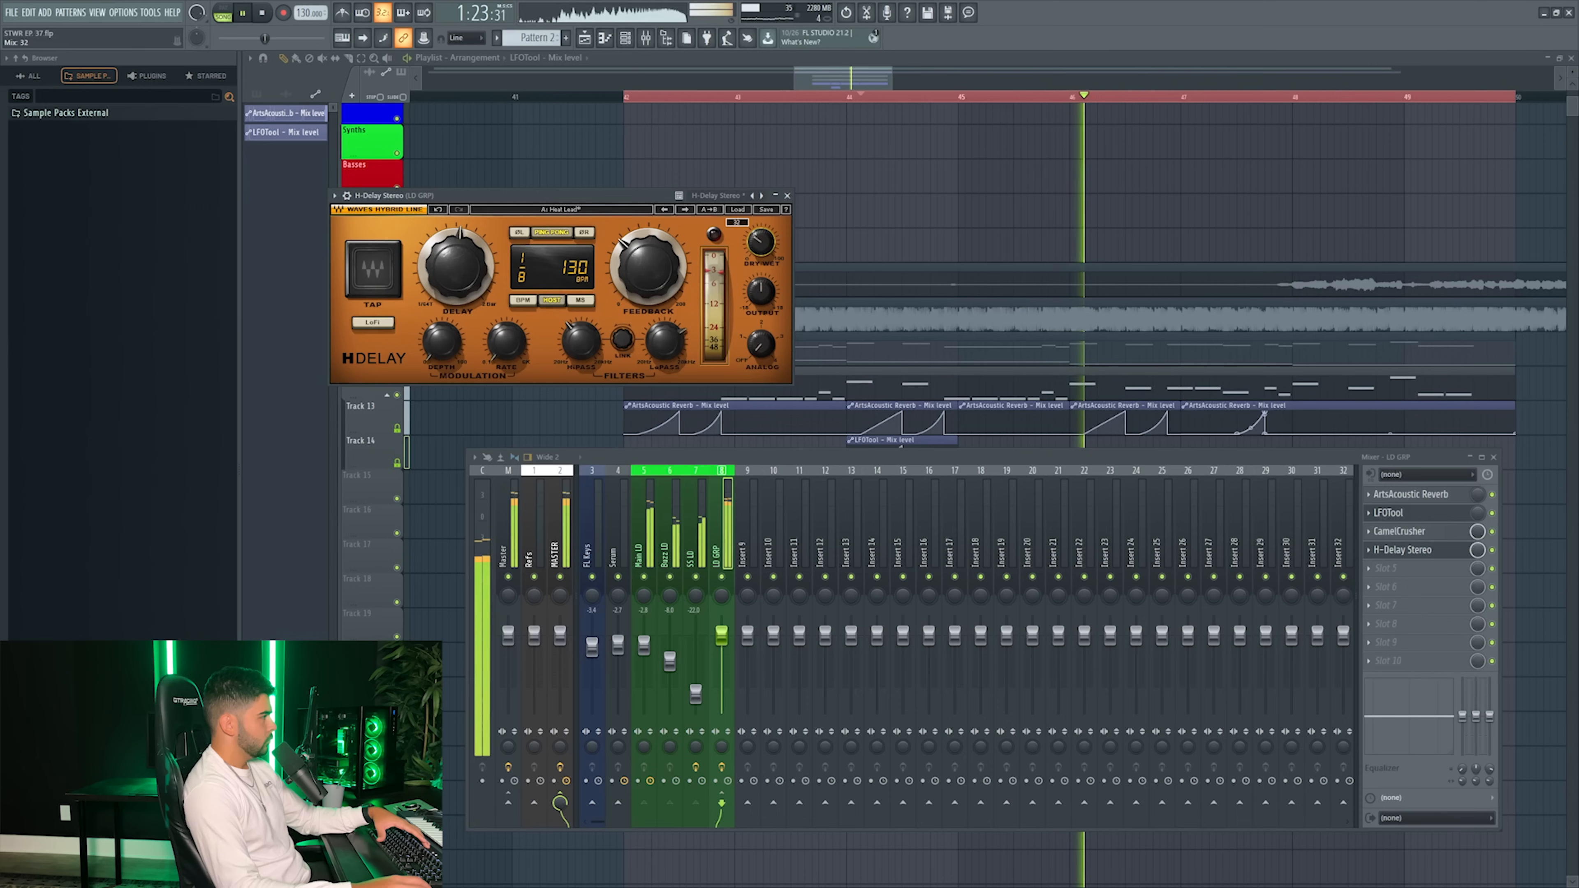
drag(763, 242, 763, 245)
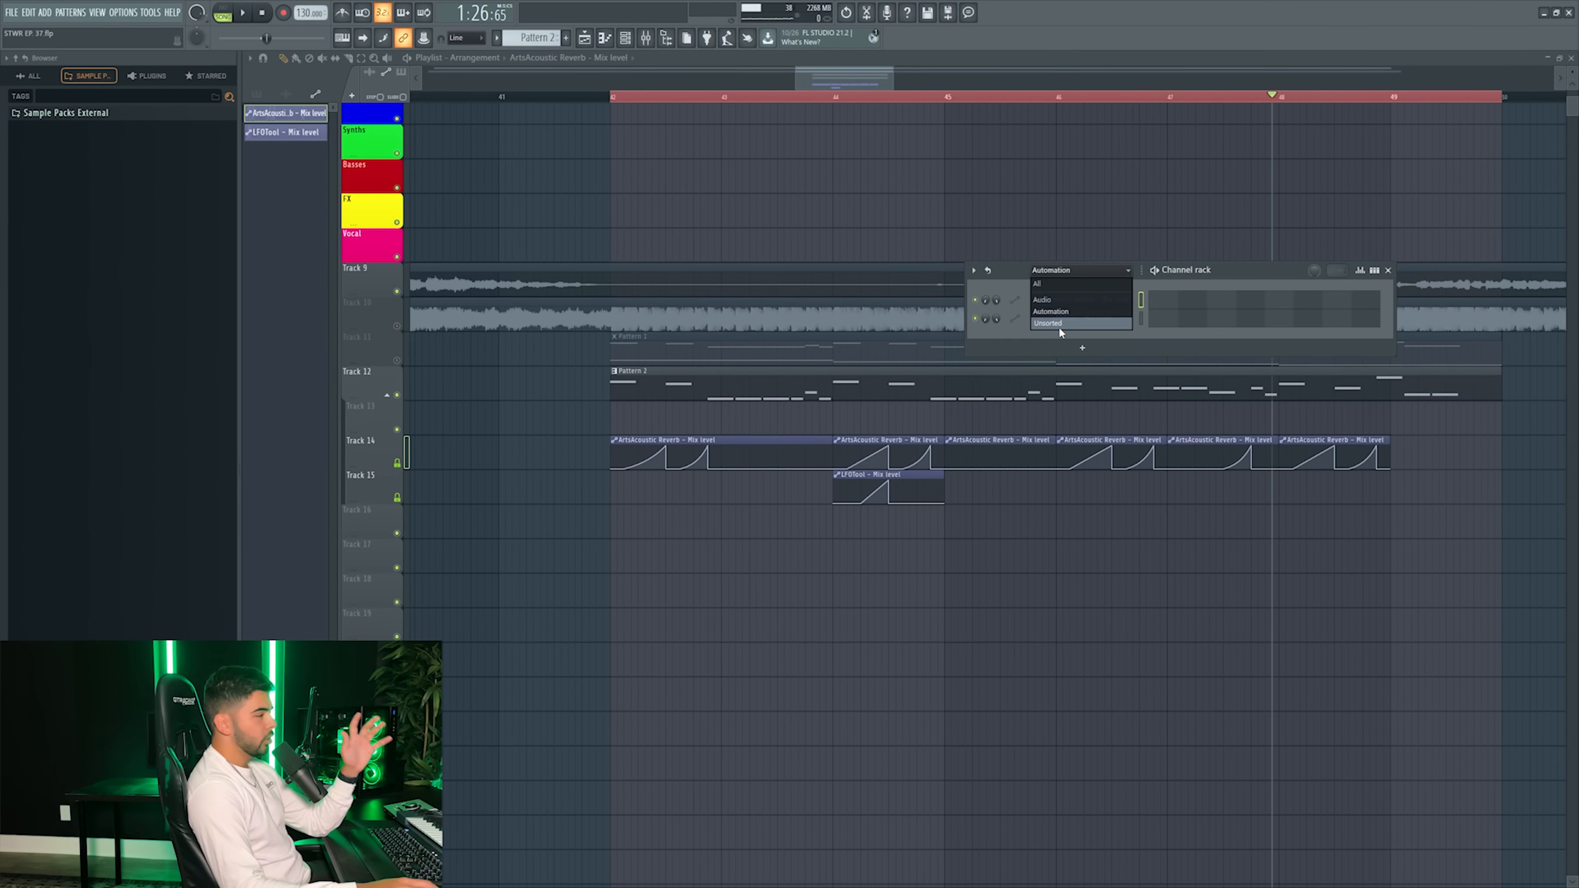
- Show the Unsorted channels in the channel rack and open the main channel
click(1059, 323)
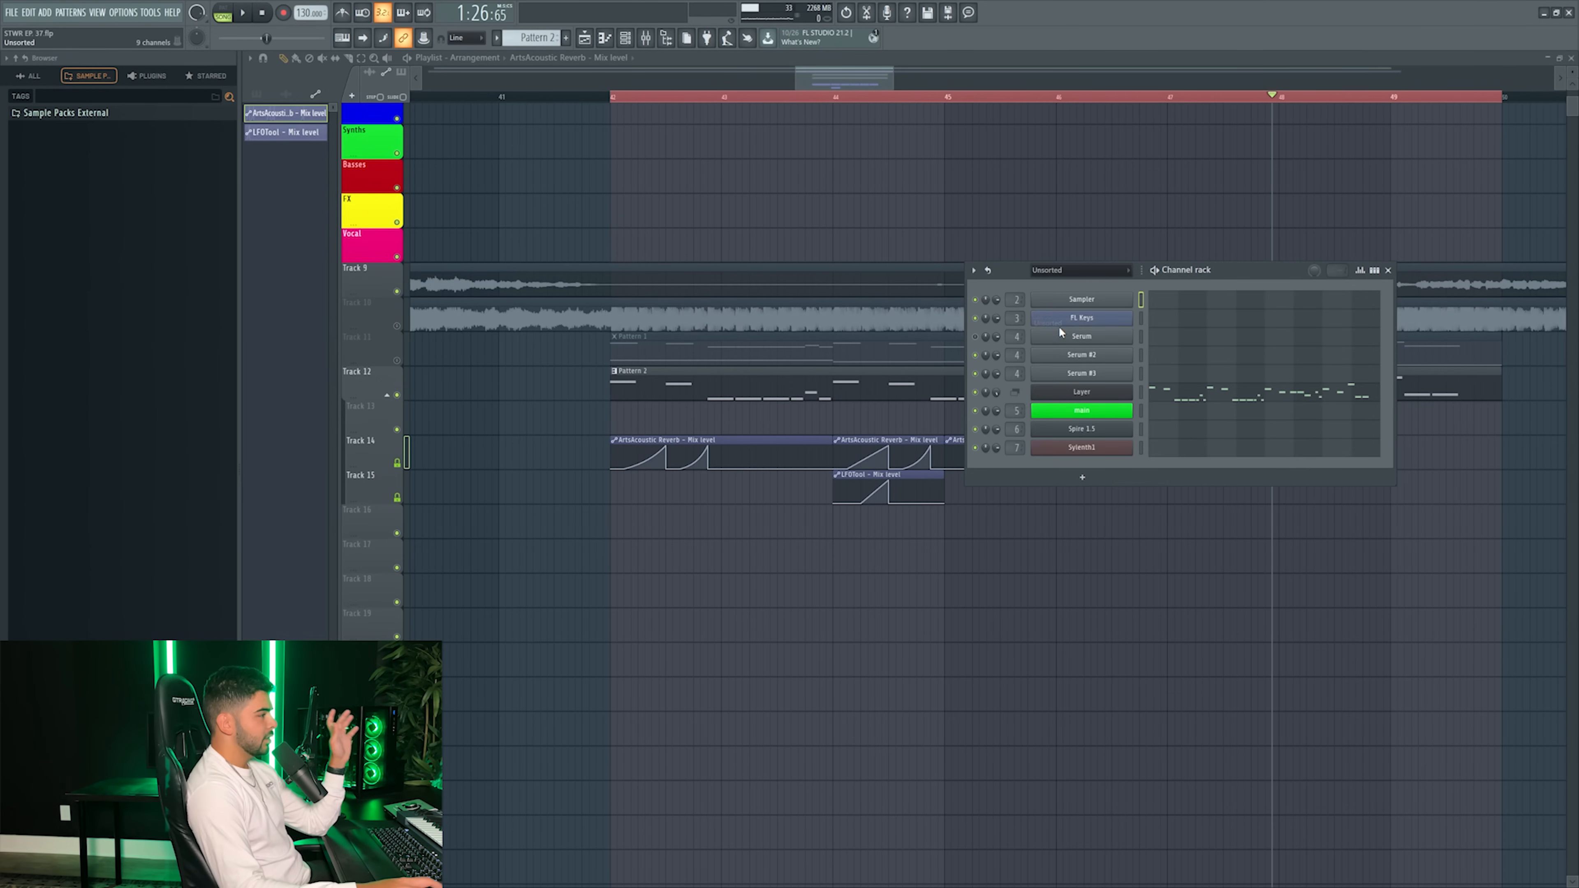
click(1074, 412)
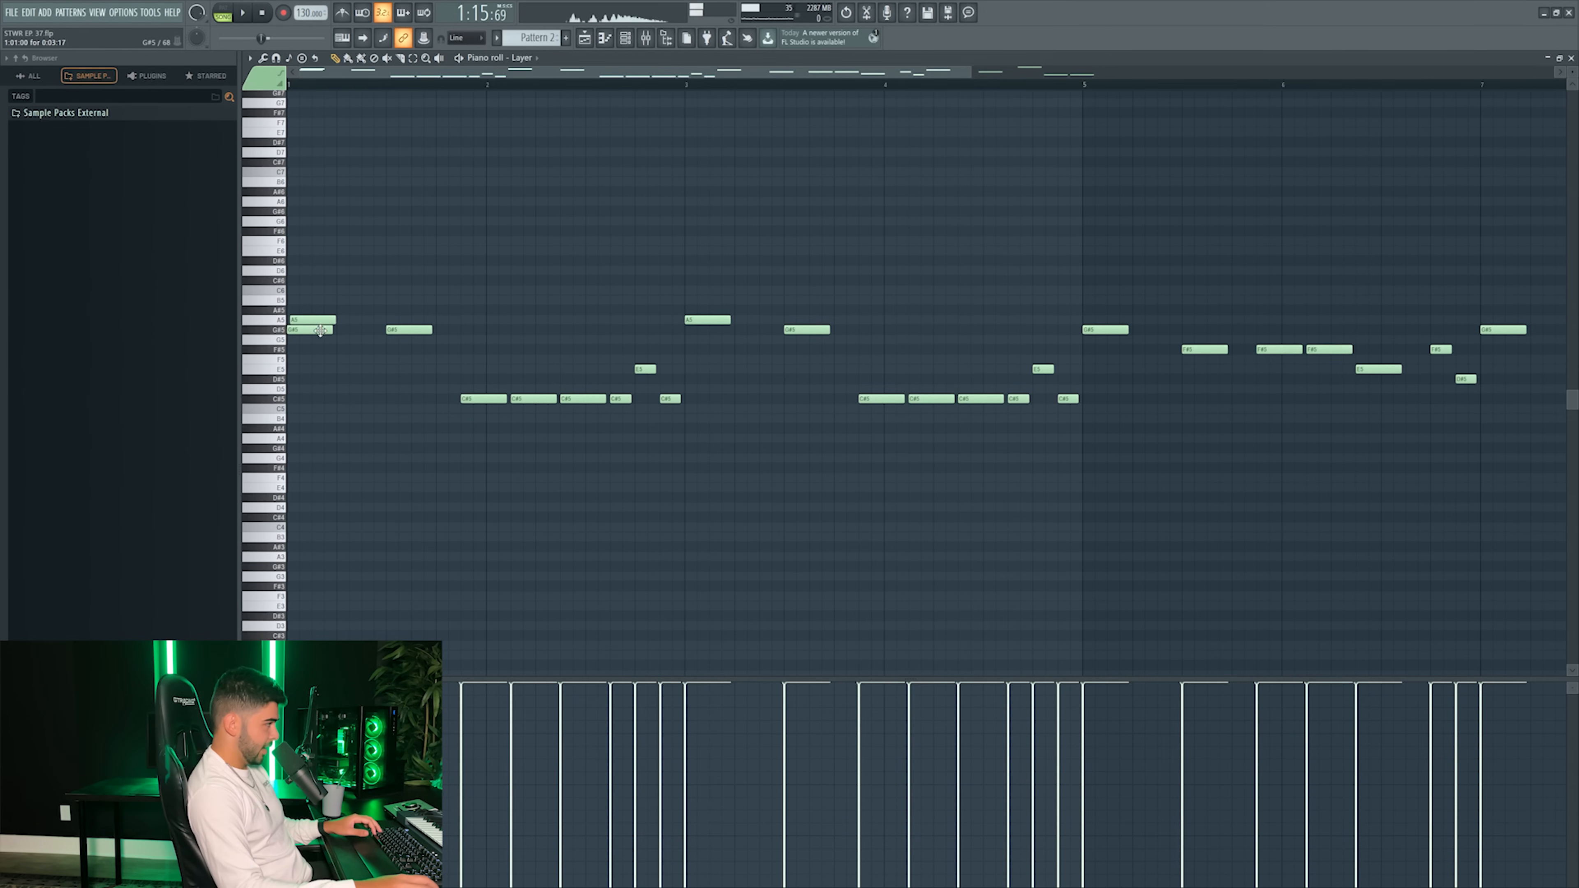
- Shorten the G#5 note at the start of the Layer melody into a grace note before A5 and play it back
key(space)
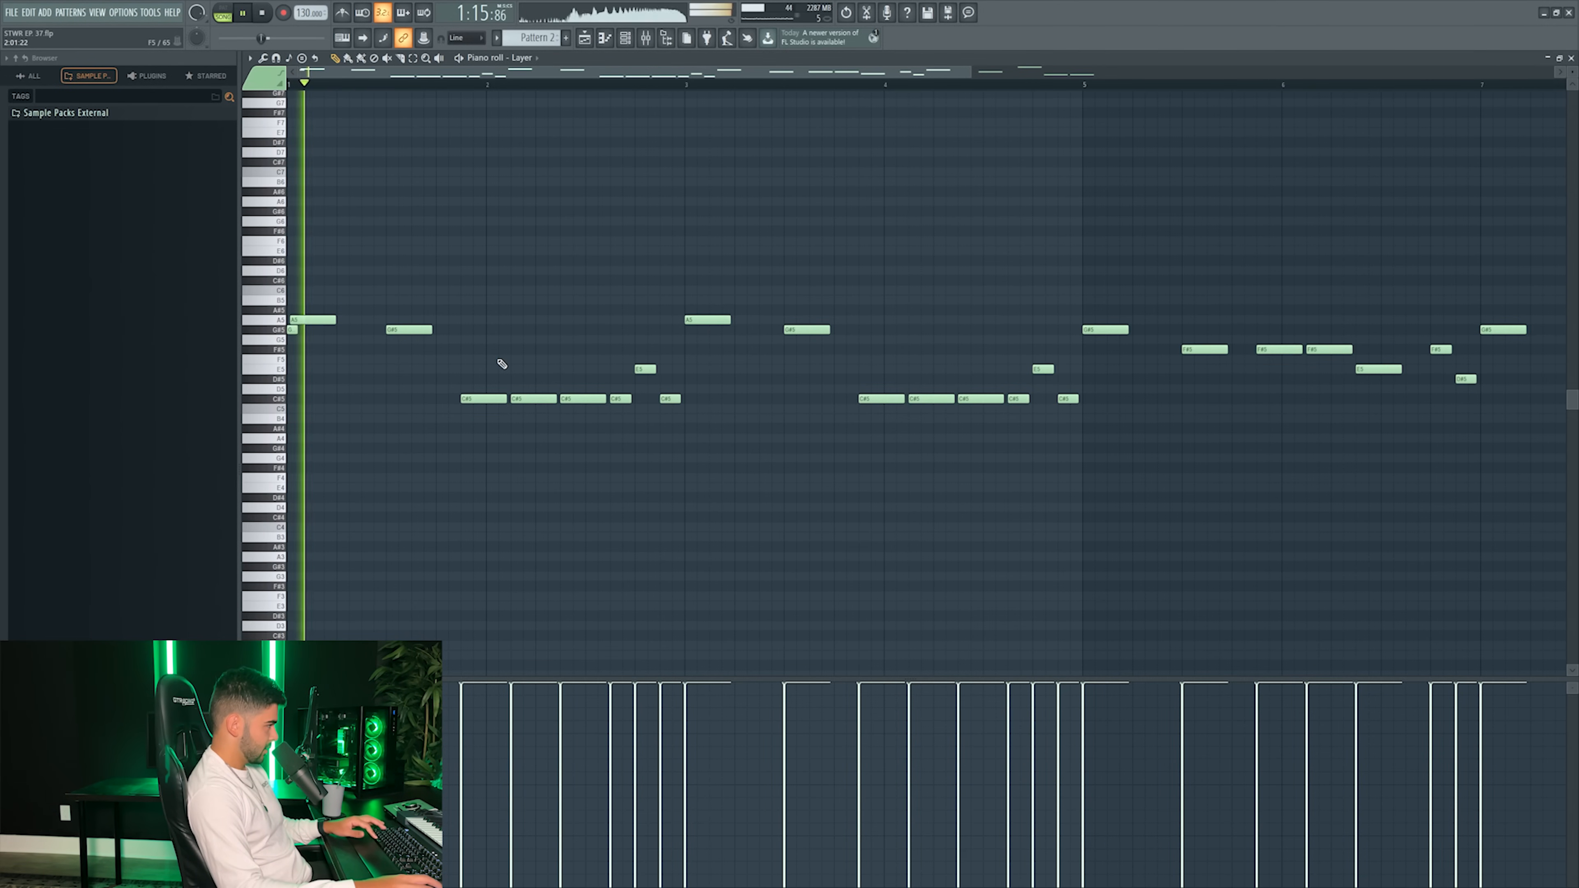
key(space)
key(space)
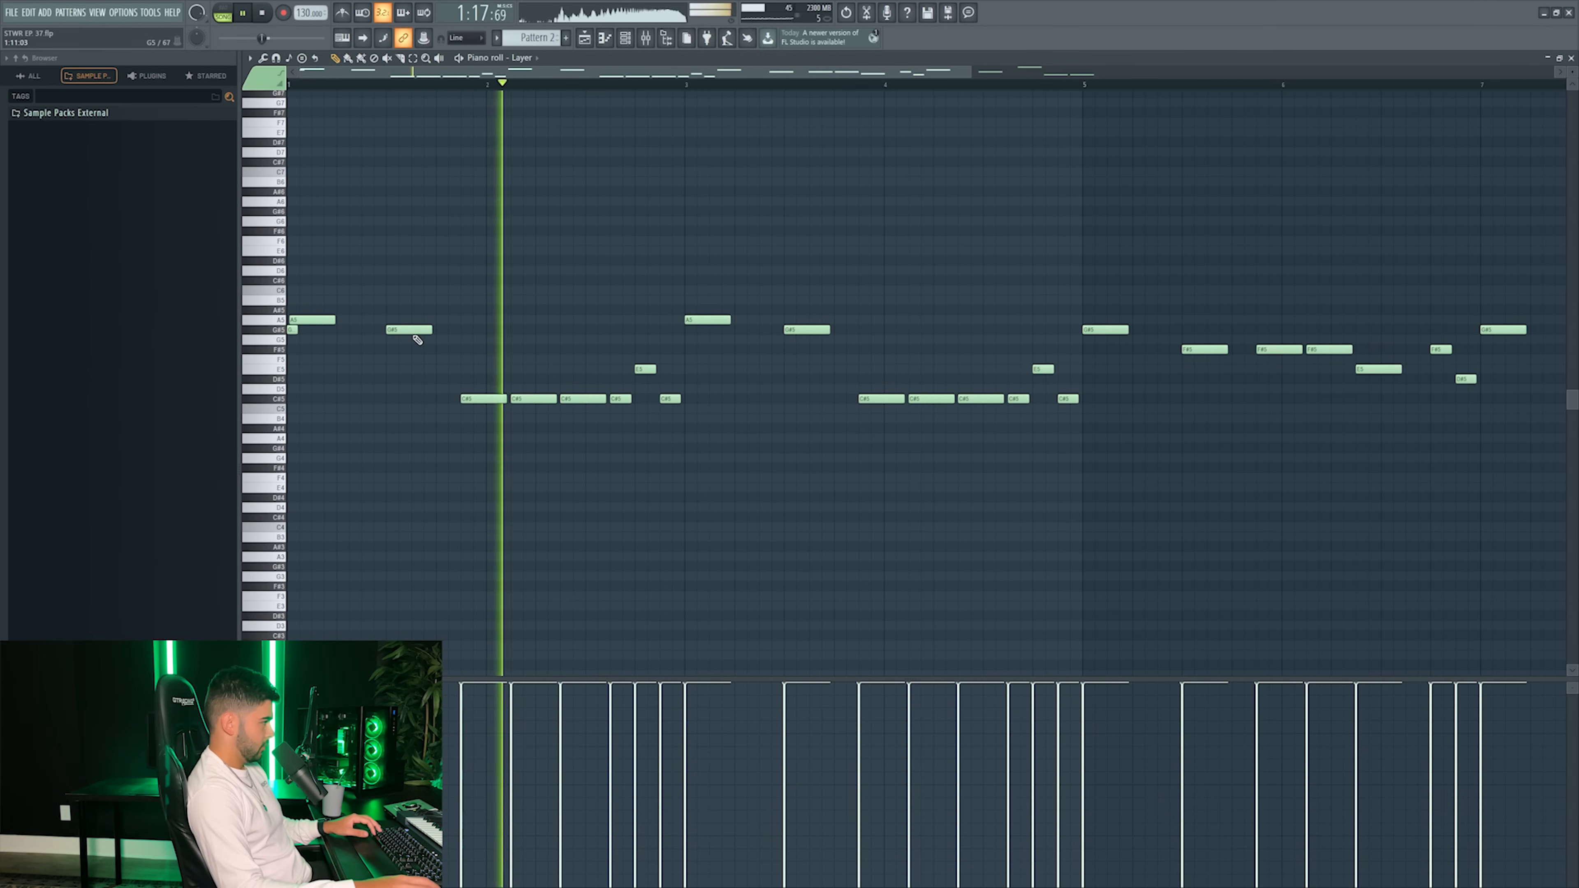
key(space)
- Replace the A5 note at bar 3 with a copy of the opening G#5 and A5 grace-note pair, then play it back
right_click(699, 321)
drag(479, 320, 699, 319)
key(space)
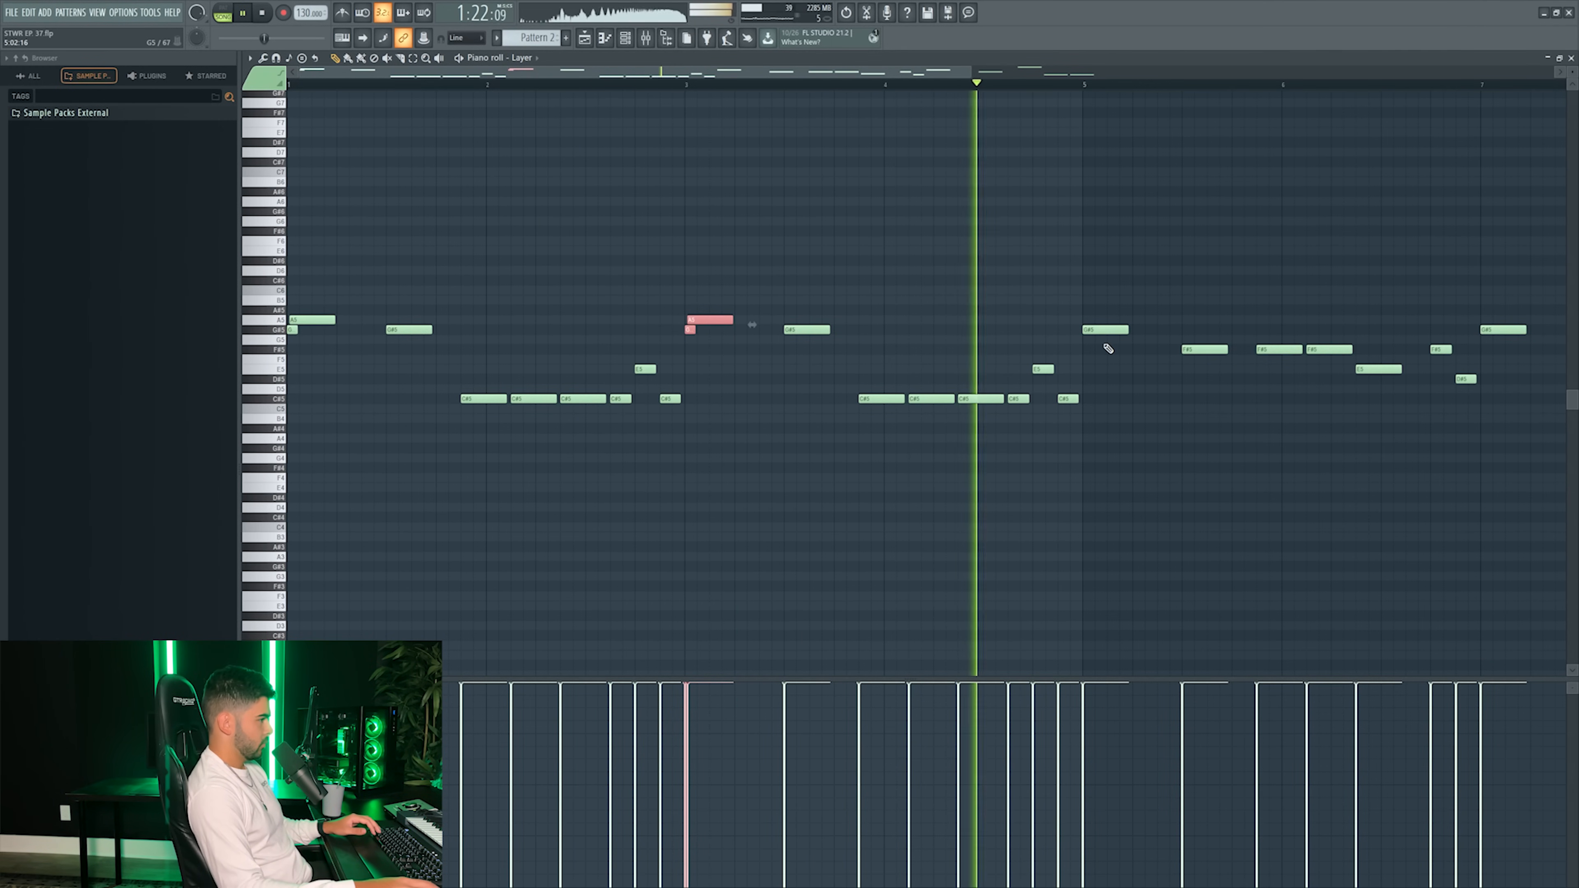
key(space)
- Curve the falling and rising slopes of the first dip in the main pitch bend automation, checking it in playback
key(F5)
scroll(757, 102, up, 4)
key(space)
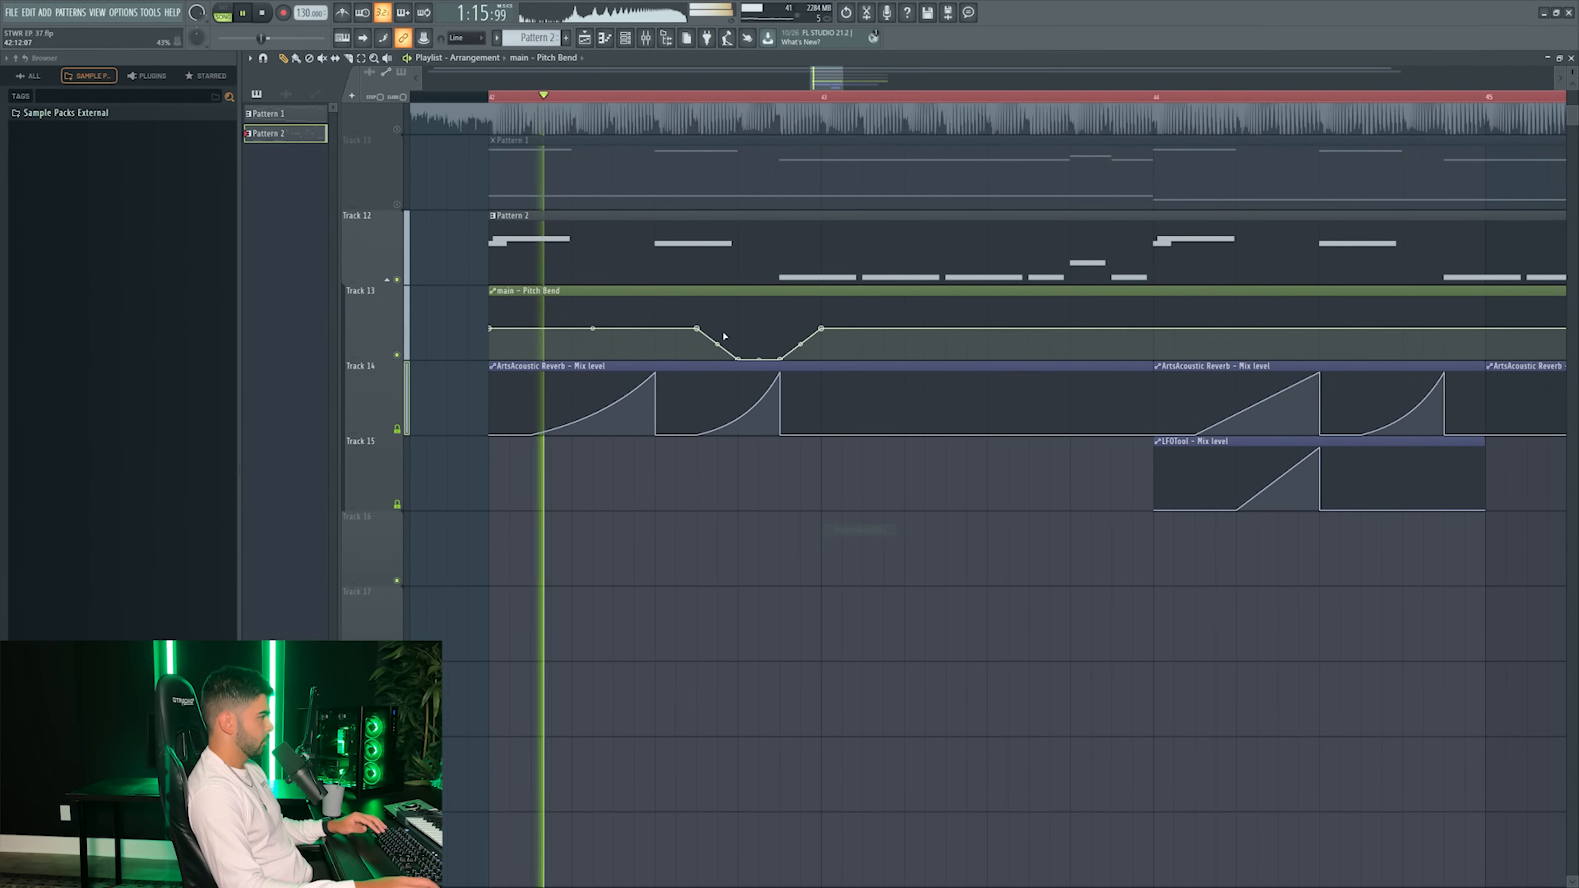
drag(717, 340, 720, 330)
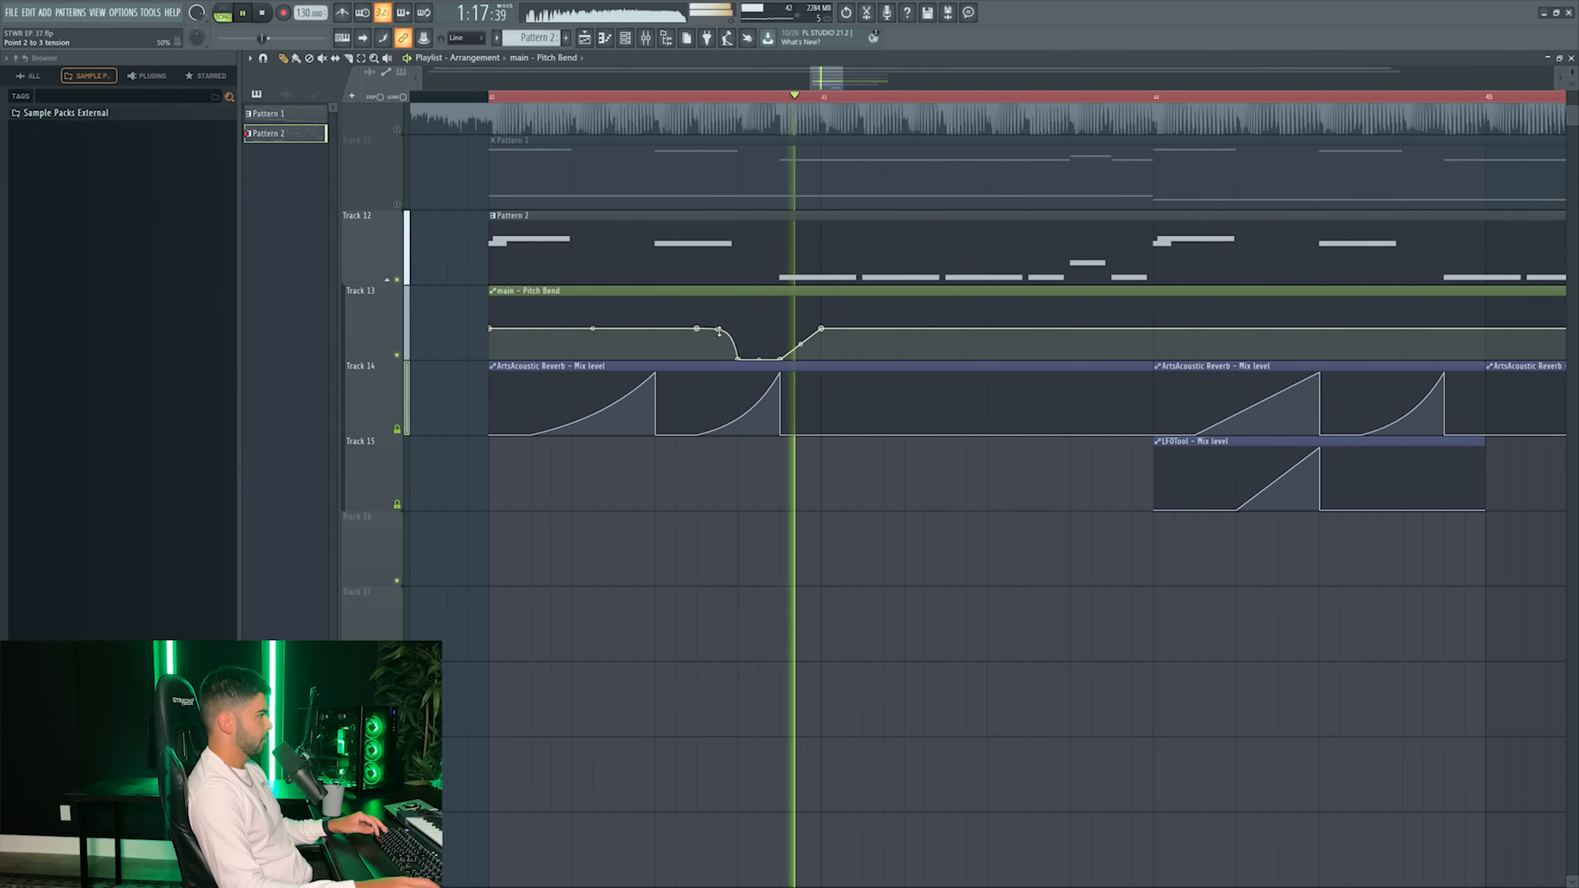
key(space)
drag(800, 332, 801, 331)
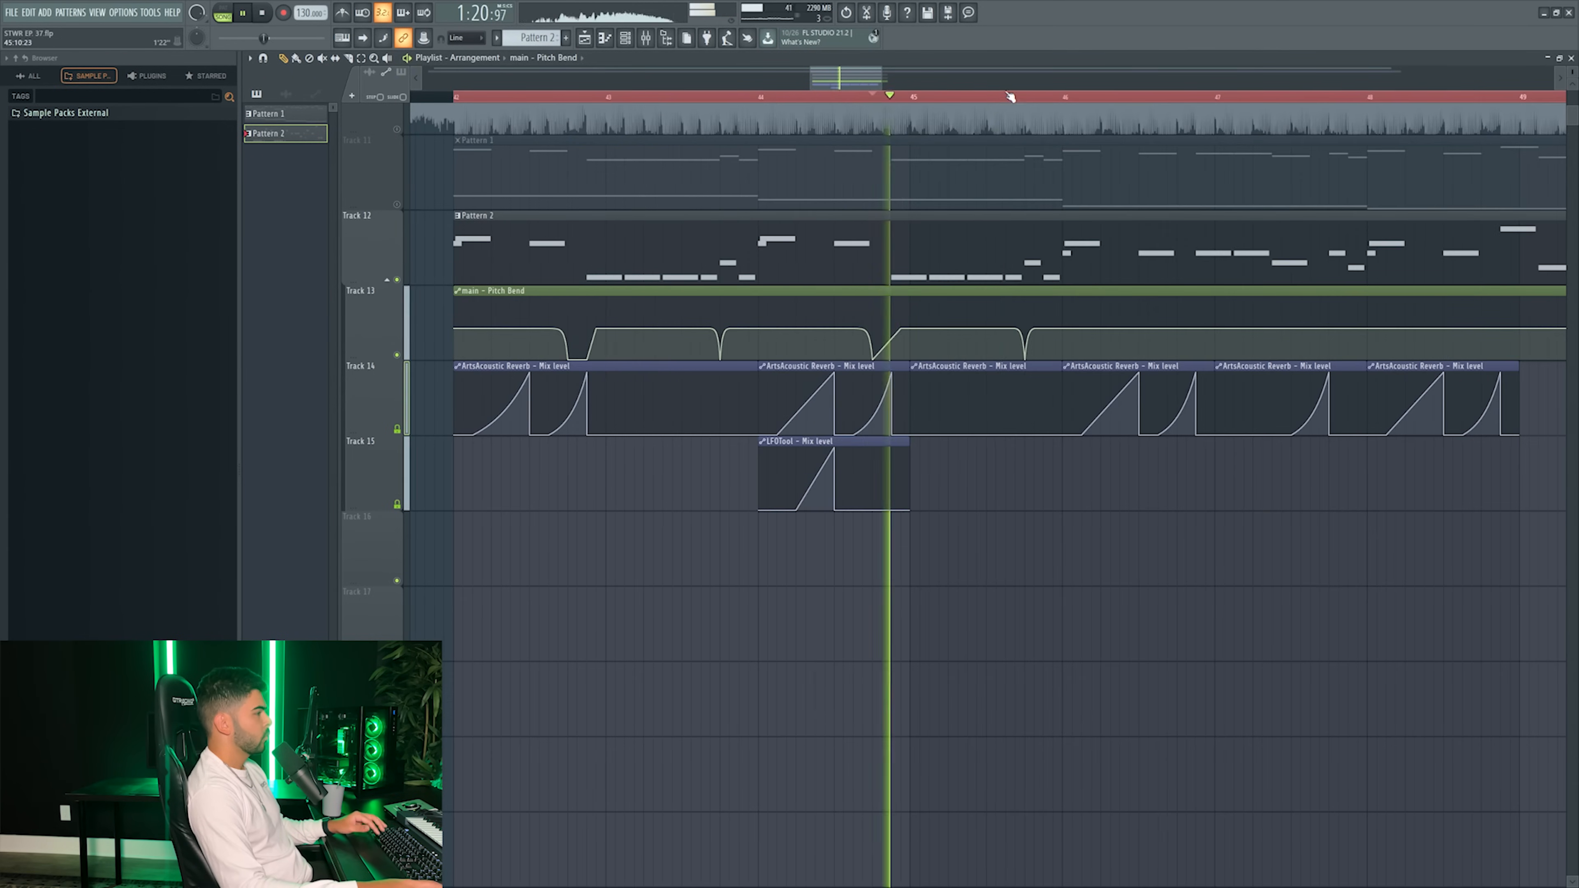
- Make the narrow pitch bend dips late in bars 45 and 43 shallower by raising their lowest points, checking them in playback
click(1001, 96)
scroll(1003, 96, down, 2)
scroll(1038, 96, up, 1)
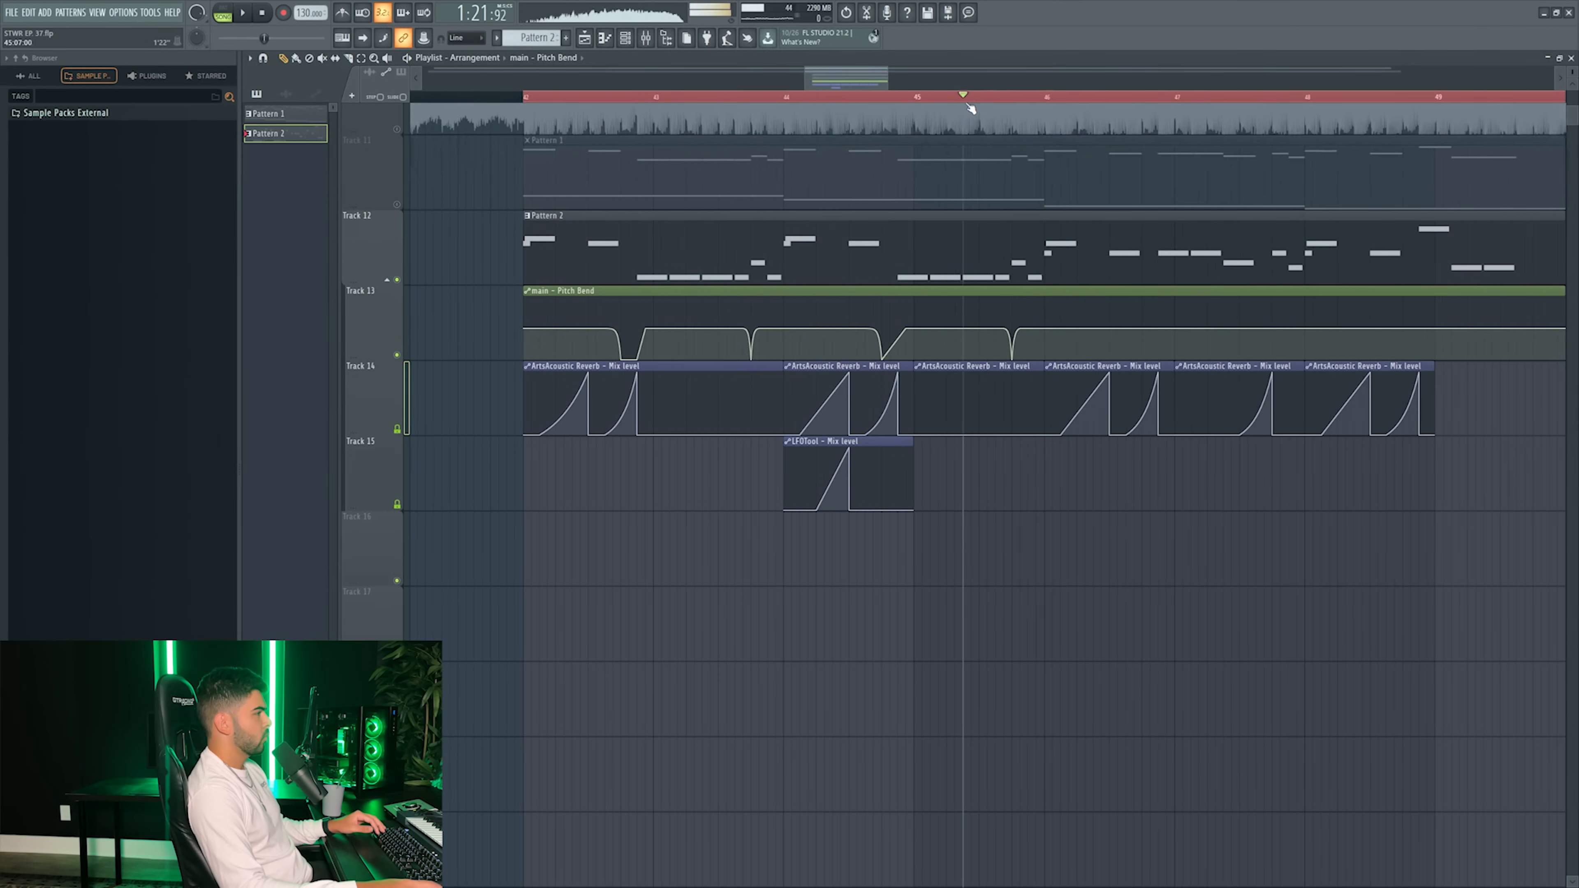
key(space)
right_click(1012, 357)
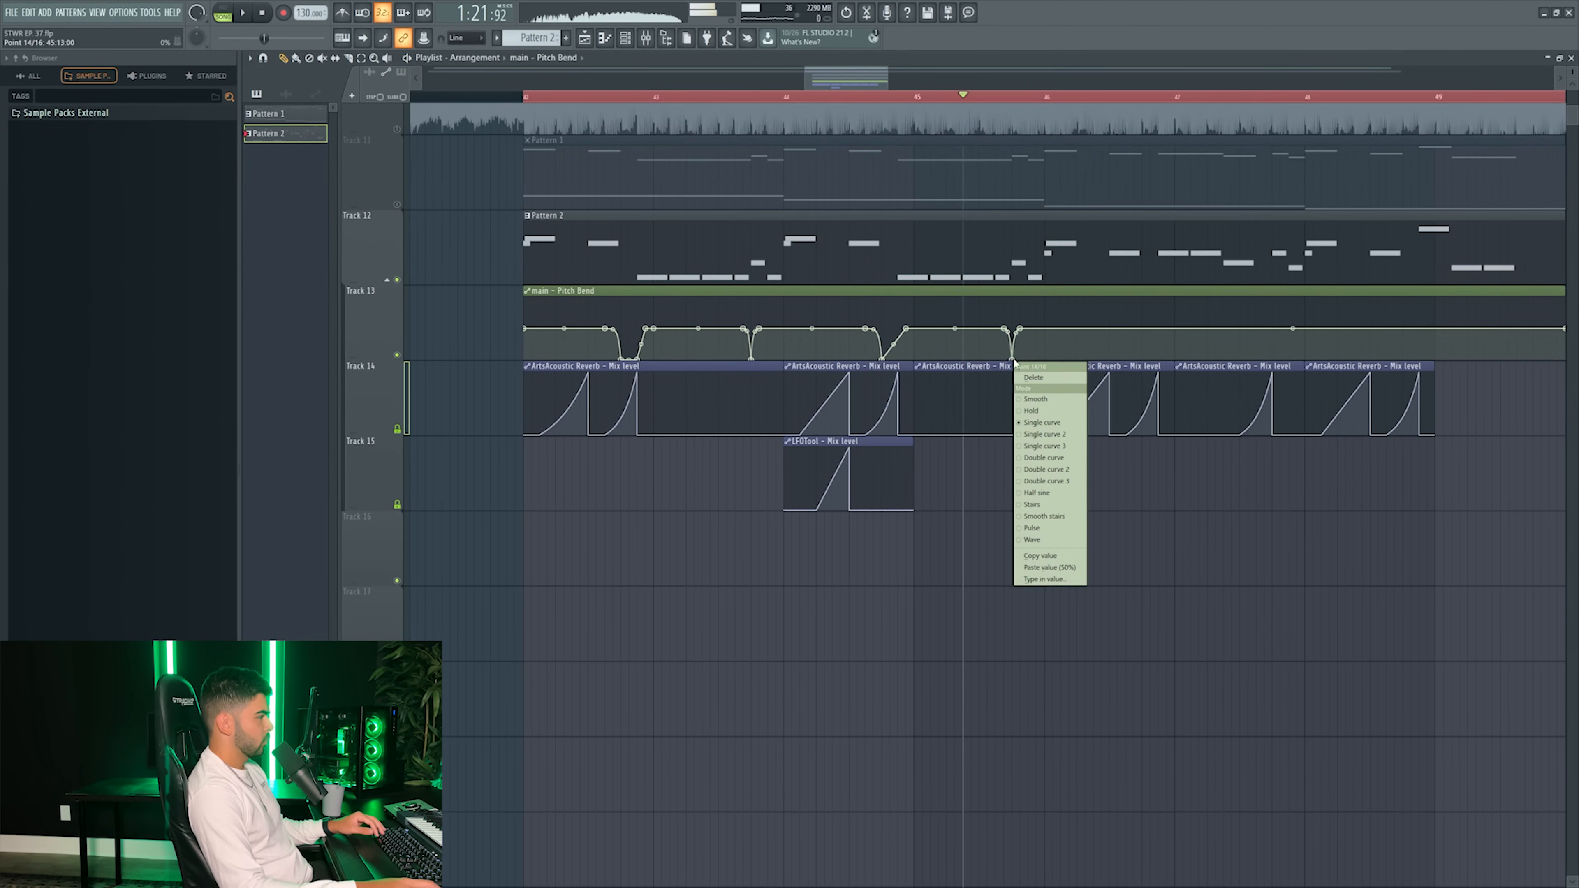
click(1049, 580)
key(space)
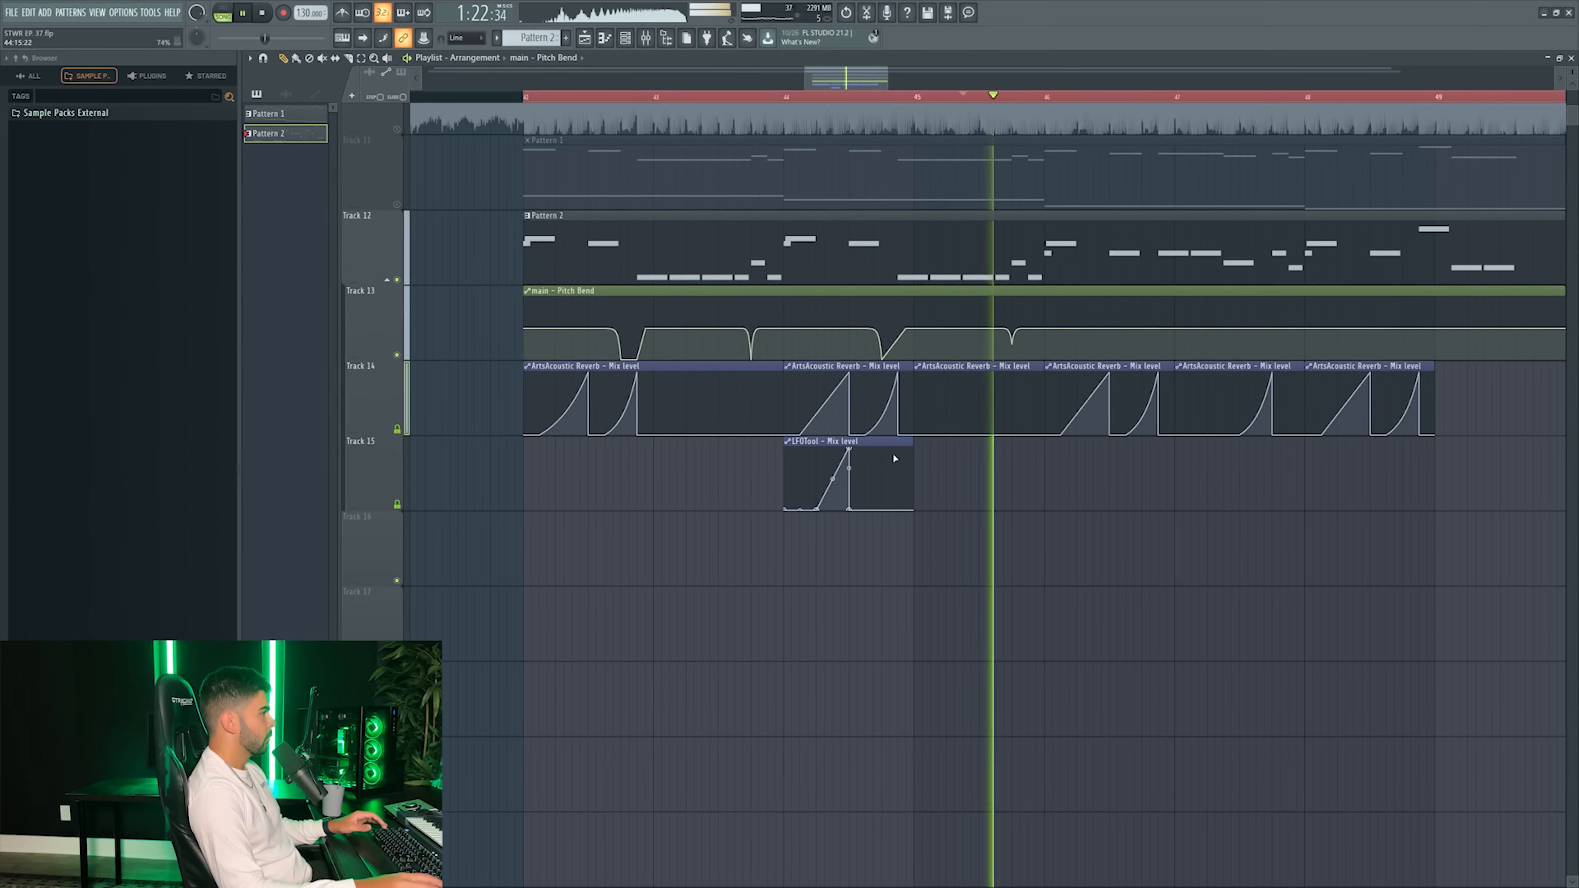
key(space)
right_click(768, 359)
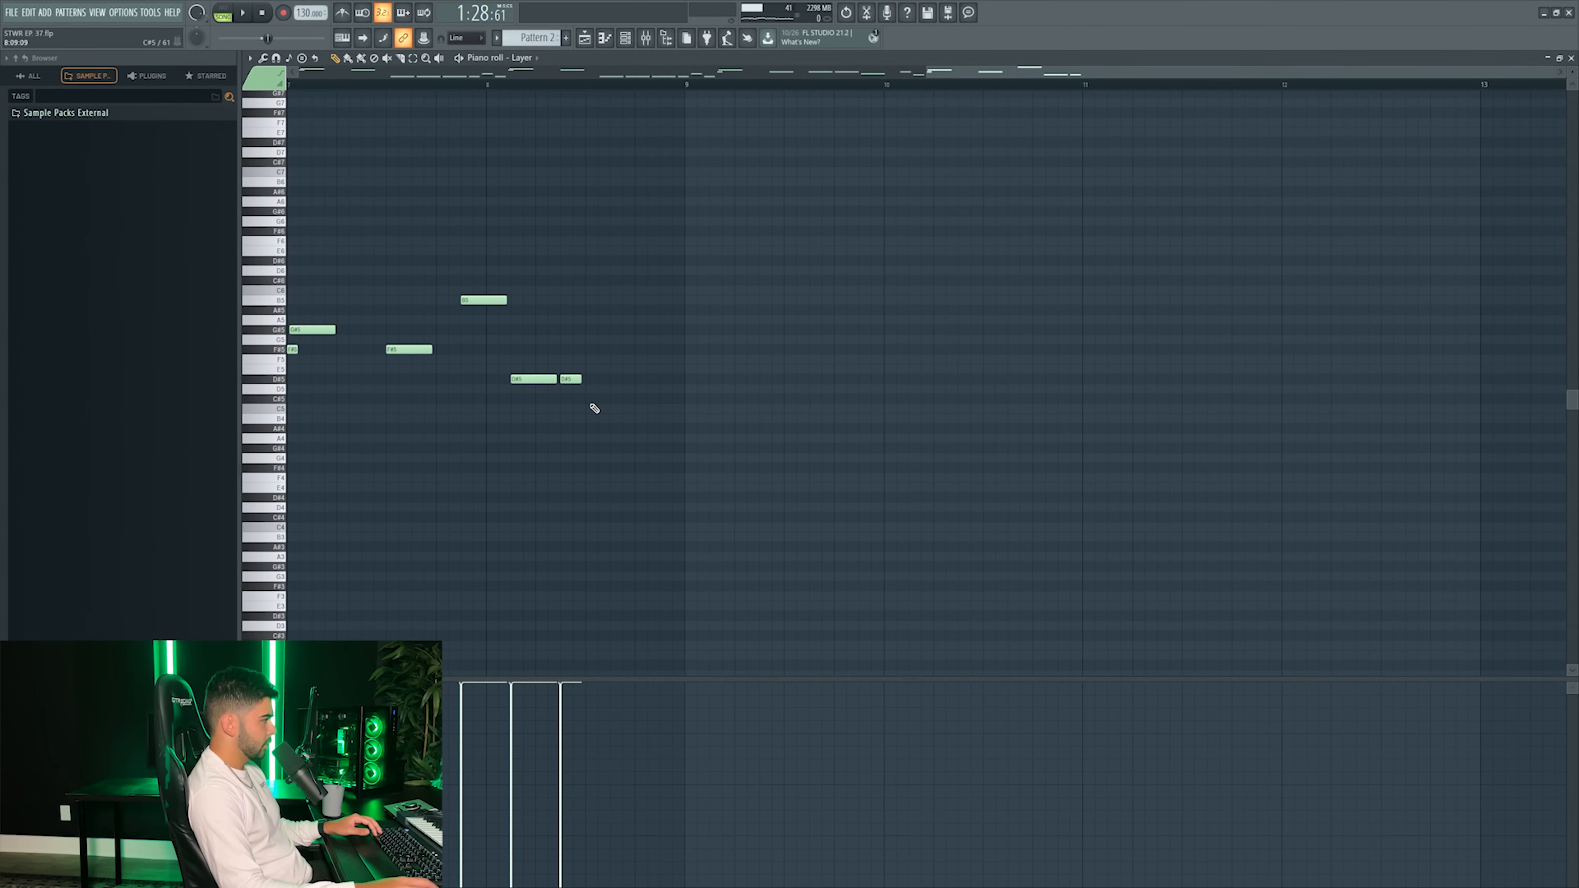
- Add a C#5 note after the last D#5 note in bar 8 of the Layer melody, play it, and return to the playlist
key(space)
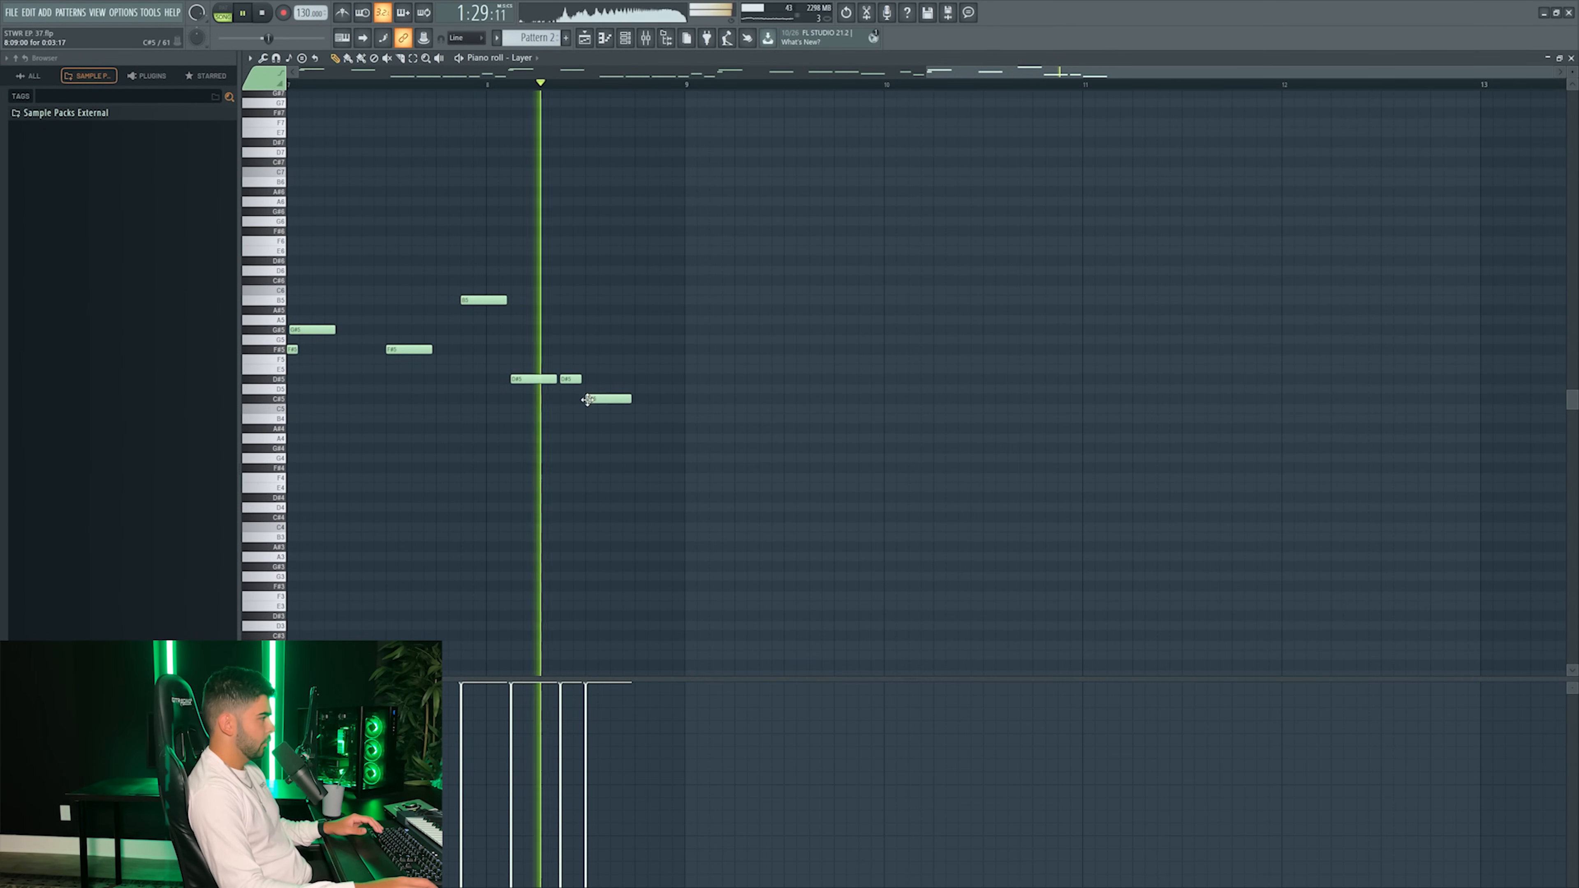
key(F5)
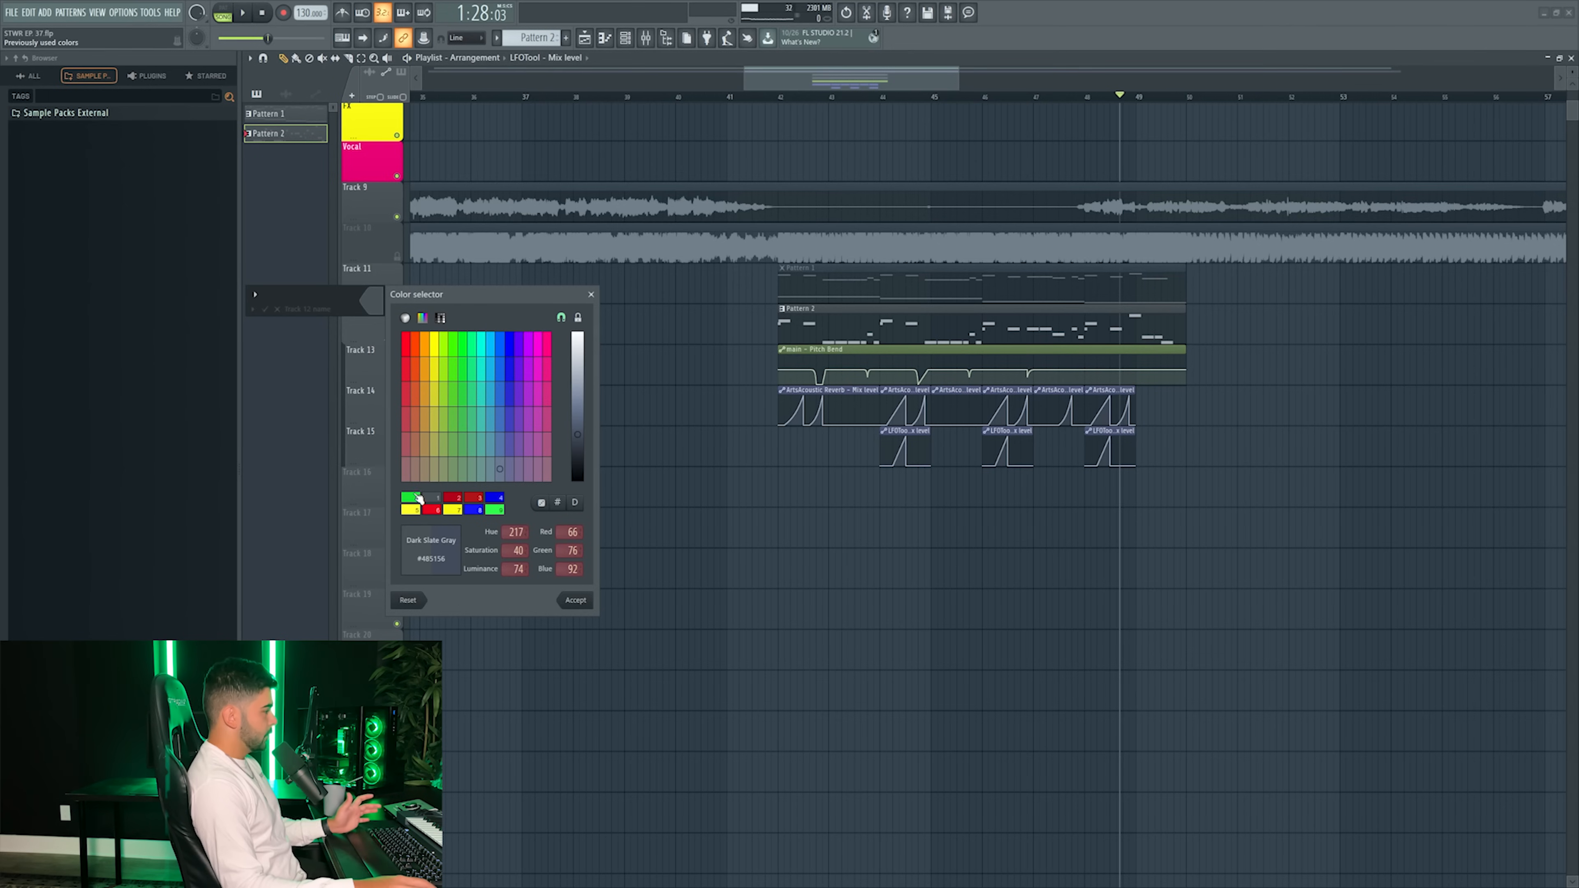
- Rename Track 12 as Leads and colour it lime green
click(576, 464)
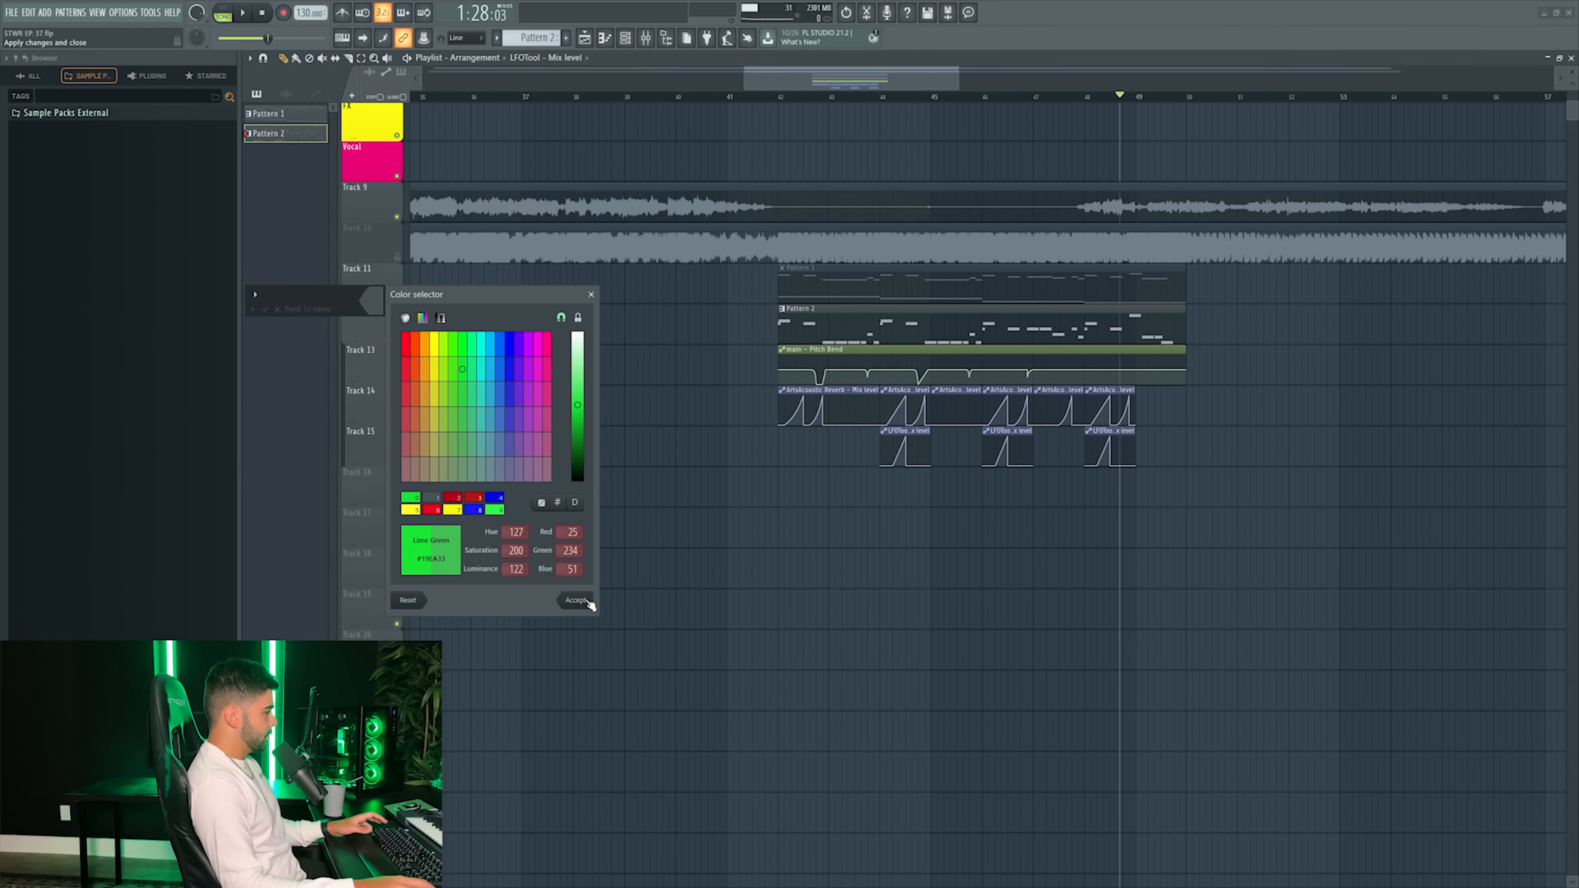
click(584, 594)
text(Leads)
key(Return)
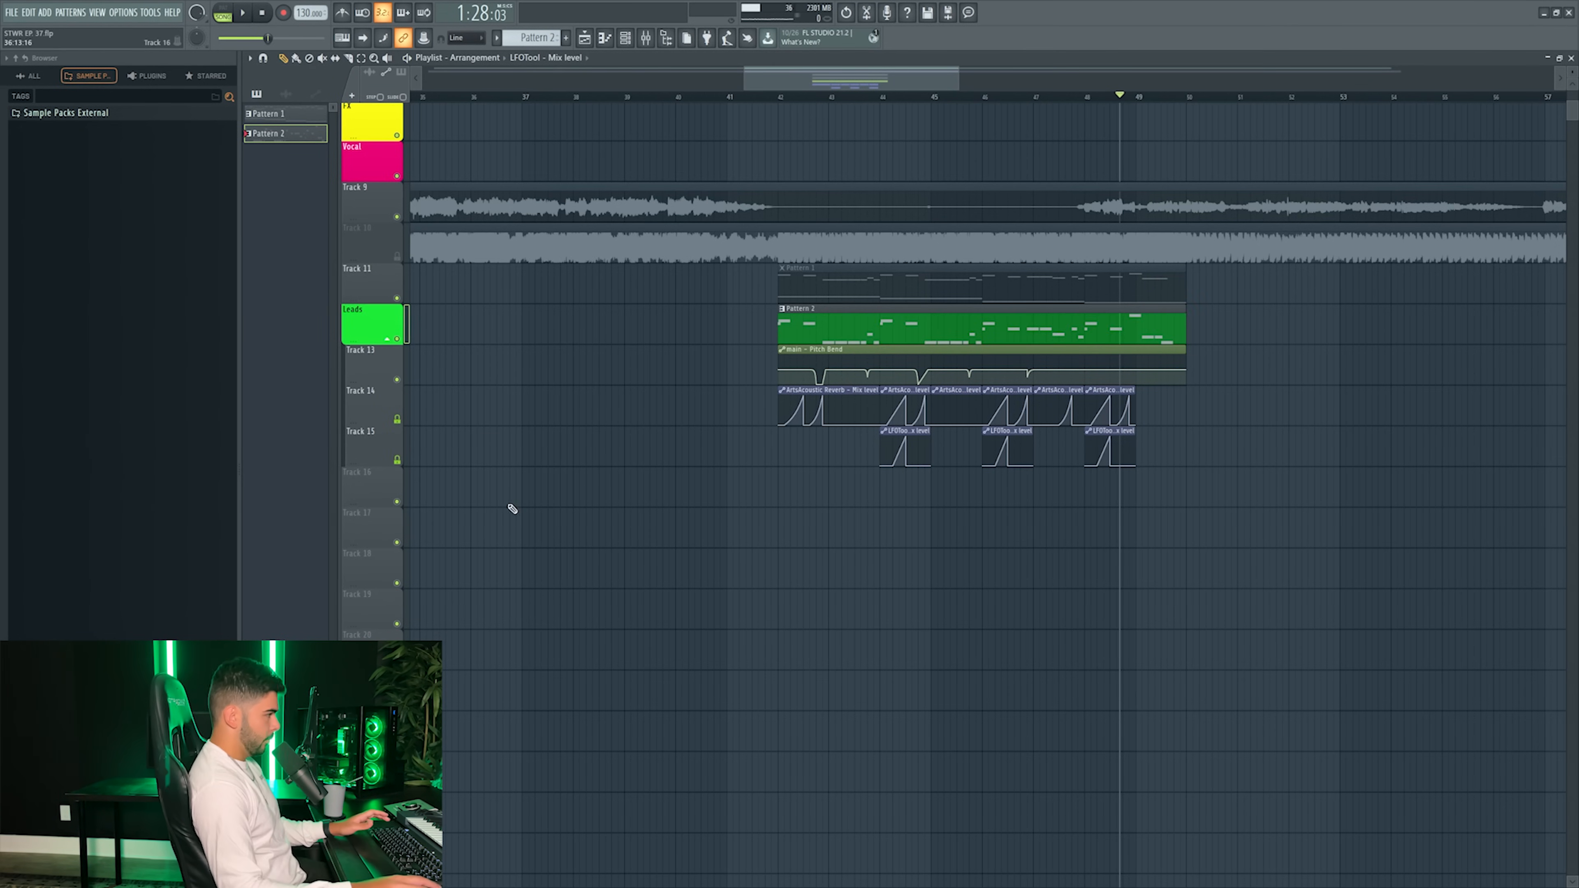
- Carry the Leads track's name and green colour over to its pattern clip
right_click(384, 326)
click(412, 357)
right_click(361, 344)
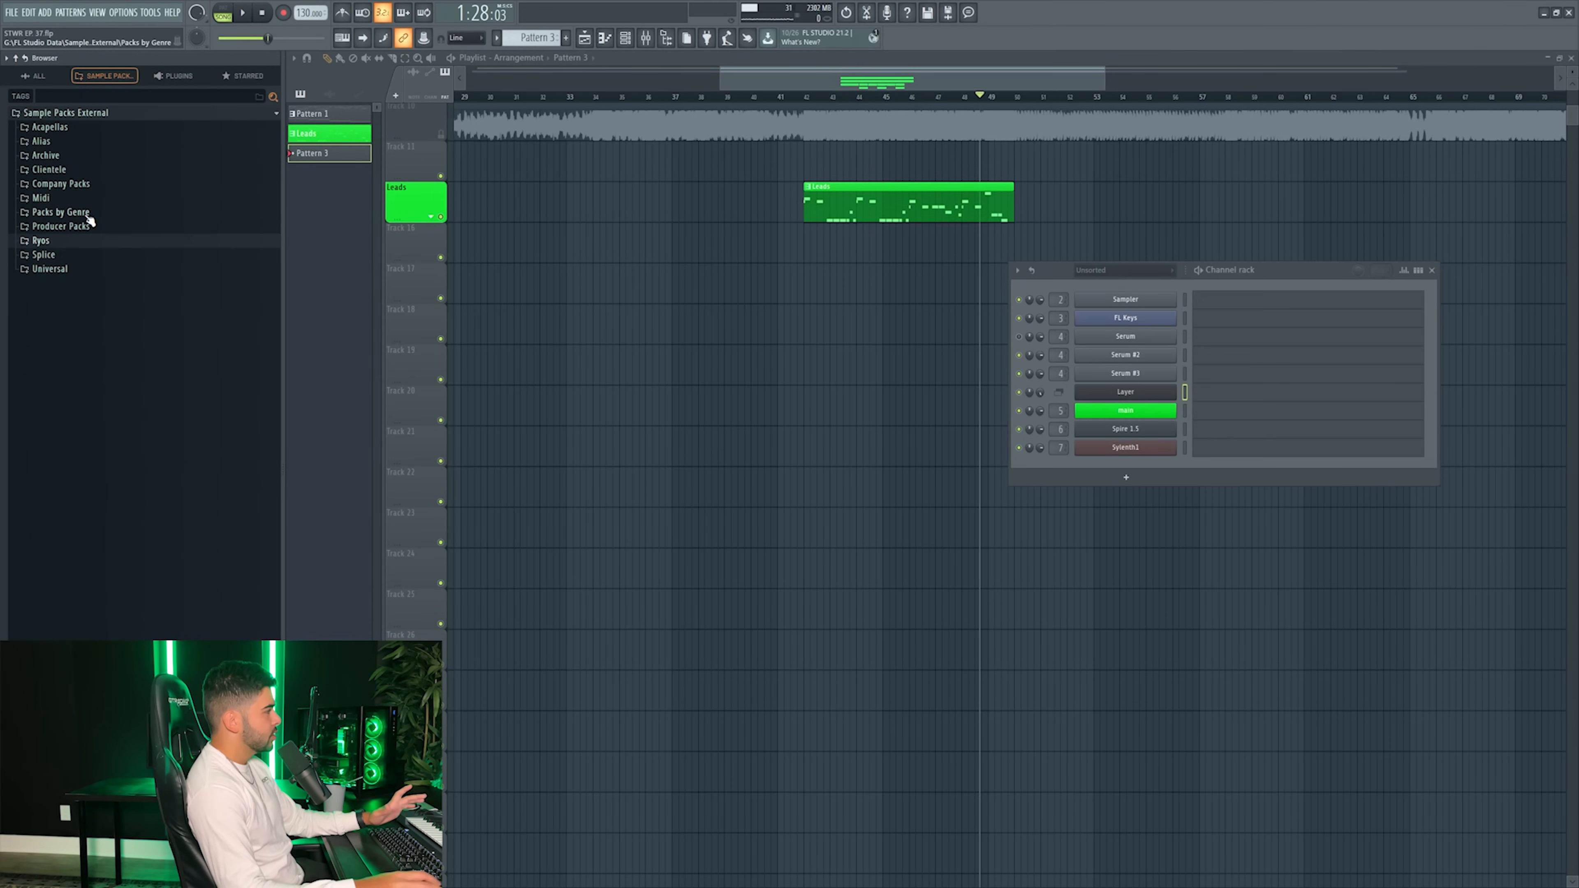
- Open the Ryos Ultimate Collection folder and browse the sample library for kick samples
click(70, 241)
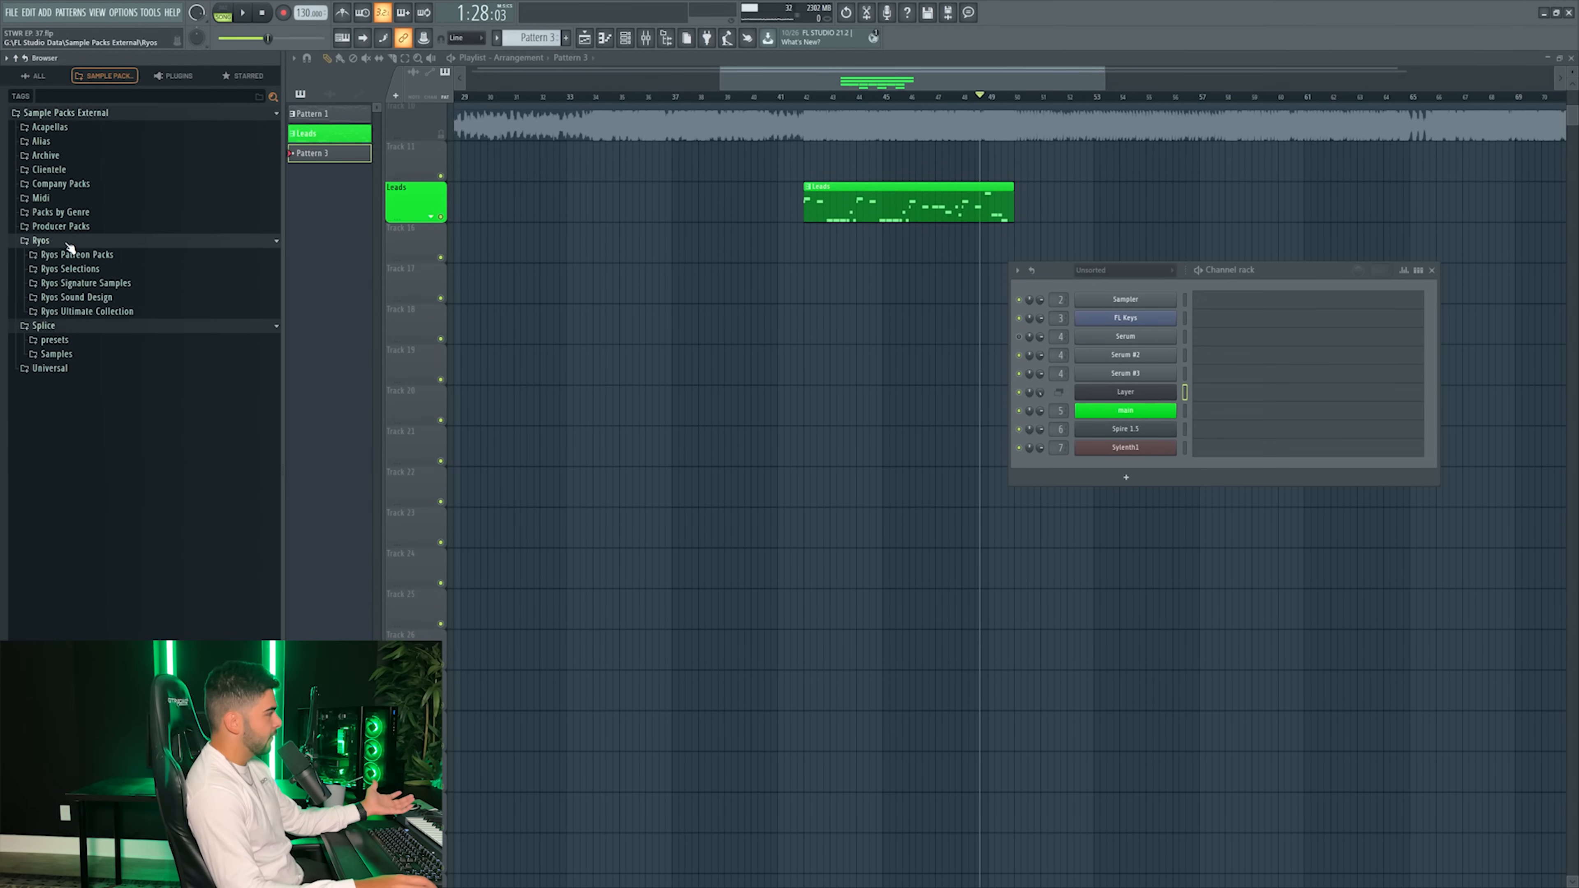
click(85, 313)
click(91, 353)
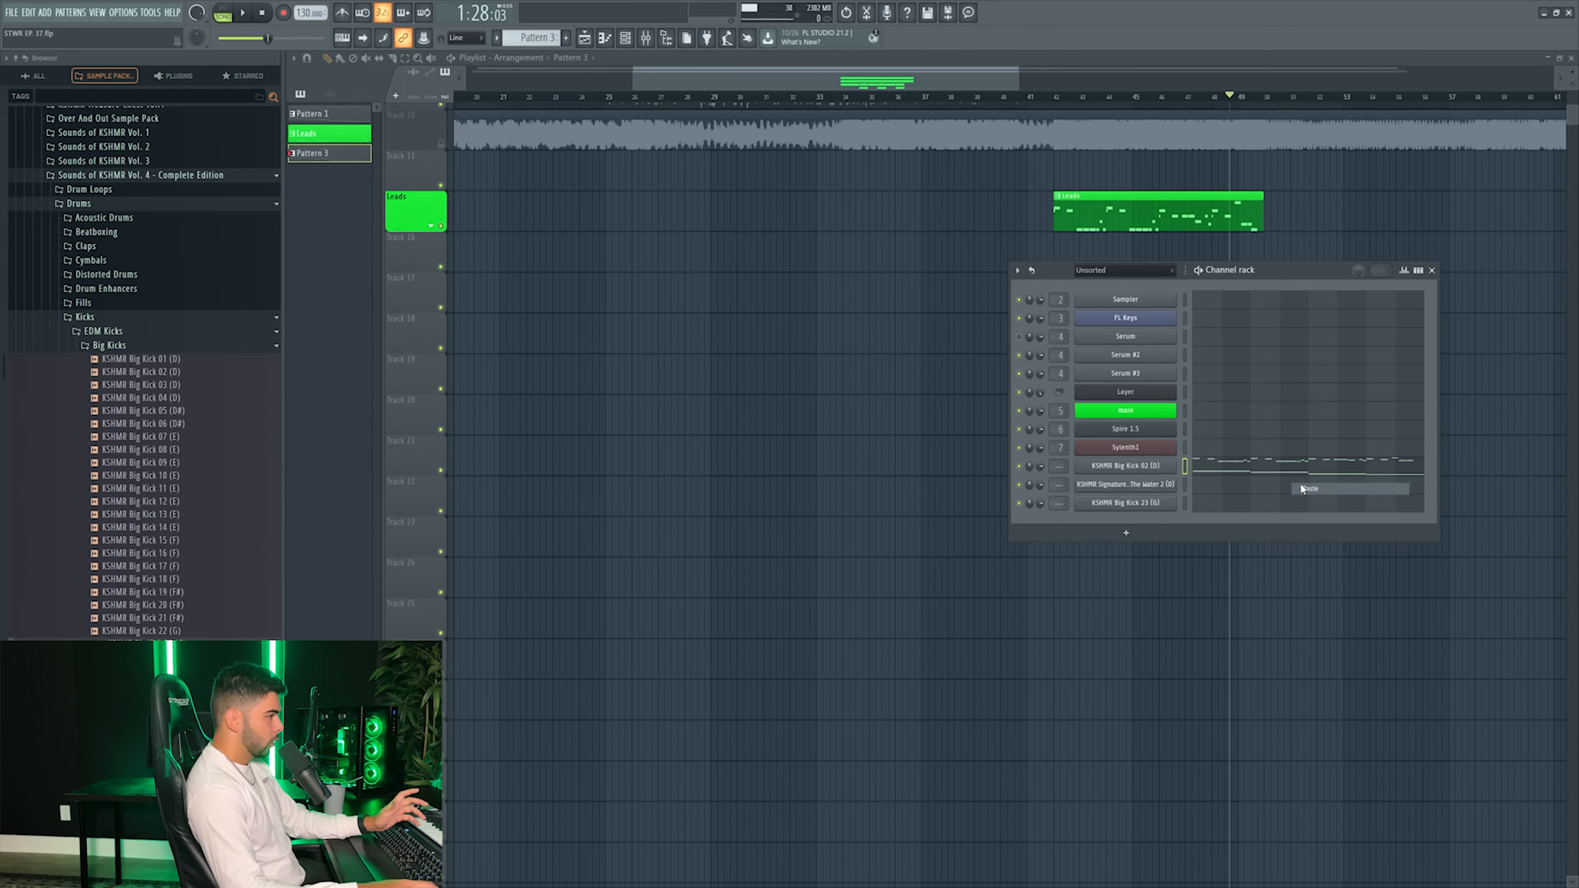
- Open the KSHMR Big Kick 02 channel's piano roll and remove the melody notes, keeping only the four long bass notes
click(1255, 463)
scroll(355, 388, down, 4)
scroll(373, 381, up, 2)
scroll(398, 374, up, 3)
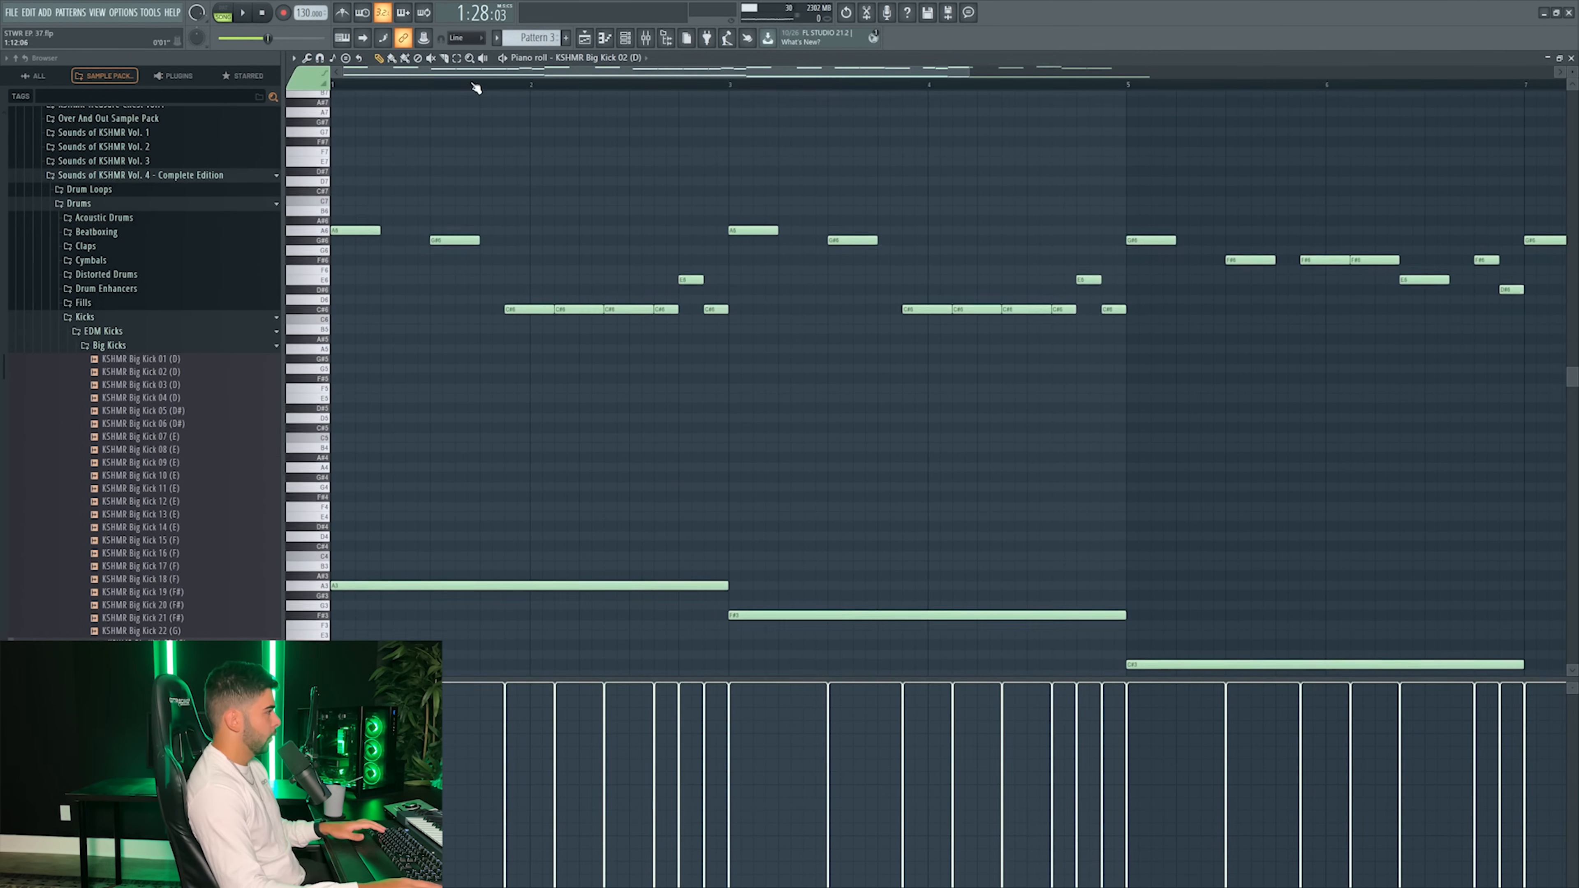
scroll(476, 87, down, 3)
- Chop the four long bass notes with the Chop tool and return to the playlist
click(294, 58)
mouse_move(392, 99)
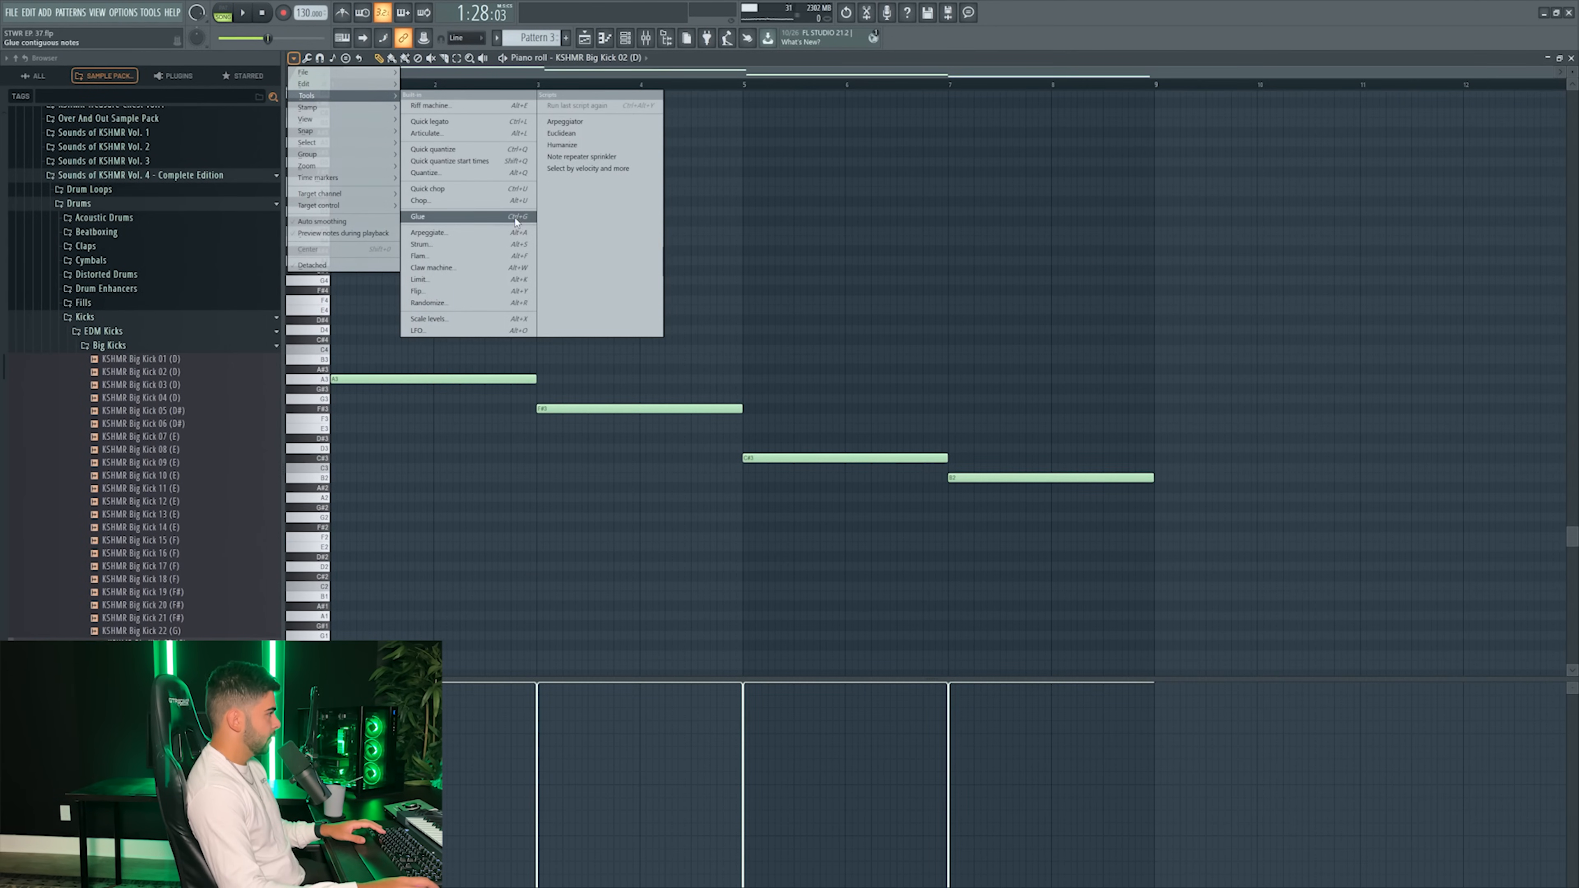
click(414, 201)
drag(757, 422, 757, 401)
click(844, 526)
key(Escape)
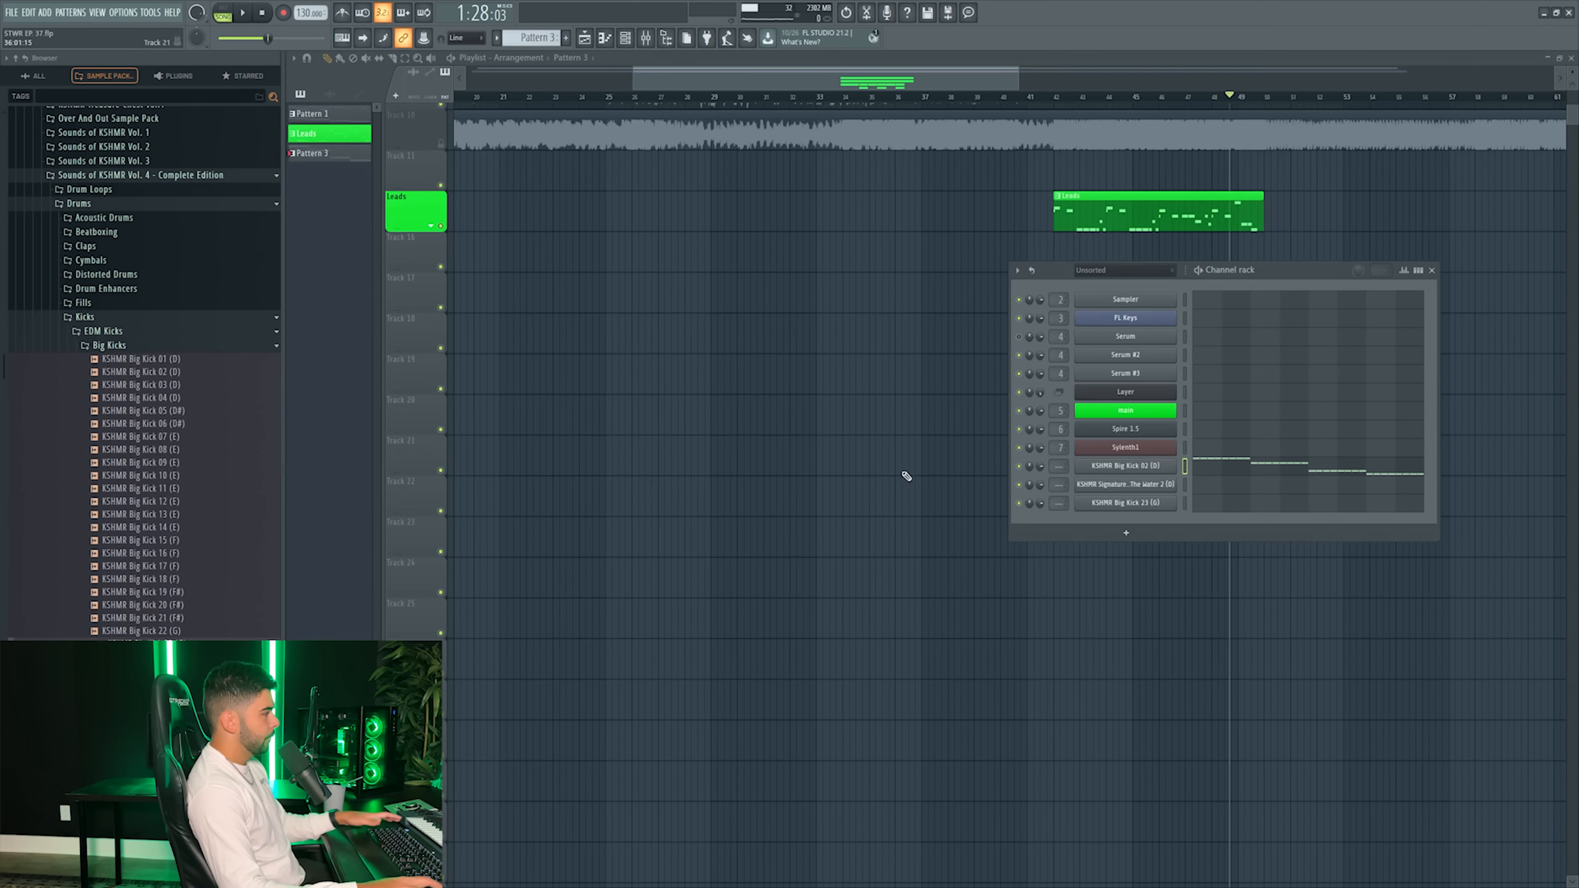
- Route the KSHMR Big Kick 02 channel to a free mixer track, load Kickstart 2 on it and play it
click(1113, 465)
key(ctrl+l)
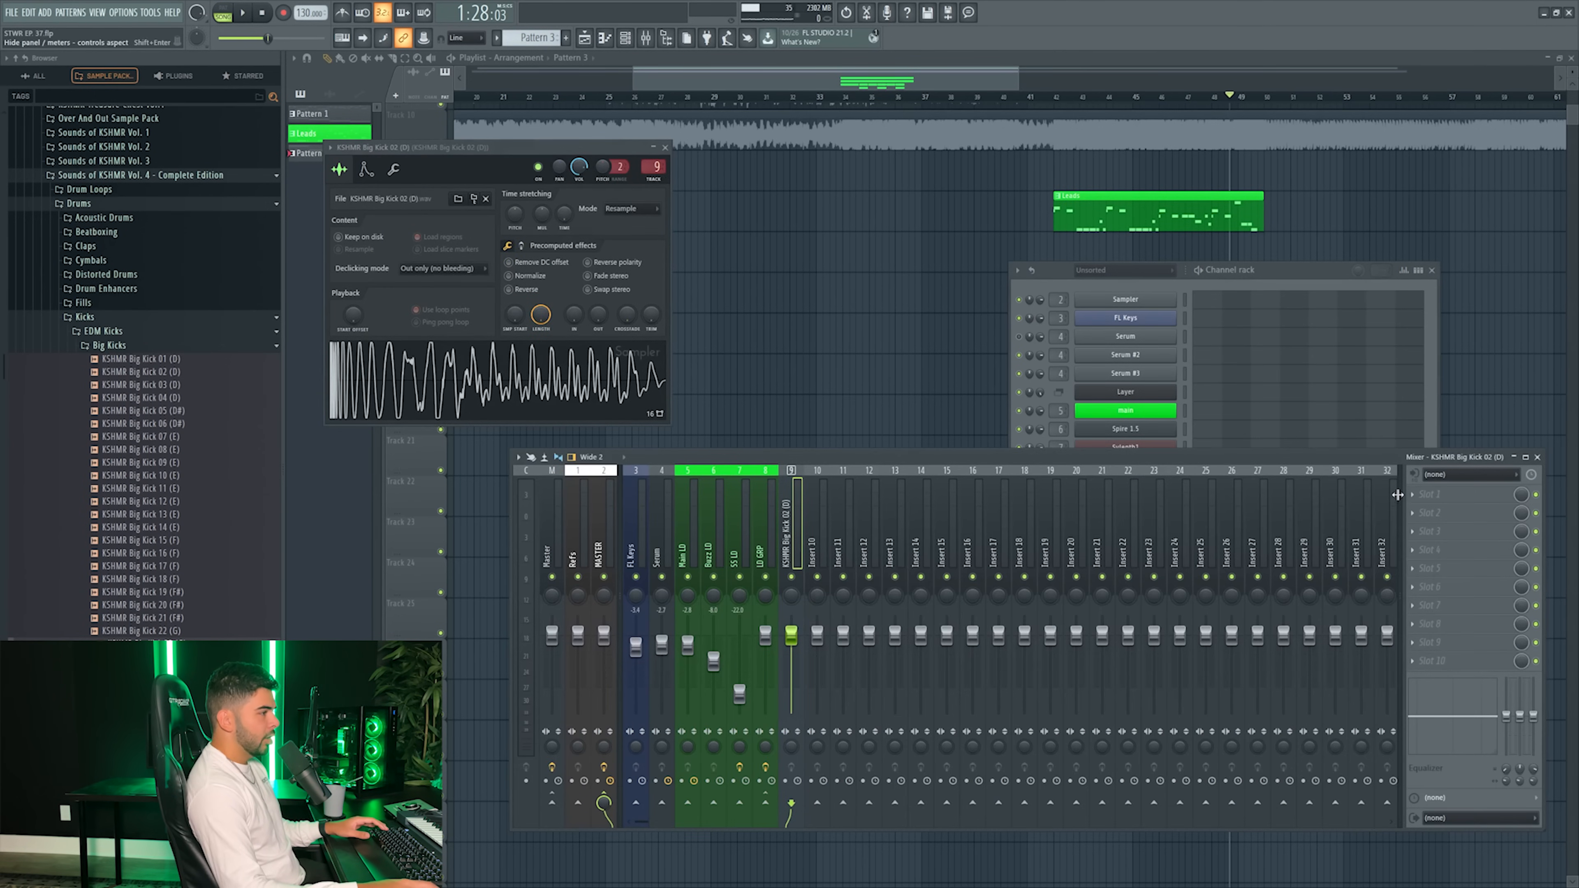
click(1411, 495)
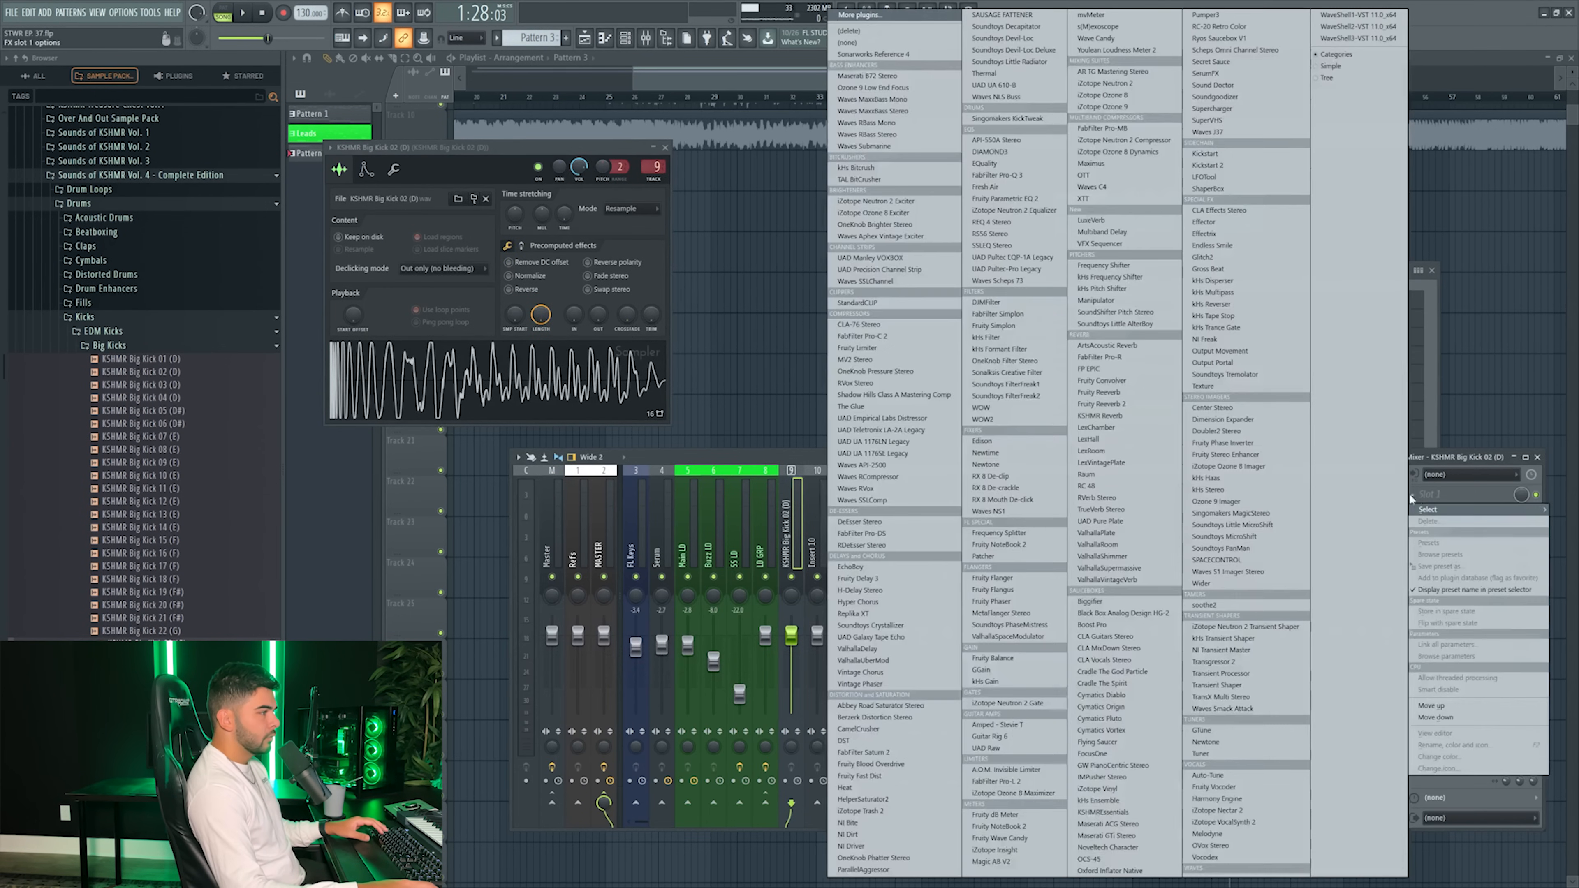
click(1222, 166)
key(space)
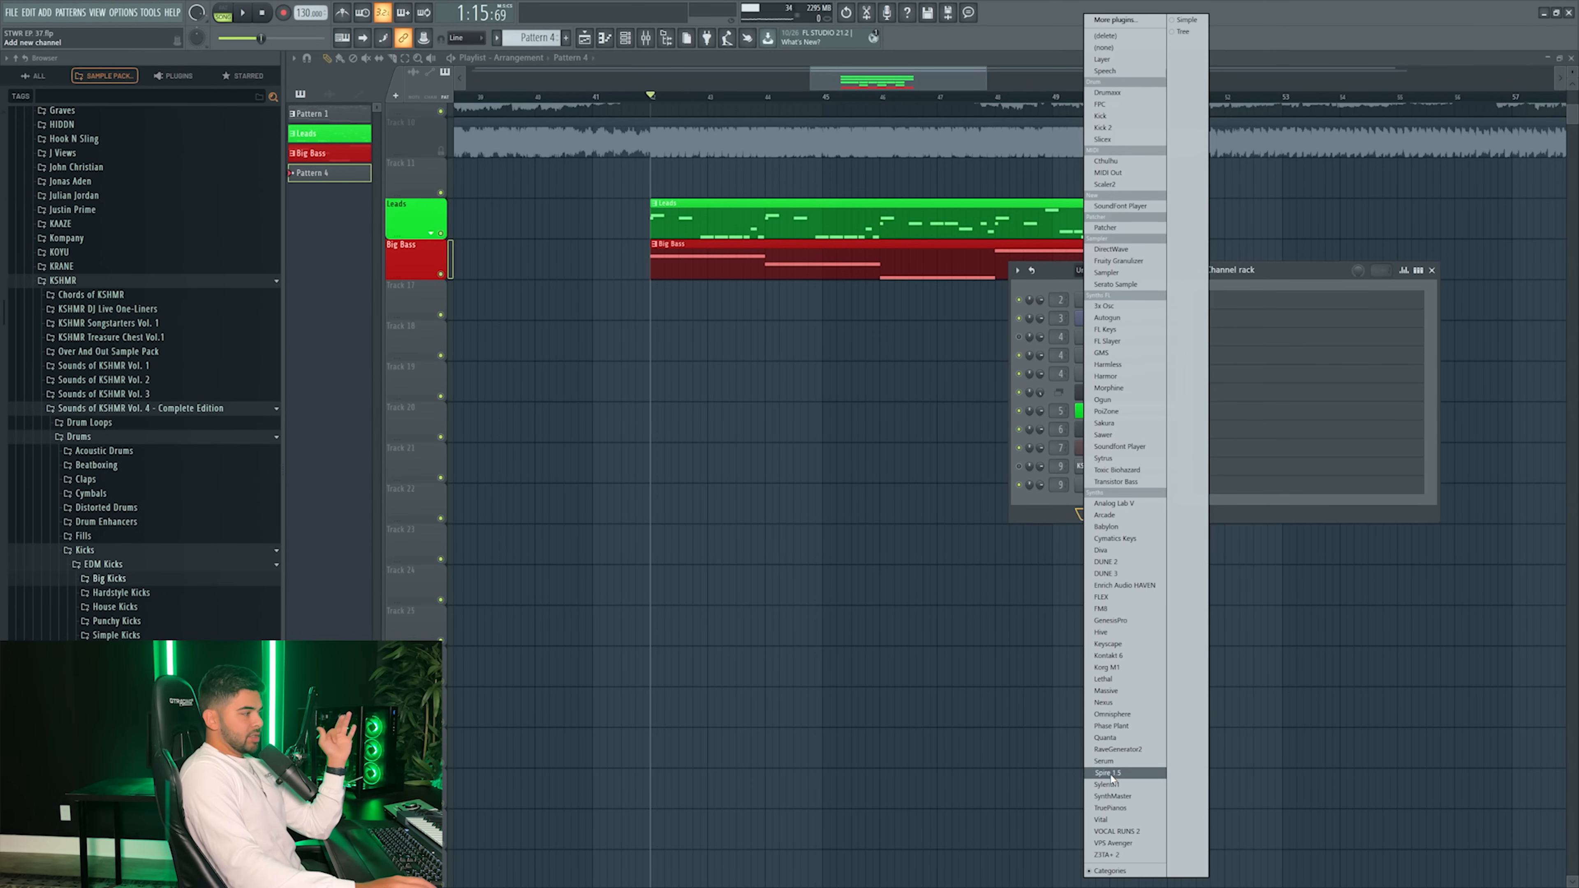
- Add a new Serum channel and paste the copied bass notes into it
click(1114, 762)
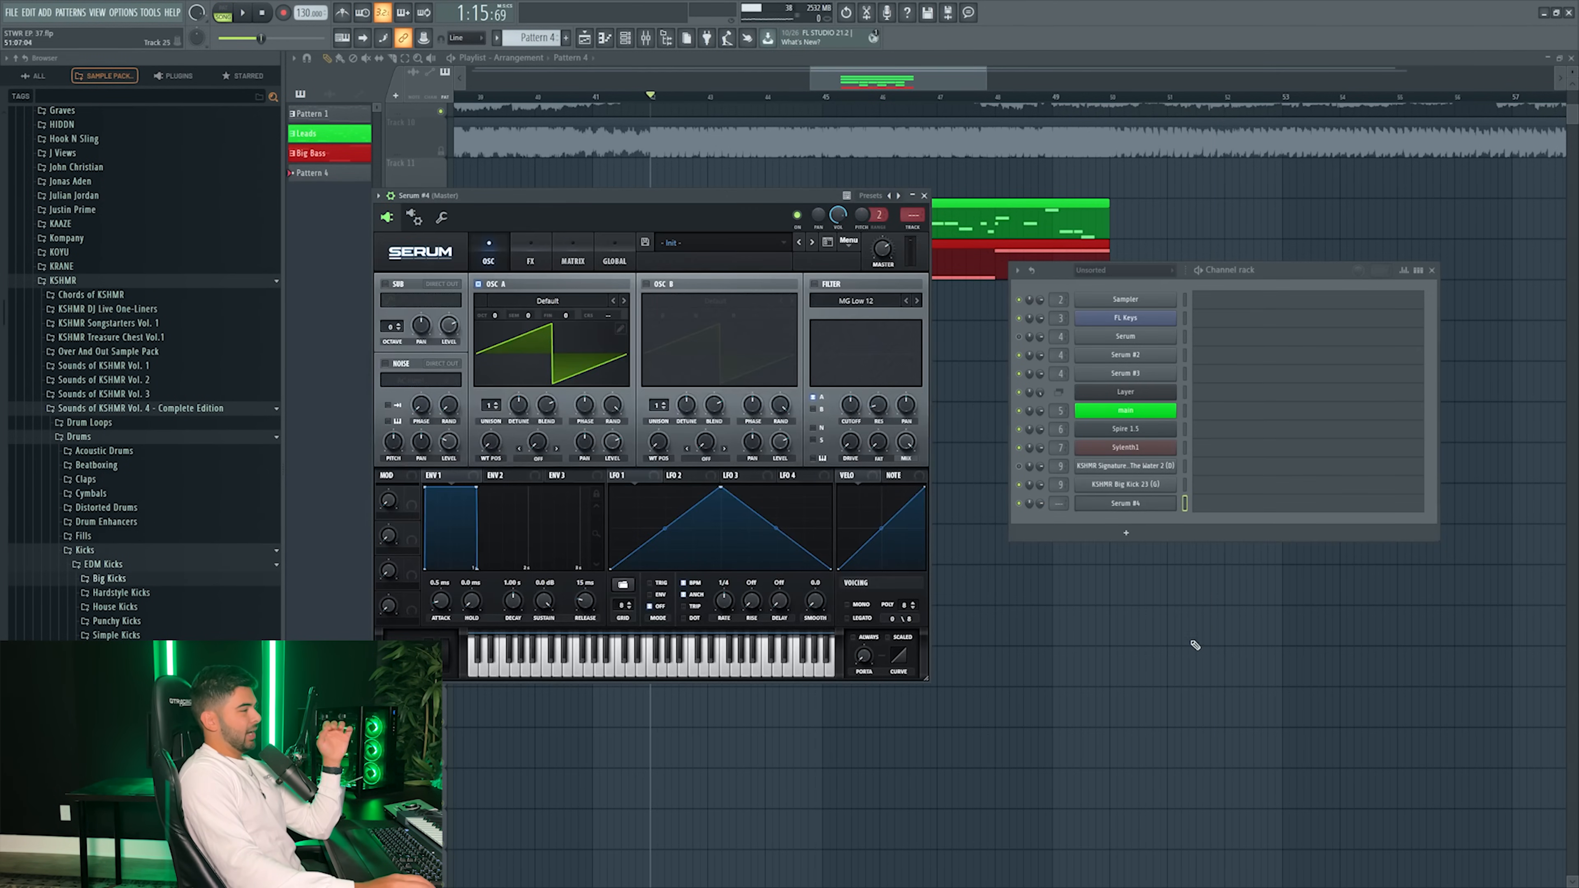
right_click(1171, 502)
click(1356, 527)
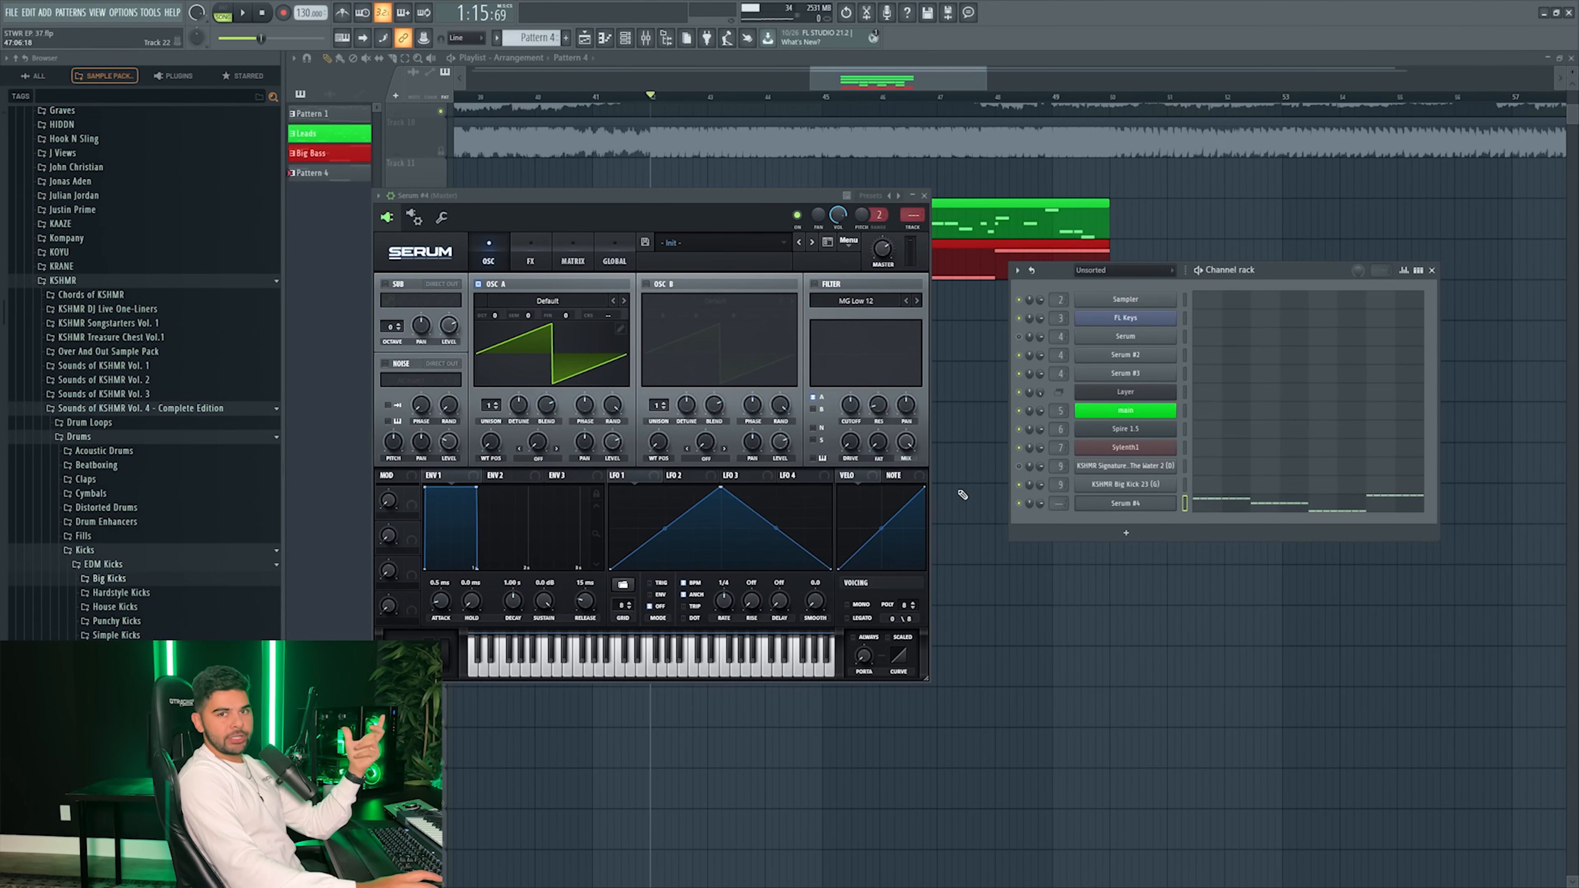
- Load the RYOS_BS - Crispy preset from Revealed Ryos Serum Soundset Vol. 2 in the new Serum
click(707, 249)
mouse_move(687, 407)
mouse_move(855, 420)
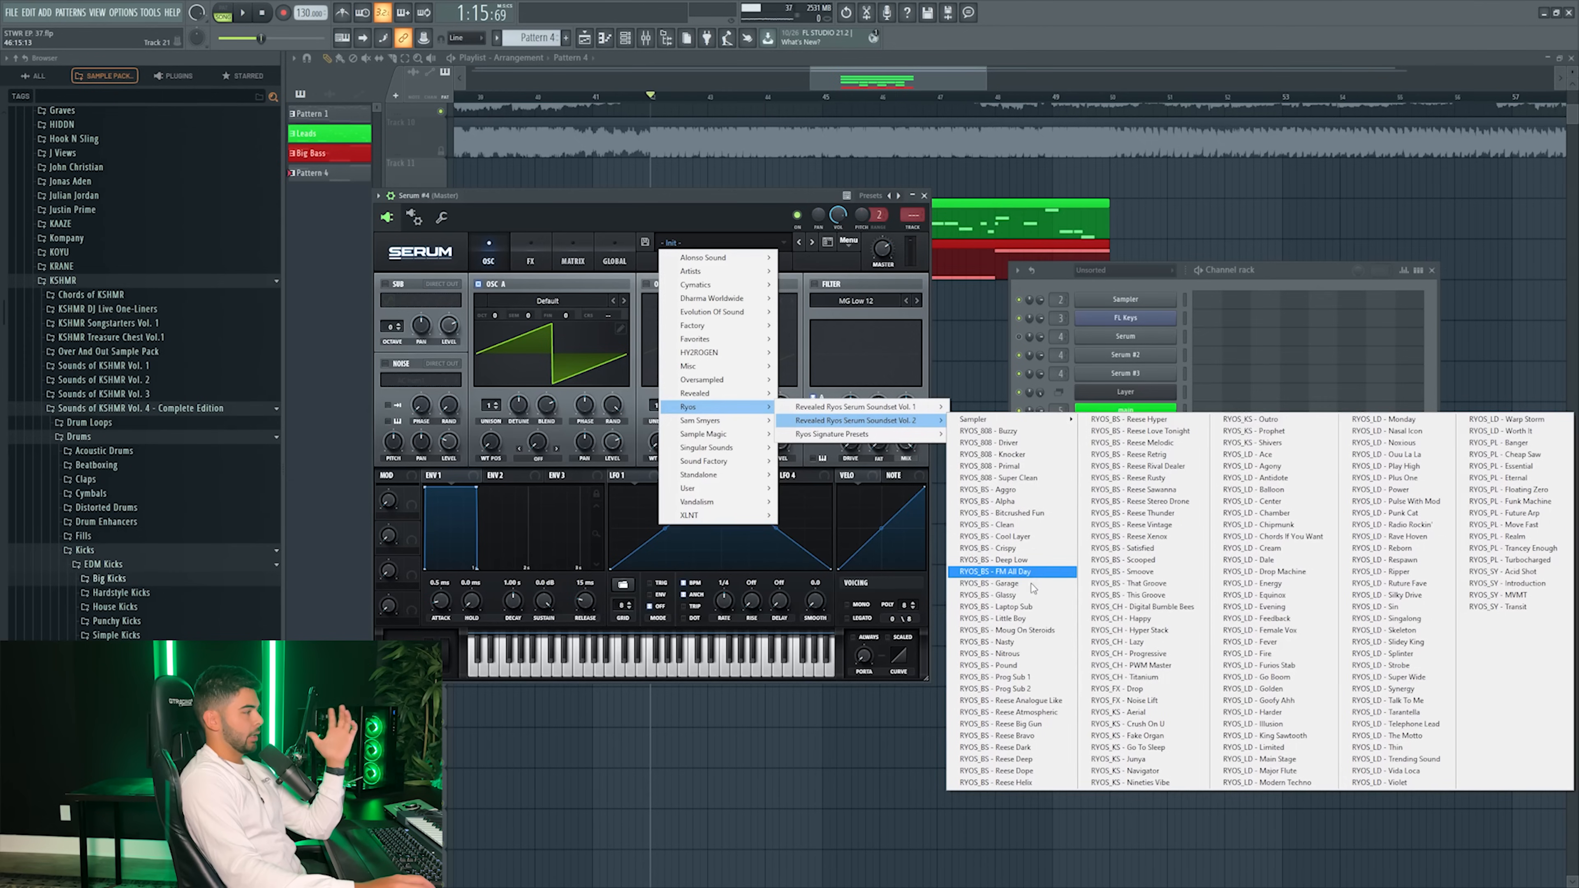
click(1027, 550)
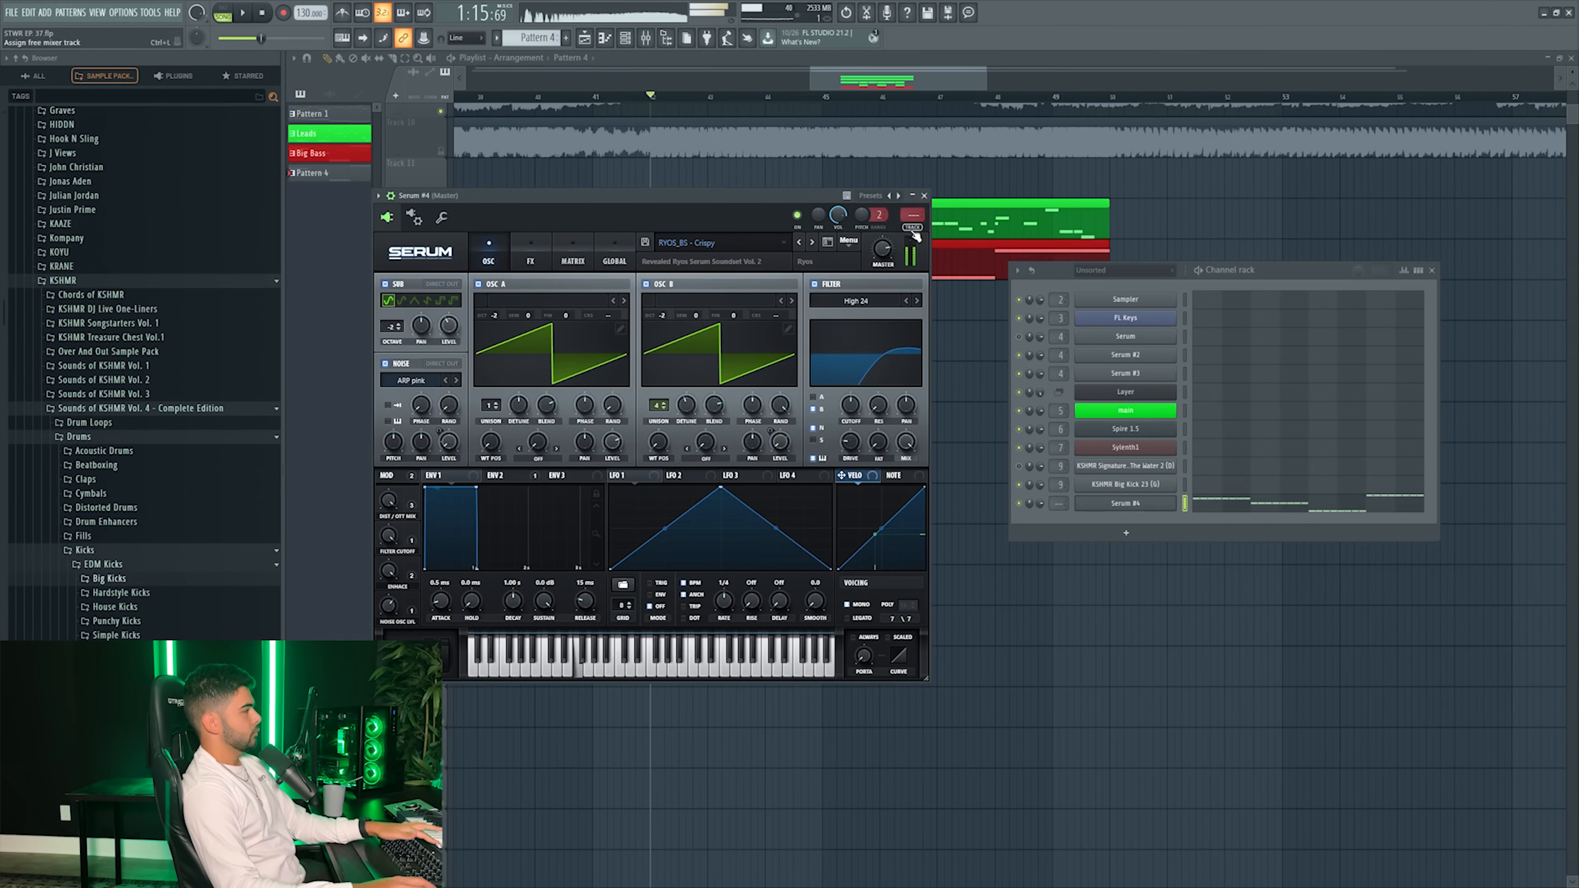
- Route the Serum channel to a free mixer track, place Pattern 4 on Track 17 below Big Bass and play it
key(ctrl+l)
key(F12)
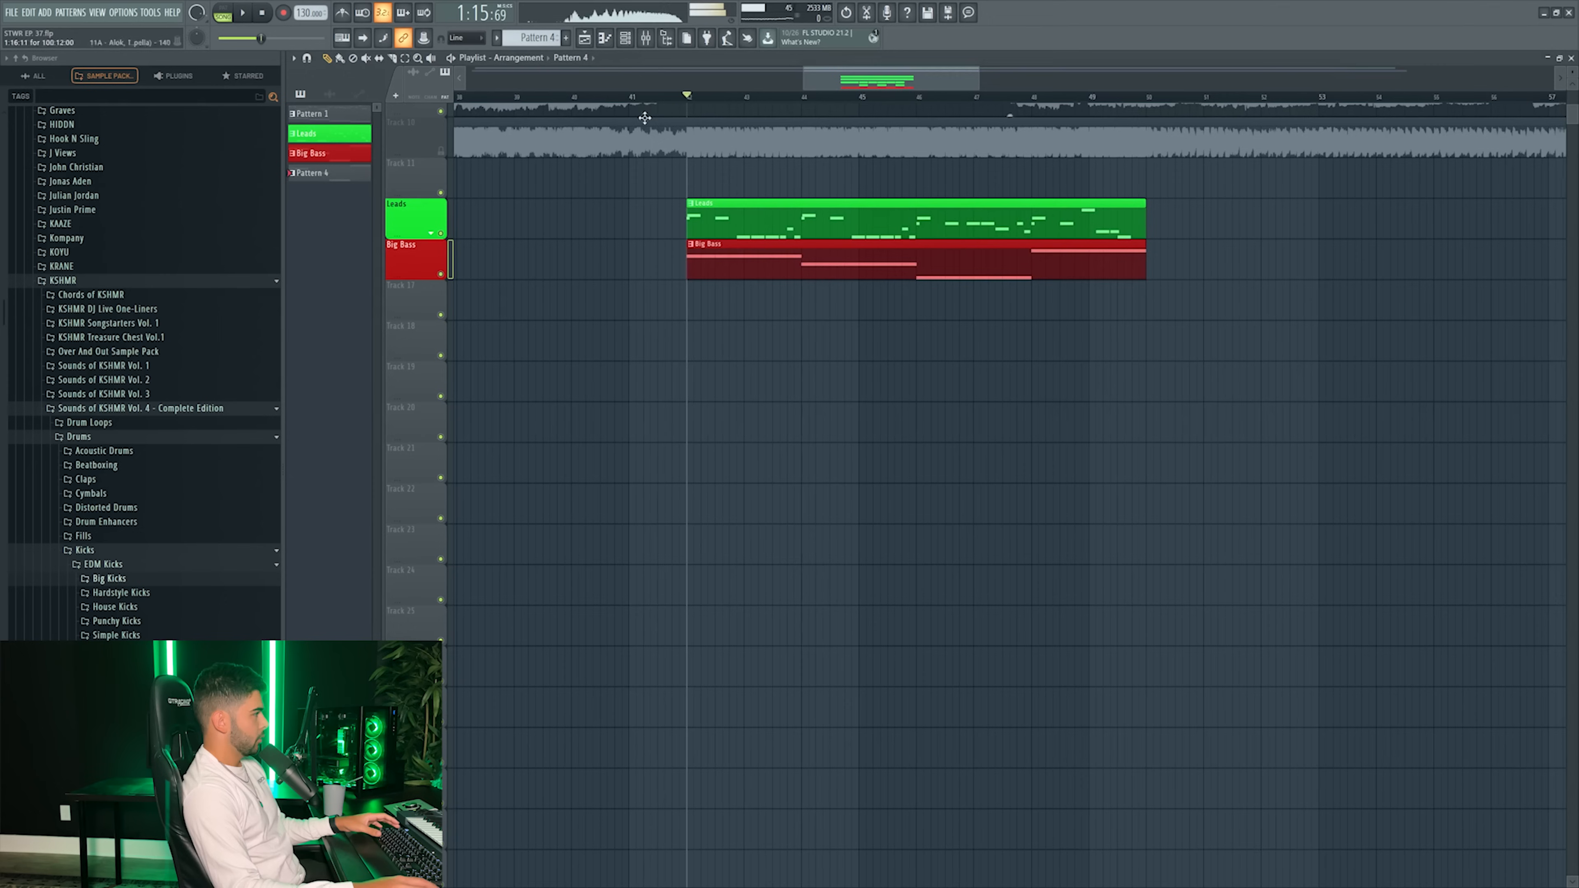
key(space)
click(662, 41)
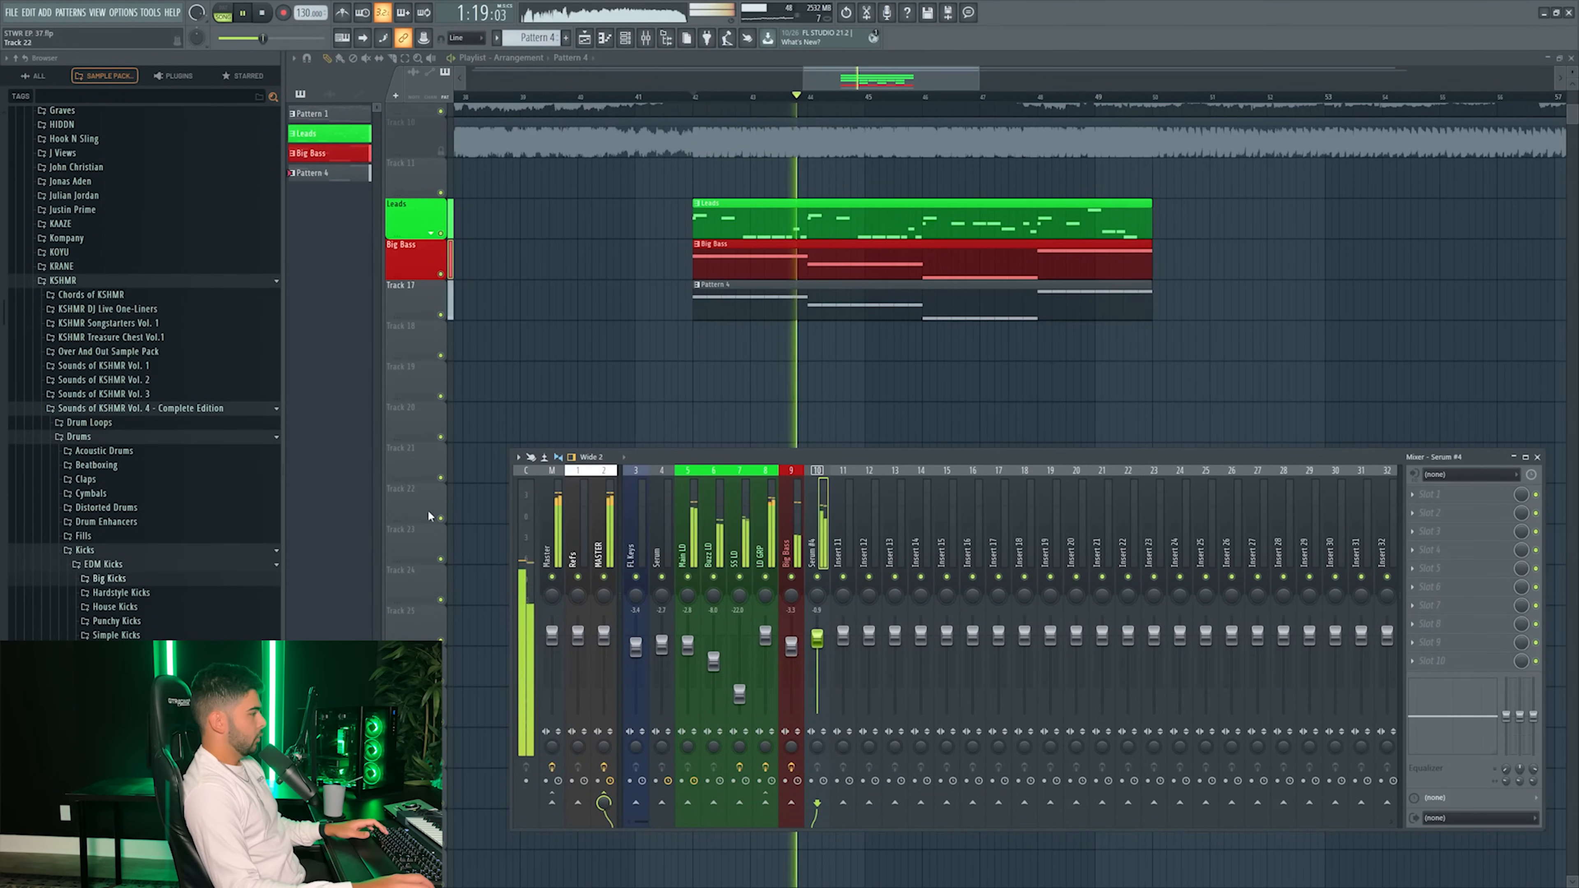
- Rename Track 17 as Crispy Bass, colour it red, and carry the name and colour over to its pattern clip
right_click(407, 315)
click(435, 290)
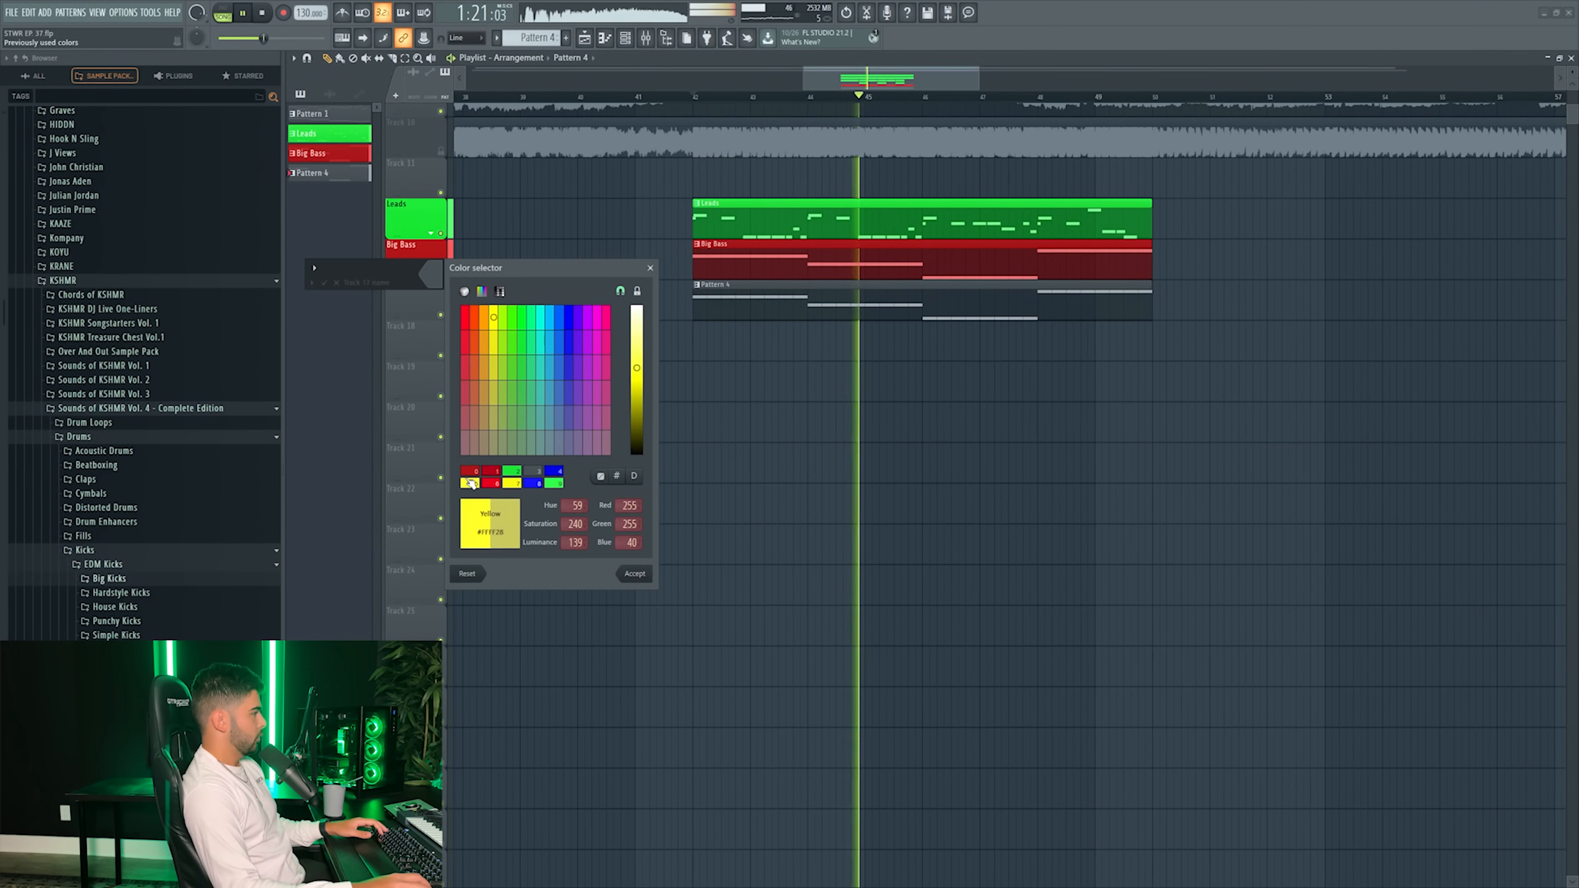
click(646, 561)
text(Cri)
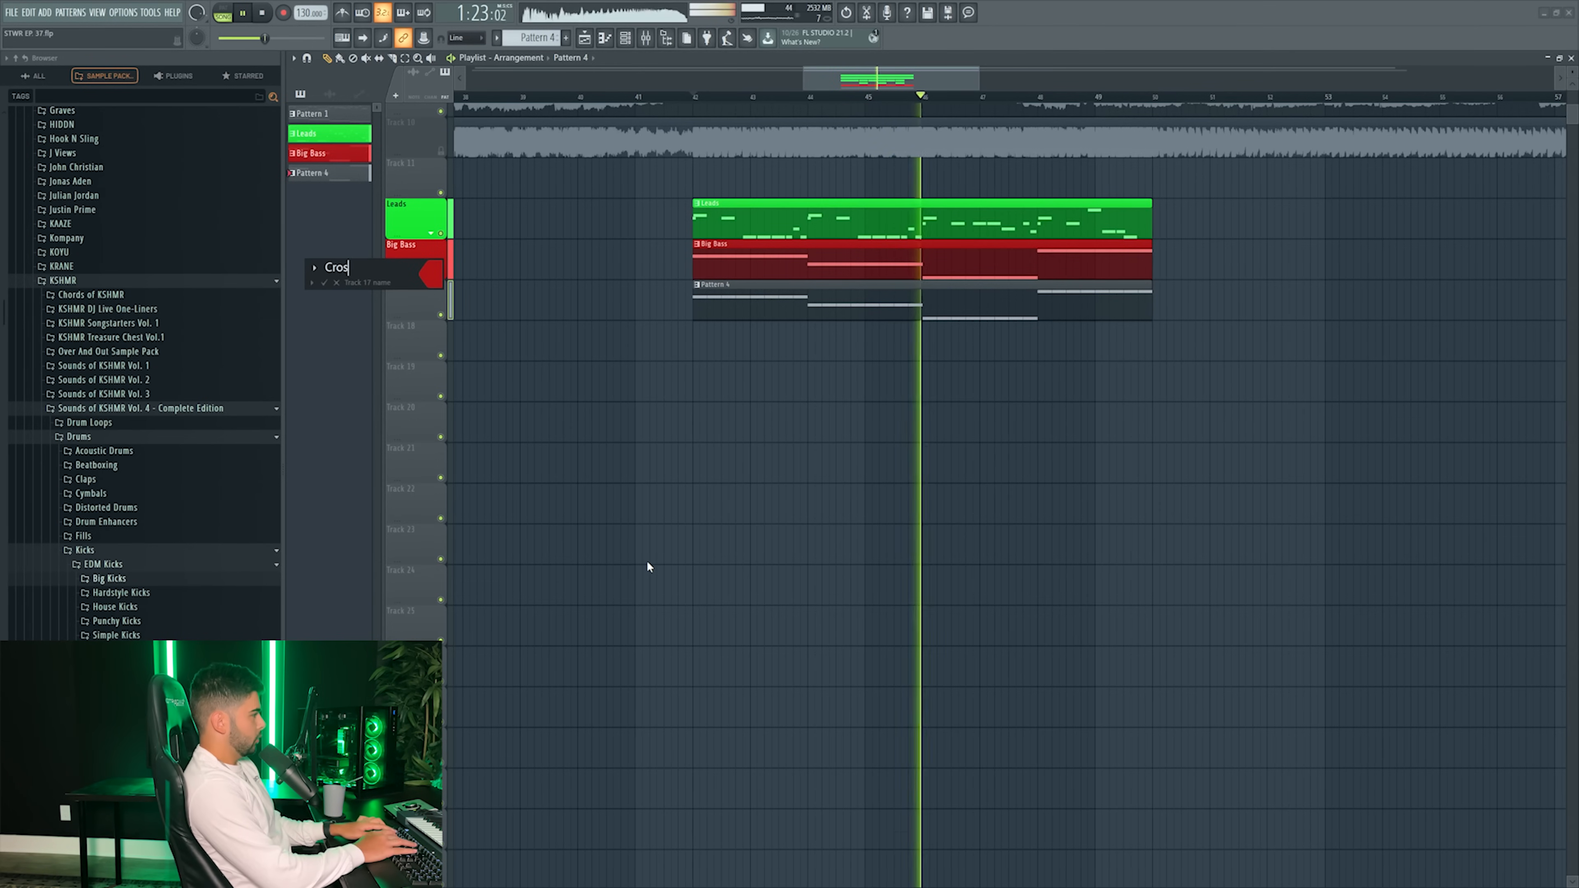
text(spy Bass)
key(Return)
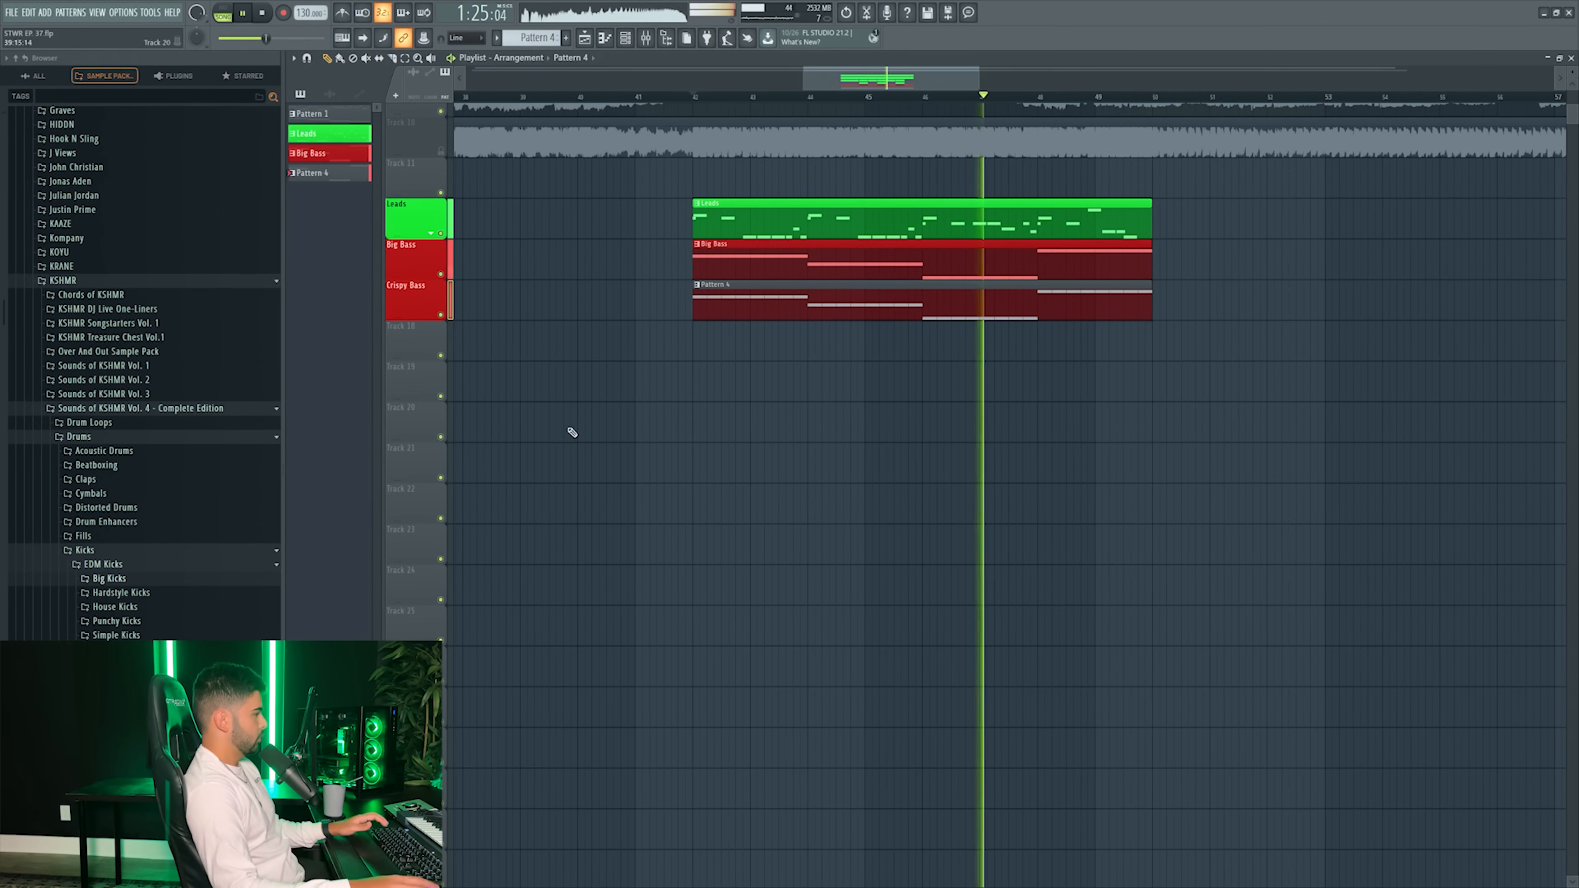
right_click(421, 302)
click(445, 331)
- Open the Crispy Bass pattern, copy the Serum #4 channel's notes and stop playback
double_click(789, 293)
key(F7)
key(F6)
right_click(1123, 504)
click(1311, 515)
key(space)
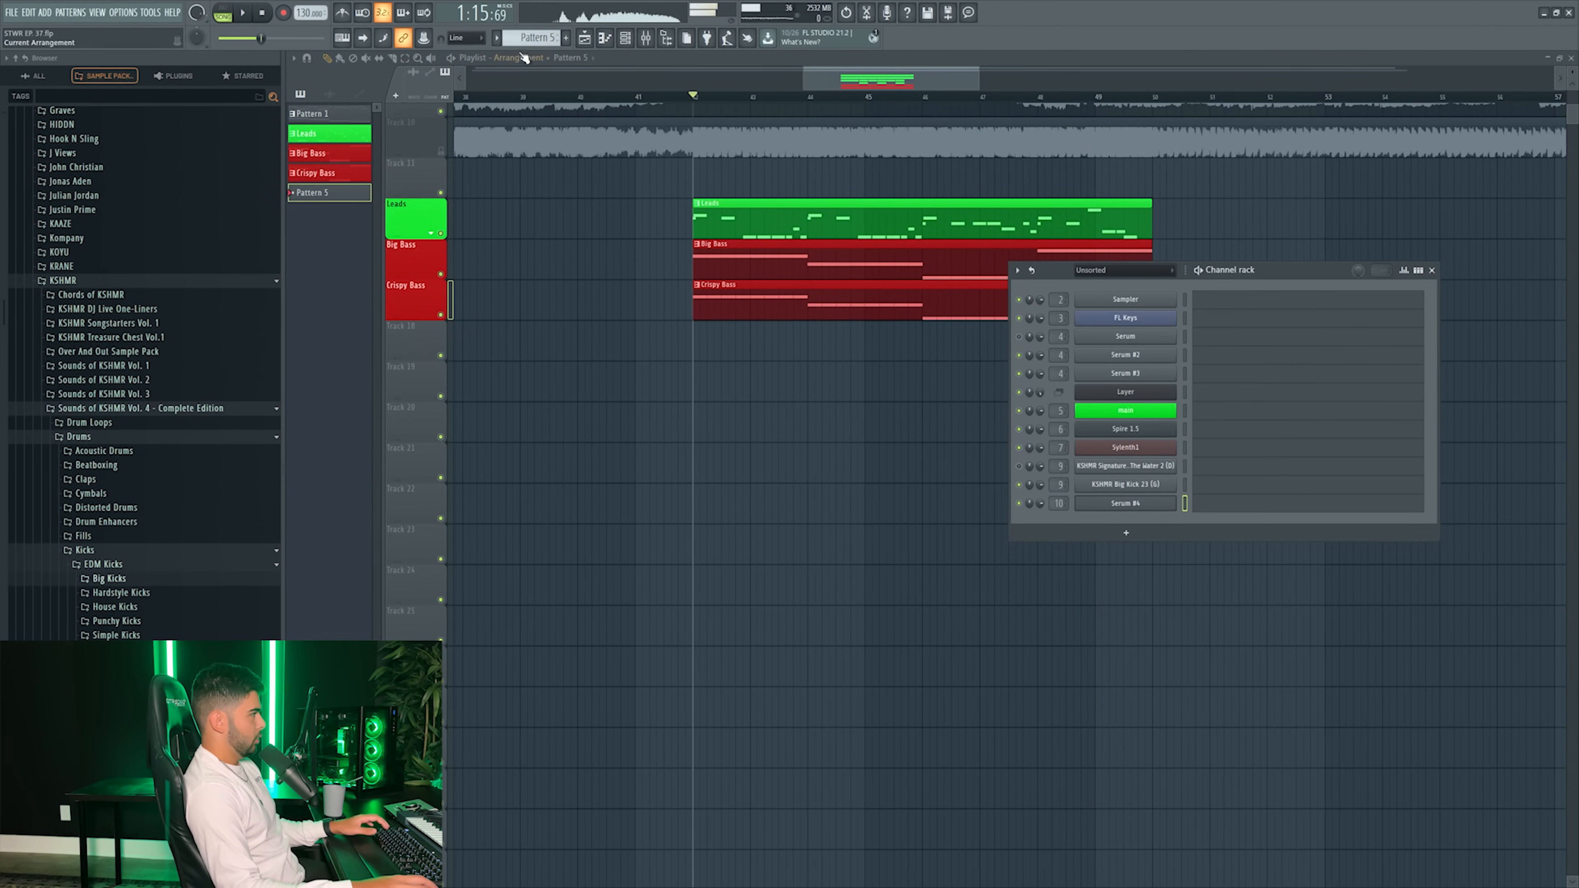
- Name the new Pattern 5 Drive Bass and colour it red
click(524, 57)
click(679, 70)
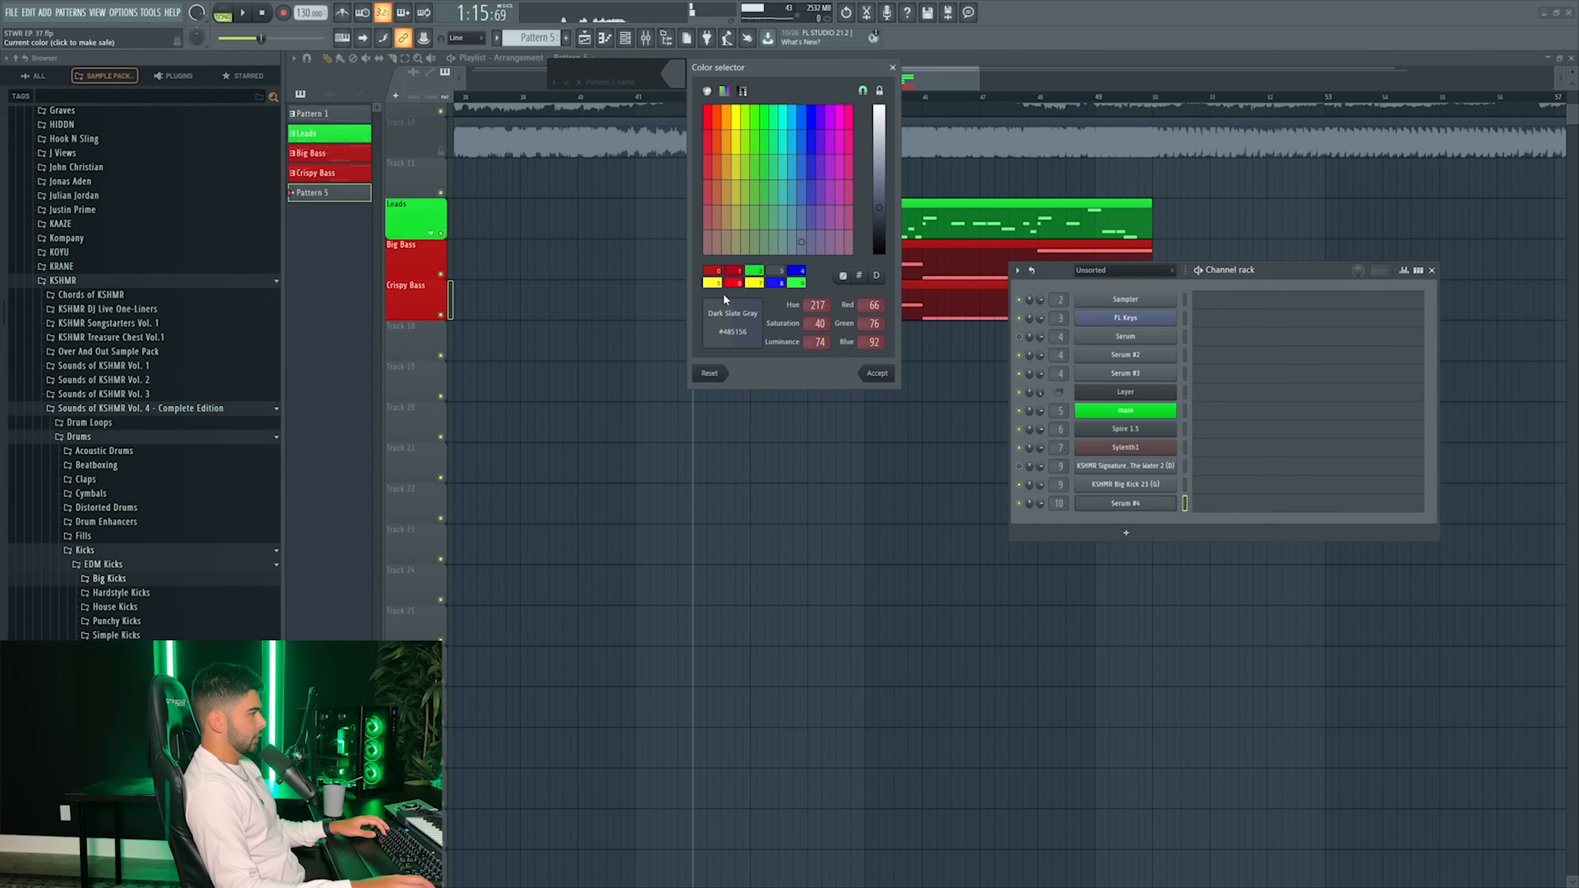
click(877, 373)
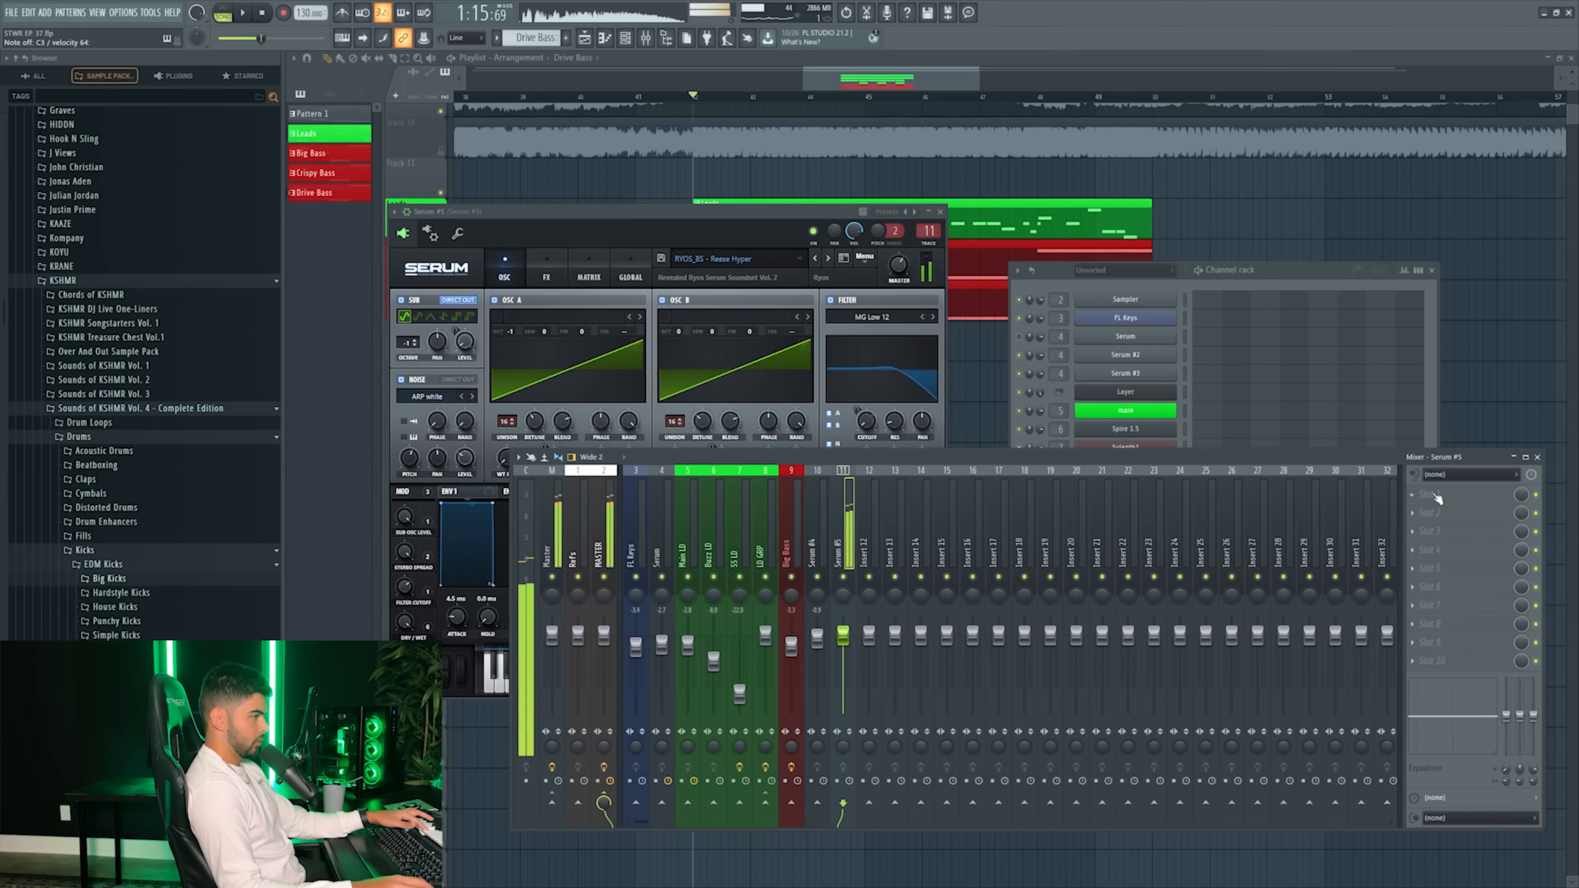
- Load SerumFX on the Serum #5 mixer track, enable its filter with the Reverb type and adjust the cutoff
click(1436, 496)
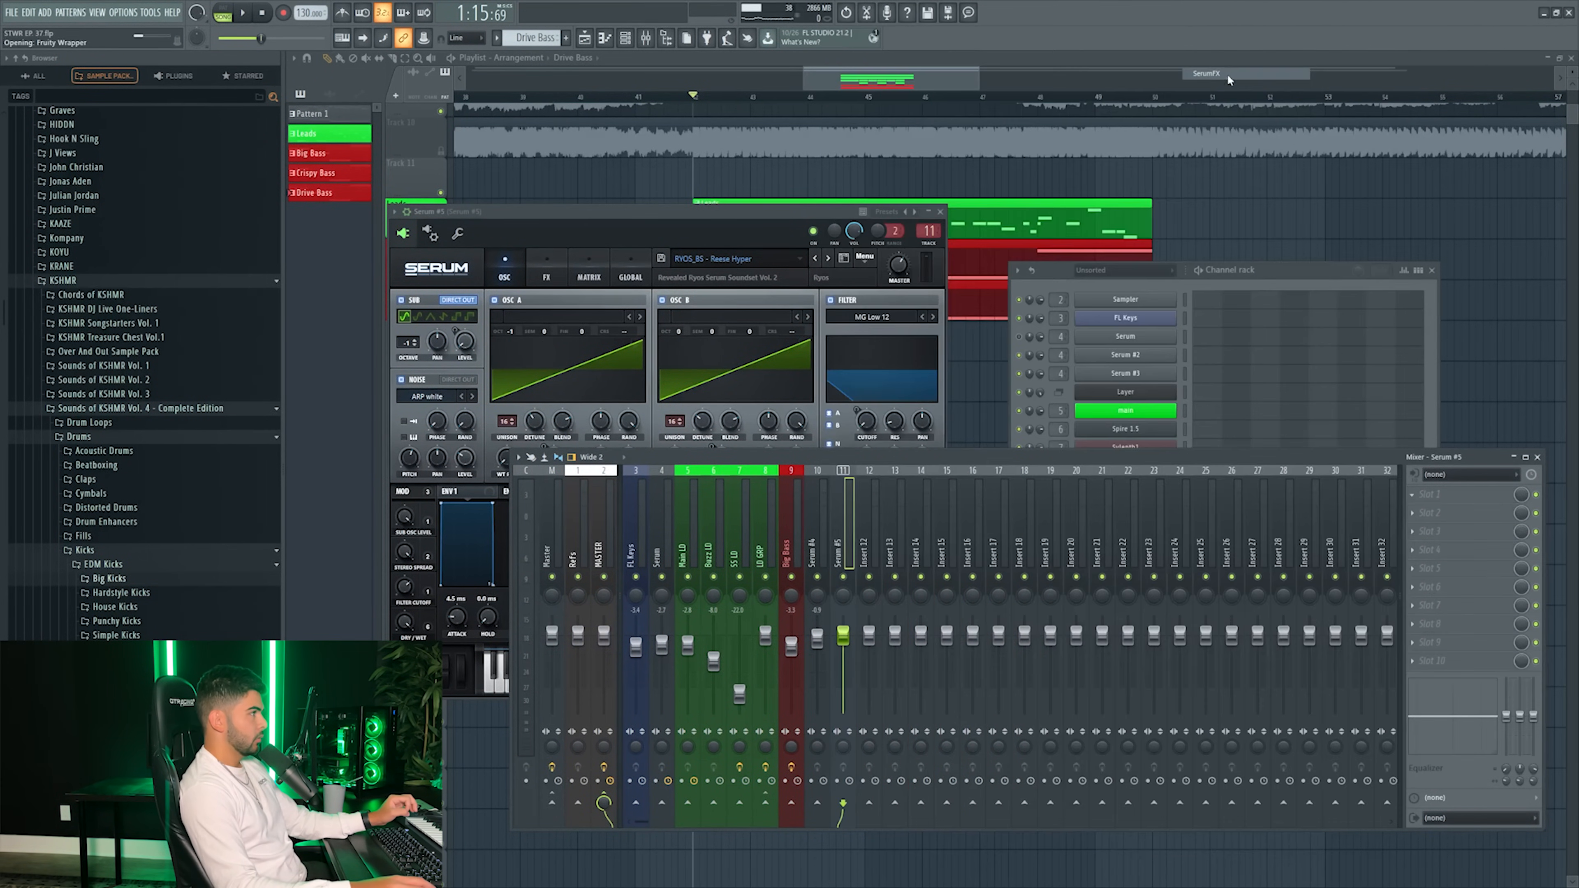
click(1209, 73)
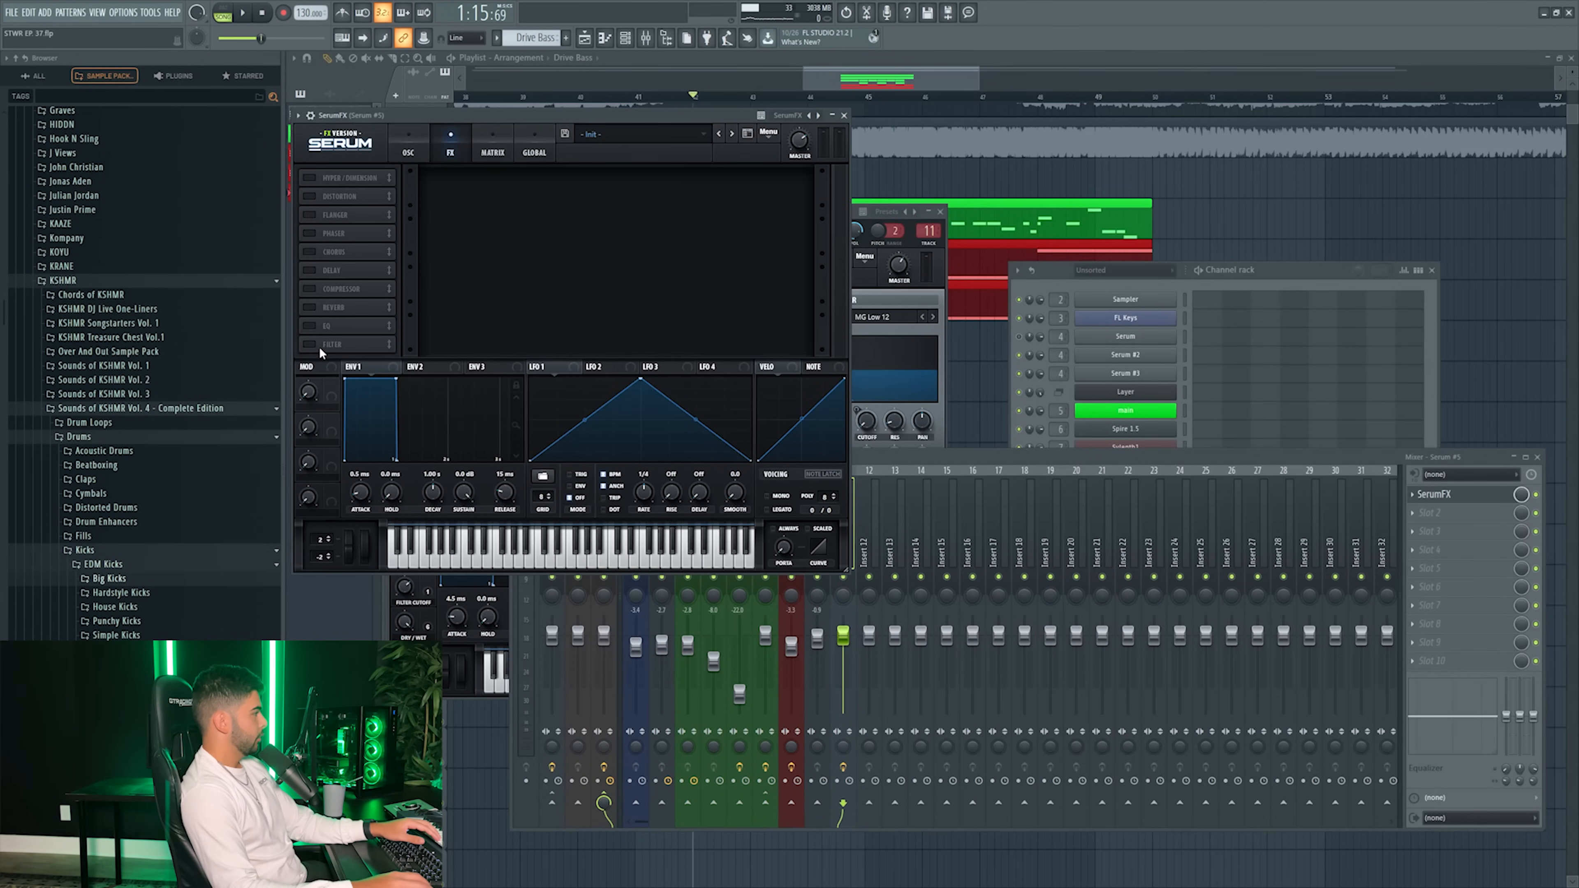
click(317, 344)
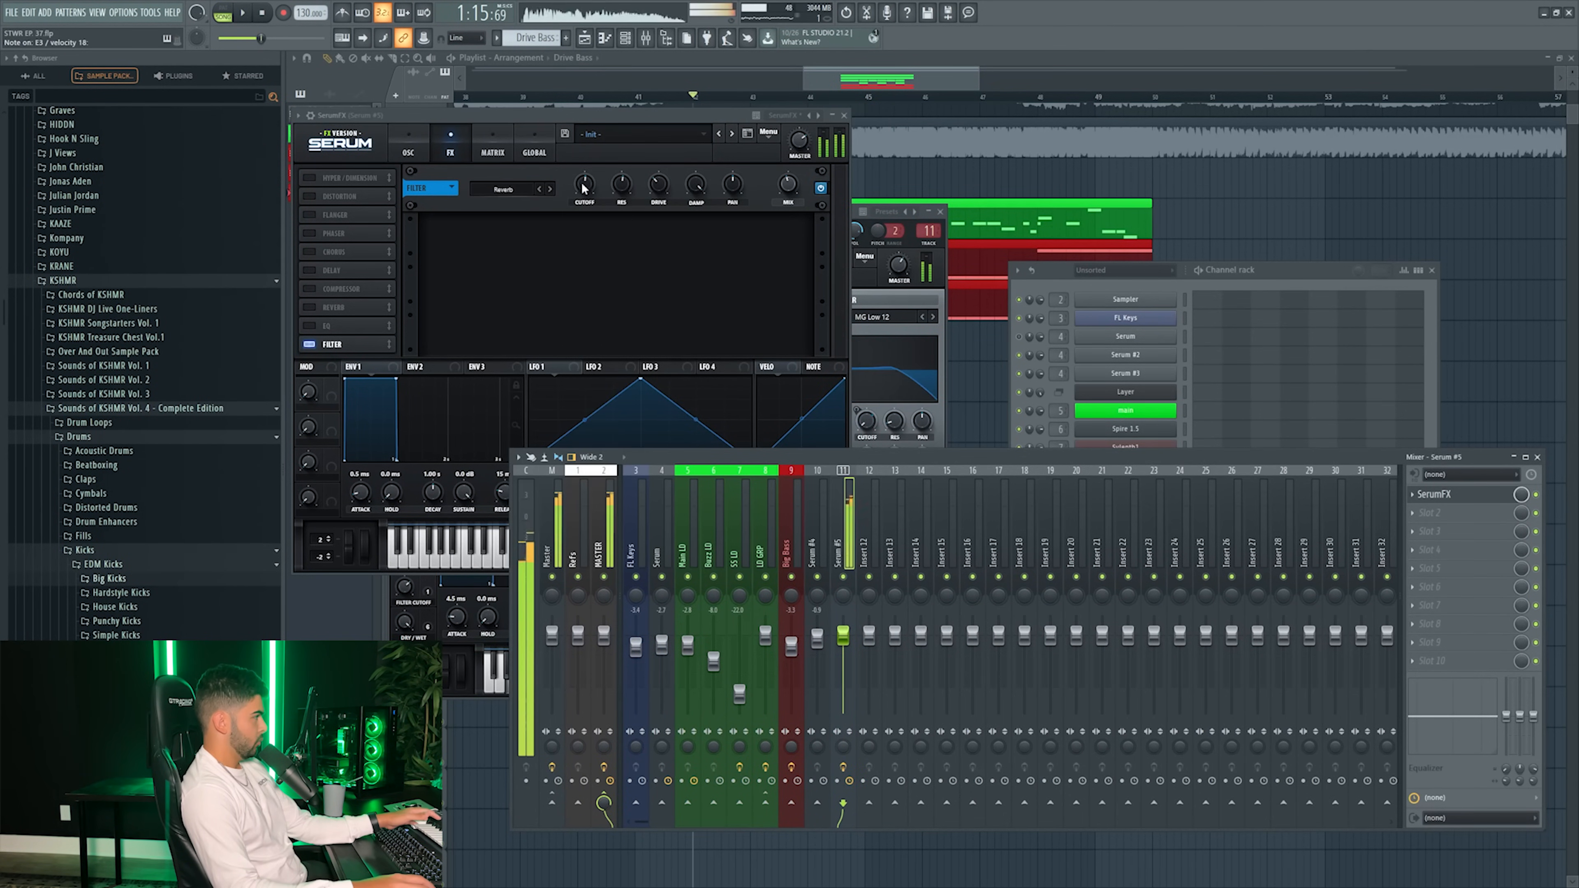
drag(583, 188, 569, 204)
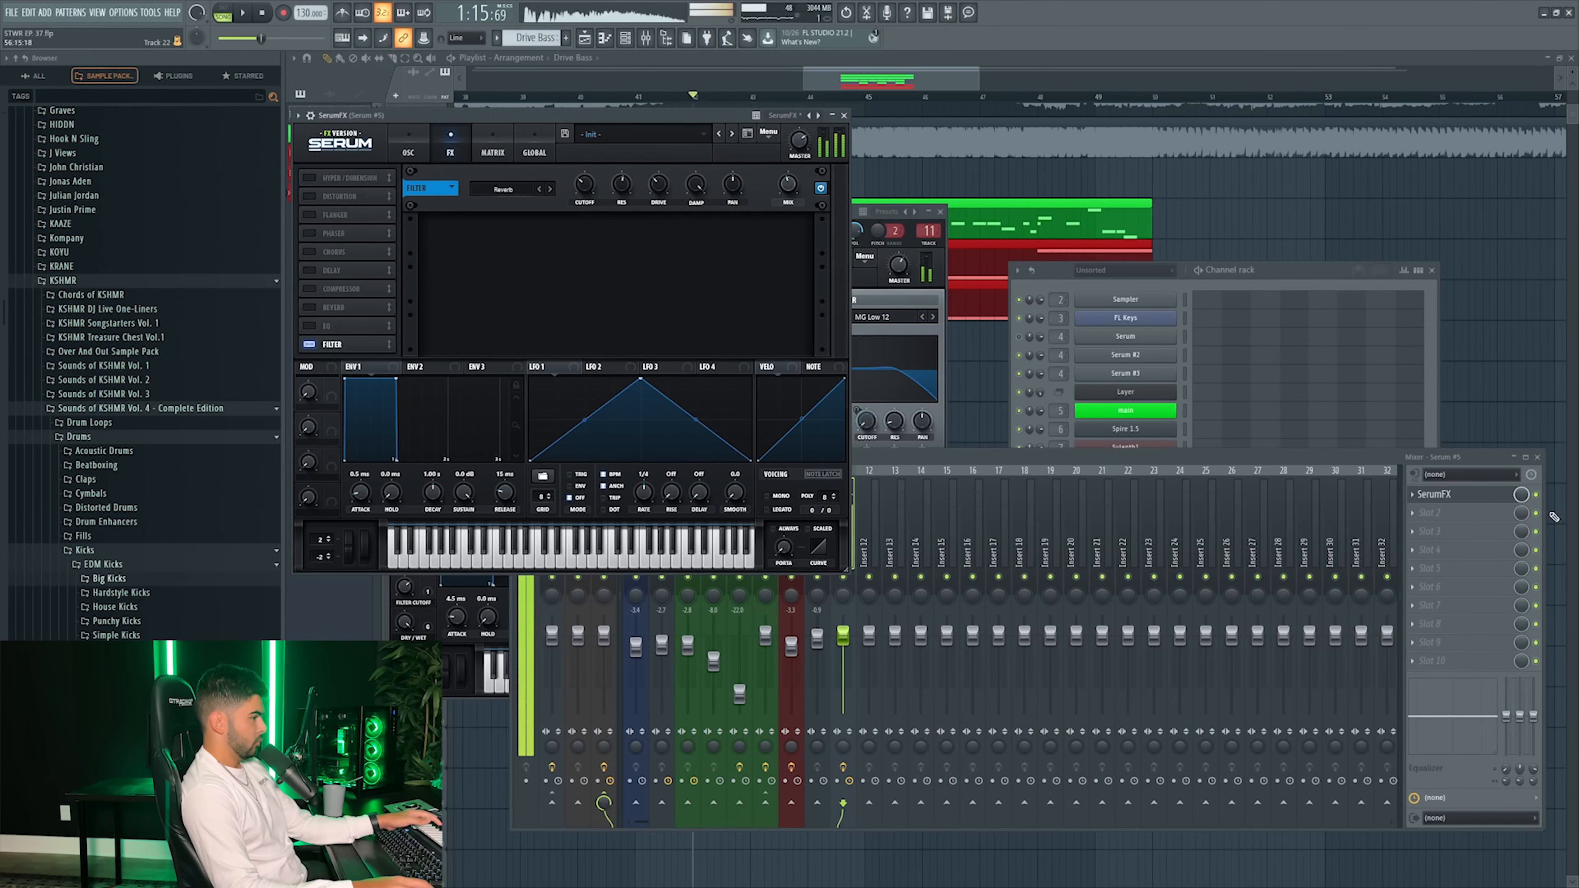
click(1540, 500)
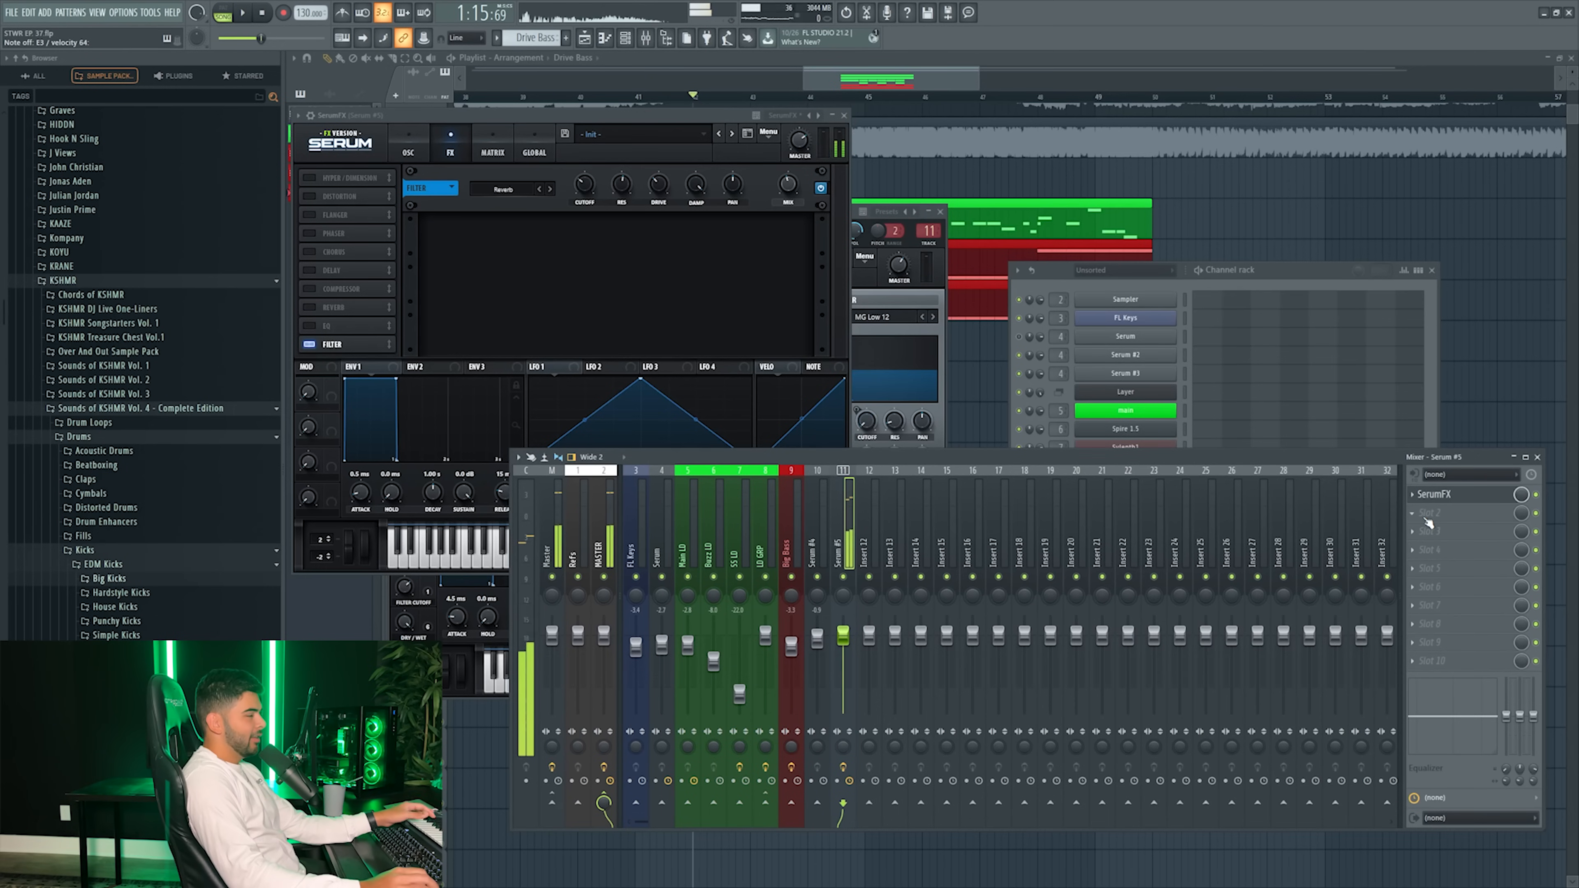
- Add FabFilter Pro-Q 3 after SerumFX with a 24 dB/oct low cut at about 157 Hz
click(1426, 516)
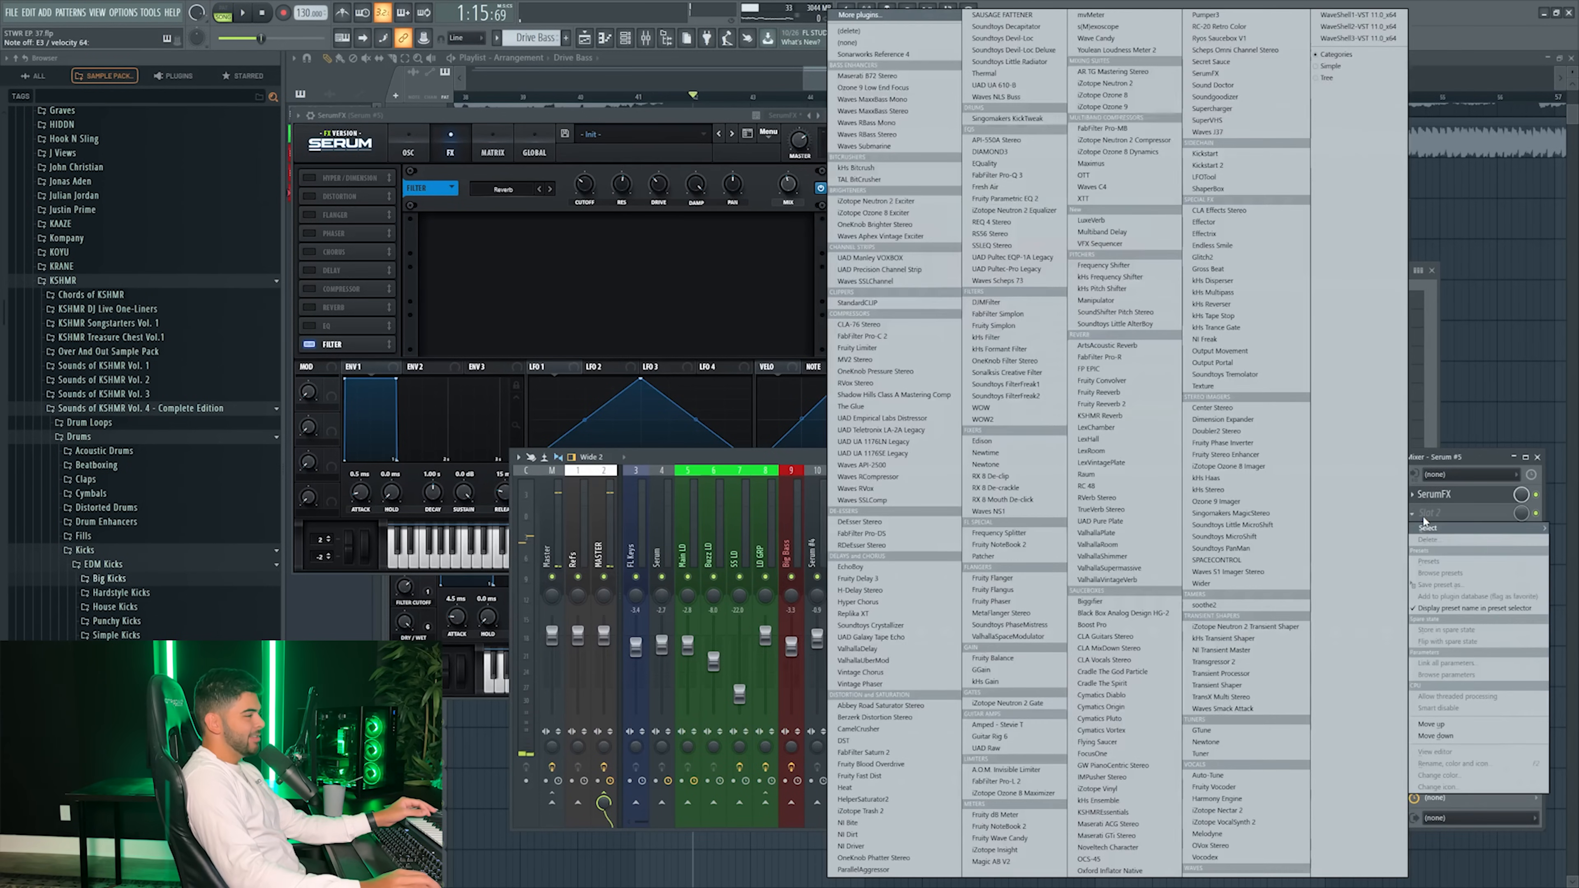
click(996, 175)
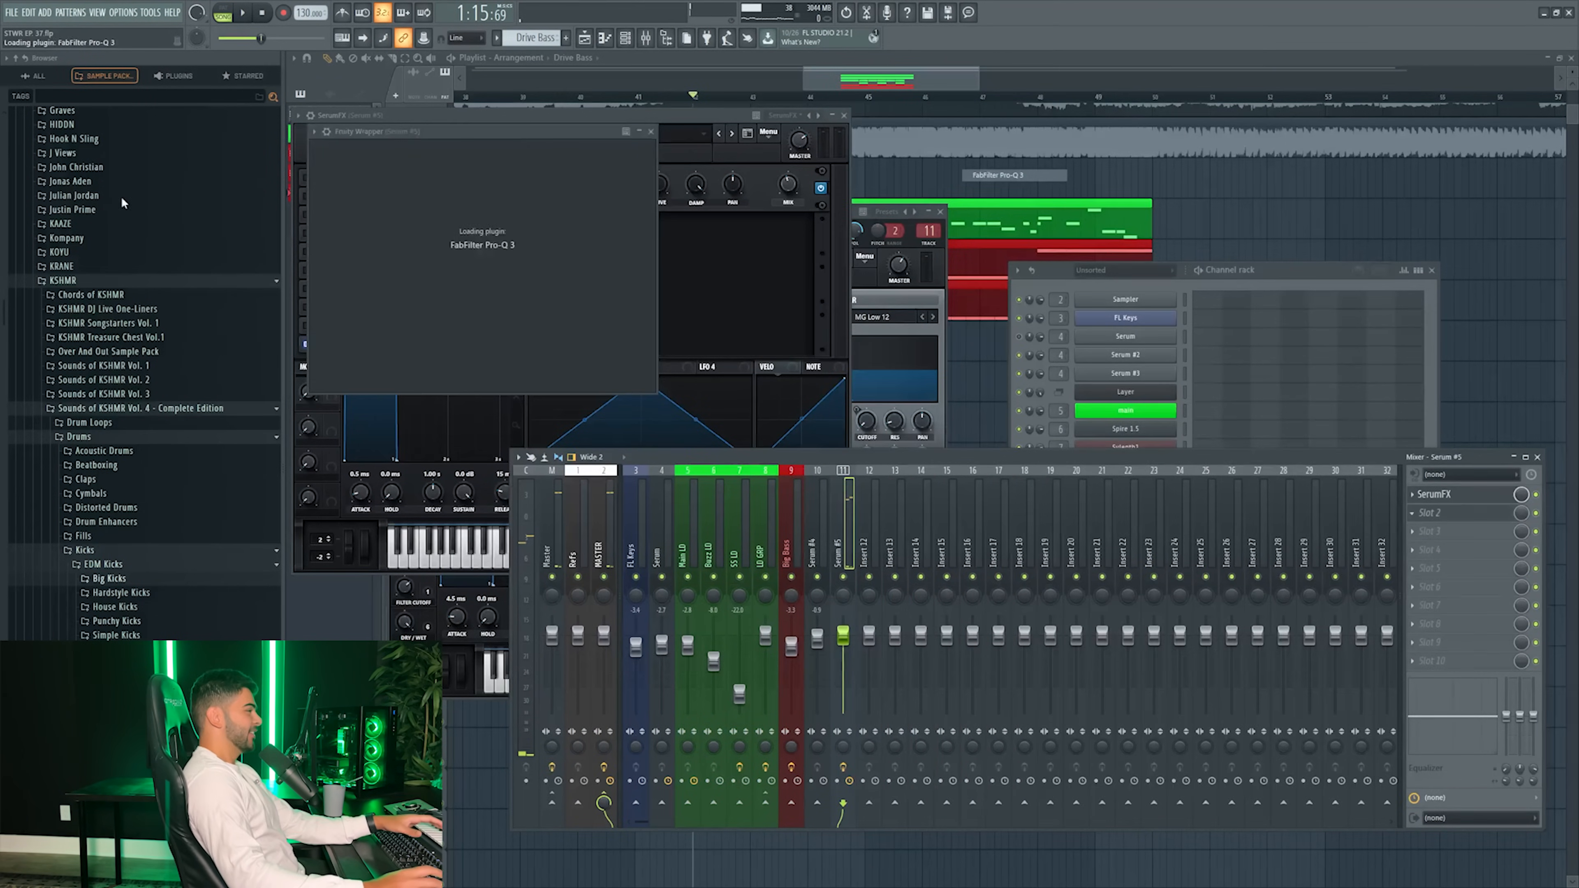
drag(644, 320, 638, 336)
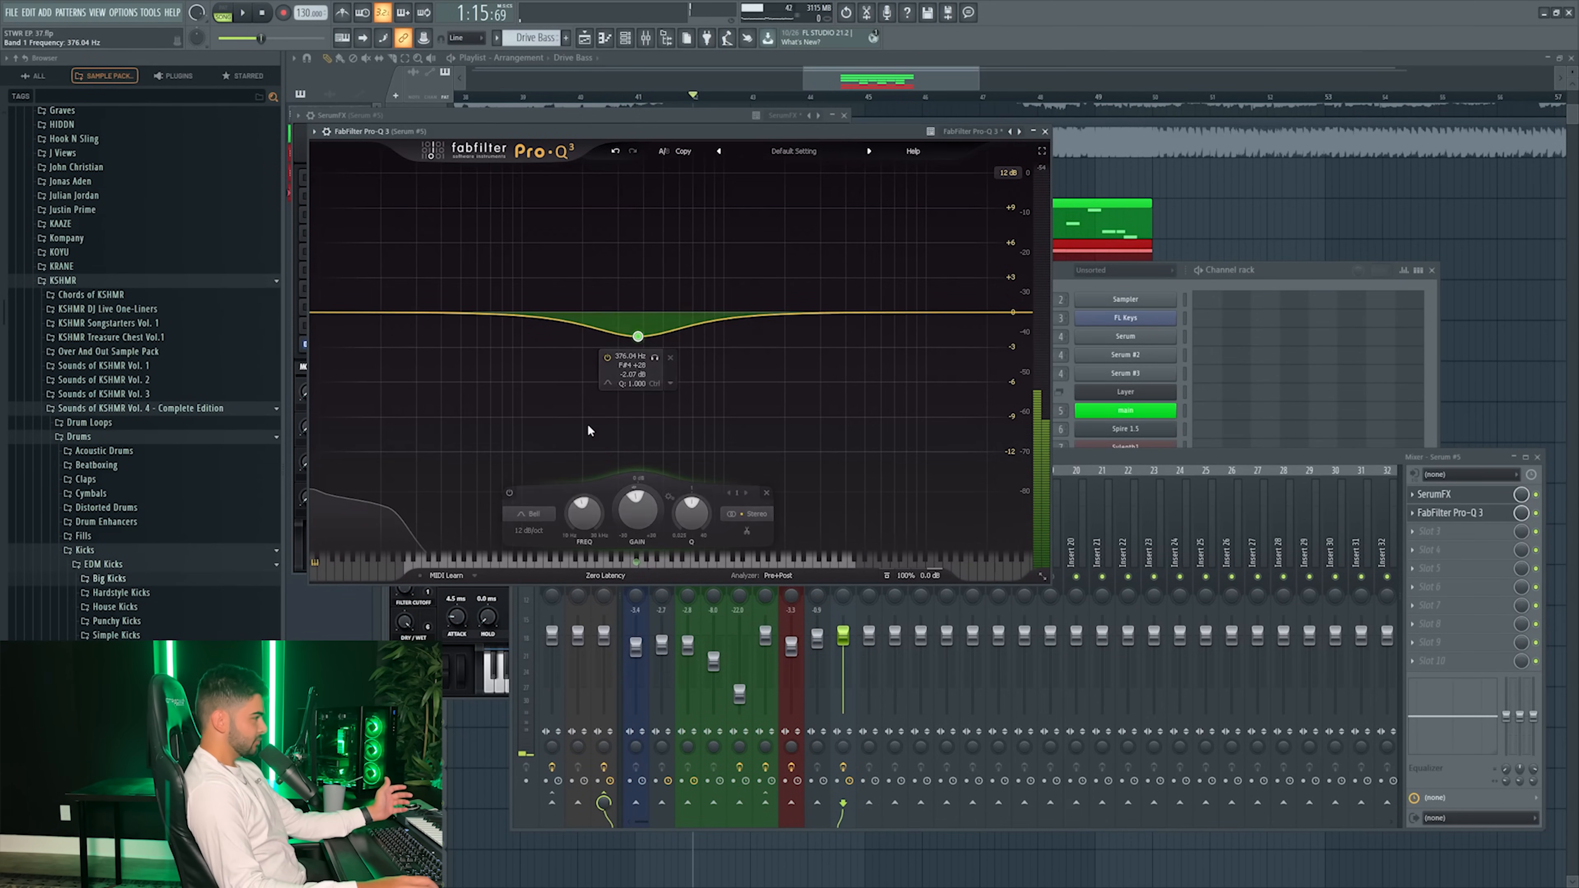
click(530, 426)
click(533, 532)
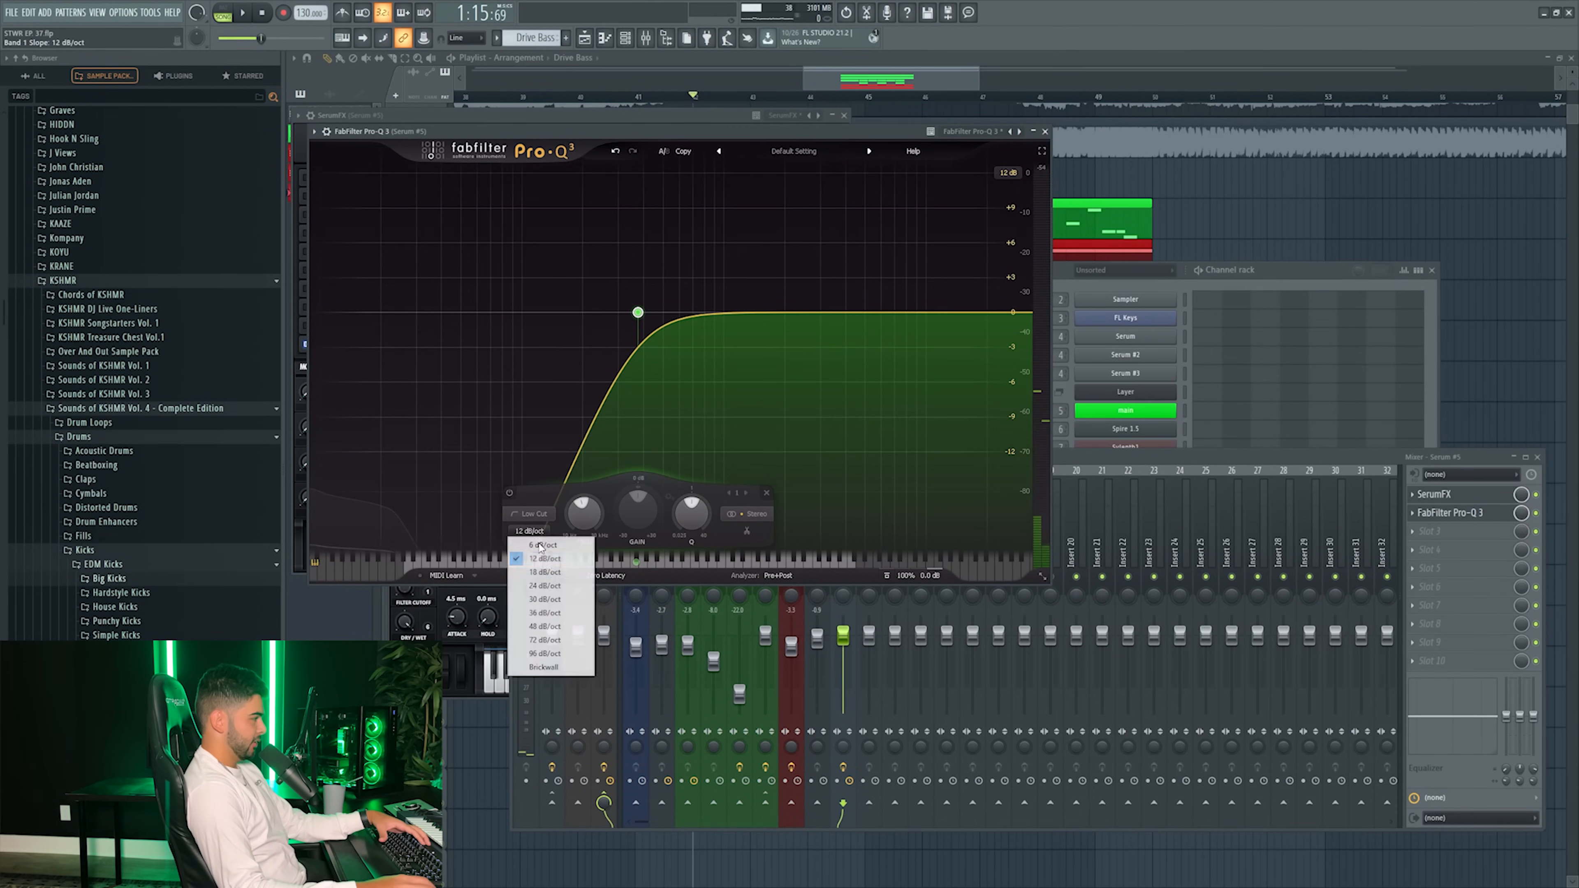
click(541, 586)
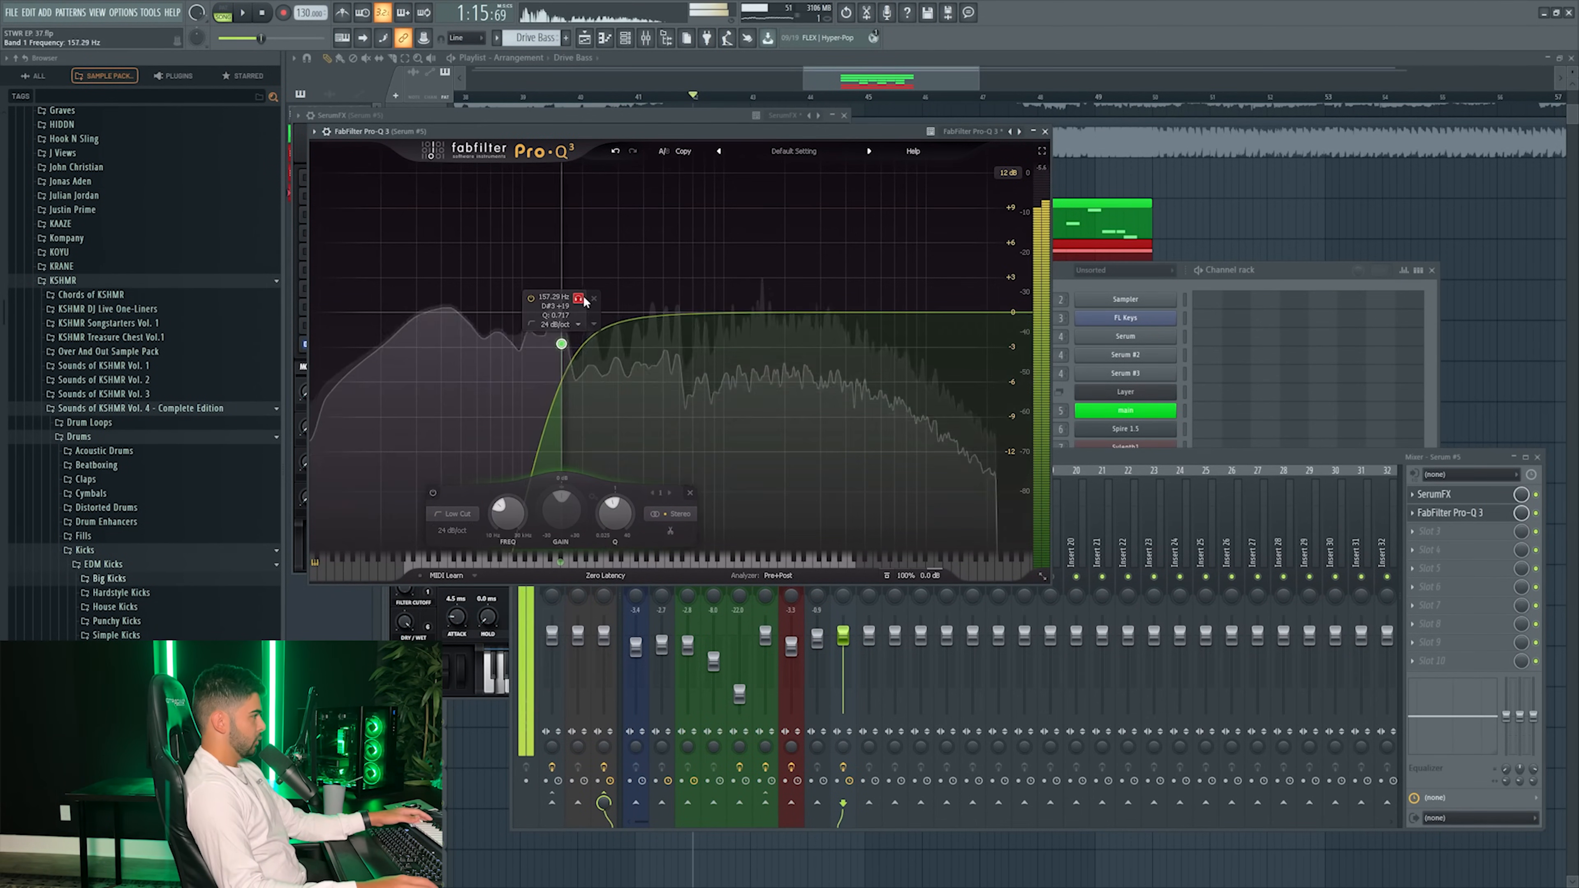
drag(573, 328, 549, 359)
click(563, 311)
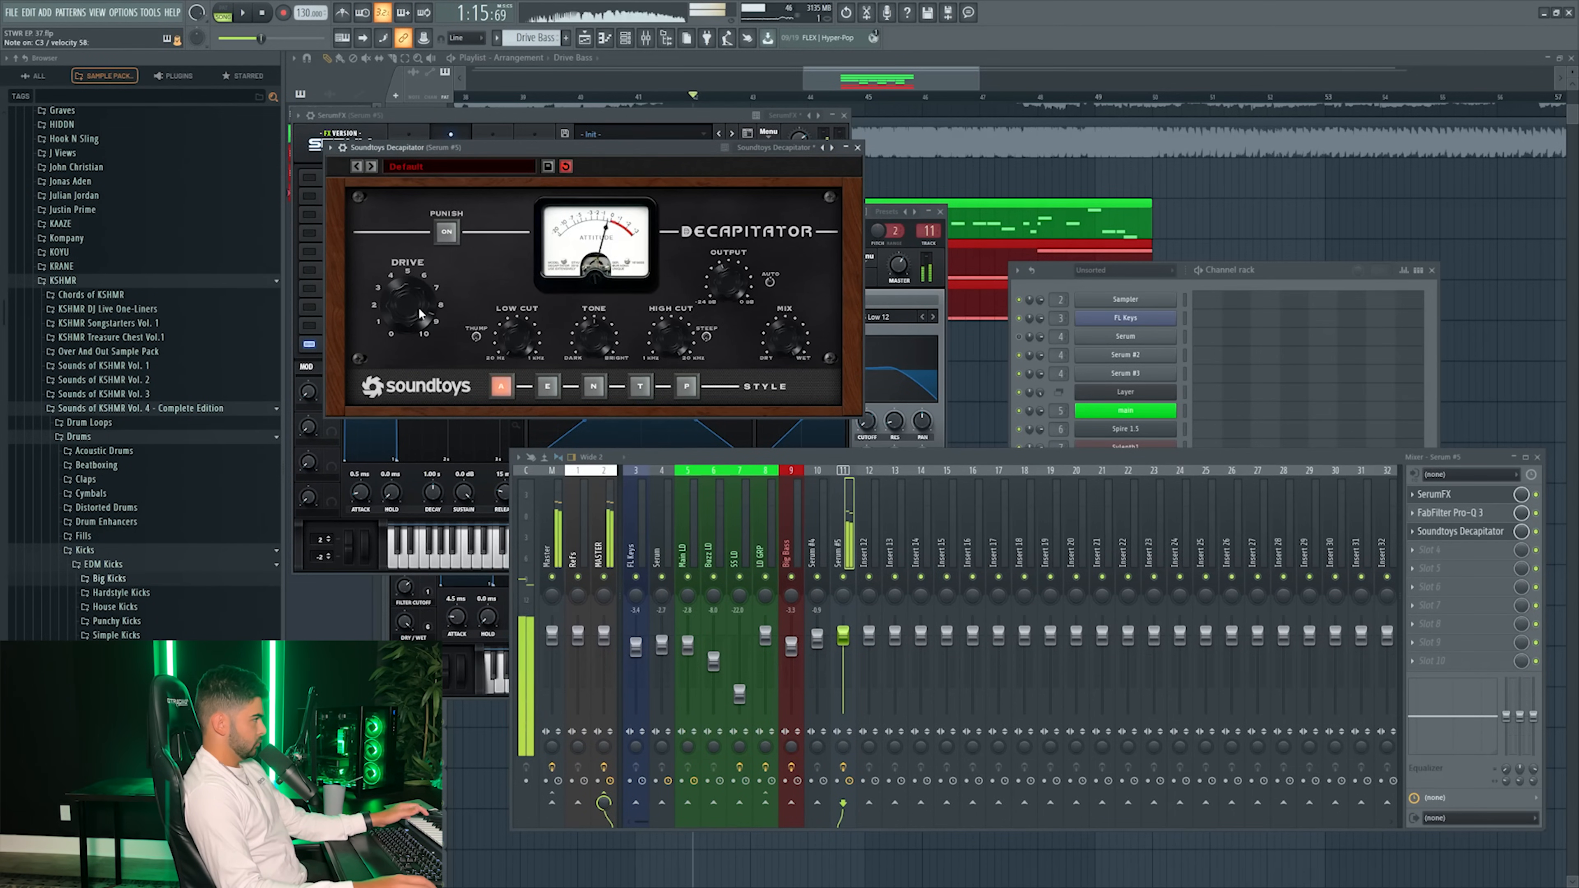
- Add a second FabFilter Pro-Q 3 after Soundtoys Decapitator and make a shallow bell cut in the low end
click(1440, 551)
click(1012, 176)
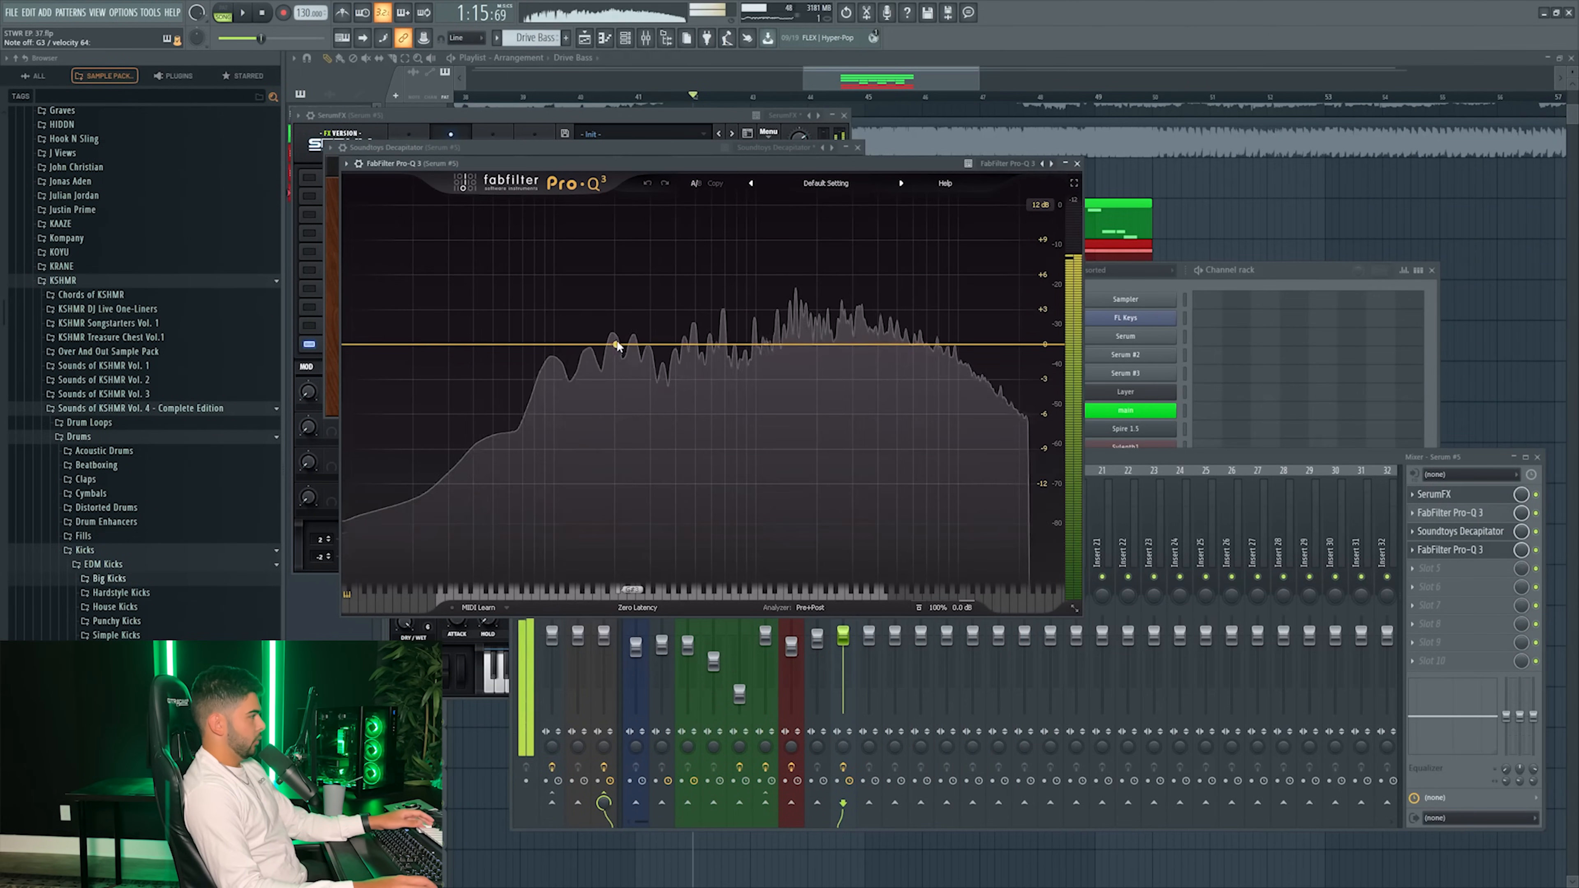
click(622, 359)
drag(617, 365, 572, 365)
click(588, 383)
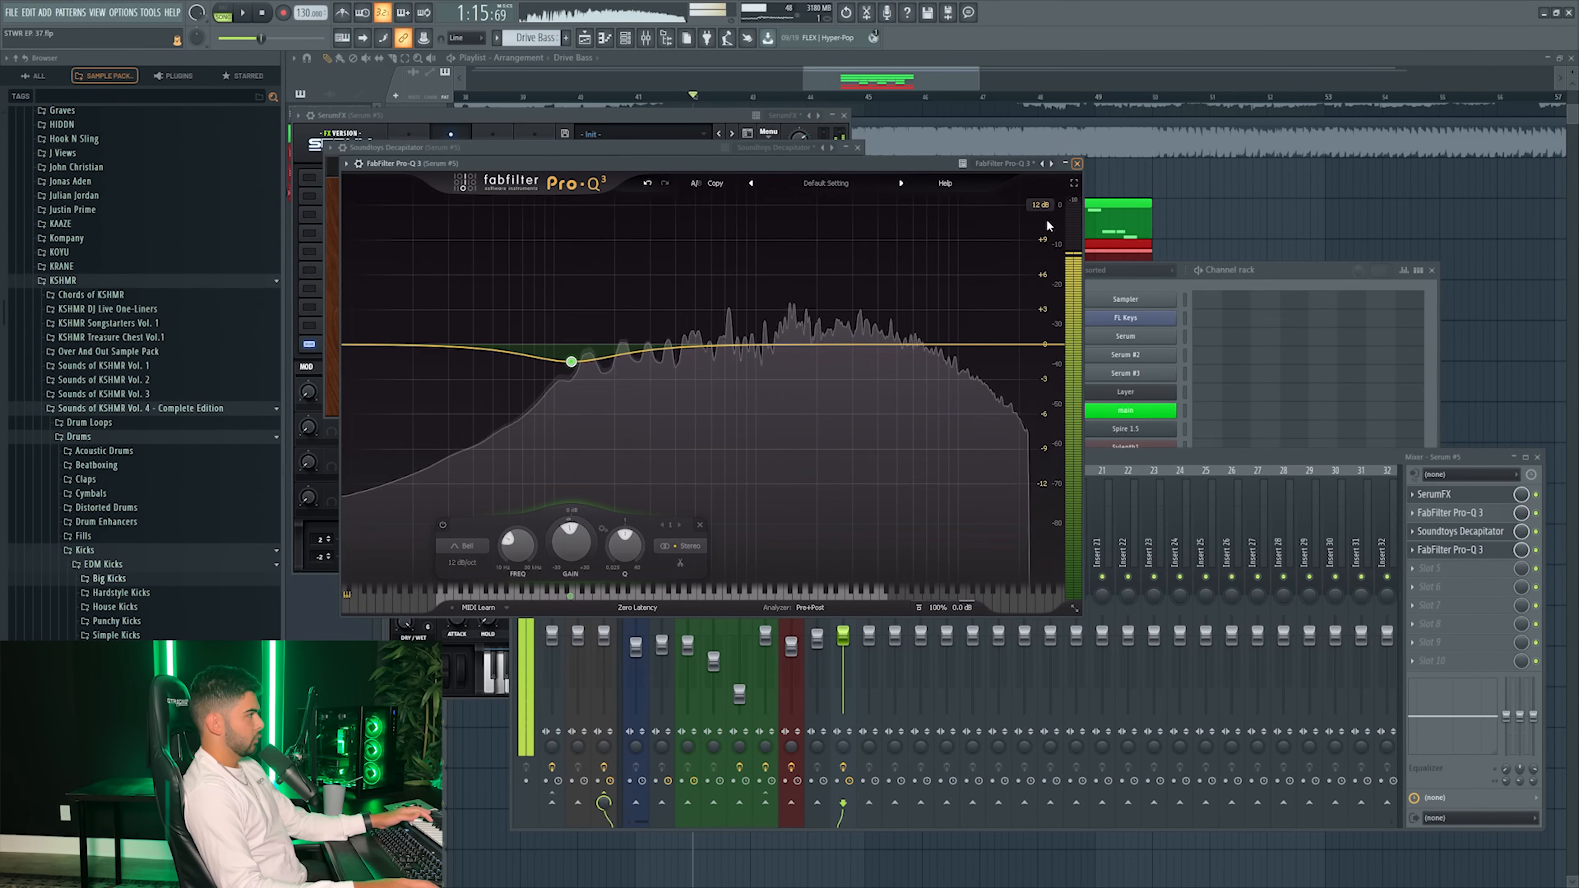
- Add a second band at about 2749 Hz in the last Pro-Q 3, make it dynamic and audition it
click(1498, 550)
click(1503, 551)
click(844, 347)
right_click(844, 347)
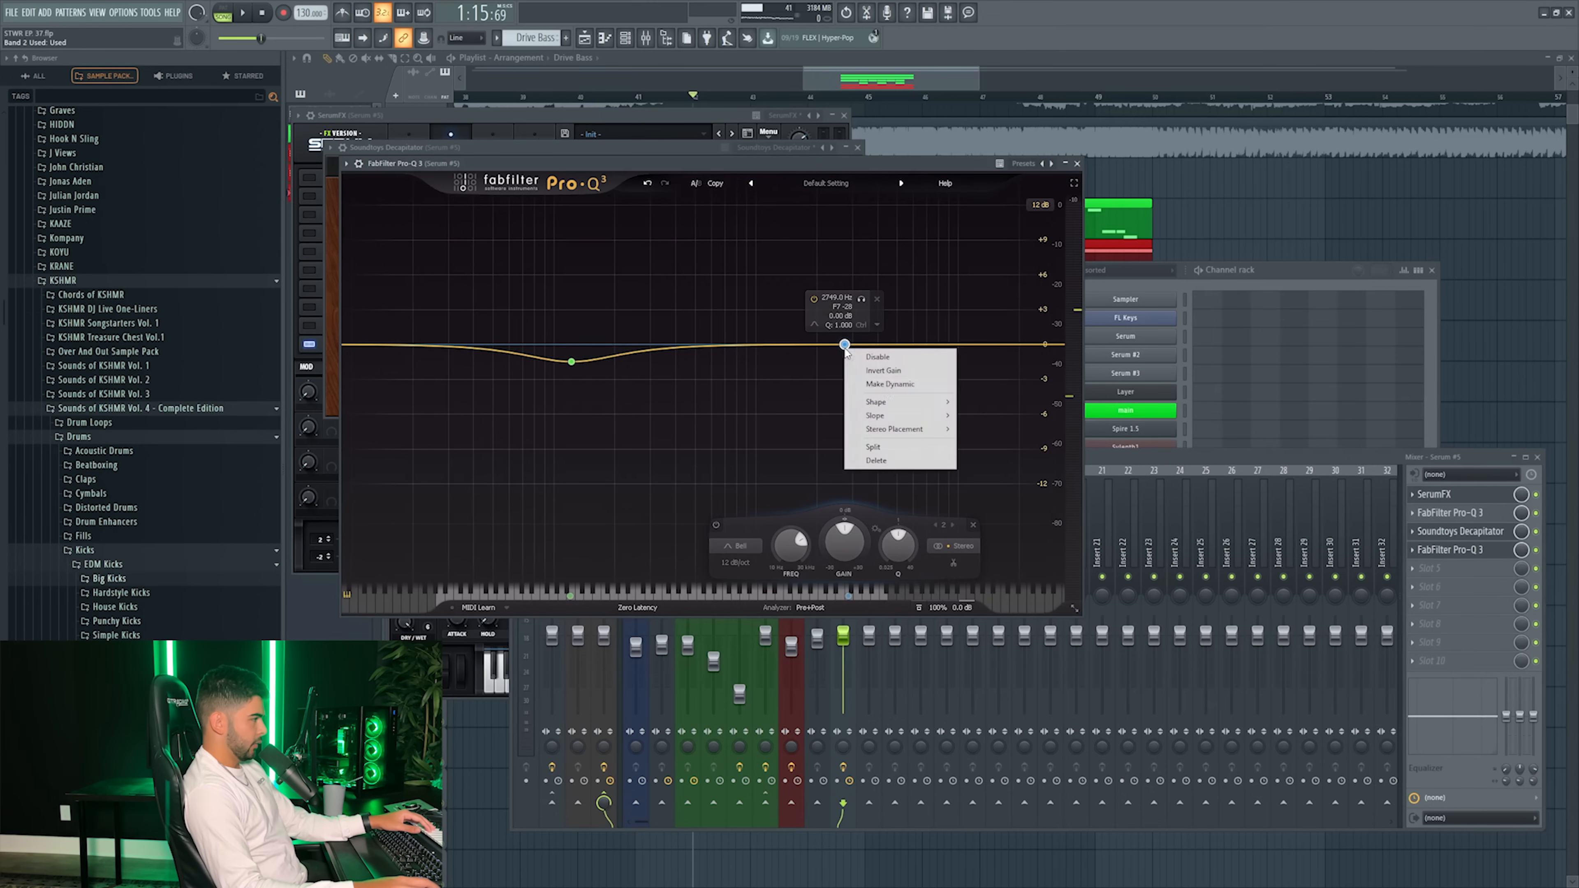
click(887, 385)
click(860, 299)
drag(860, 298, 870, 301)
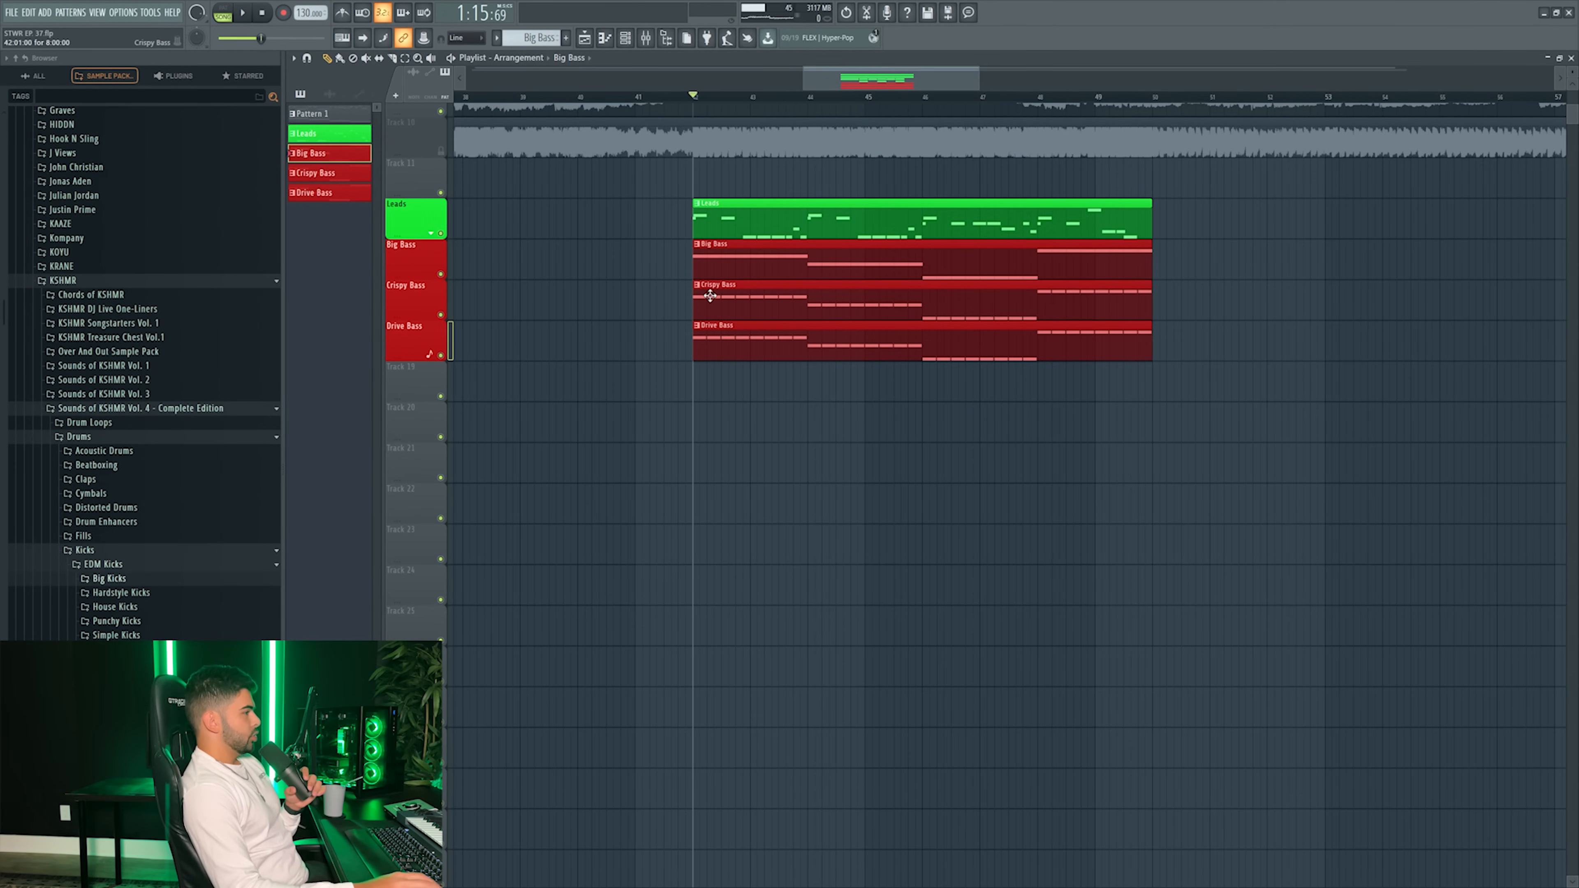
- Open the Crispy Bass clip in the piano roll and examine its repeated bass notes
double_click(710, 296)
scroll(1041, 95, down, 5)
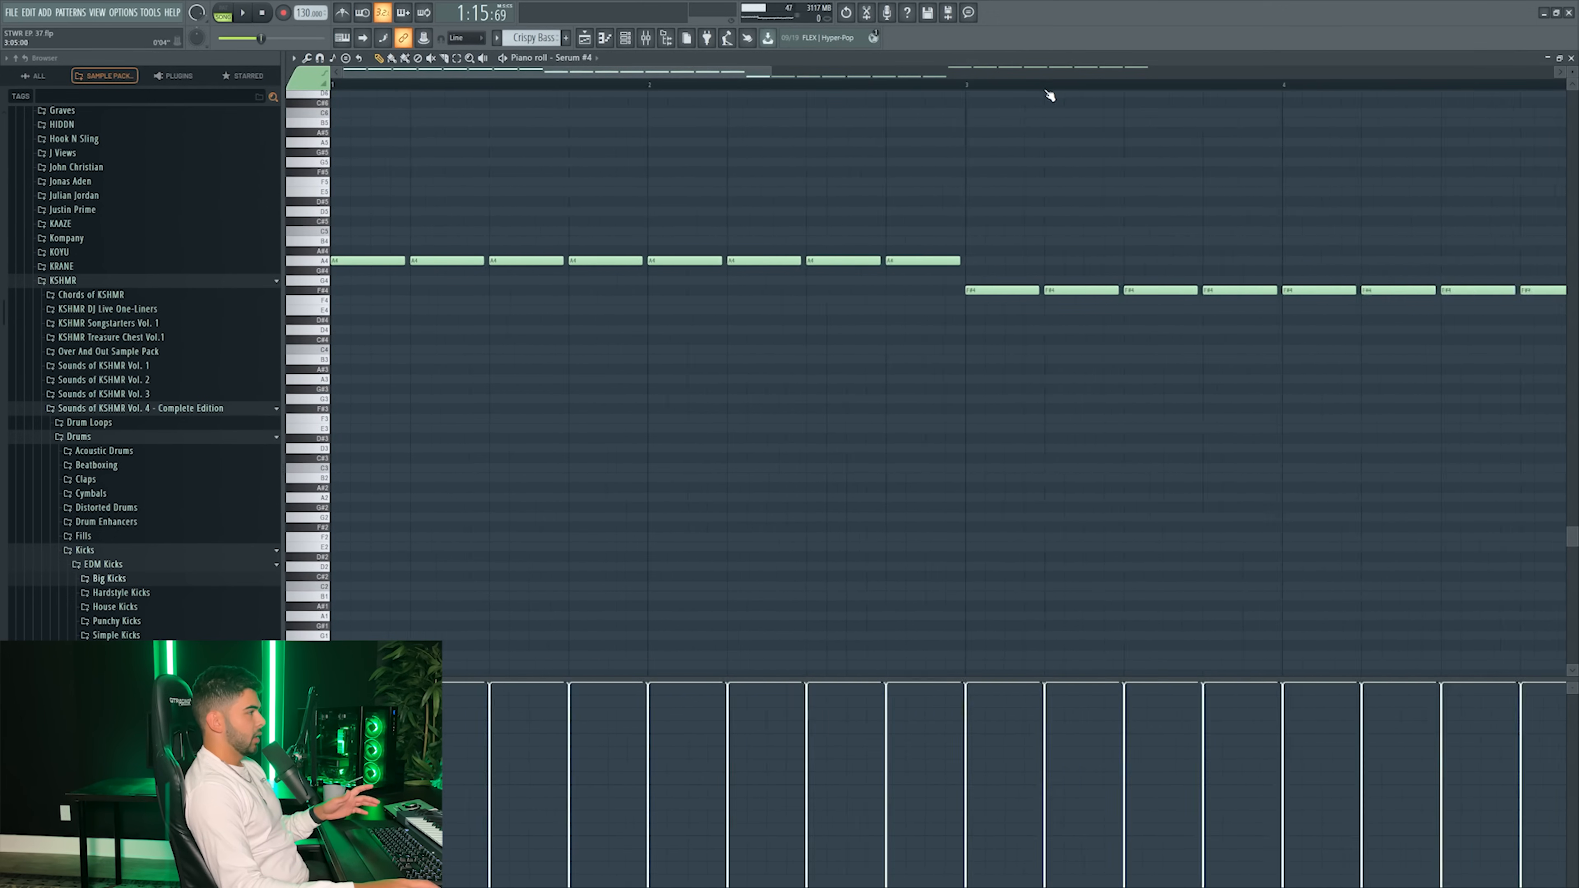
scroll(934, 247, up, 3)
scroll(804, 86, down, 4)
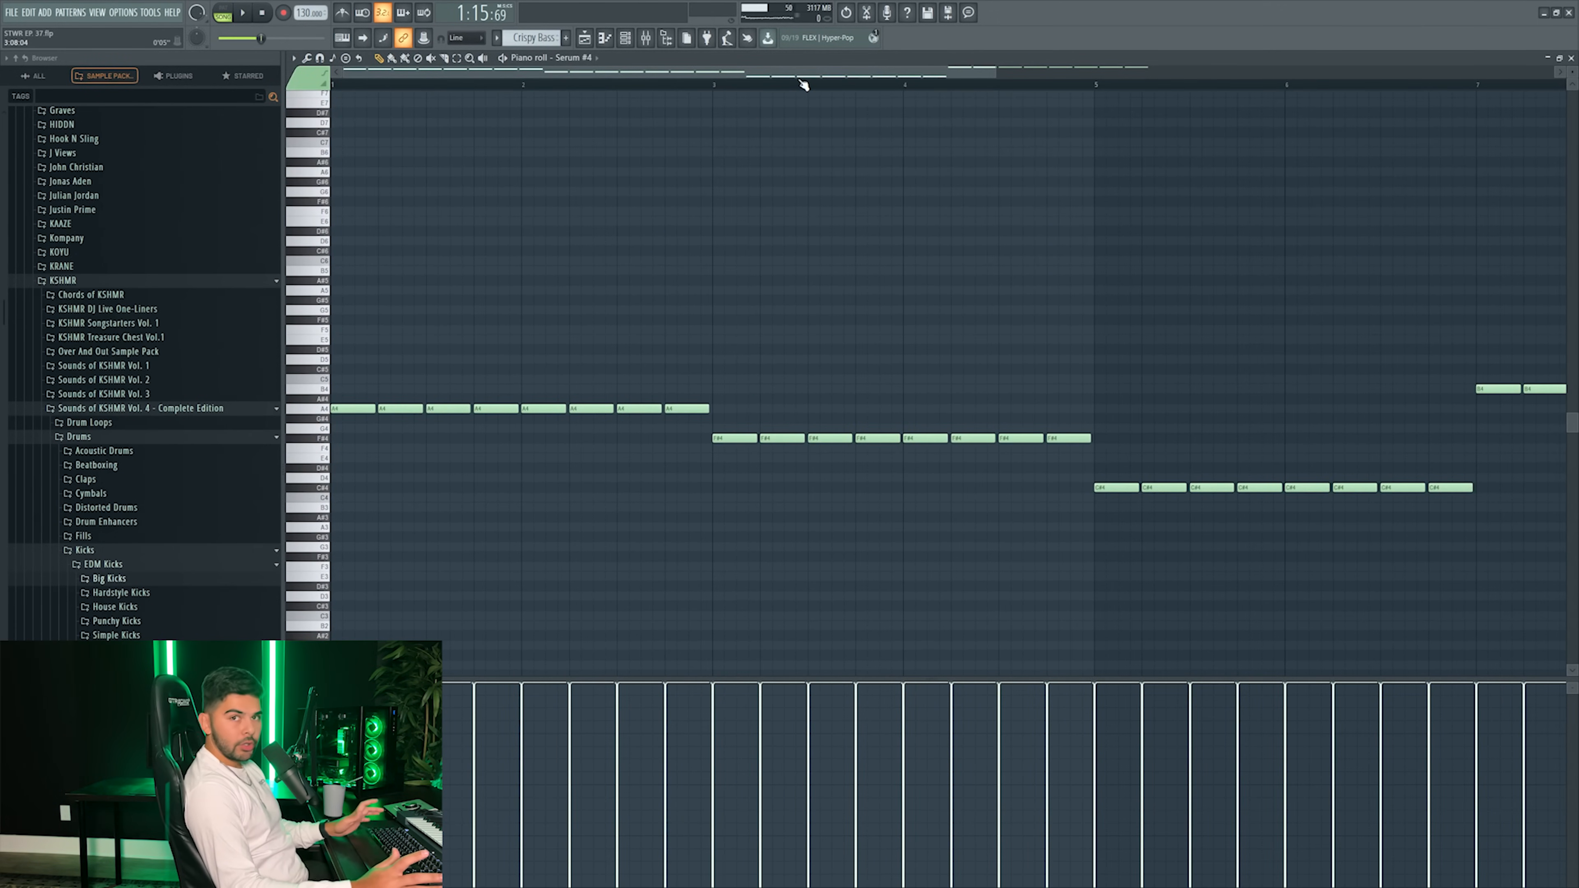
- Raise the last note of the first chord's bassline by one octave in the Crispy Bass and Drive Bass clips and play it back
scroll(783, 85, down, 1)
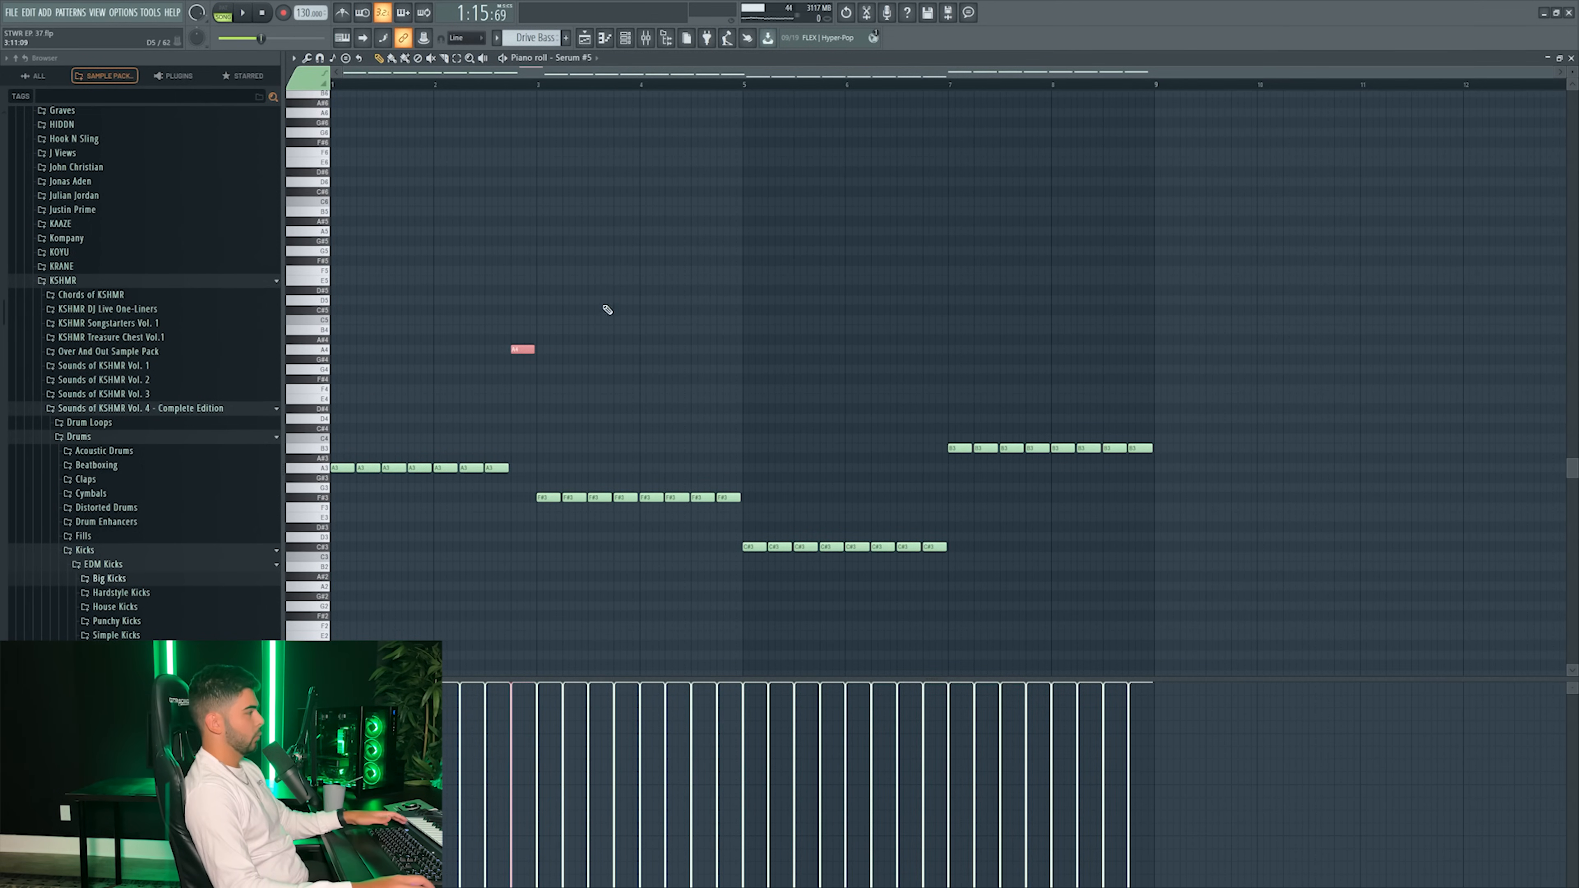
key(F5)
key(space)
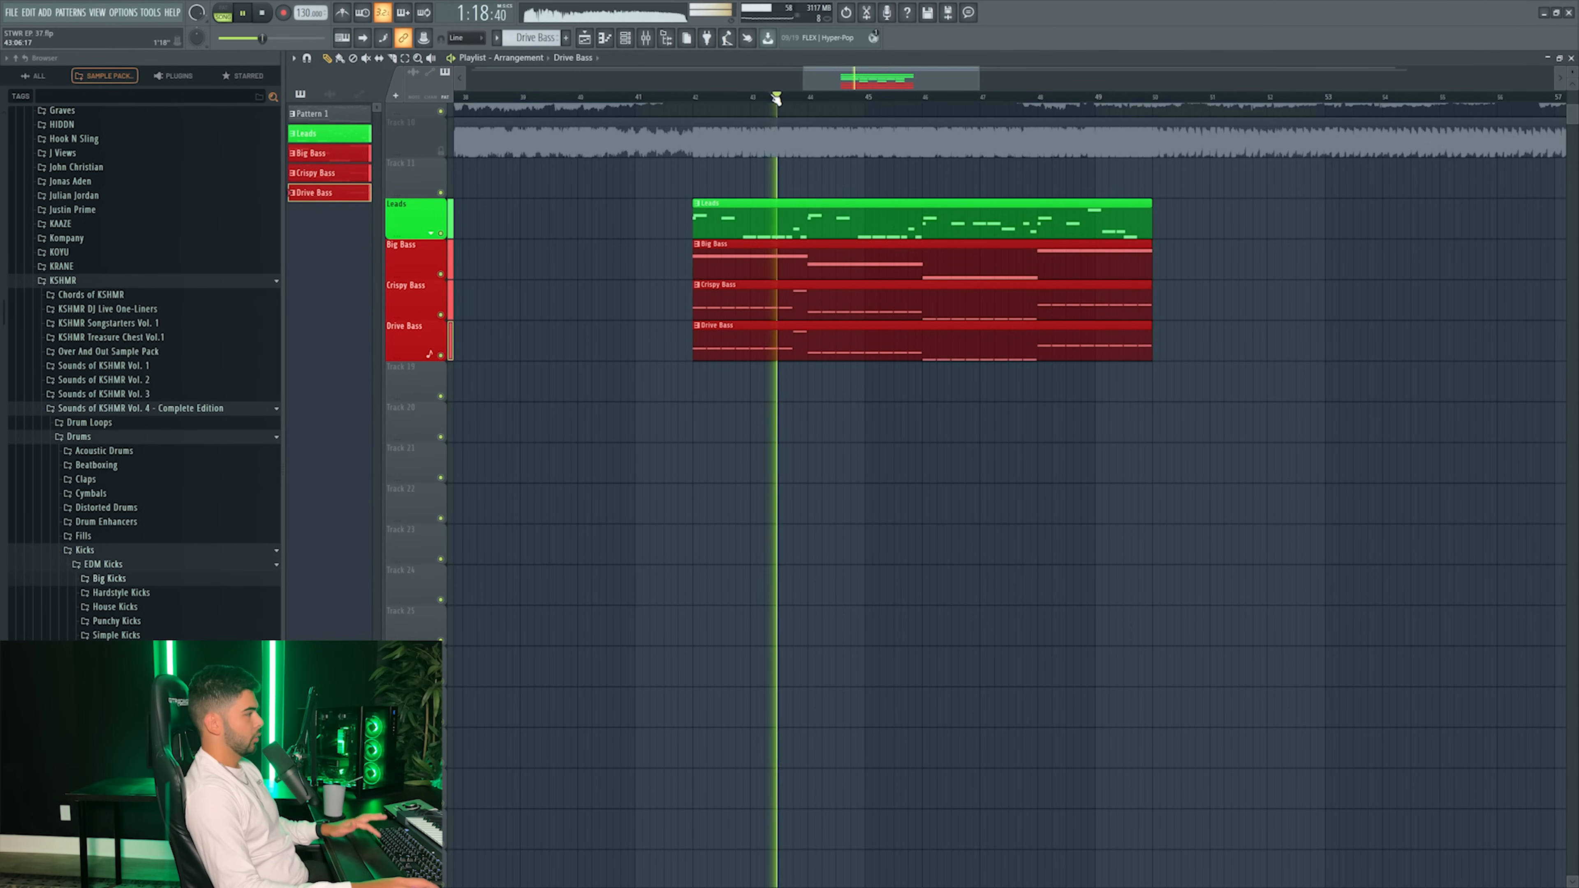
key(space)
- Raise the last F# note of the second bass group by one octave in both Crispy Bass and Drive Bass, checking it in playback
double_click(814, 310)
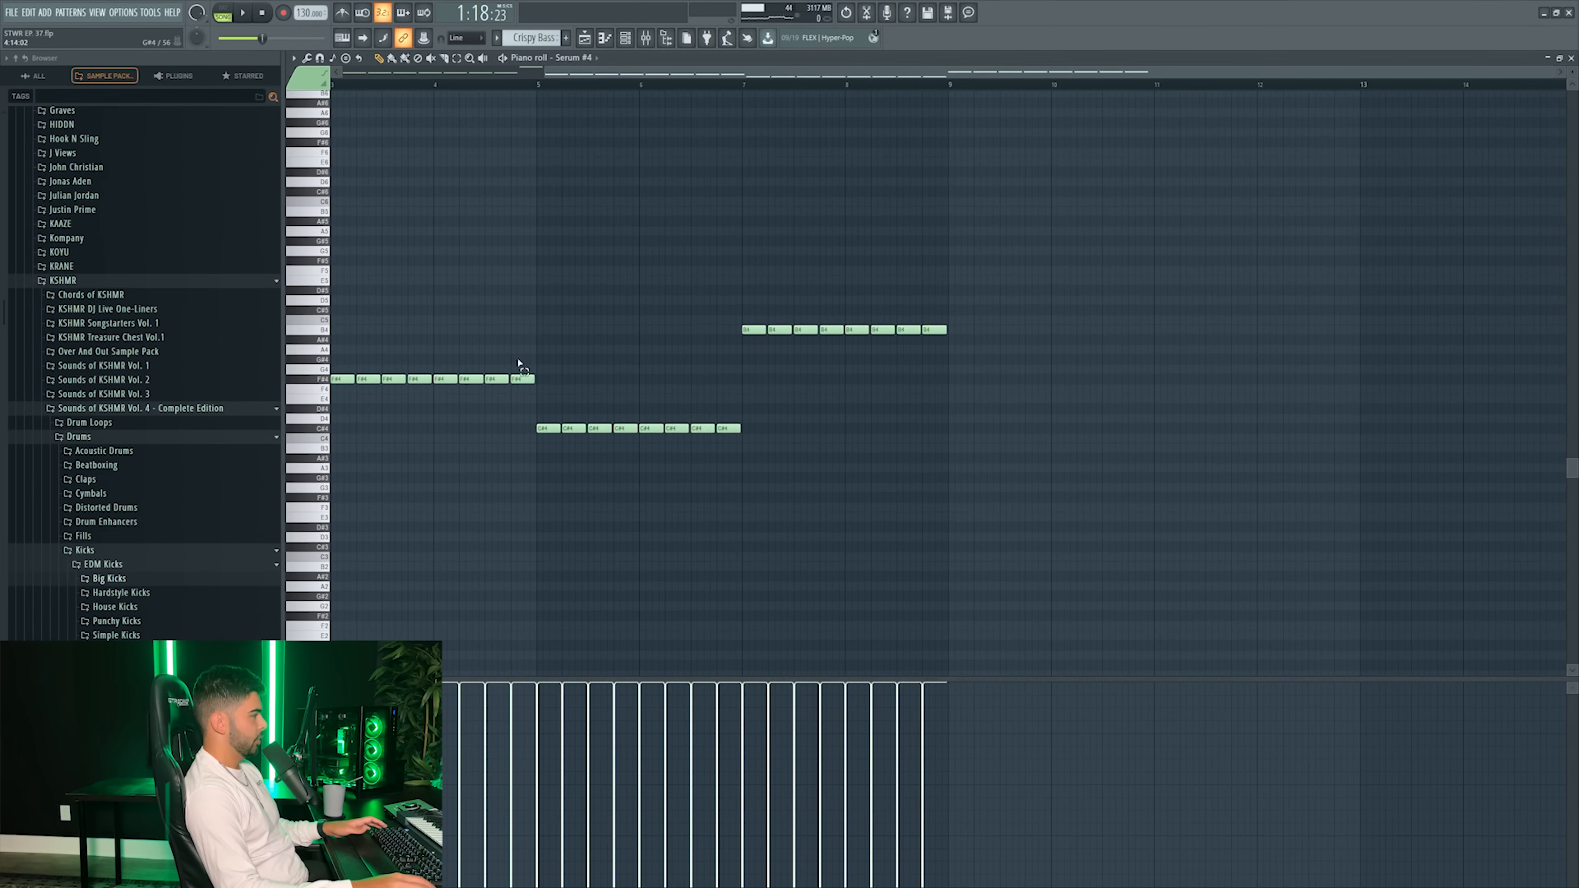
key(ctrl+Up)
key(F5)
double_click(825, 357)
key(space)
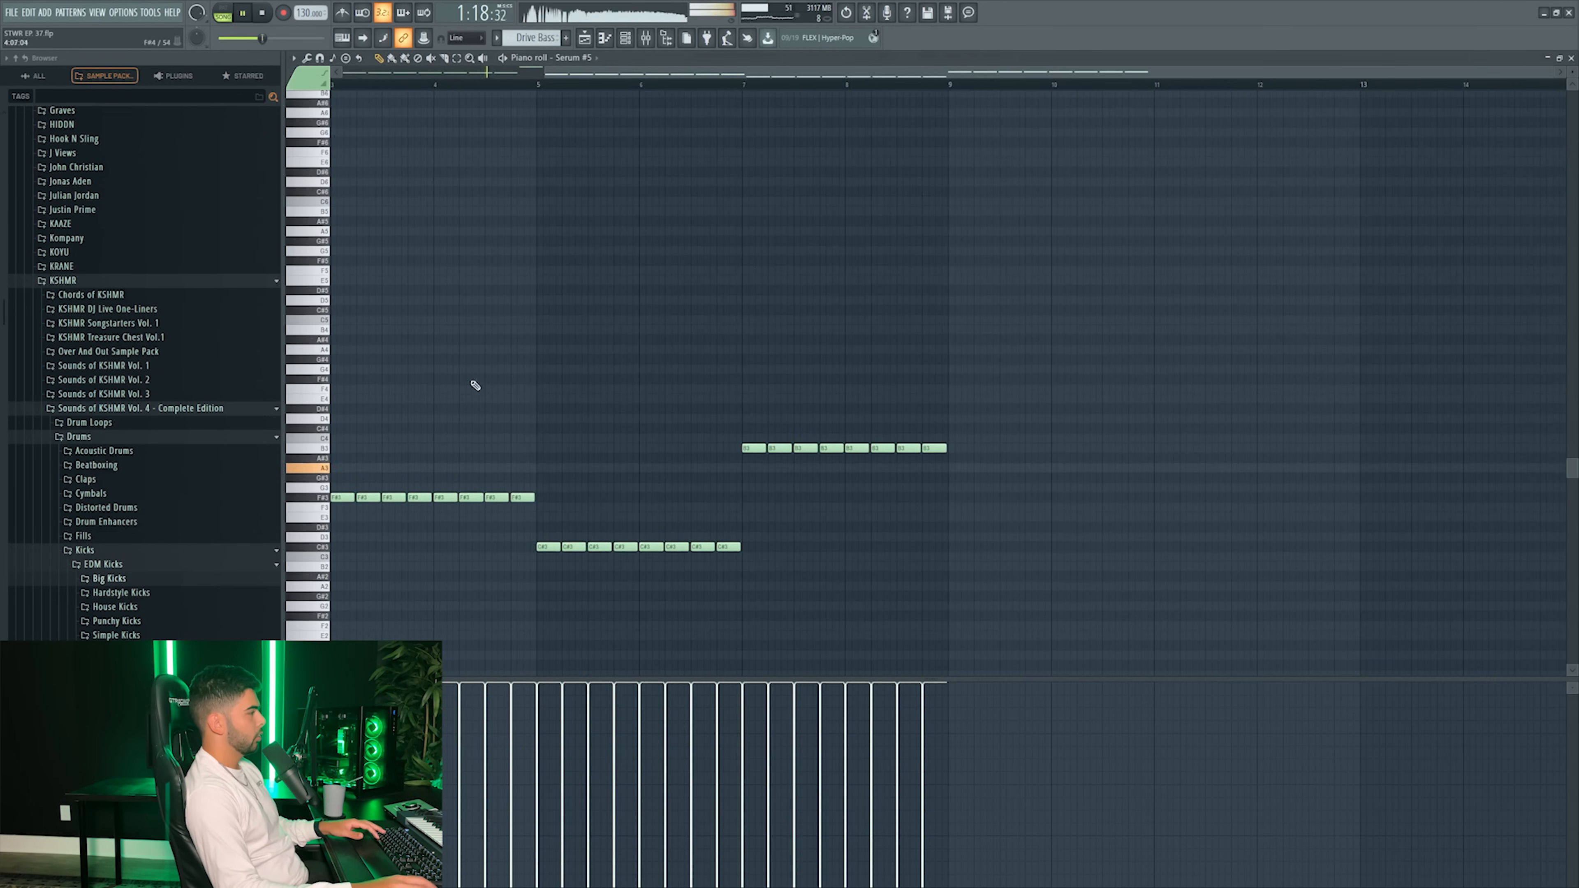
key(ctrl+Up)
key(F5)
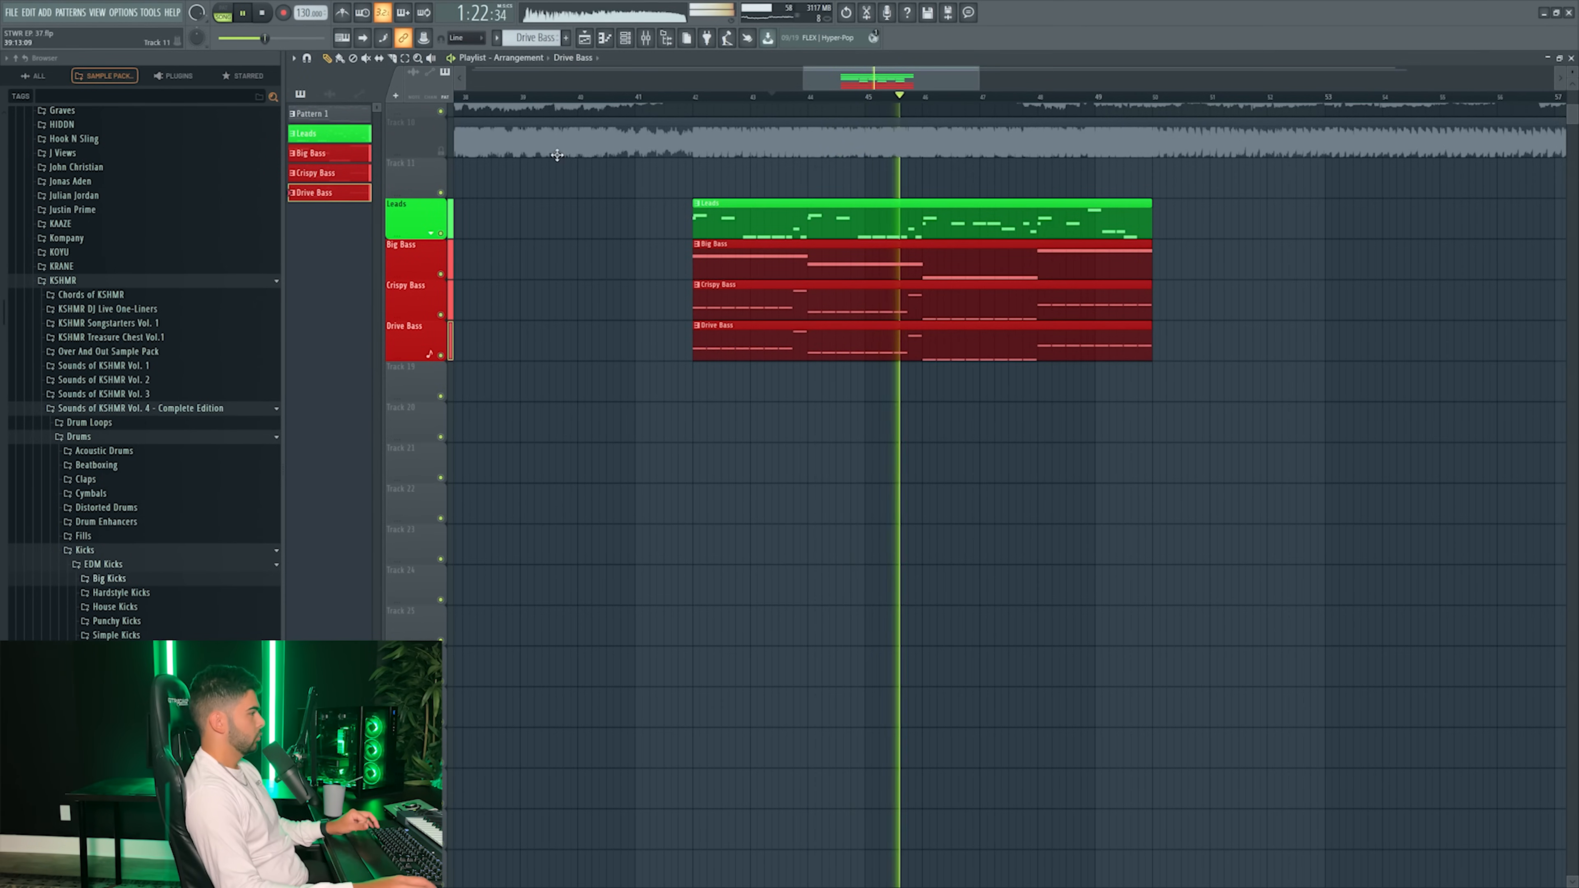
- Add Kickstart 2 to the first effect slot of the Top Bass GRP mixer track and audition the ducking
key(F9)
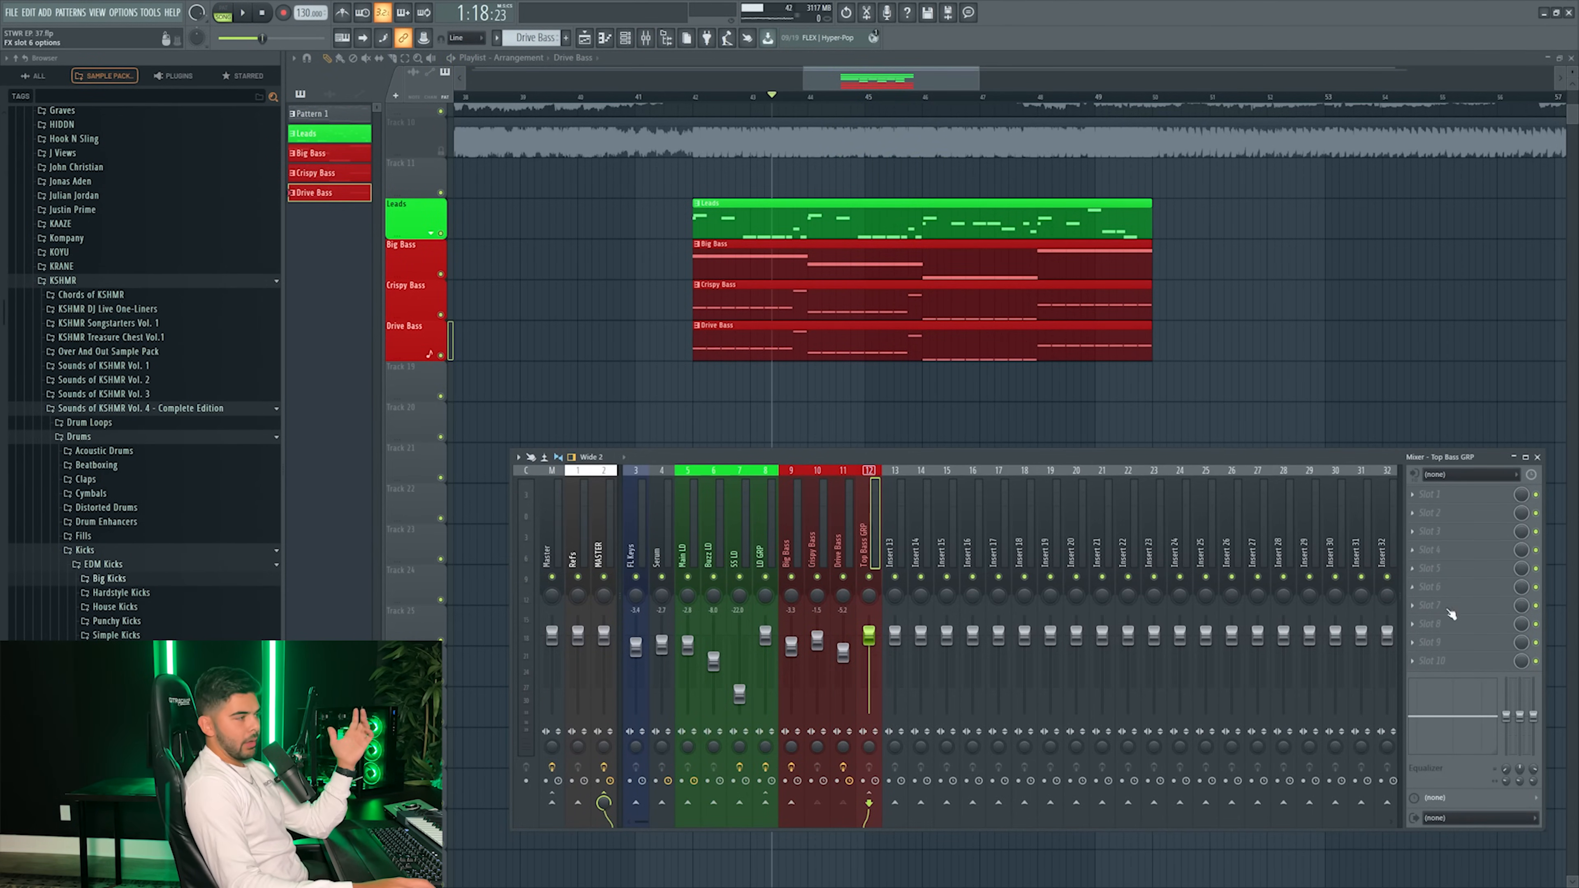
click(1429, 496)
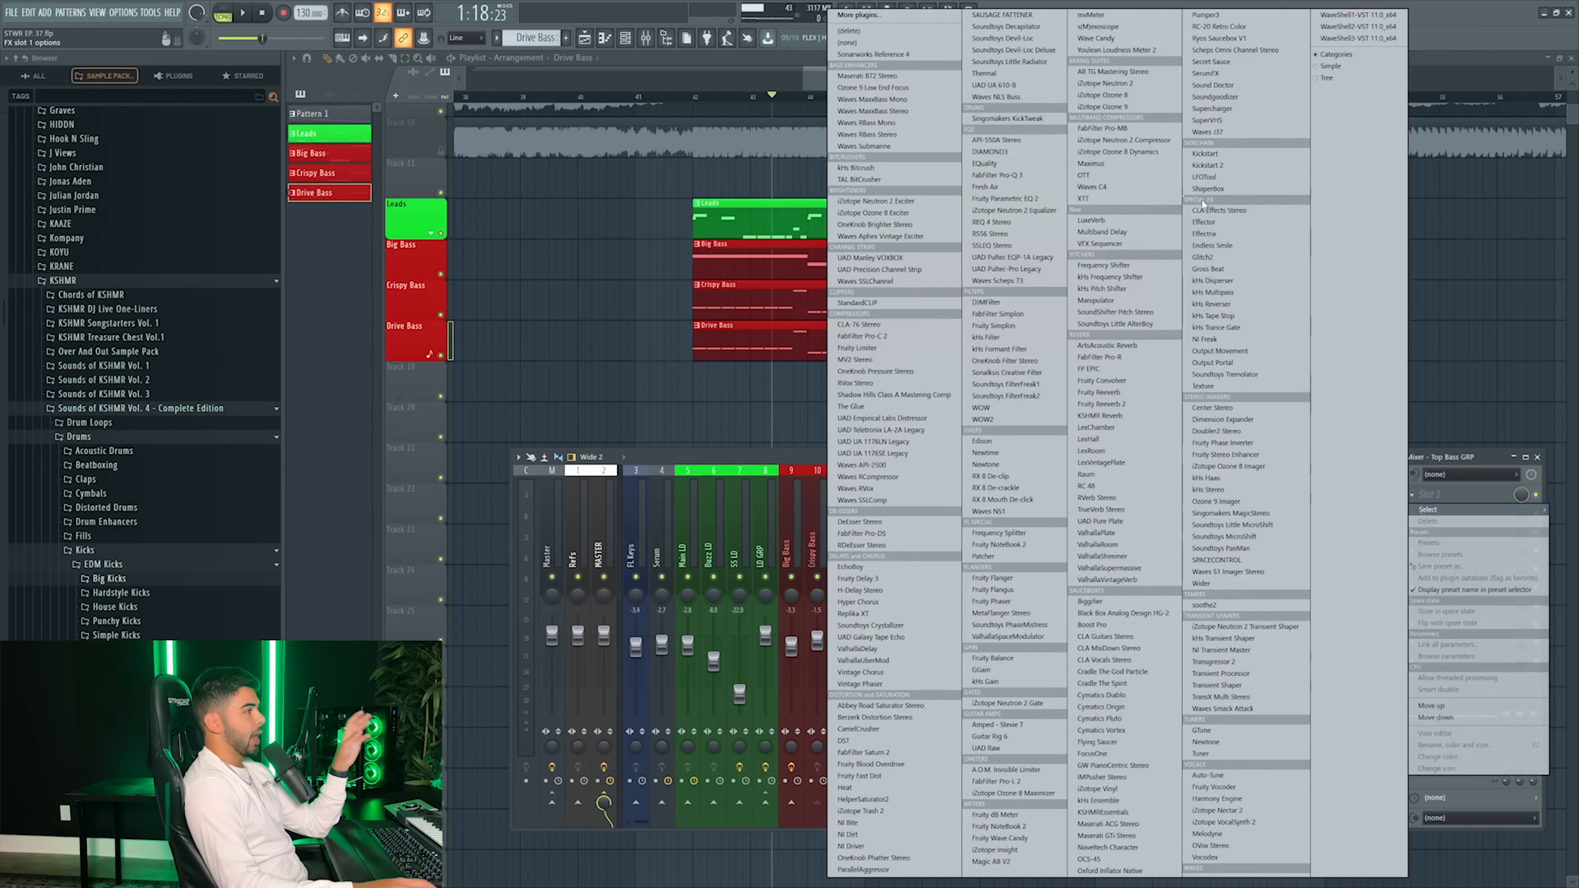
click(1209, 165)
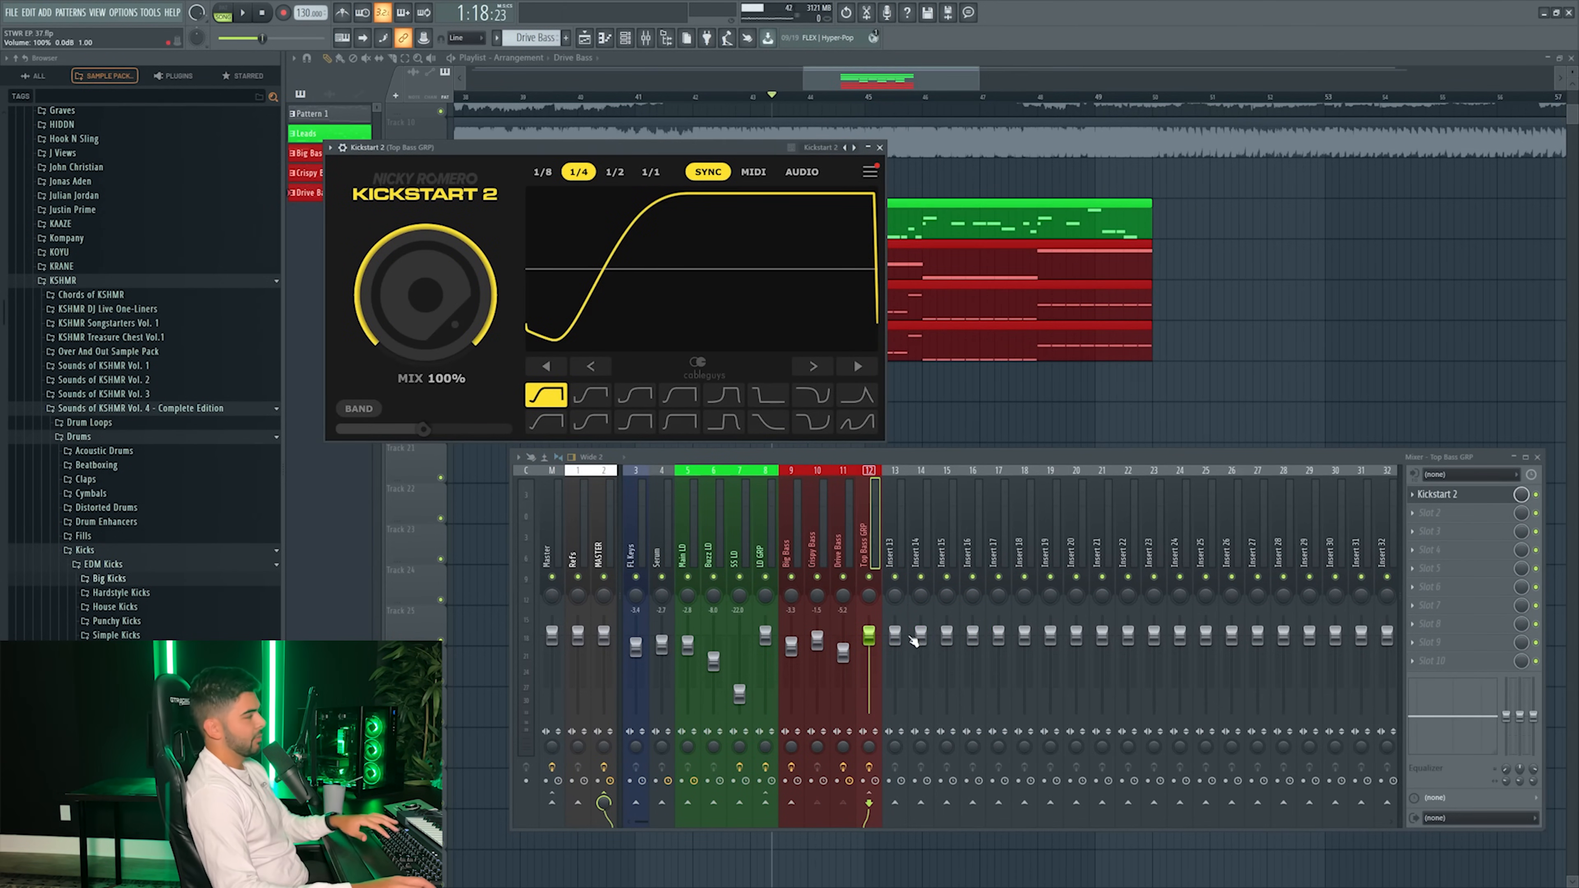
key(space)
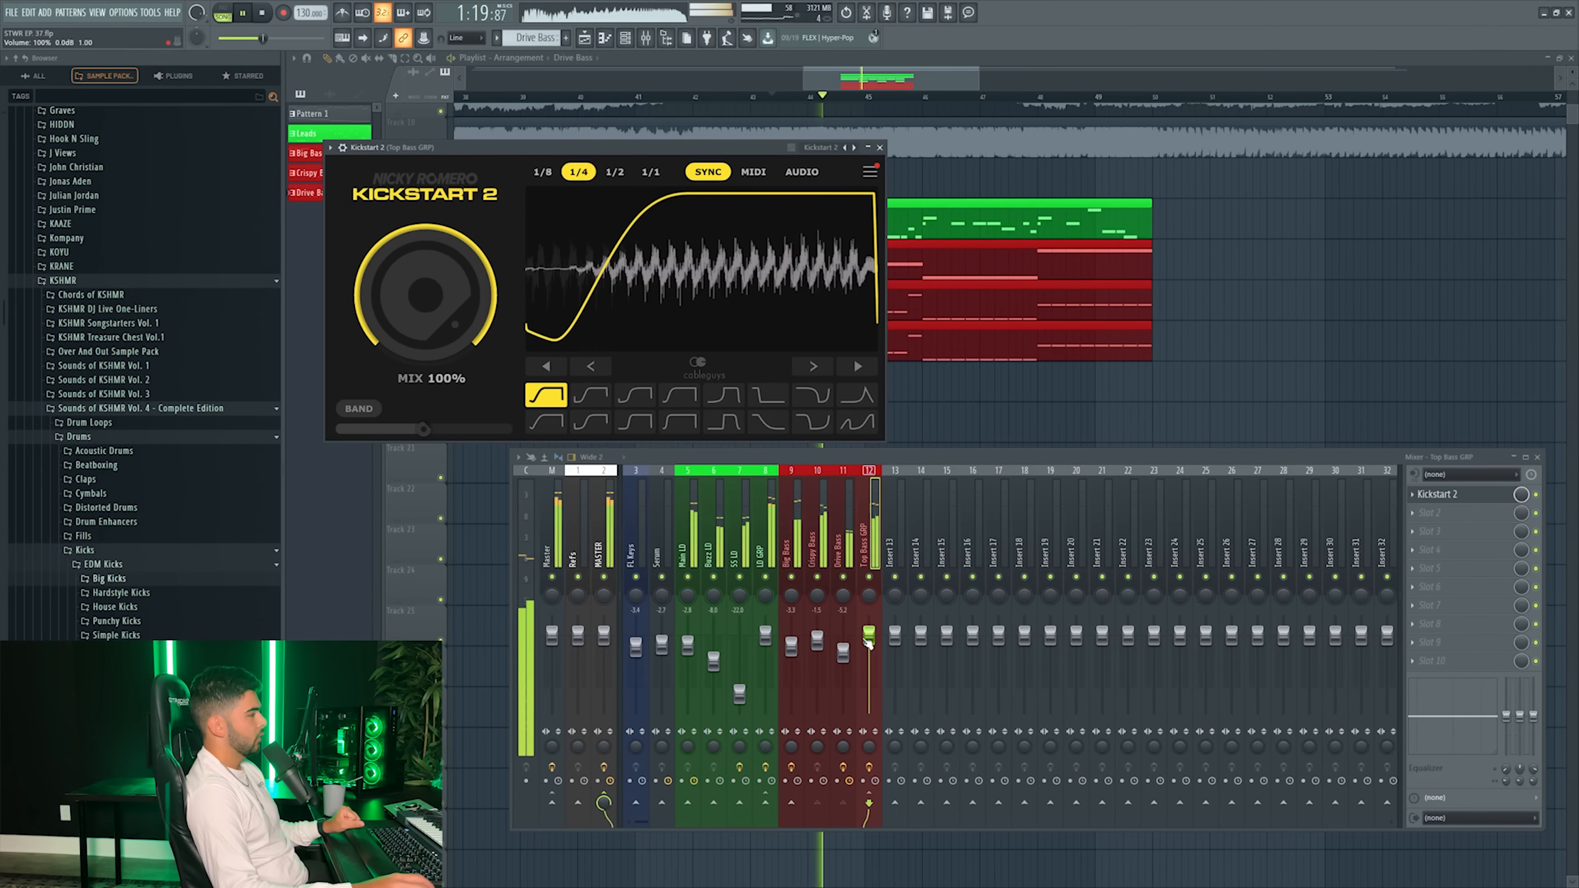
click(879, 148)
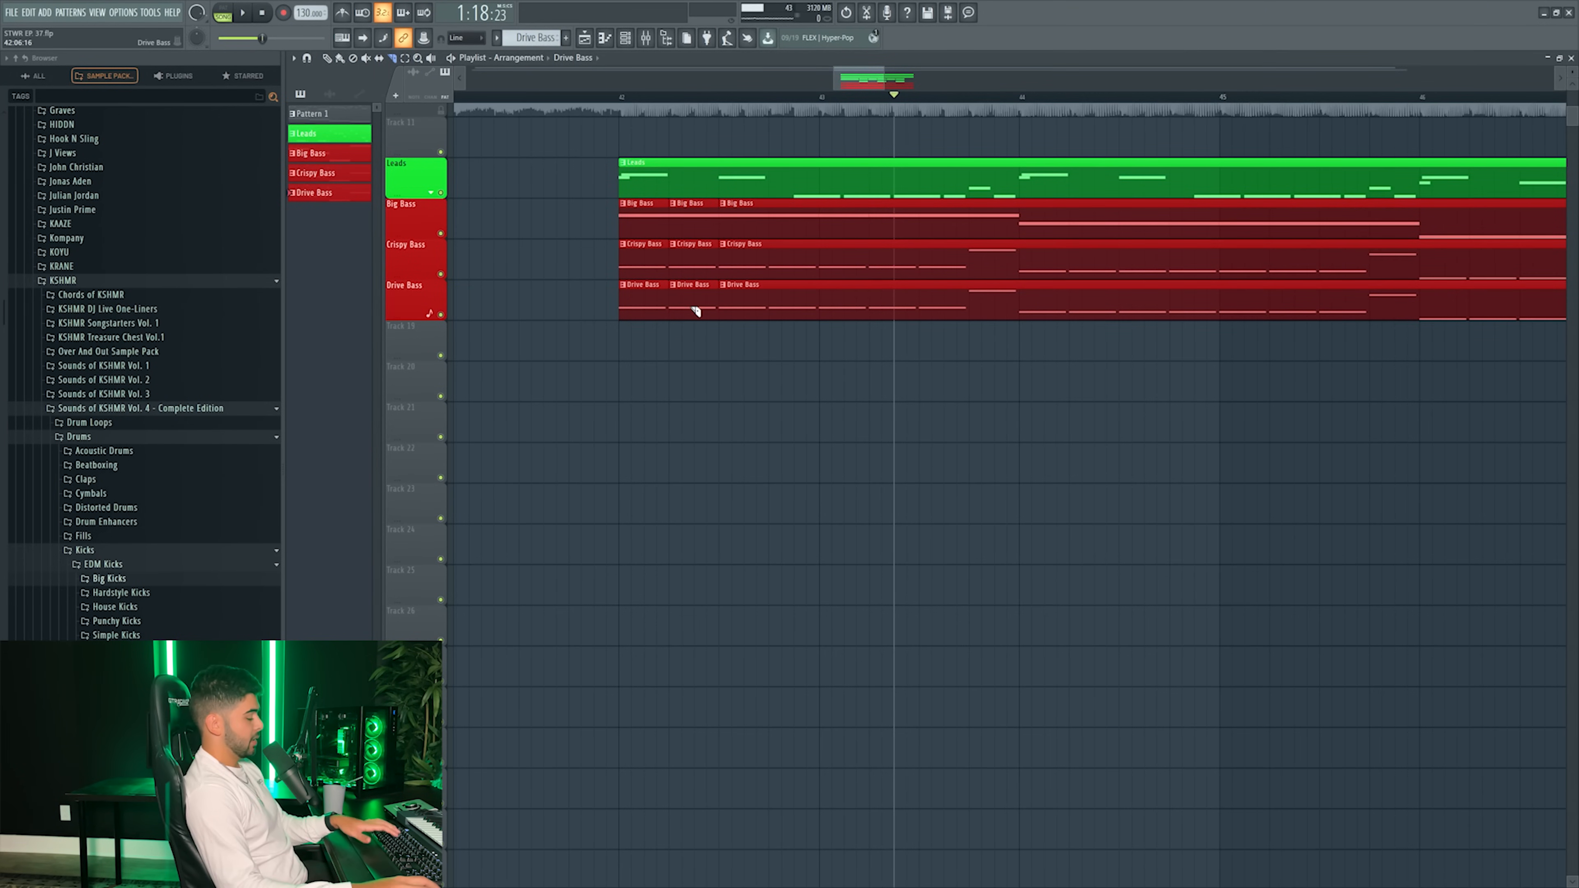
- Slice the Big, Crispy and Drive Bass clips and delete the pieces on beats two and four of bar 42, auditioning the gaps
click(595, 96)
key(space)
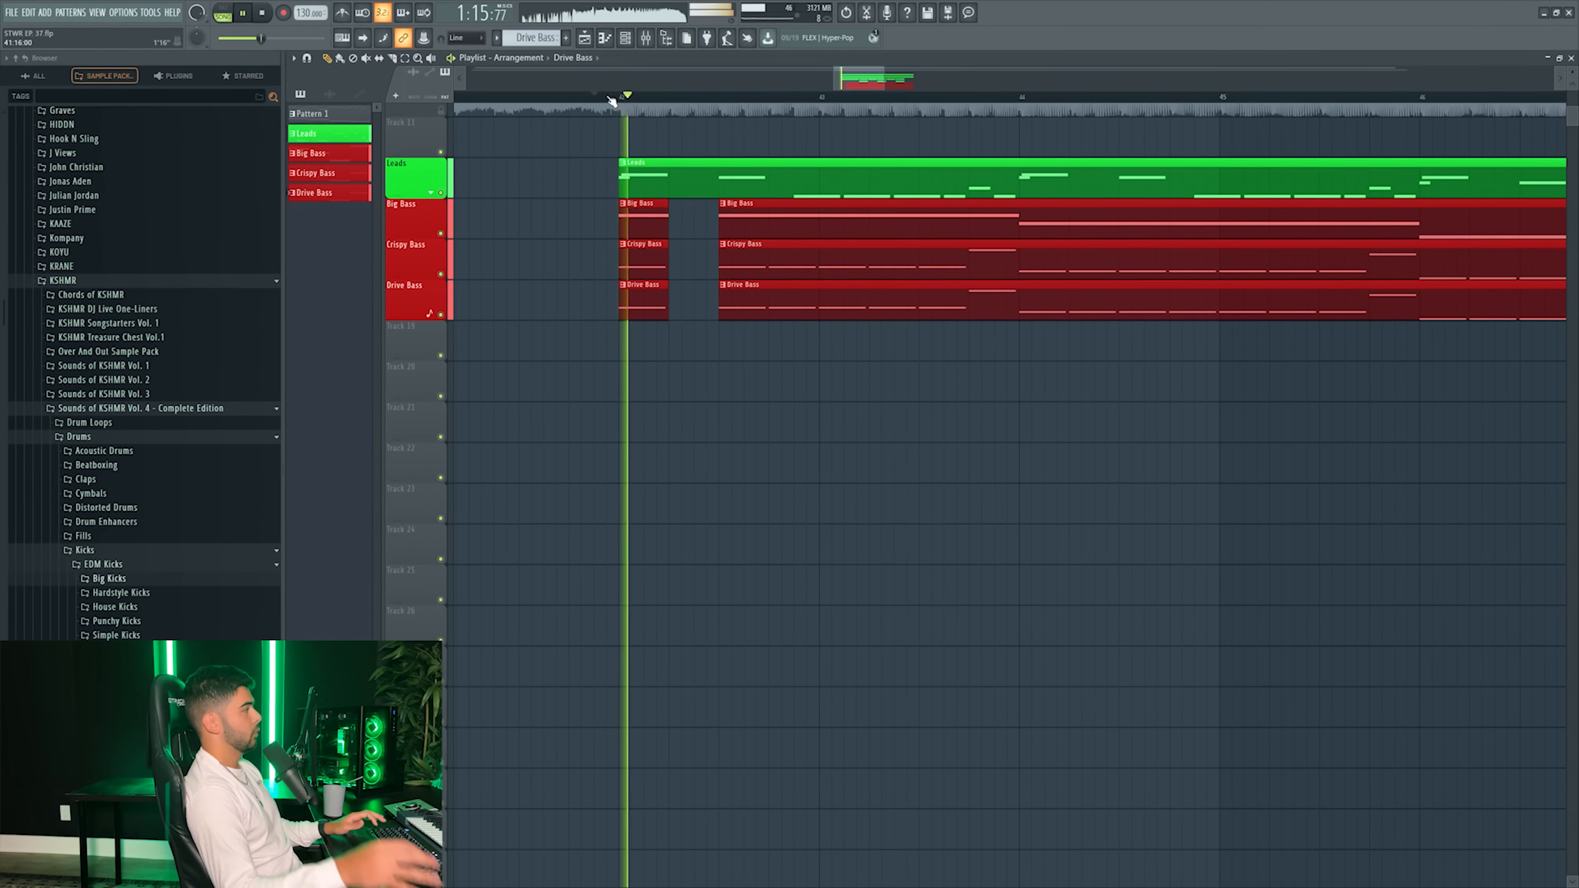
key(space)
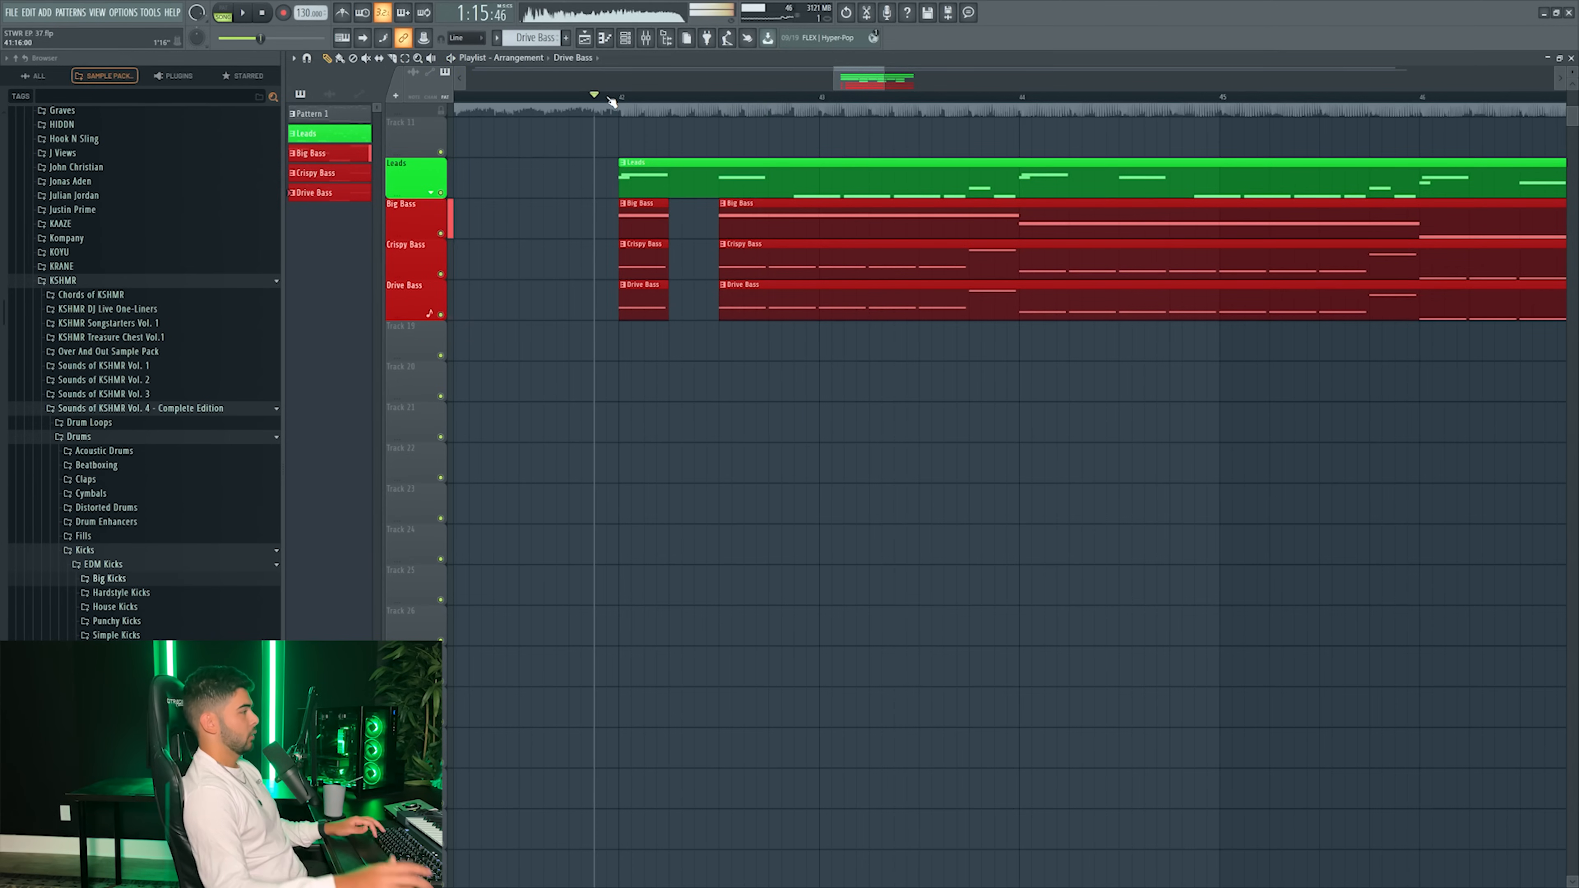
key(c)
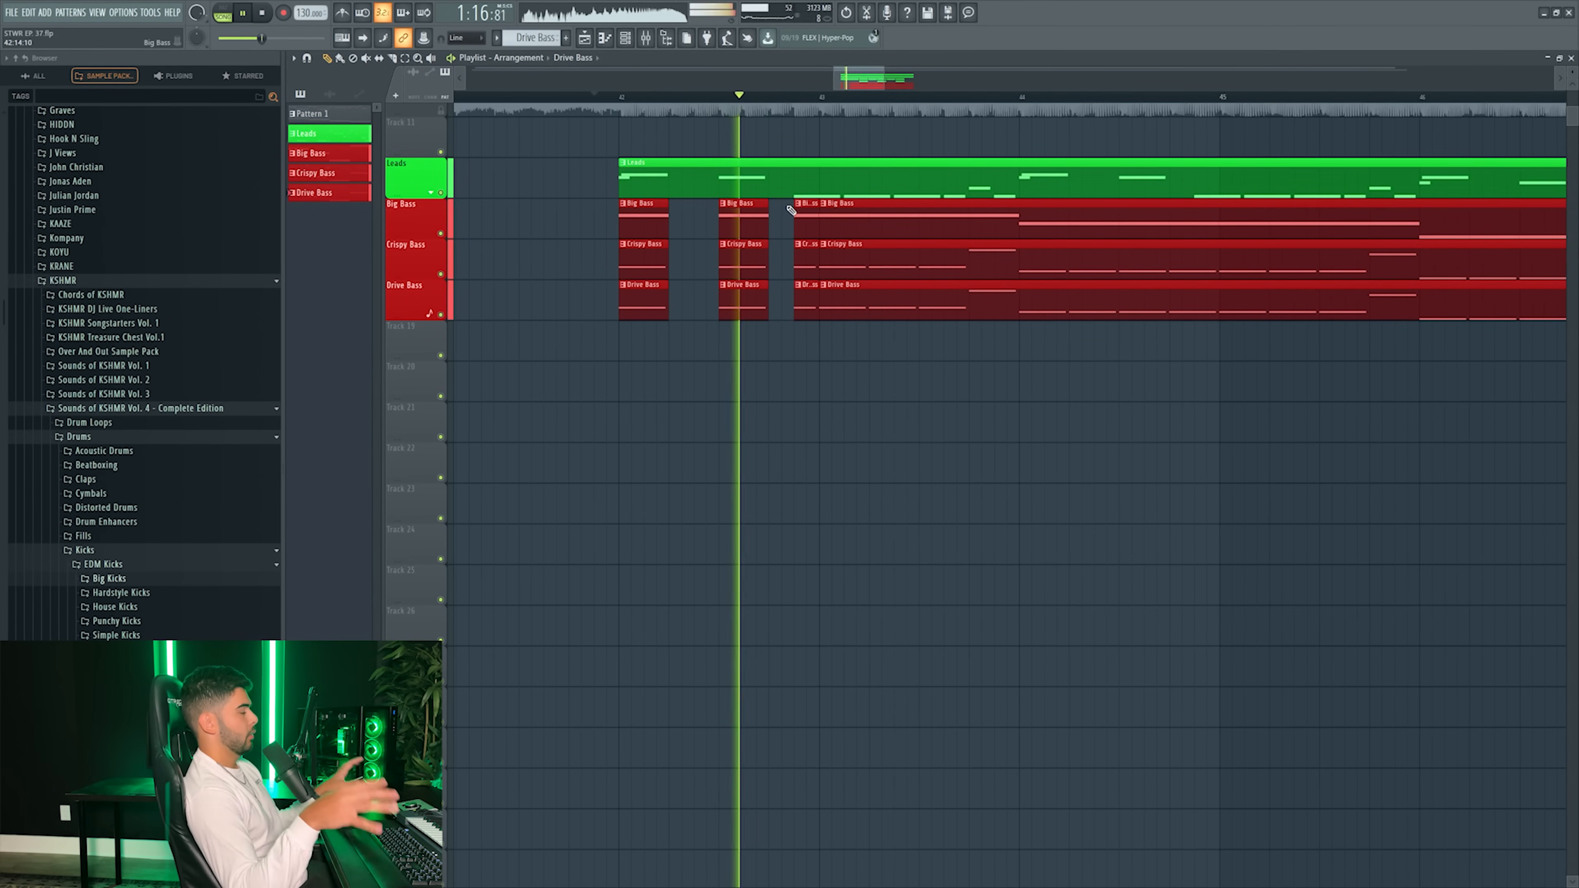
key(space)
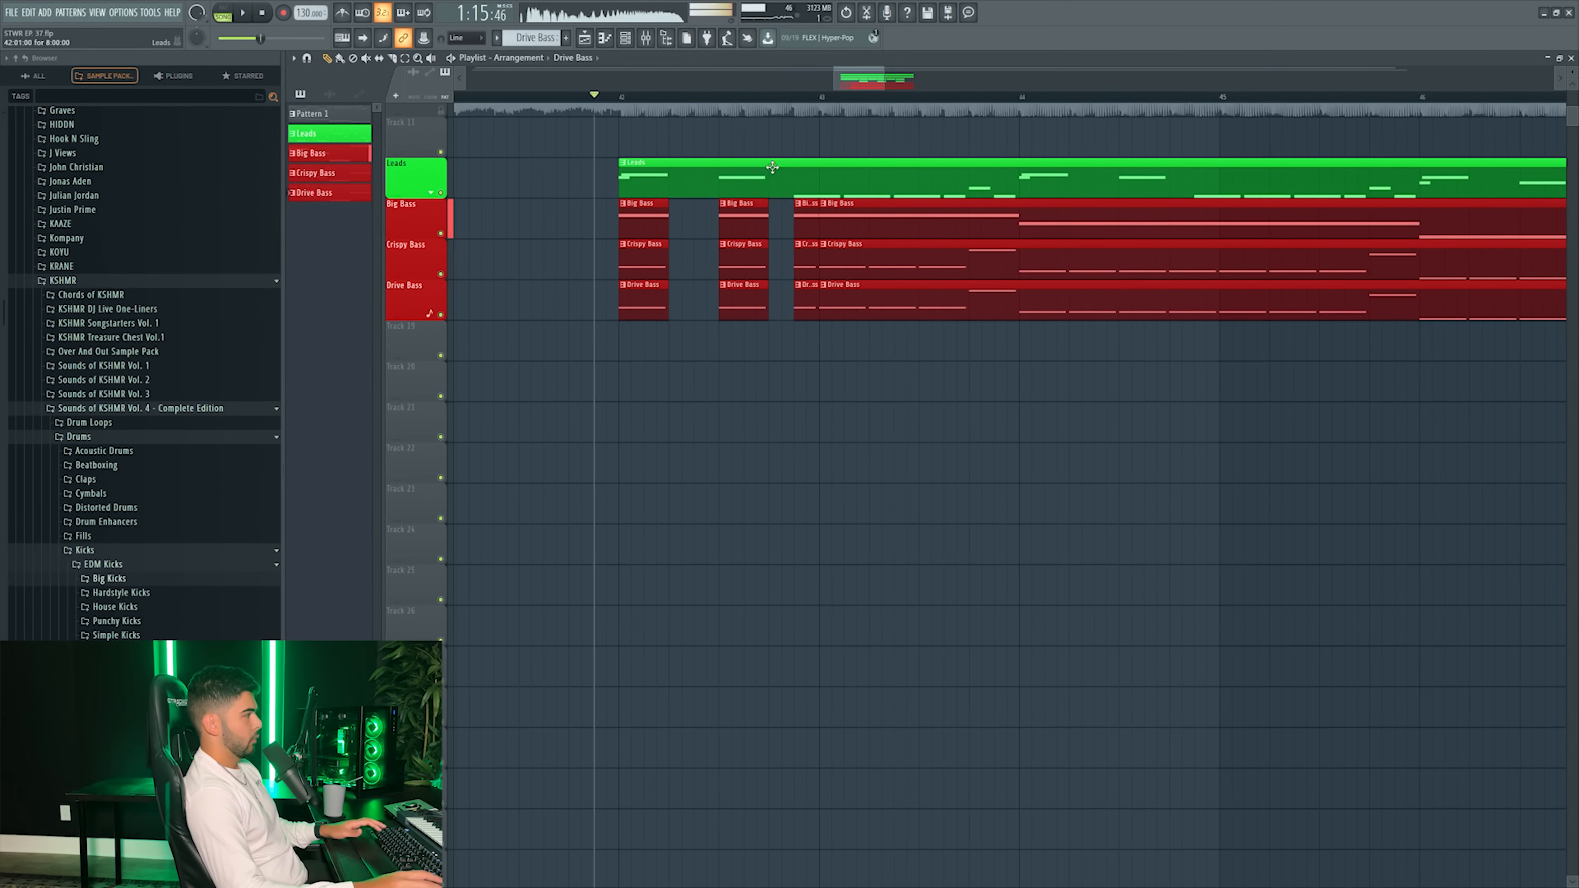
right_click(814, 251)
key(space)
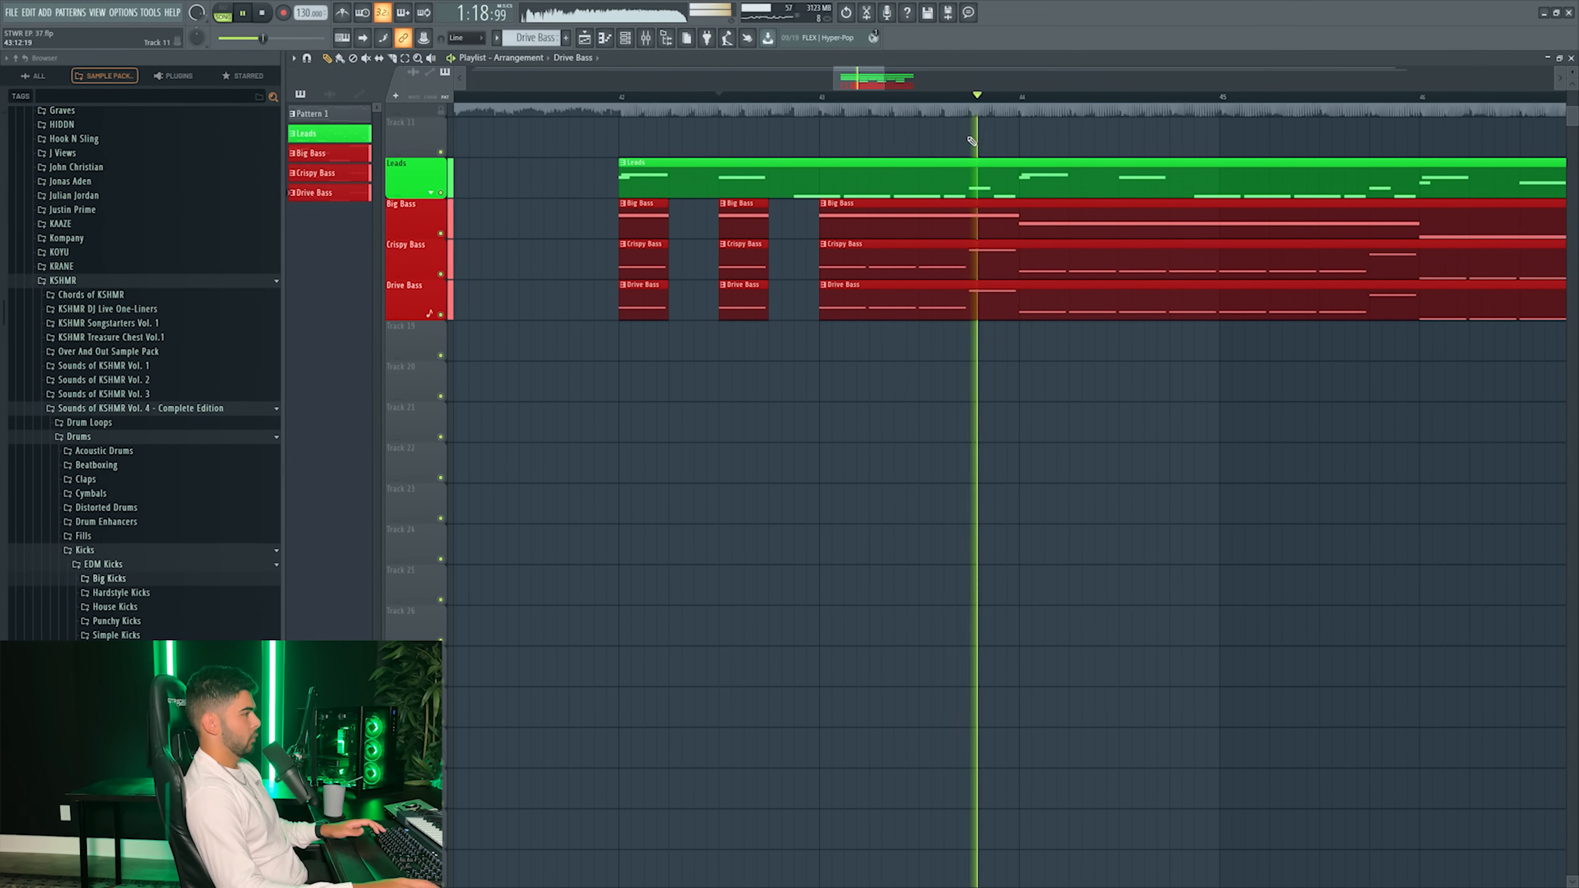
click(973, 96)
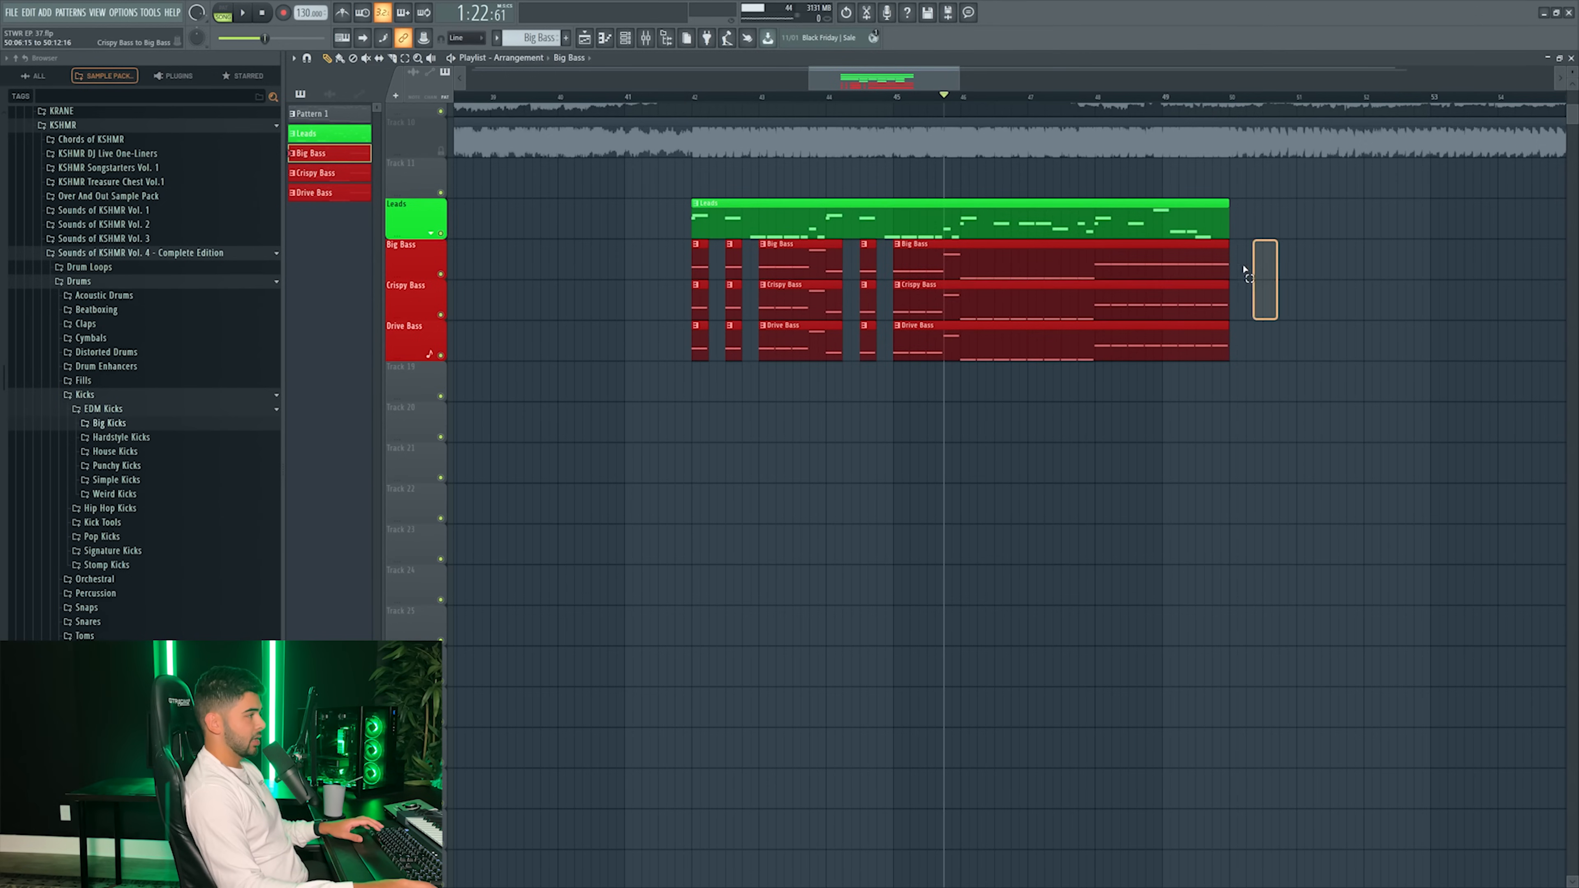
drag(1245, 274, 988, 294)
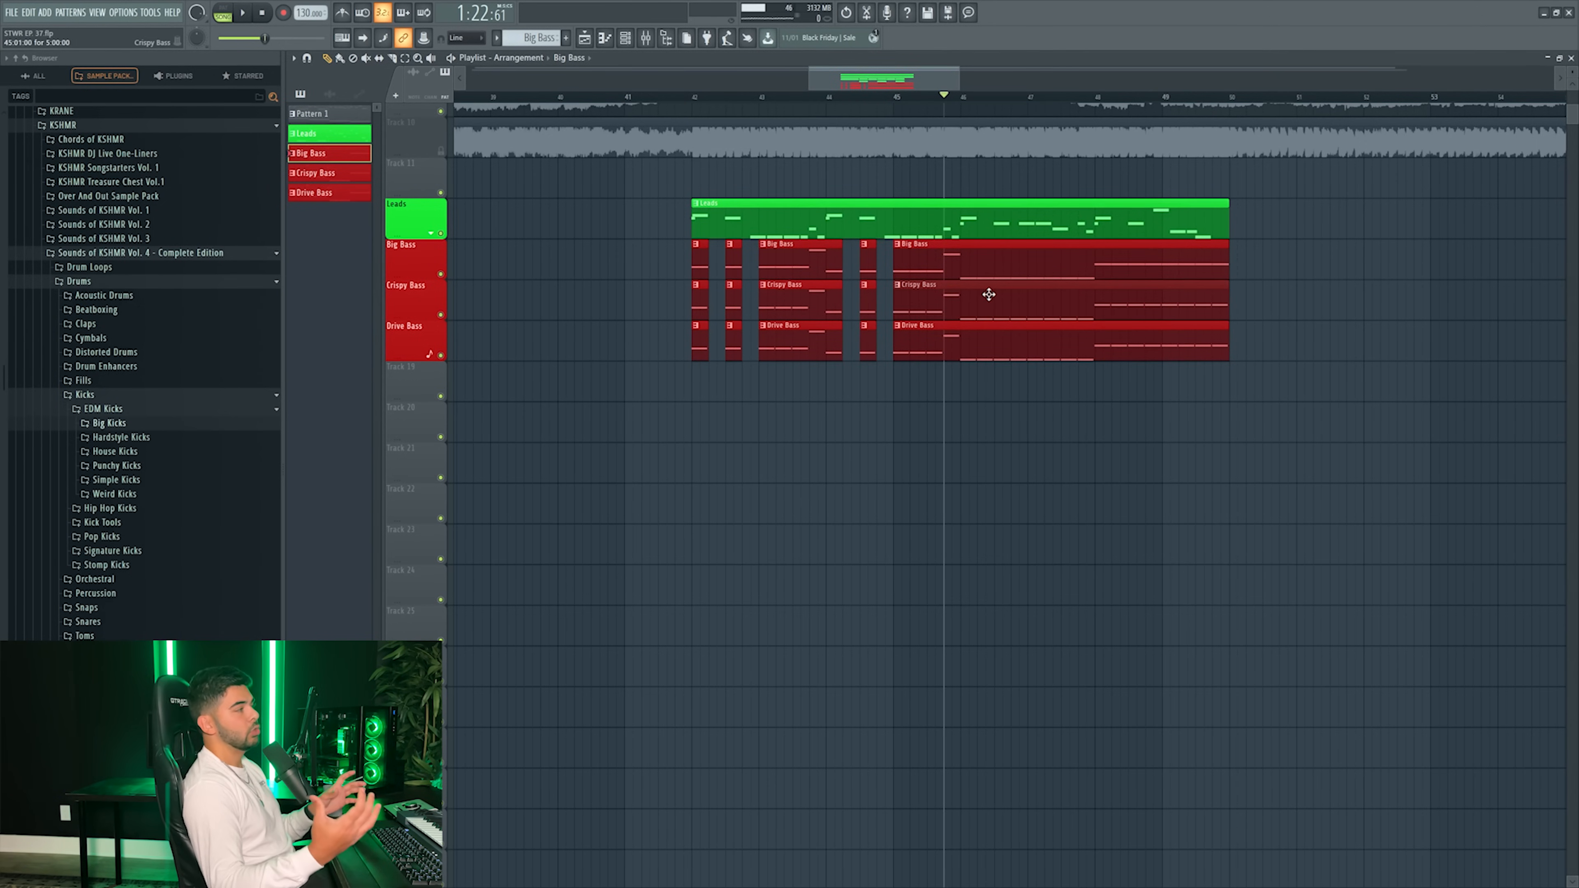
drag(644, 239, 947, 354)
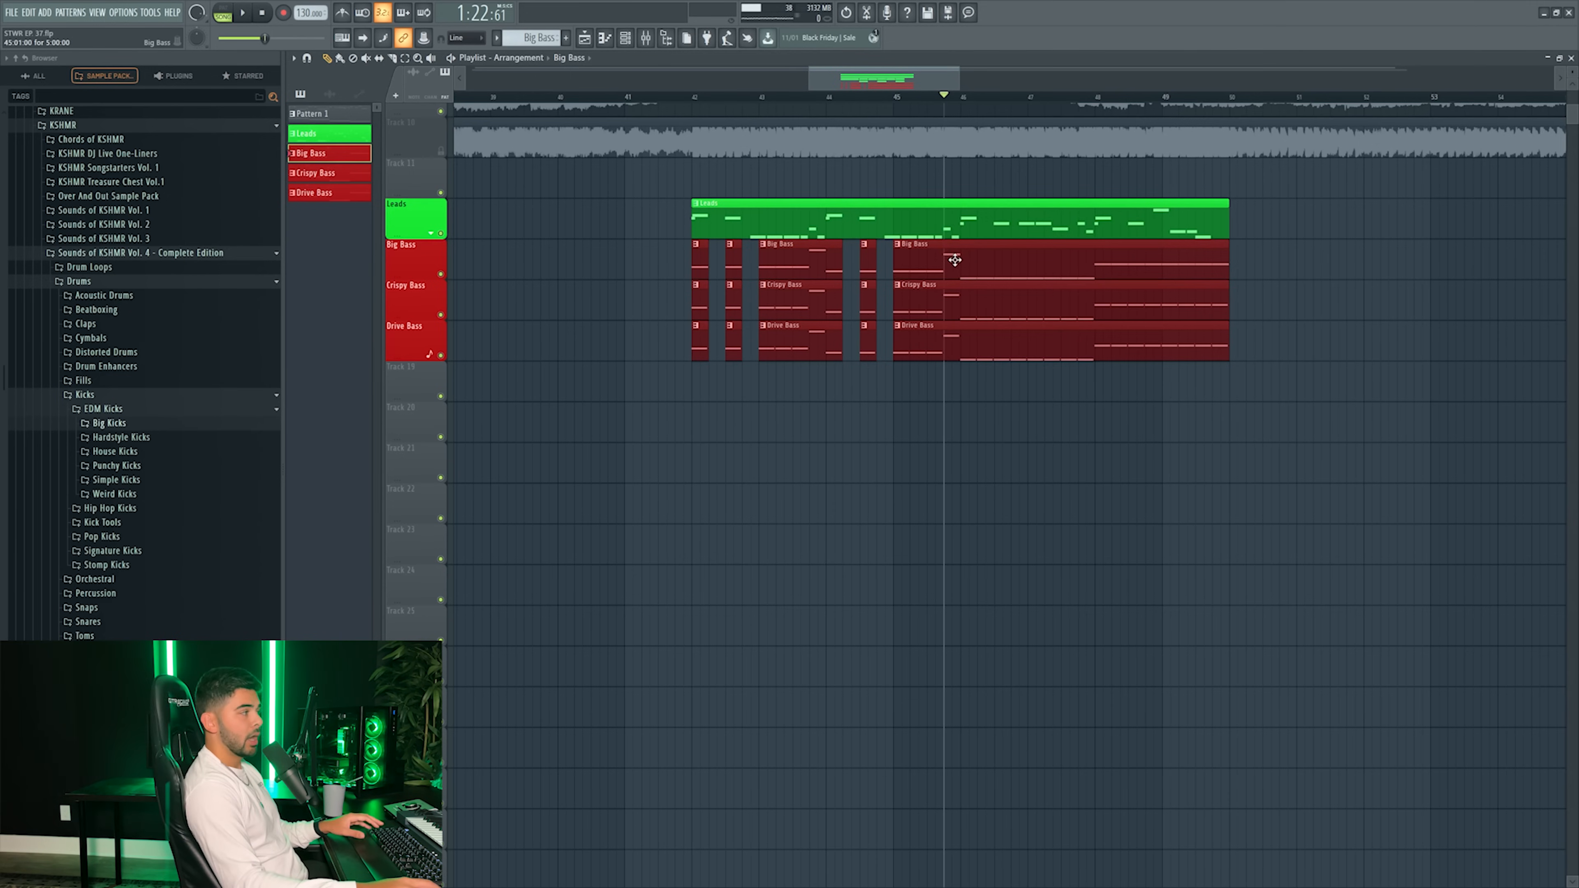
drag(977, 268, 1229, 336)
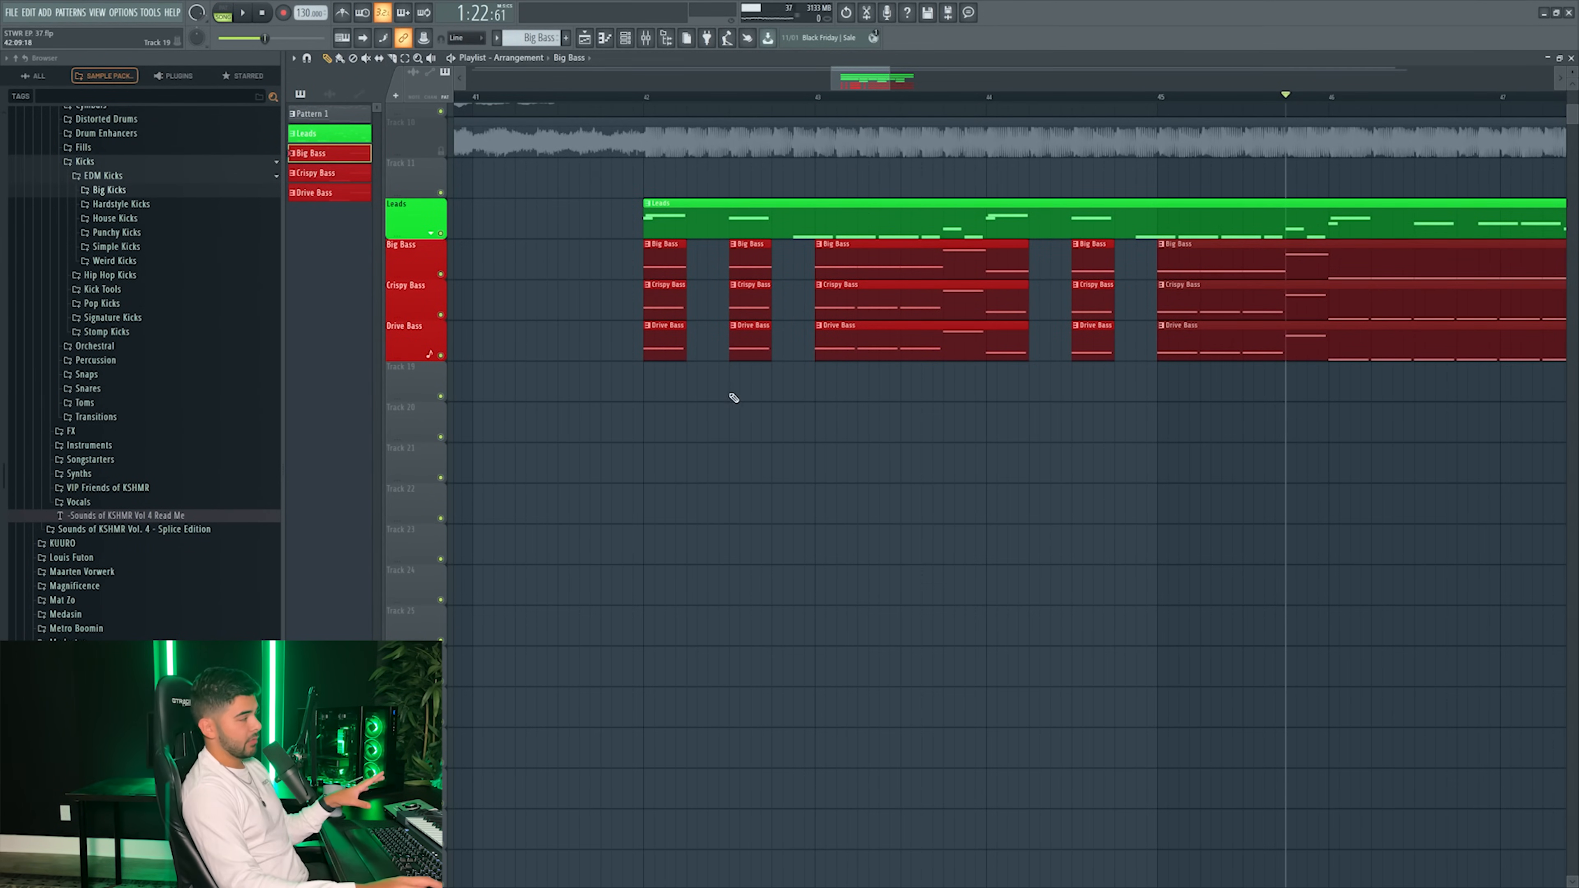
- Find the Noisia bass one-shot TSP_NOISIA_V2_bass_disto_bvies_fm8_F and place it reversed in the first bass gap on Track 19
scroll(165, 494, down, 3)
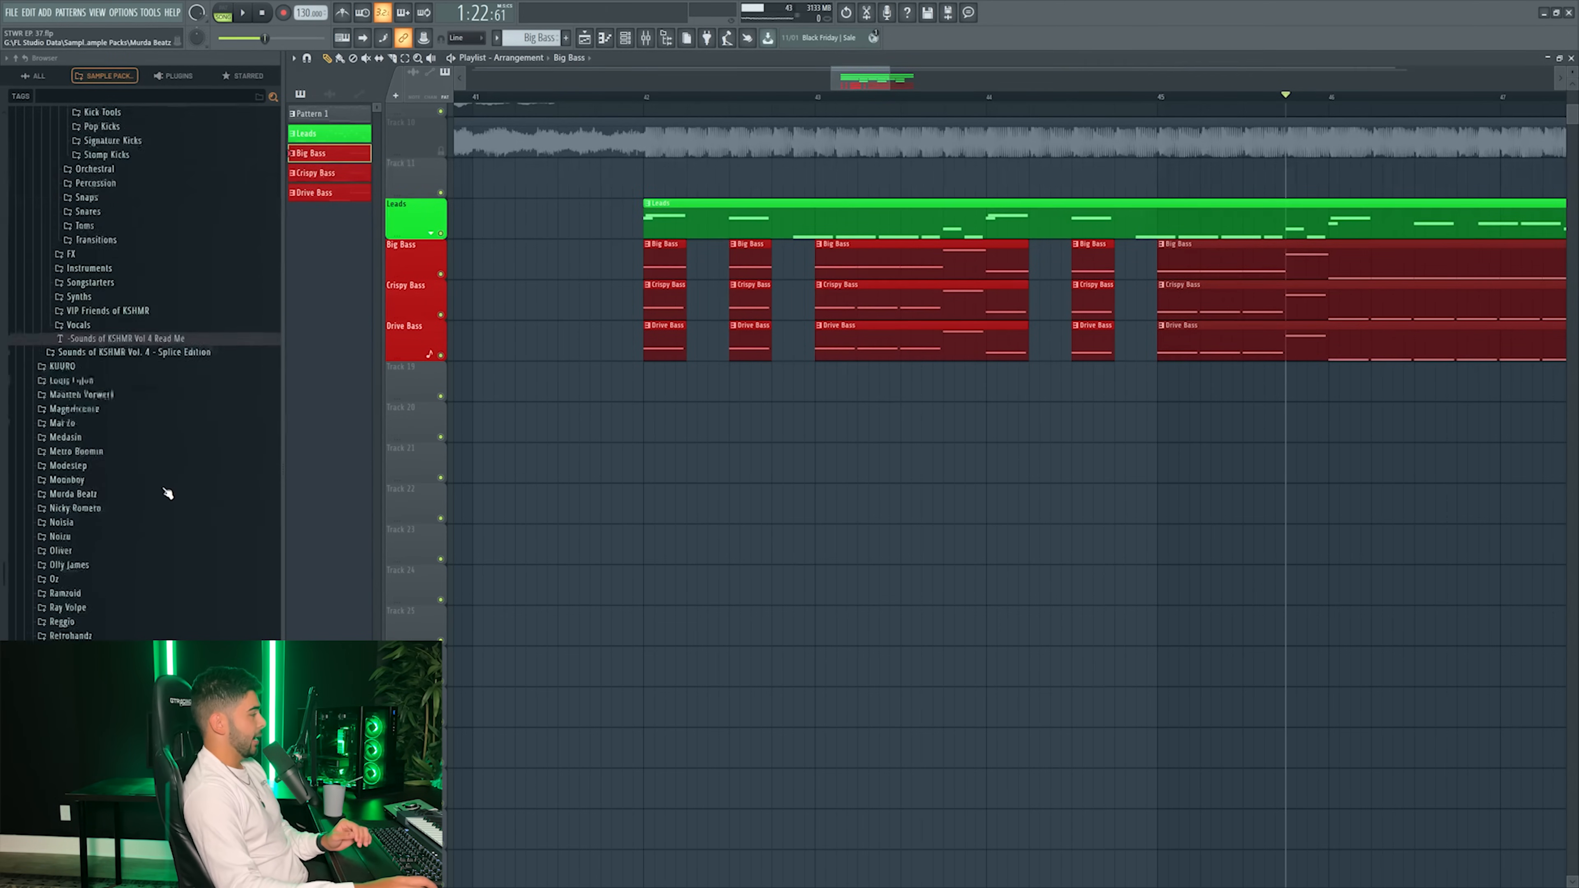
scroll(165, 494, up, 8)
scroll(167, 491, down, 15)
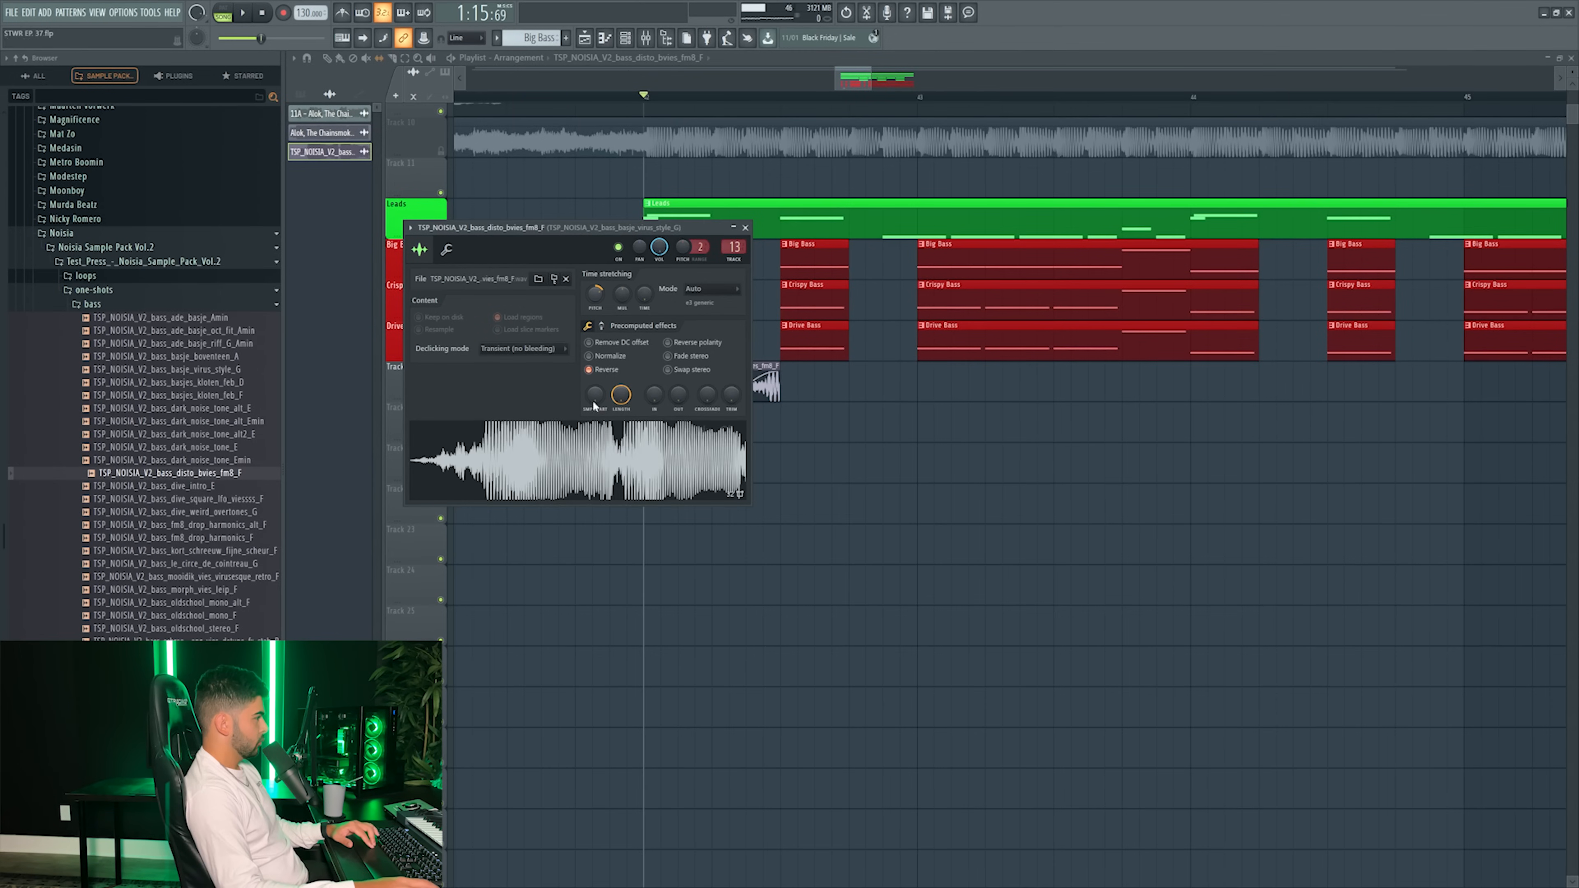
drag(168, 472, 746, 381)
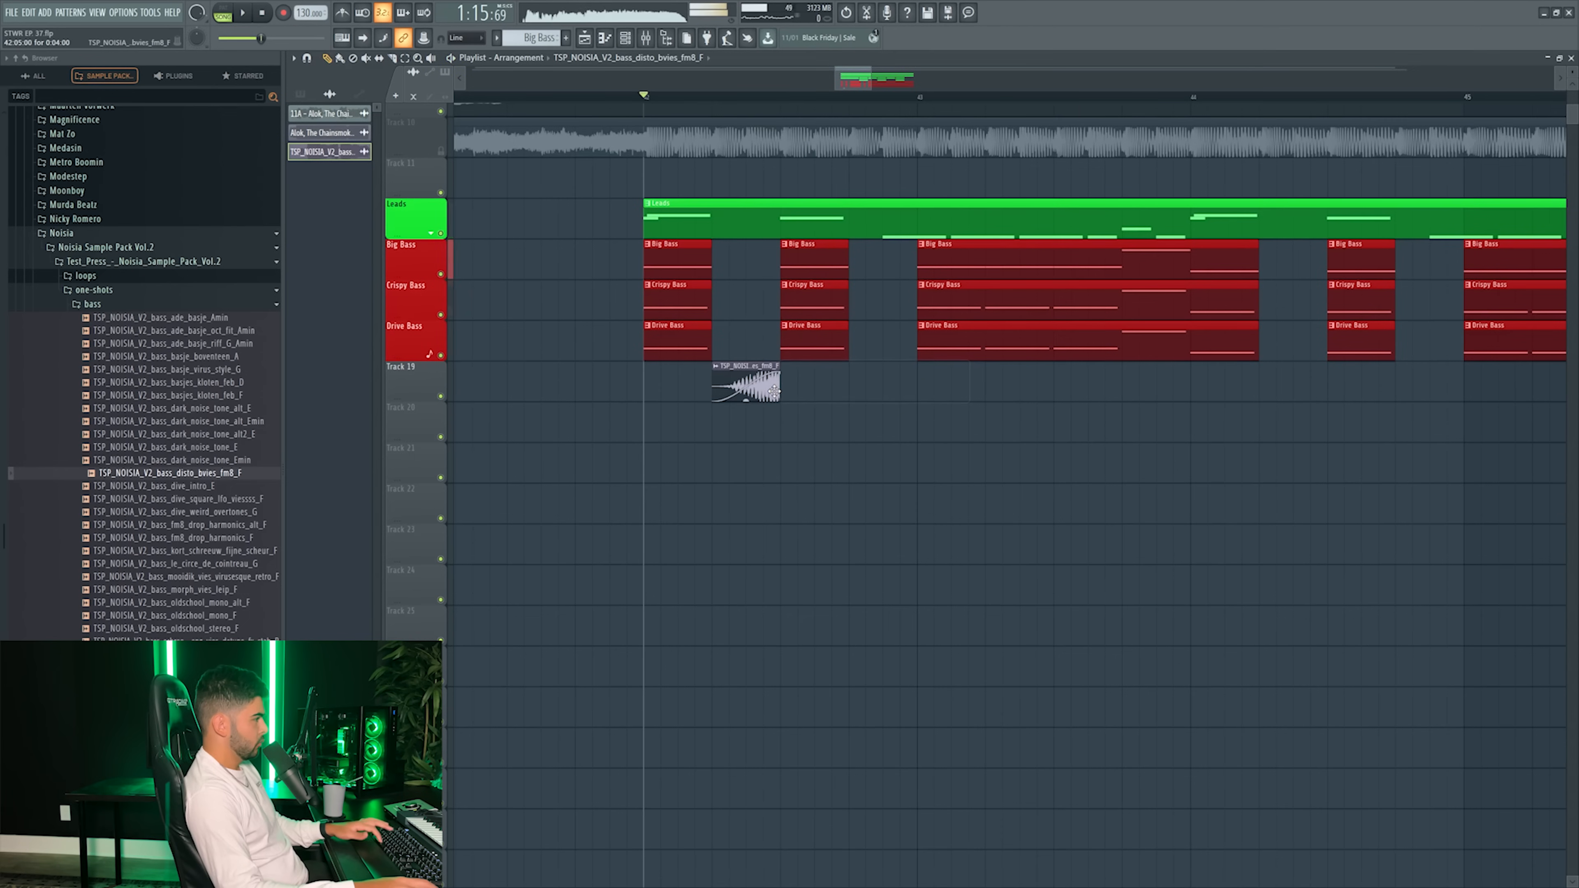
- Lower the mixer level of the reversed Noisia bass sample to just under -11 dB while auditioning it with the drop
double_click(736, 381)
click(654, 40)
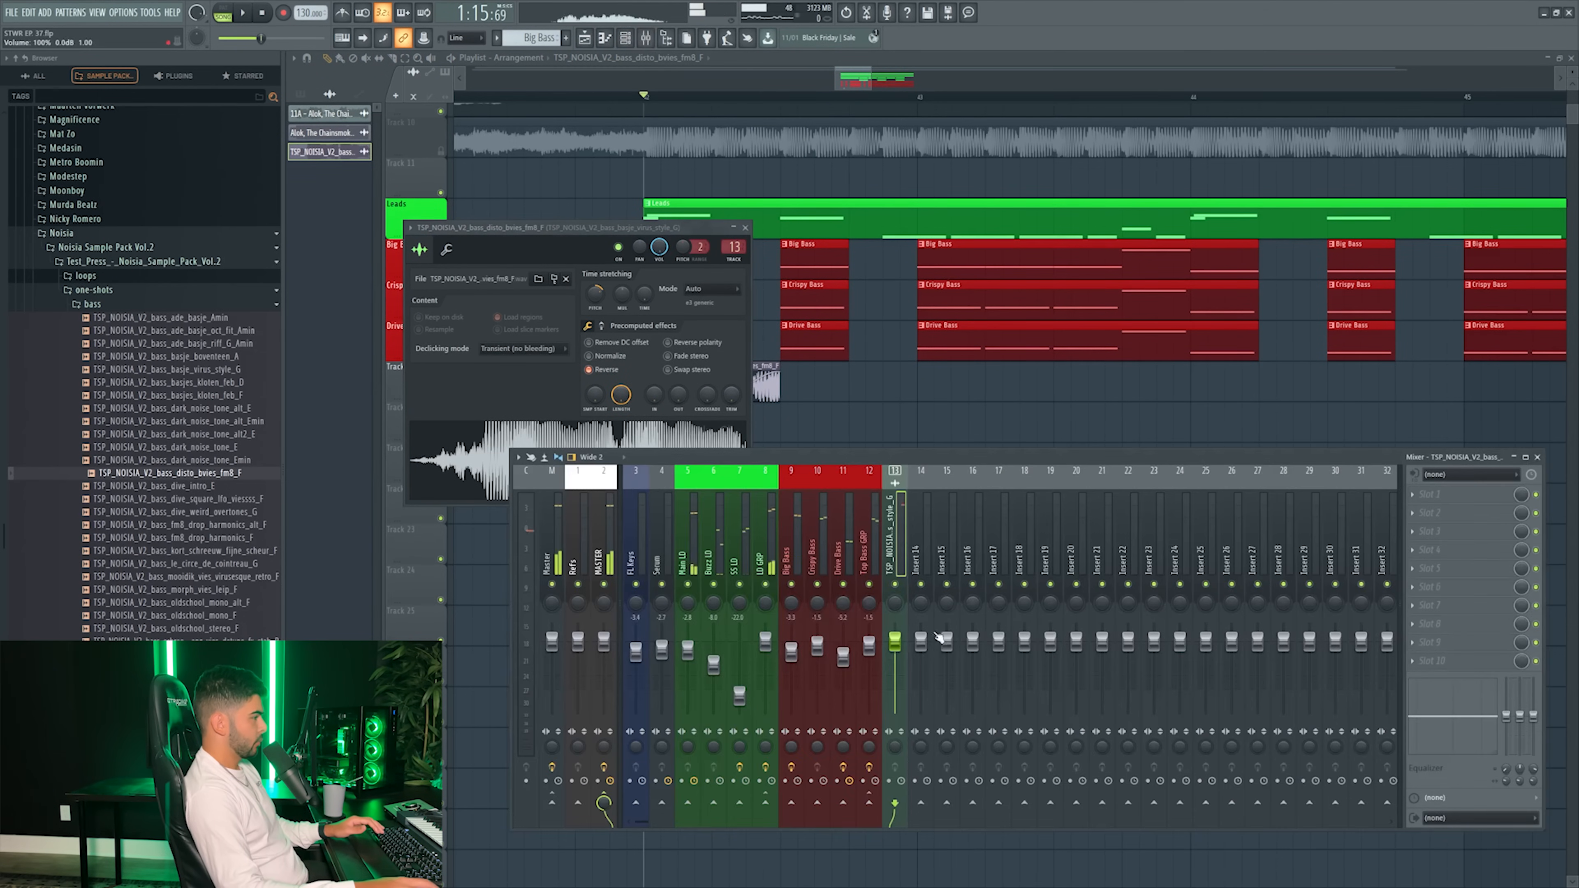
key(space)
drag(894, 654, 894, 672)
key(space)
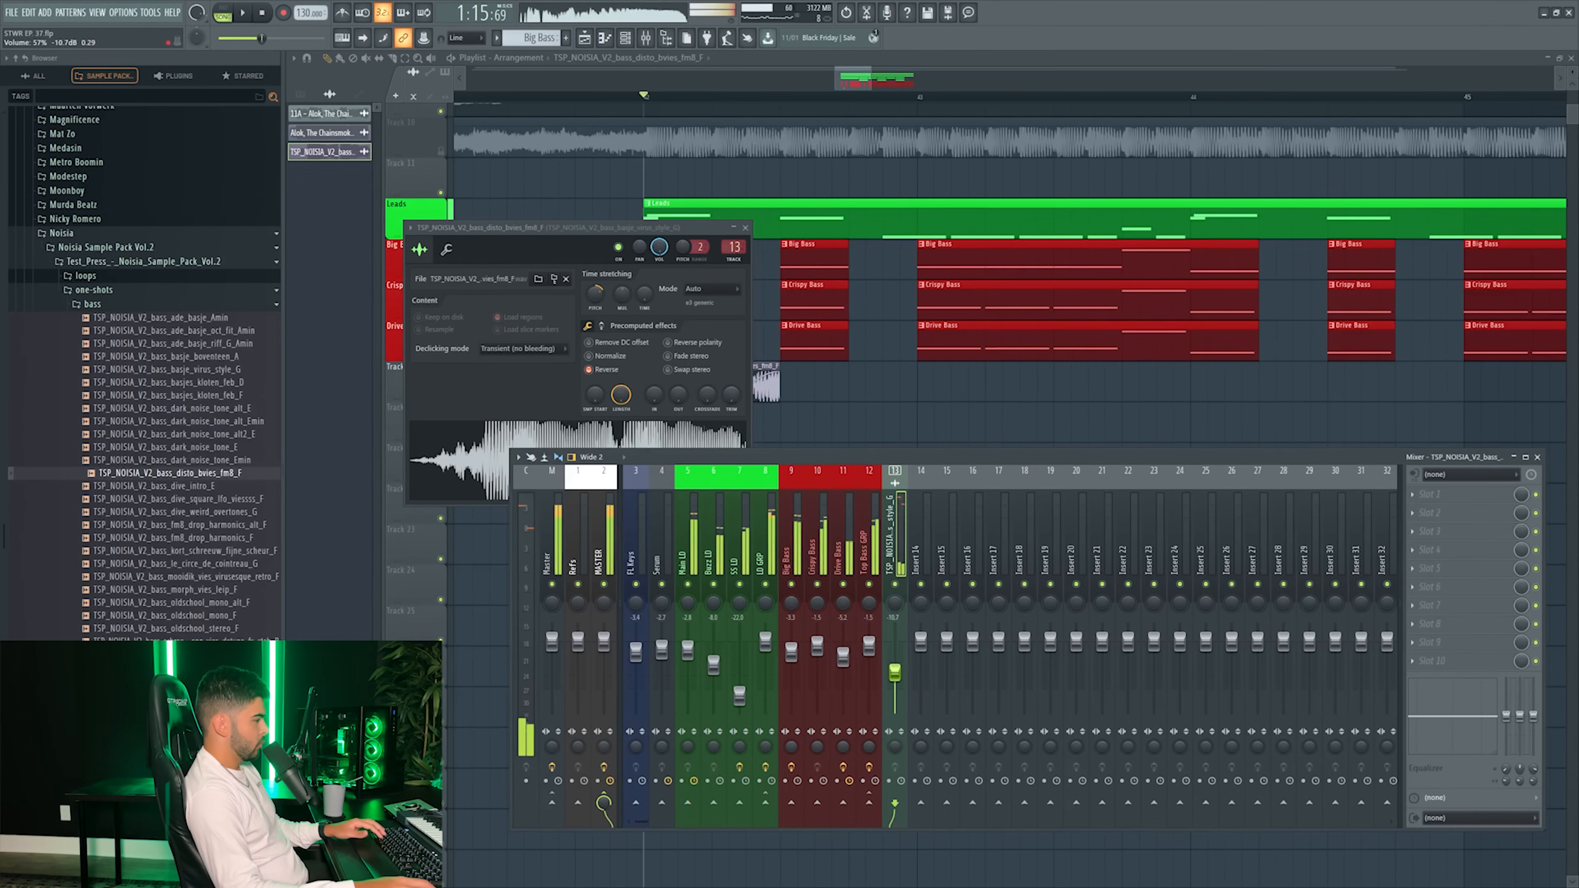
key(space)
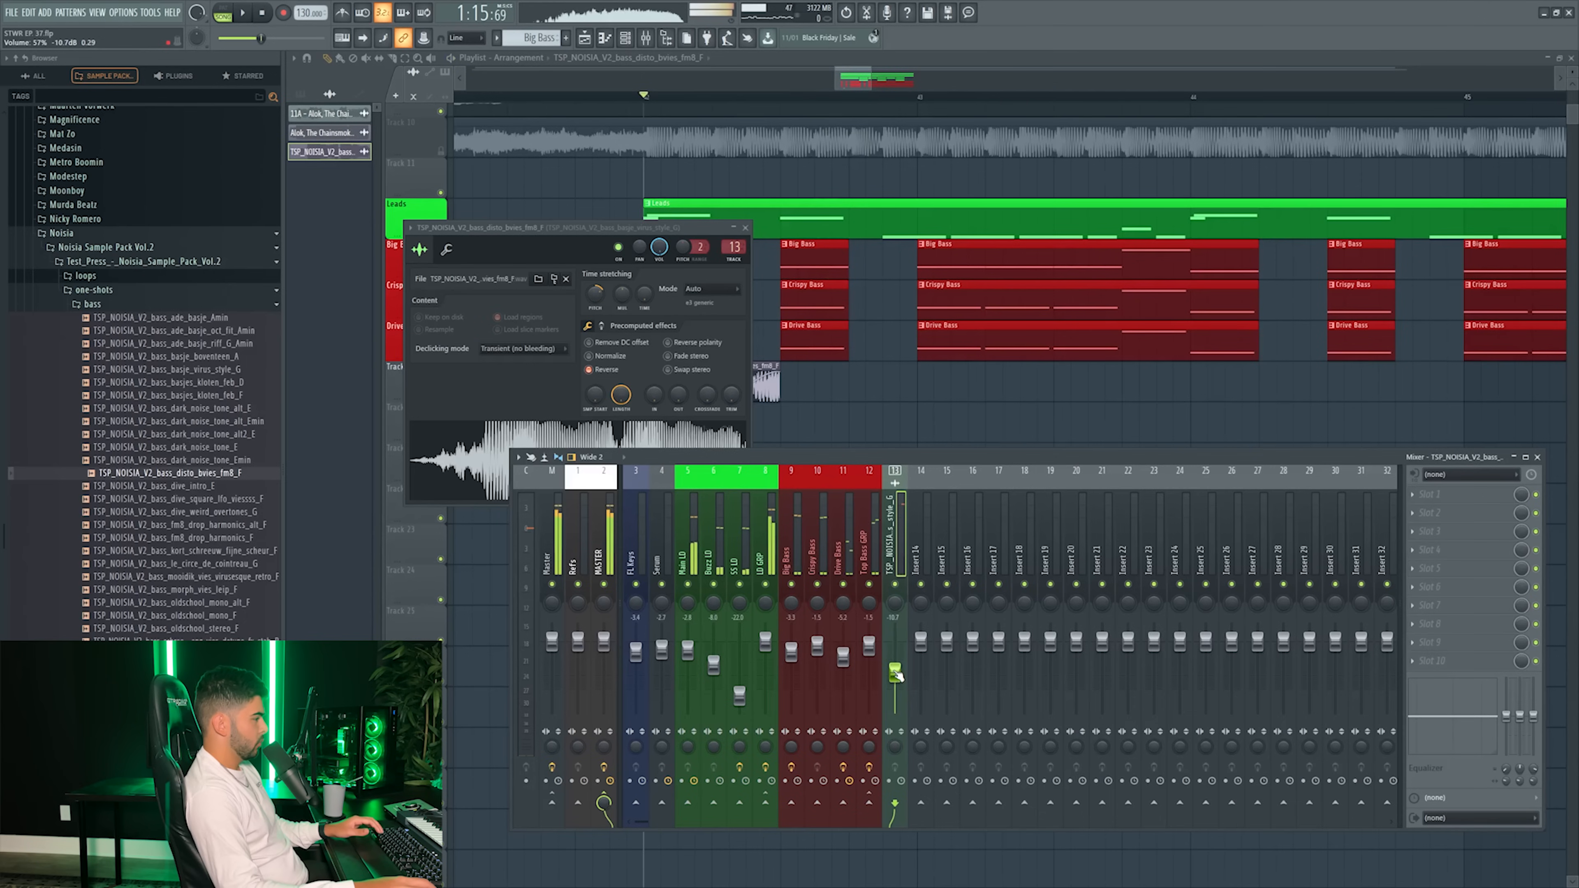
key(space)
drag(896, 672, 896, 675)
key(space)
key(space)
key(space)
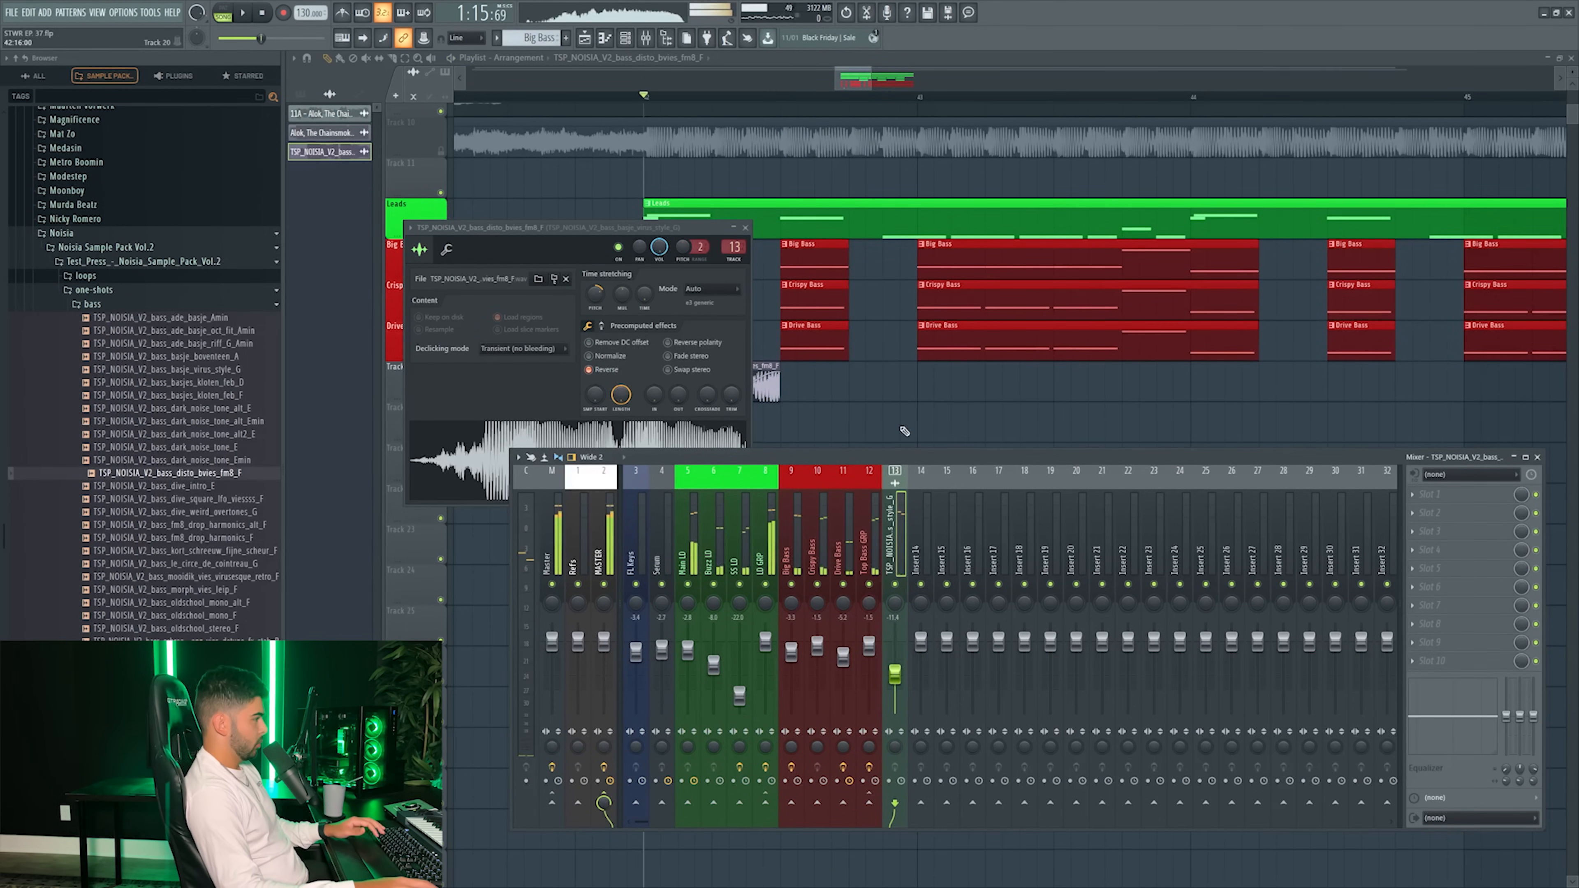
- Rename the reversed sample's playlist track as Bass Swell and colour it red
click(904, 429)
right_click(904, 429)
right_click(414, 394)
click(428, 366)
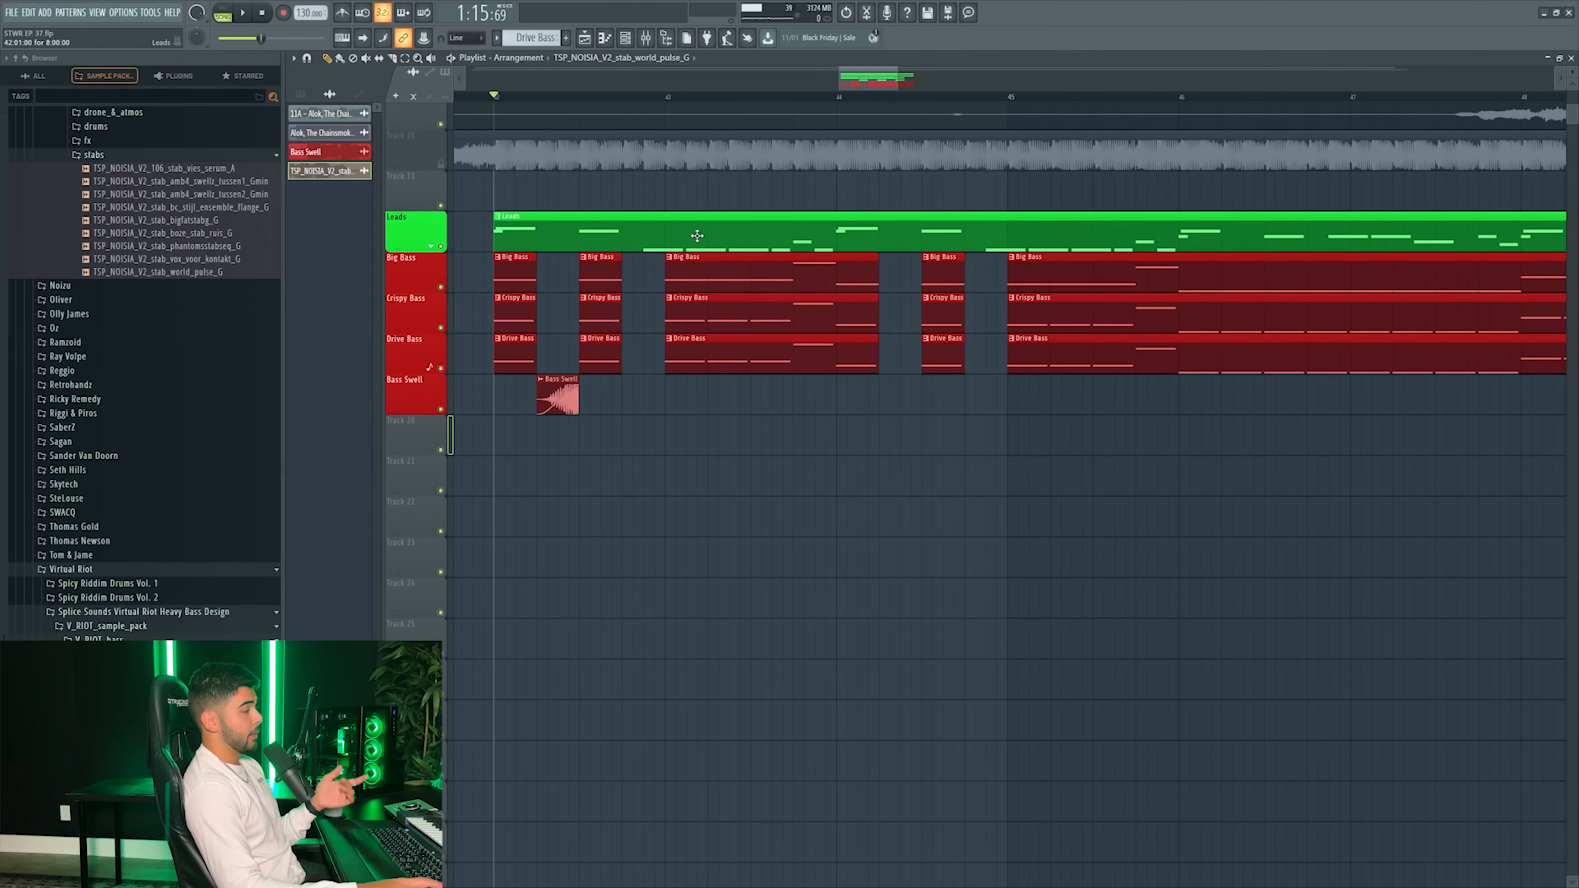
- Browse the V_RIOT_bass_glitches folder and audition the indifferent, combed and checkpoint glitch samples
drag(917, 173, 889, 285)
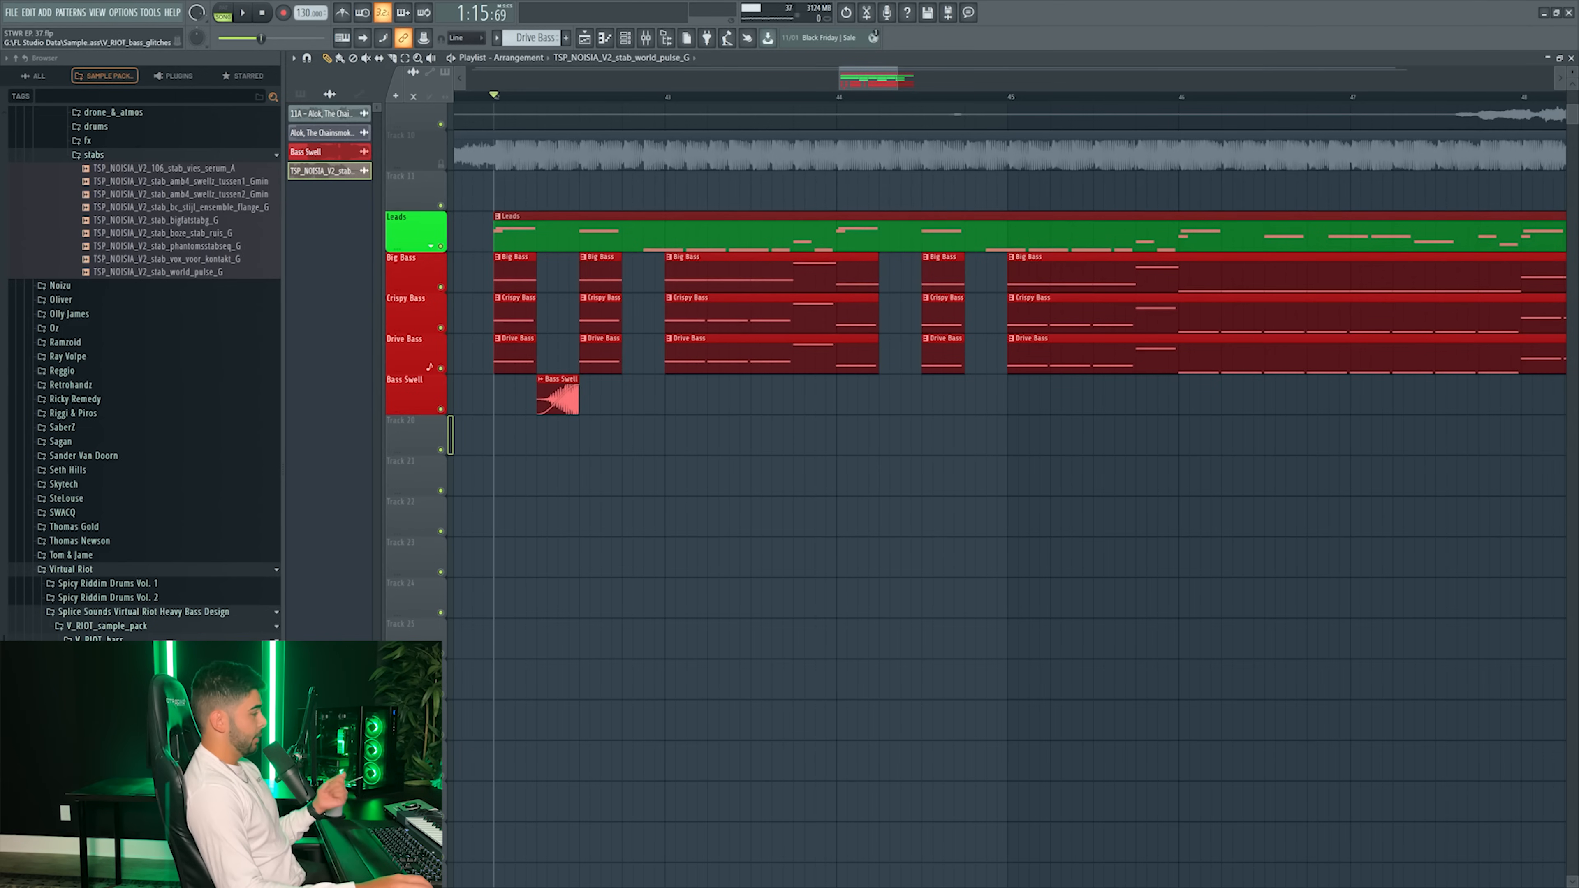
click(124, 668)
click(163, 568)
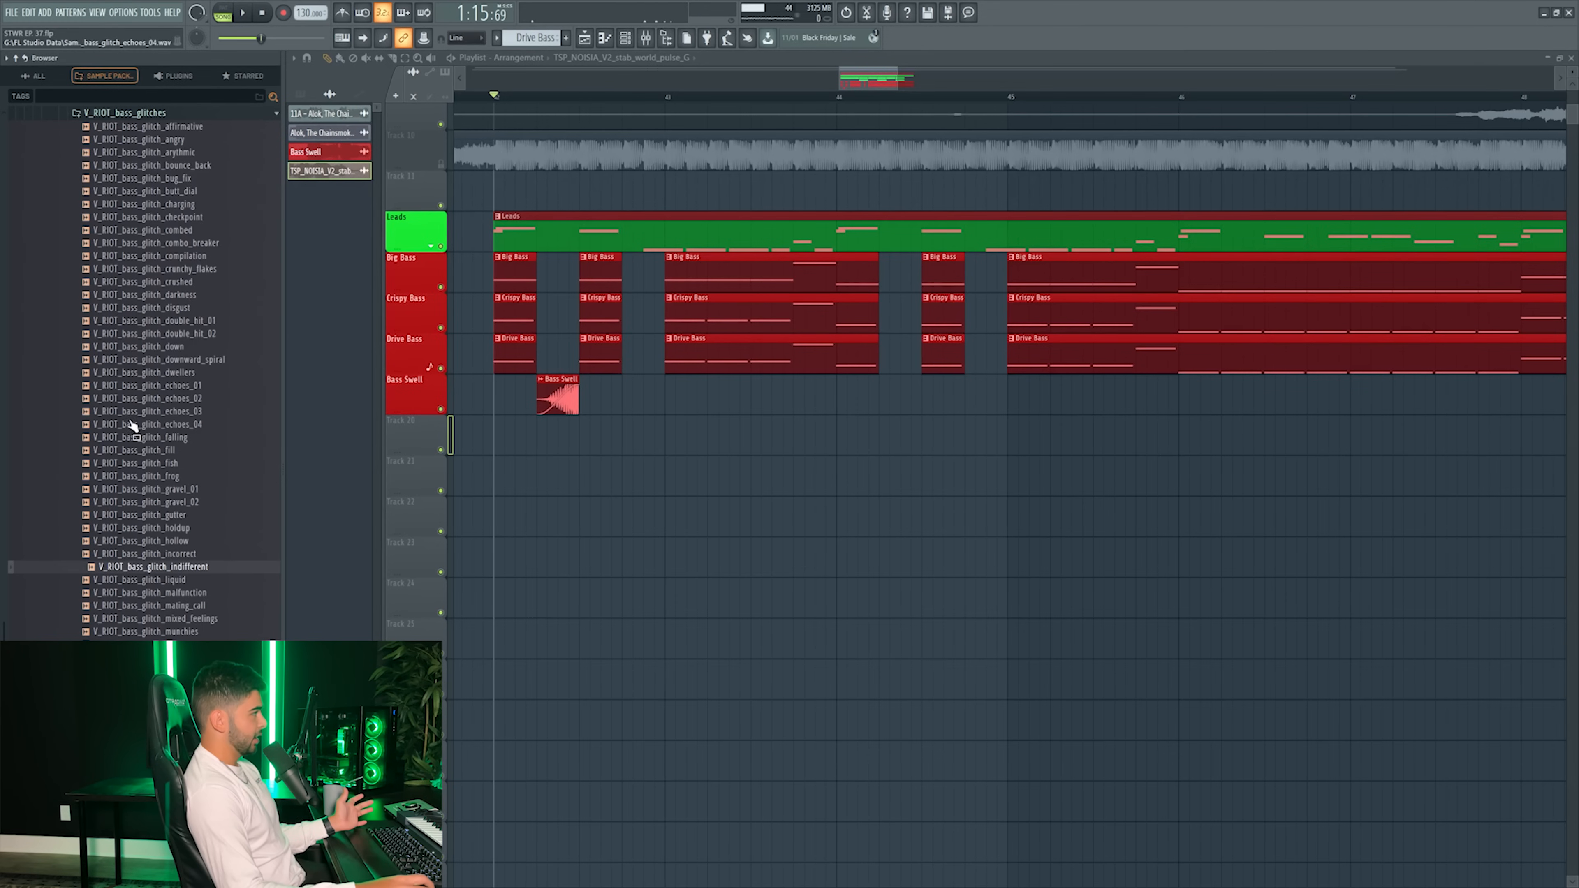
click(145, 230)
click(152, 217)
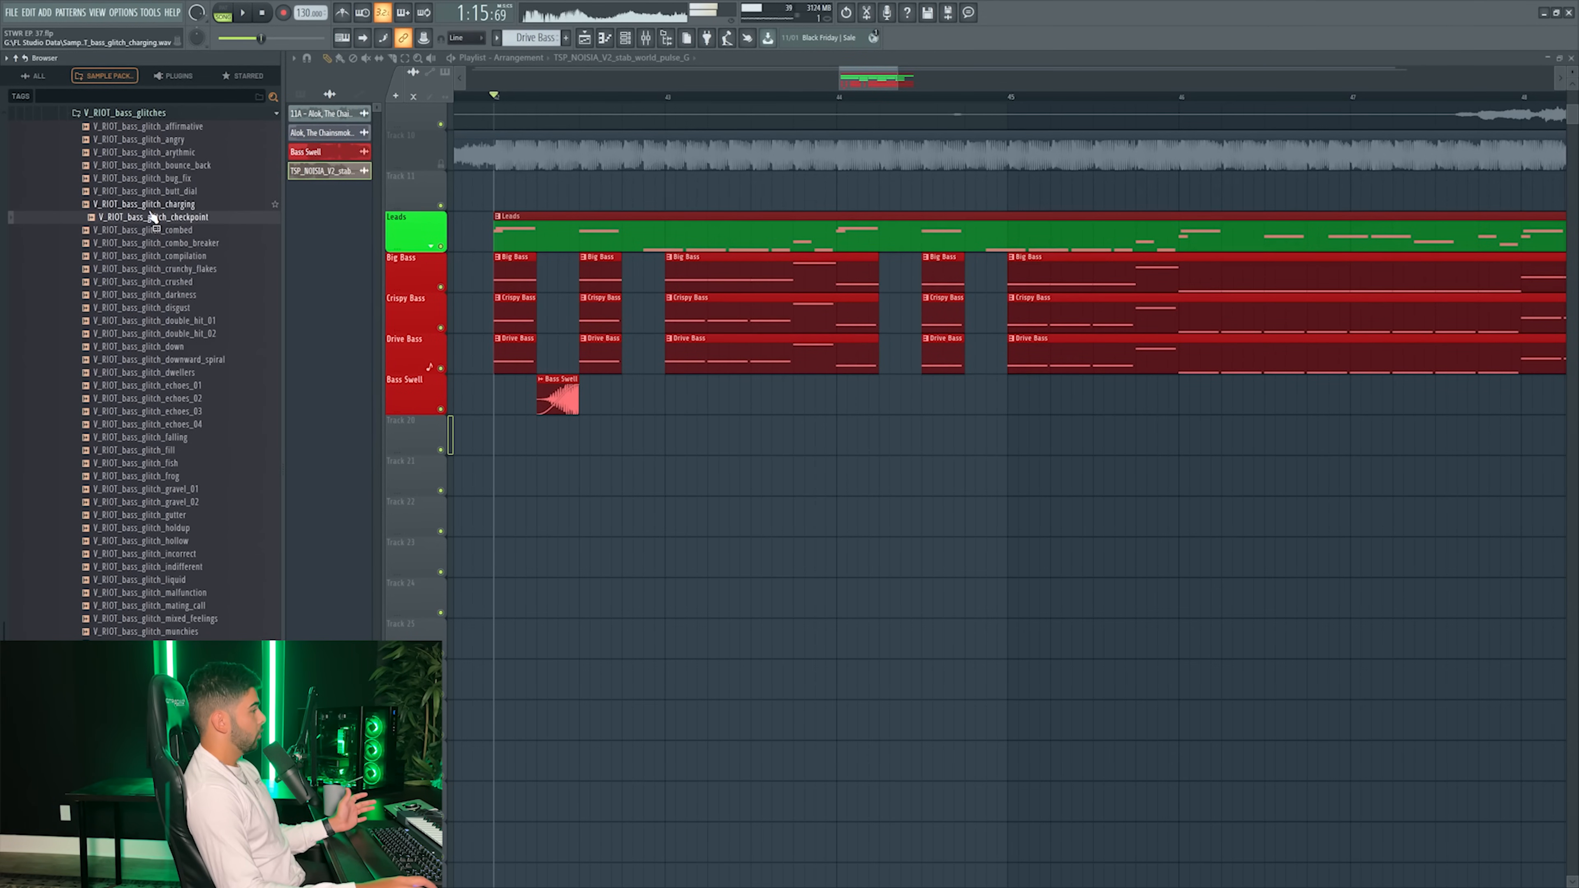
click(155, 231)
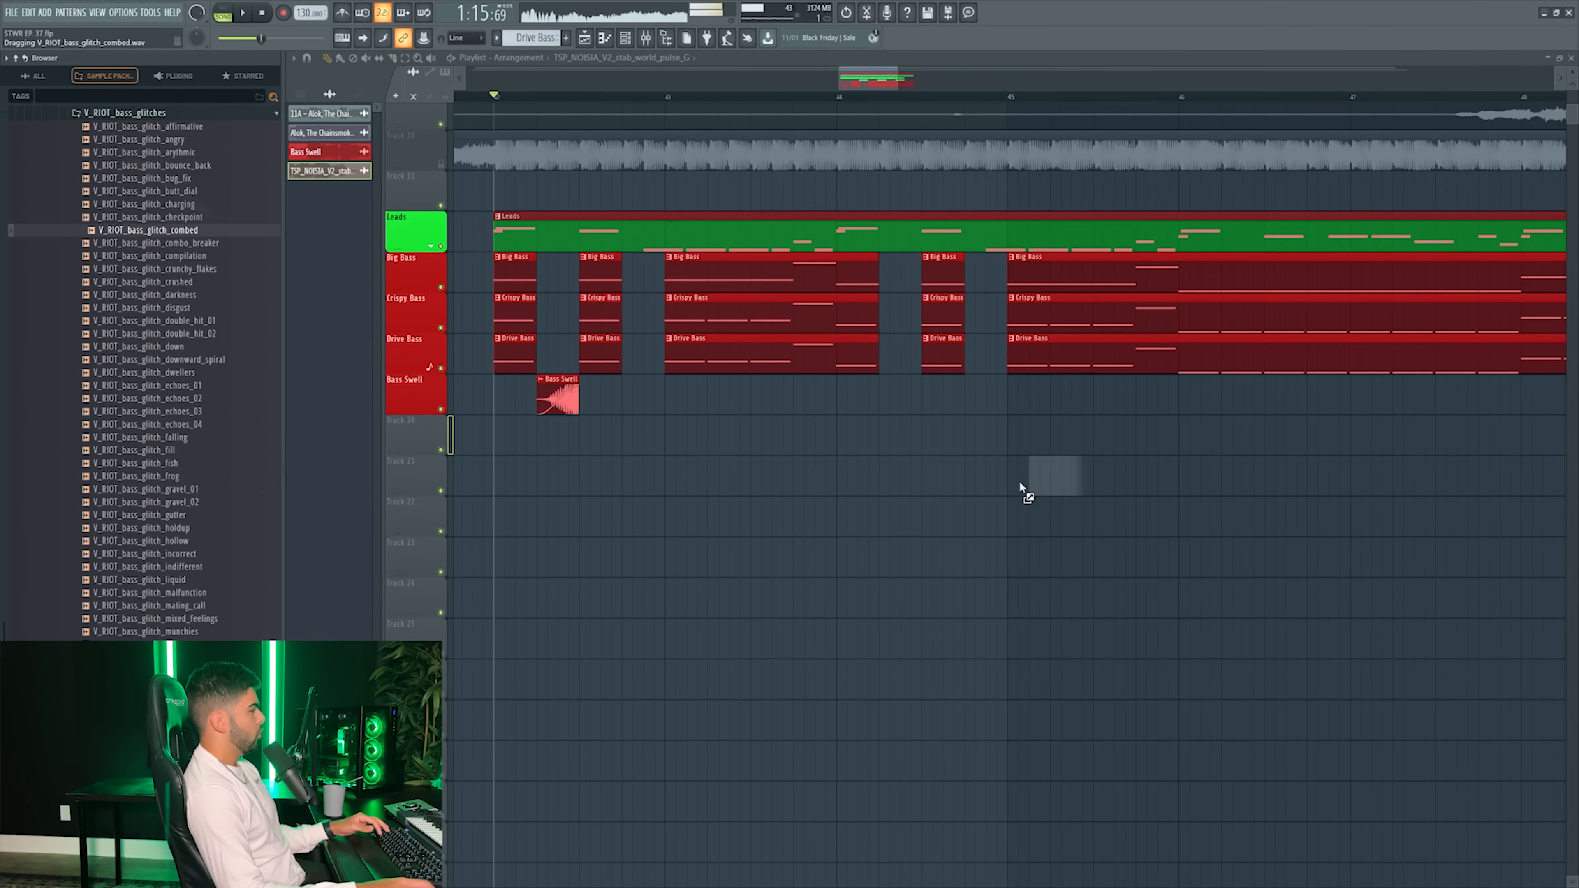
- Place V_RIOT_bass_glitch_combed on Track 20 in the bass gap on beat two of bar 44 and slightly lower its mixer level
drag(862, 435, 871, 437)
double_click(903, 439)
key(space)
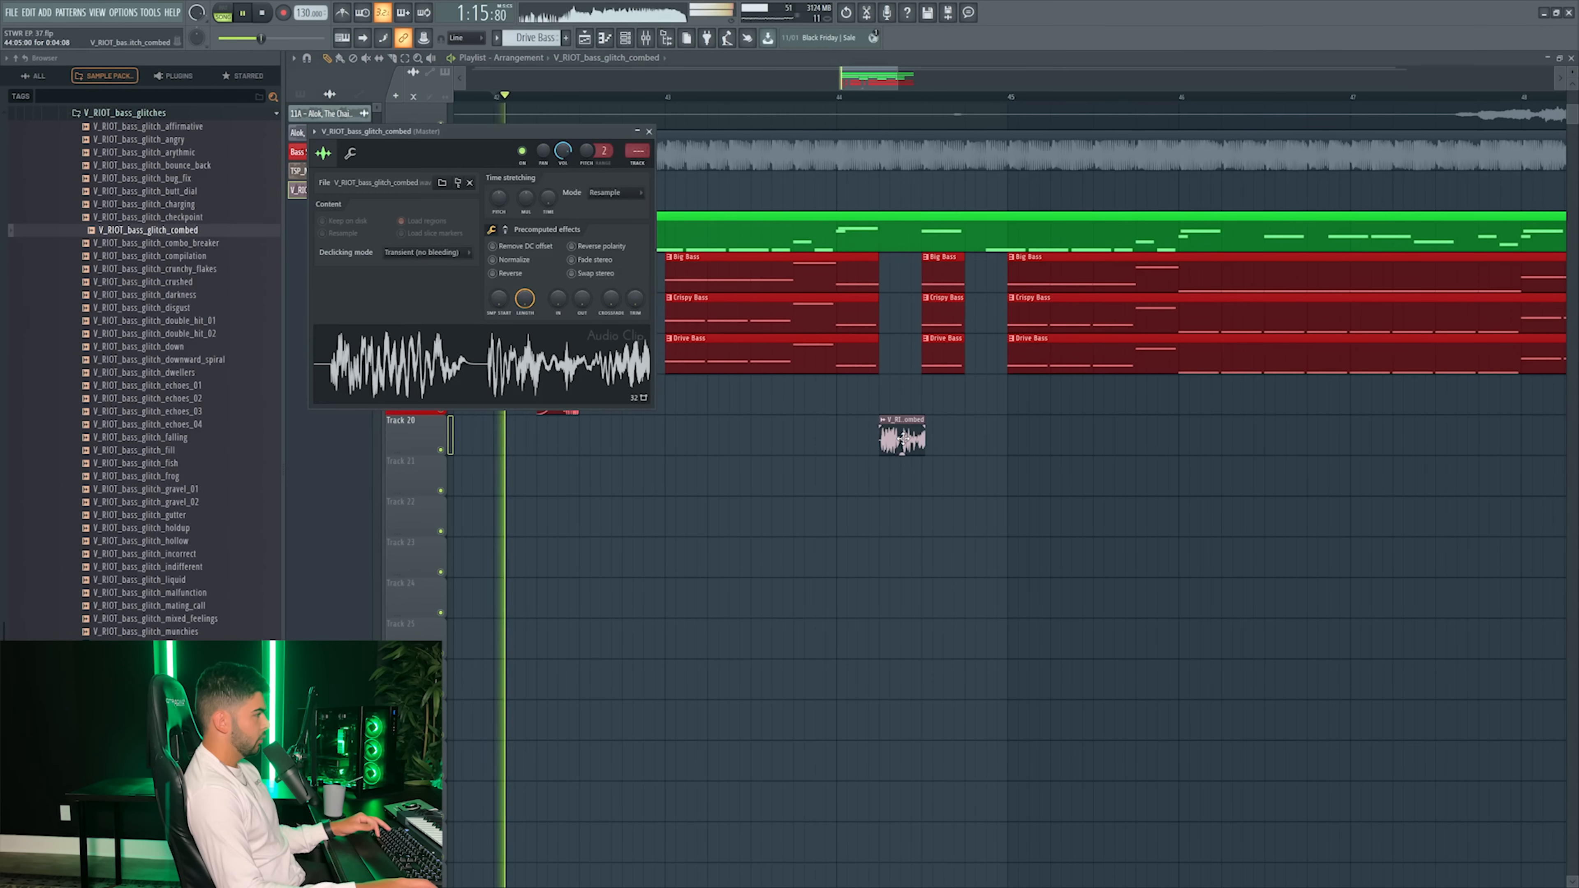
key(F9)
drag(946, 641, 945, 652)
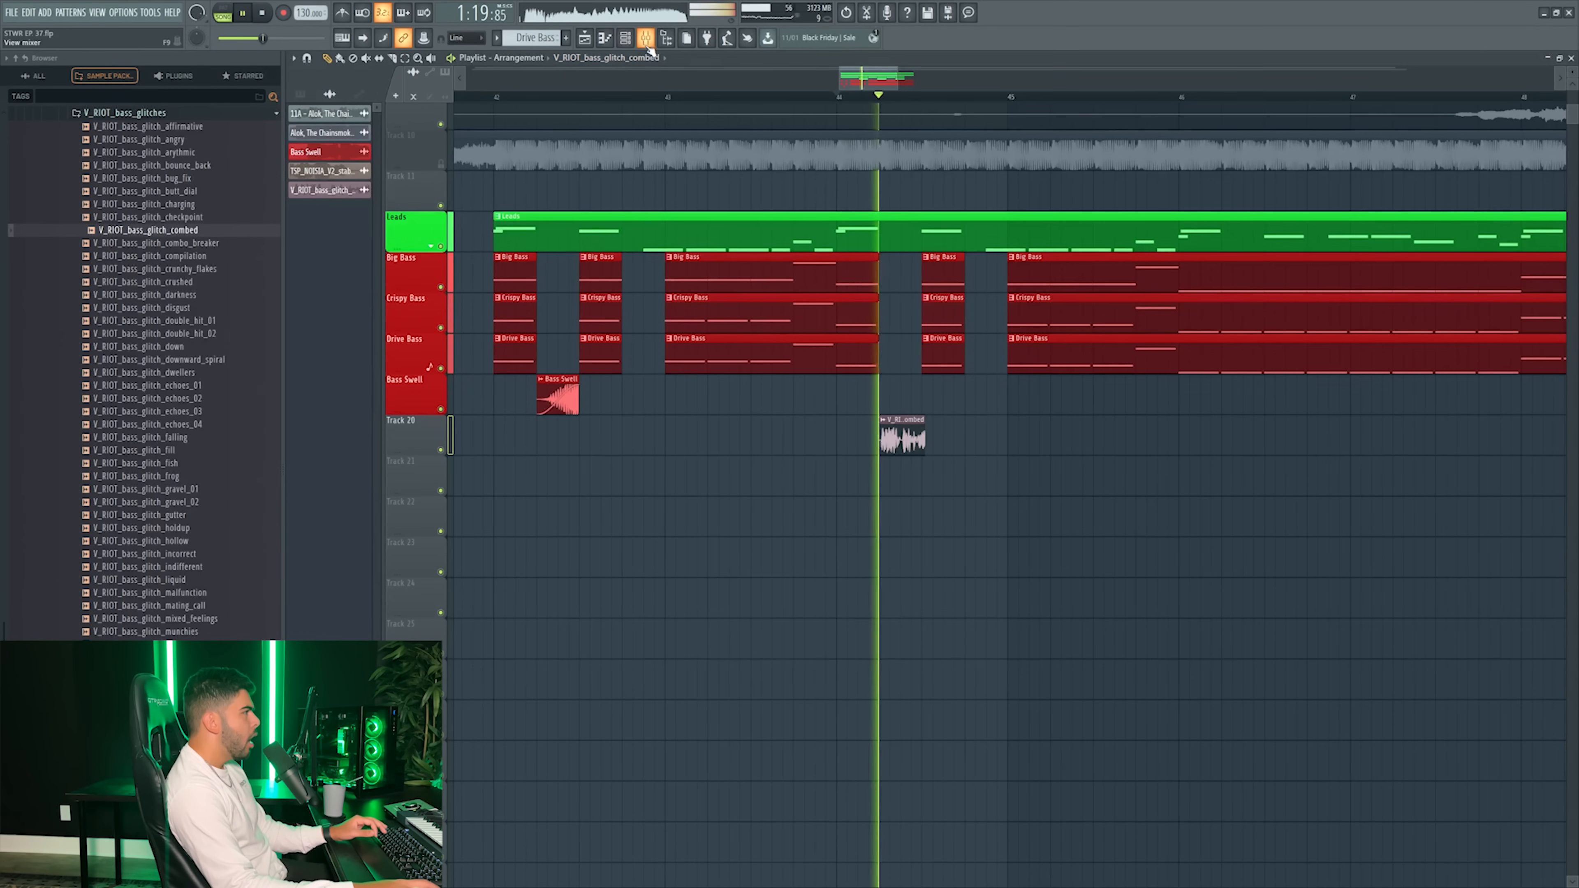
- Rename the V_RIOT_bass_glitch_combed mixer track as Bass Glitch and colour it red
key(F9)
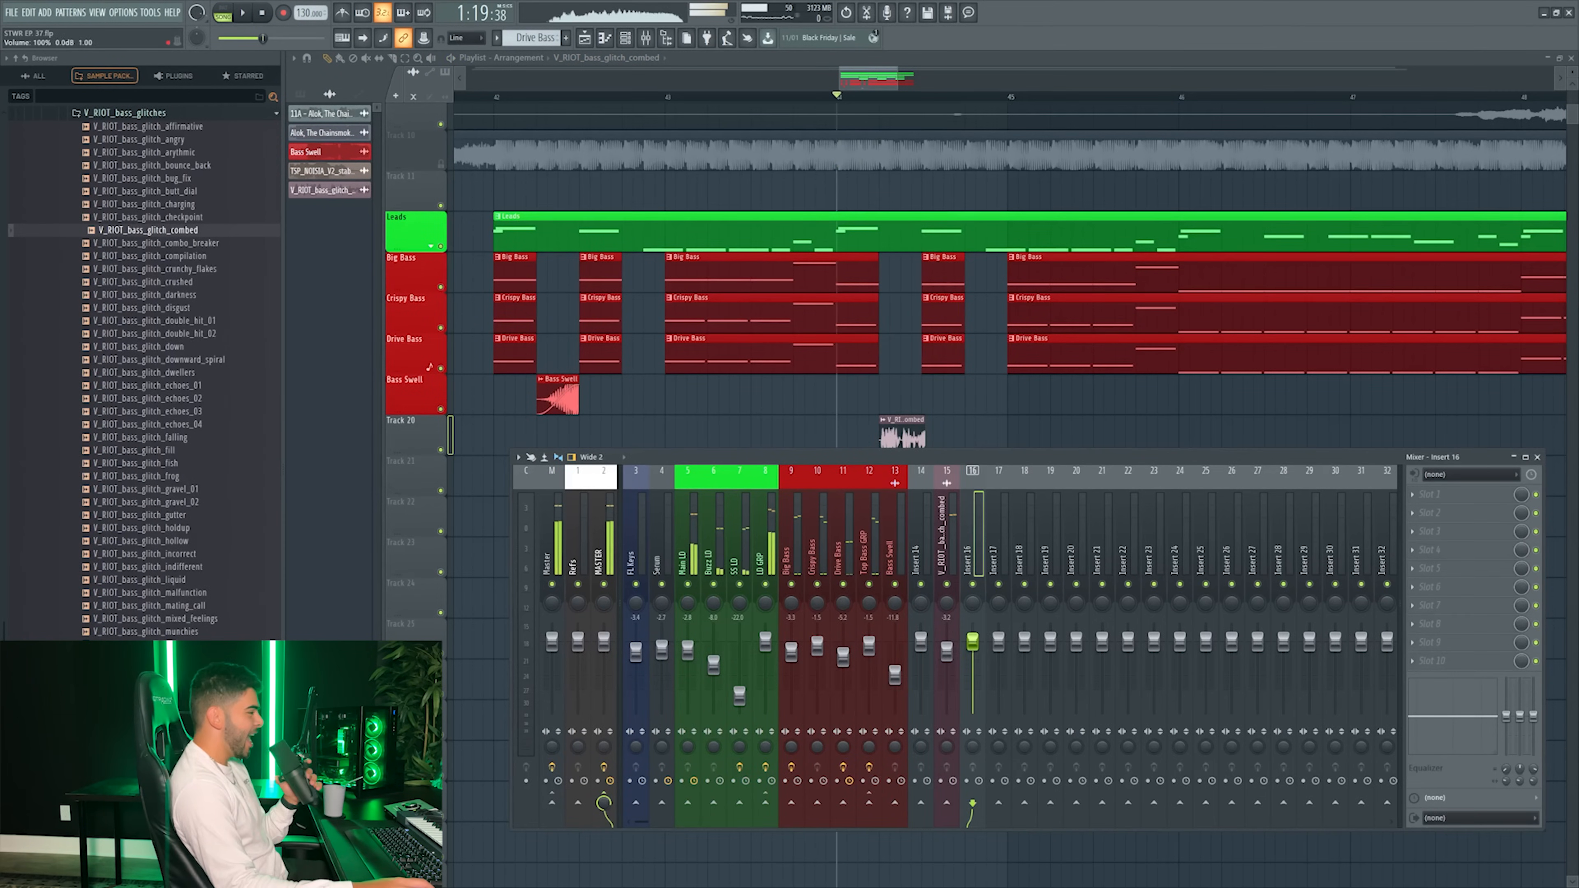
right_click(957, 470)
click(1005, 480)
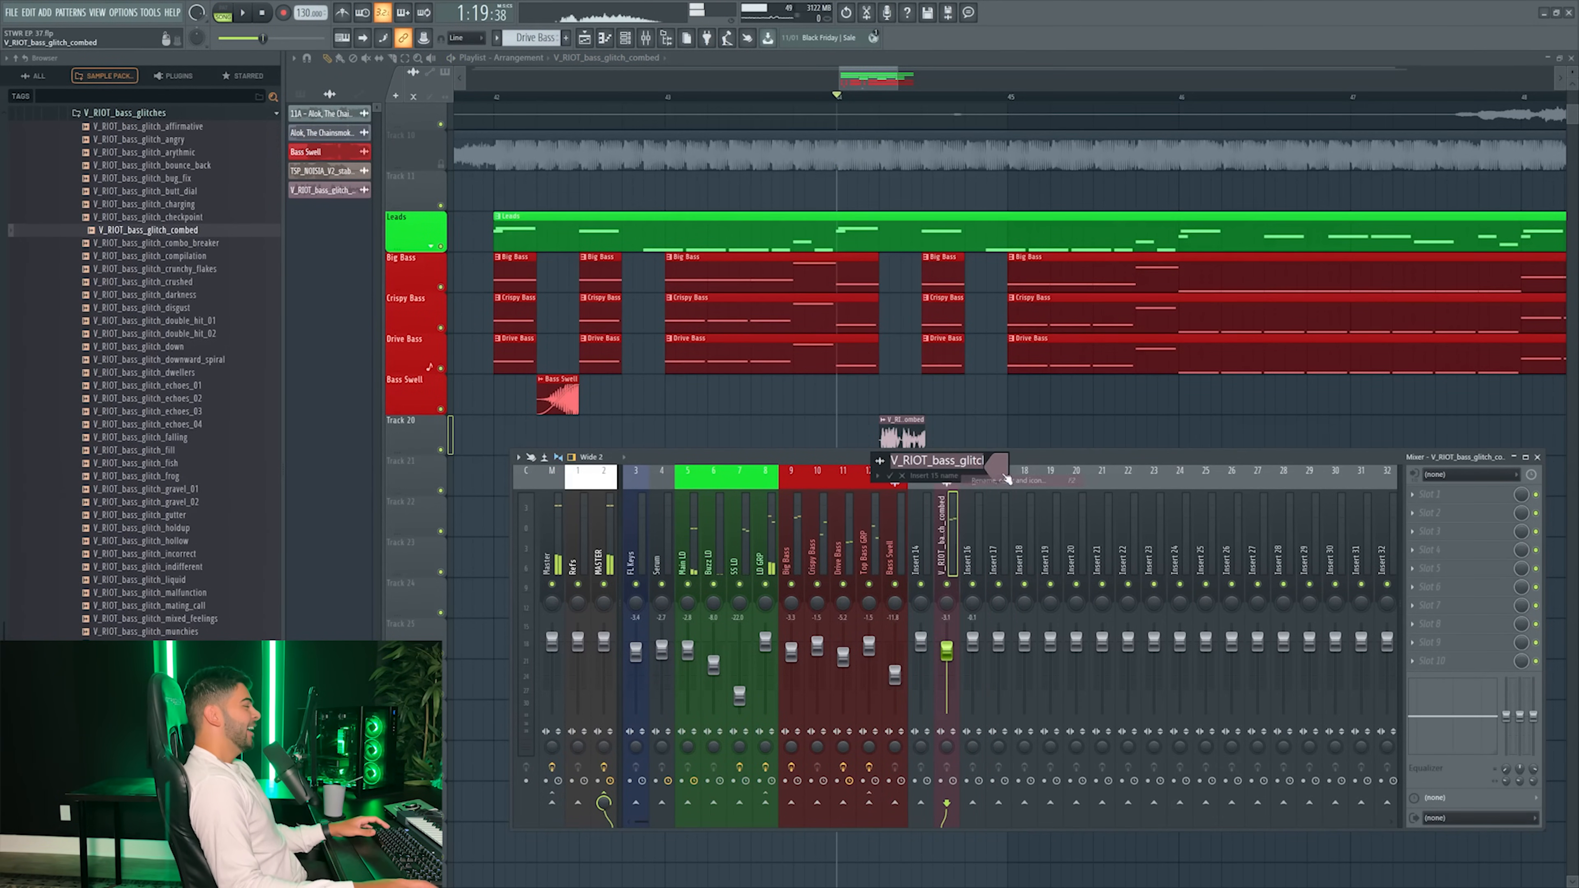
click(1200, 766)
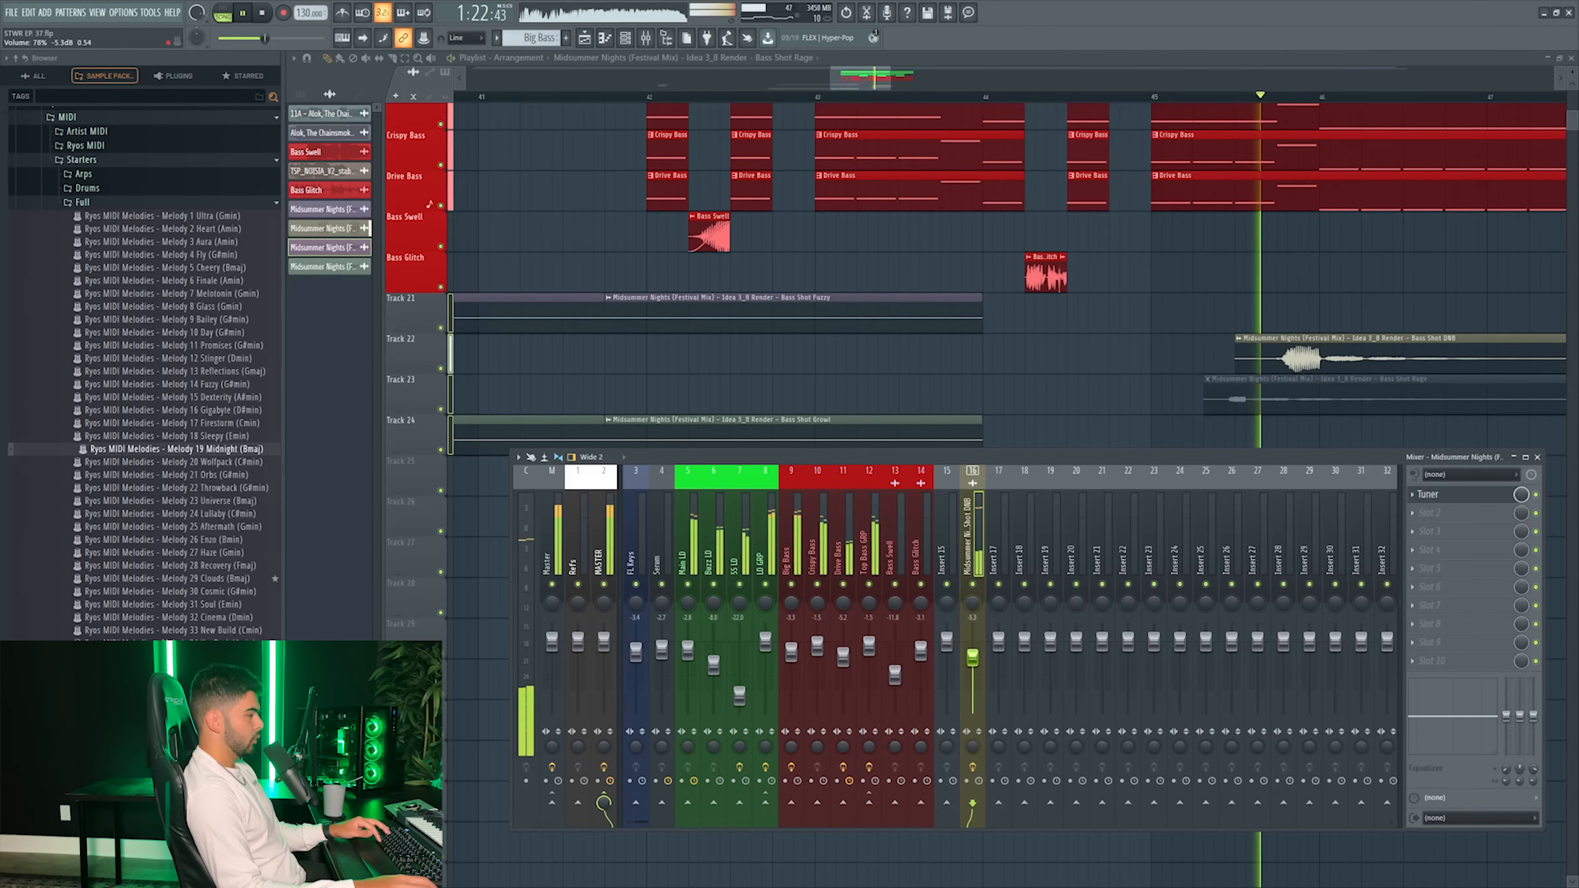
- Play back the drop around bars 45 to 47 to check the Midsummer Nights Bass Shot samples against the bass layers
drag(887, 84, 907, 100)
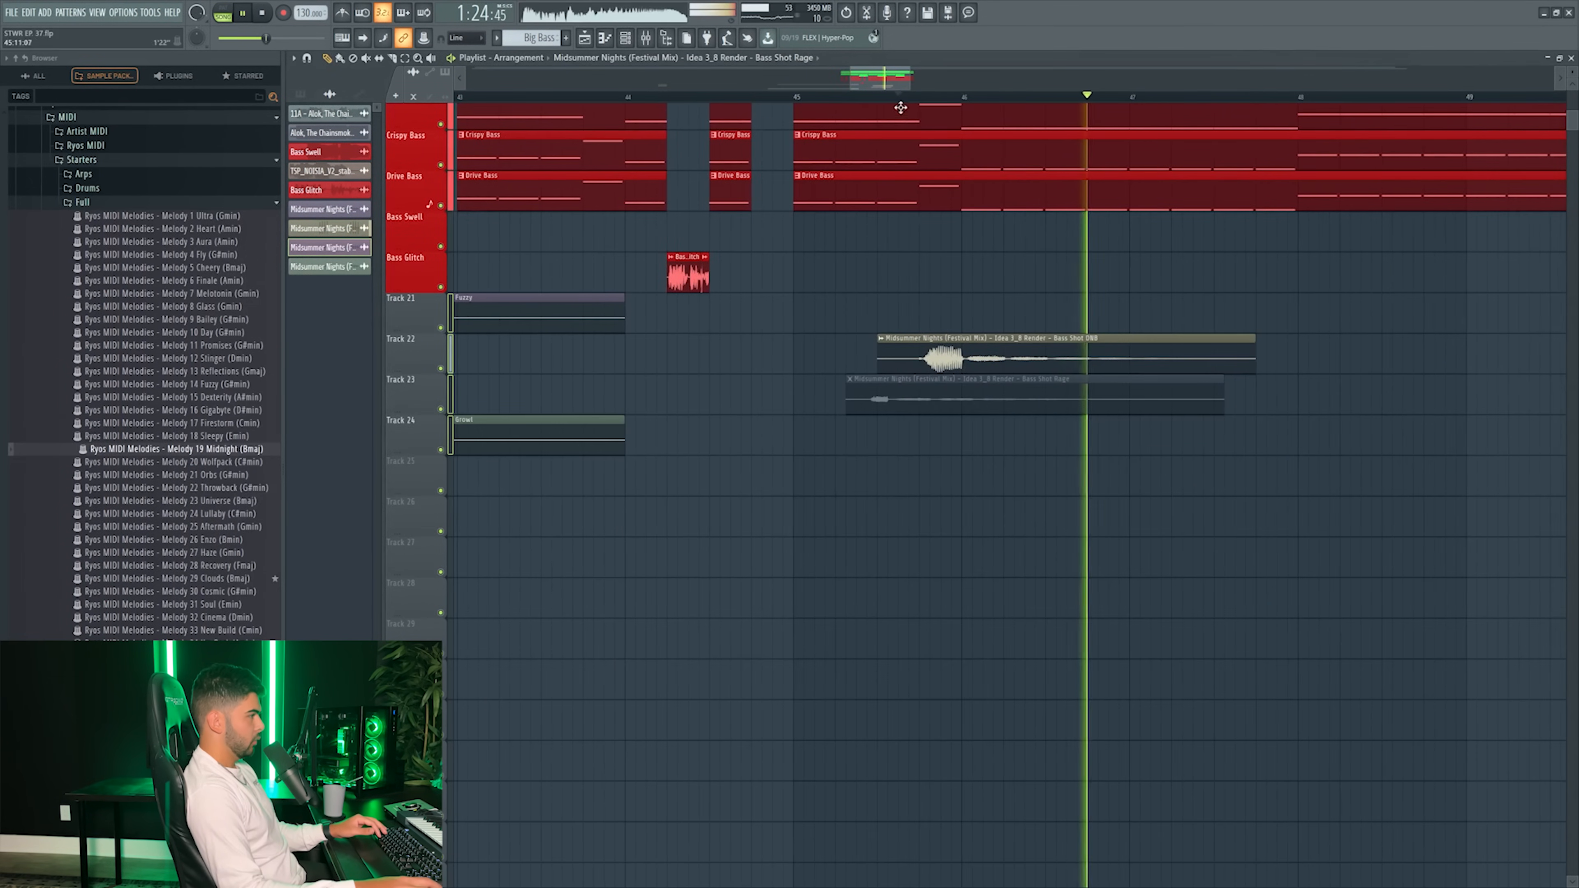
key(space)
scroll(1039, 384, up, 2)
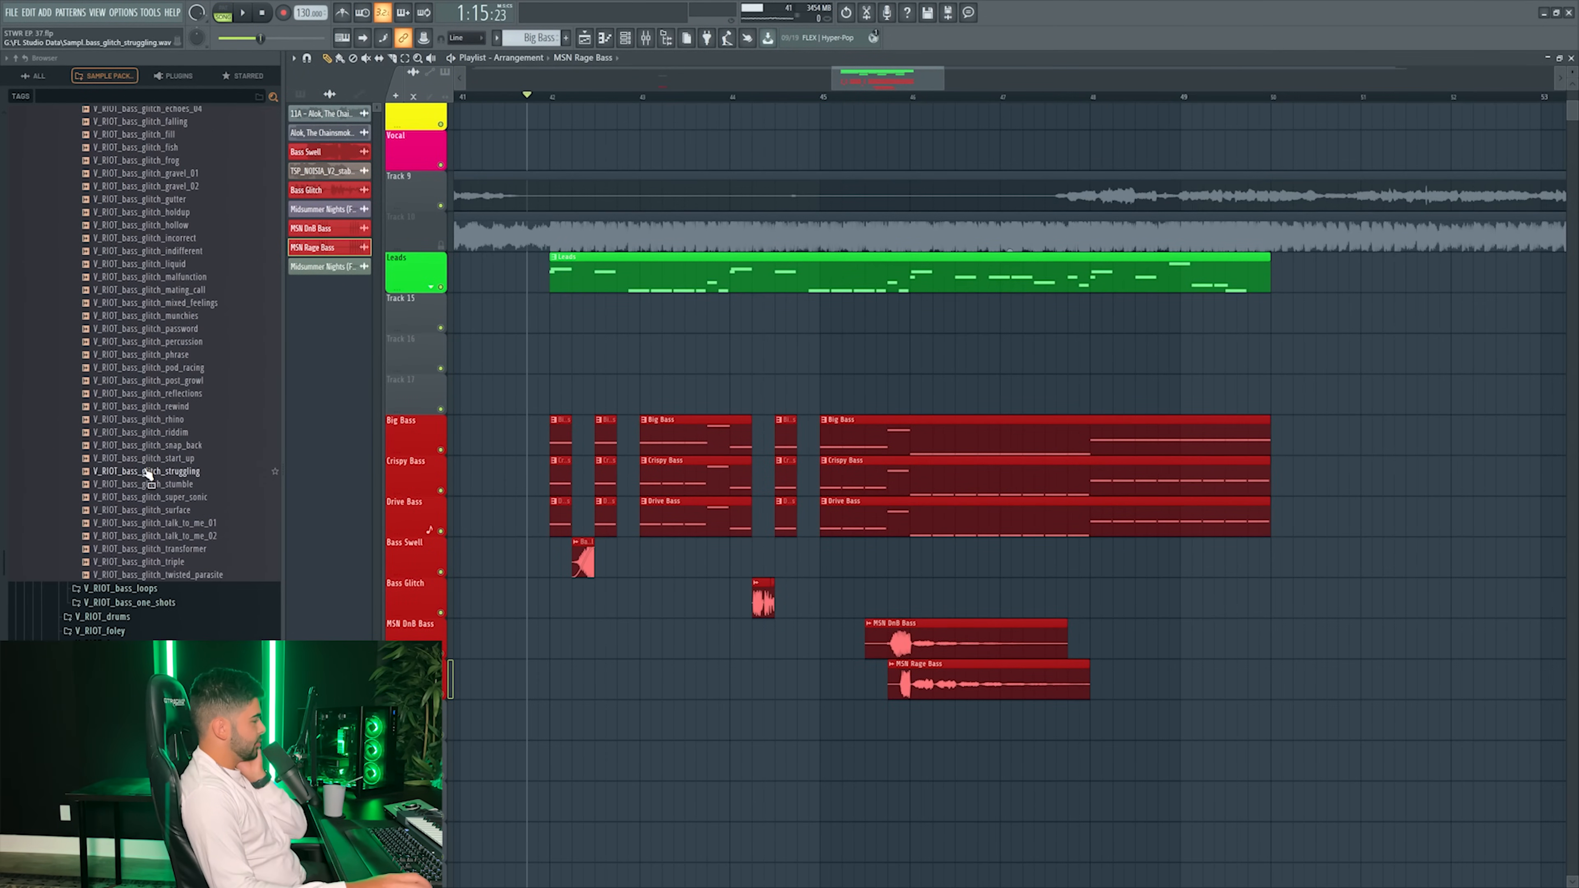
- Audition the KSHMR_Brass_Stab samples from 01_A to 10_F and place KSHMR_Brass_Stab_10_F on the empty track above Big Bass
click(146, 402)
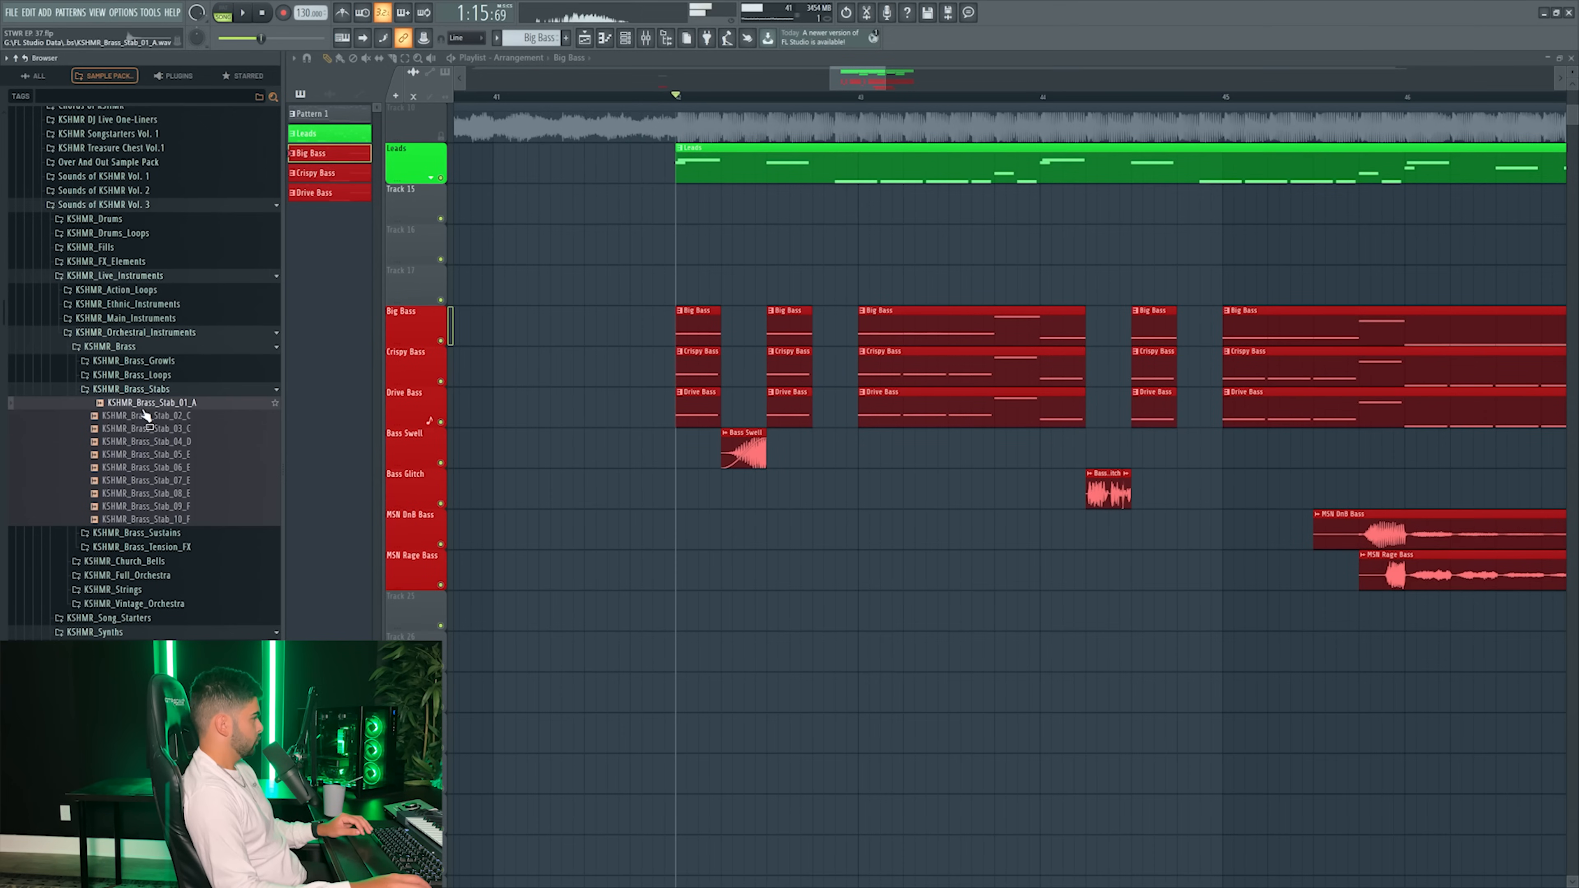
click(148, 416)
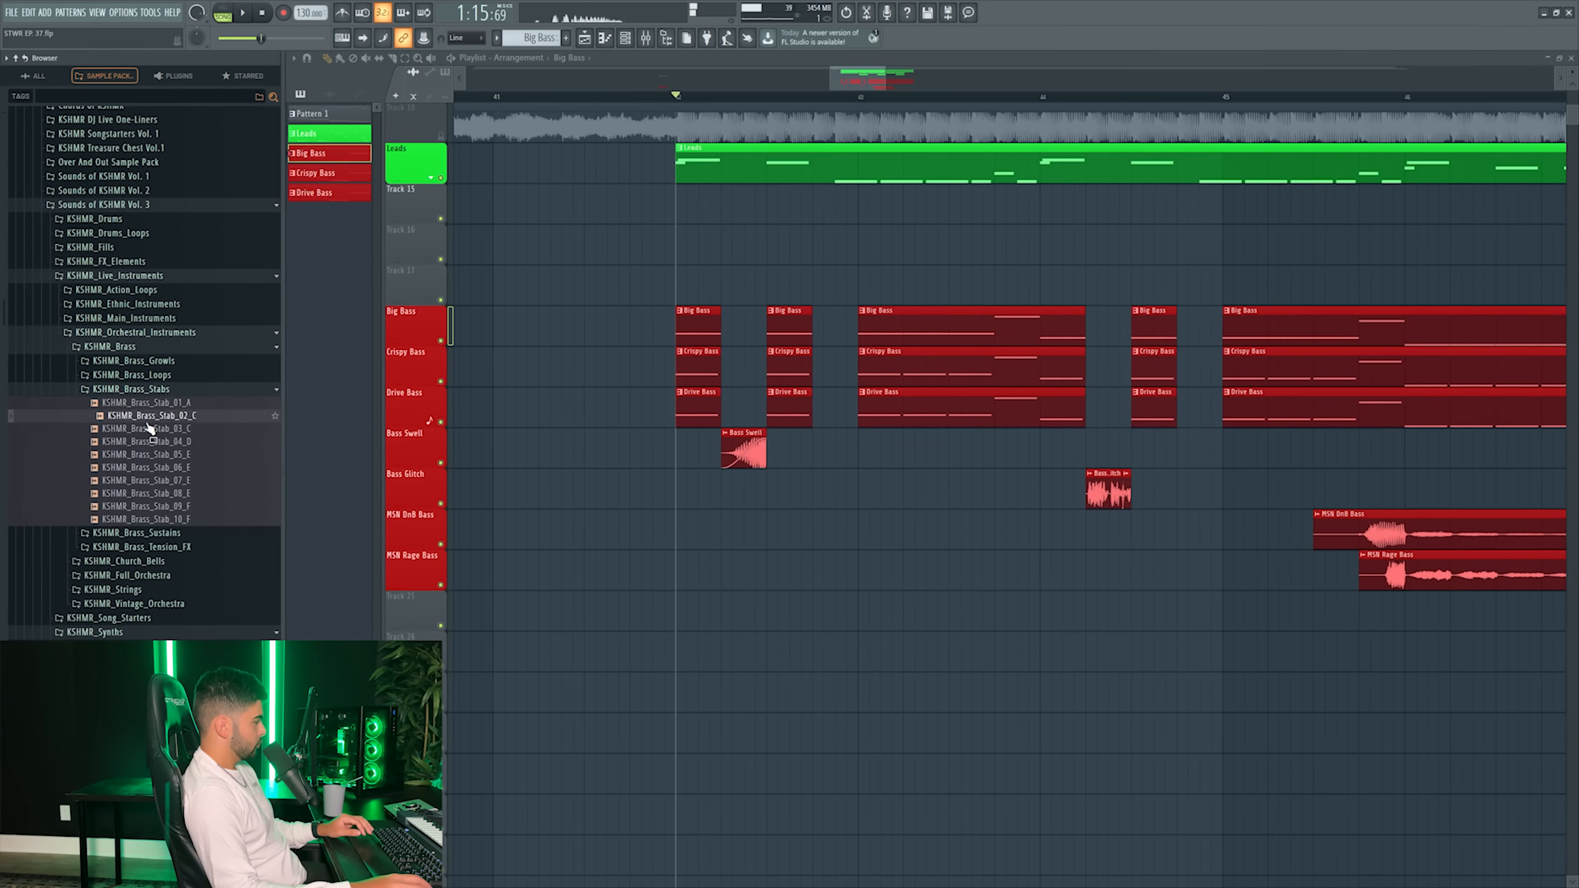
click(148, 428)
click(149, 442)
click(149, 454)
click(148, 469)
click(147, 481)
click(147, 493)
click(146, 505)
click(145, 518)
drag(149, 521, 746, 309)
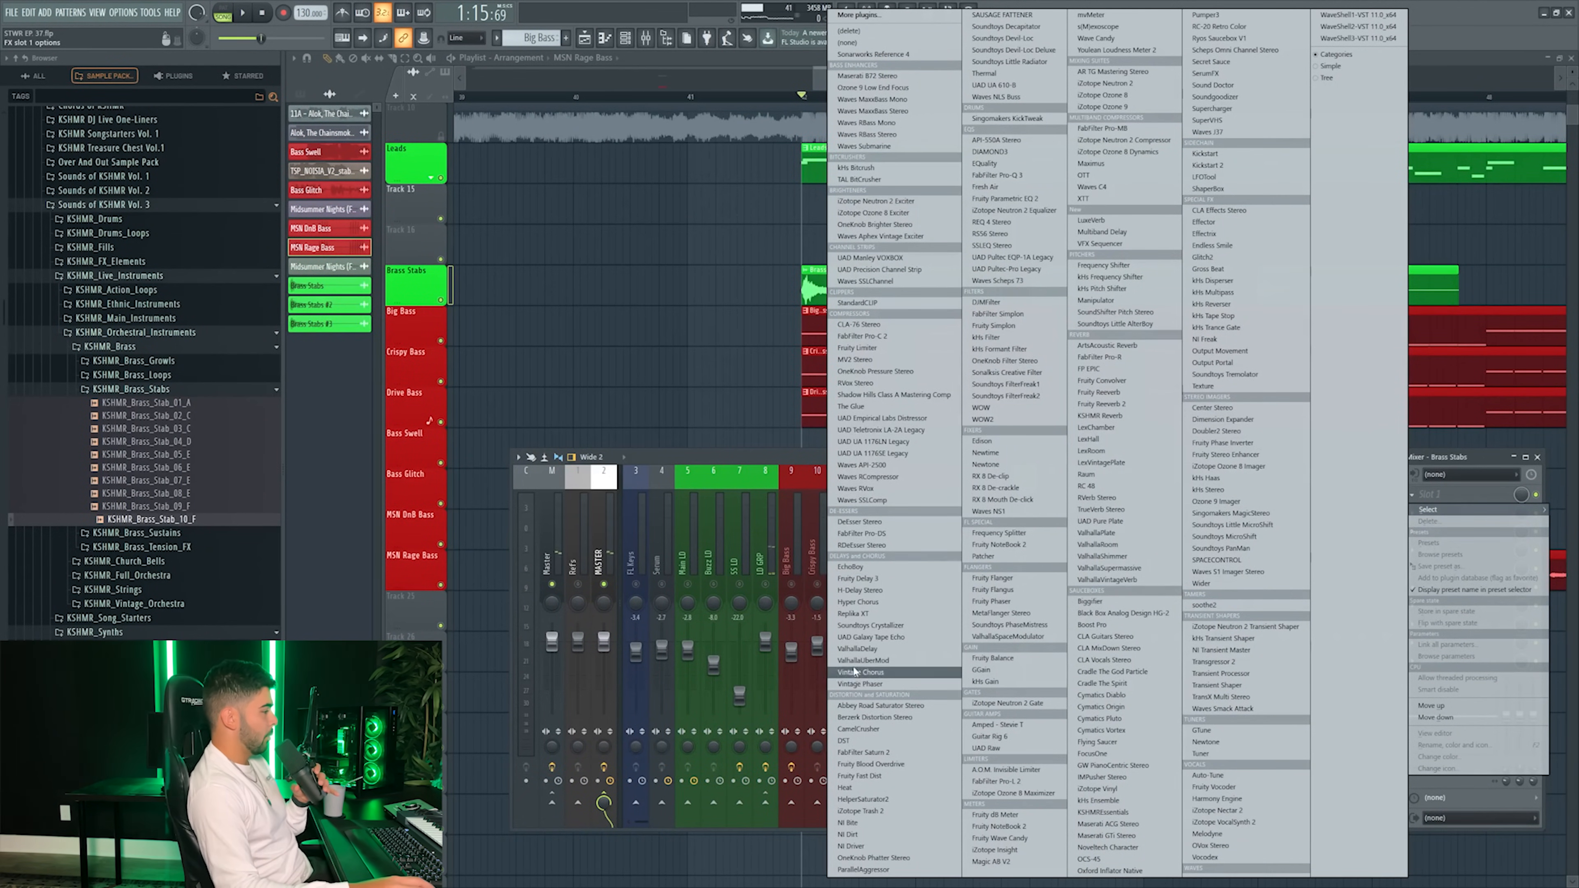
- Add ValhallaDelay and ArtsAcoustic Reverb to the Brass Stabs mixer track, using the Tape Dotted Eighth delay preset with low EQ at 560 Hz
click(859, 650)
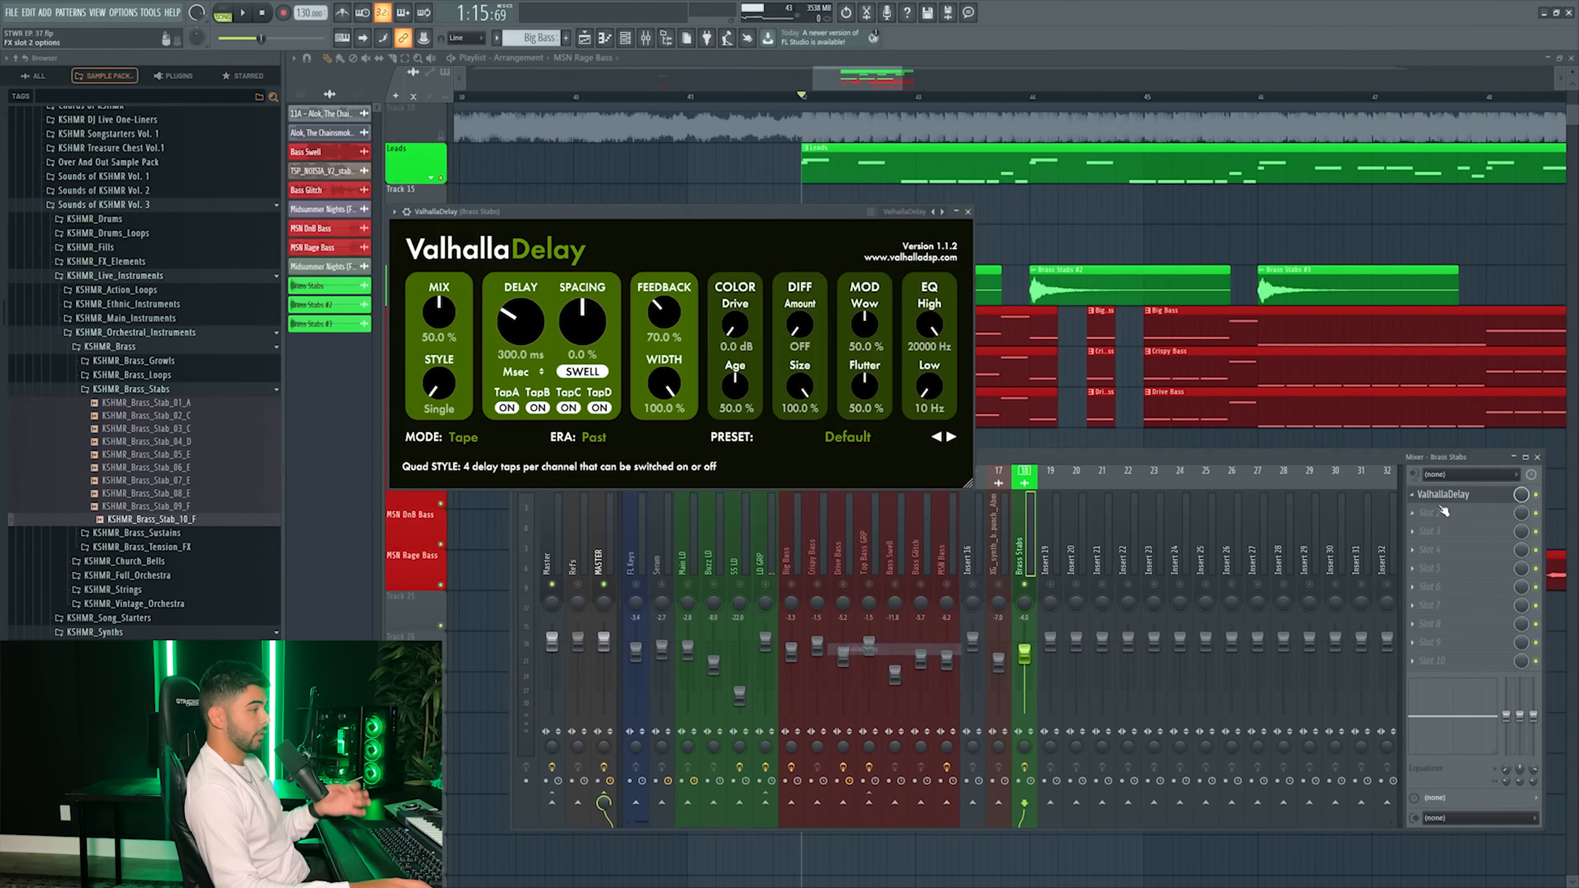
click(1440, 513)
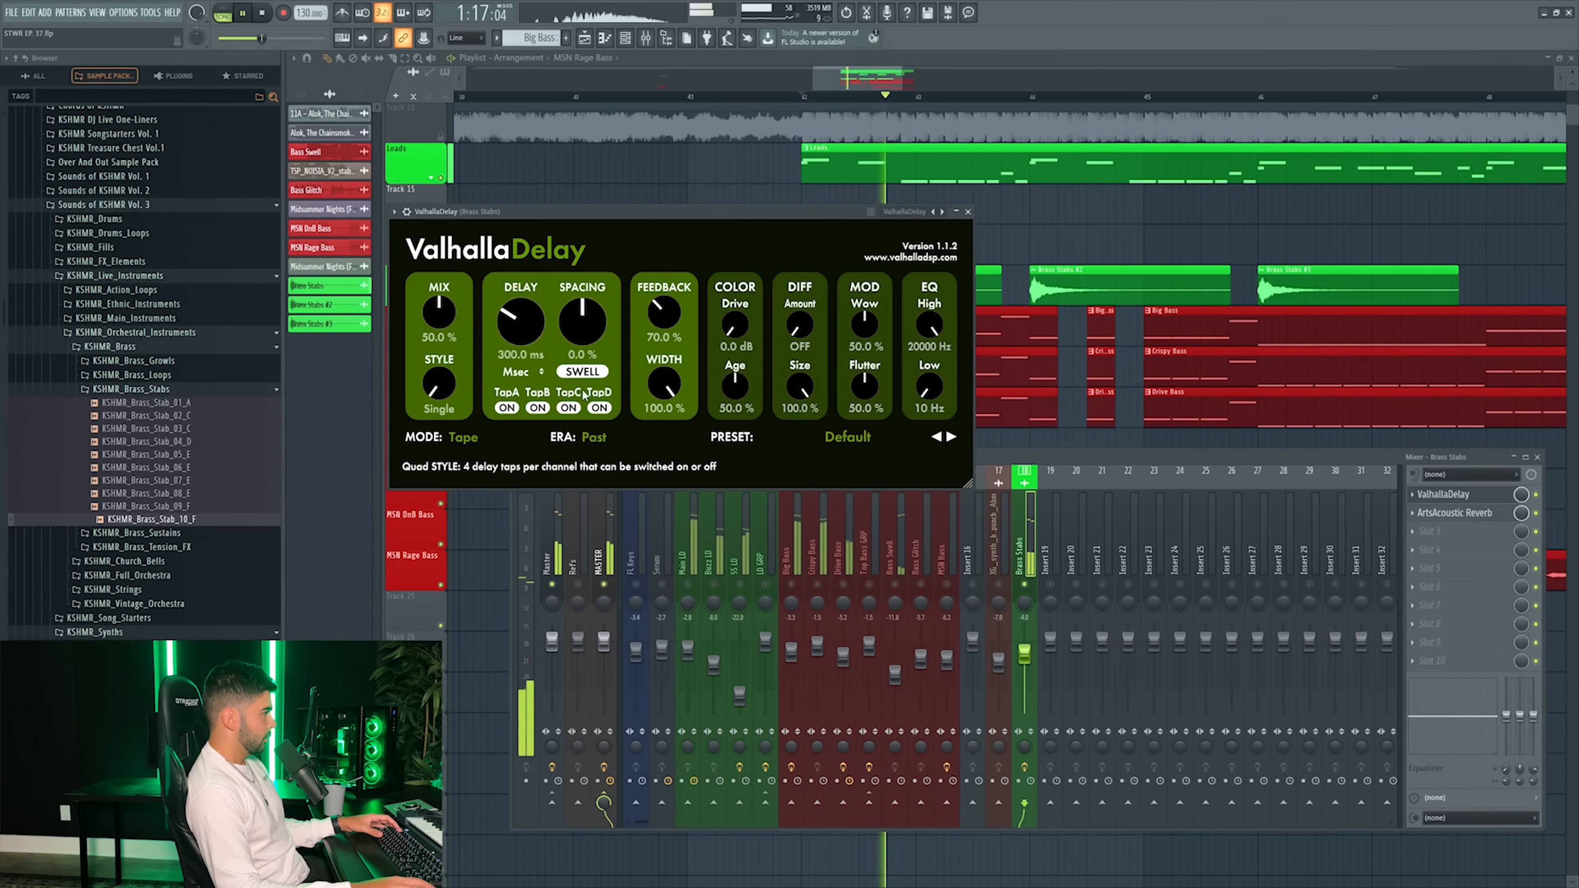
click(812, 438)
mouse_move(833, 522)
click(940, 495)
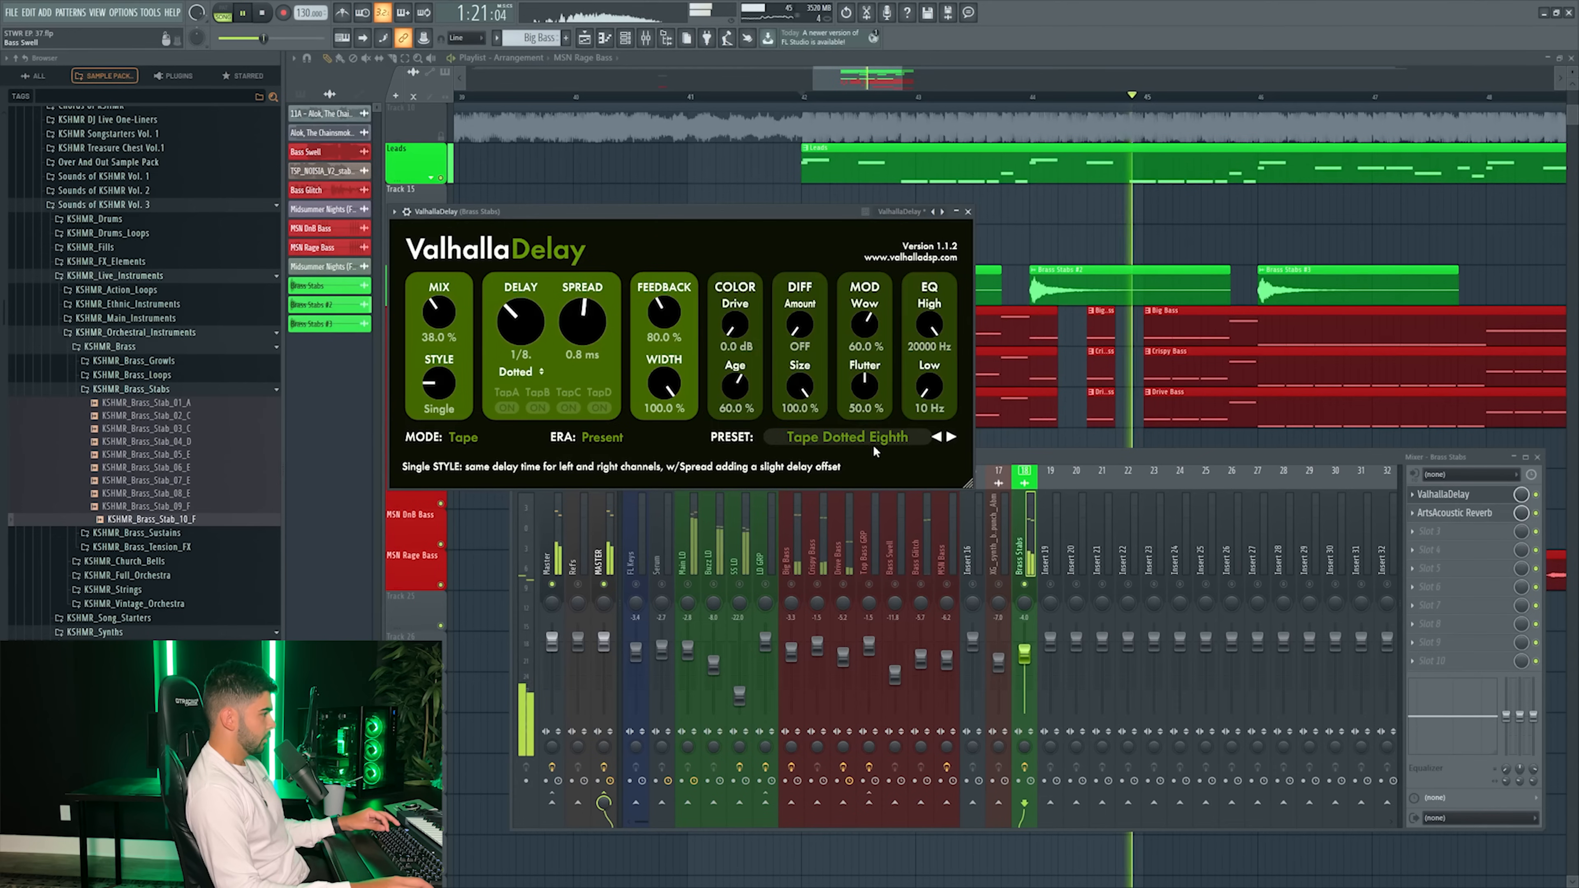
drag(929, 387, 925, 347)
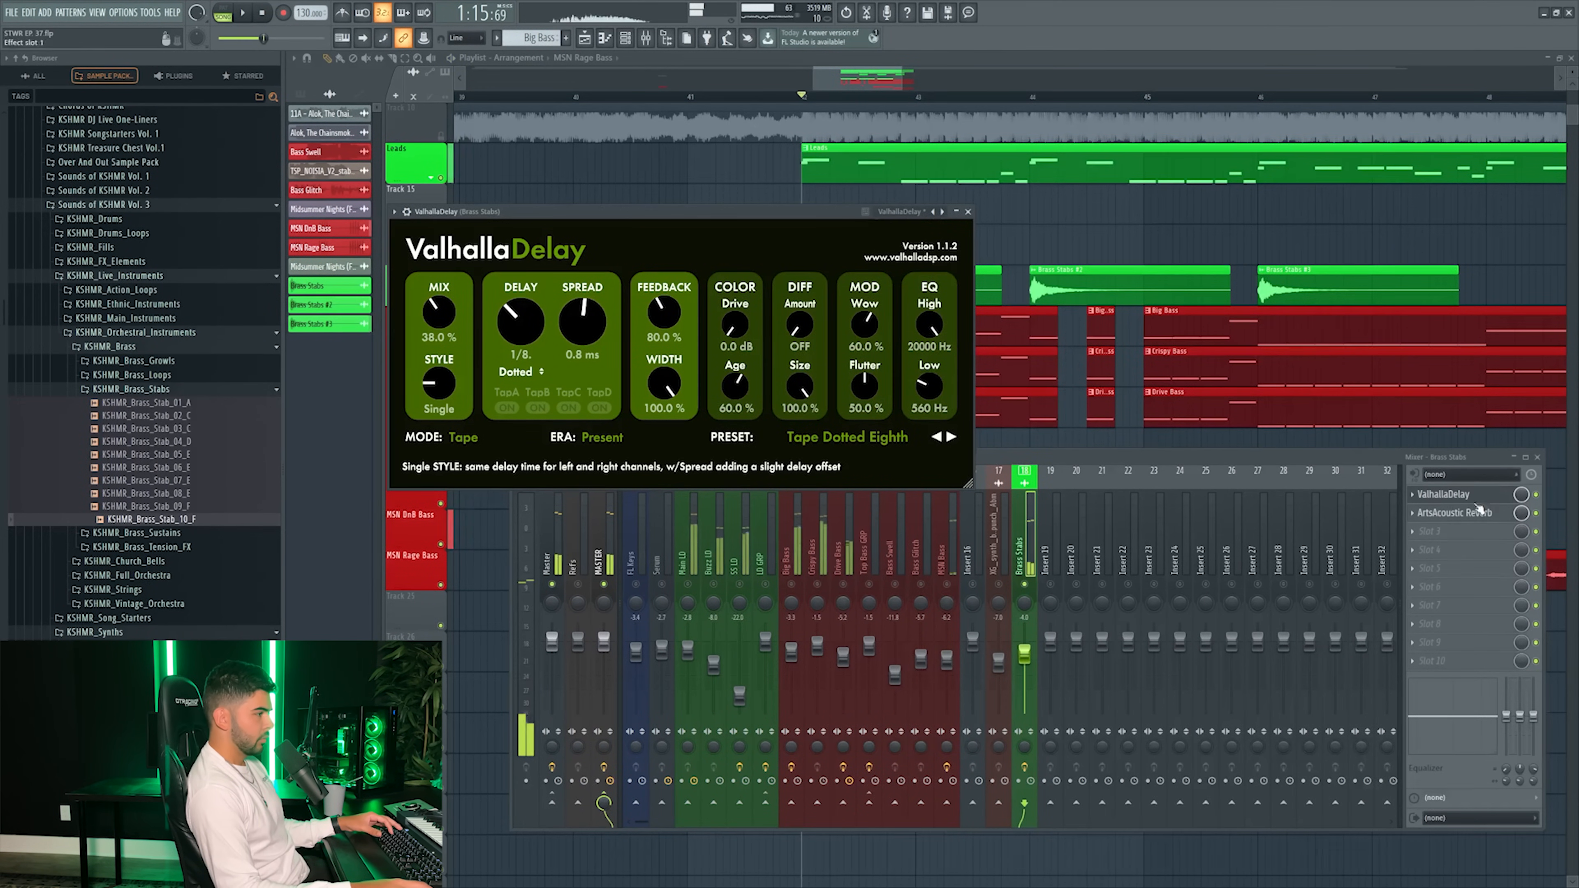
key(space)
- Add OTT to the Brass Stabs mixer track and set its depth to 81% while auditioning the drop
click(1449, 528)
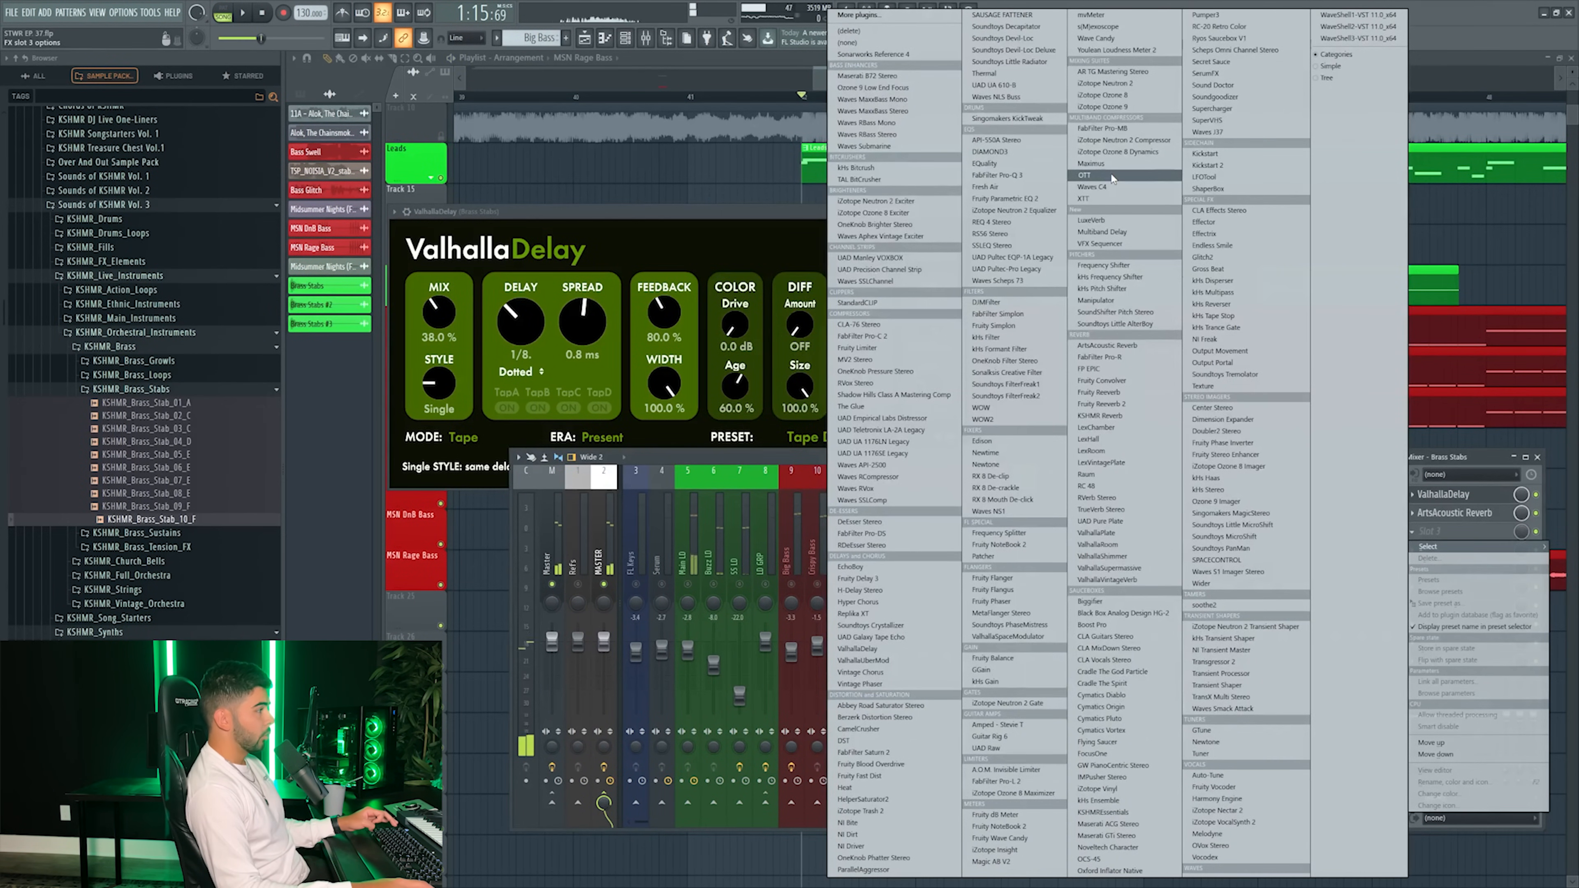
click(1111, 177)
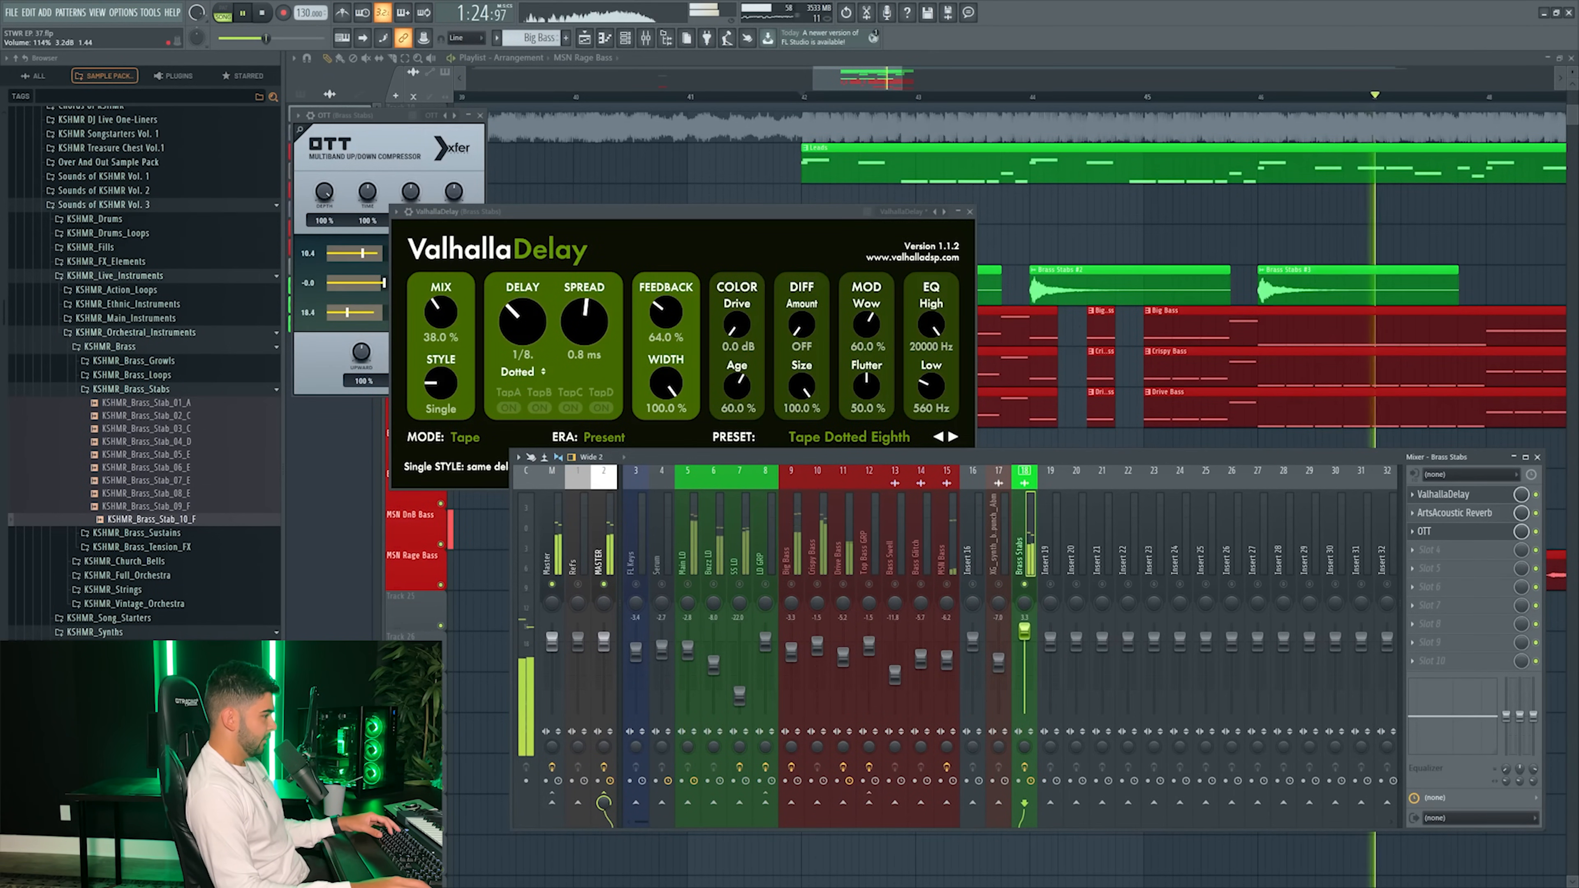
key(space)
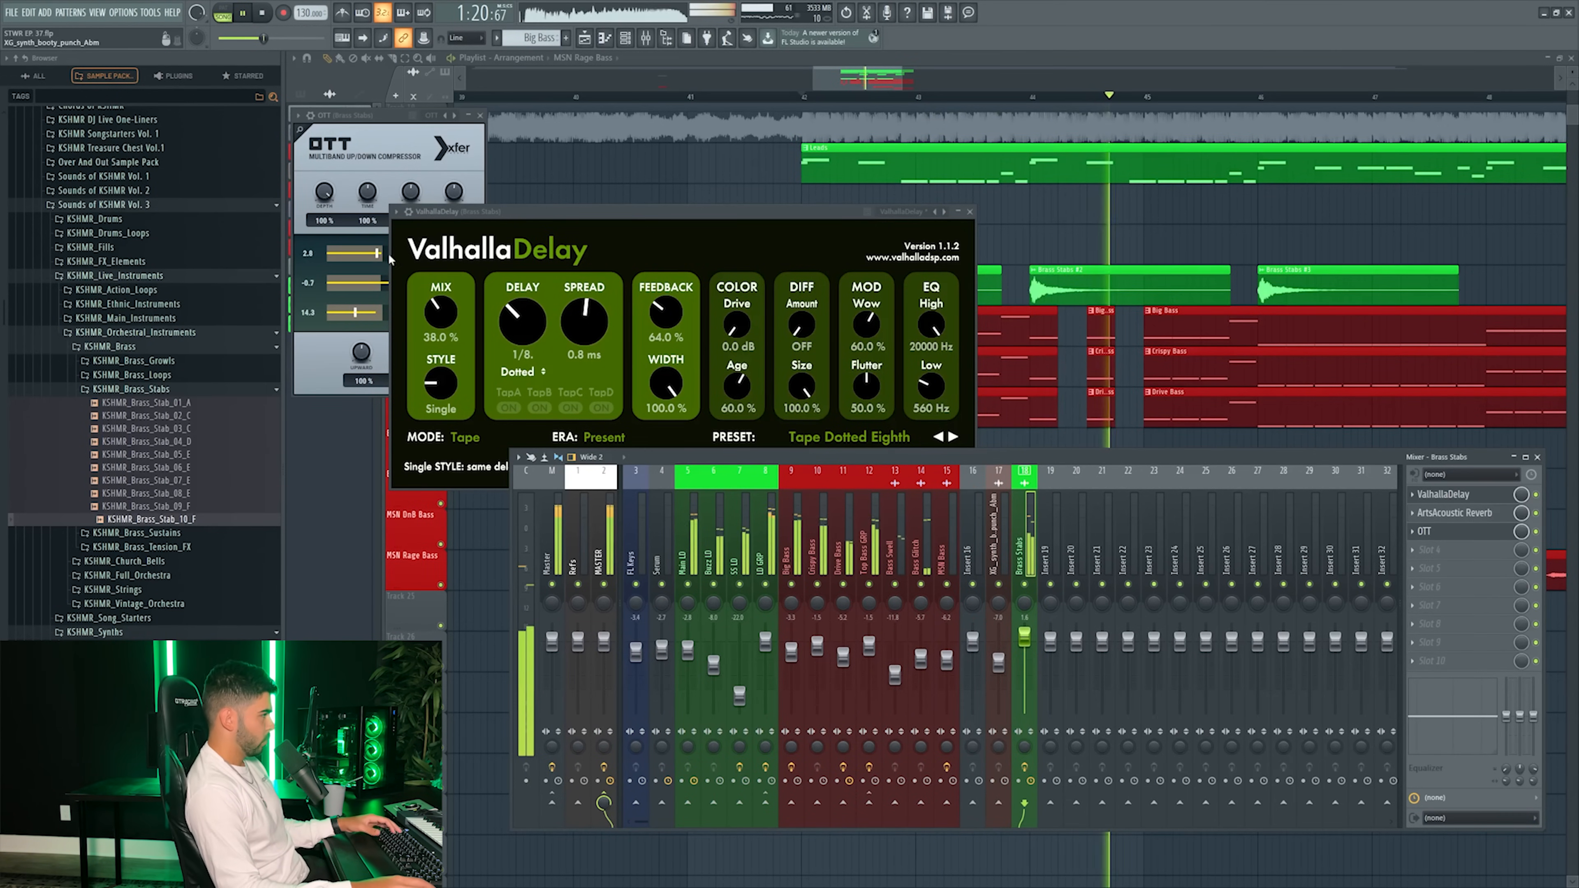
key(space)
click(324, 196)
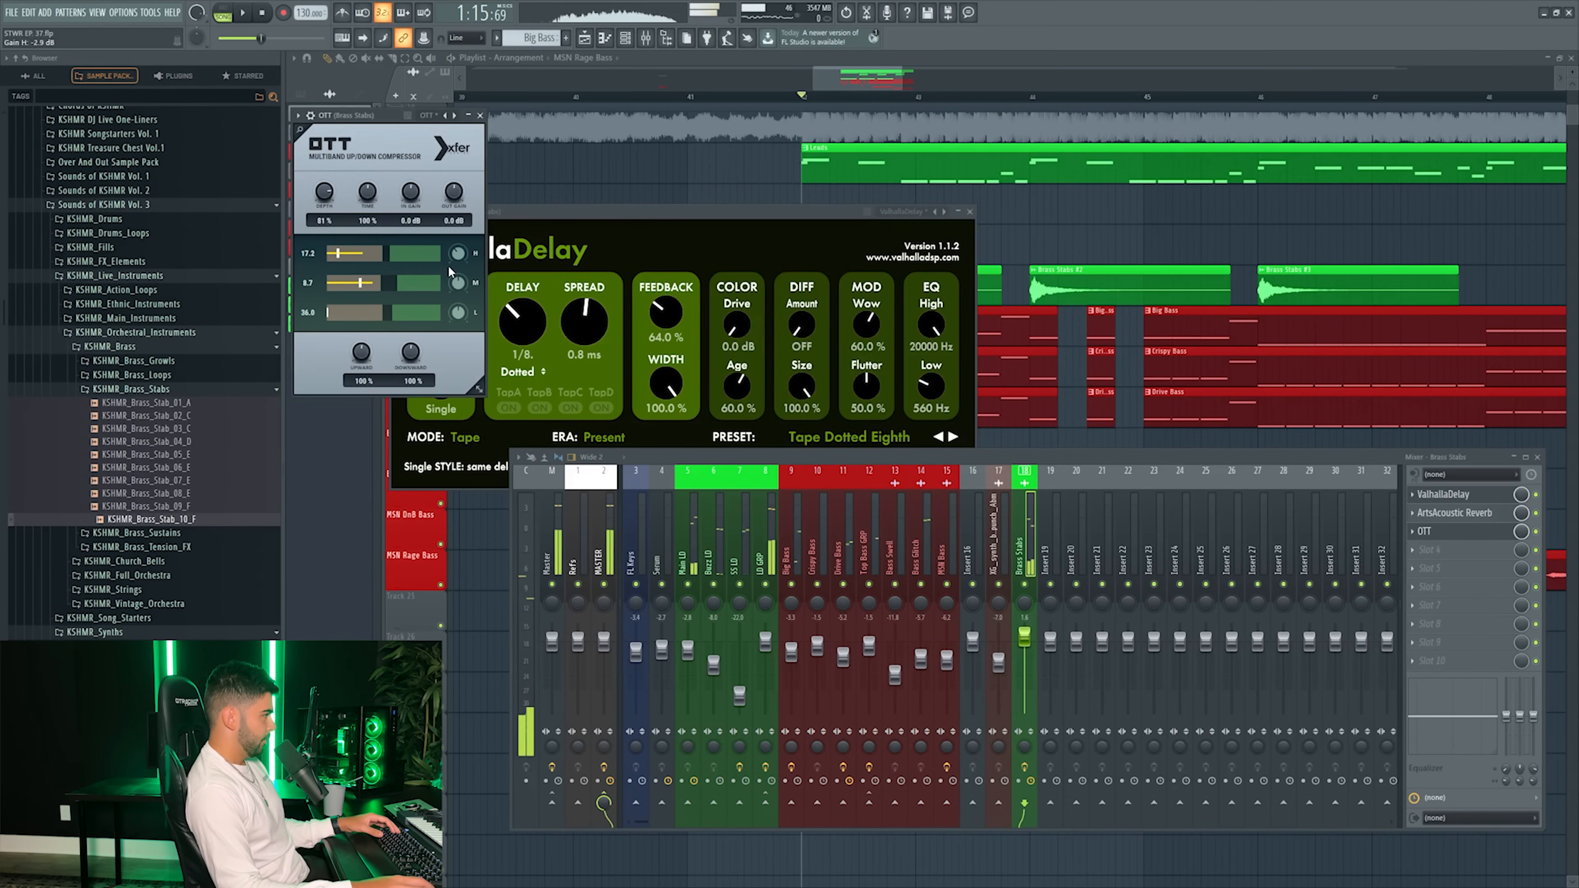
key(space)
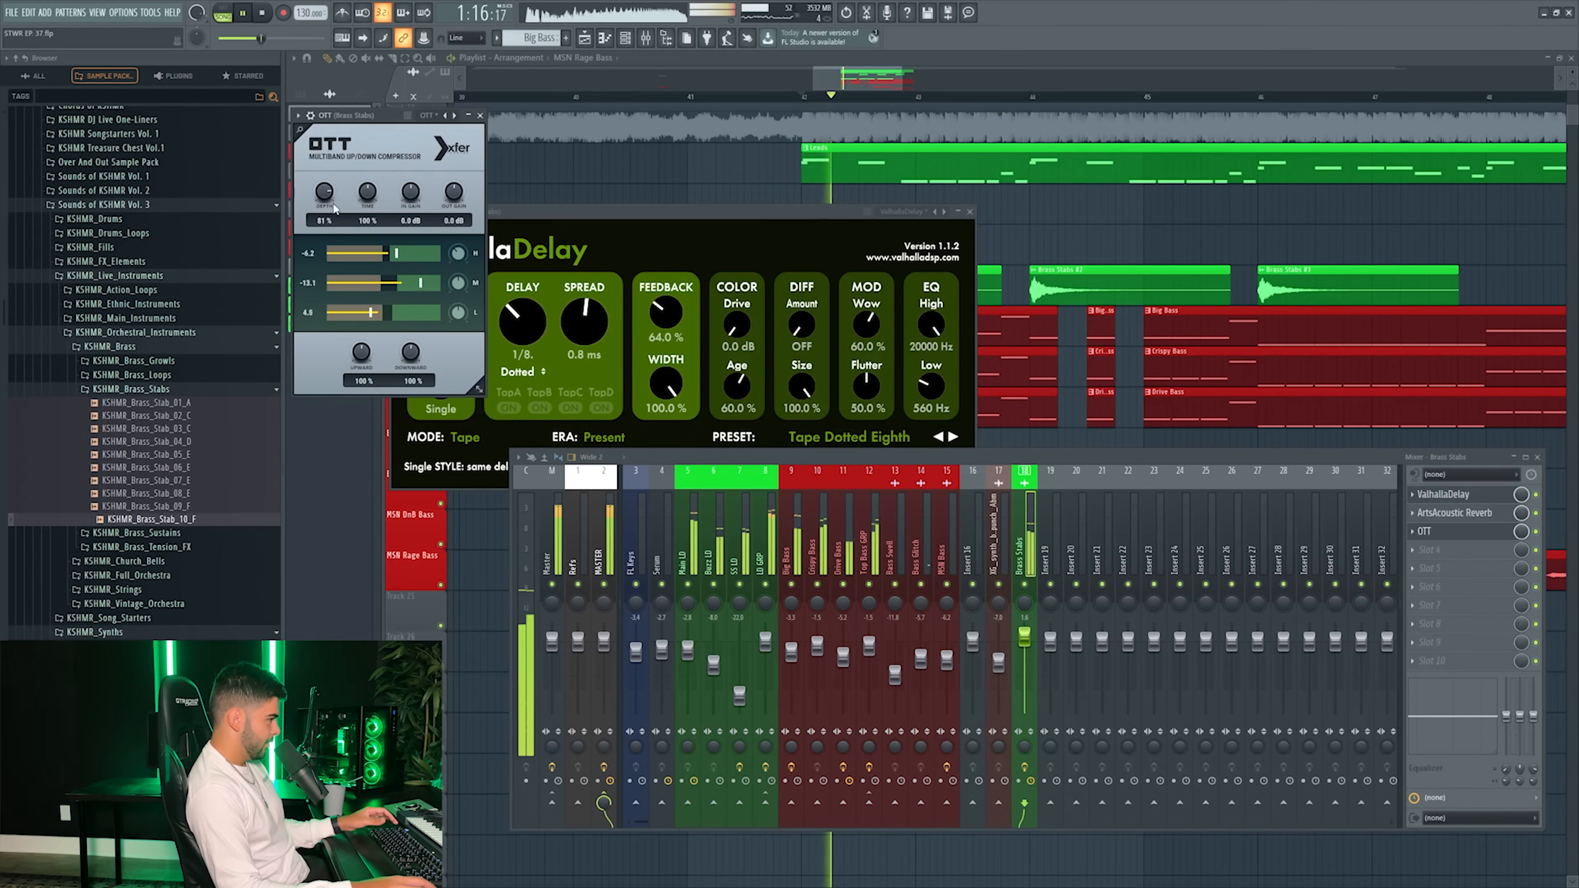
- Reset the Brass Stabs mixer fader to its default level
drag(1031, 641, 1027, 642)
right_click(1029, 645)
click(1035, 648)
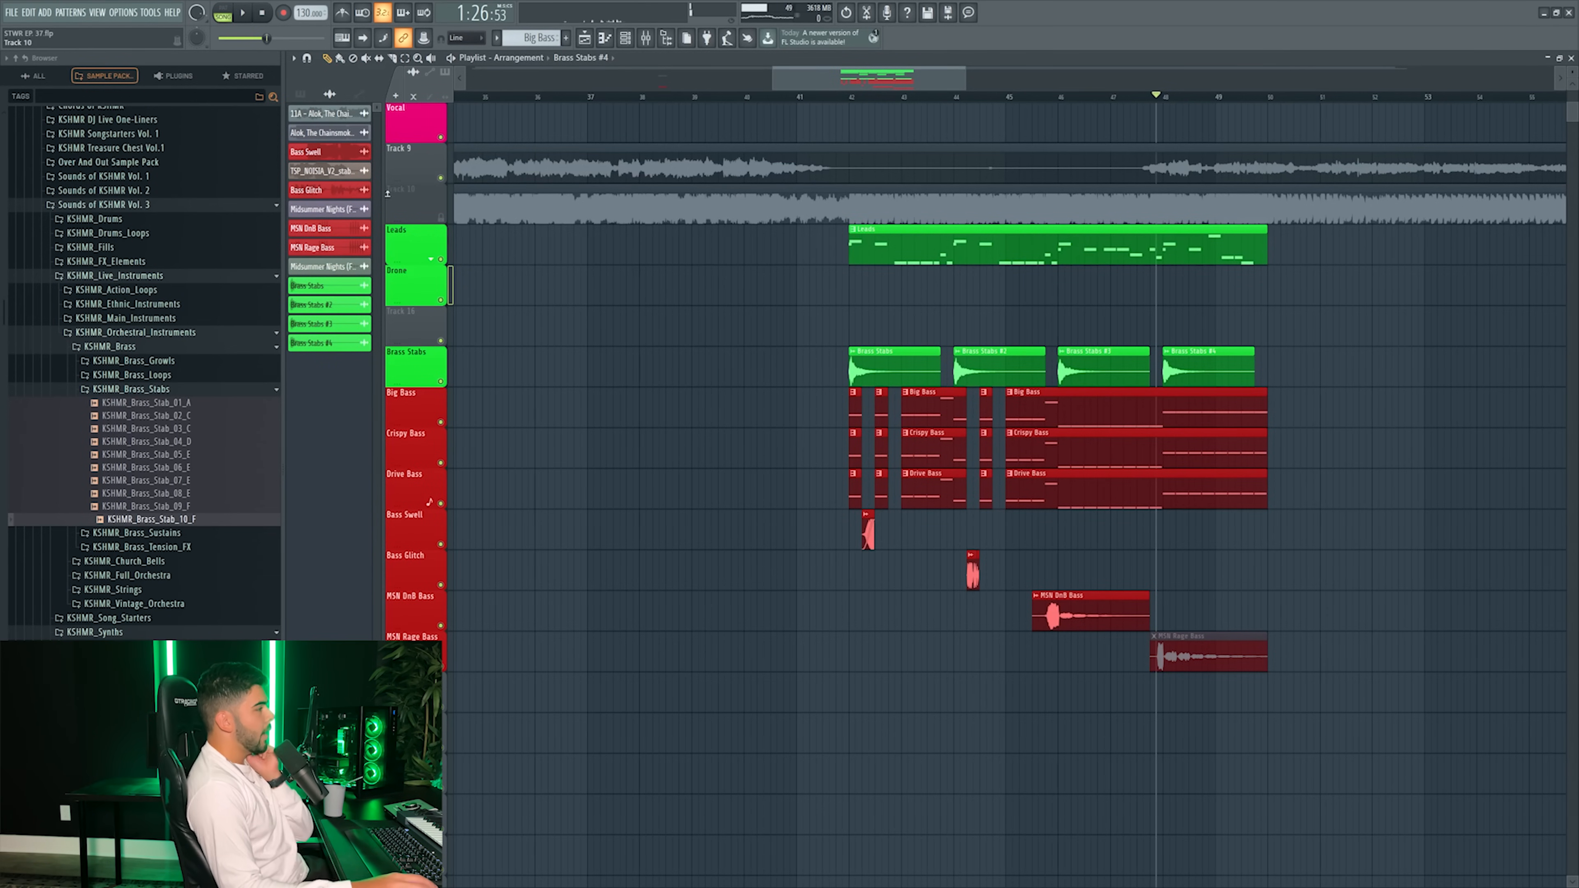
- Place KSHMR_Lead_Enhancer_07_G at bar 42 on the track above Brass Stabs and set its time-stretching mode to Auto
drag(791, 76, 808, 77)
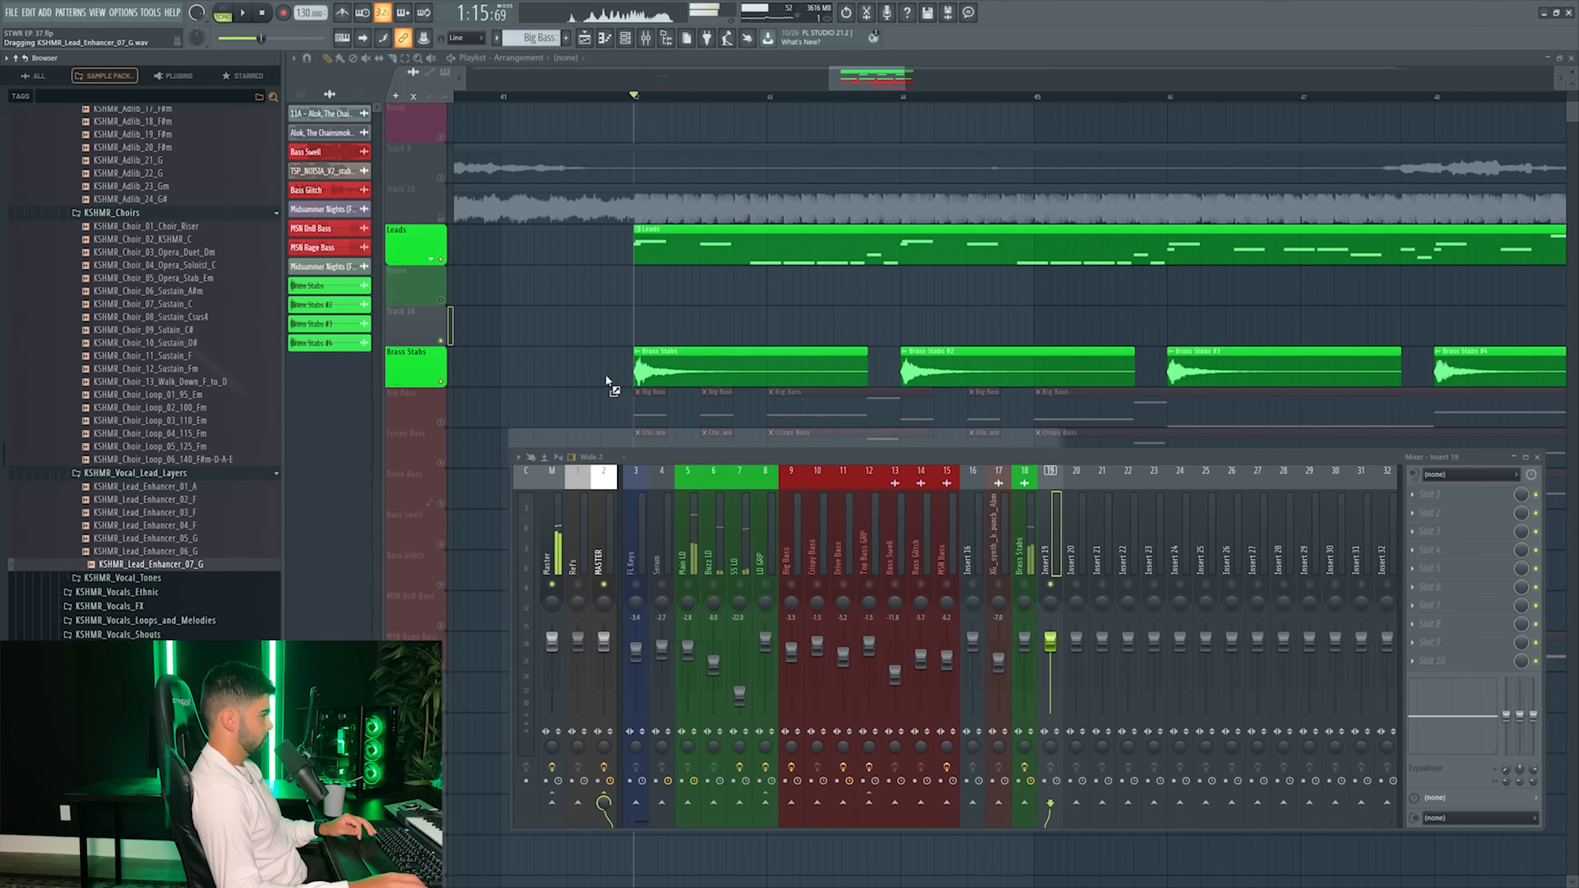
drag(683, 293, 686, 336)
double_click(685, 336)
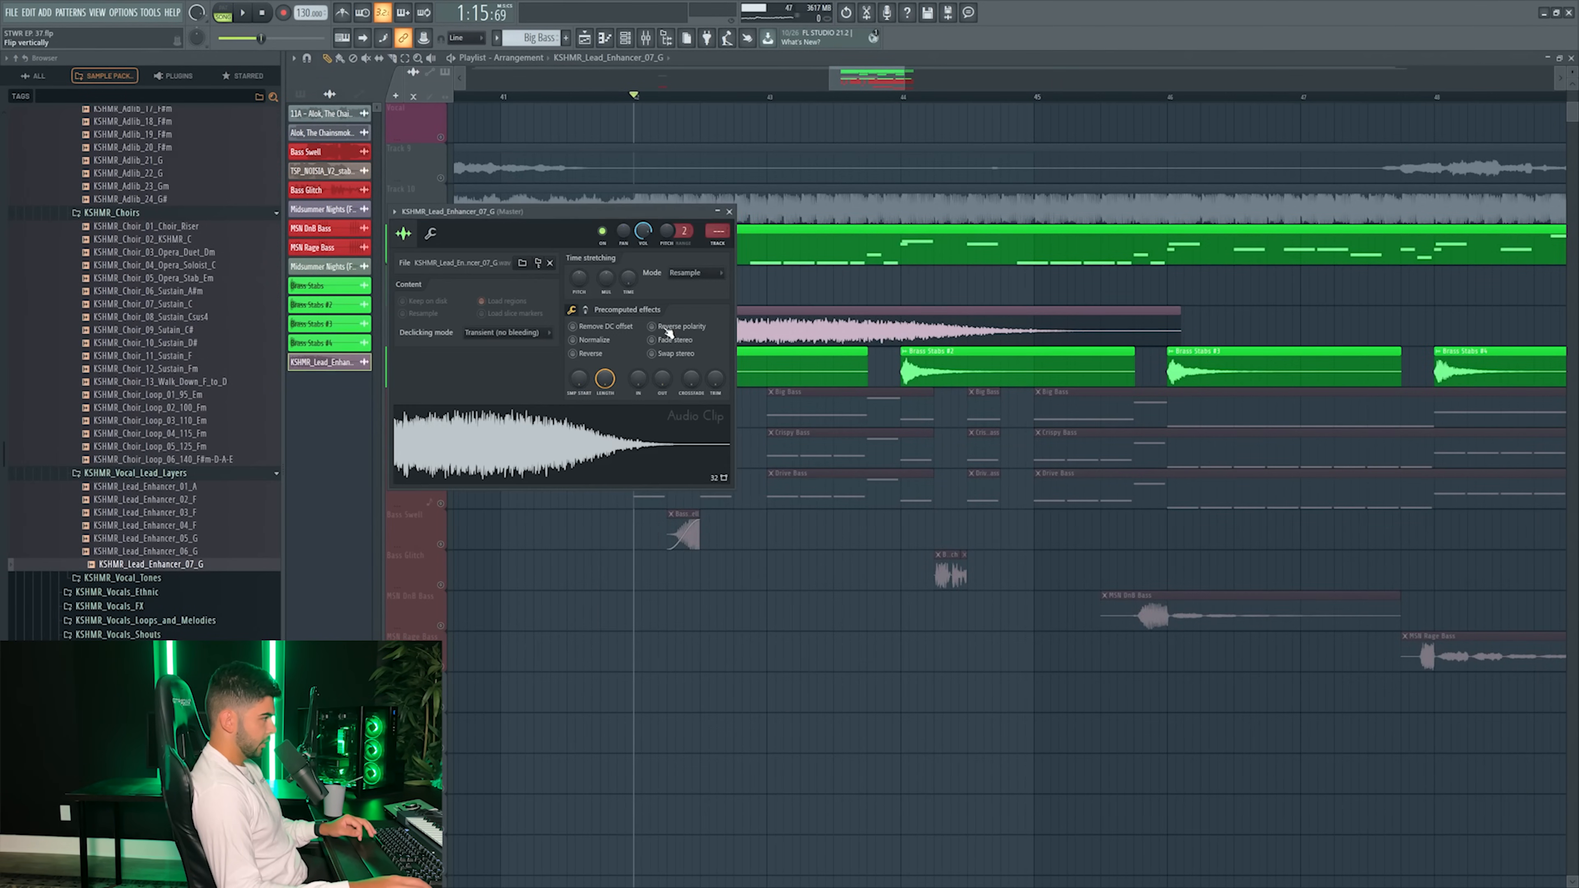
key(space)
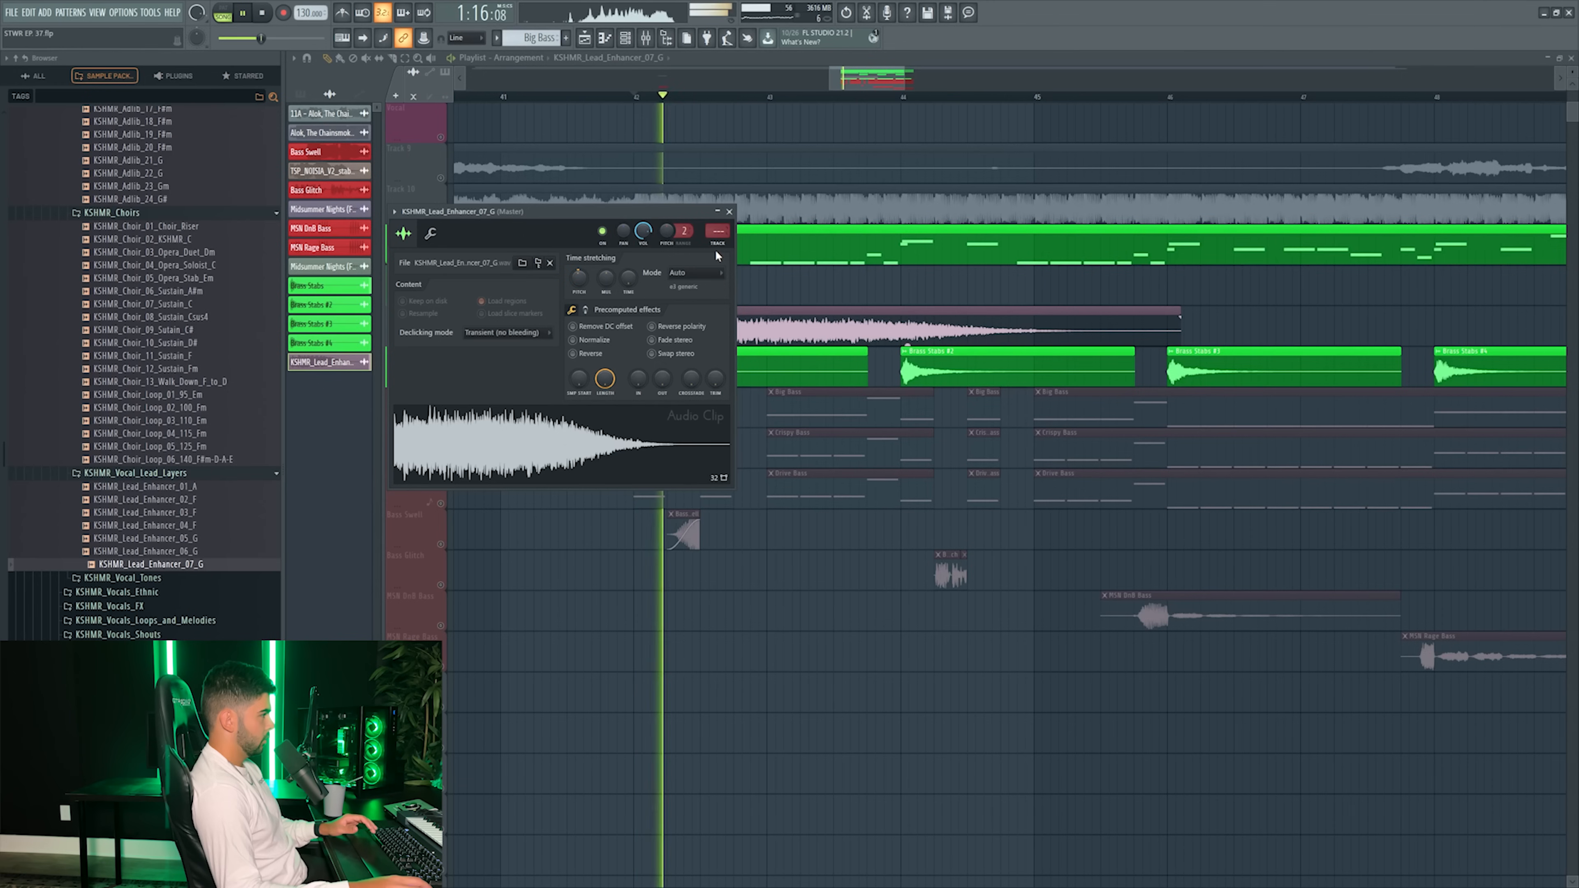
- Lower the KSHMR_Lead_Enhancer_07_G mixer level to about -12 dB while auditioning it with the drop
drag(1050, 641, 1050, 670)
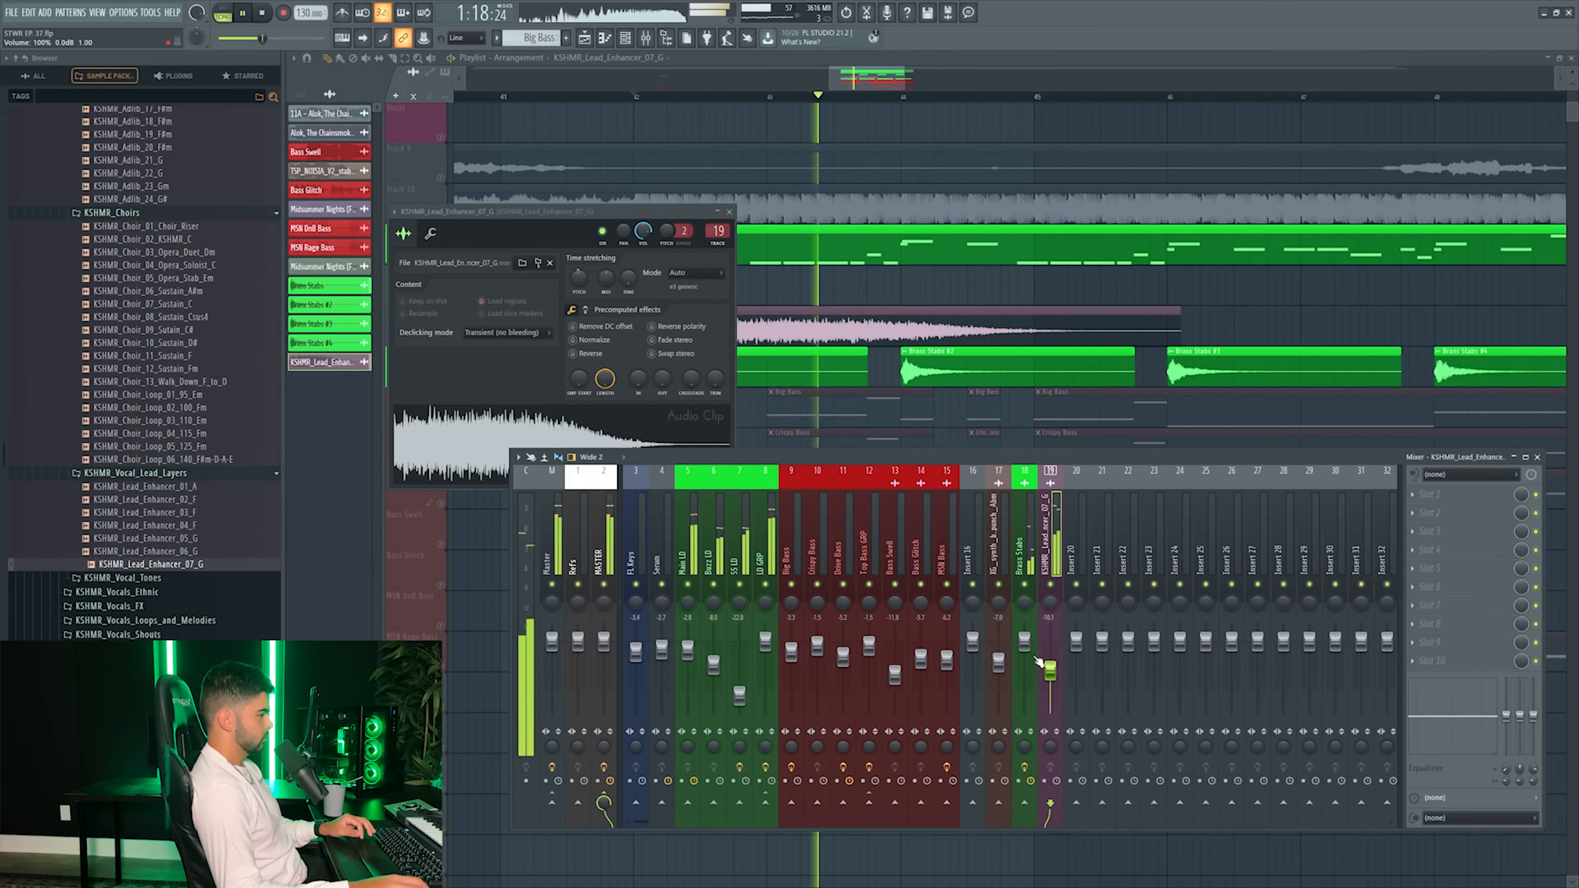
drag(1050, 670, 1065, 673)
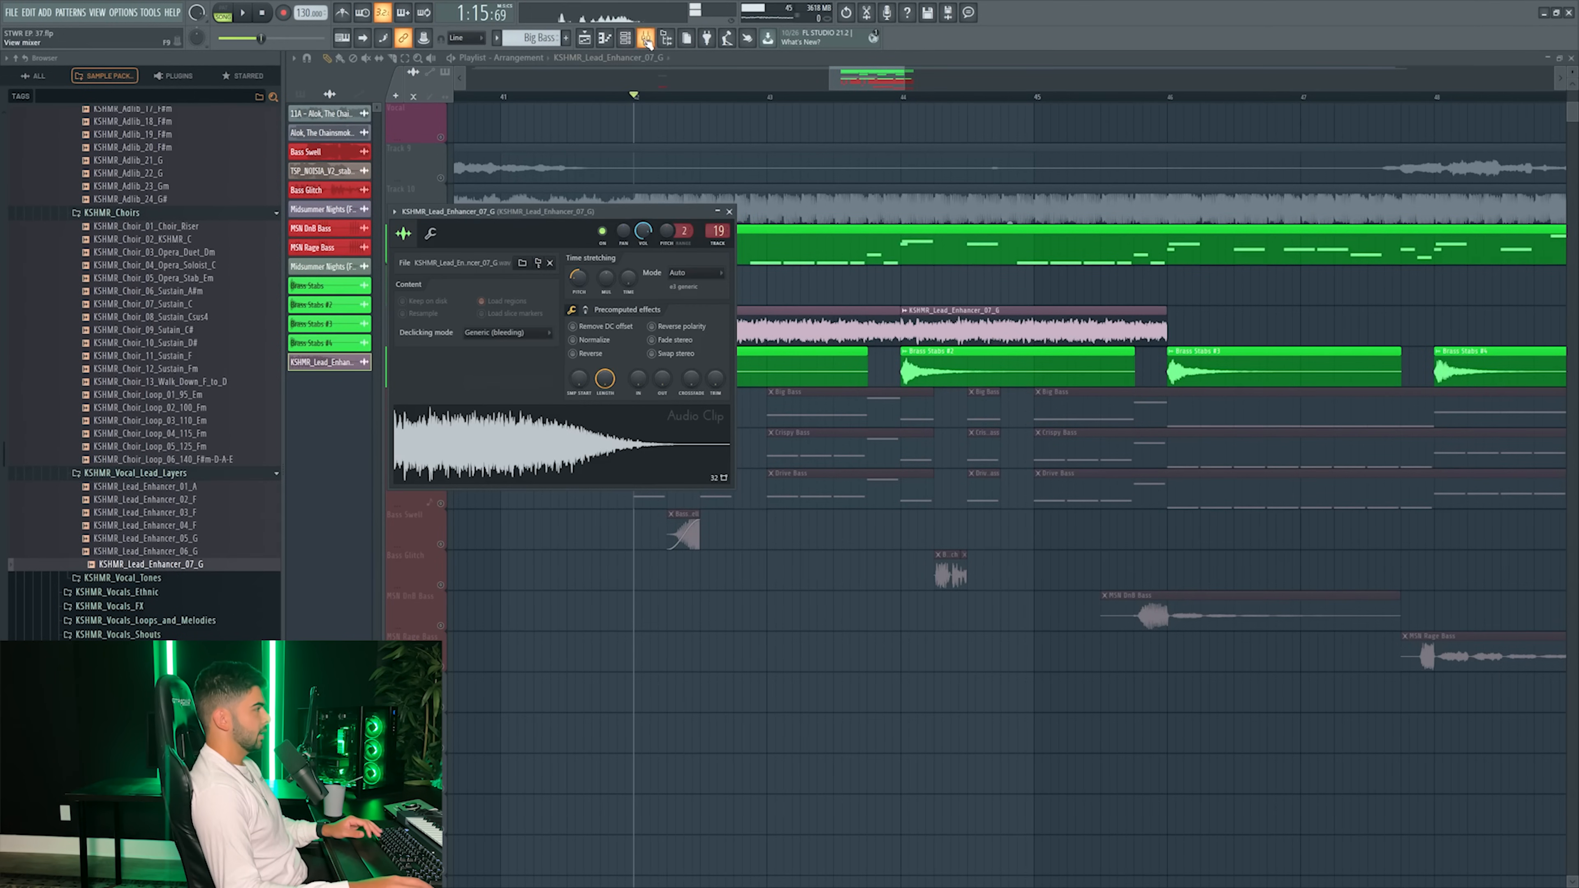
click(646, 40)
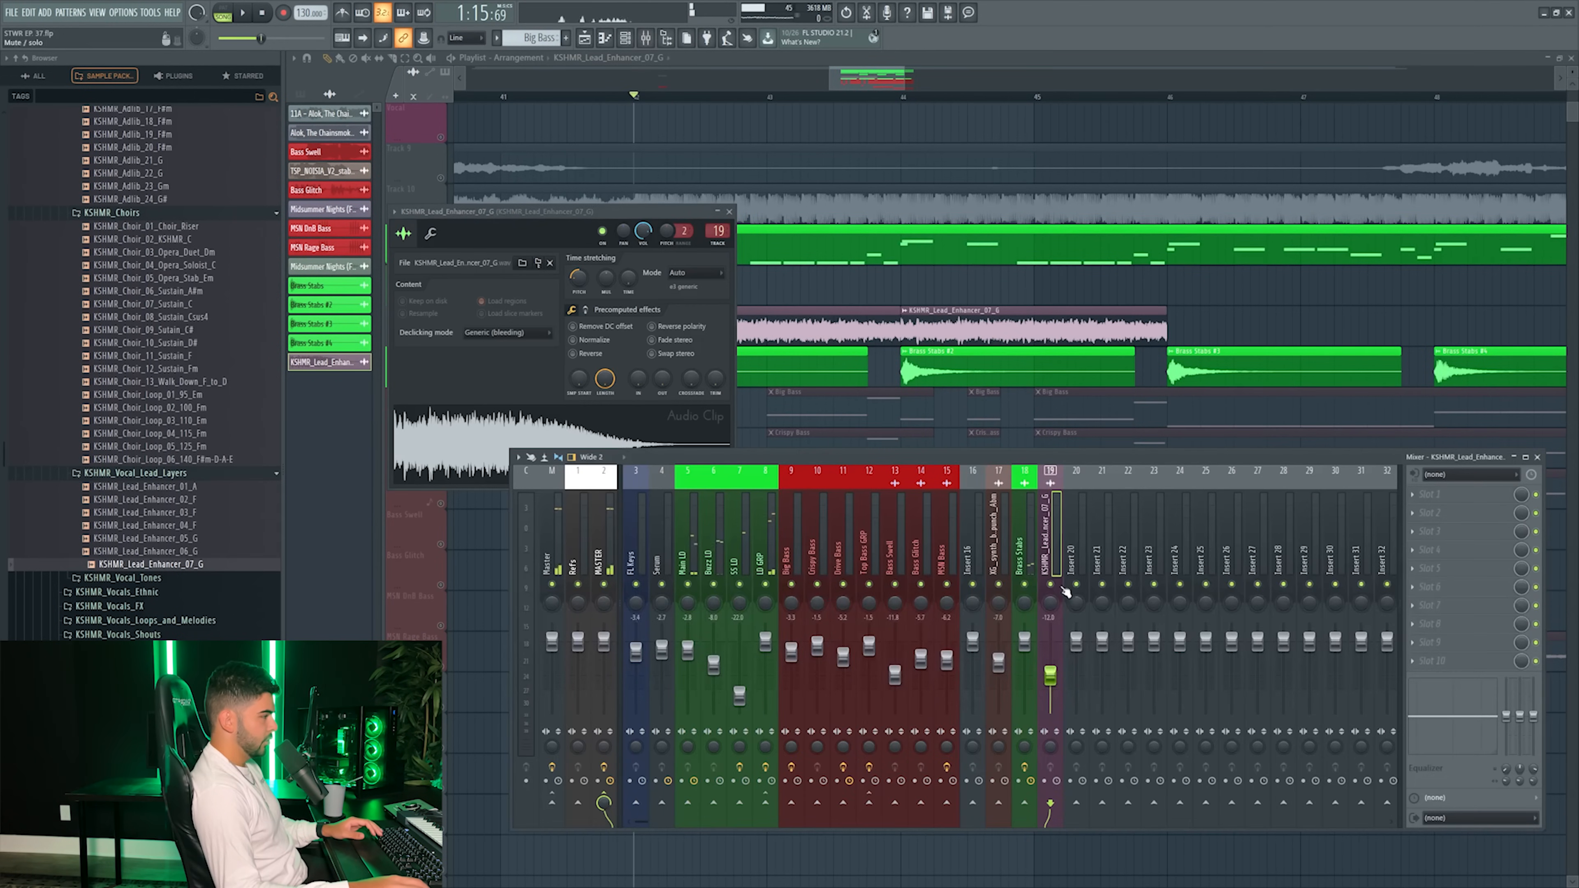
key(space)
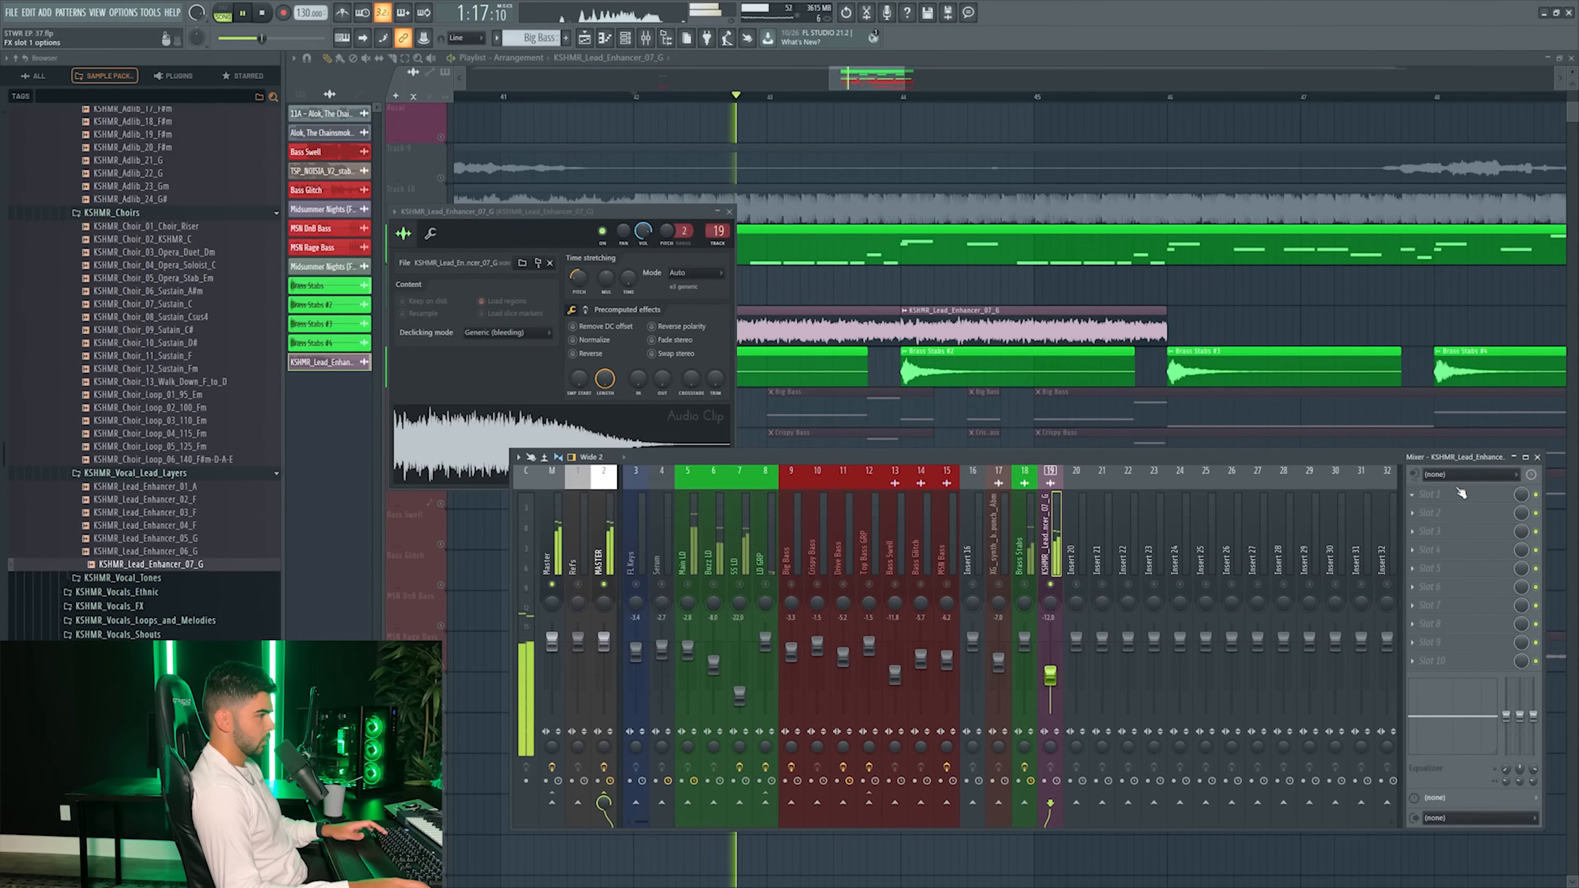
key(space)
- Add Thermal with the rhythmic Spin Cycle preset to the lead enhancer's mixer track and trim the track level to about -12.3 dB
click(1451, 493)
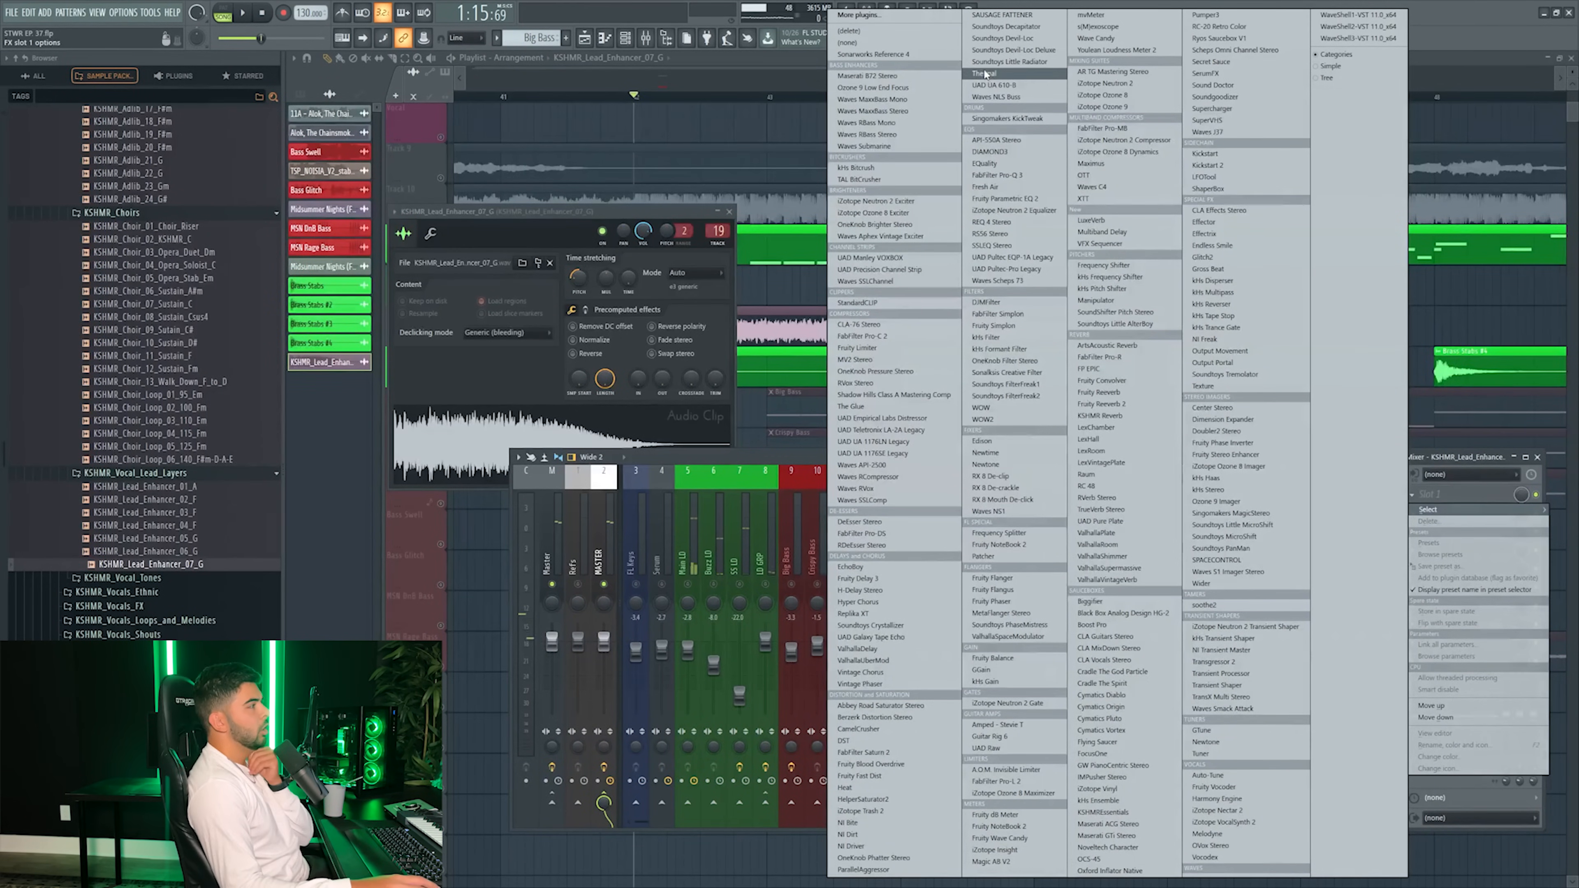
click(987, 73)
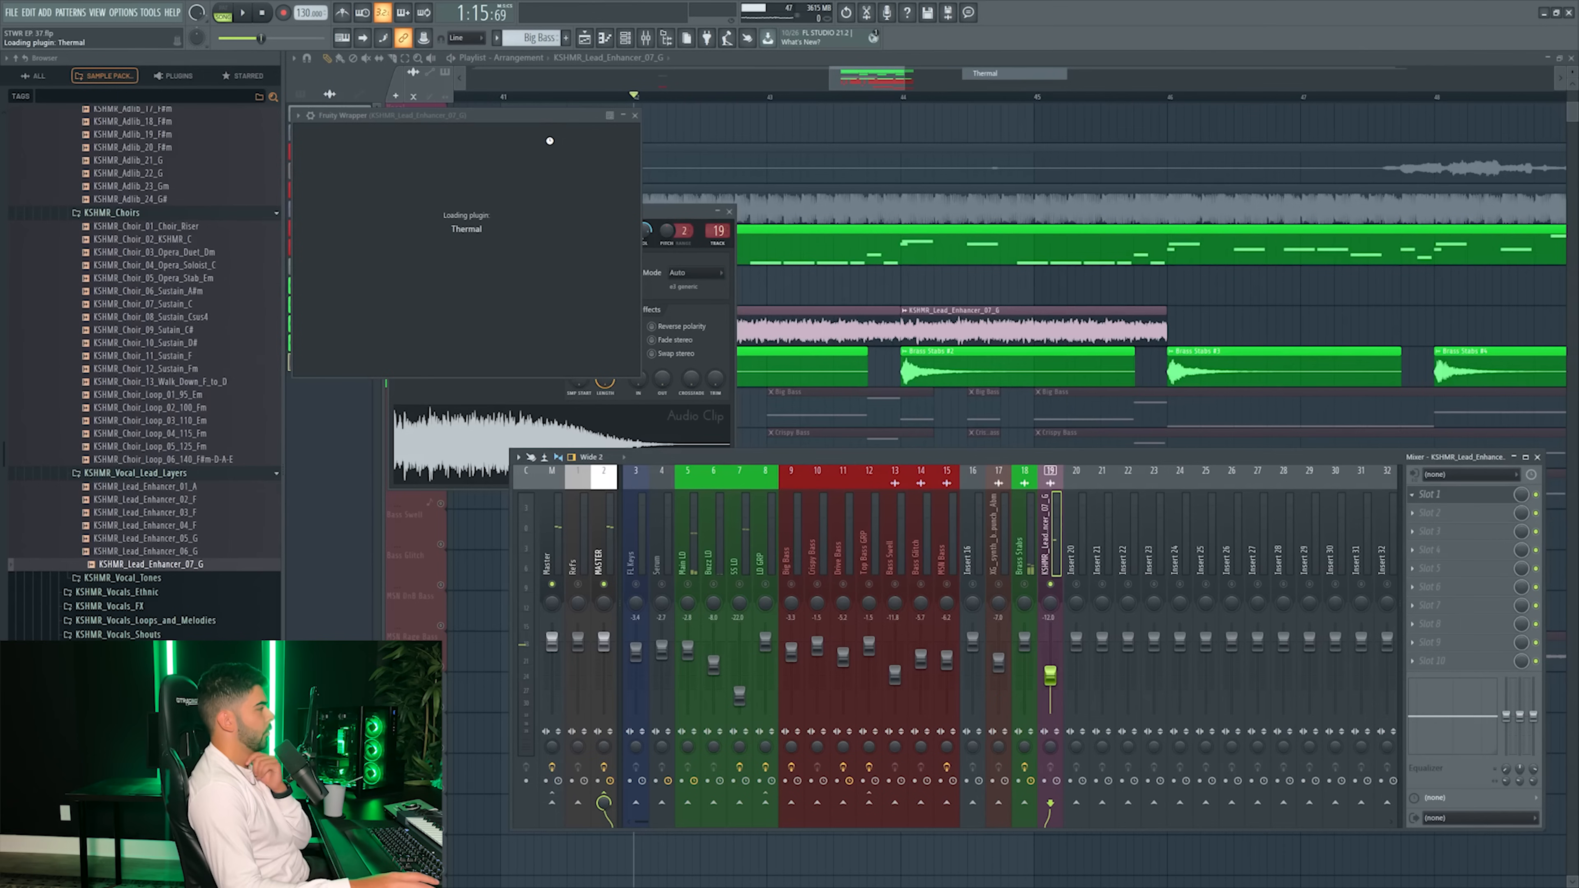
click(922, 139)
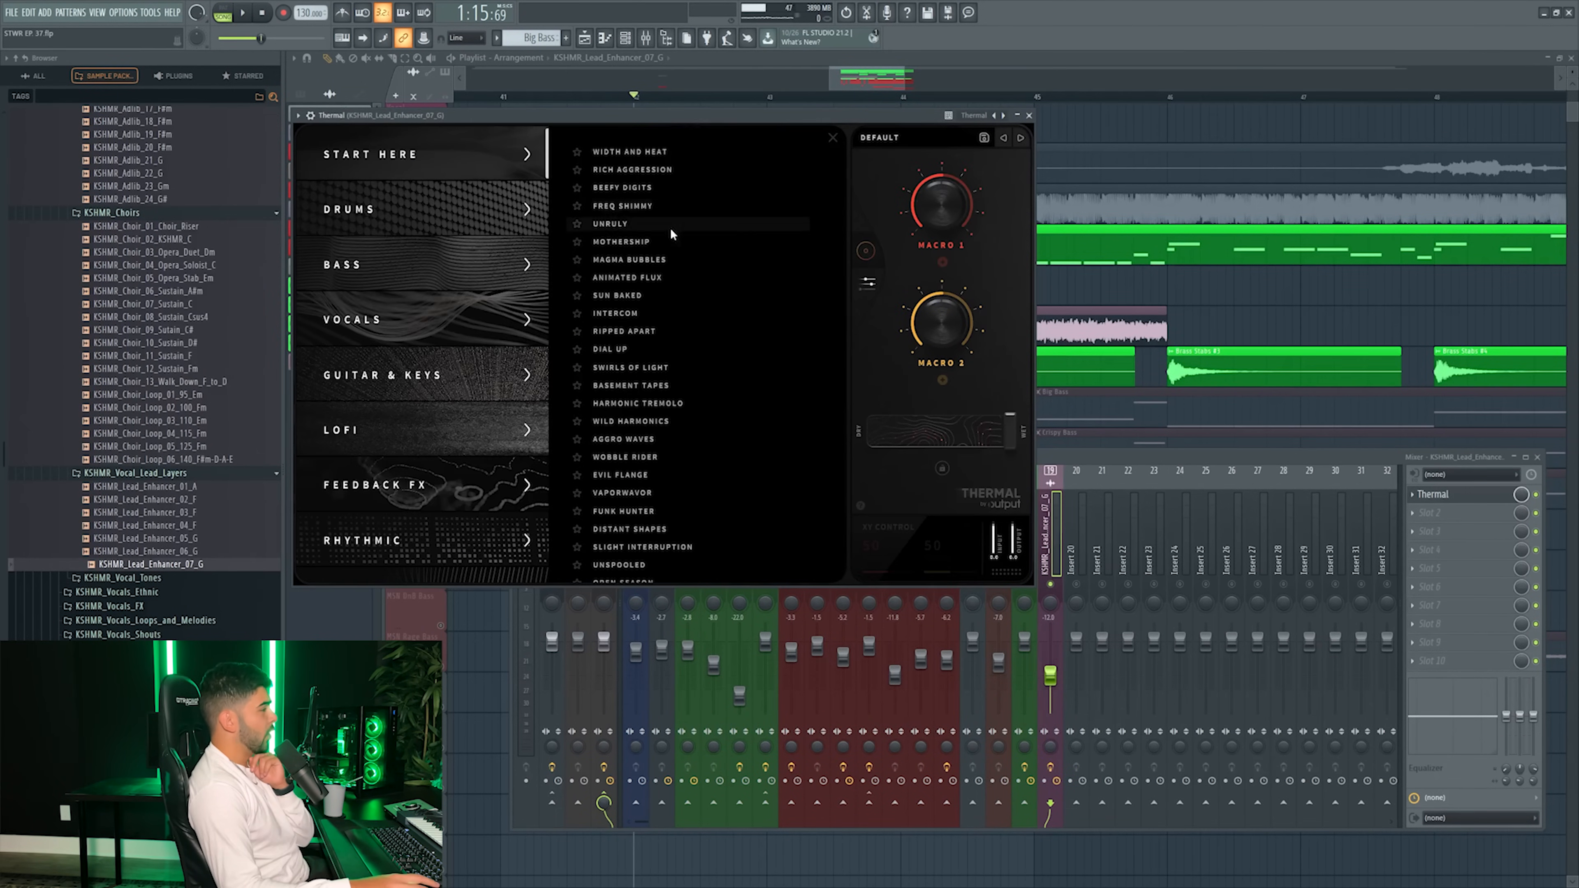
click(423, 540)
click(646, 260)
key(space)
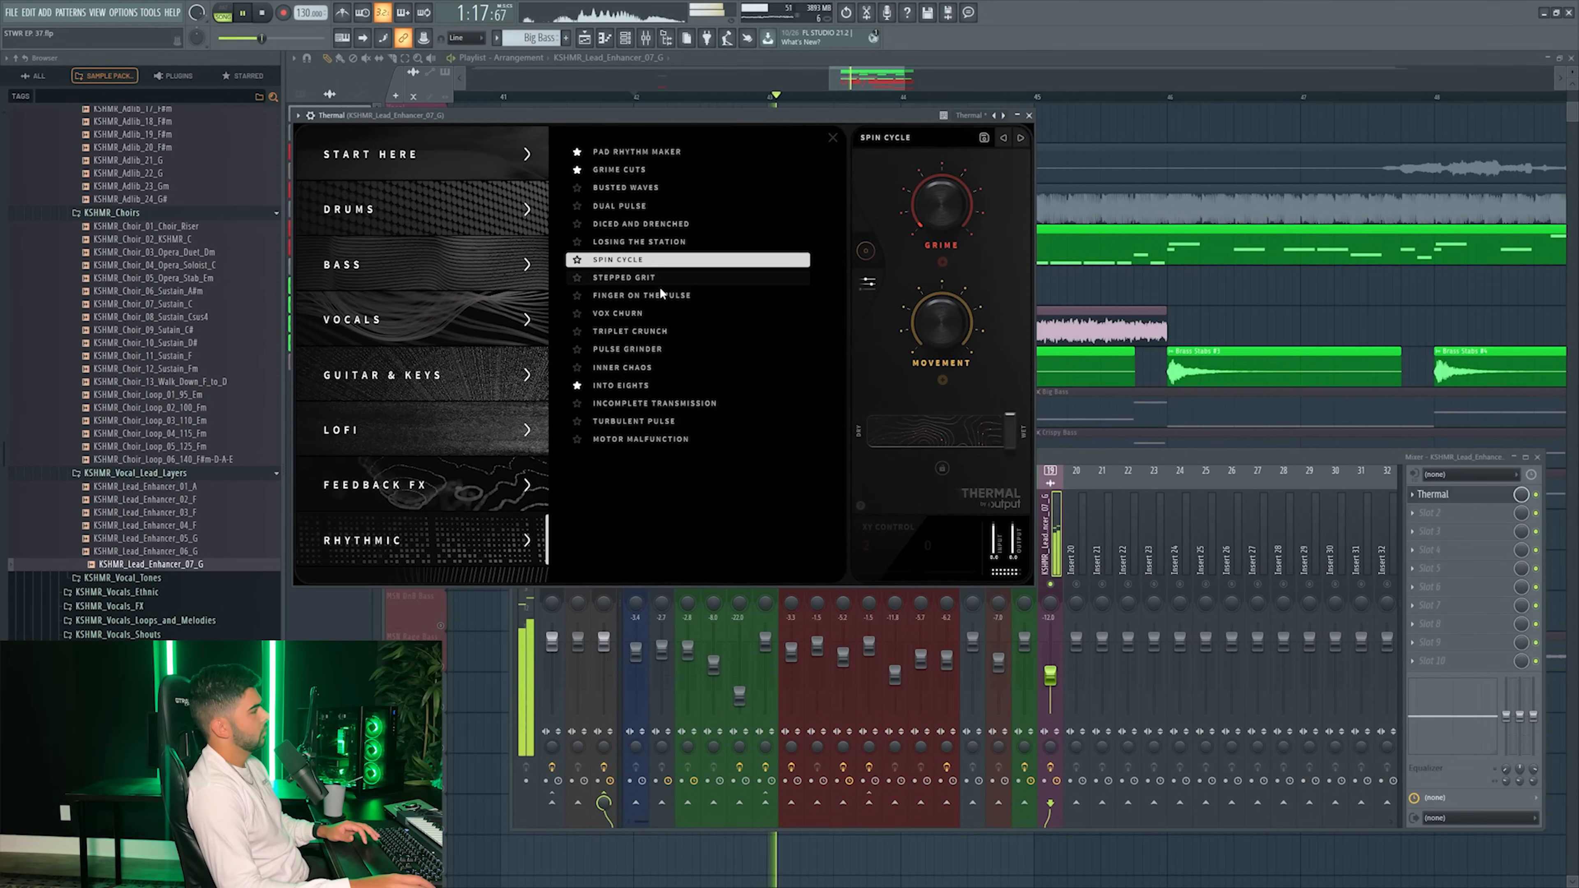
drag(1050, 675, 1050, 676)
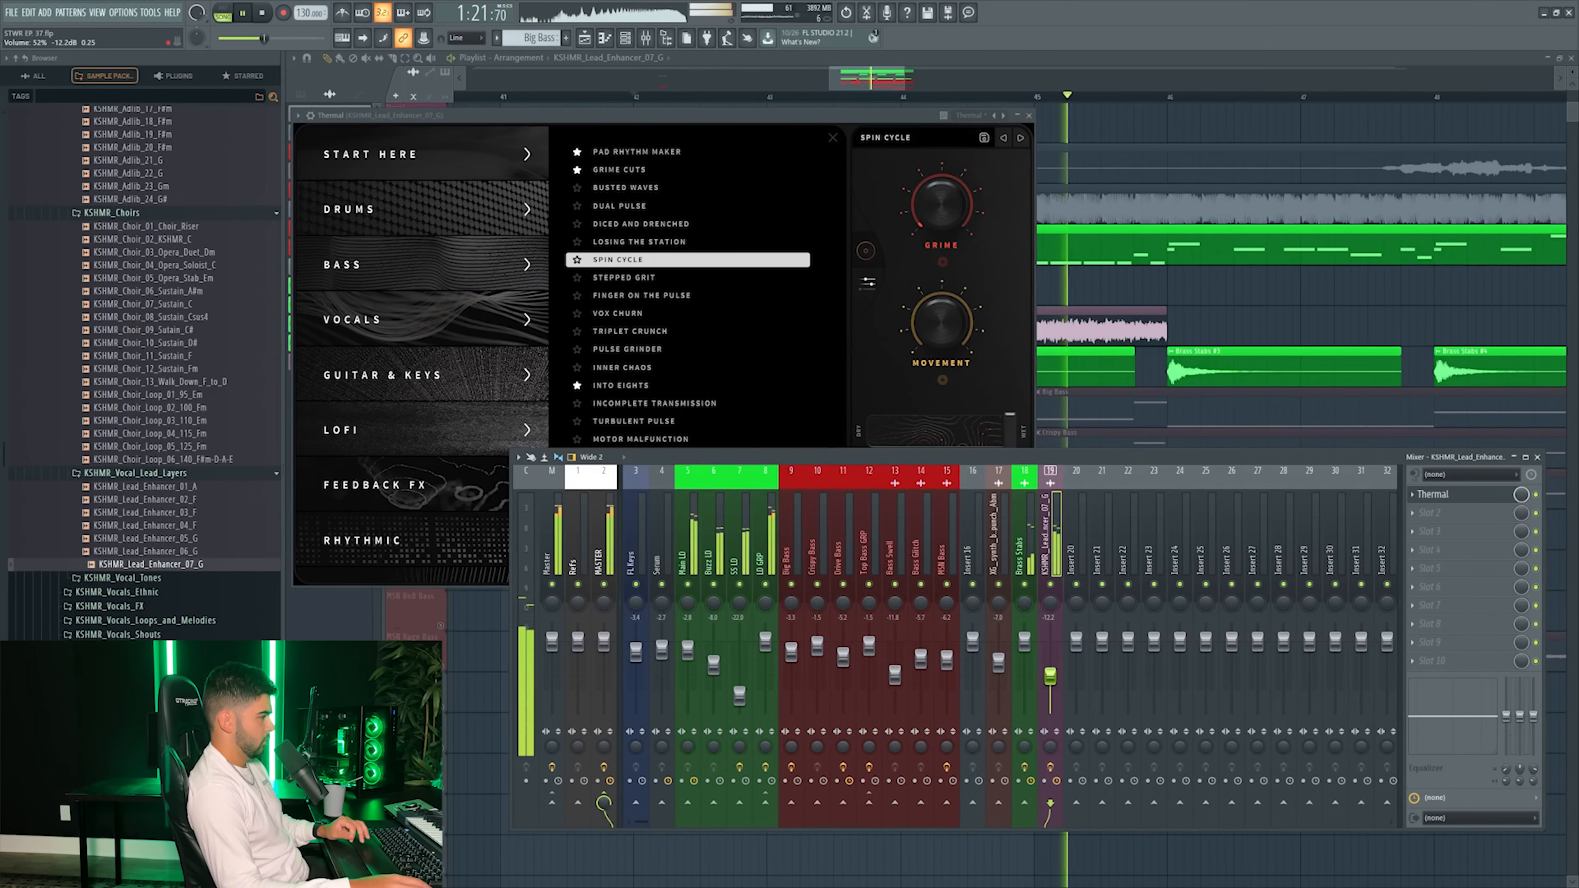
key(space)
- Rename the lead enhancer's mixer track as Drone and colour it green
right_click(1060, 470)
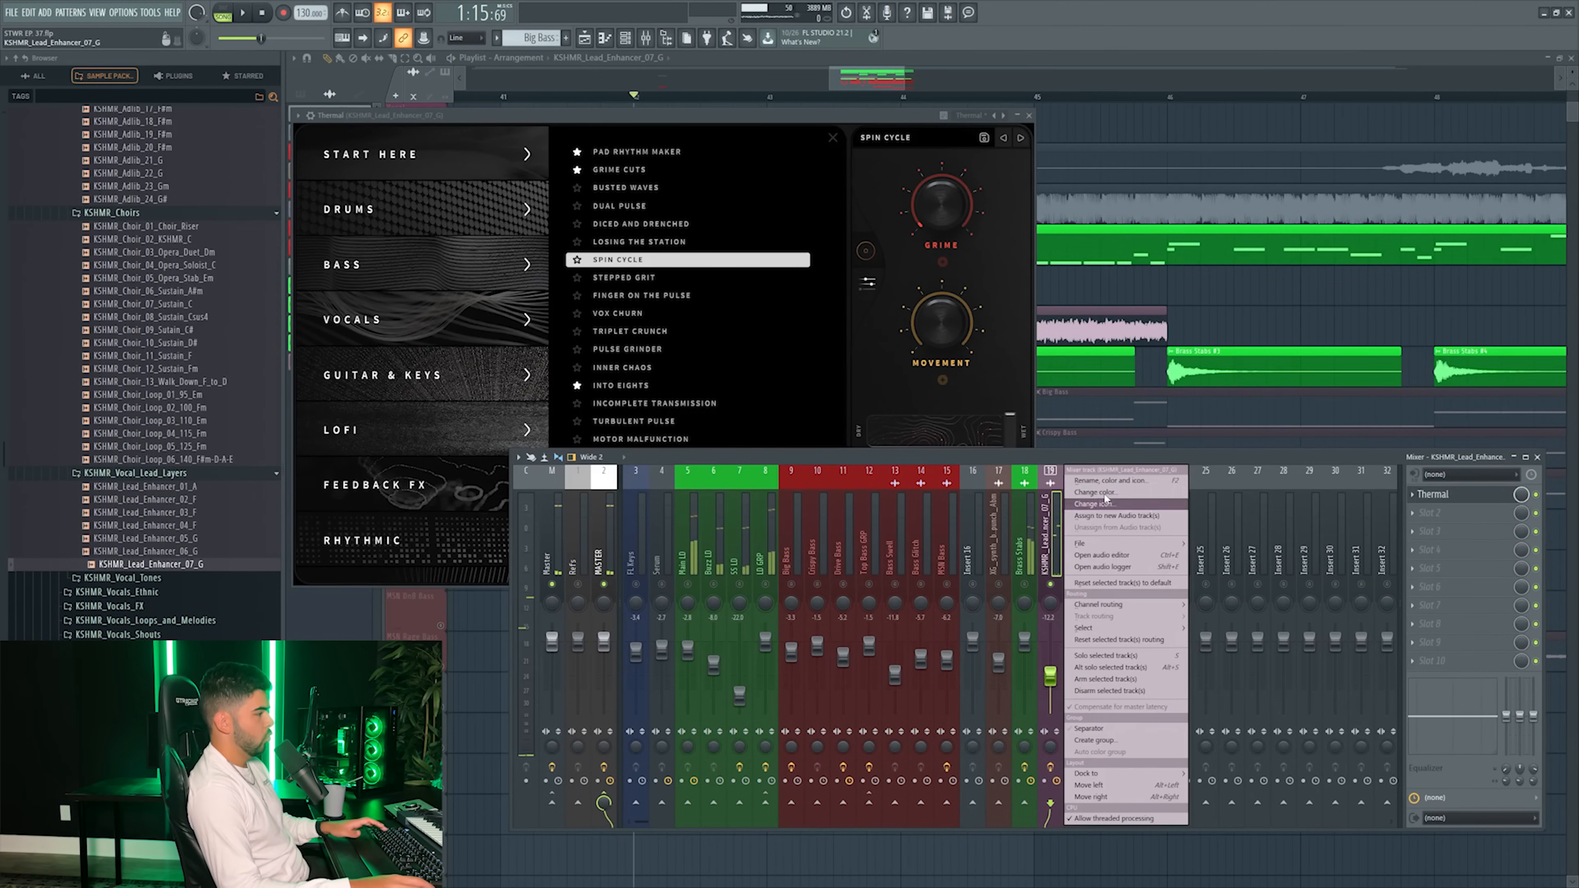
click(1110, 480)
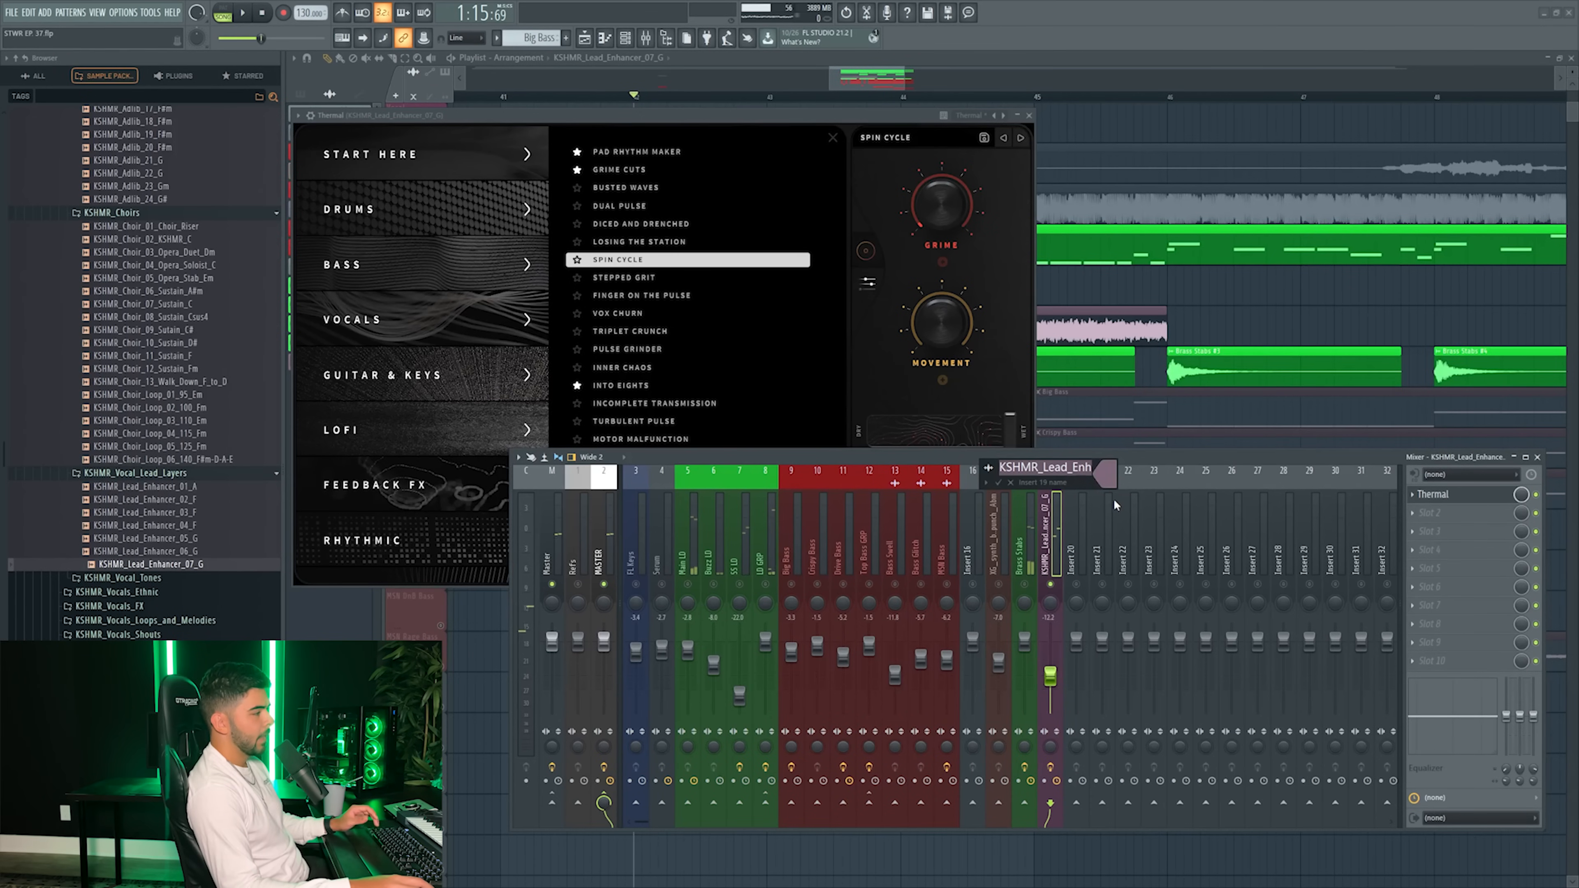
click(1106, 473)
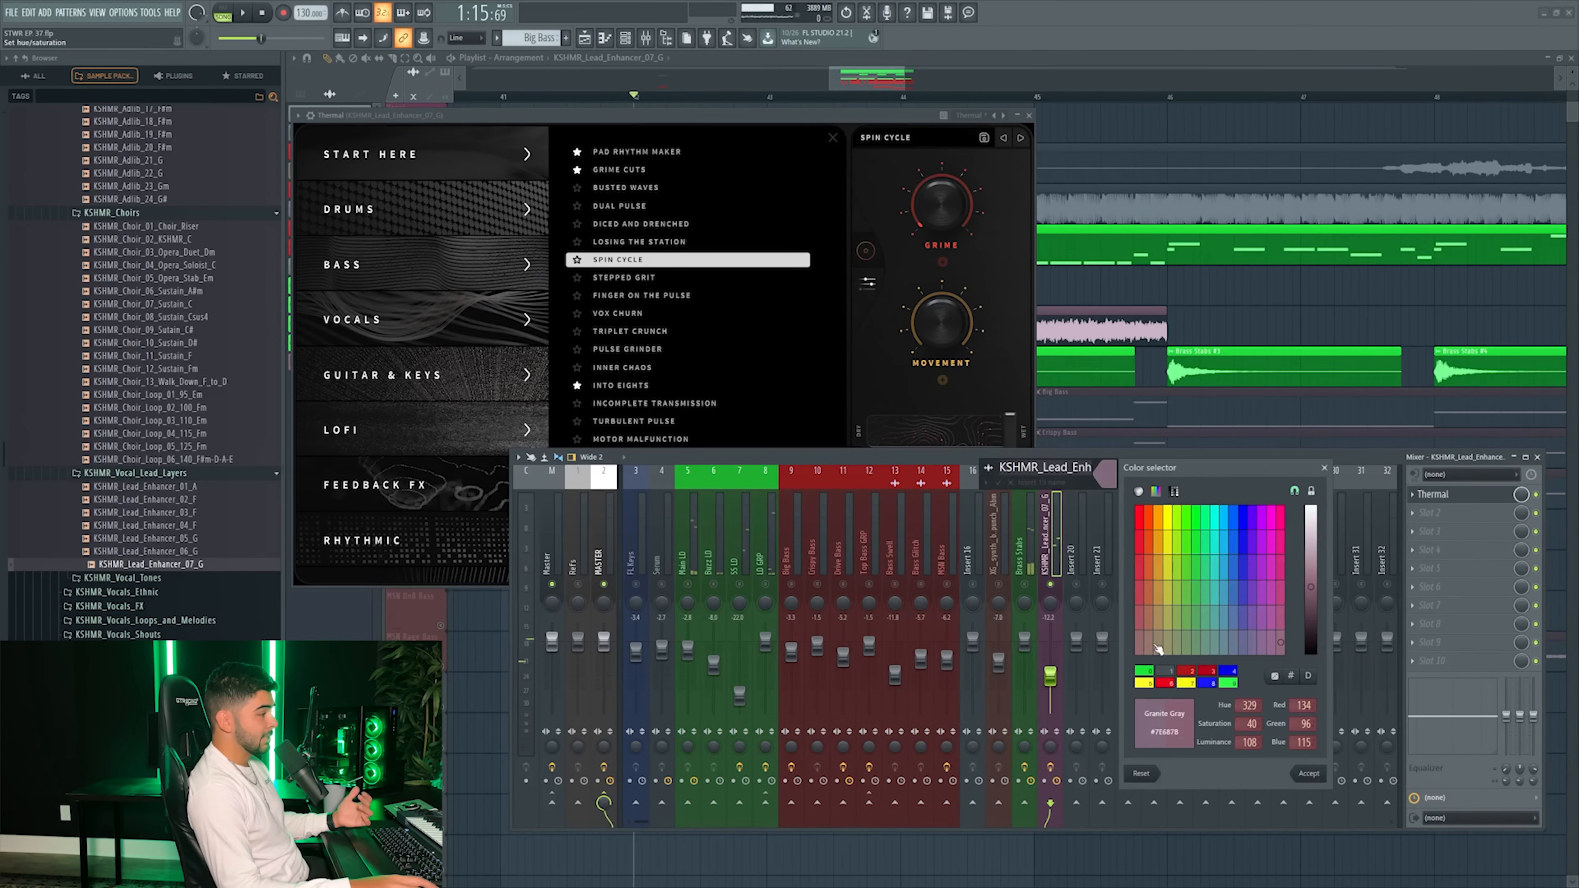
click(1144, 672)
click(1310, 773)
text(Drone)
key(Return)
- Add Soundtoys PanMan below Thermal on the Drone track and choose the Clean Side 2 Side preset while auditioning the drop
key(space)
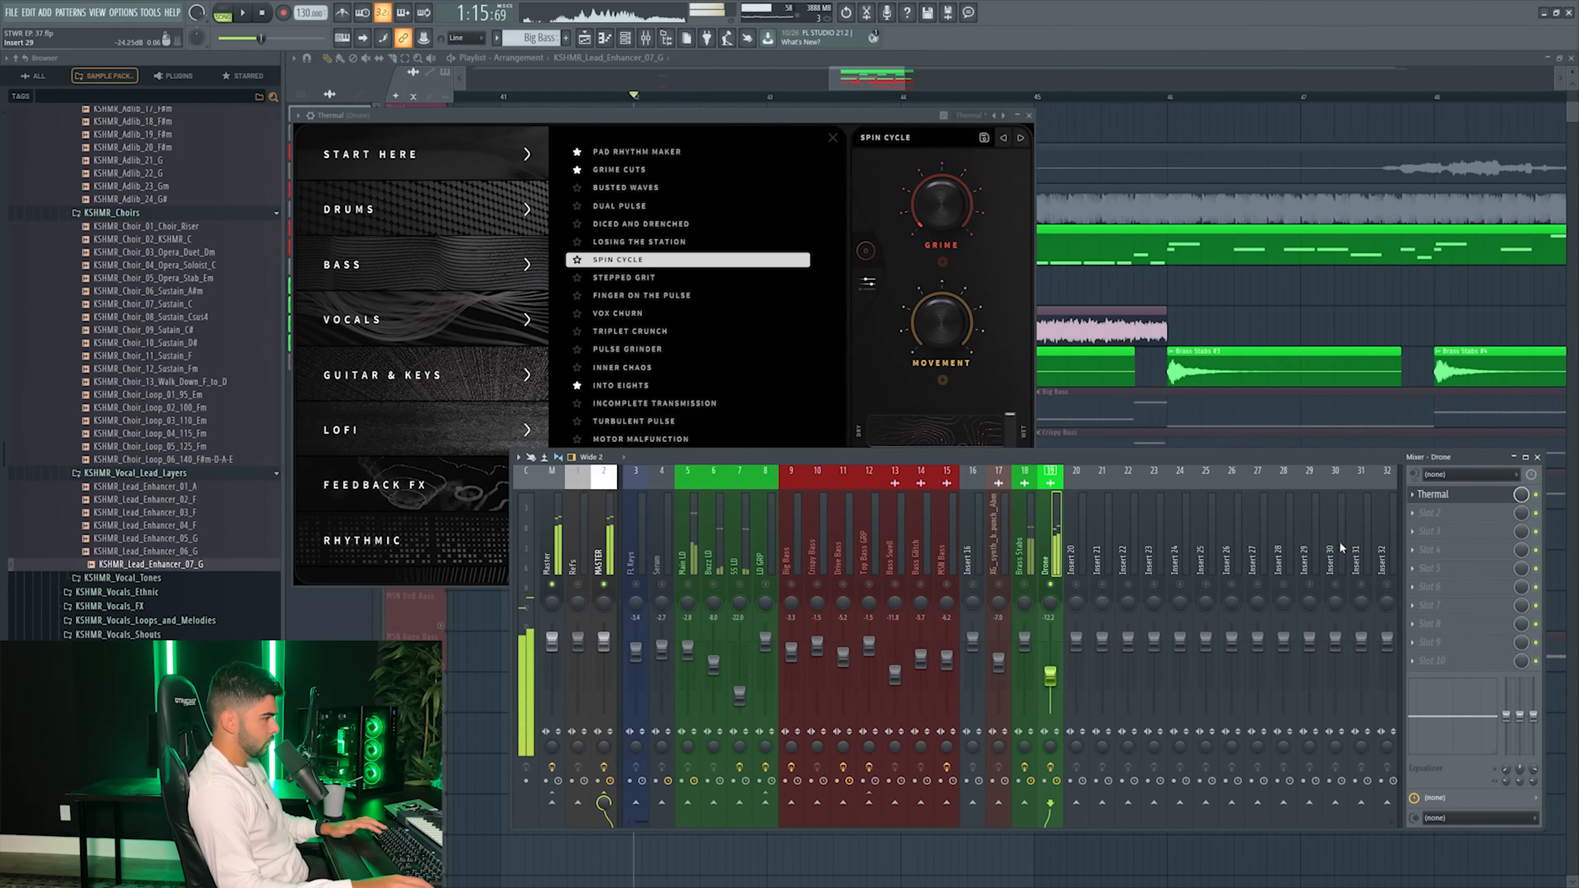
key(space)
click(1428, 513)
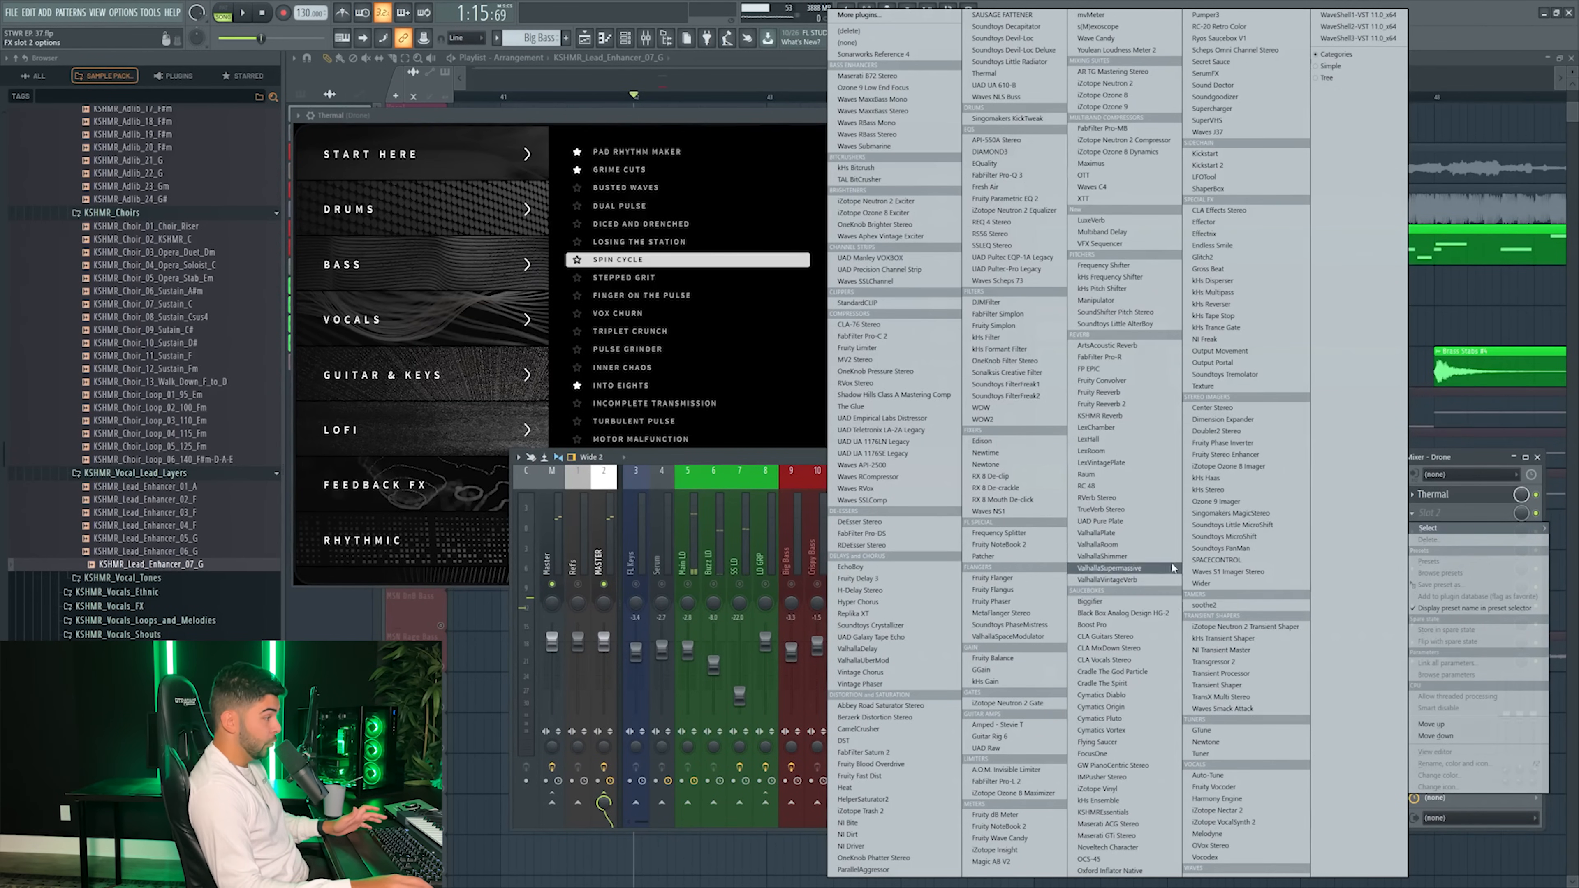
click(1220, 549)
key(space)
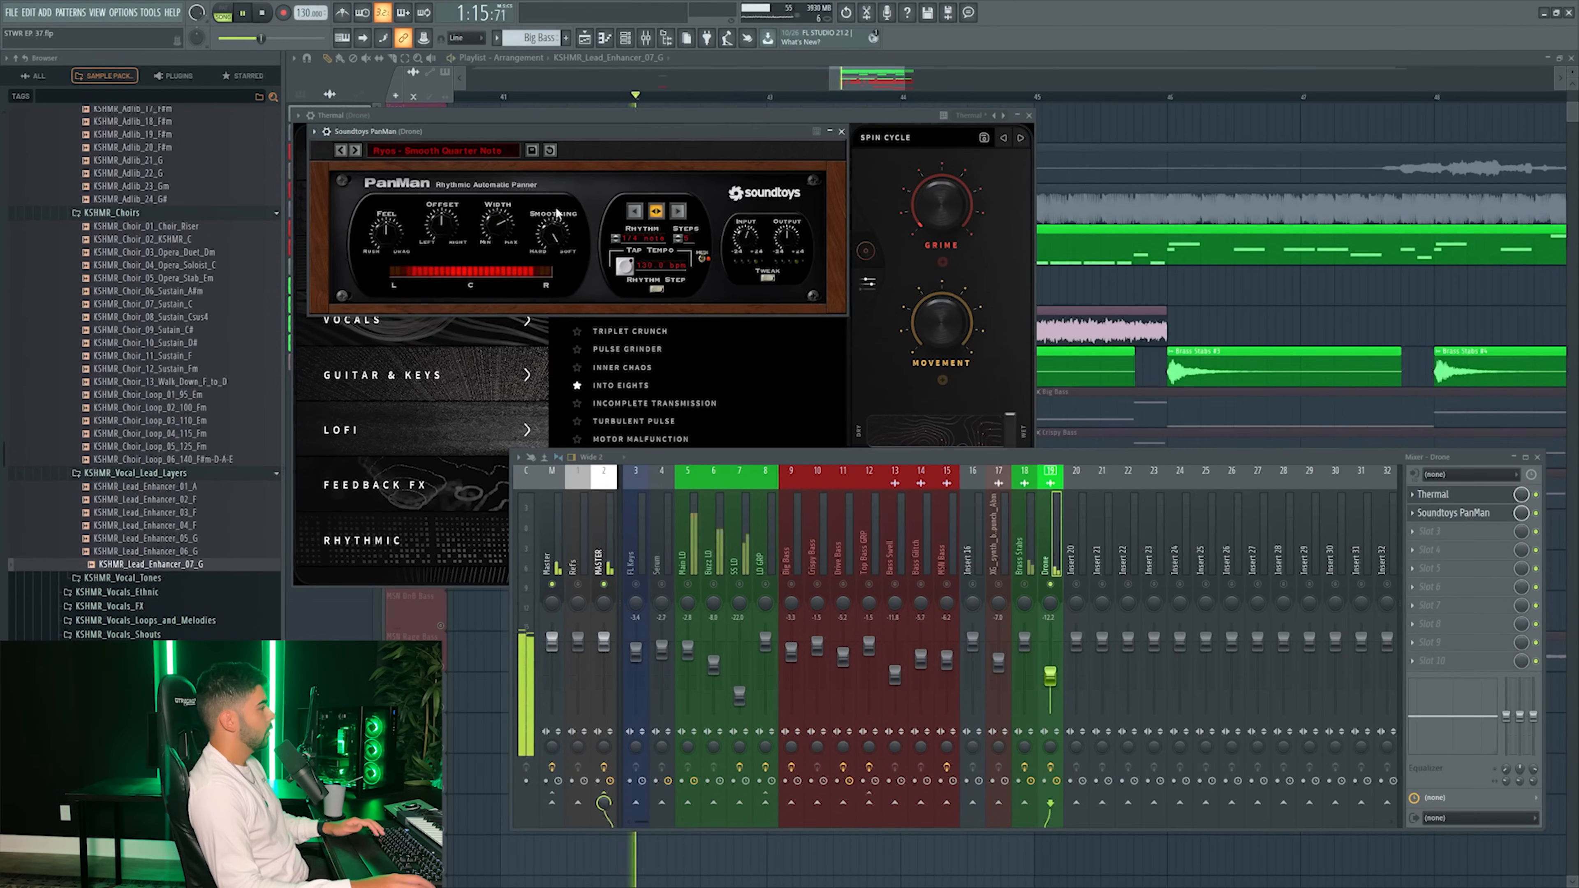
click(355, 150)
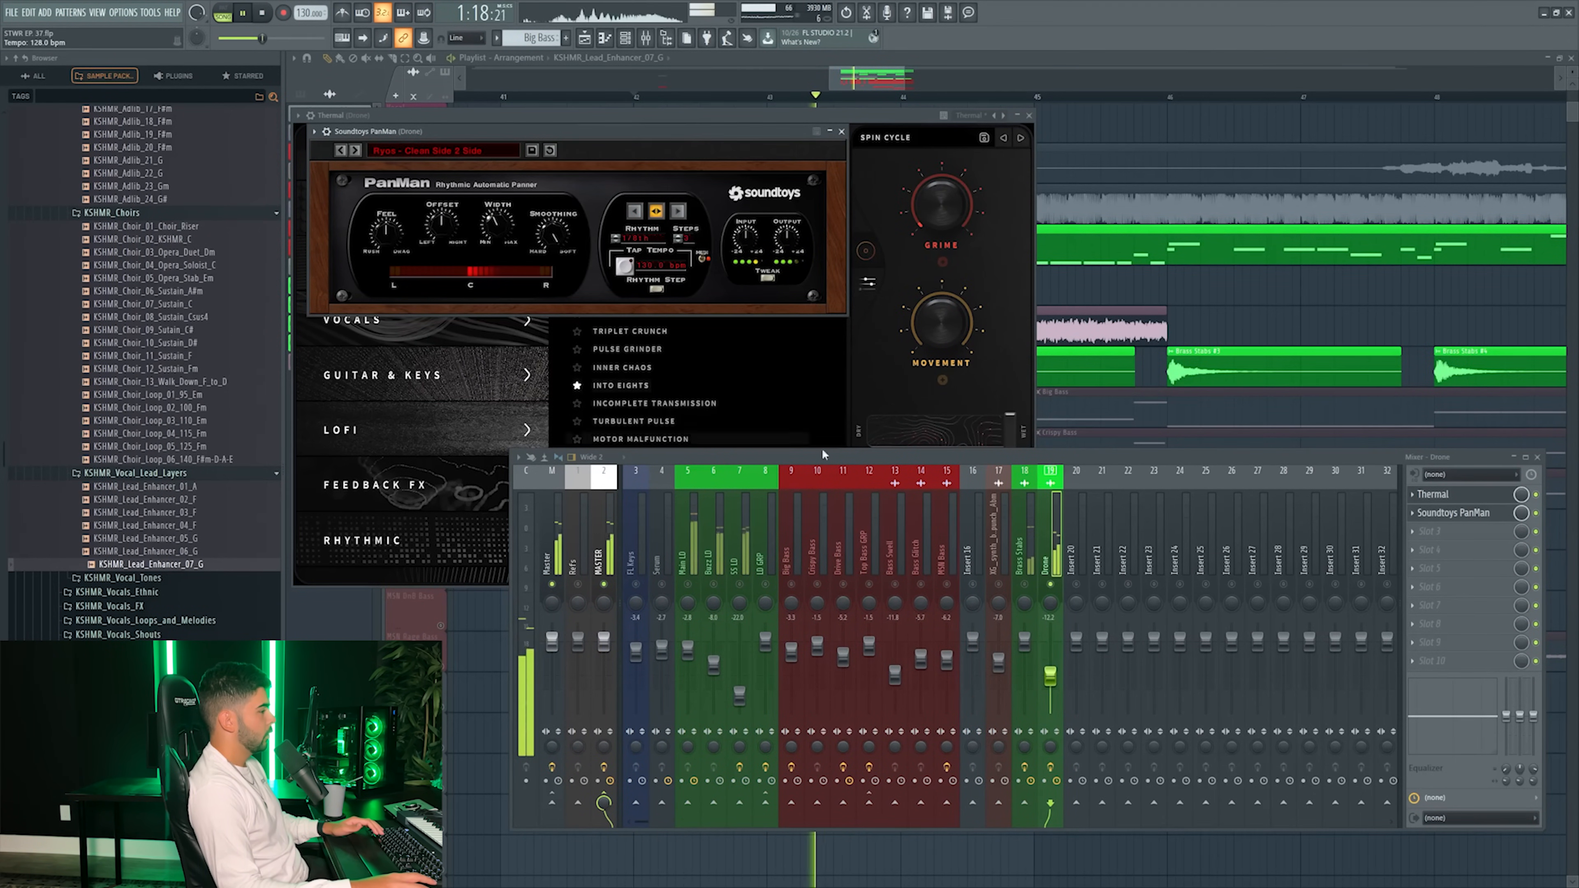
right_click(1050, 584)
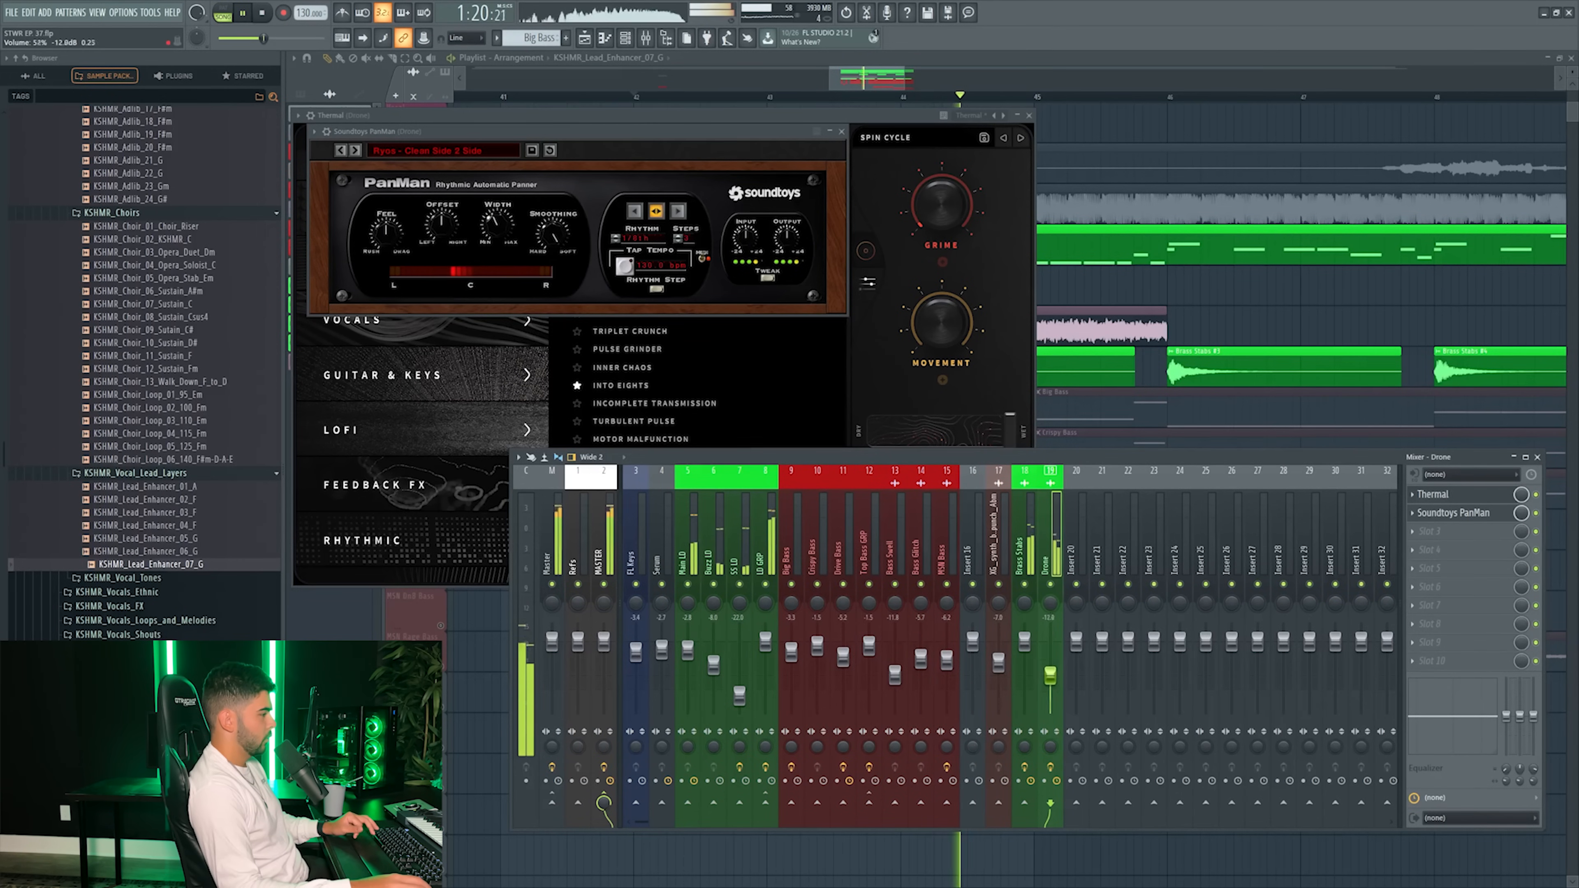
click(1029, 115)
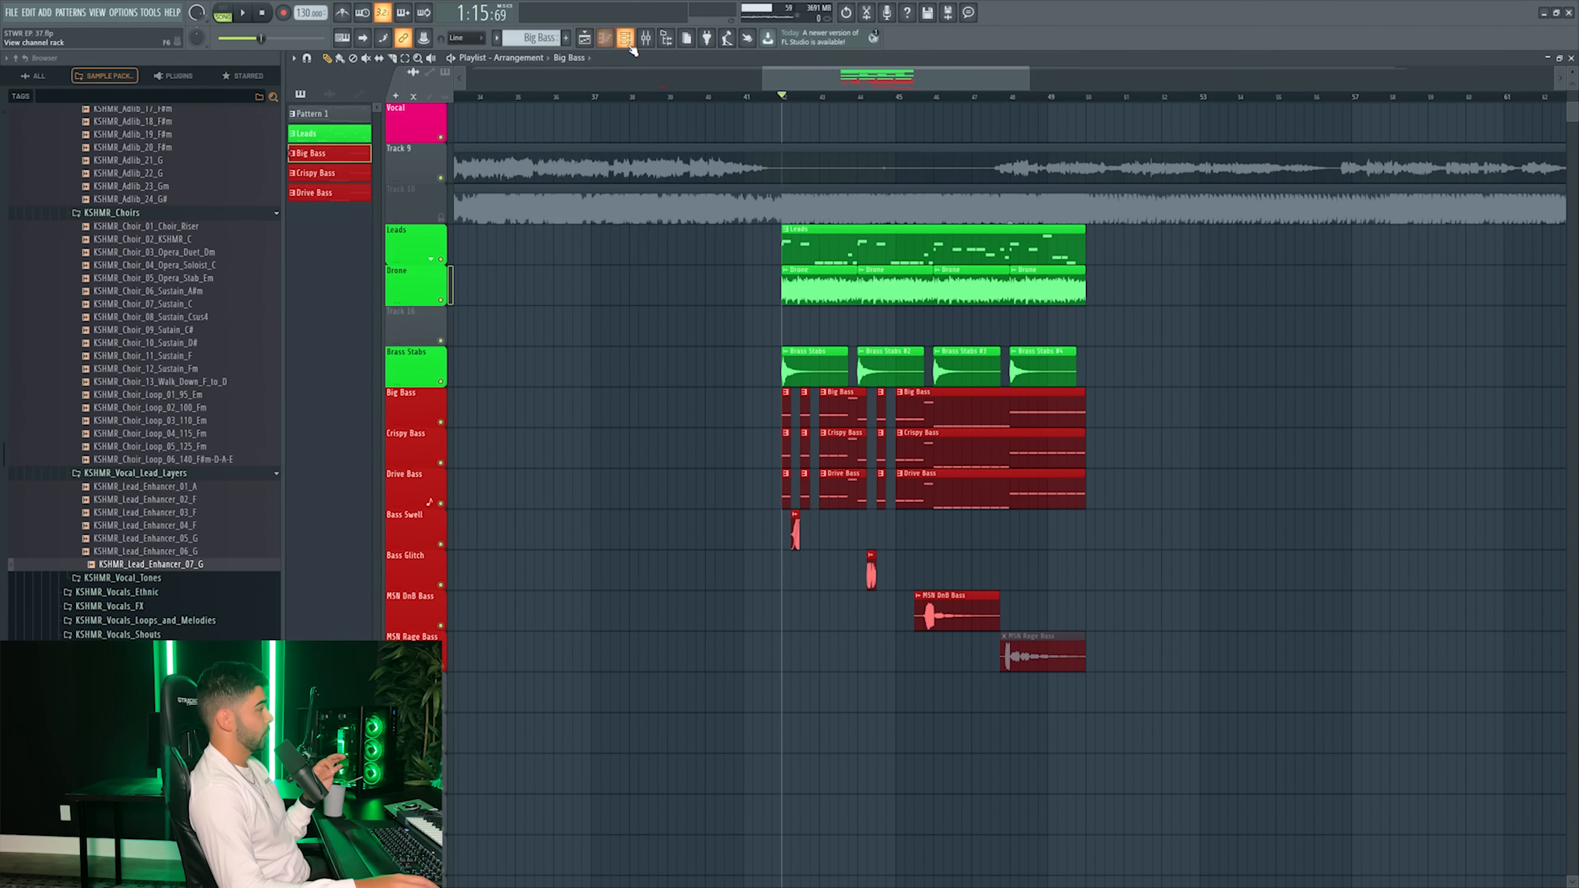
- Add a Nexus instrument channel for a new chord pattern
click(625, 39)
scroll(529, 39, down, 3)
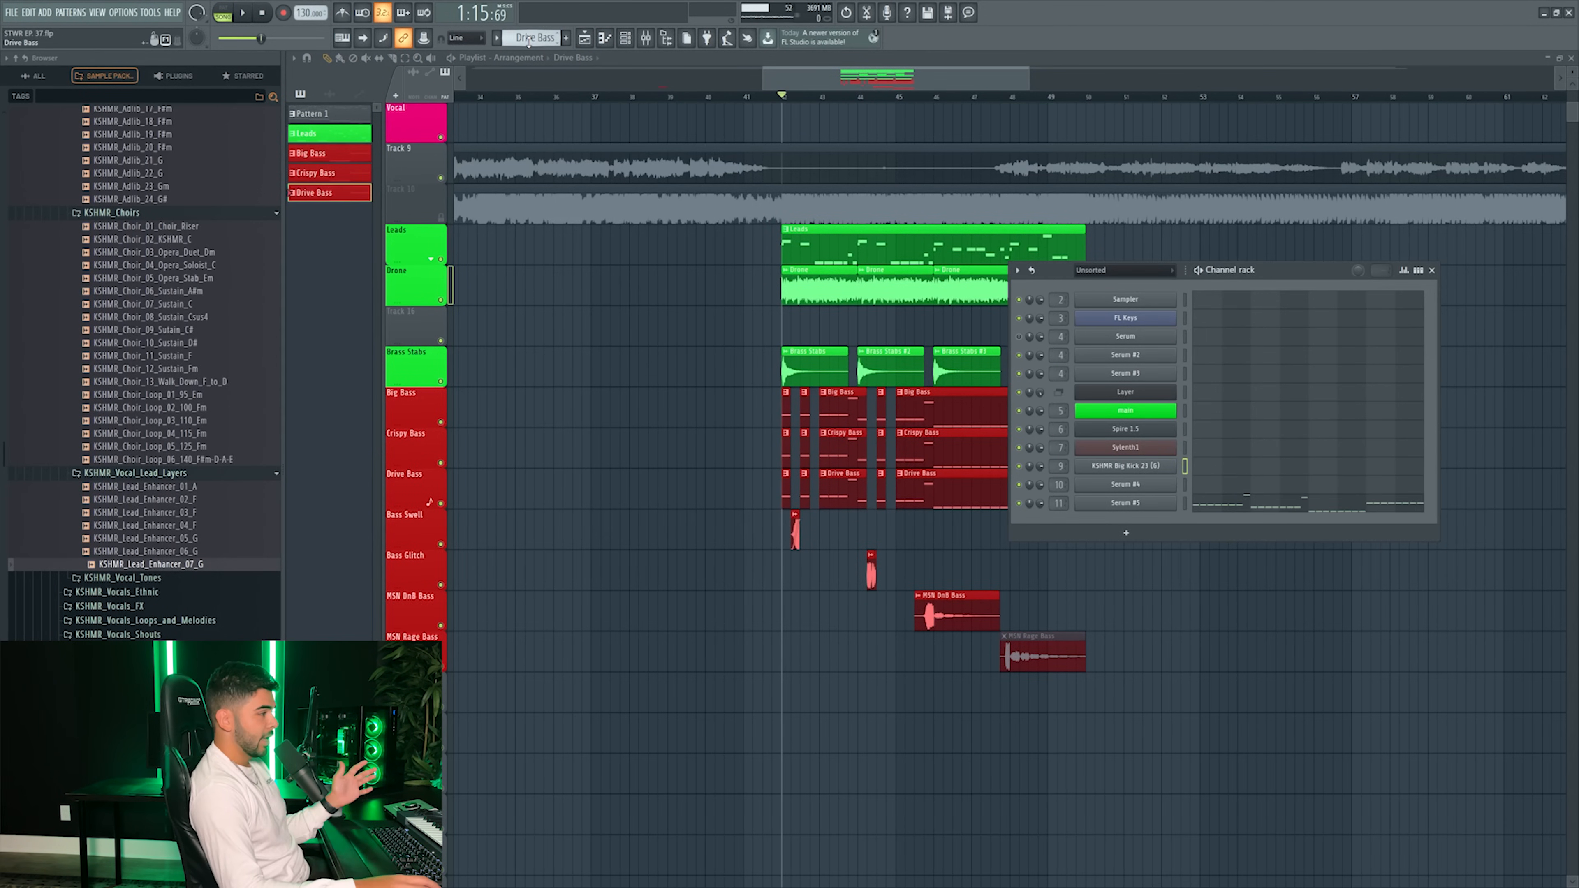
click(1146, 538)
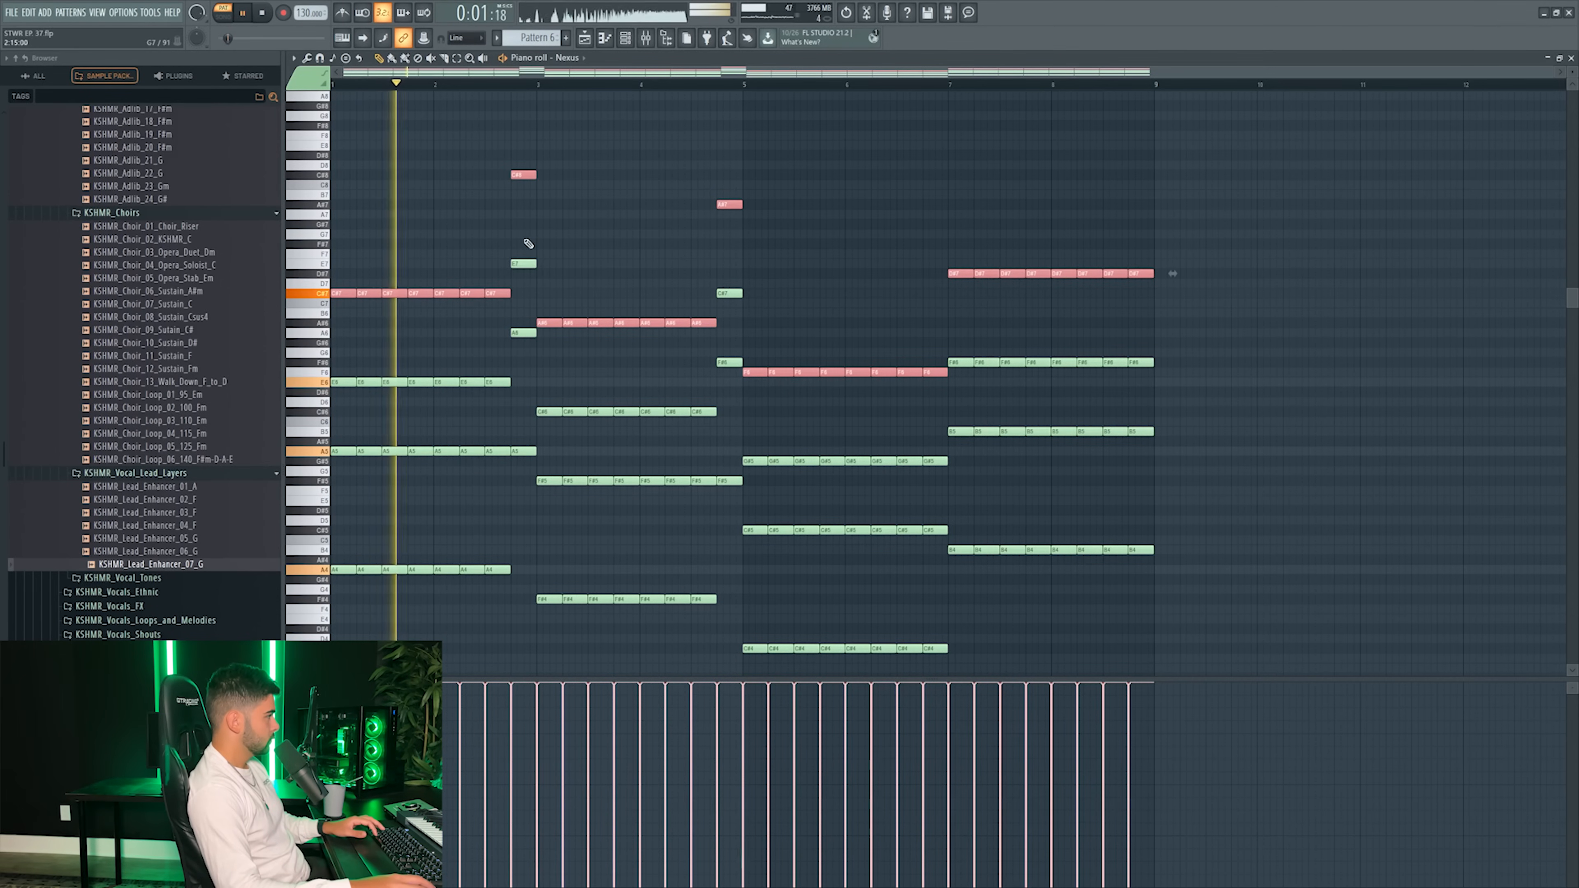
- Lower the top notes of the second and third Nexus chords by one semitone, checking the progression by ear
drag(553, 314, 715, 331)
key(space)
key(space)
drag(552, 324, 929, 387)
drag(938, 372, 938, 386)
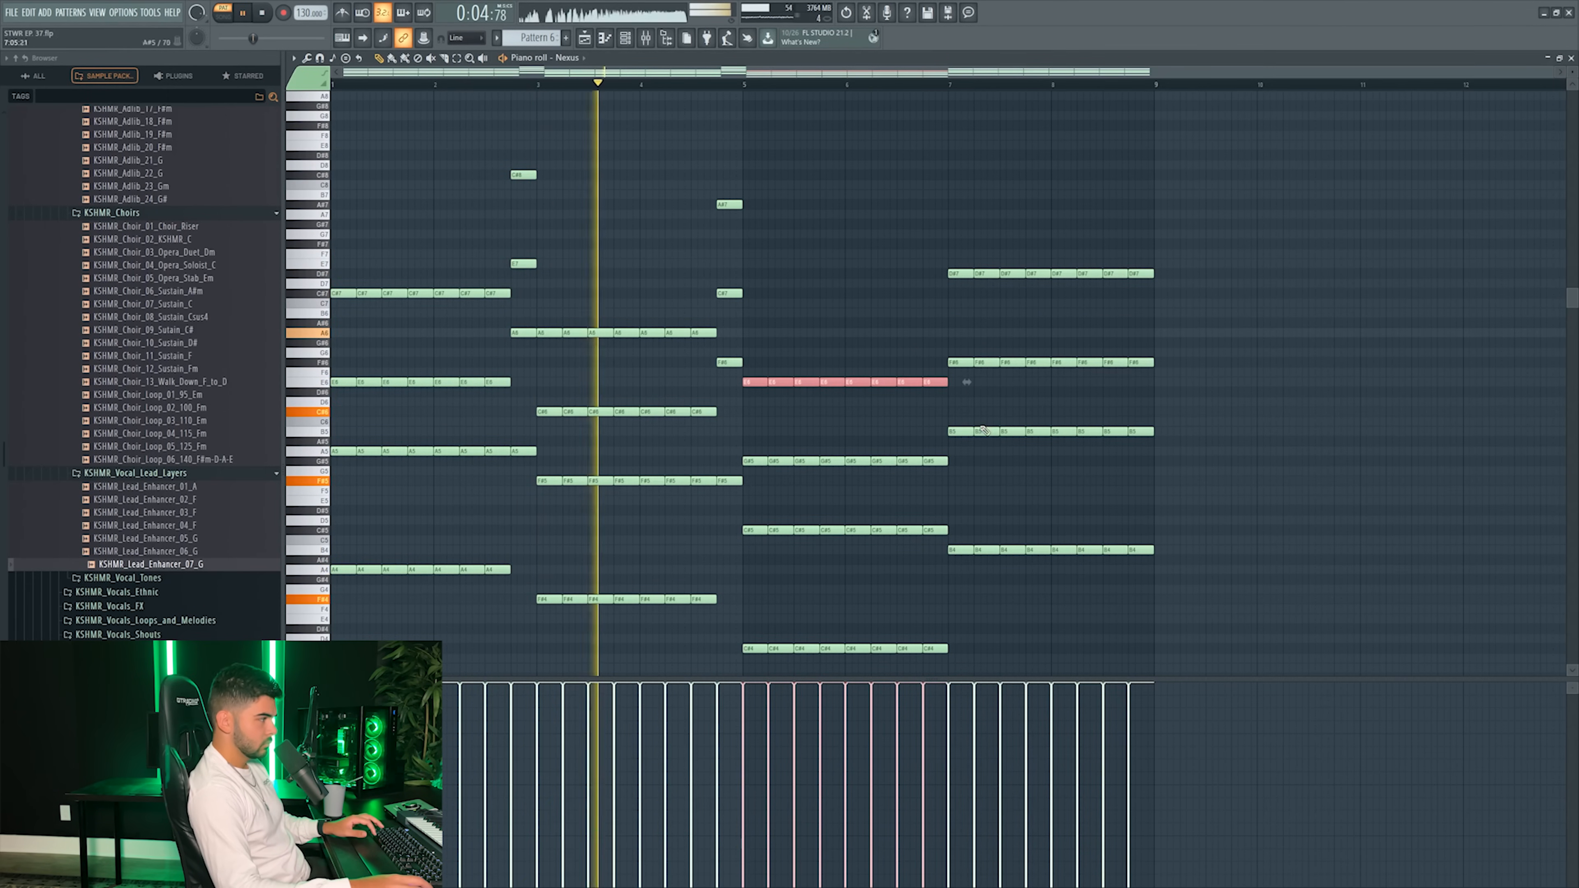
drag(949, 260, 1239, 306)
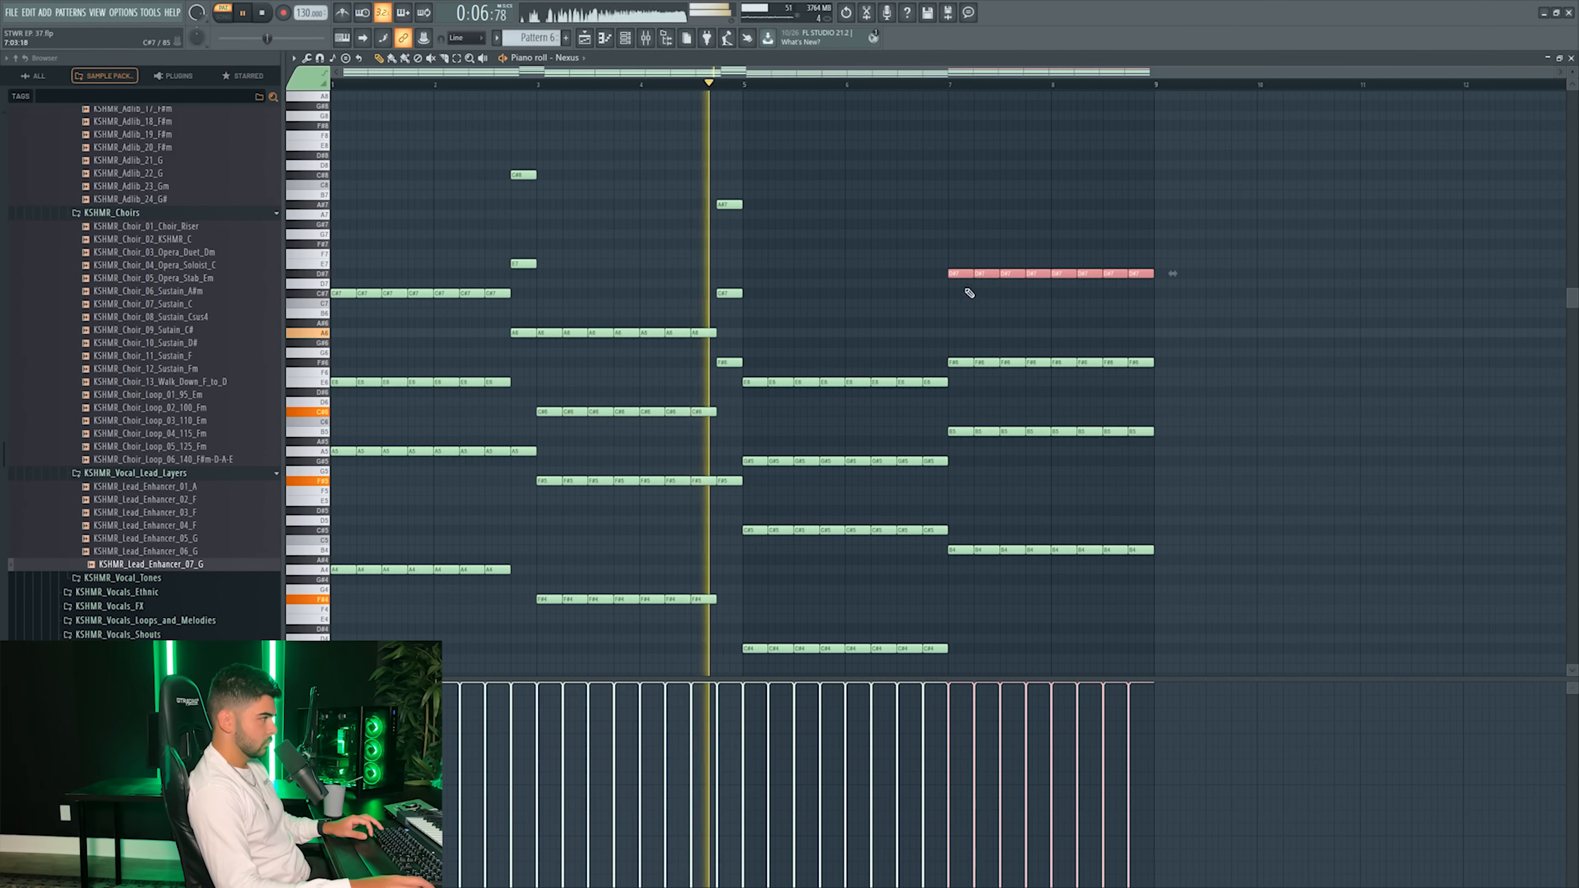
key(space)
key(F7)
- EQ the Nexus track in Pro-Q 3 with a 24 dB/oct low cut, about -4.7 dB near 530 Hz and an upper-mid boost
click(1277, 274)
click(1125, 522)
click(1125, 521)
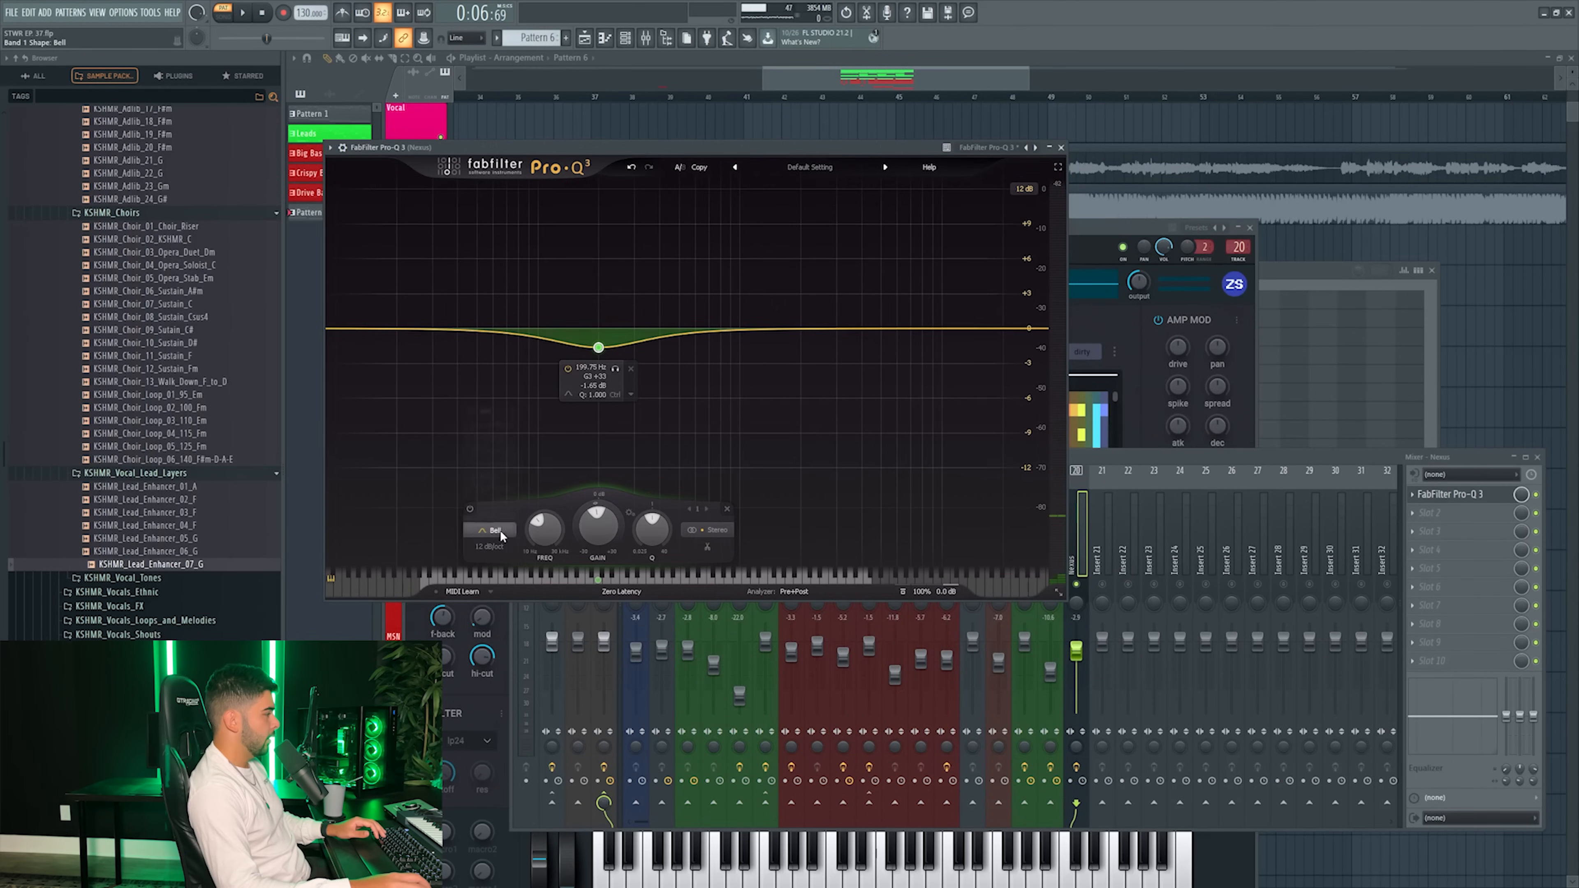
click(491, 529)
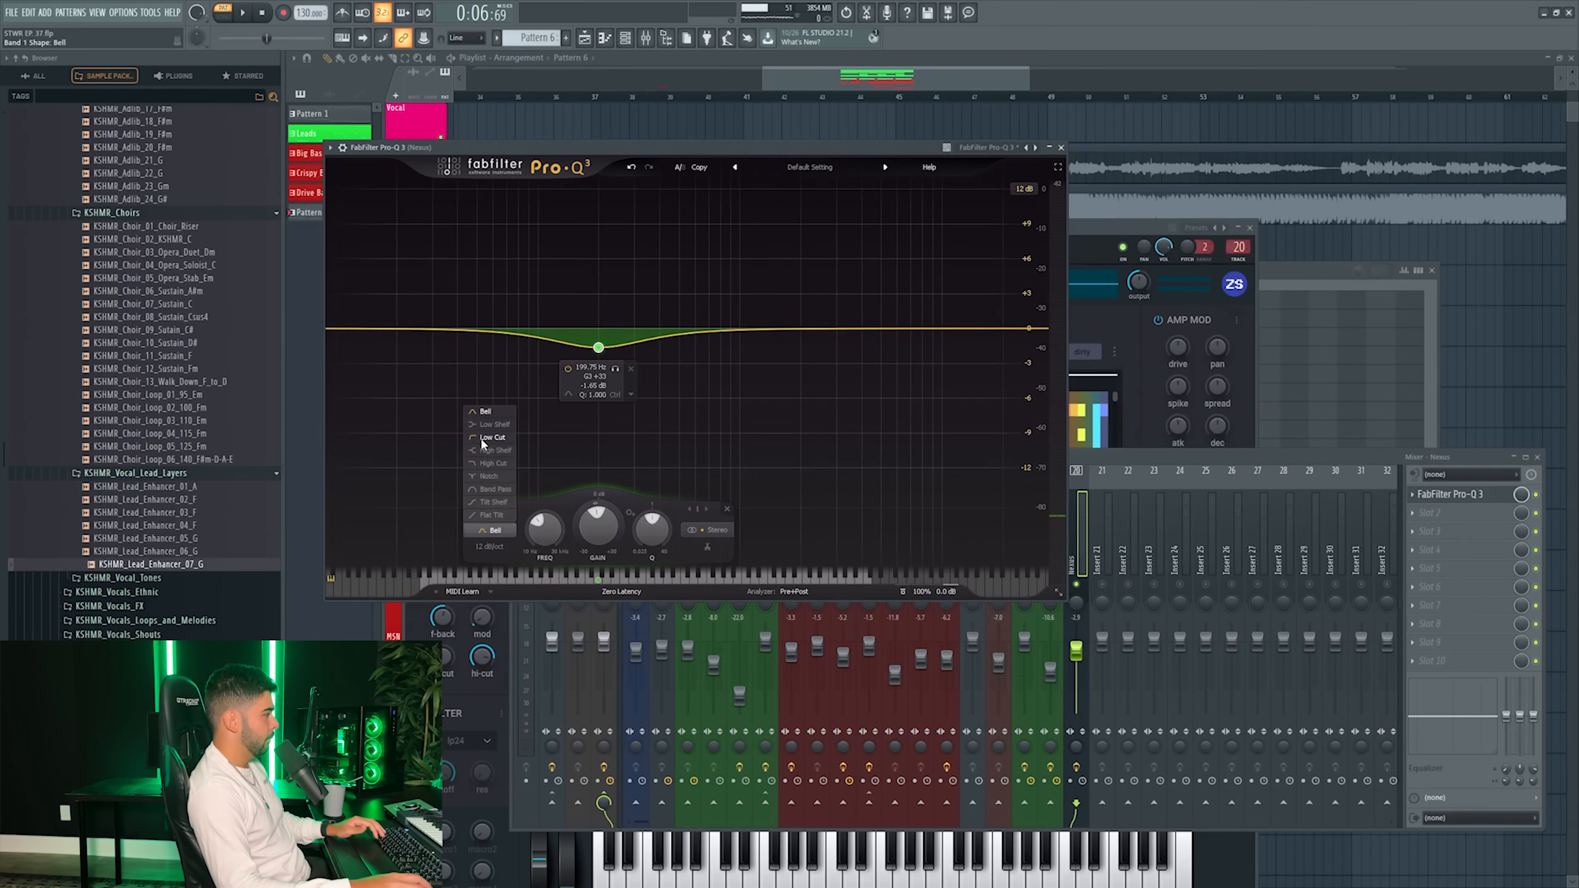
click(491, 443)
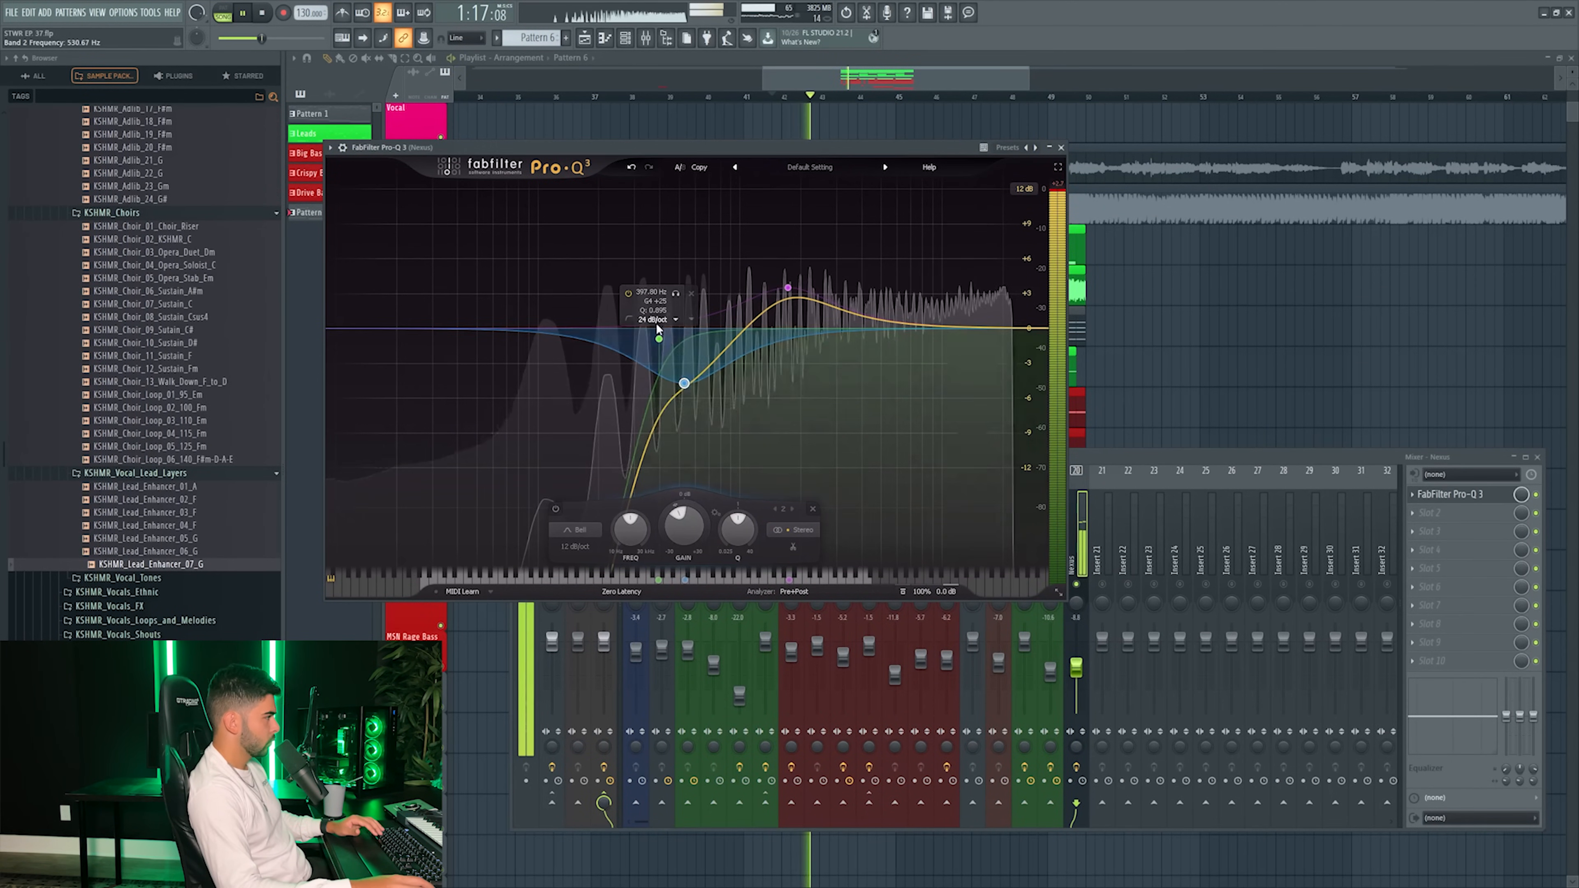
drag(659, 339, 634, 341)
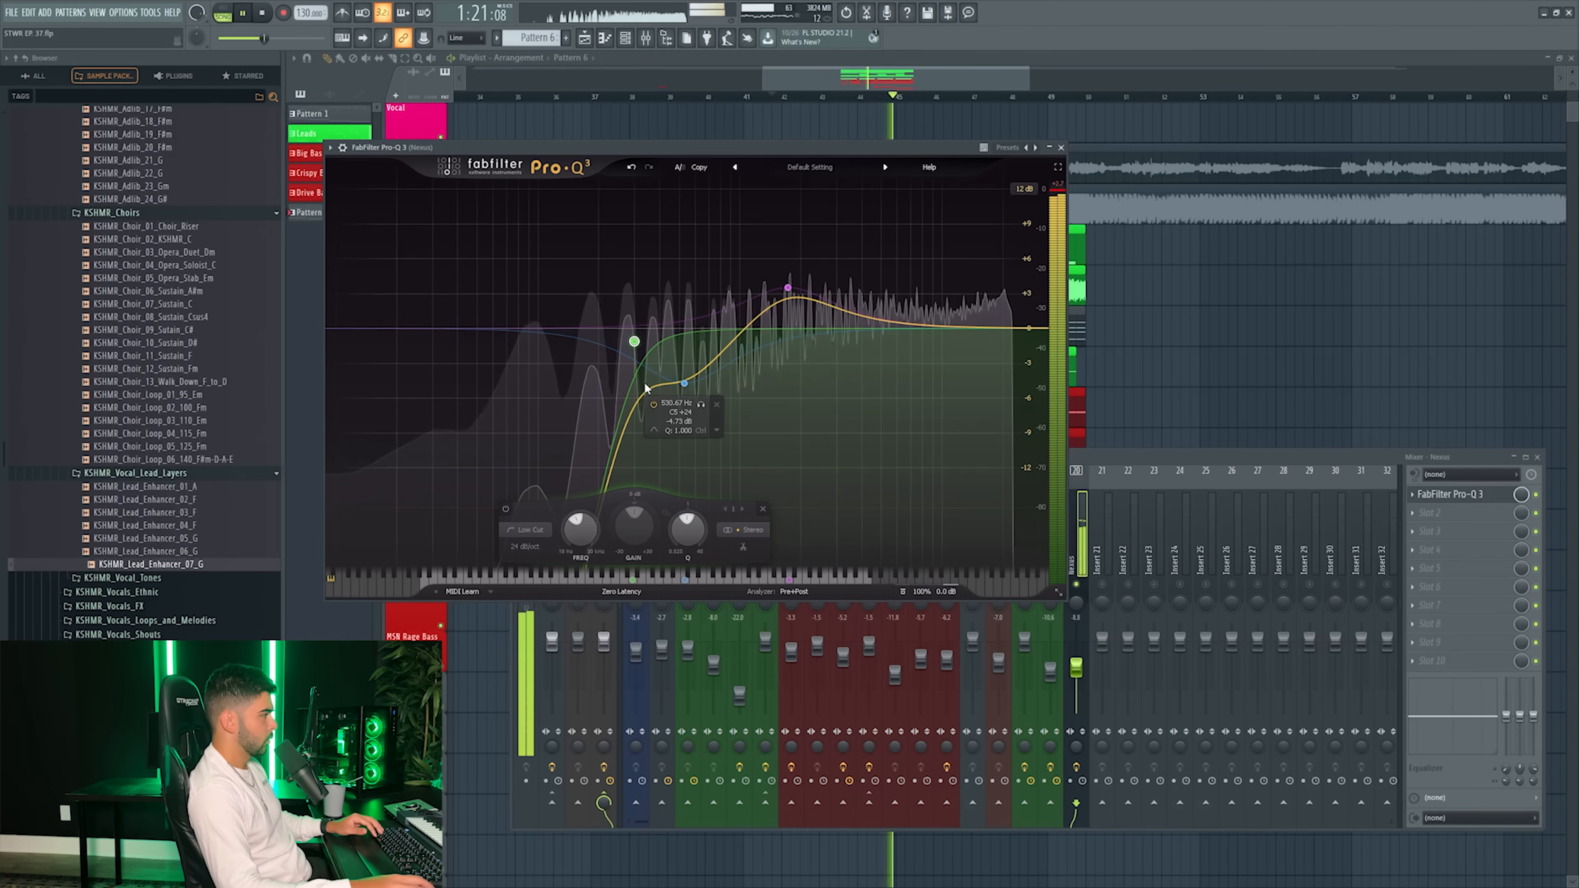
drag(636, 345, 617, 346)
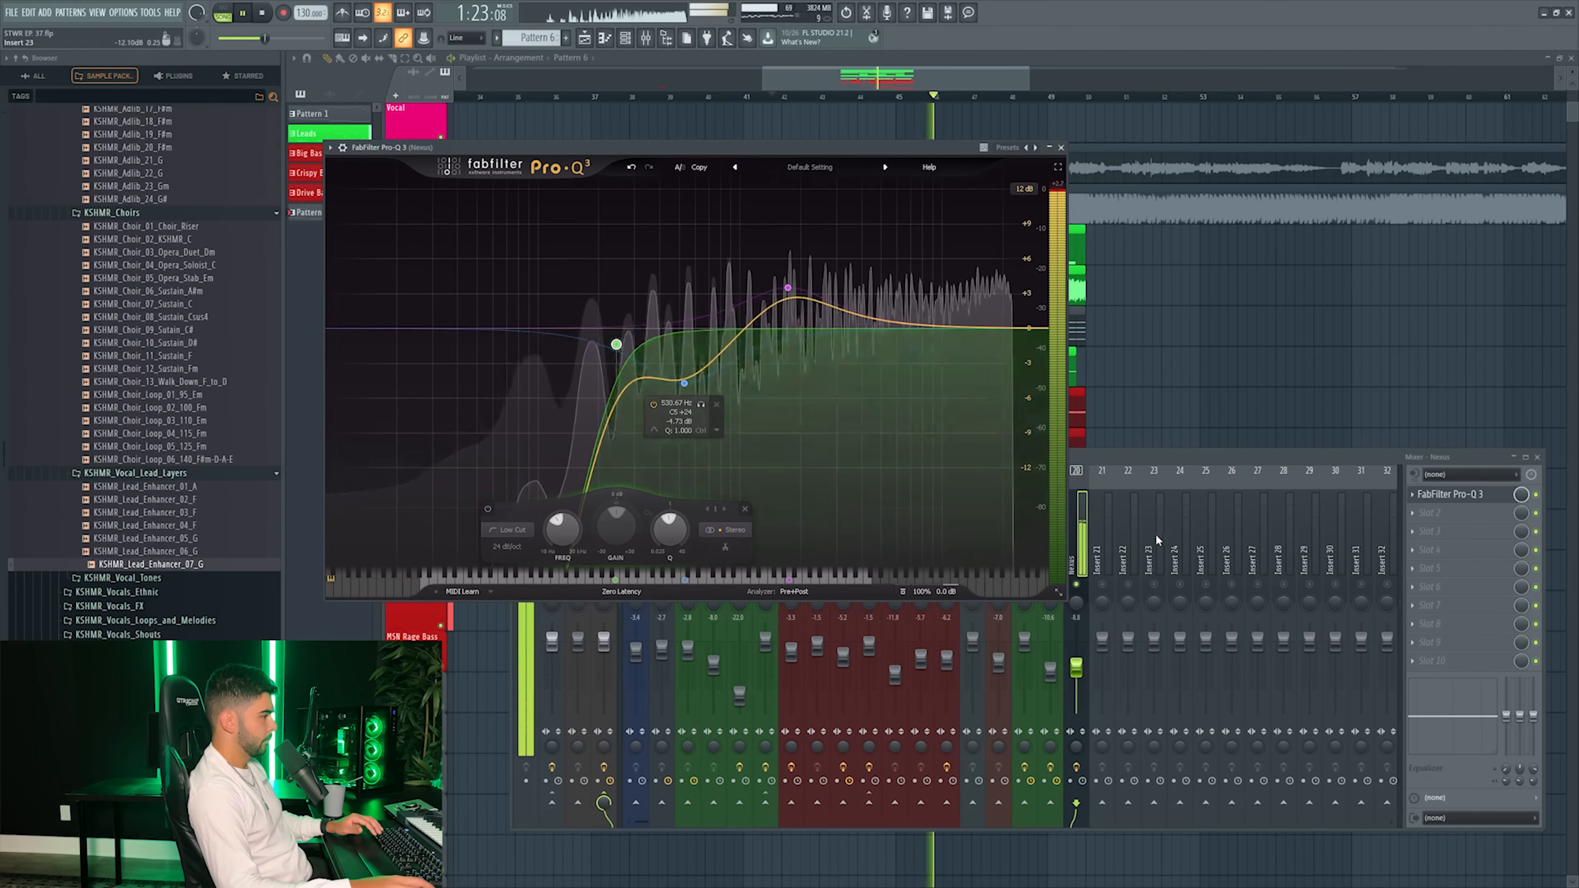
- Set the Nexus mixer level to about -8.8 dB and cut the drone and chord clips to match the gaps in the bass layers
click(1080, 591)
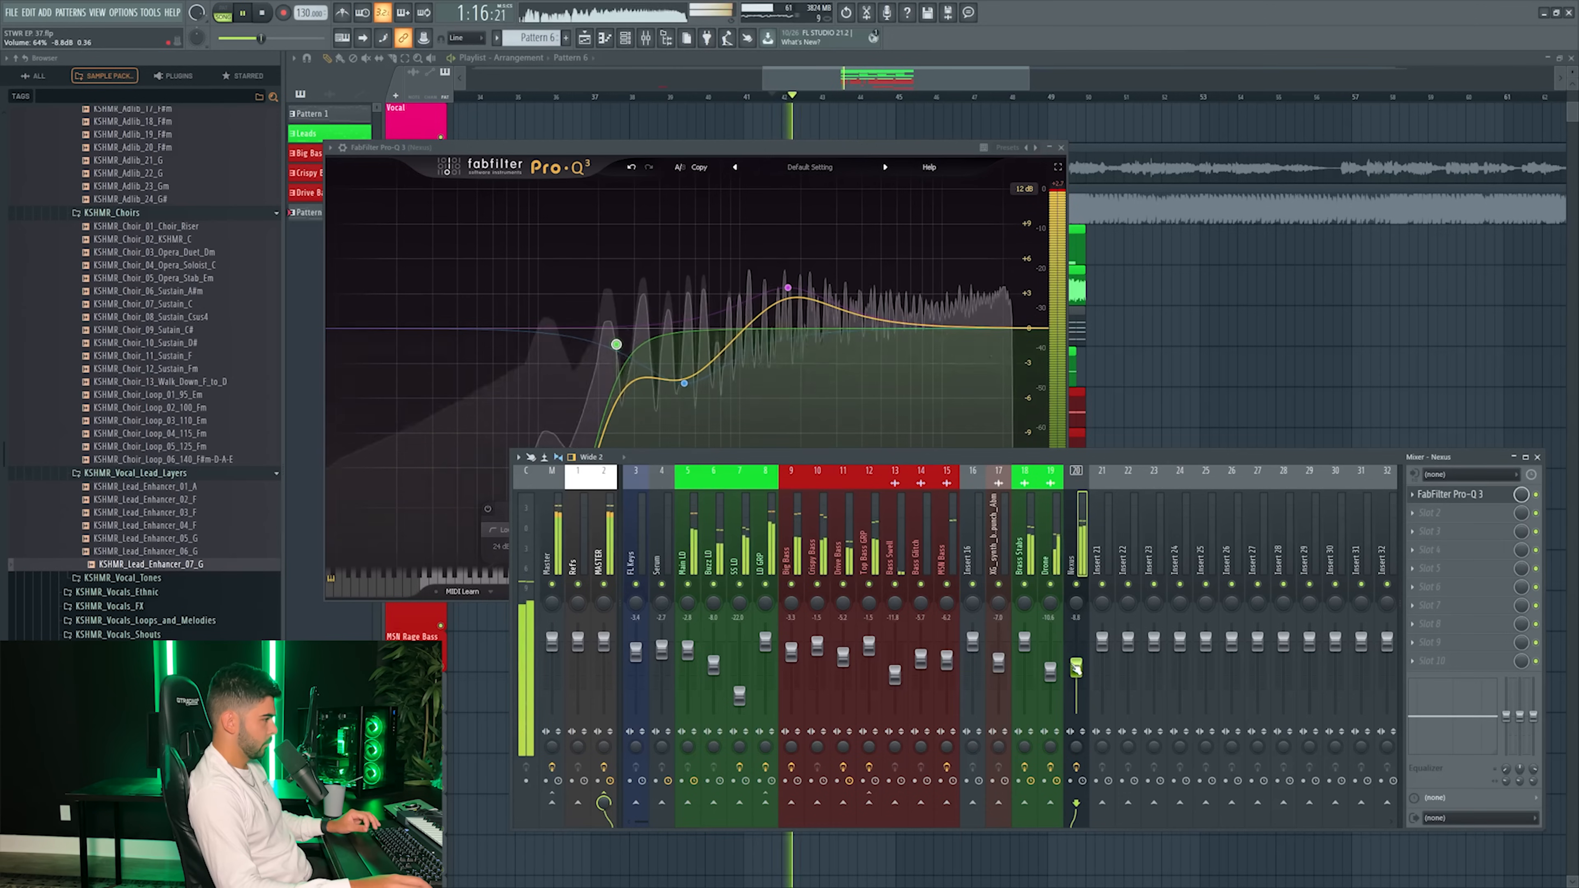
click(1061, 148)
drag(829, 80, 775, 80)
scroll(1025, 103, up, 2)
scroll(1025, 106, up, 3)
scroll(1025, 373, up, 2)
key(space)
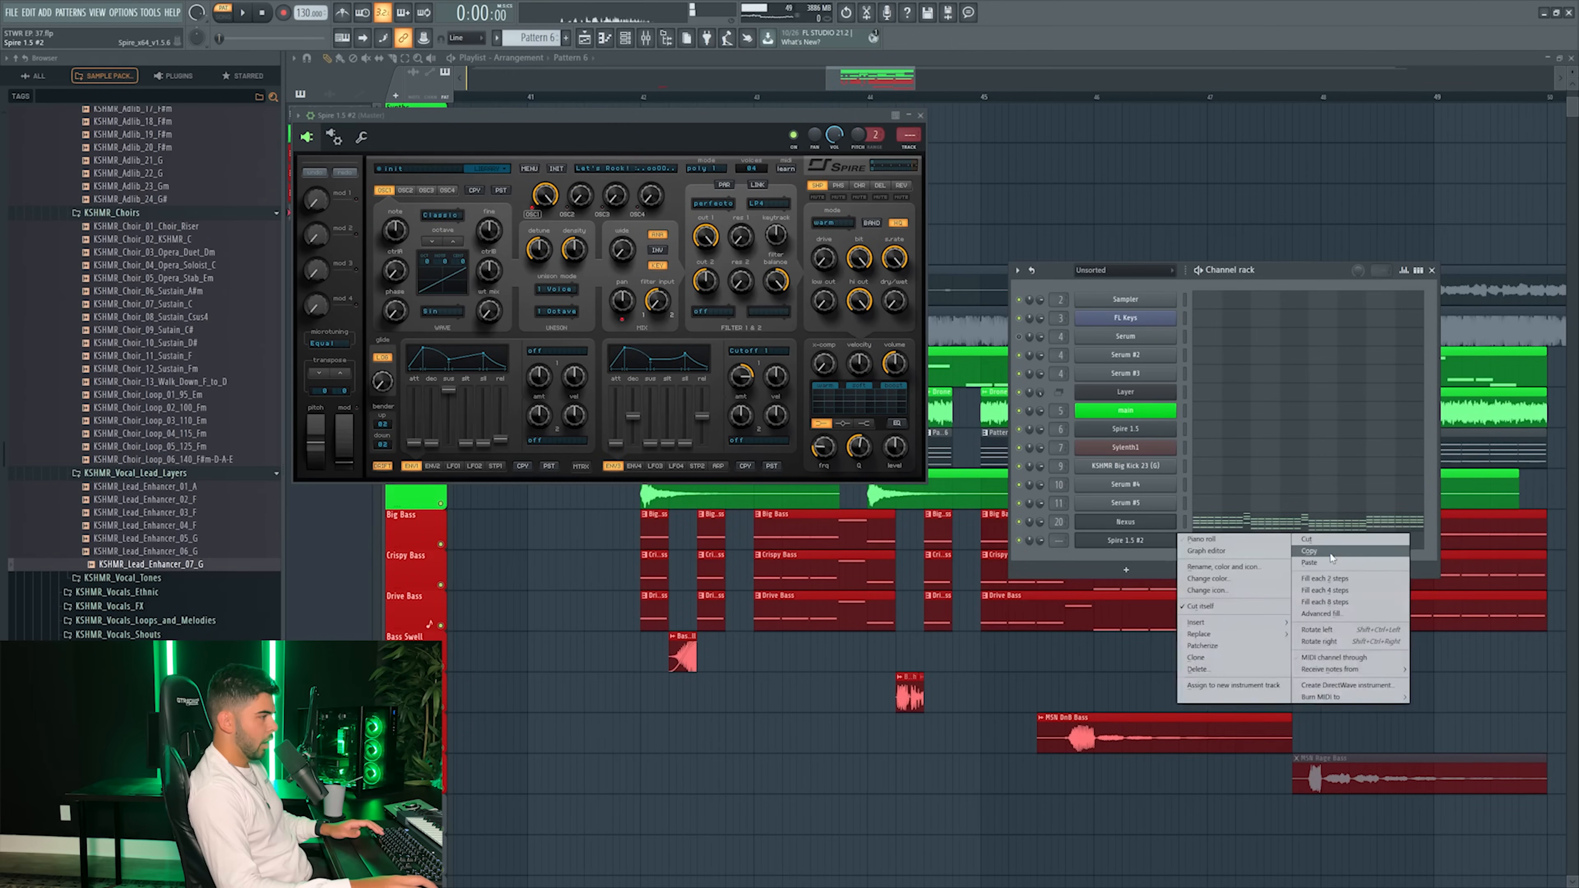
- Copy the Nexus chord notes into the Spire 1.5 #2 channel and route that channel to mixer track 20
click(1327, 559)
click(1131, 540)
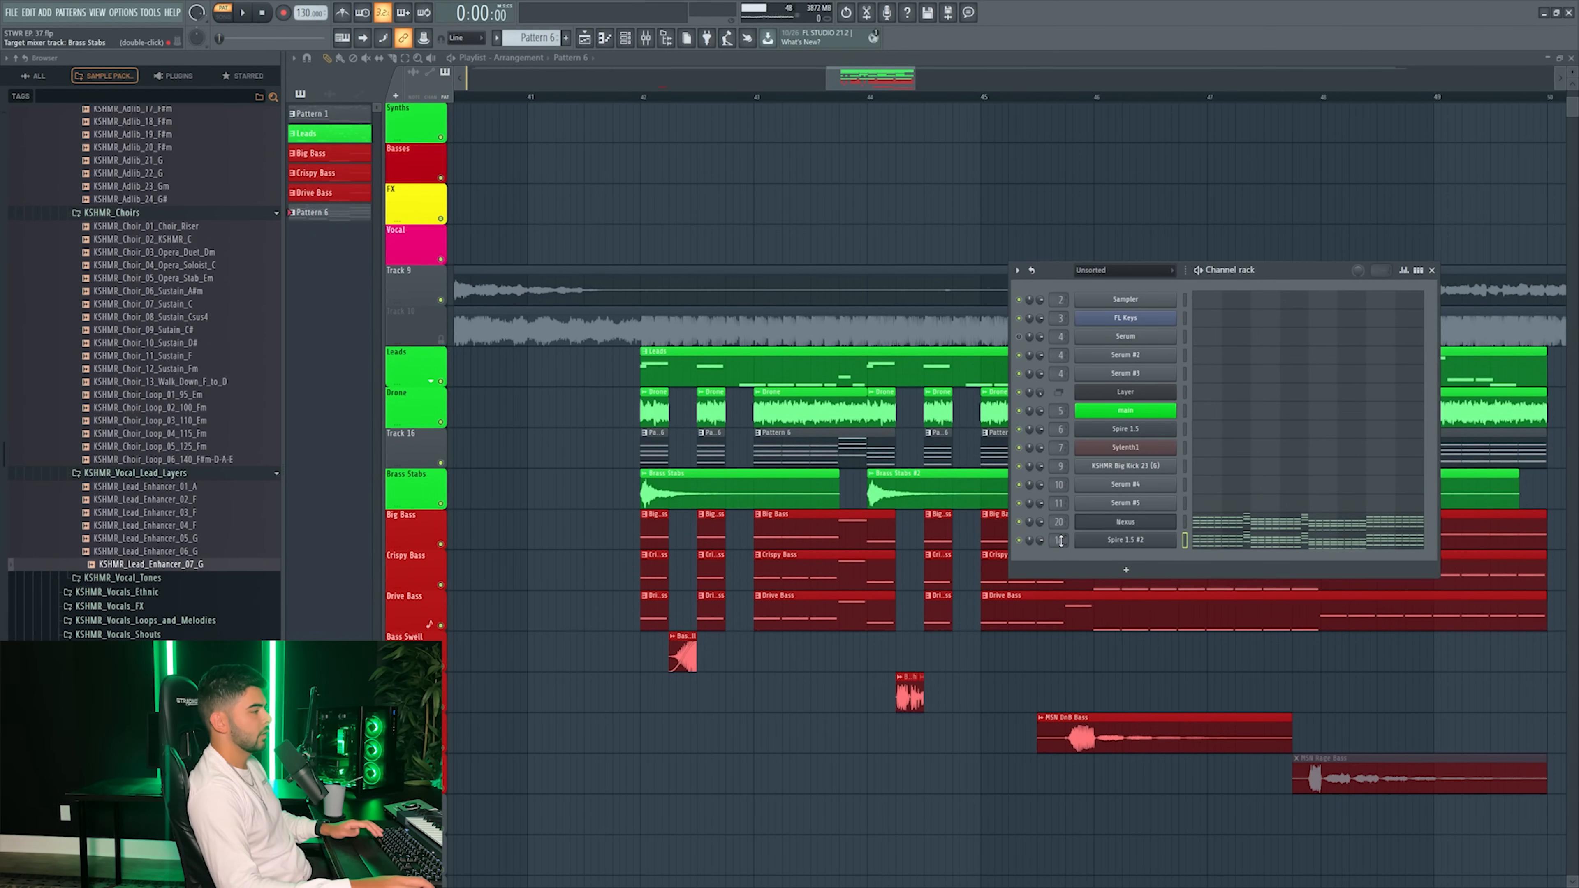
right_click(1131, 540)
click(1312, 563)
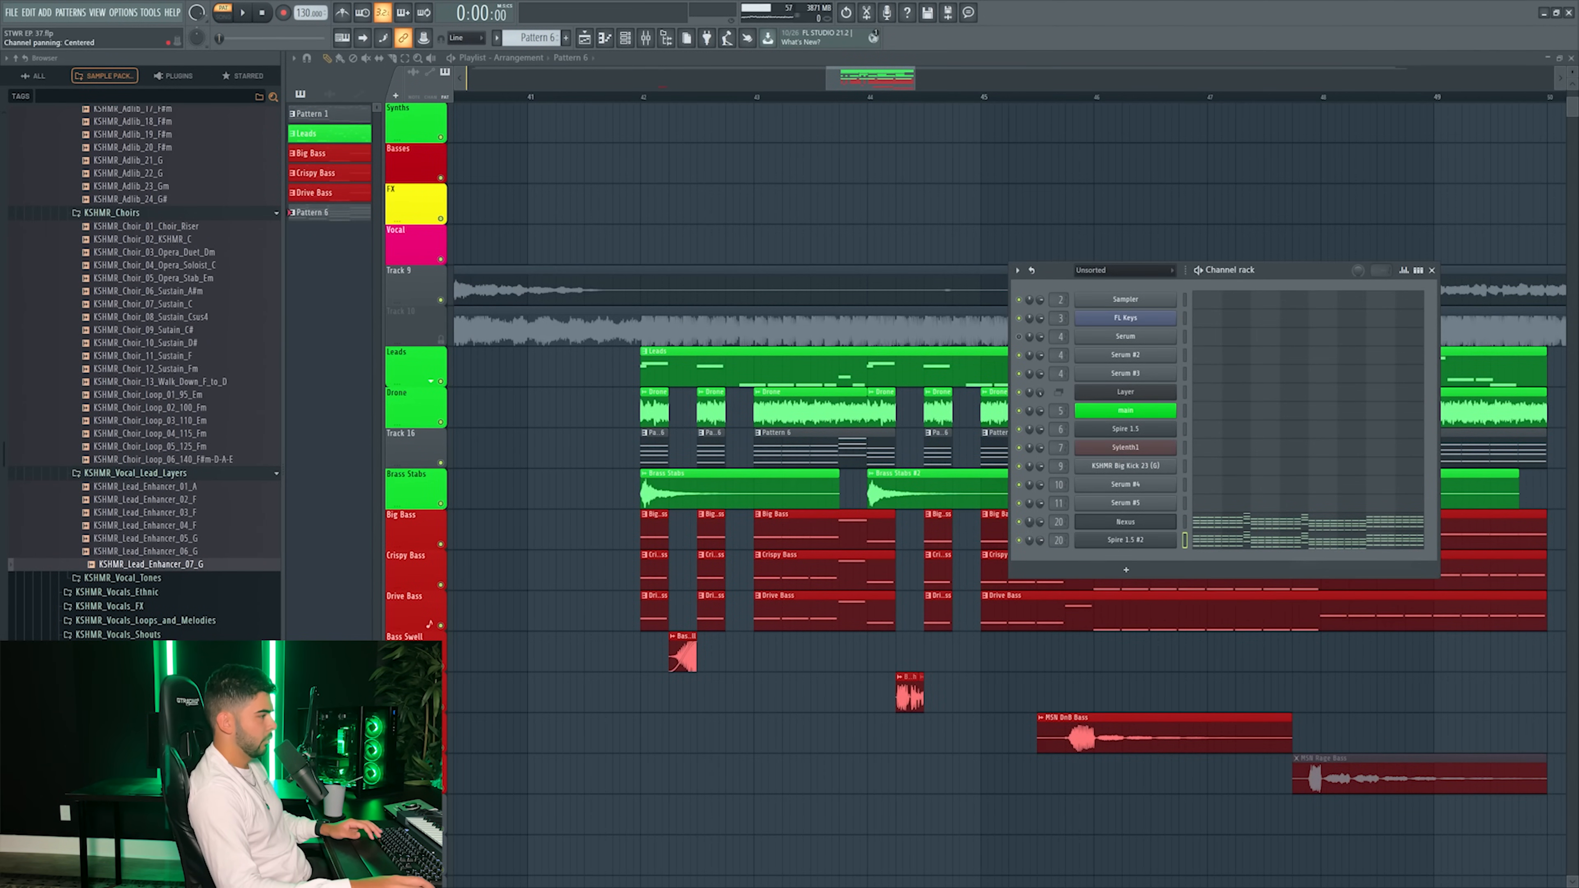
- Load an ALNSO_LEAD preset from the favourites in Spire 1.5 #2 and balance its channel volume against Nexus
click(1123, 541)
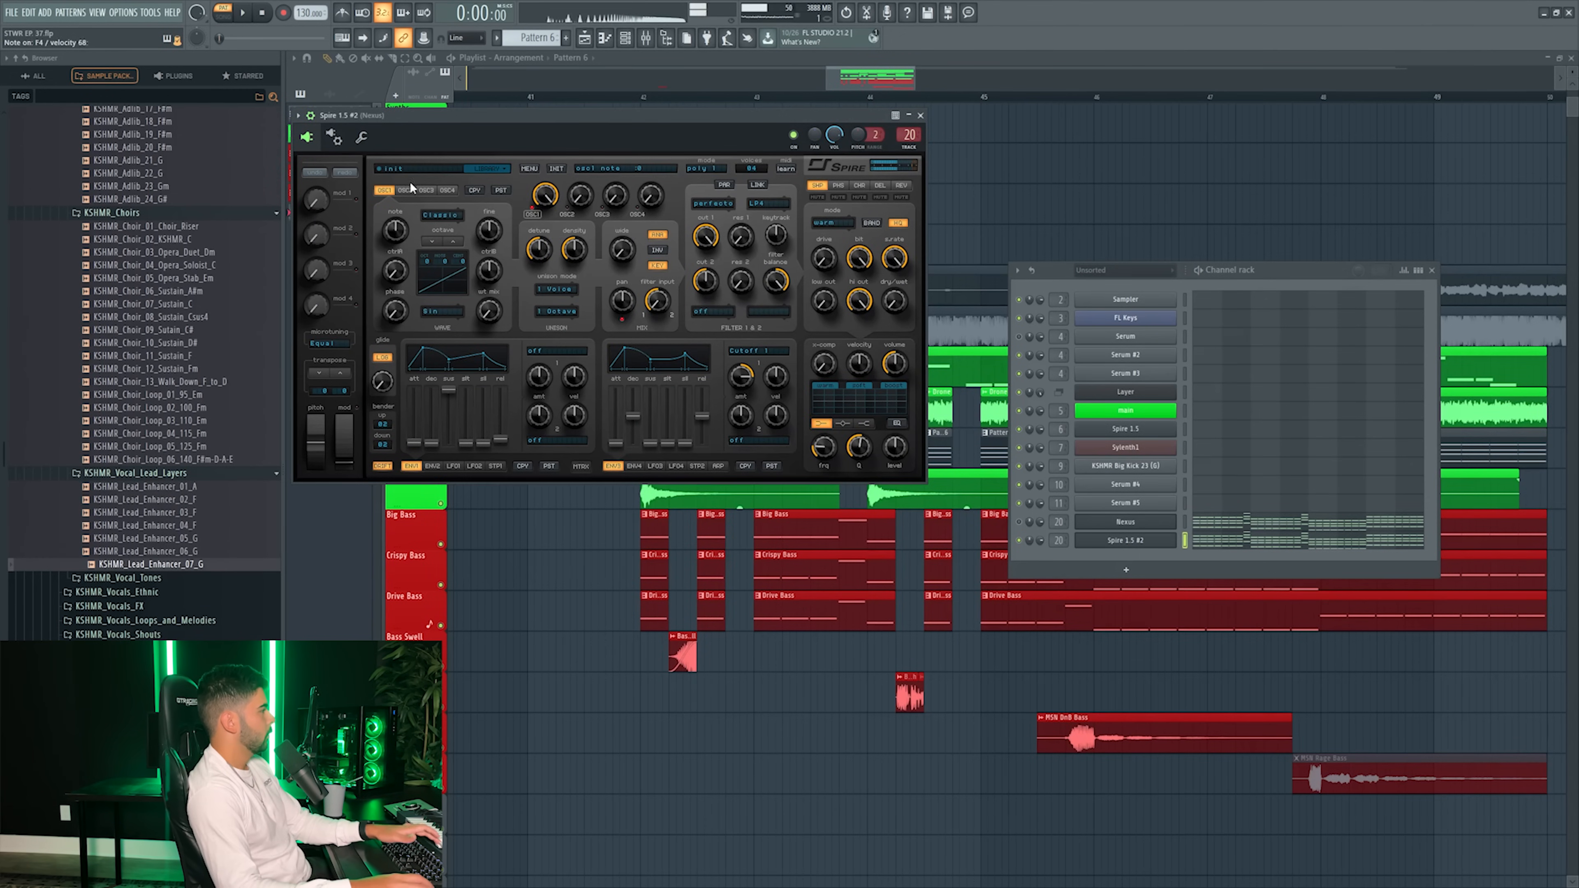
click(427, 173)
click(514, 188)
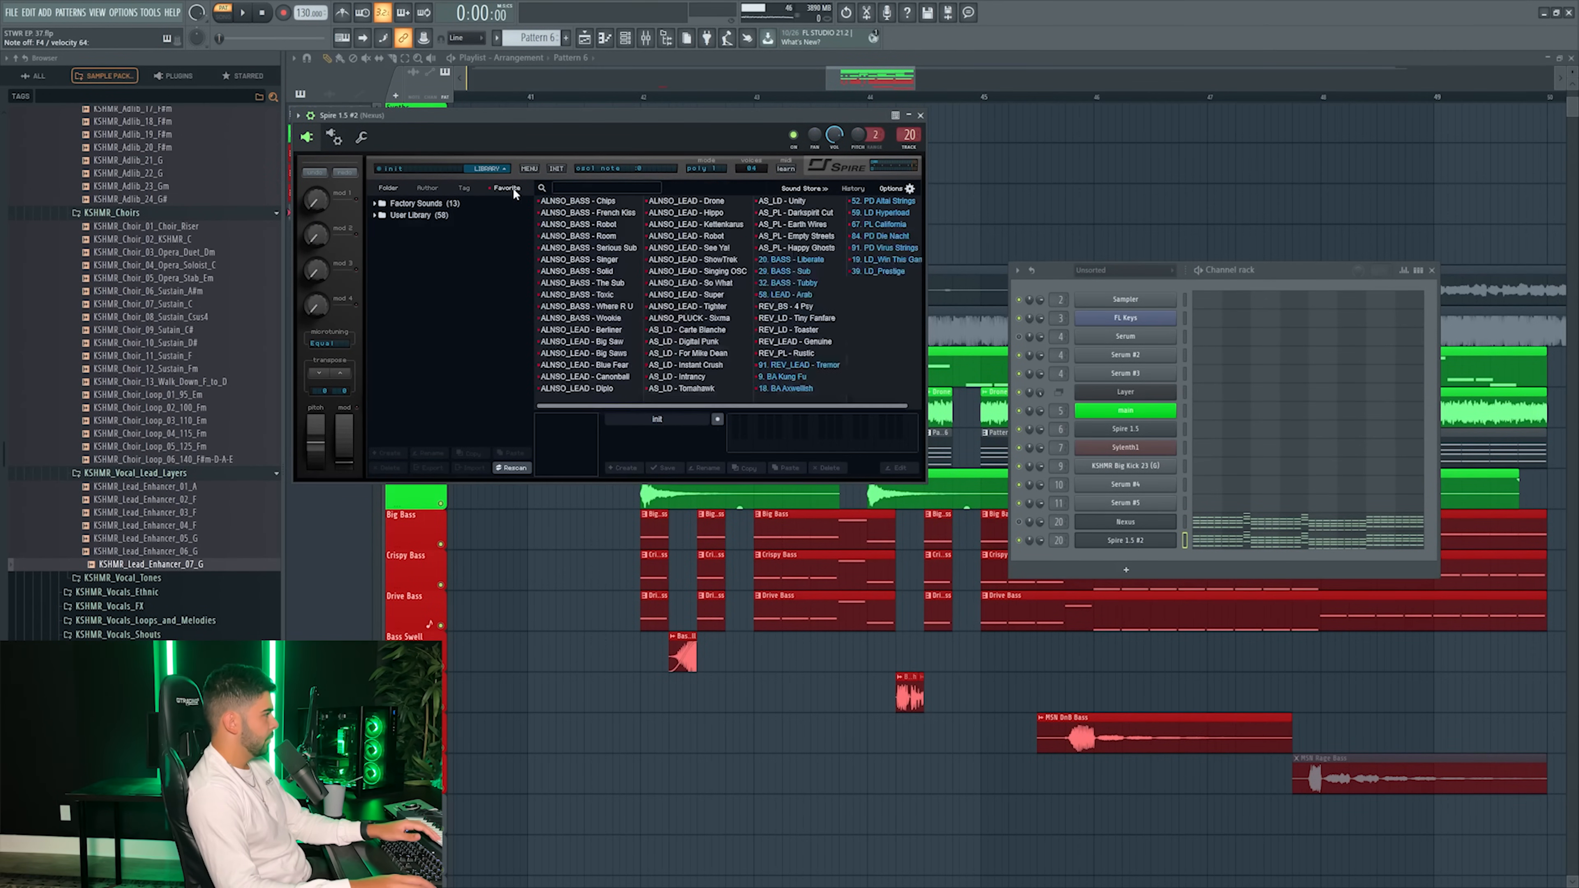
click(724, 306)
key(space)
click(717, 296)
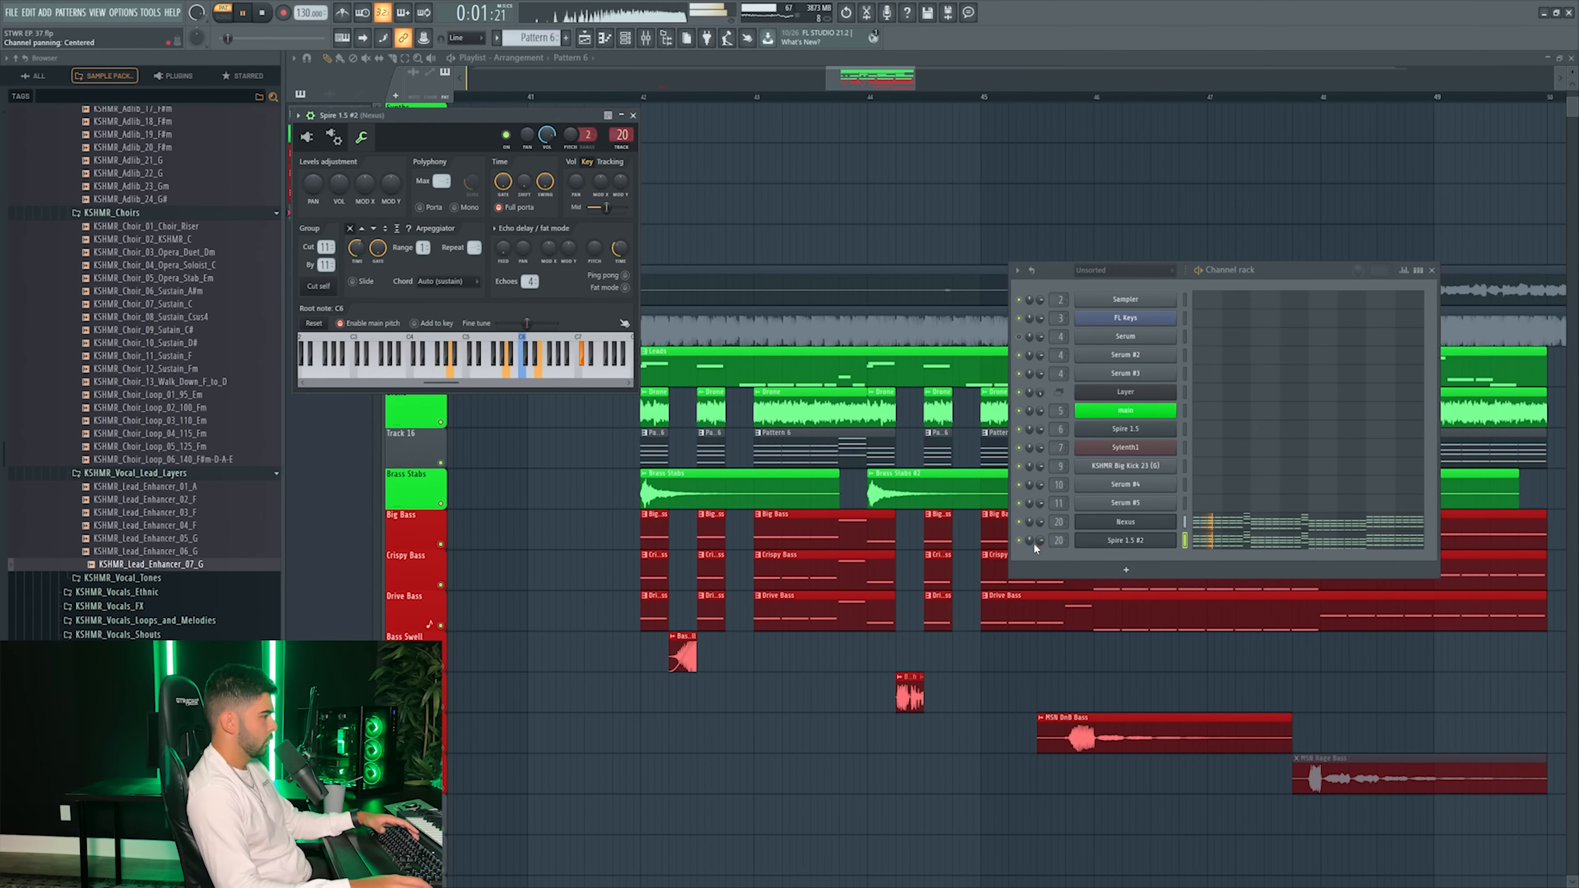
drag(1039, 540, 1039, 551)
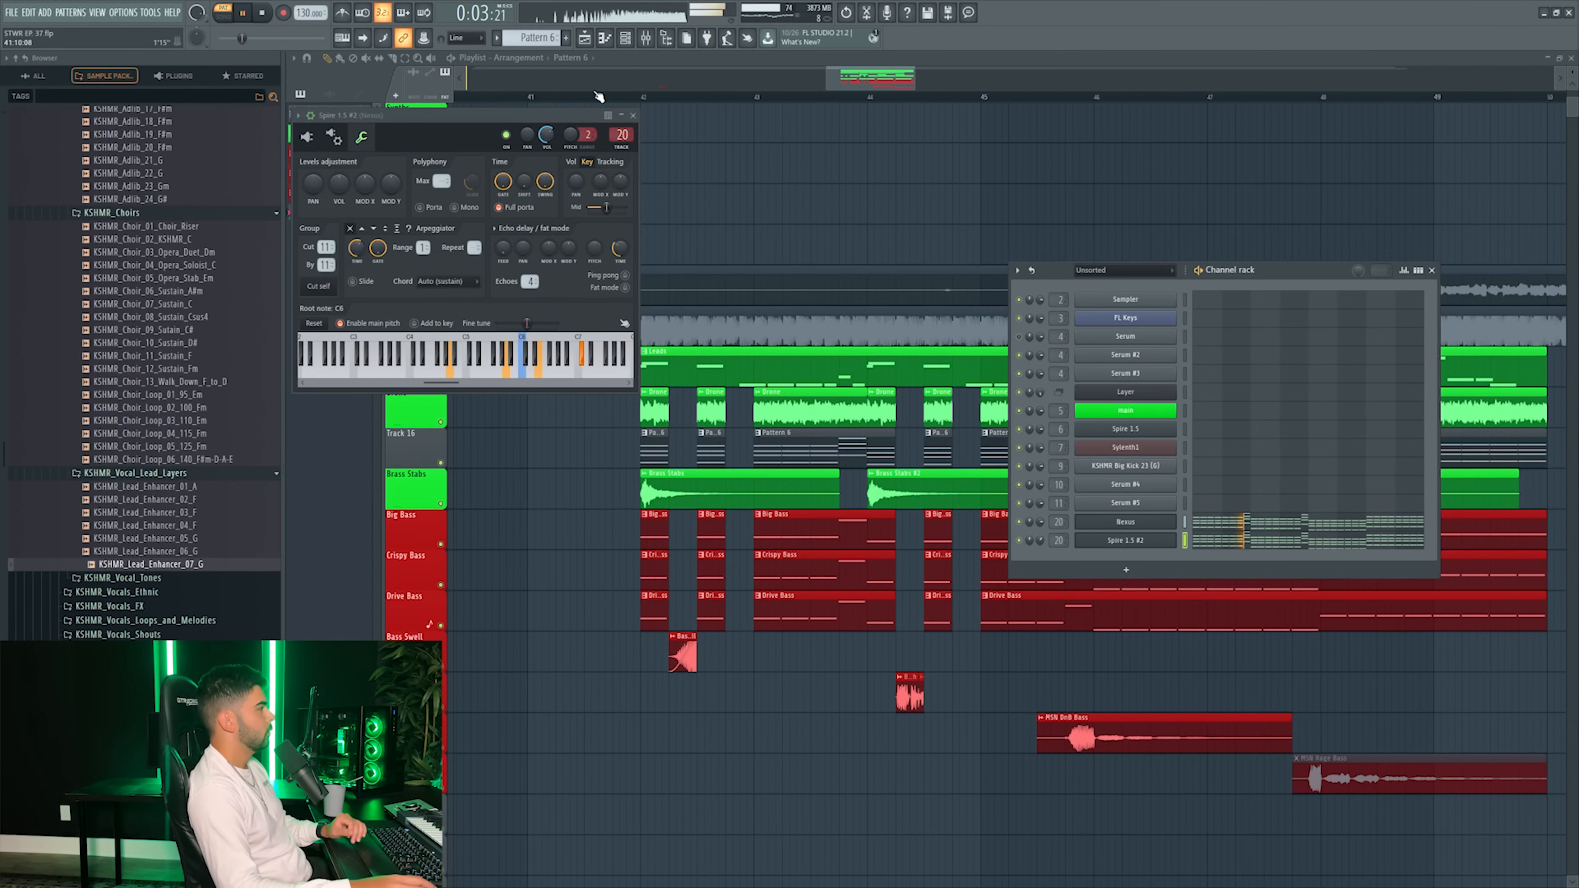
key(space)
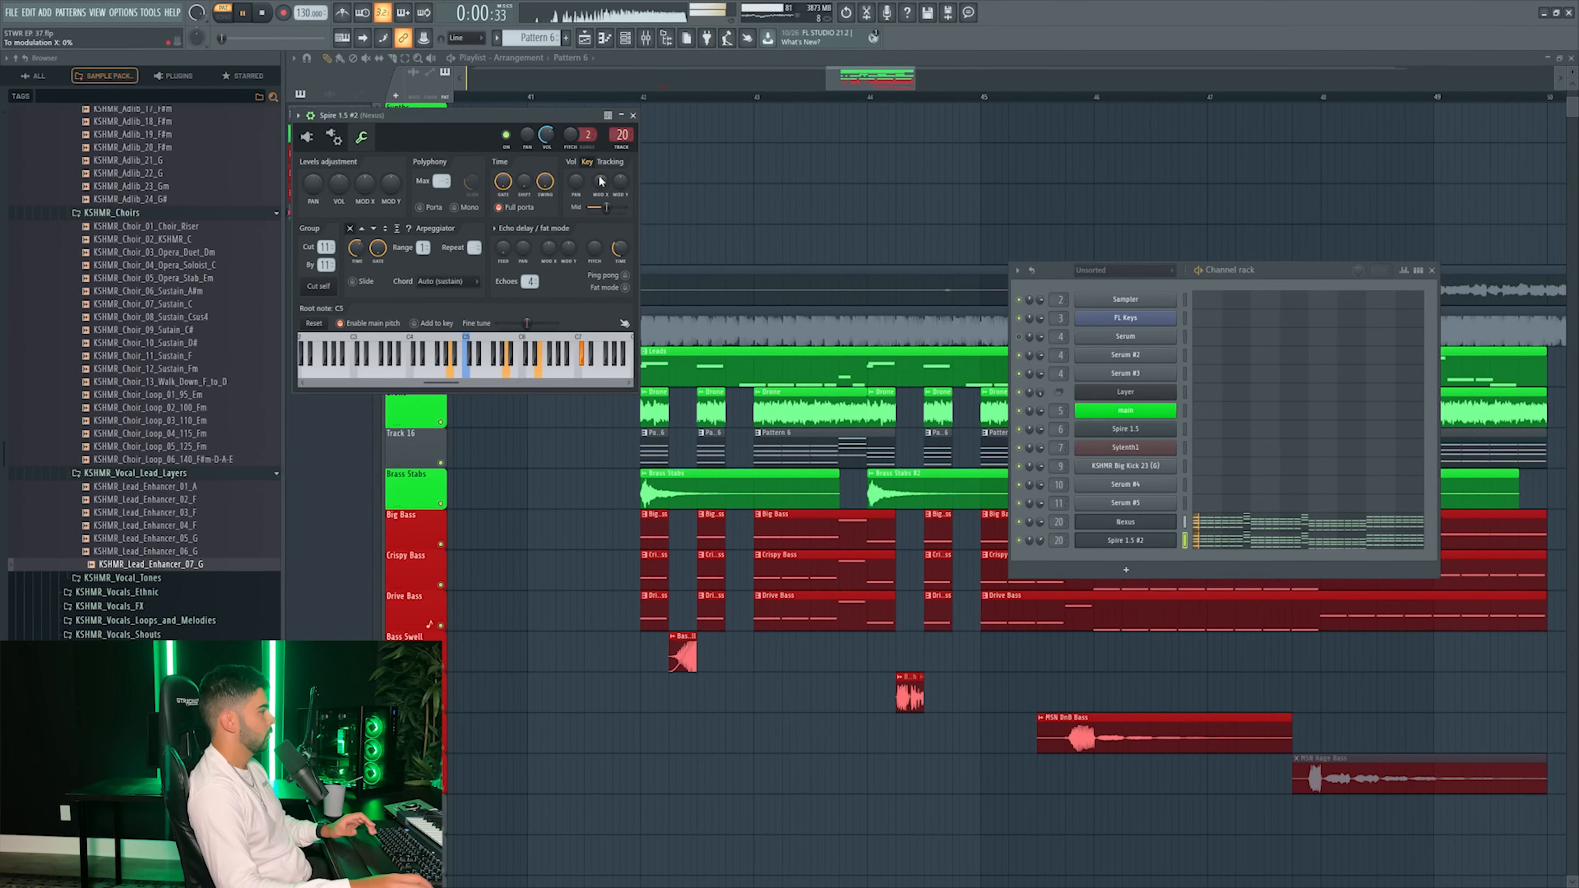
click(639, 100)
- Rename the Nexus mixer track as Drop Chords, colour it green and raise its level slightly
key(F9)
right_click(1085, 473)
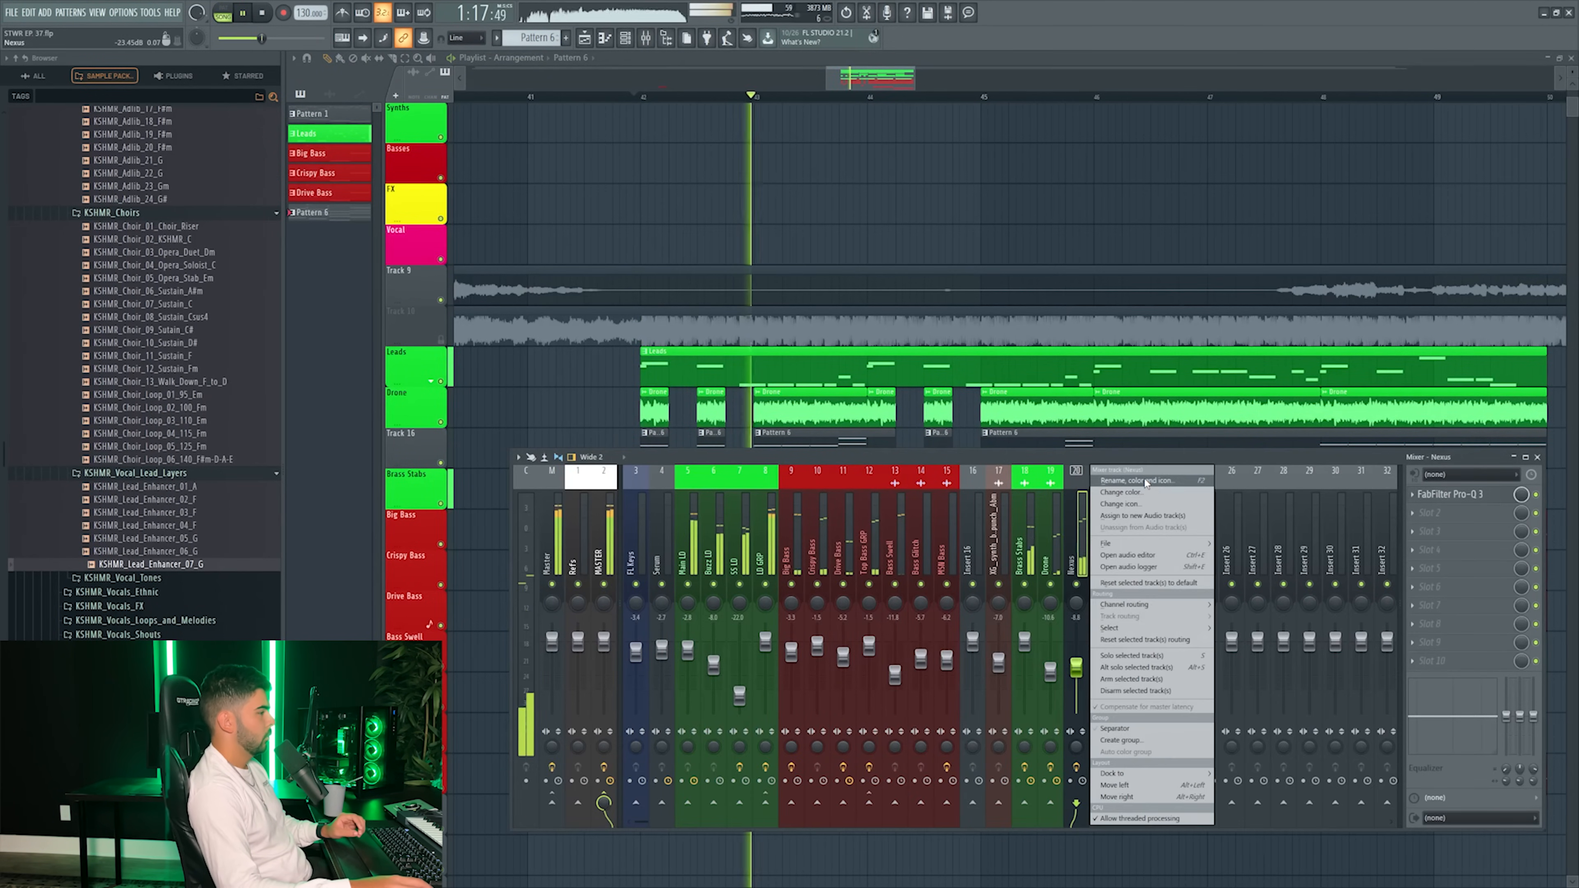
click(1136, 480)
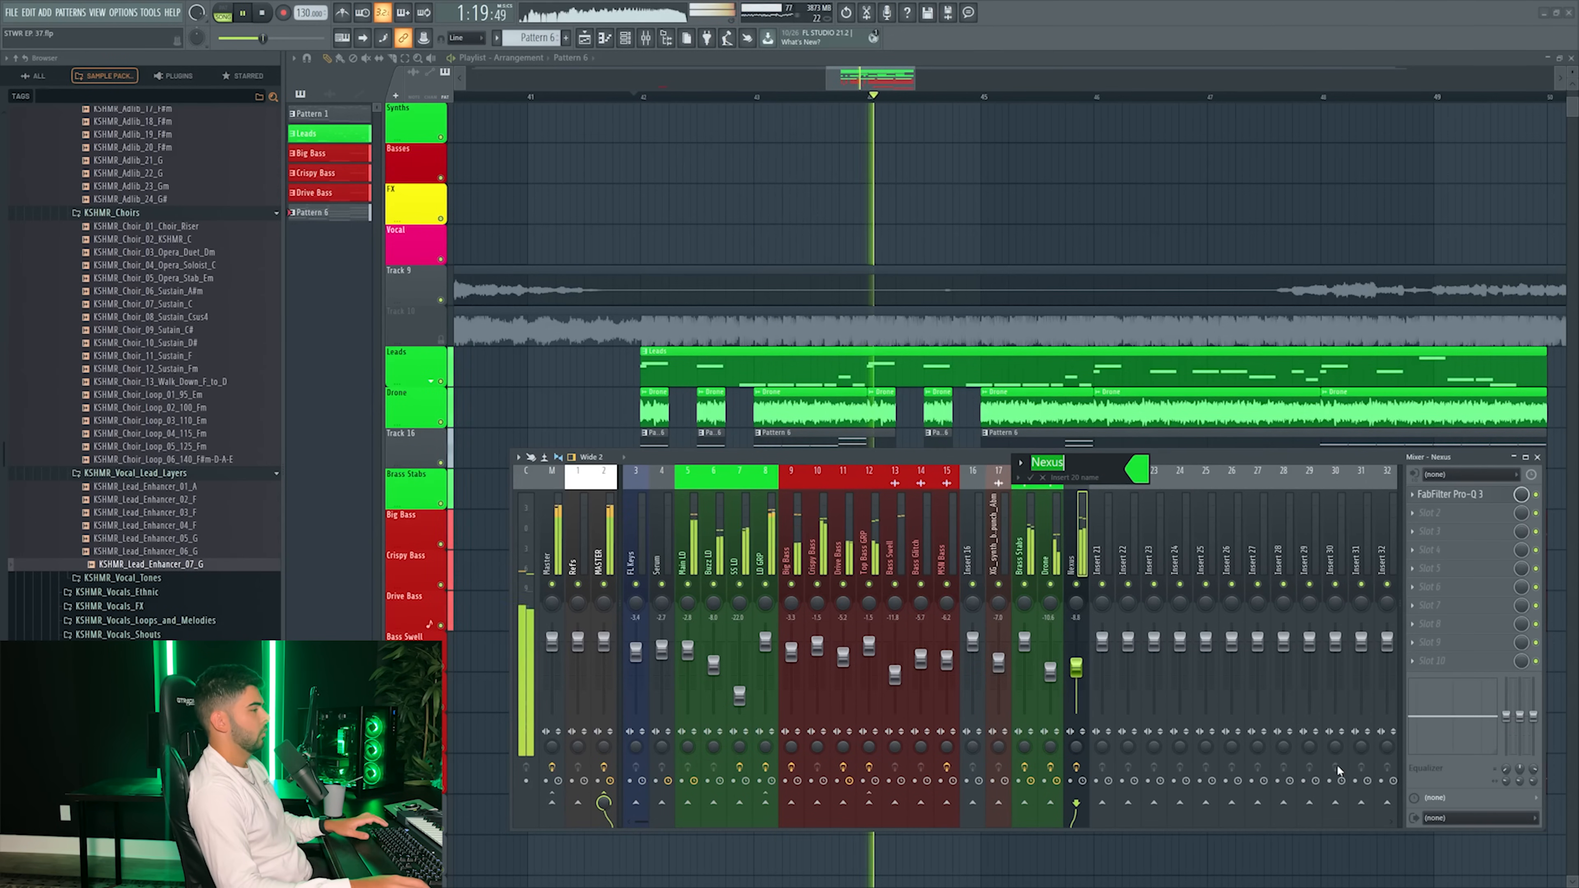
text(Drop Chords)
key(Return)
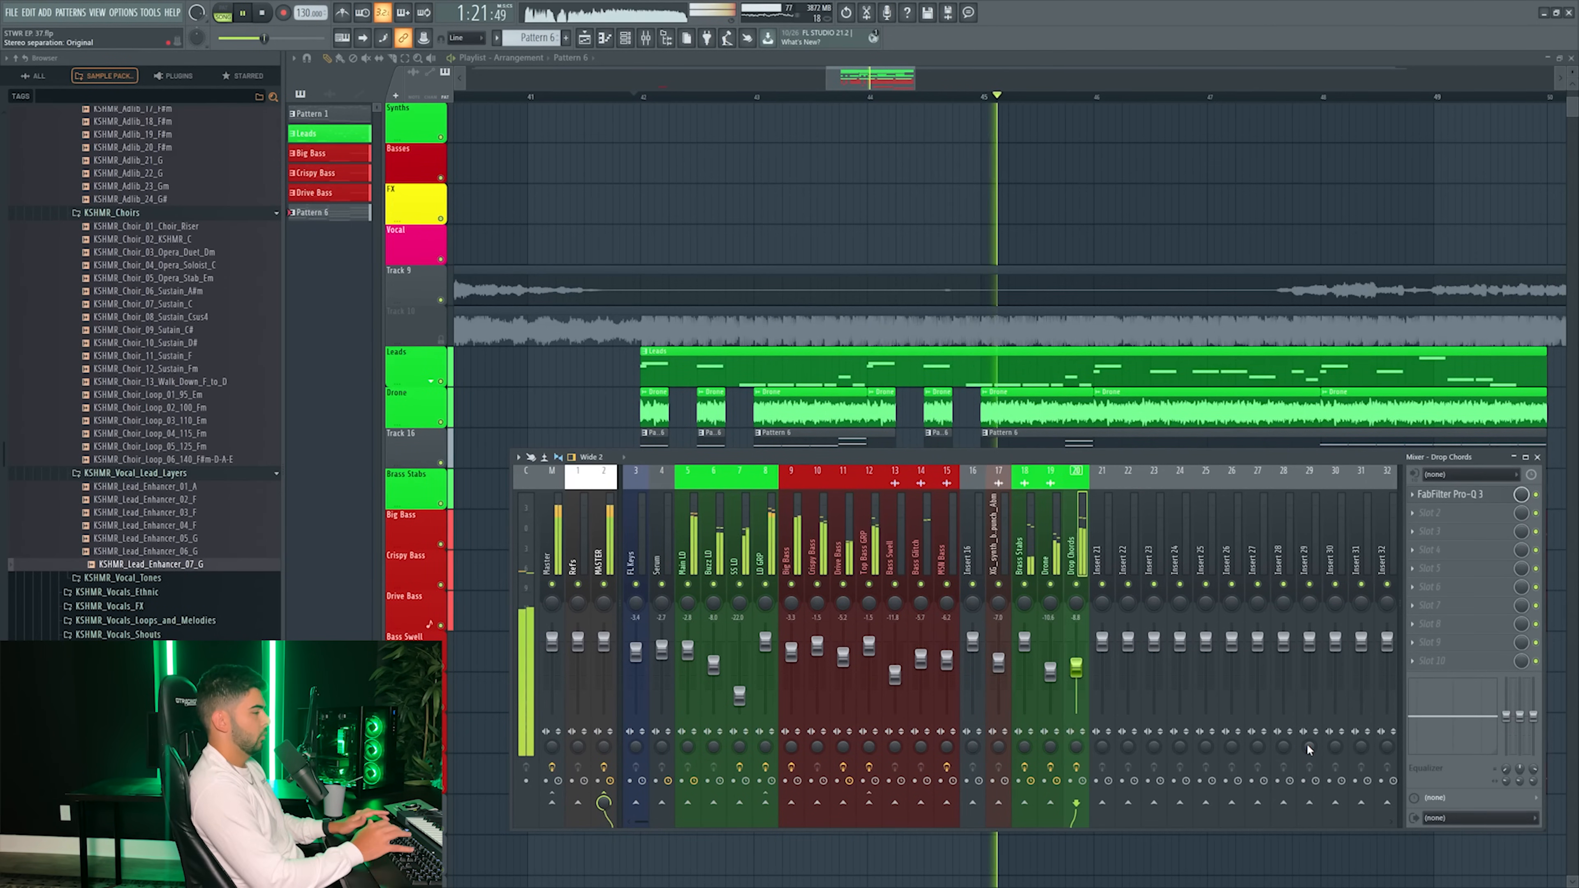
drag(1082, 671, 1083, 665)
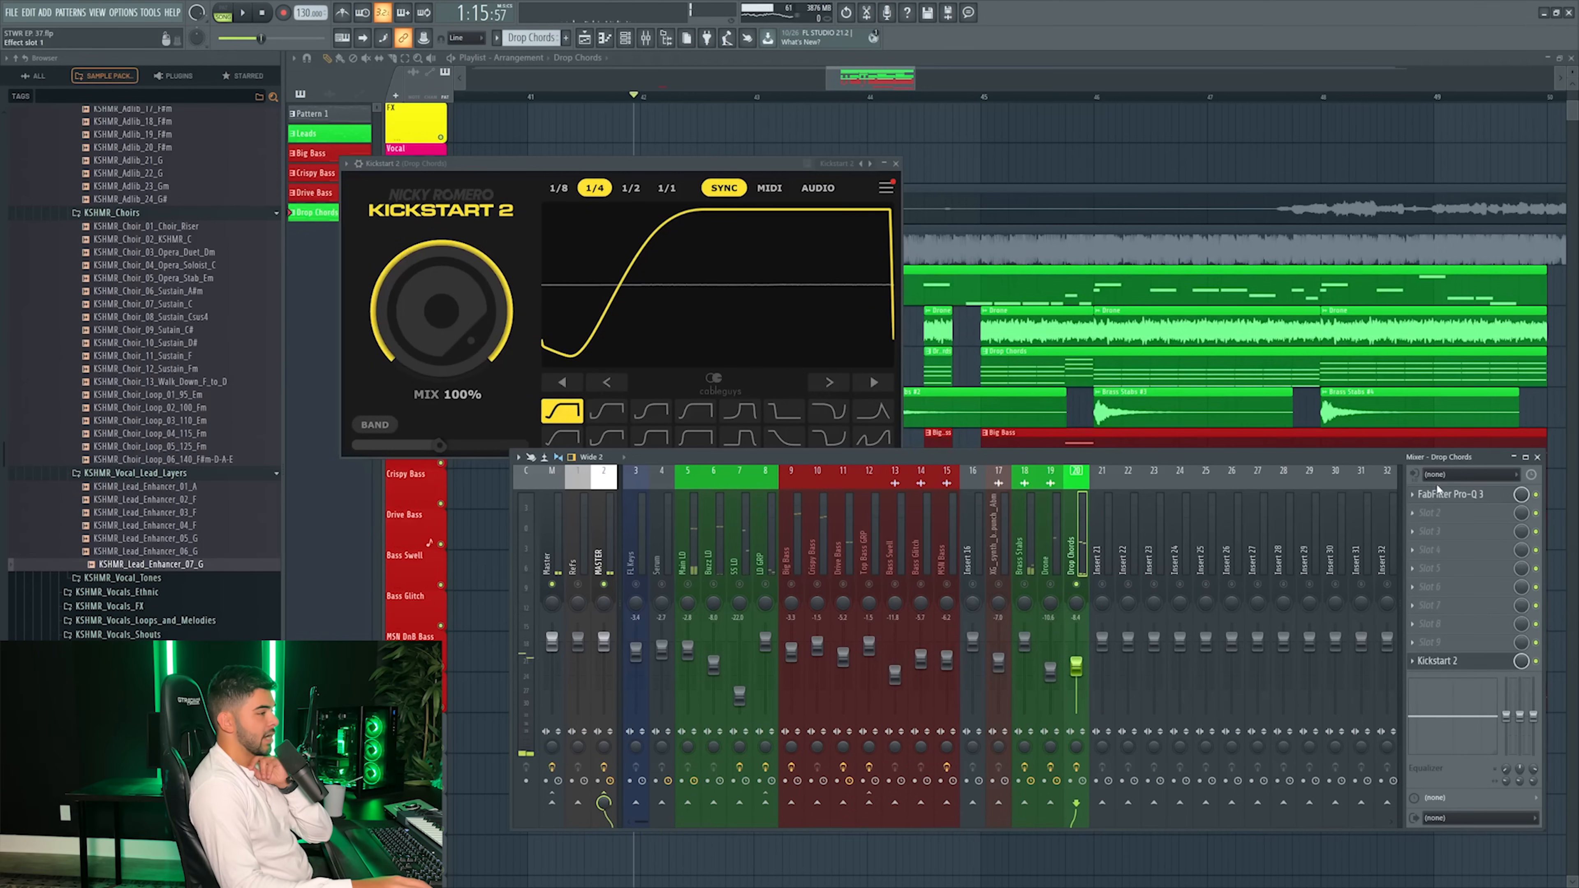
- Add Thermal below FabFilter Pro-Q 3 on the Drop Chords mixer track and choose one of its presets
click(1434, 513)
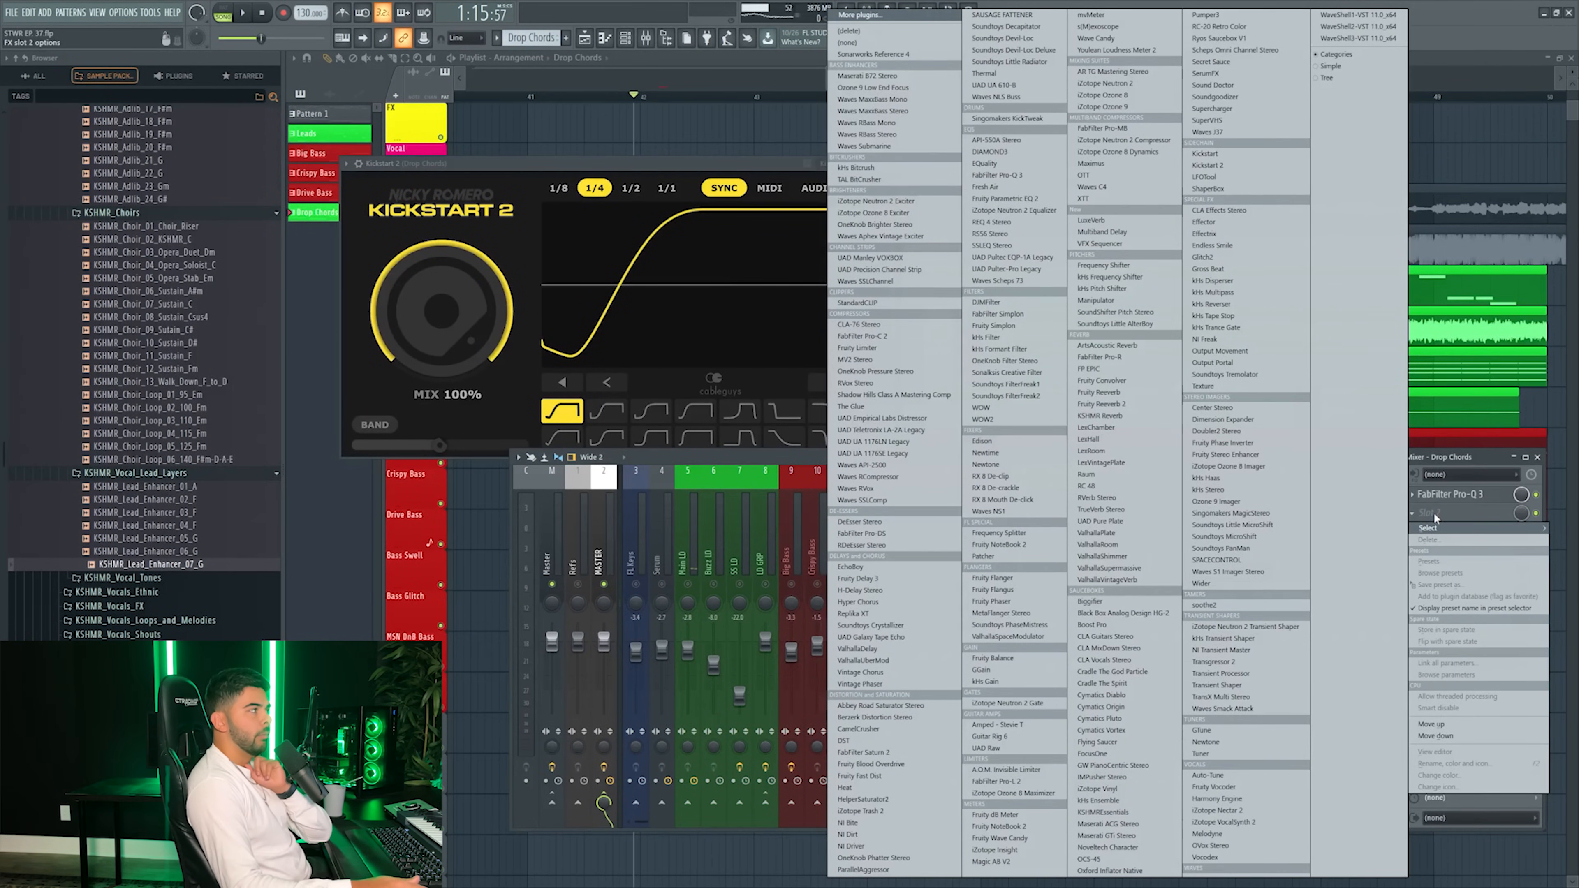
click(1010, 73)
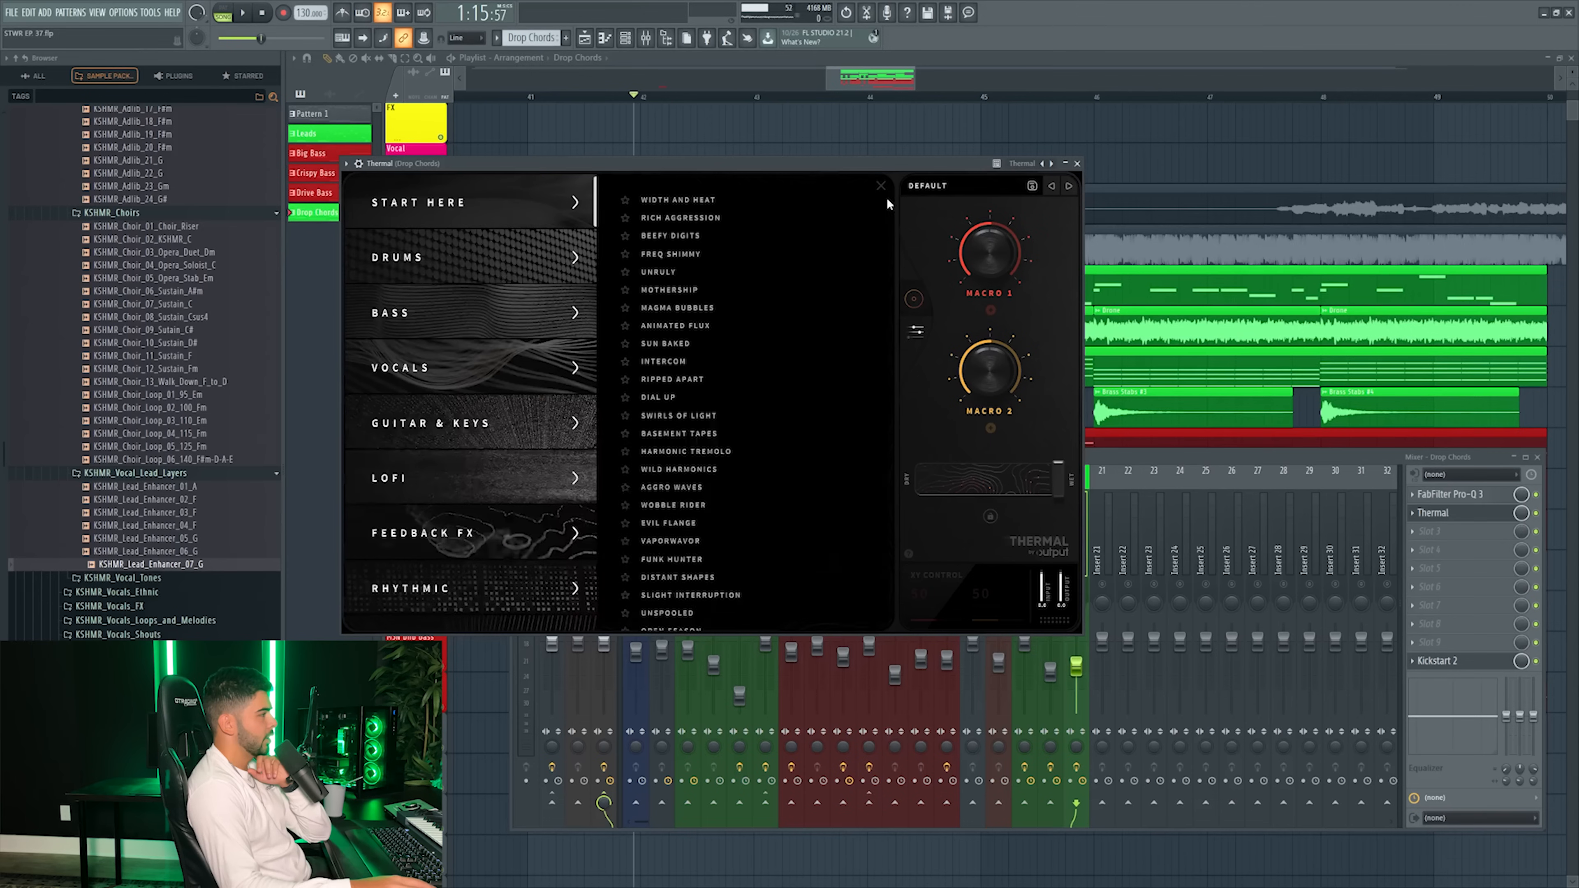
click(696, 567)
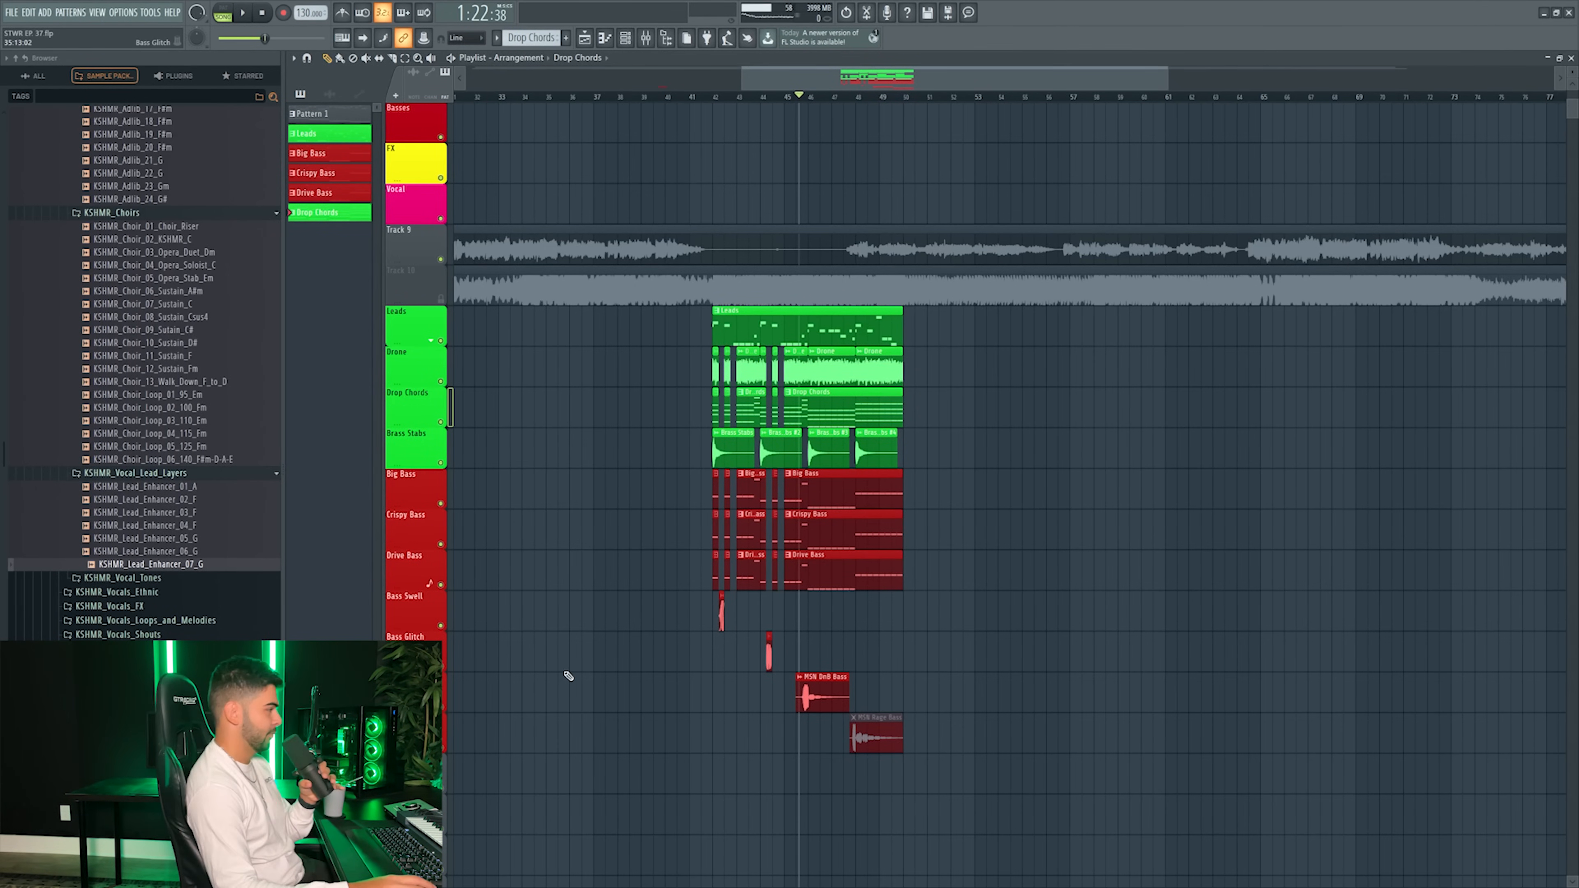
- Move the empty playlist track above Leads and insert additional empty tracks beneath the reference audio tracks
scroll(569, 676, down, 2)
scroll(426, 690, up, 10)
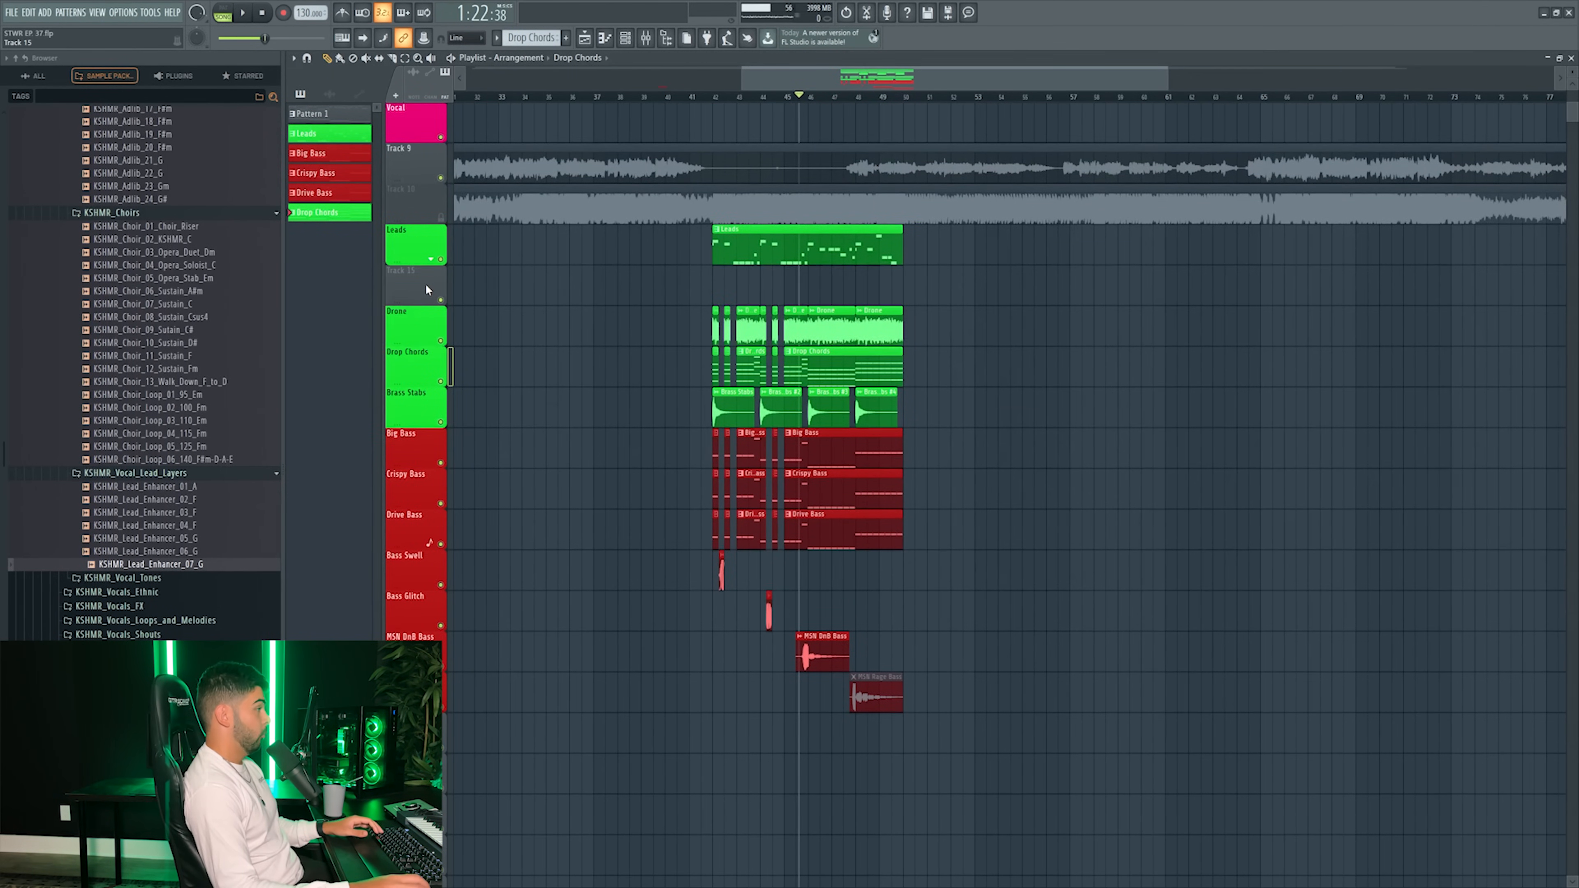
drag(426, 287, 426, 248)
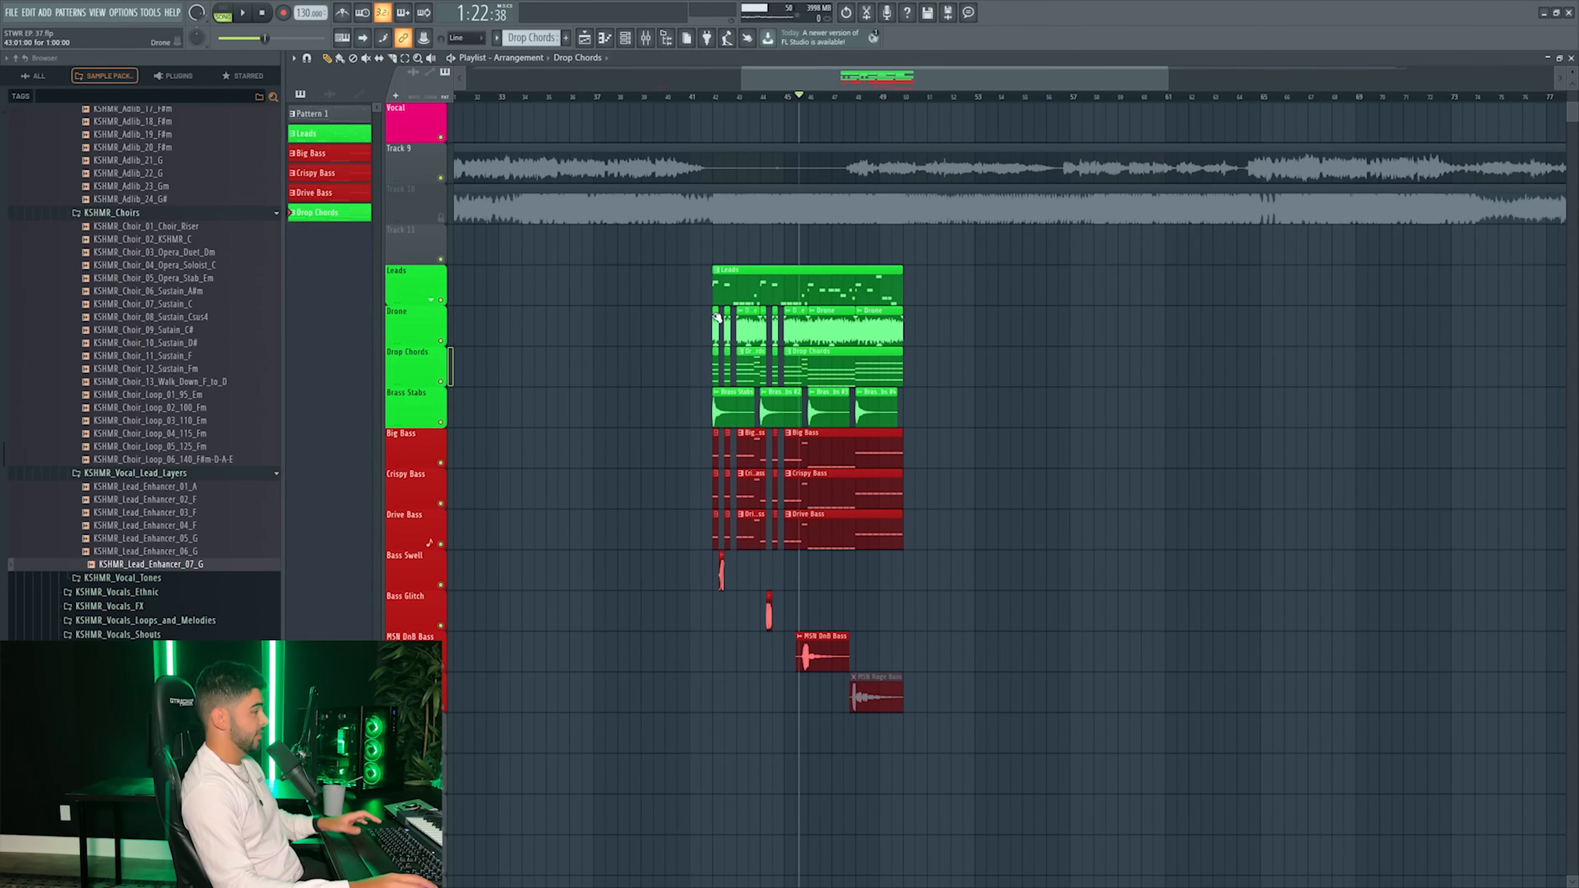
drag(470, 754, 415, 289)
scroll(416, 287, up, 3)
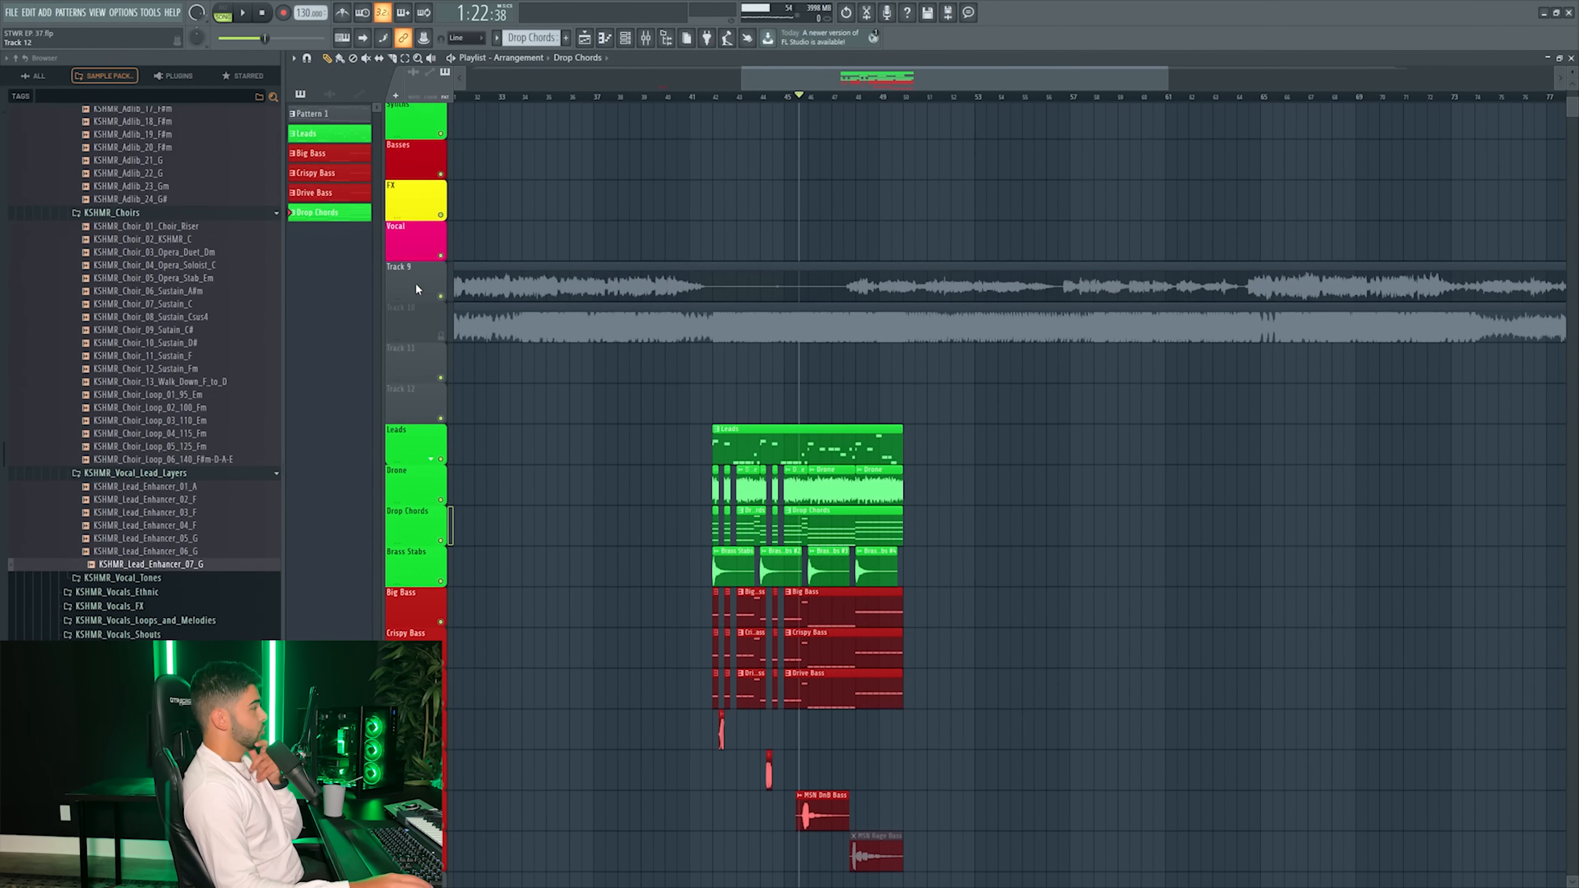
right_click(425, 346)
click(468, 592)
right_click(424, 346)
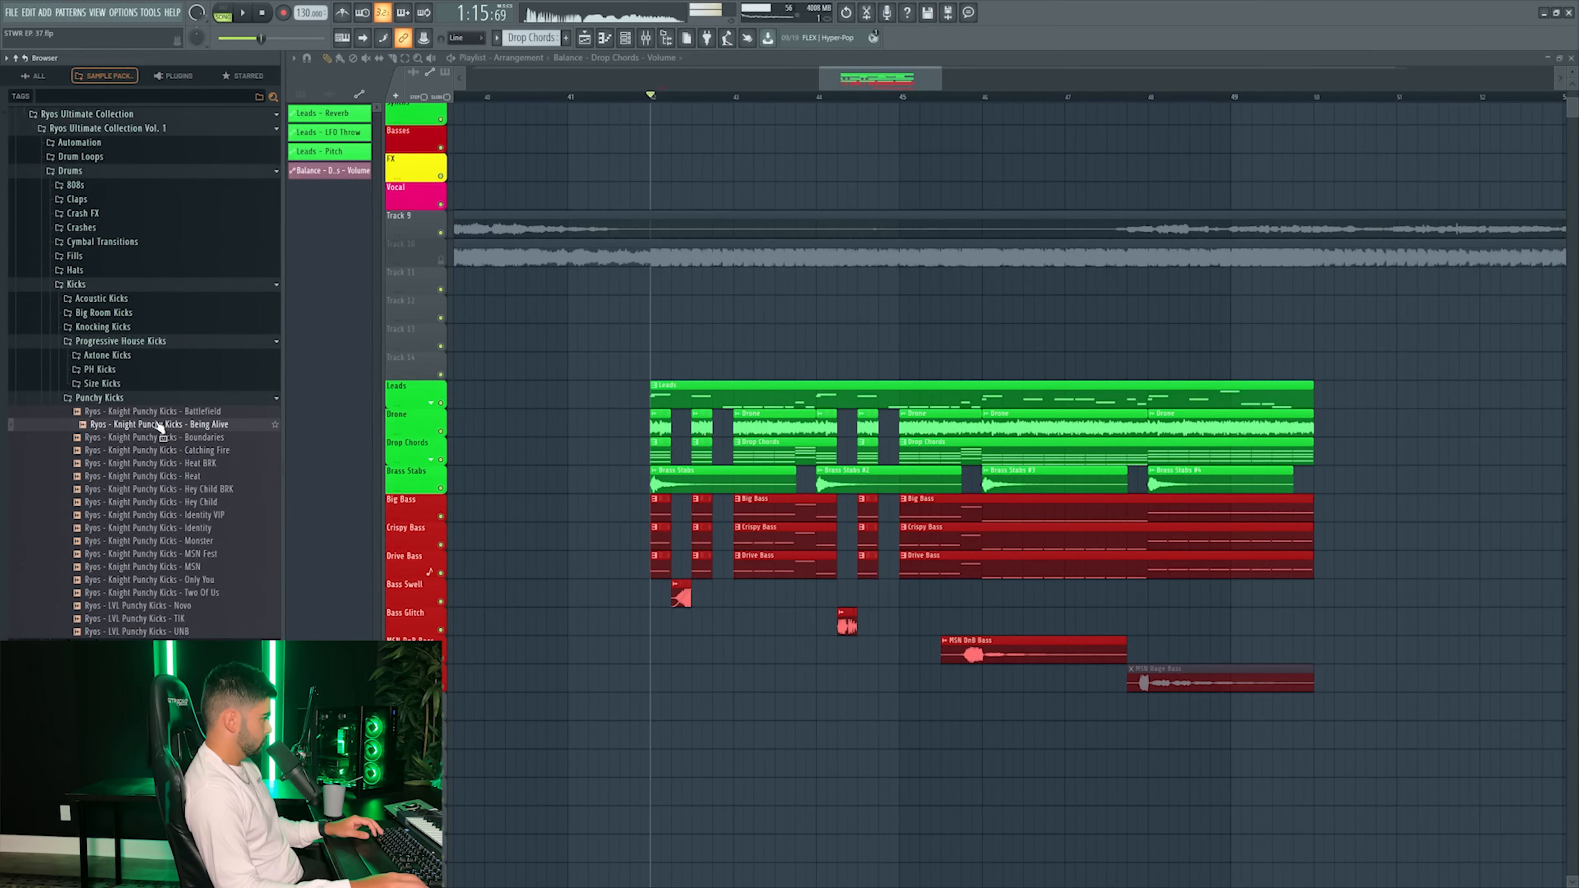
- Place the Ryos Knight Punchy Kicks - Battlefield sample on Track 11 at bar 42 and repeat it on every beat of the drop
click(159, 416)
drag(159, 416, 660, 280)
key(space)
key(space)
click(678, 281)
click(1134, 280)
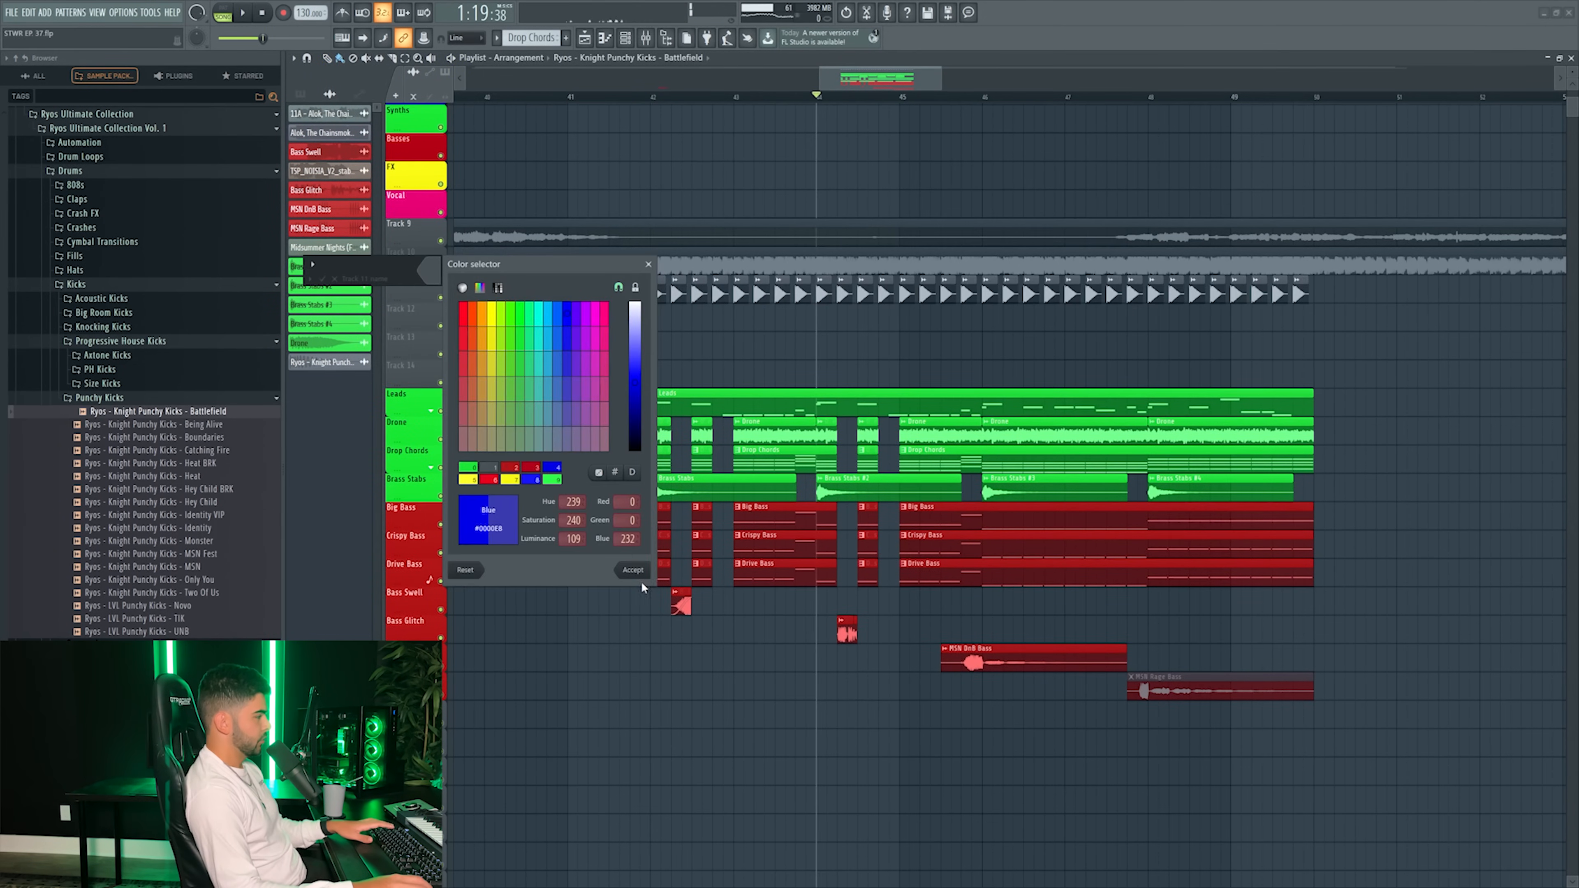
- Name the kick's playlist track Drop Kick, colour it blue and apply the name and colour to its clips
click(641, 580)
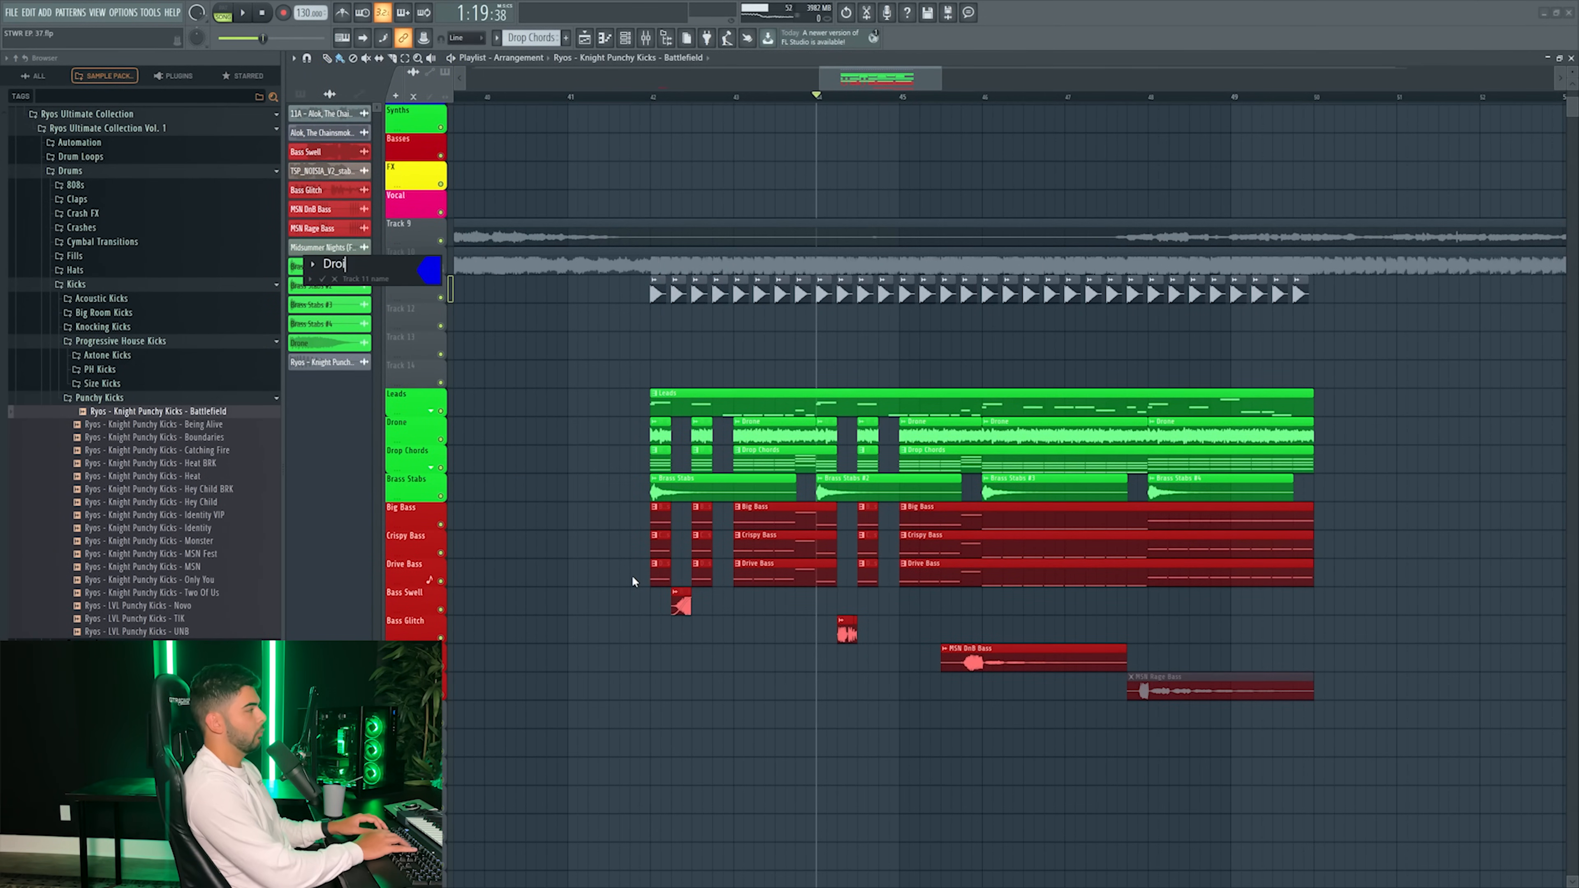
key(Return)
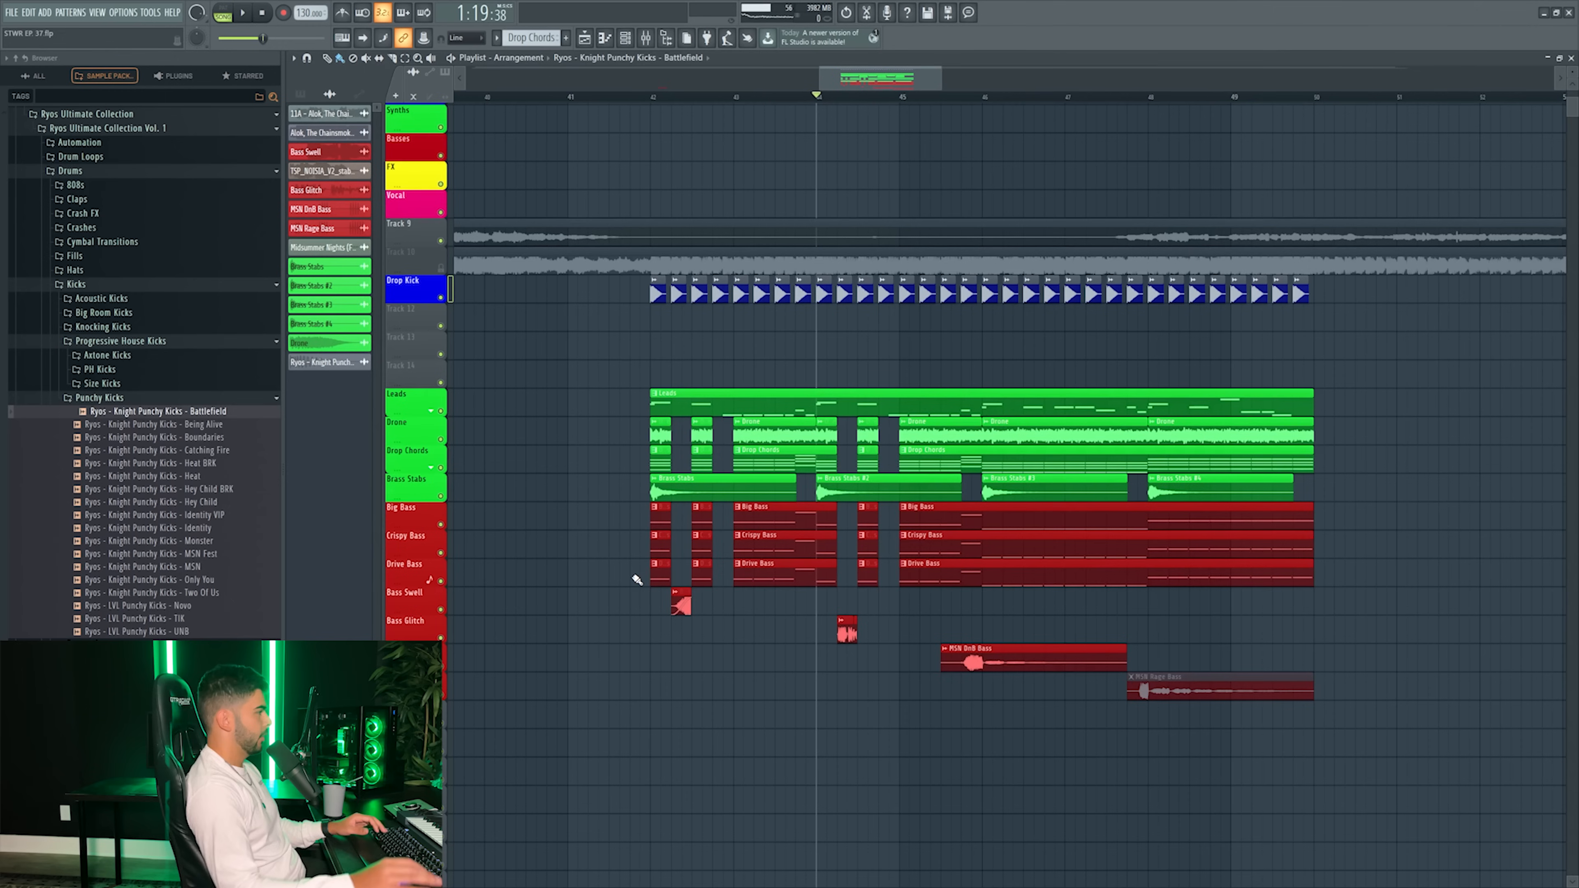
right_click(393, 289)
click(450, 327)
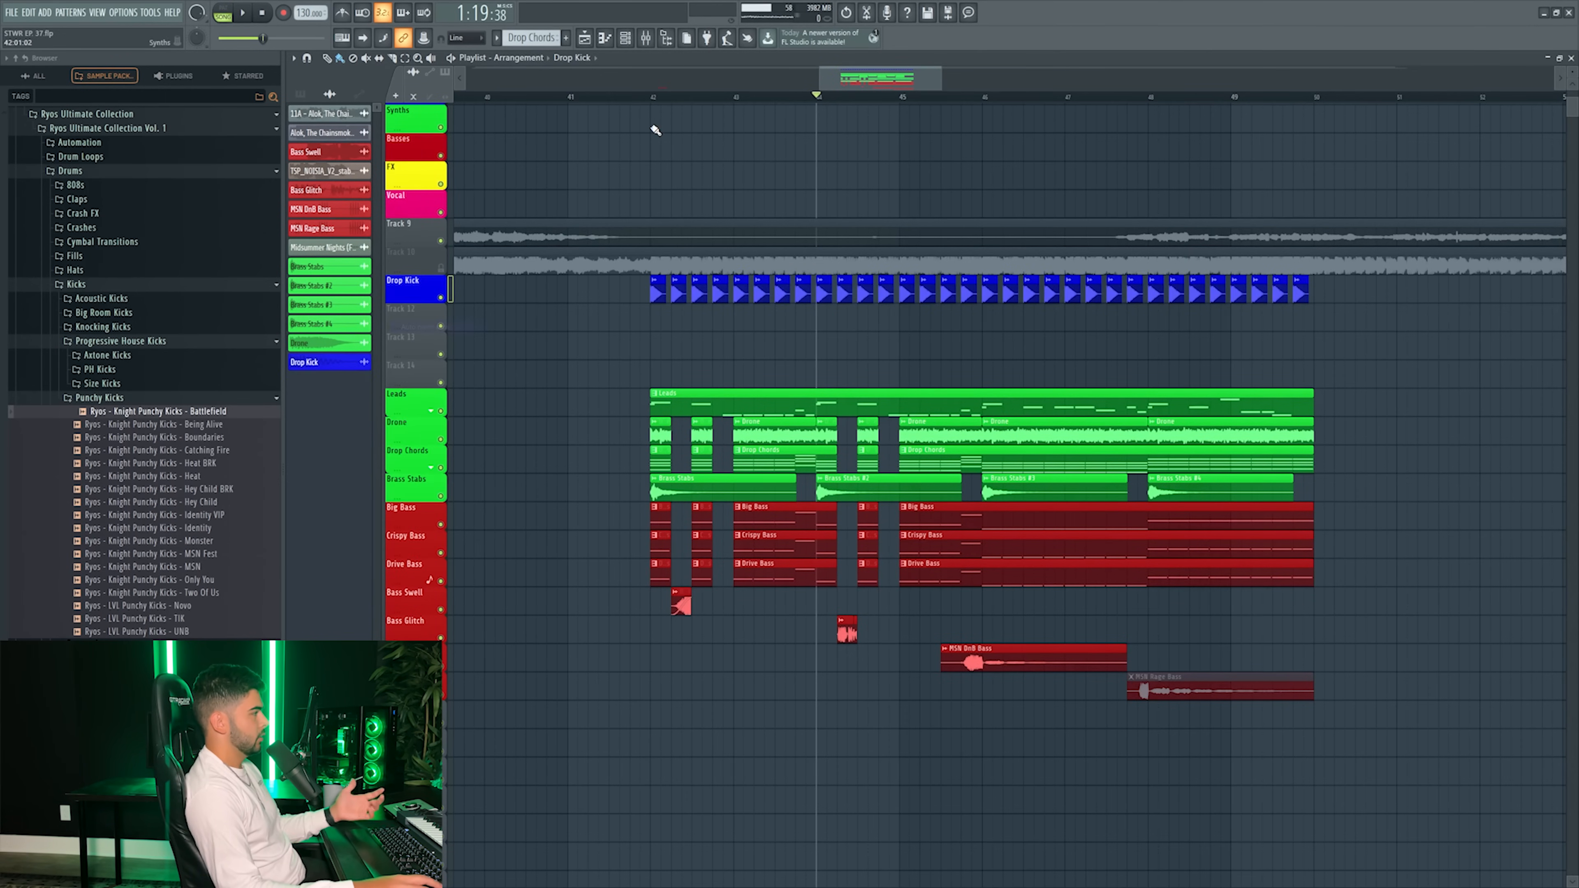
- Bring up the effect choices for the first slot of the kick's mixer track
click(642, 40)
click(1432, 496)
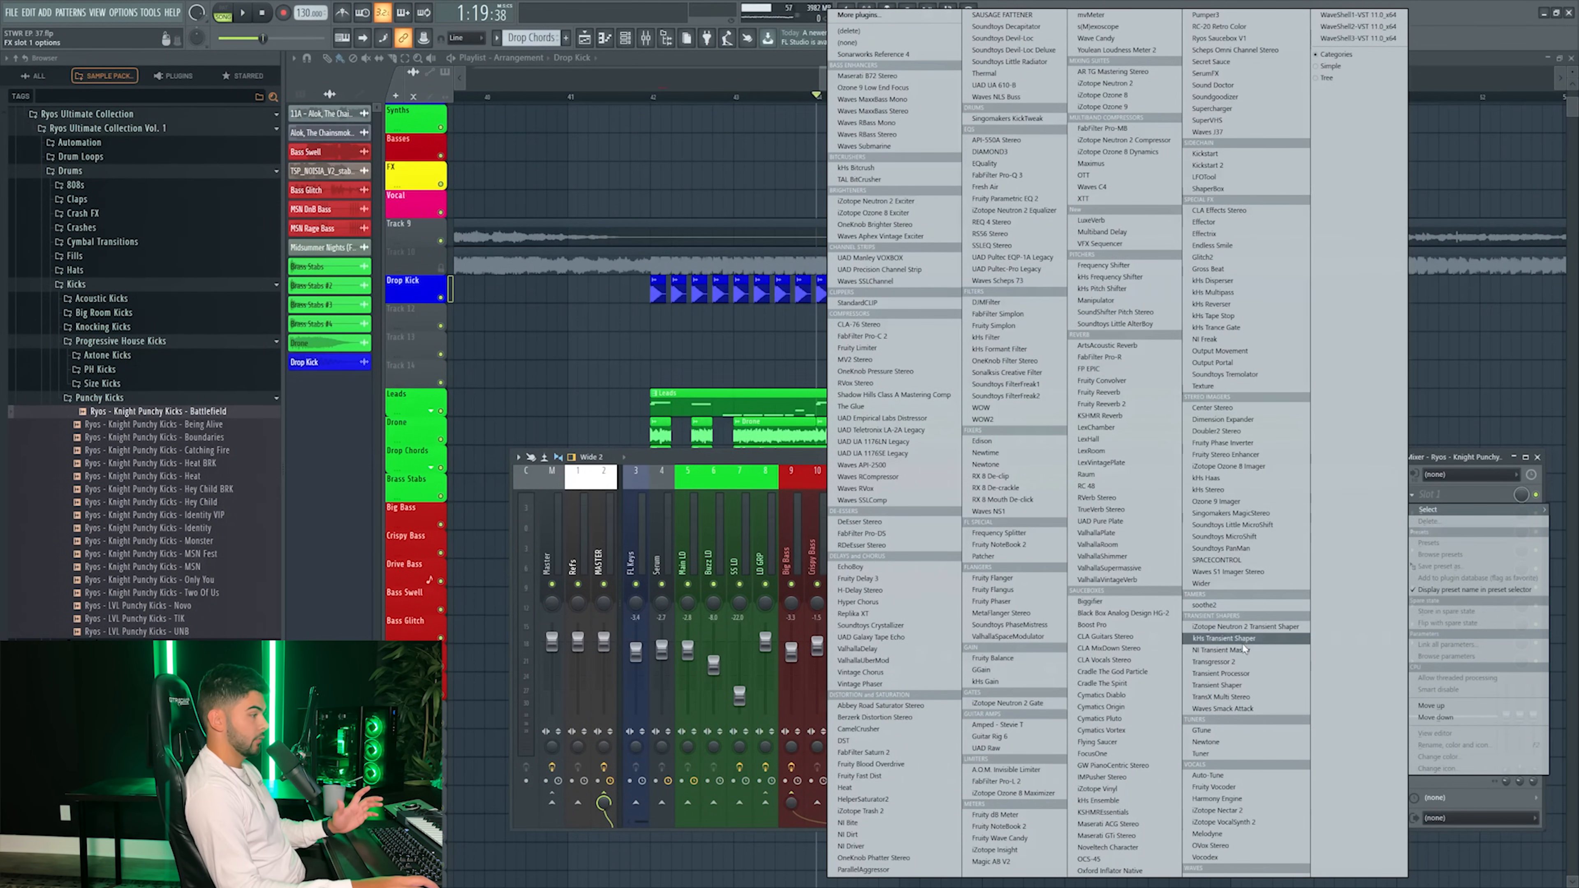
- Insert Transient Shaper on the kick's mixer track and fine-tune its attack while the drop plays
click(1217, 684)
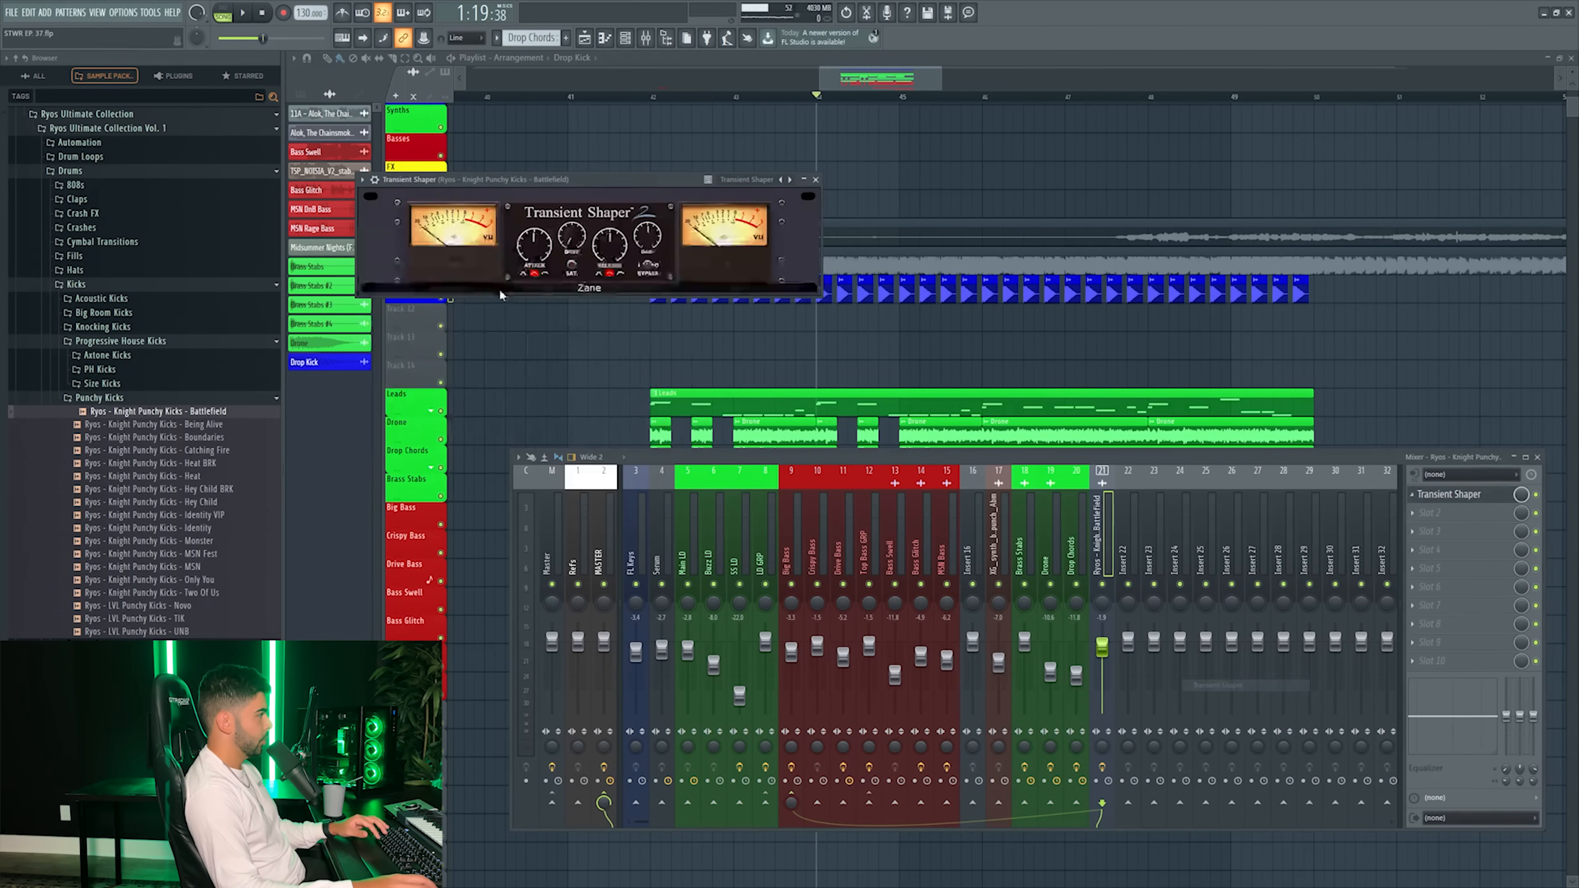
key(space)
drag(532, 254, 534, 252)
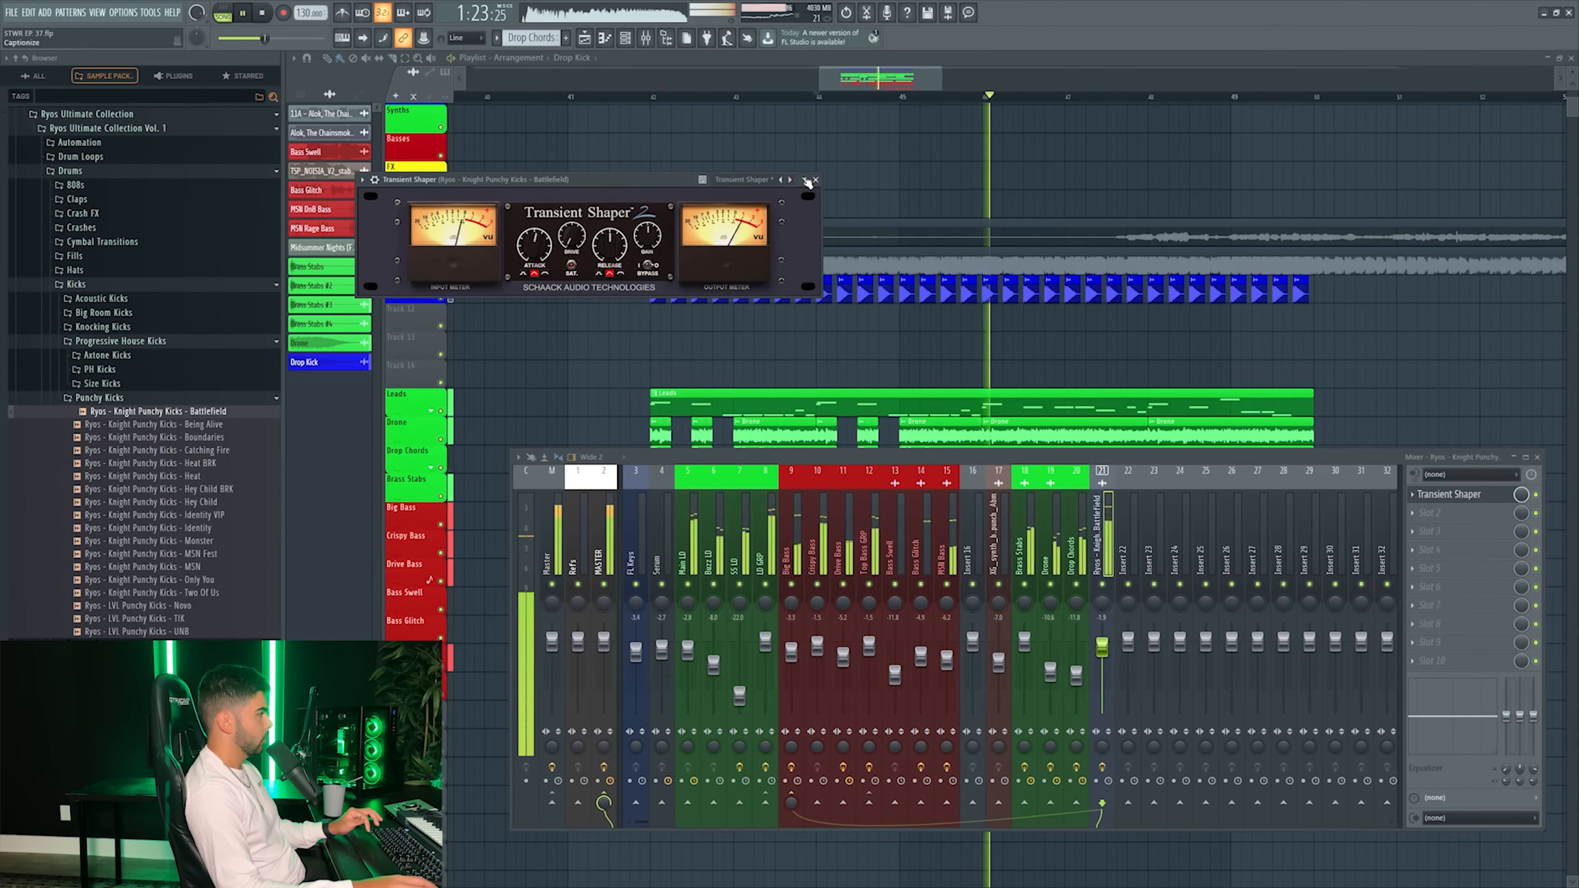
click(816, 180)
click(1161, 480)
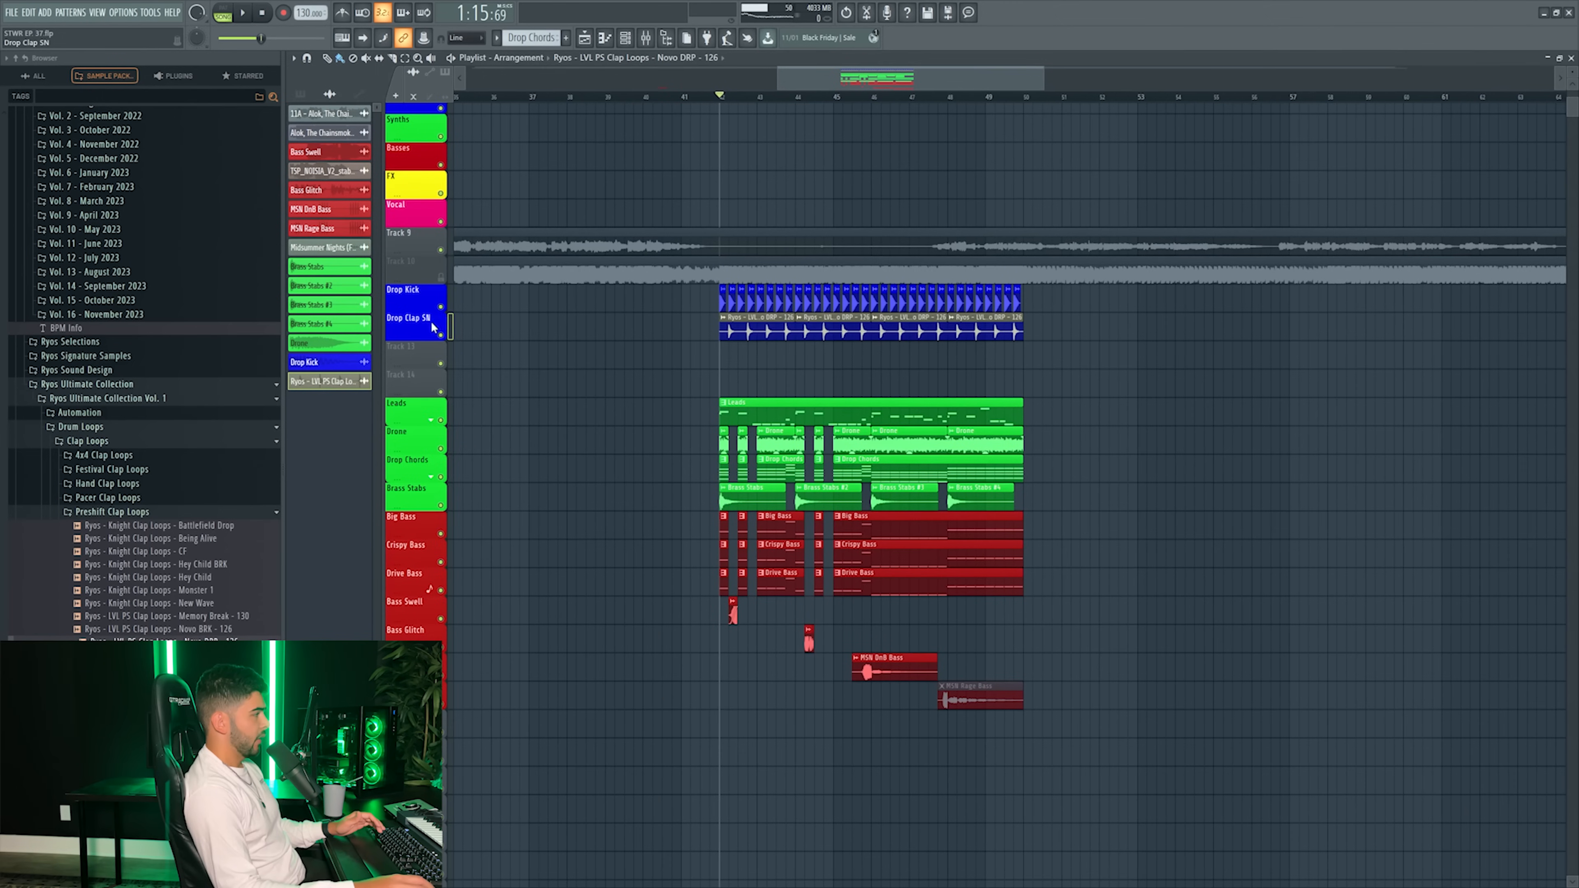
- Apply the Drop Clap SN track's name and blue colour to the clap loop clips on it
right_click(432, 314)
click(471, 364)
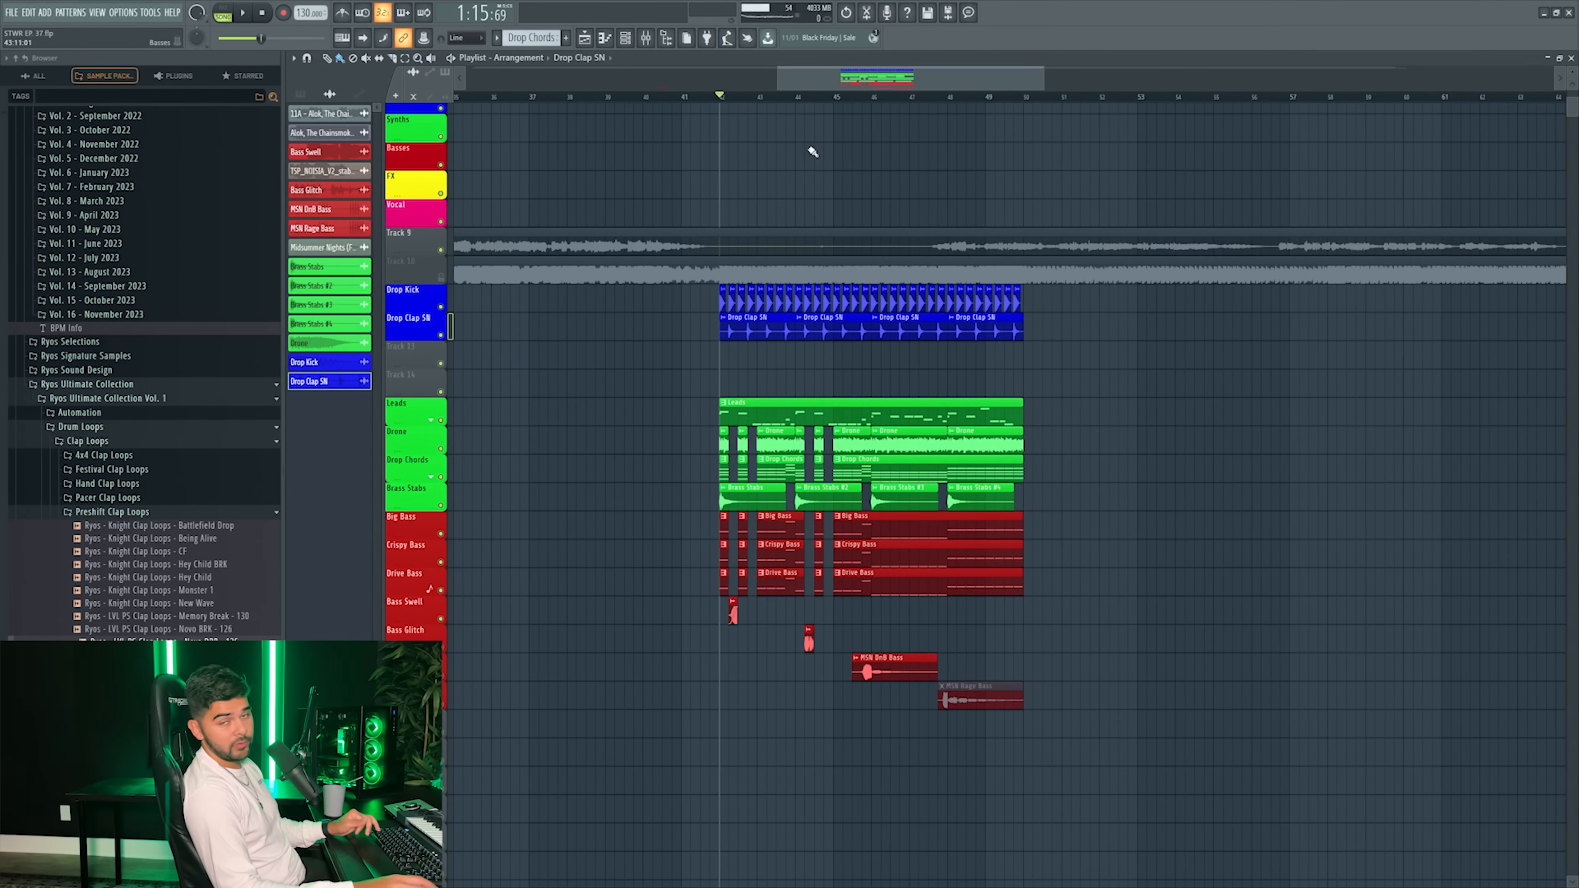
scroll(812, 107, up, 4)
- Browse the sample packs to the MAT_ZO_claps one-shots folder in Mat Zo's Mad Zoo Drums Vol. 1
scroll(117, 598, up, 10)
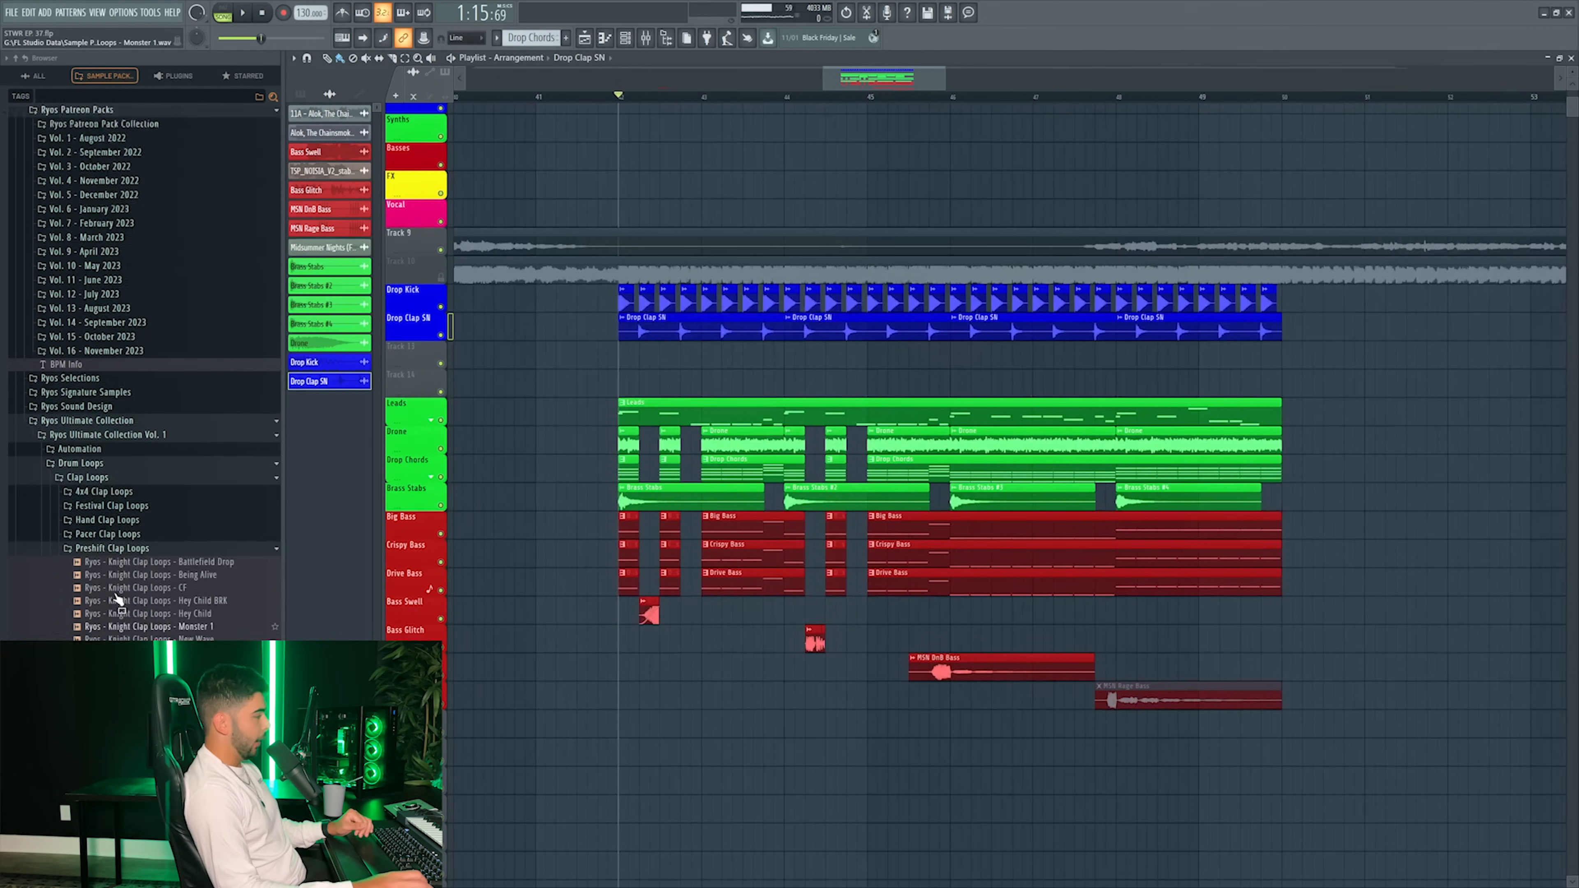
scroll(117, 598, up, 1)
scroll(117, 599, up, 10)
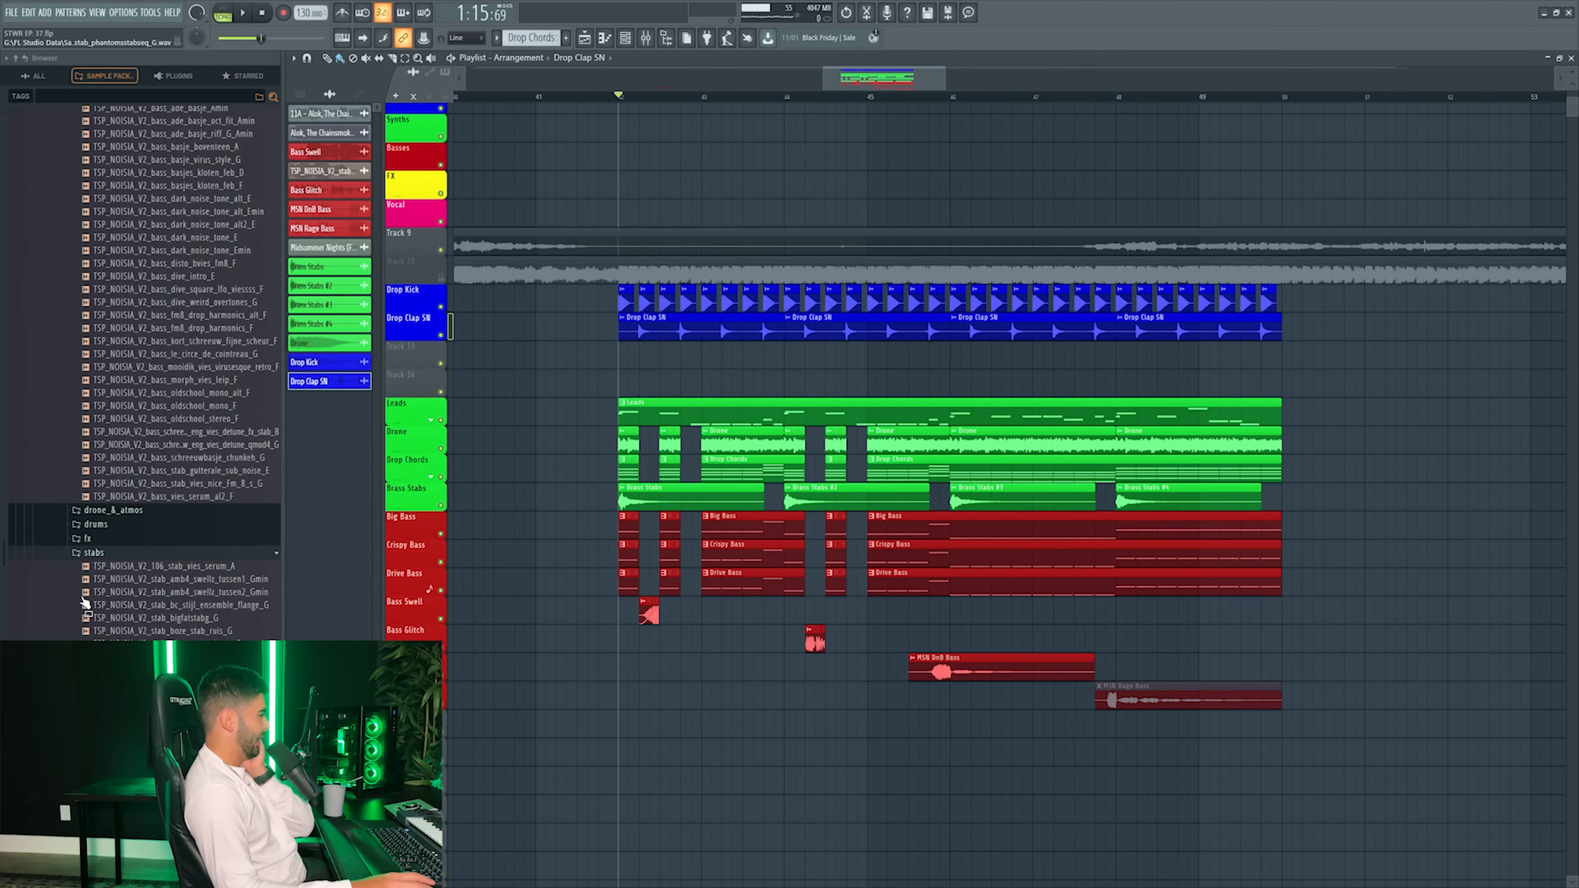
click(93, 394)
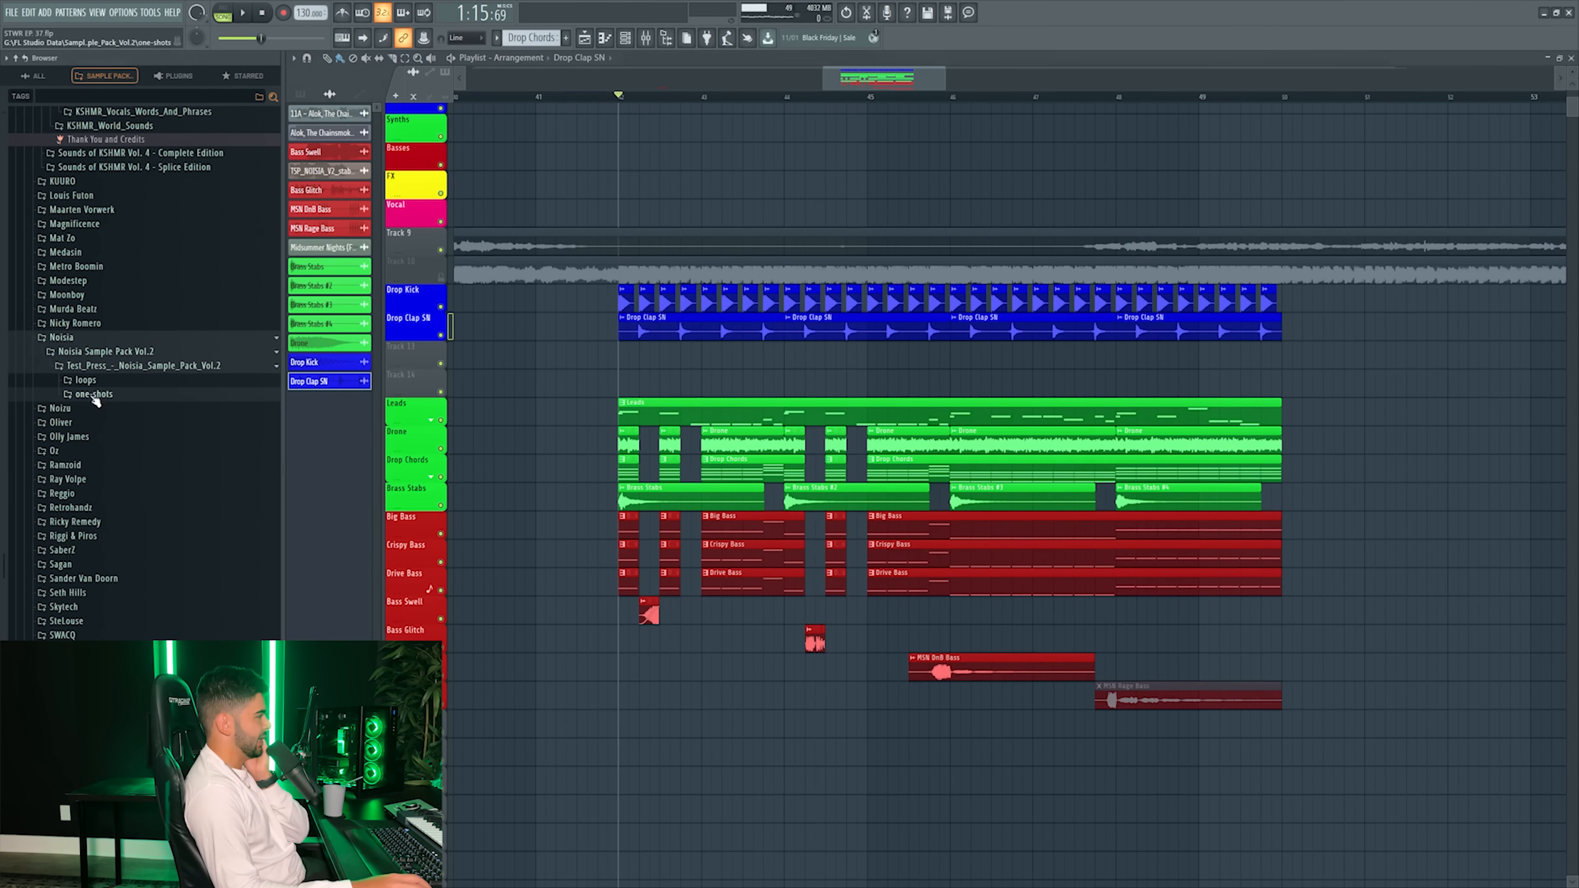
scroll(88, 383, up, 10)
click(74, 380)
click(68, 408)
click(88, 423)
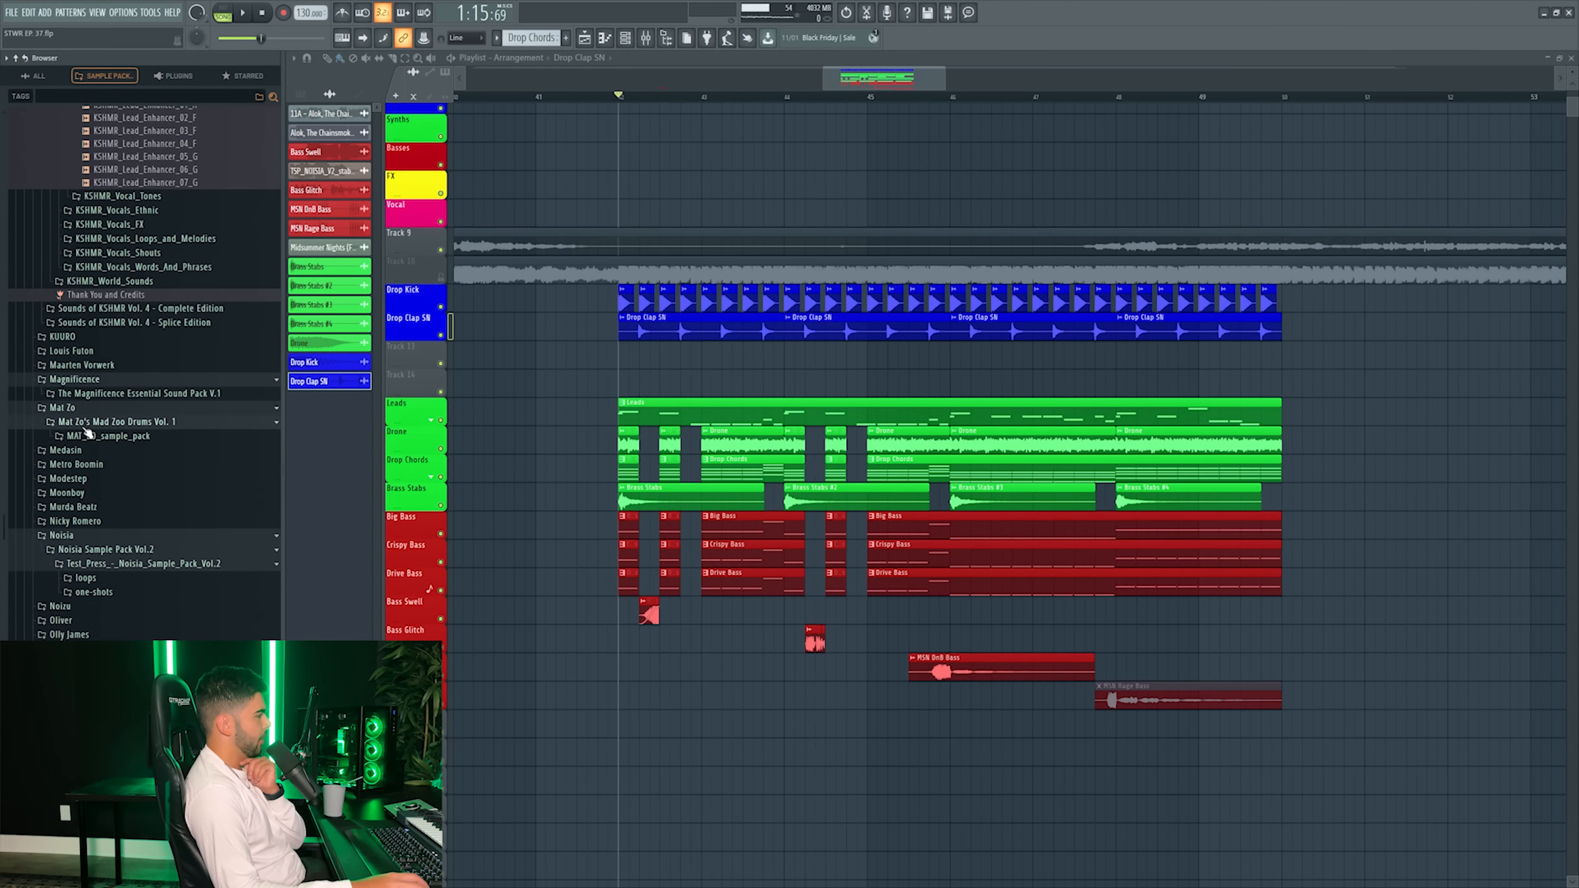
click(94, 436)
click(118, 478)
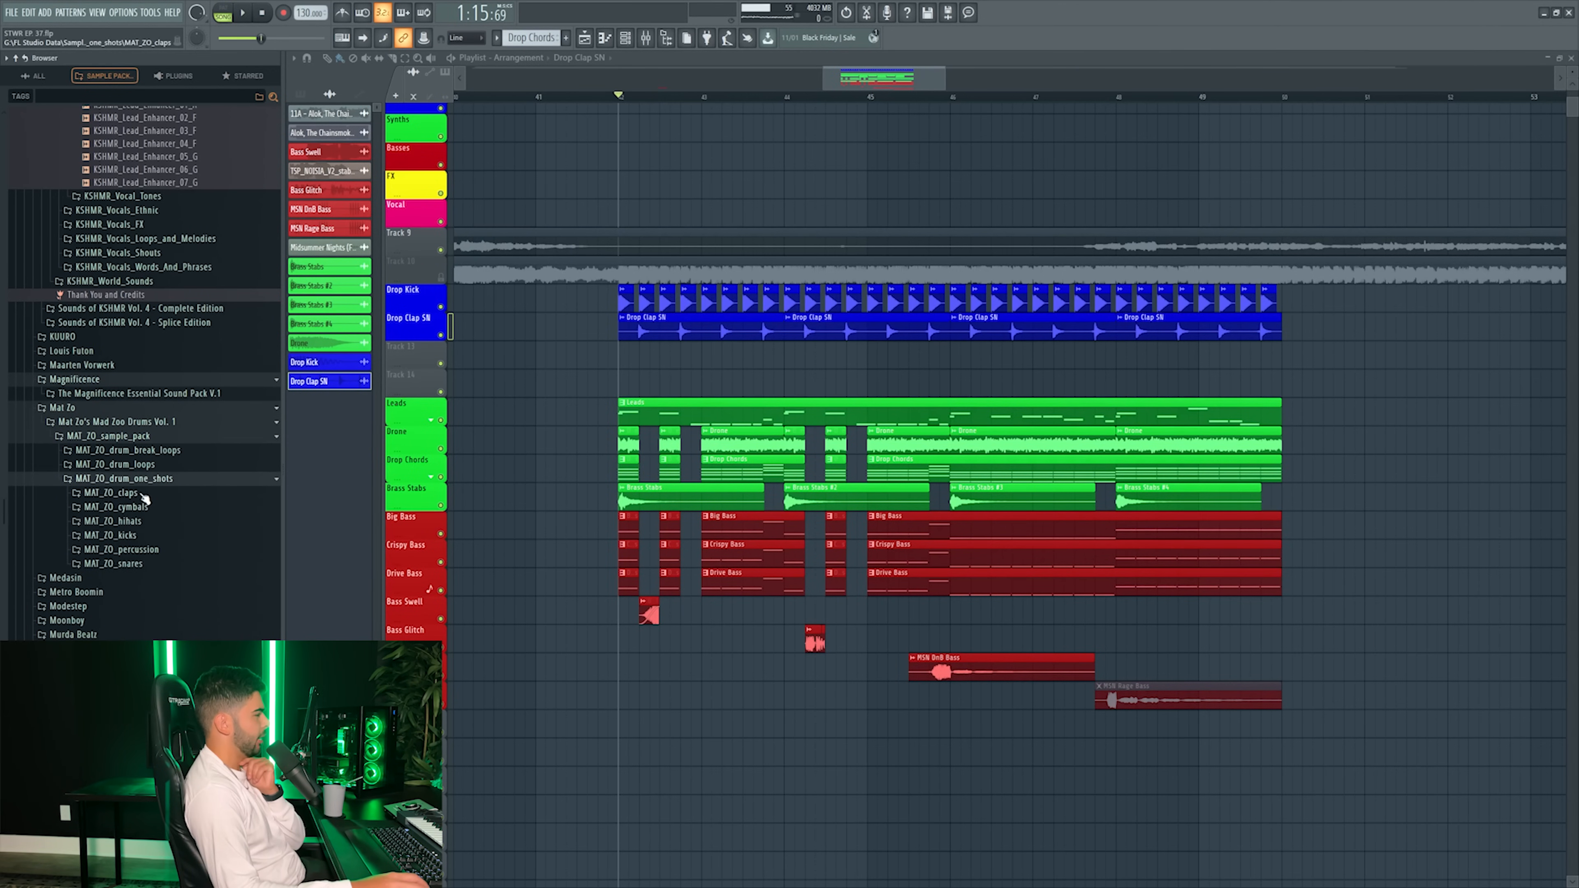
click(141, 494)
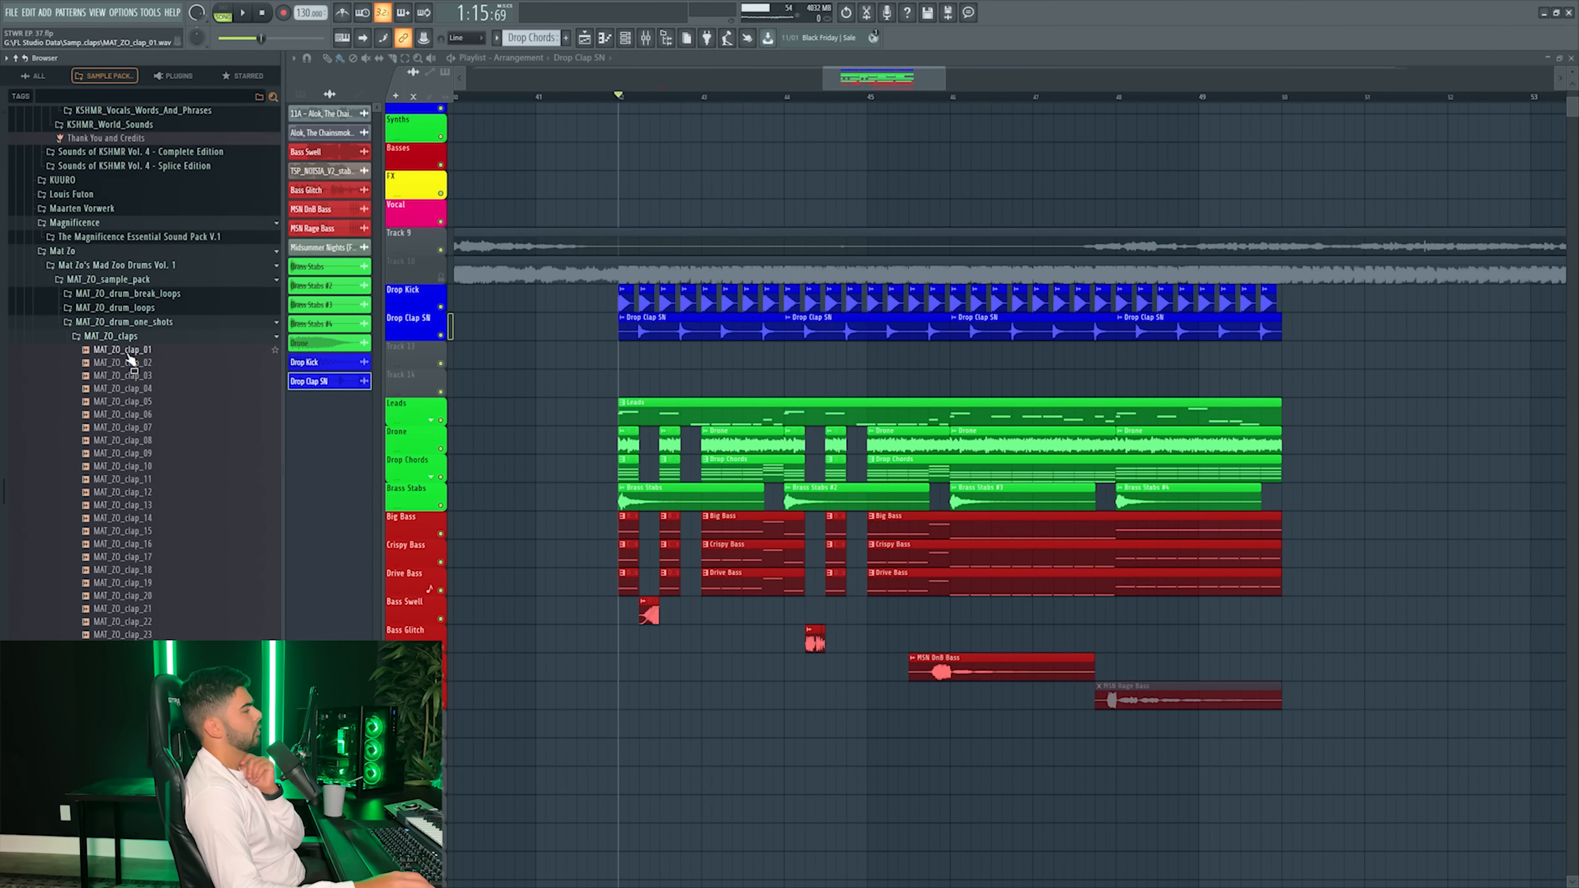
- Audition several Mat Zo claps, replace the clap clips' sample with MAT_ZO_clap_09, and play the drop
click(133, 373)
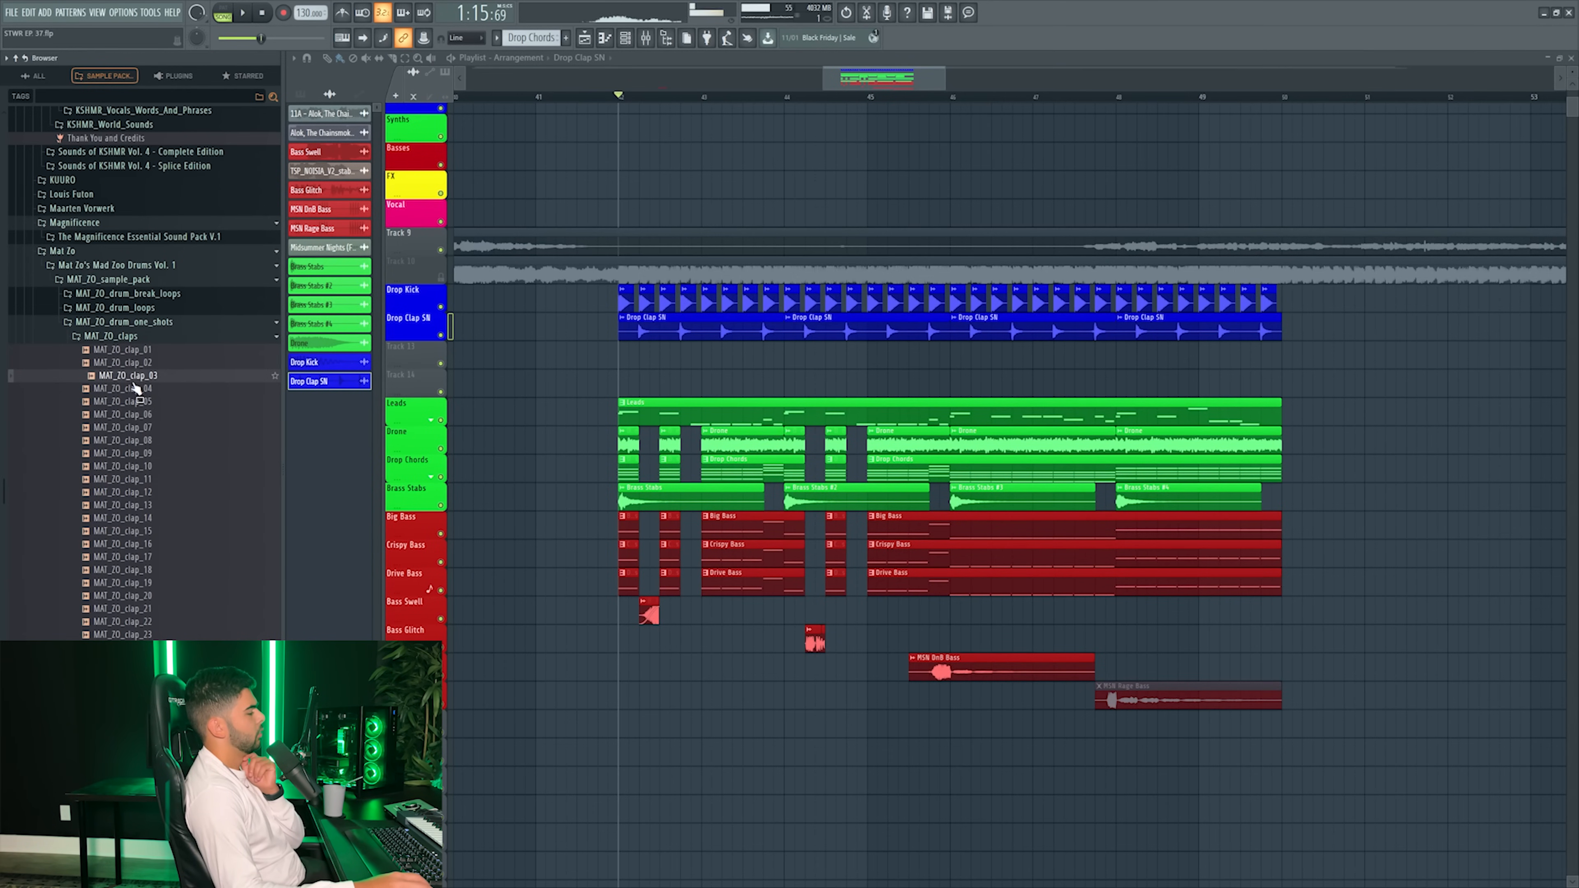
click(143, 418)
click(146, 430)
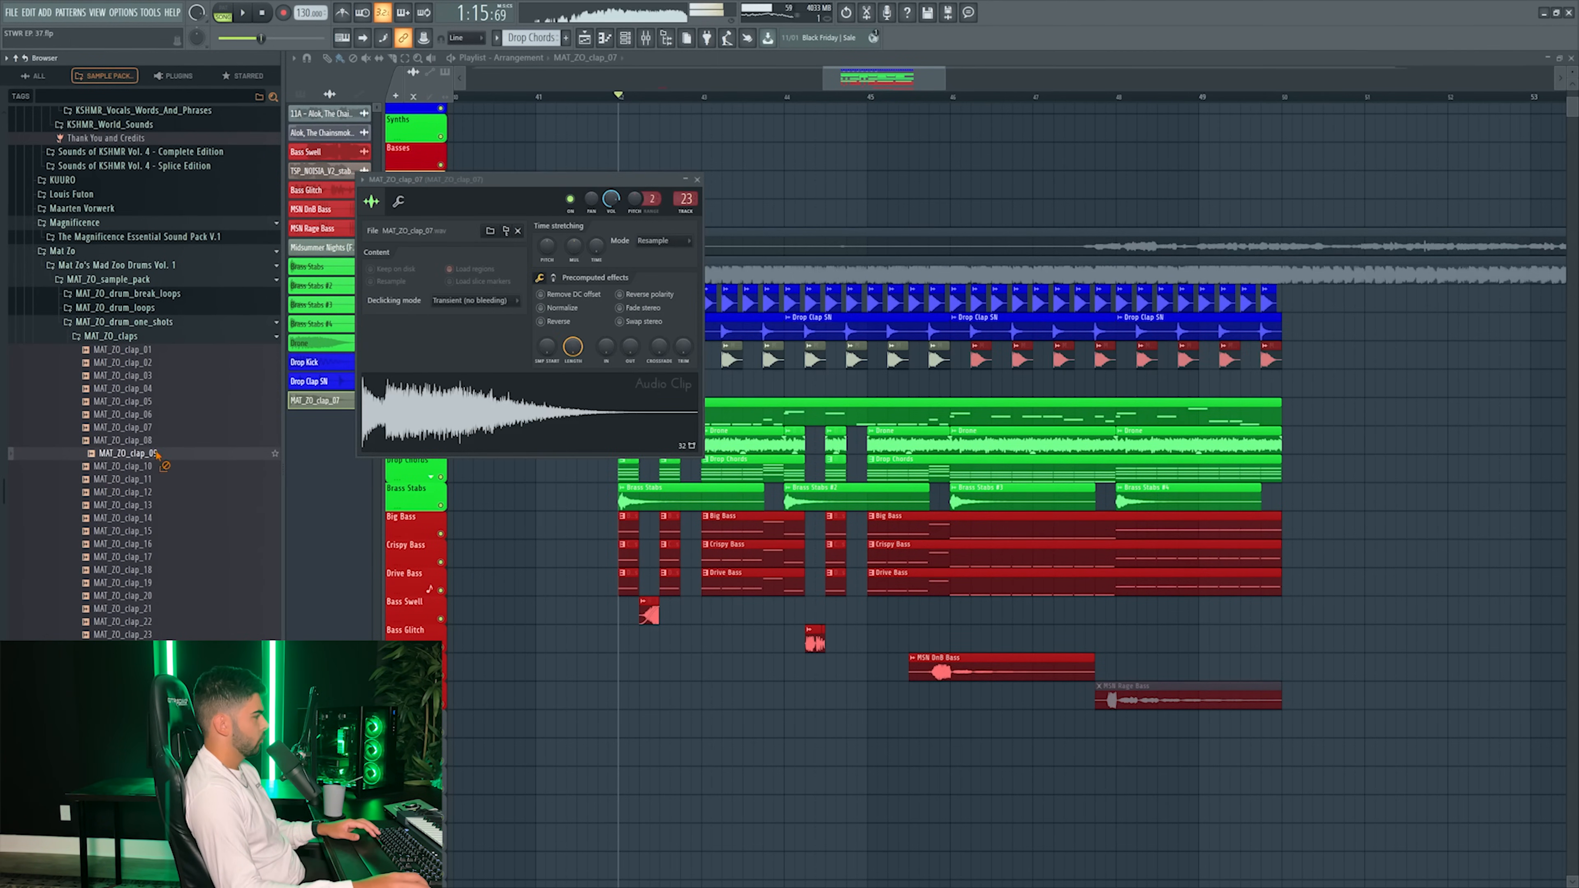
drag(157, 456, 454, 414)
key(space)
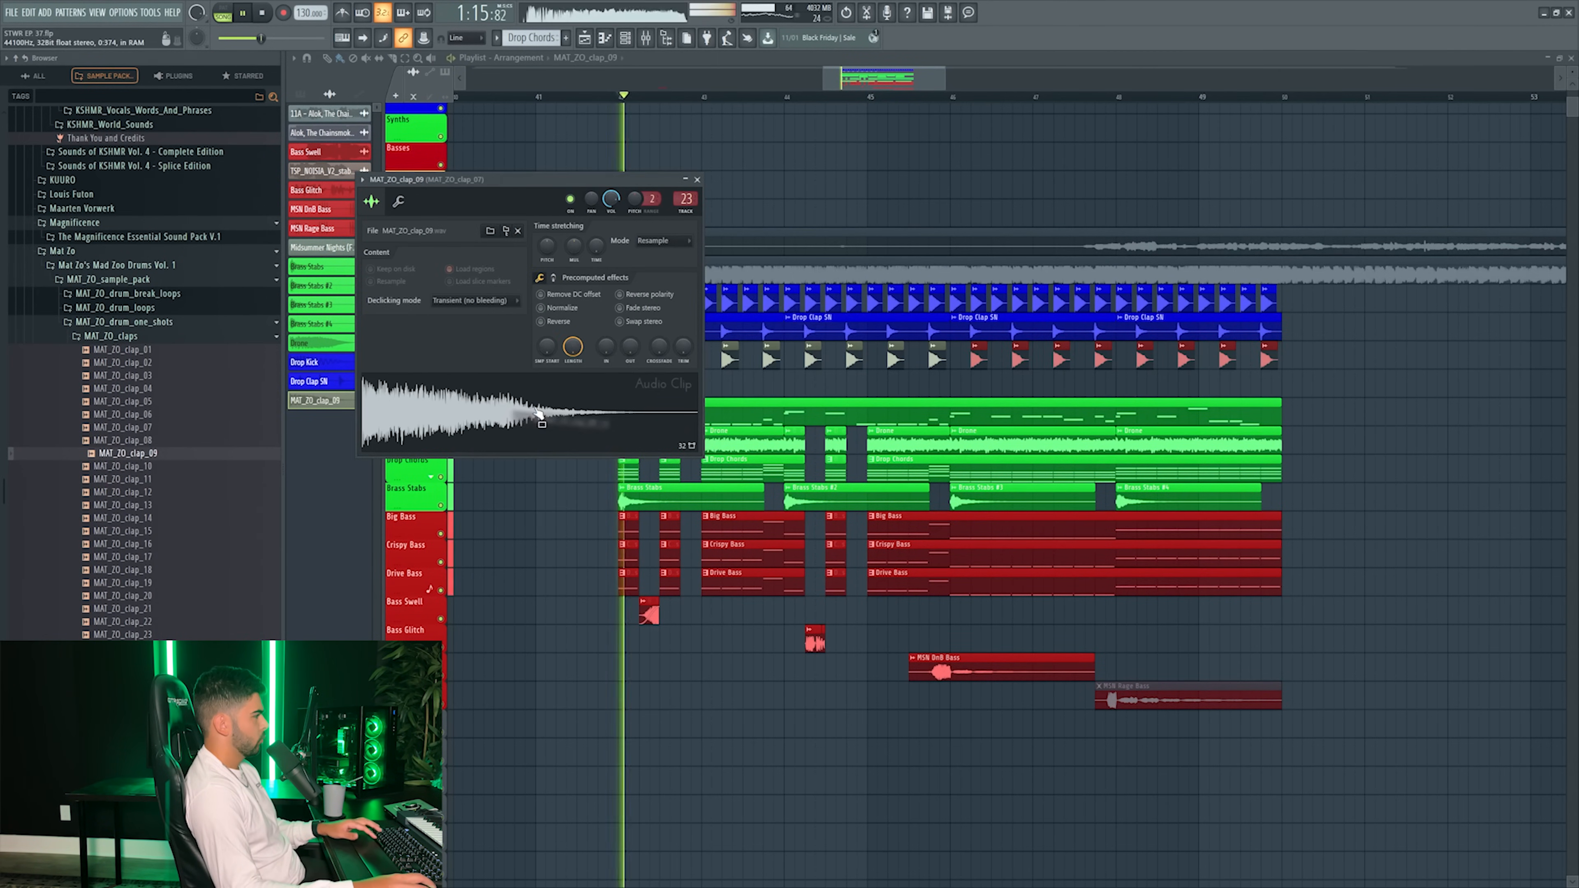
- Colour the new clap's mixer track blue and rename it Clap Layer
click(646, 39)
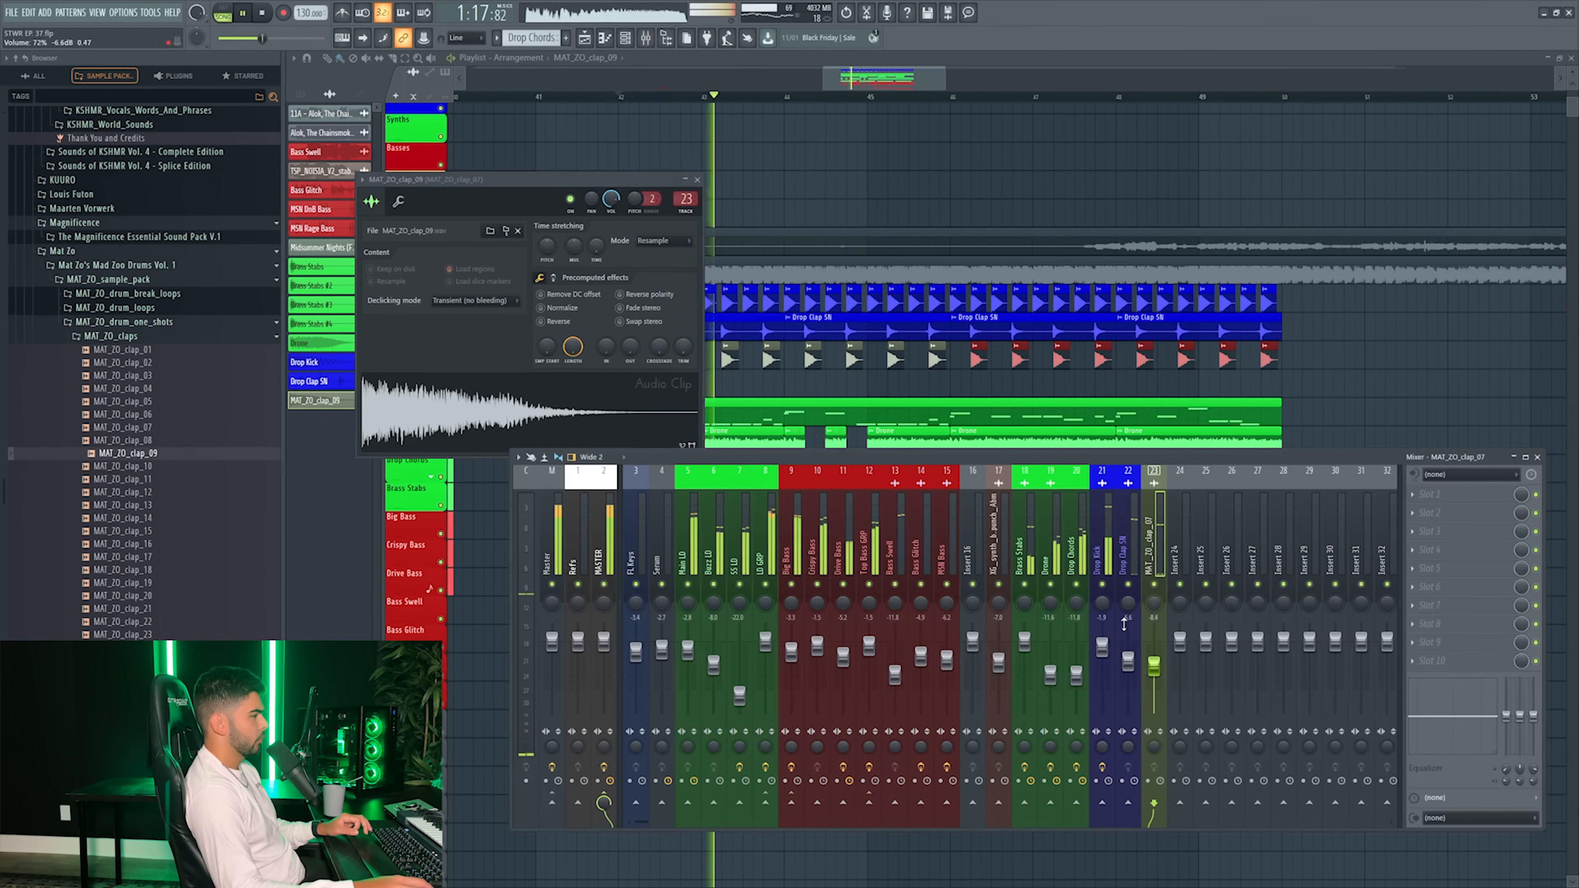
right_click(1153, 471)
click(1202, 480)
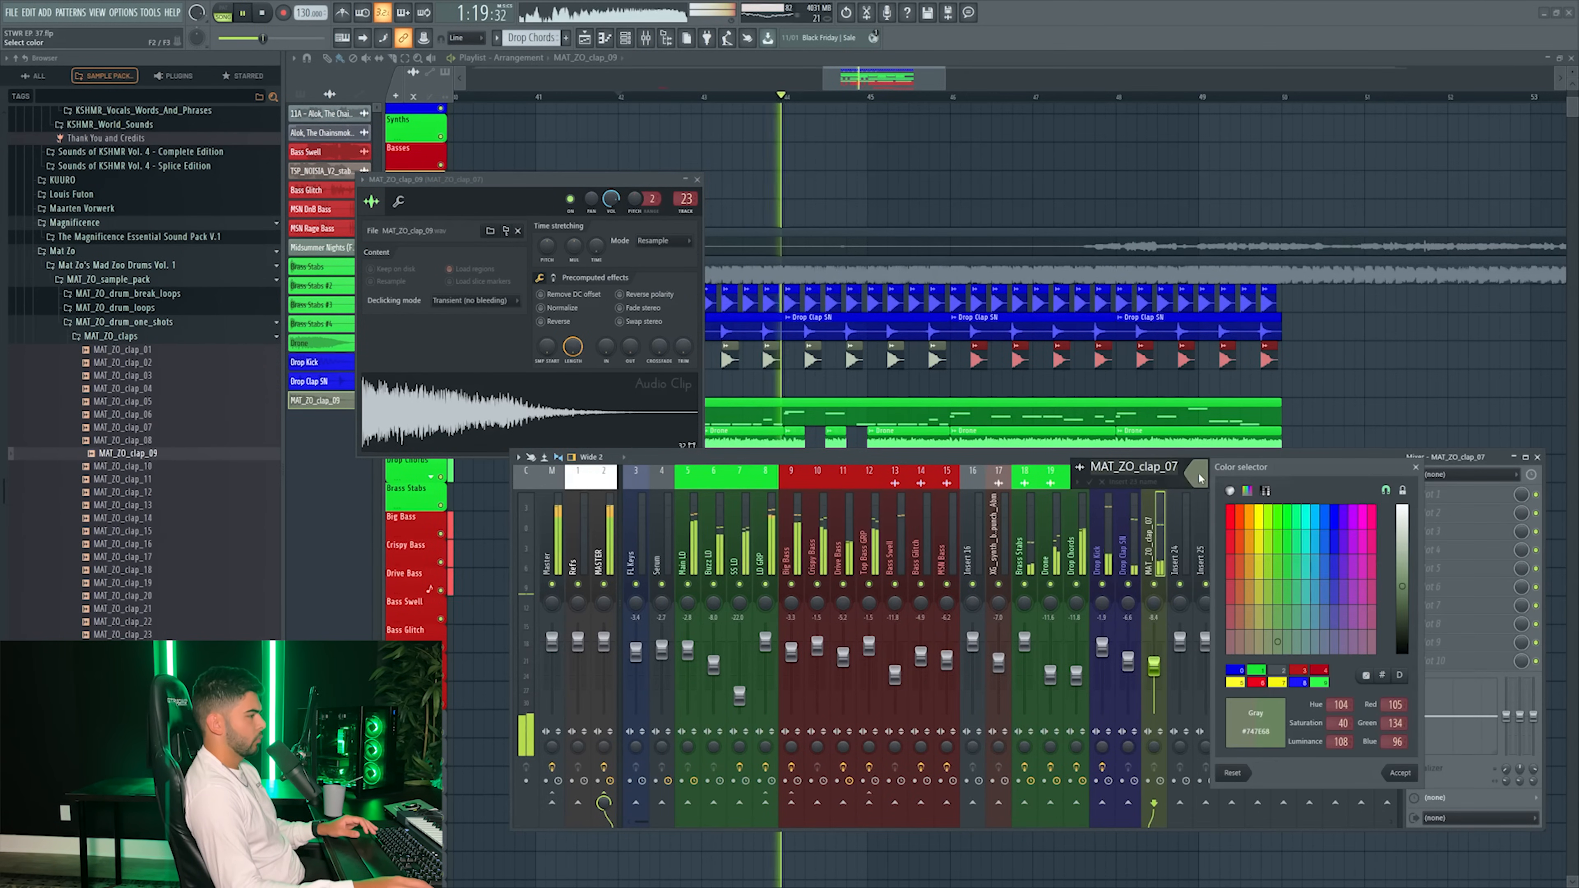
click(1235, 670)
click(1399, 773)
text(clap Lyr)
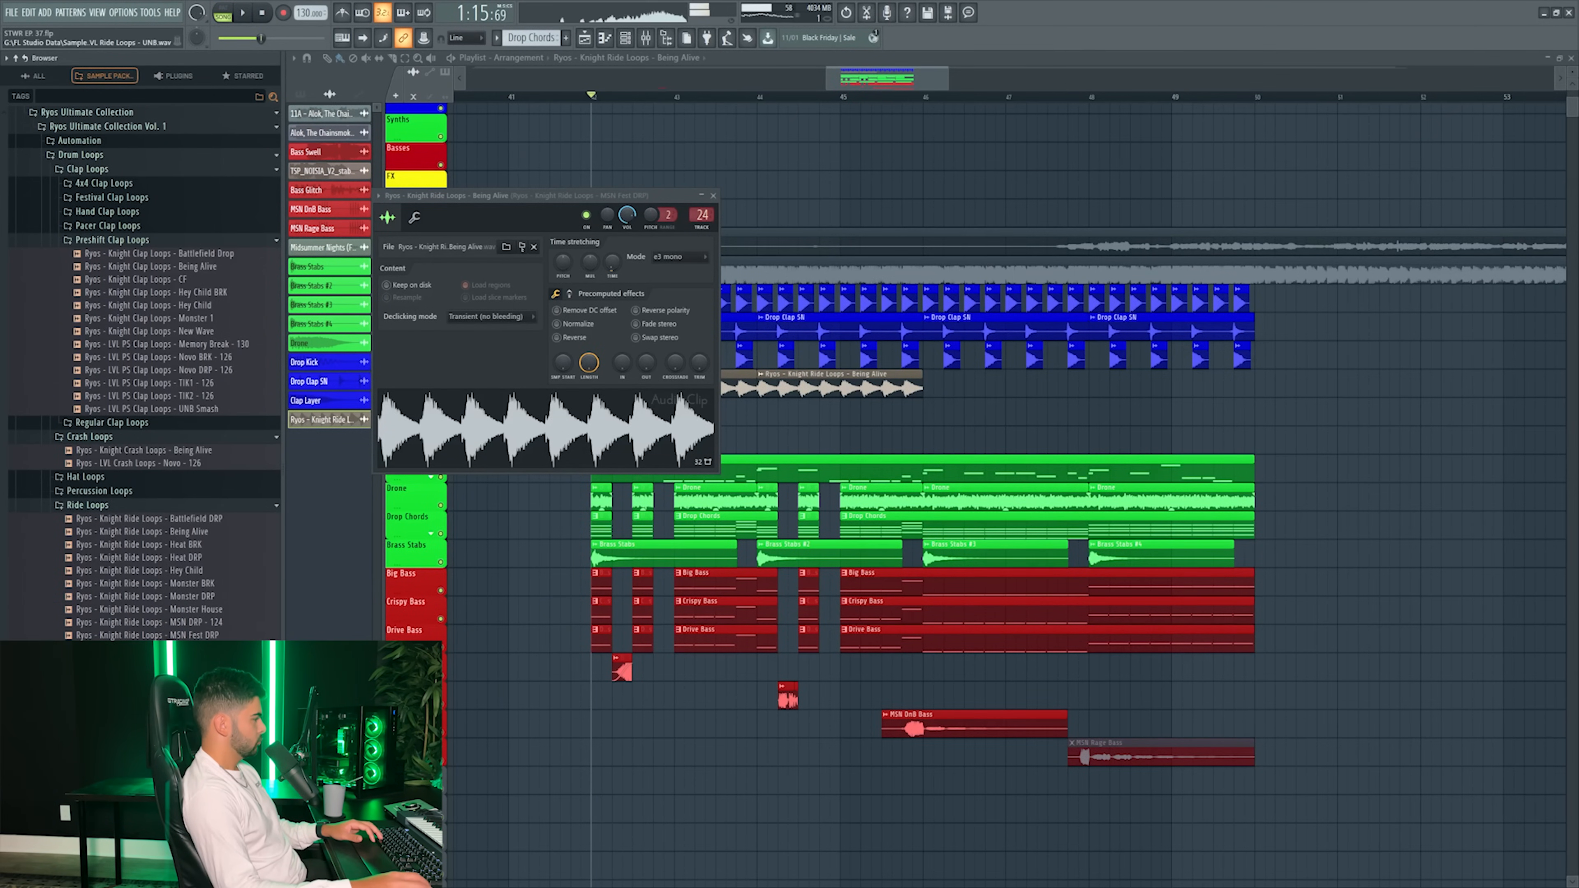
- Replace the ride loop's sample with Ryos - LVL Ride Loops - UNB and delete the overlapping second clip
drag(202, 624, 425, 429)
key(space)
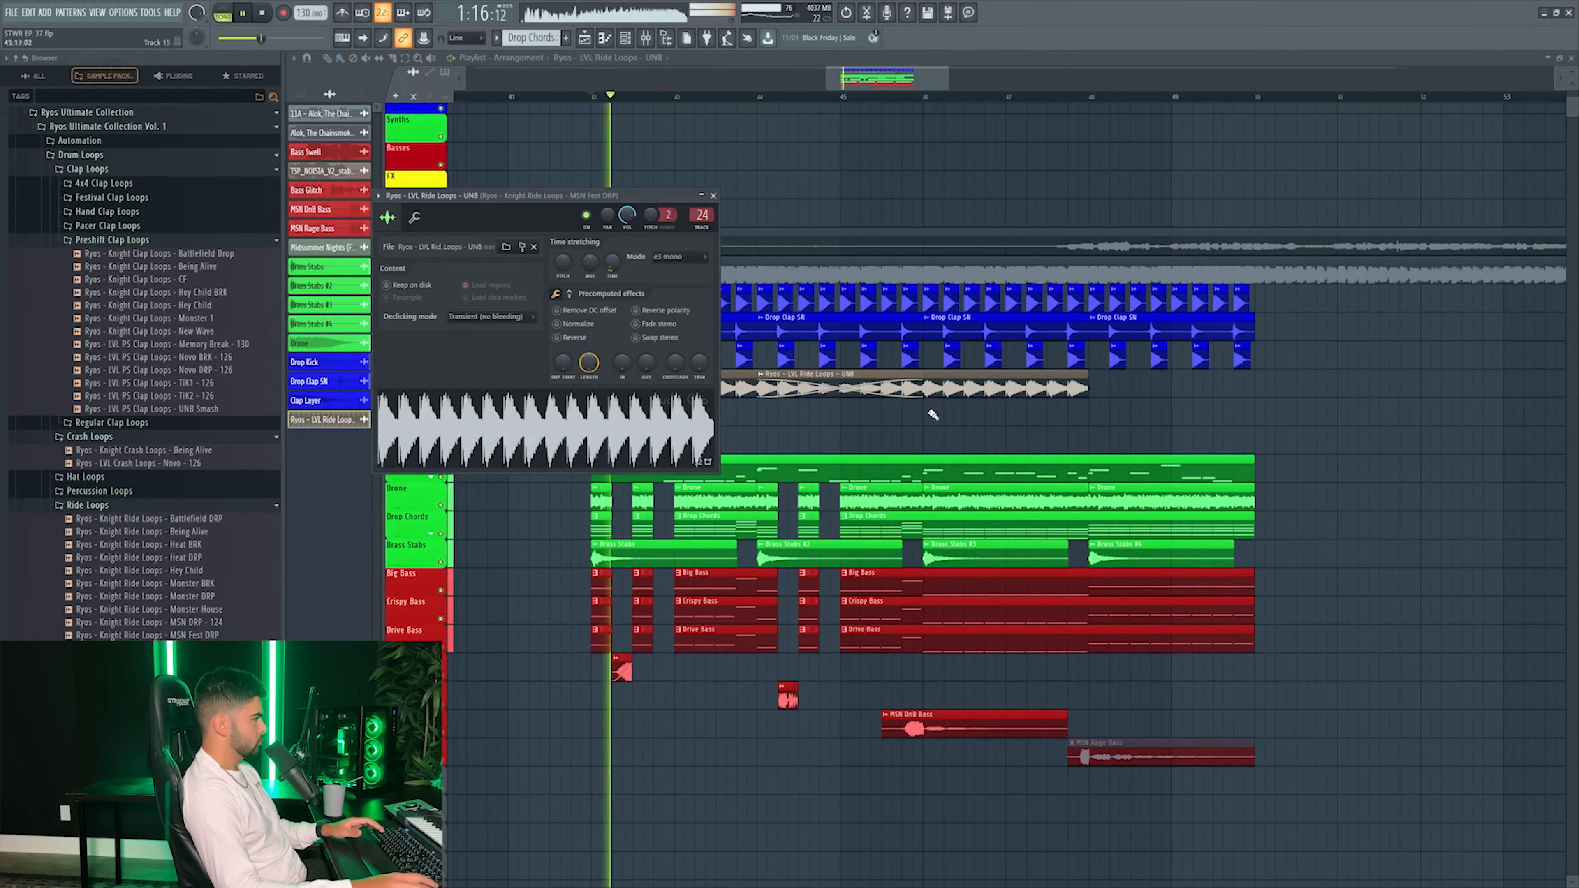
right_click(1044, 383)
click(645, 38)
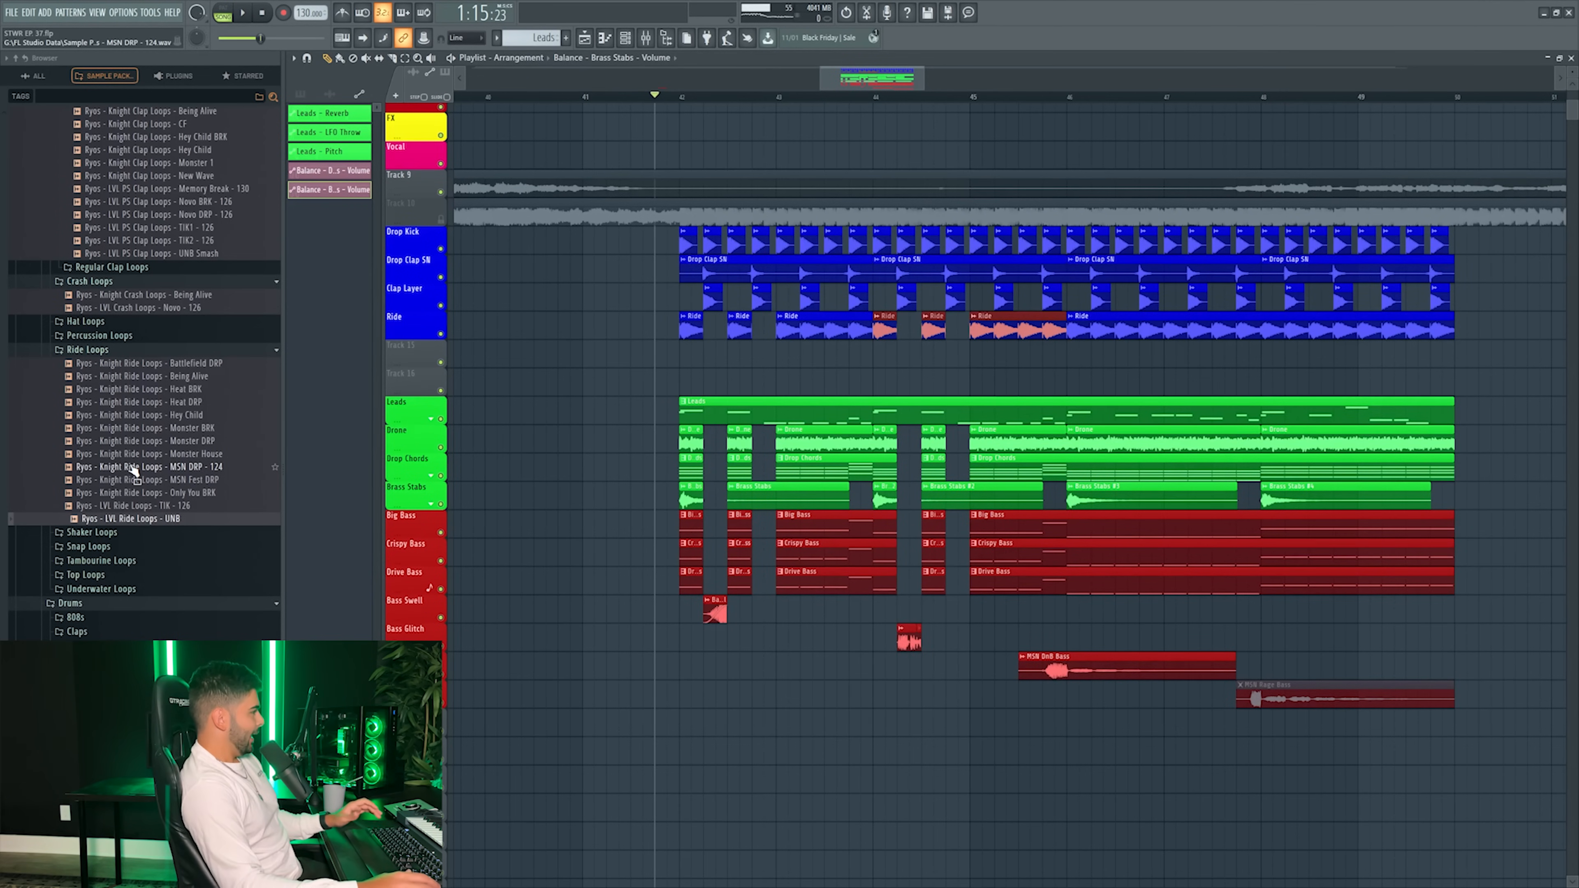
- Play the drop from its start and toggle Kickstart 2 on the new clap's mixer track
scroll(193, 460, up, 5)
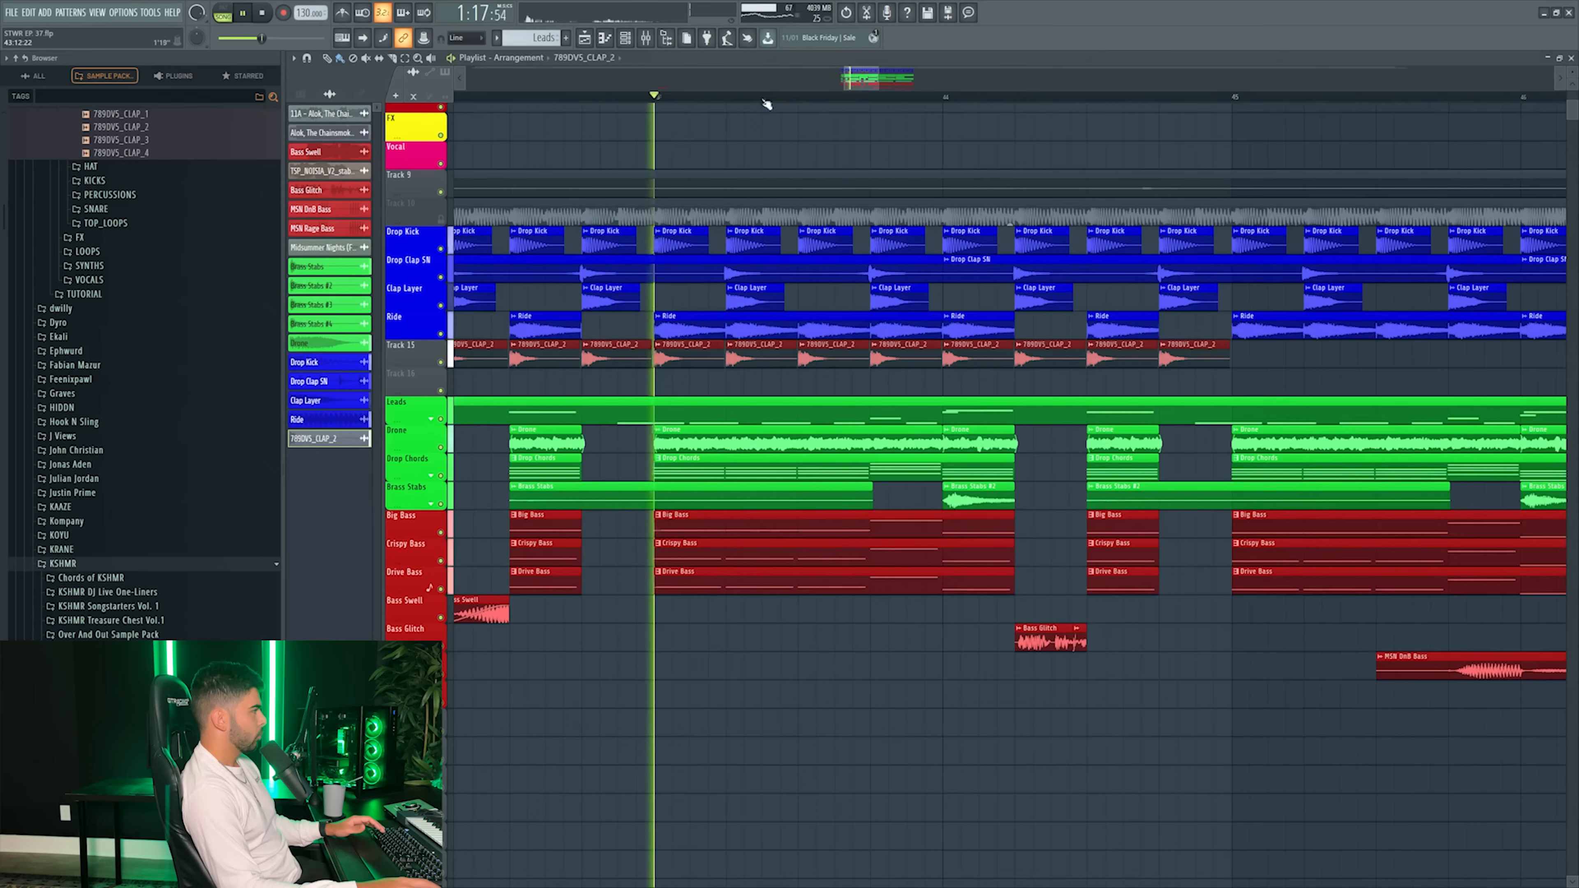
scroll(236, 261, down, 6)
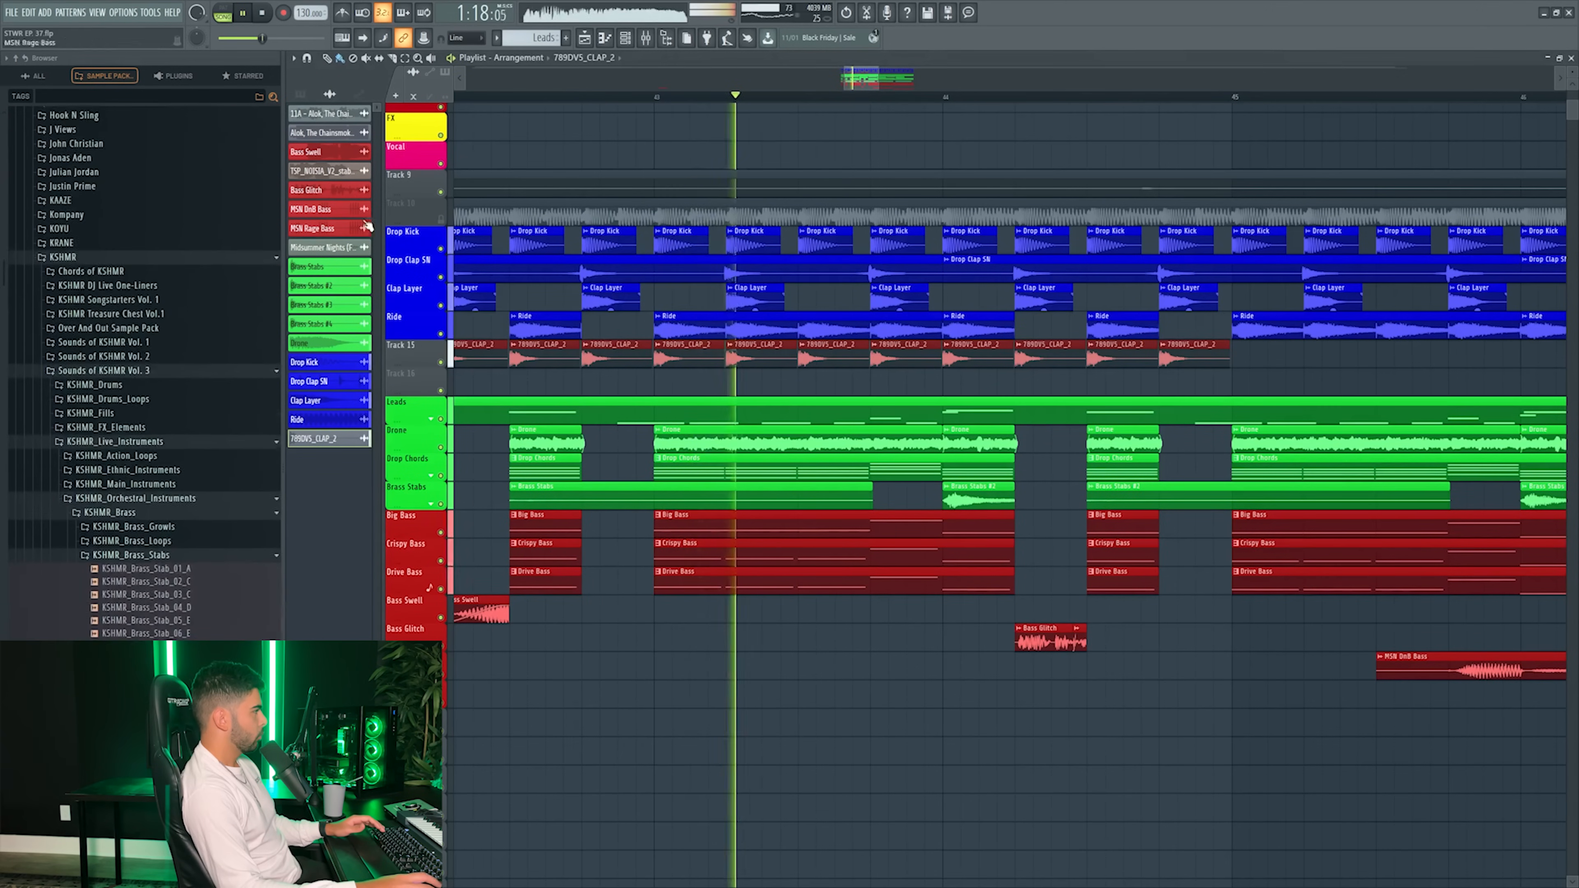
drag(854, 73, 845, 73)
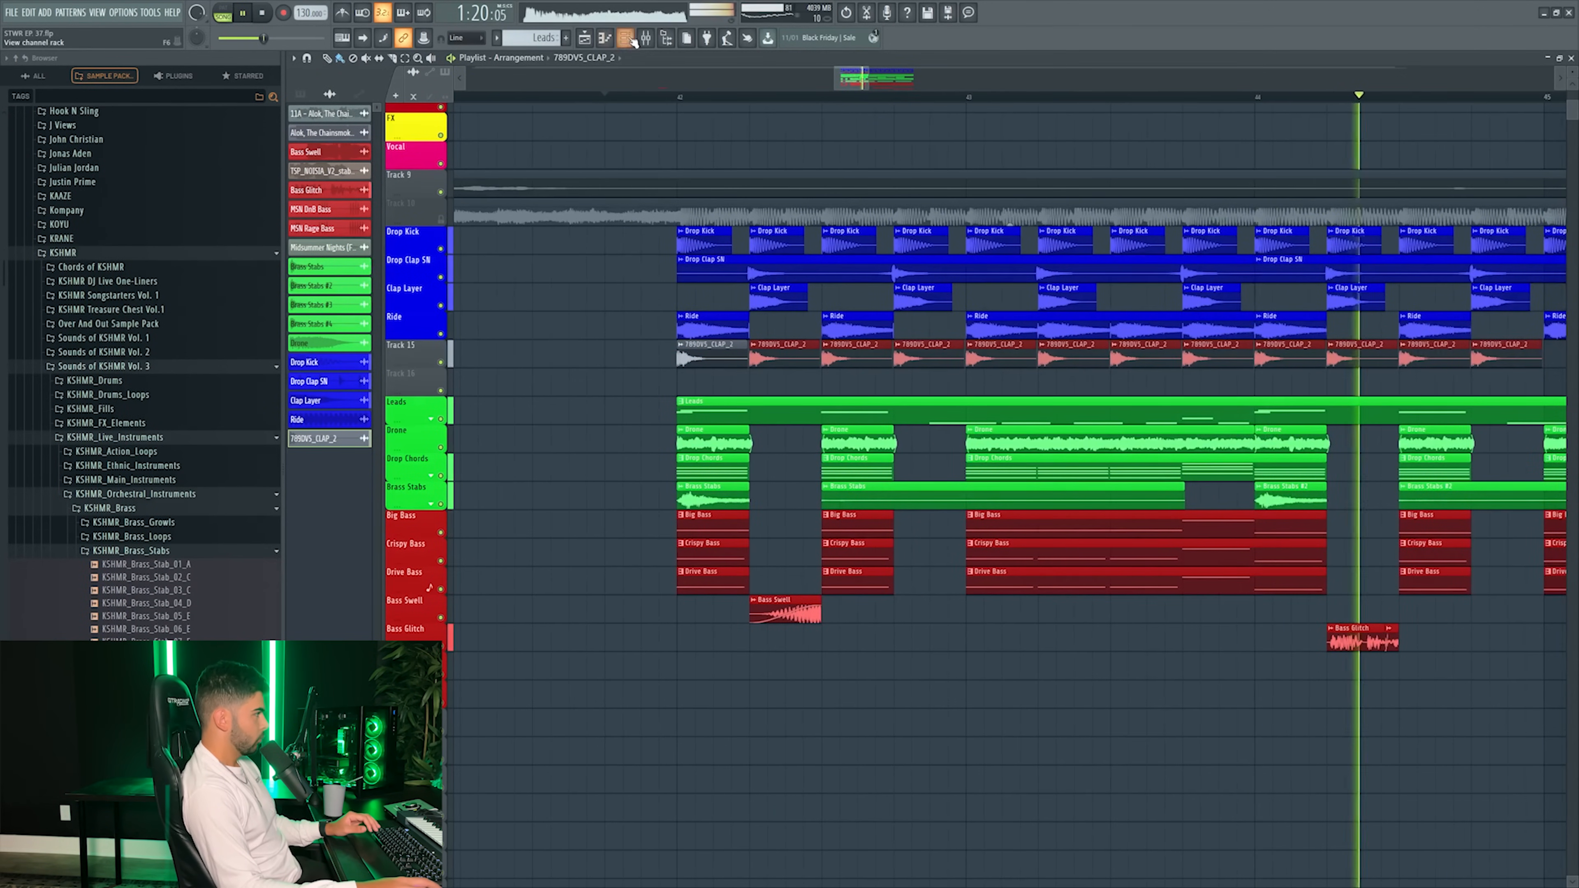
key(F9)
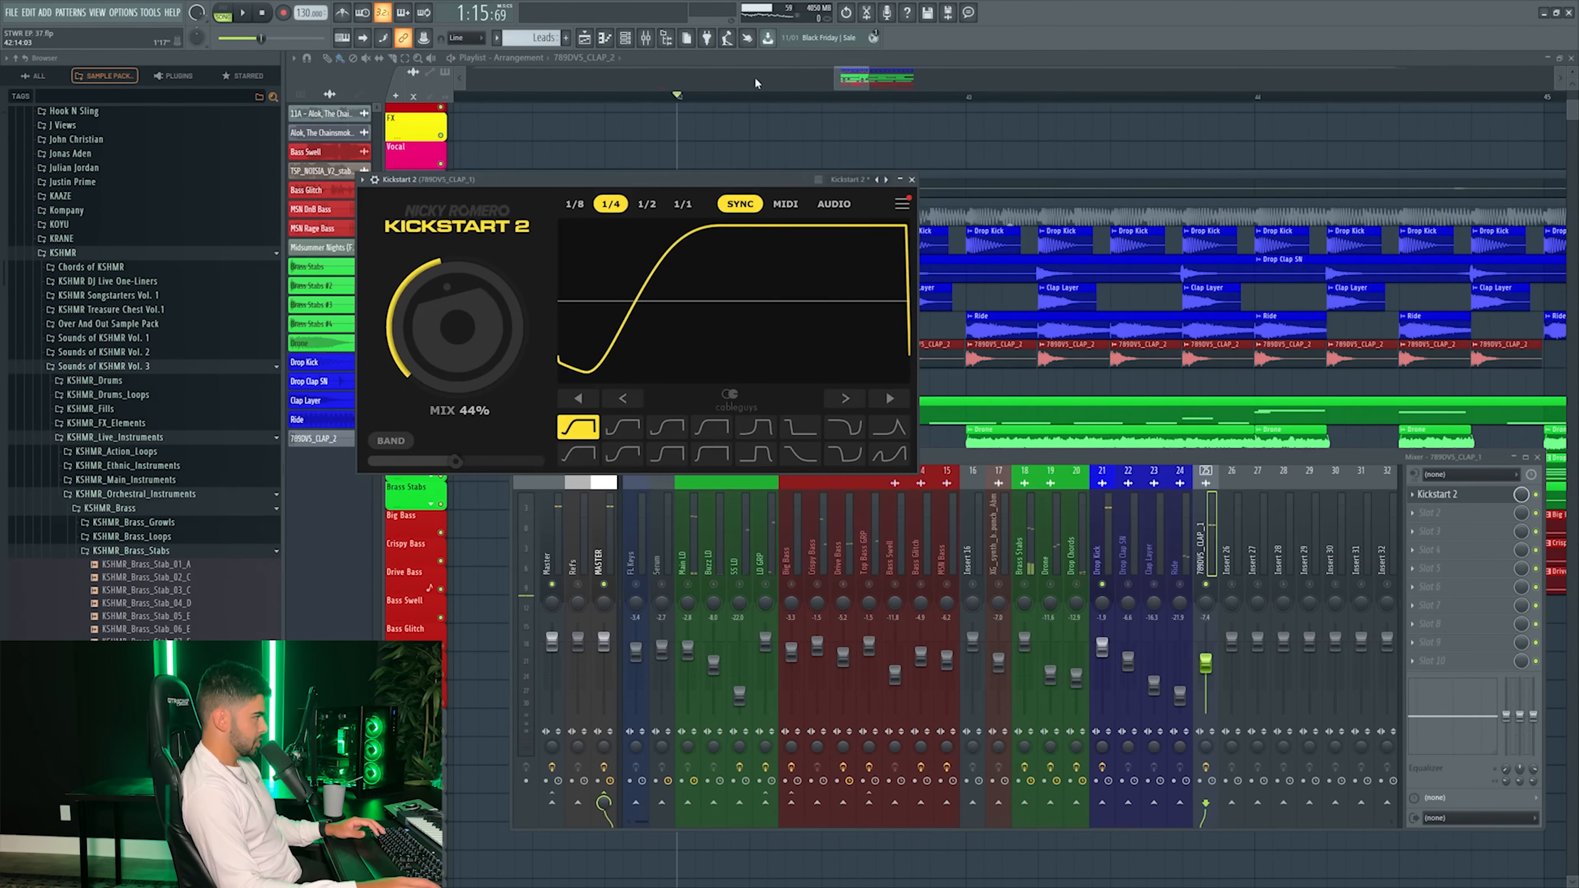
click(680, 95)
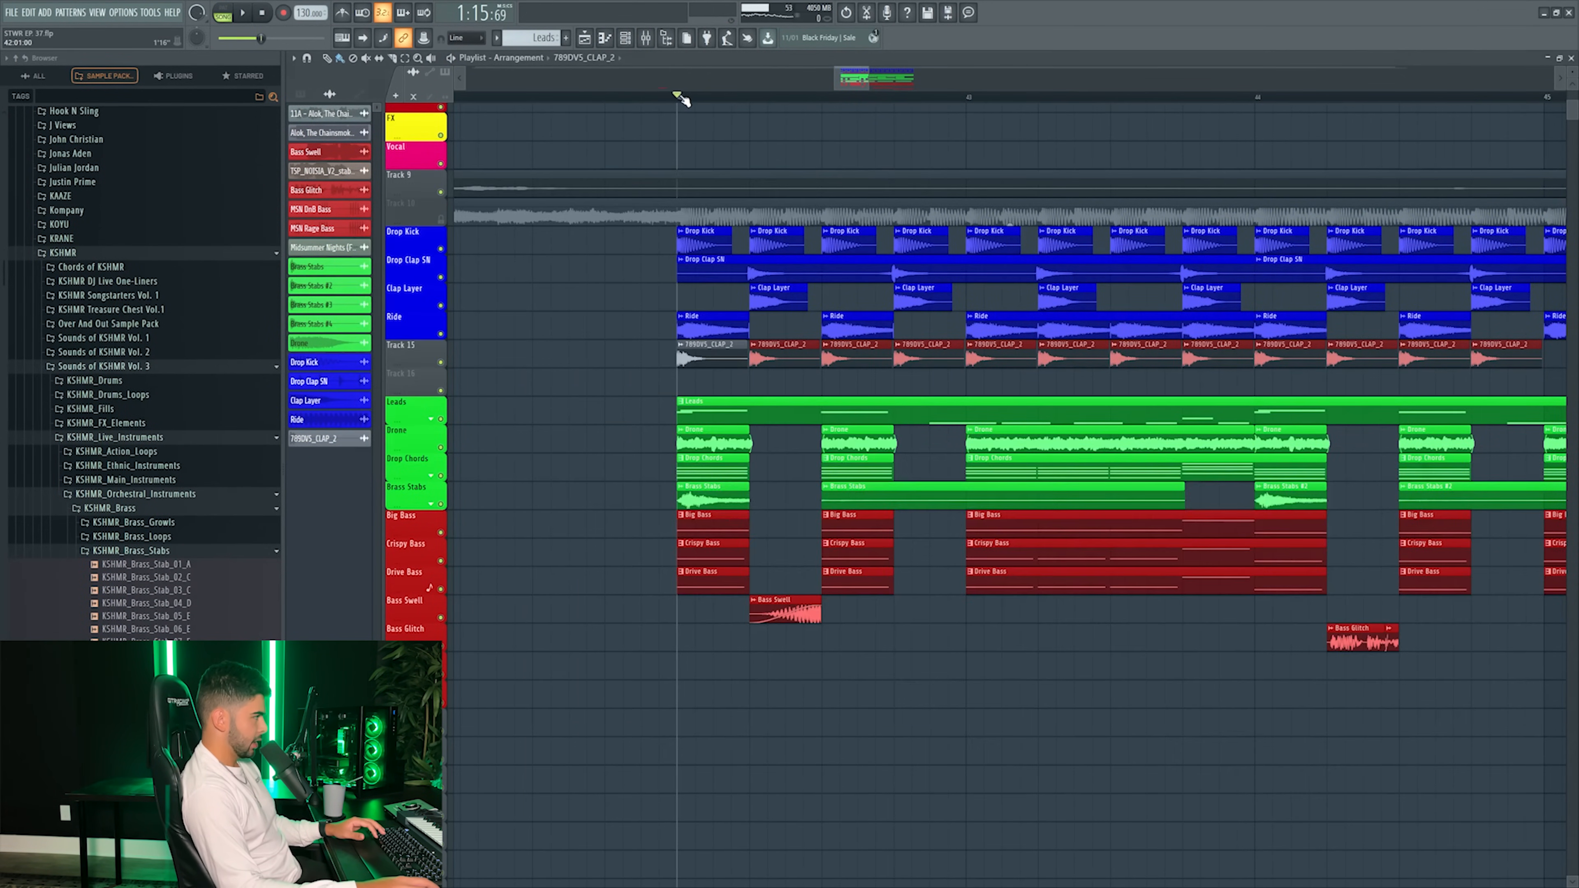
key(space)
key(F9)
click(1536, 495)
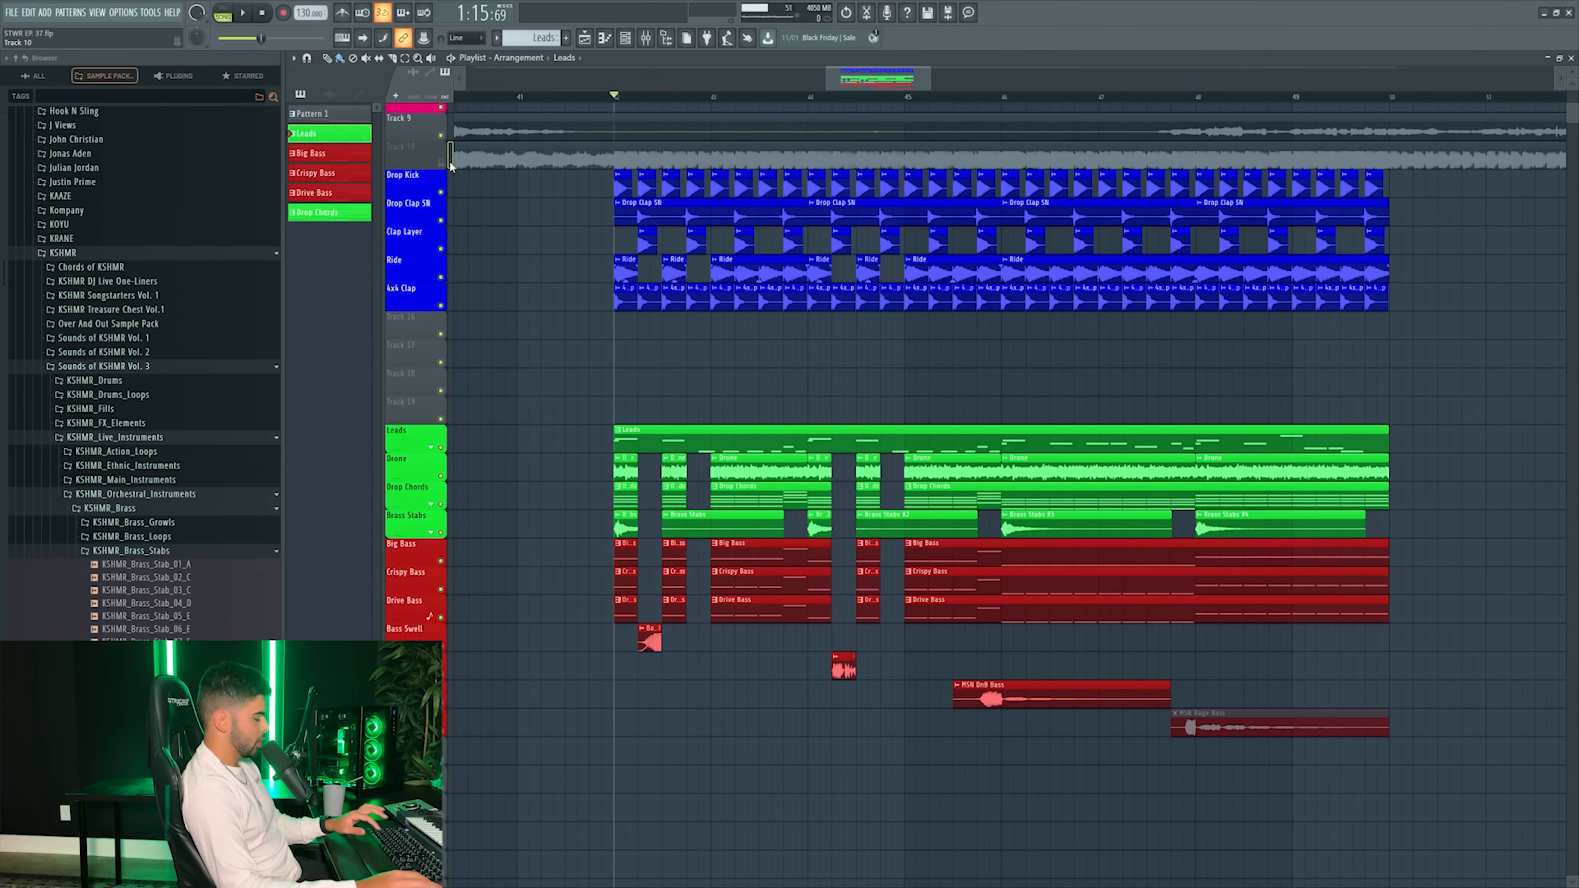
- Find the Ryos percussion loops and place Ryos - LVL Perc Loops - WBH Robotic - 126 on the empty track below 4x4 Clap
scroll(725, 89, up, 1)
scroll(744, 108, up, 5)
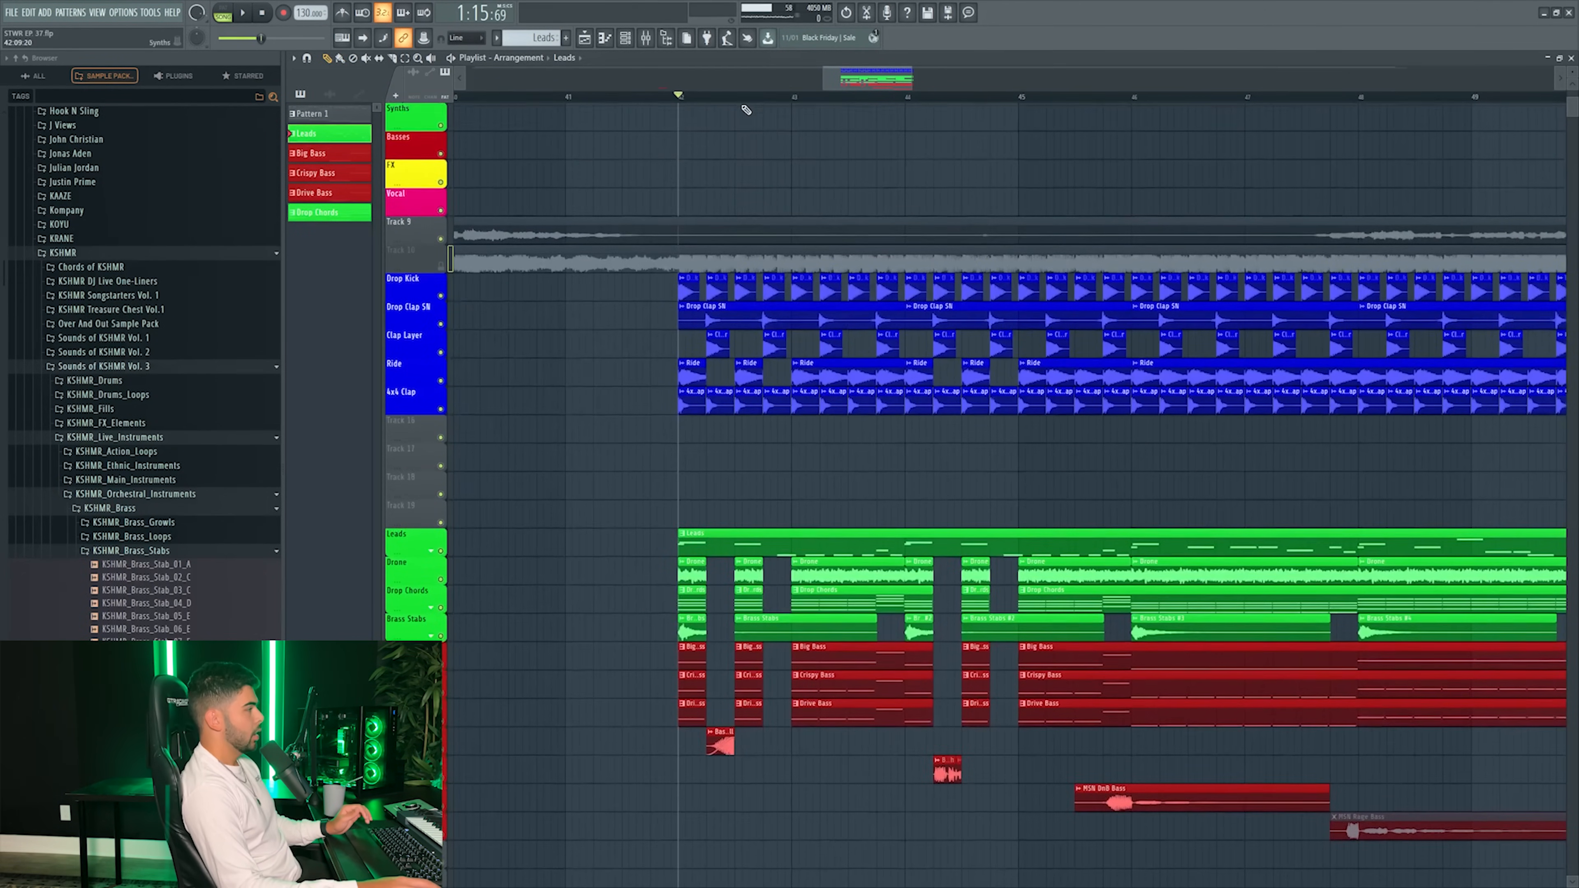
scroll(743, 106, up, 2)
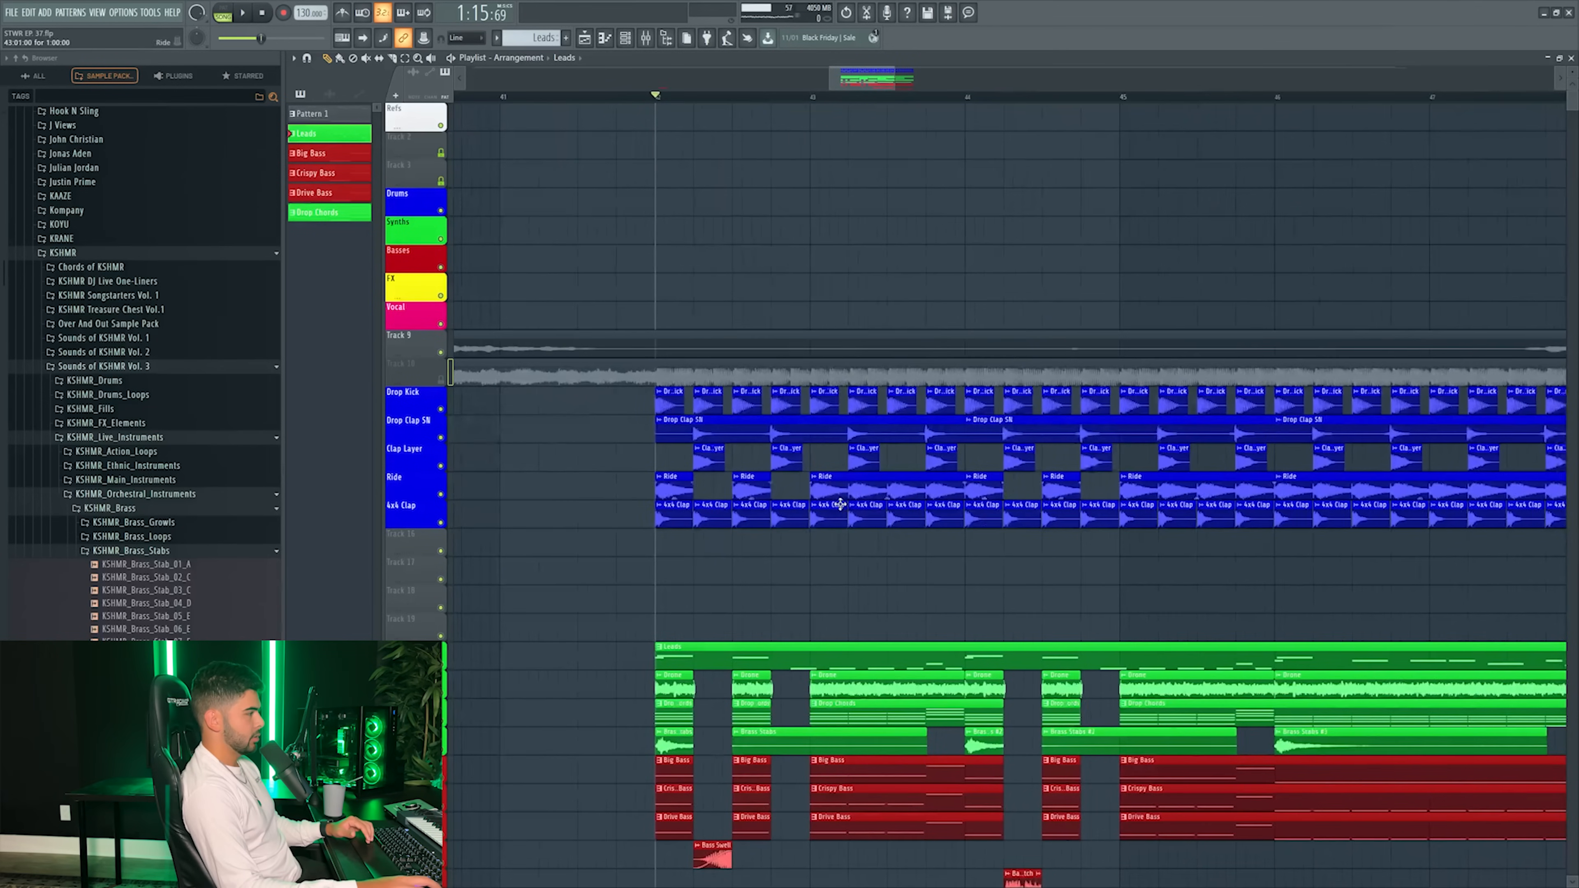
scroll(835, 484, down, 4)
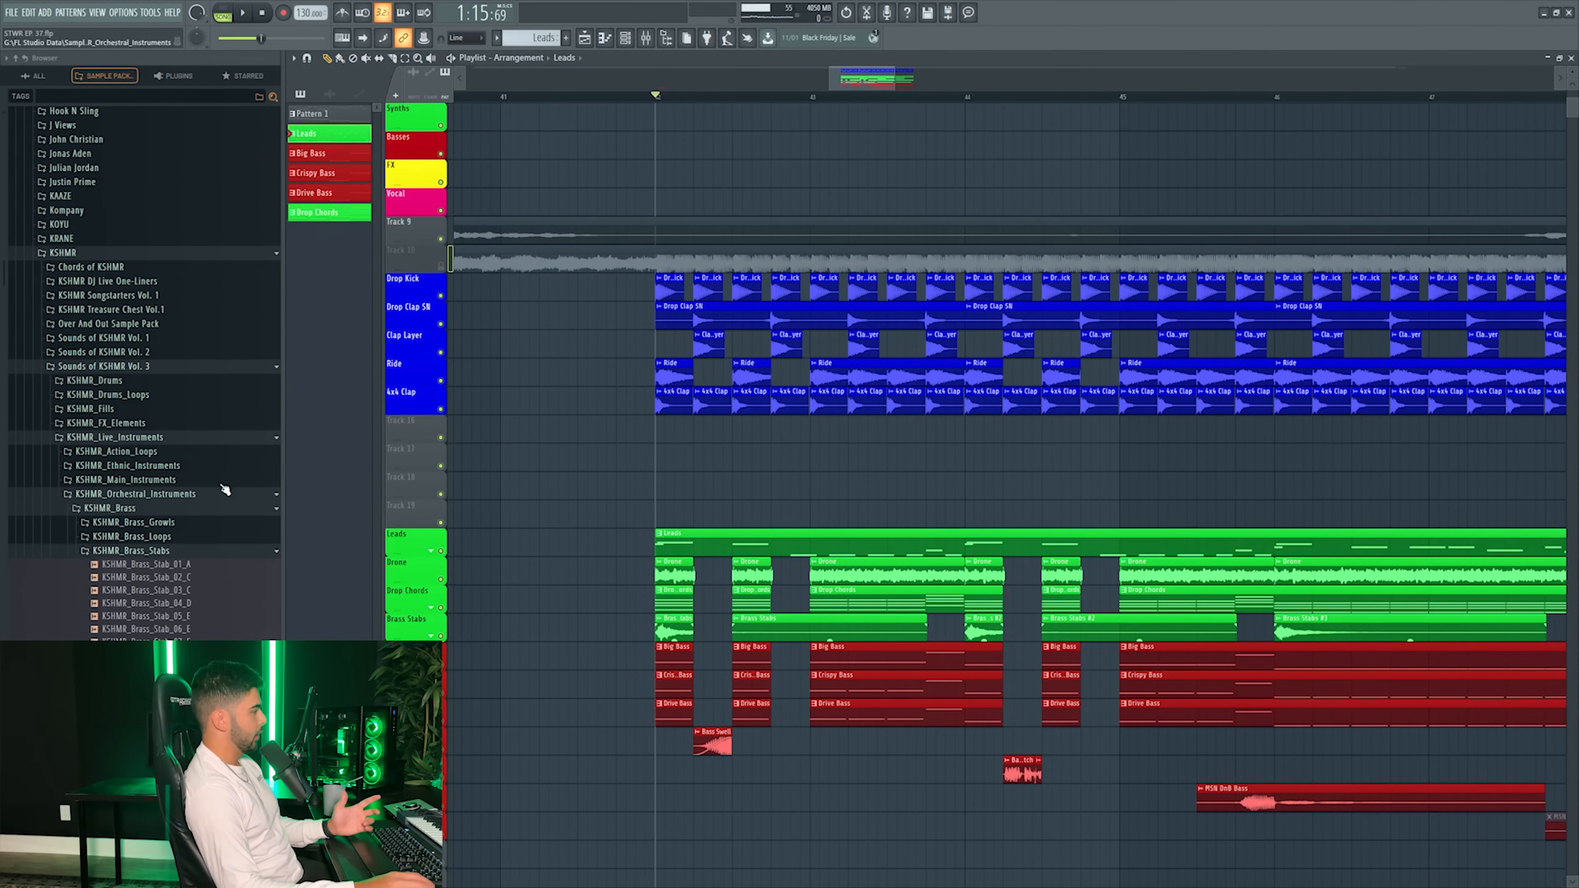
scroll(205, 510, down, 3)
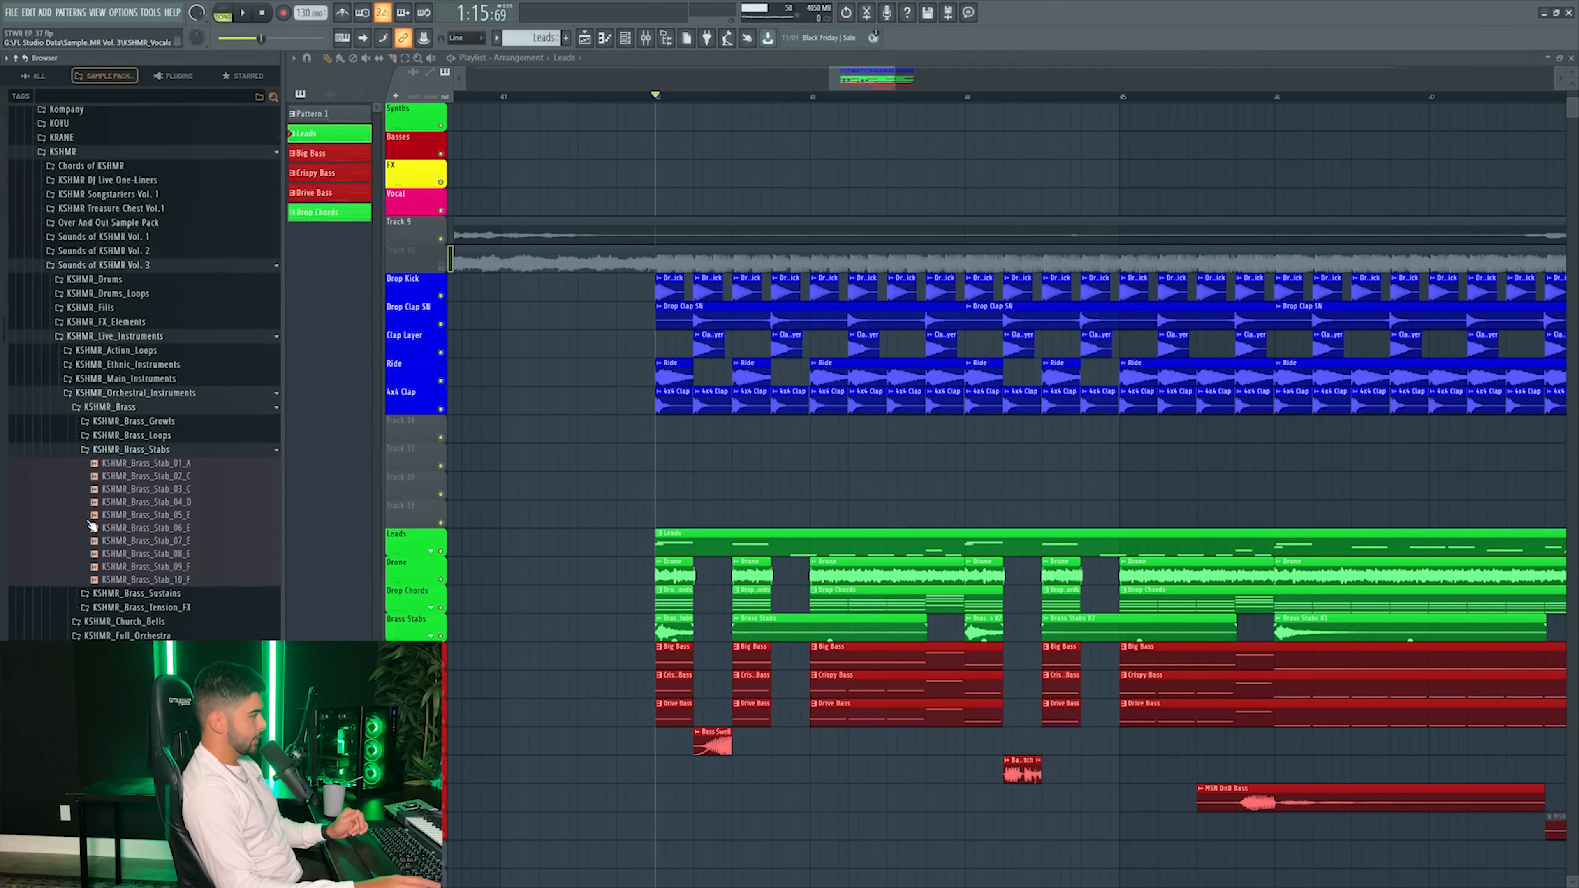
scroll(91, 526, up, 12)
scroll(64, 523, down, 15)
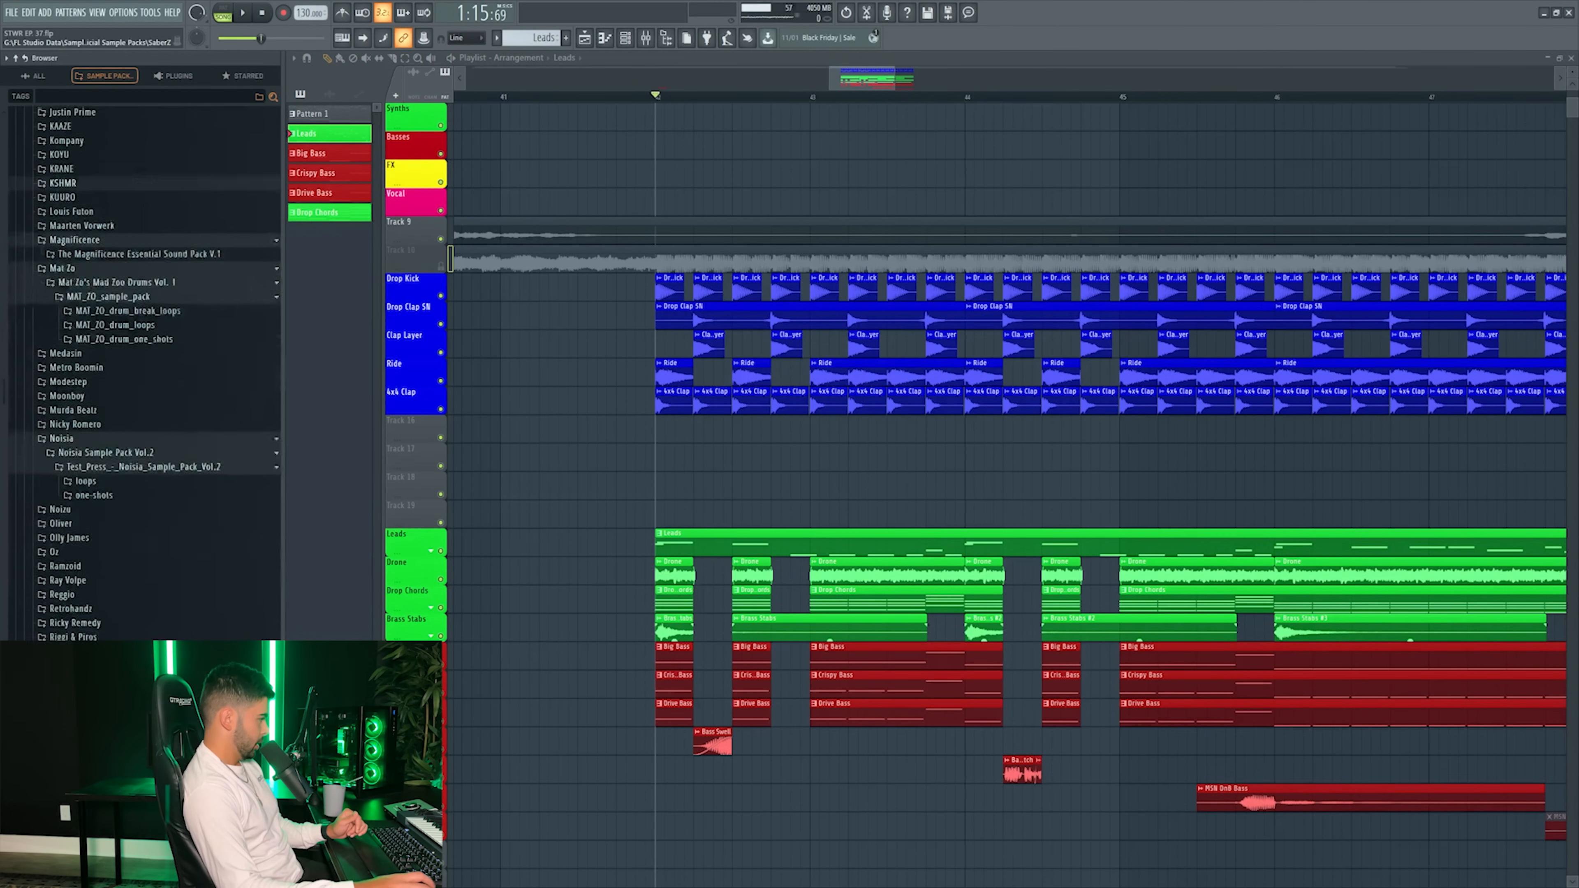
scroll(64, 523, down, 15)
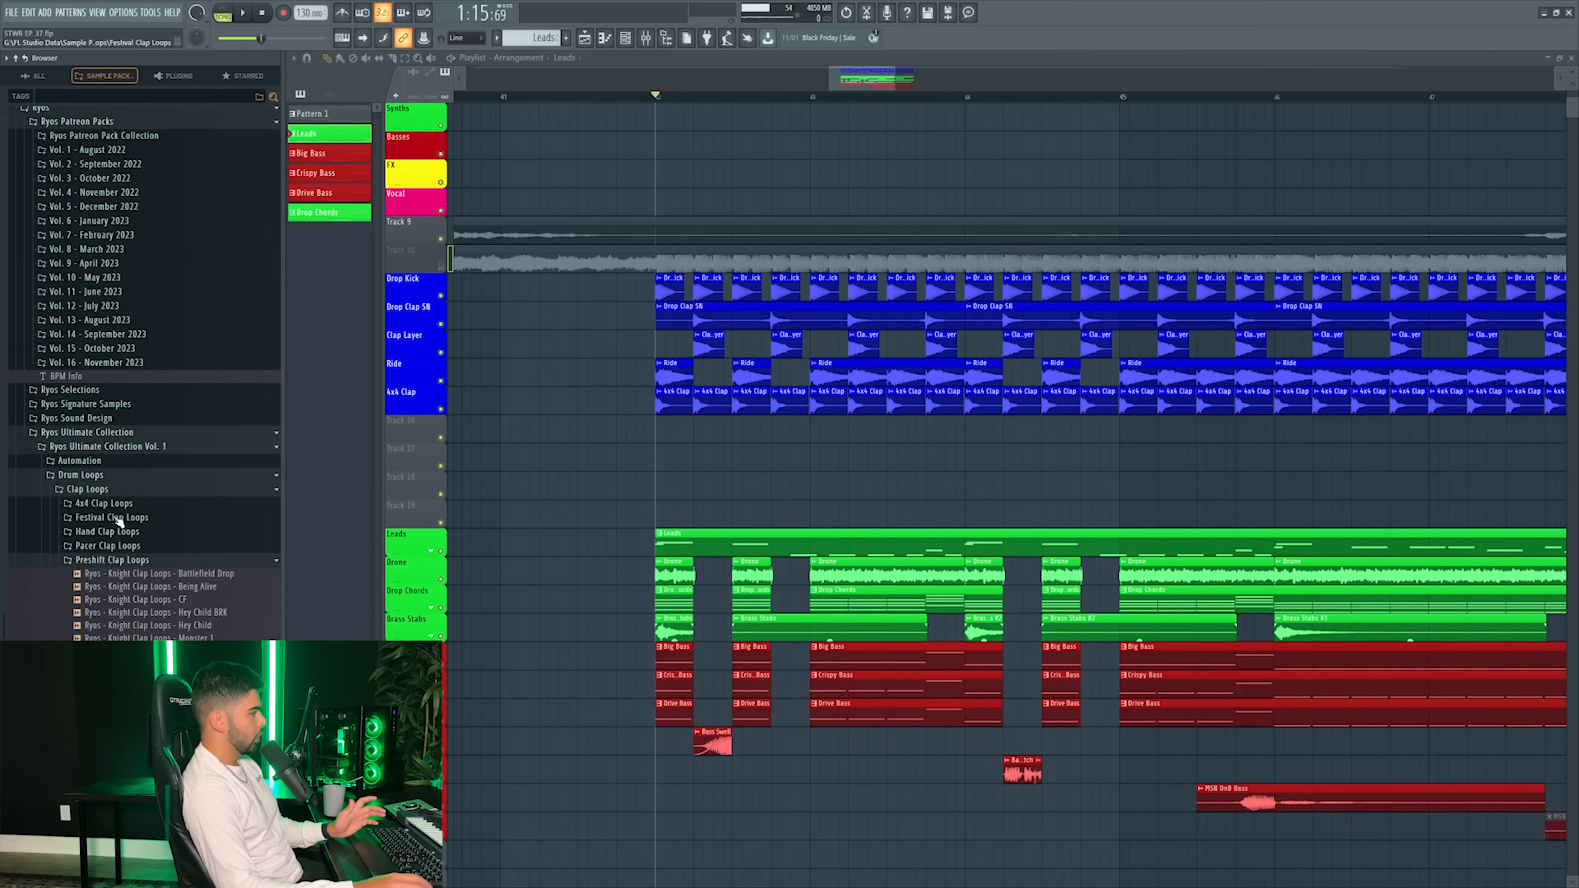
scroll(118, 522, down, 9)
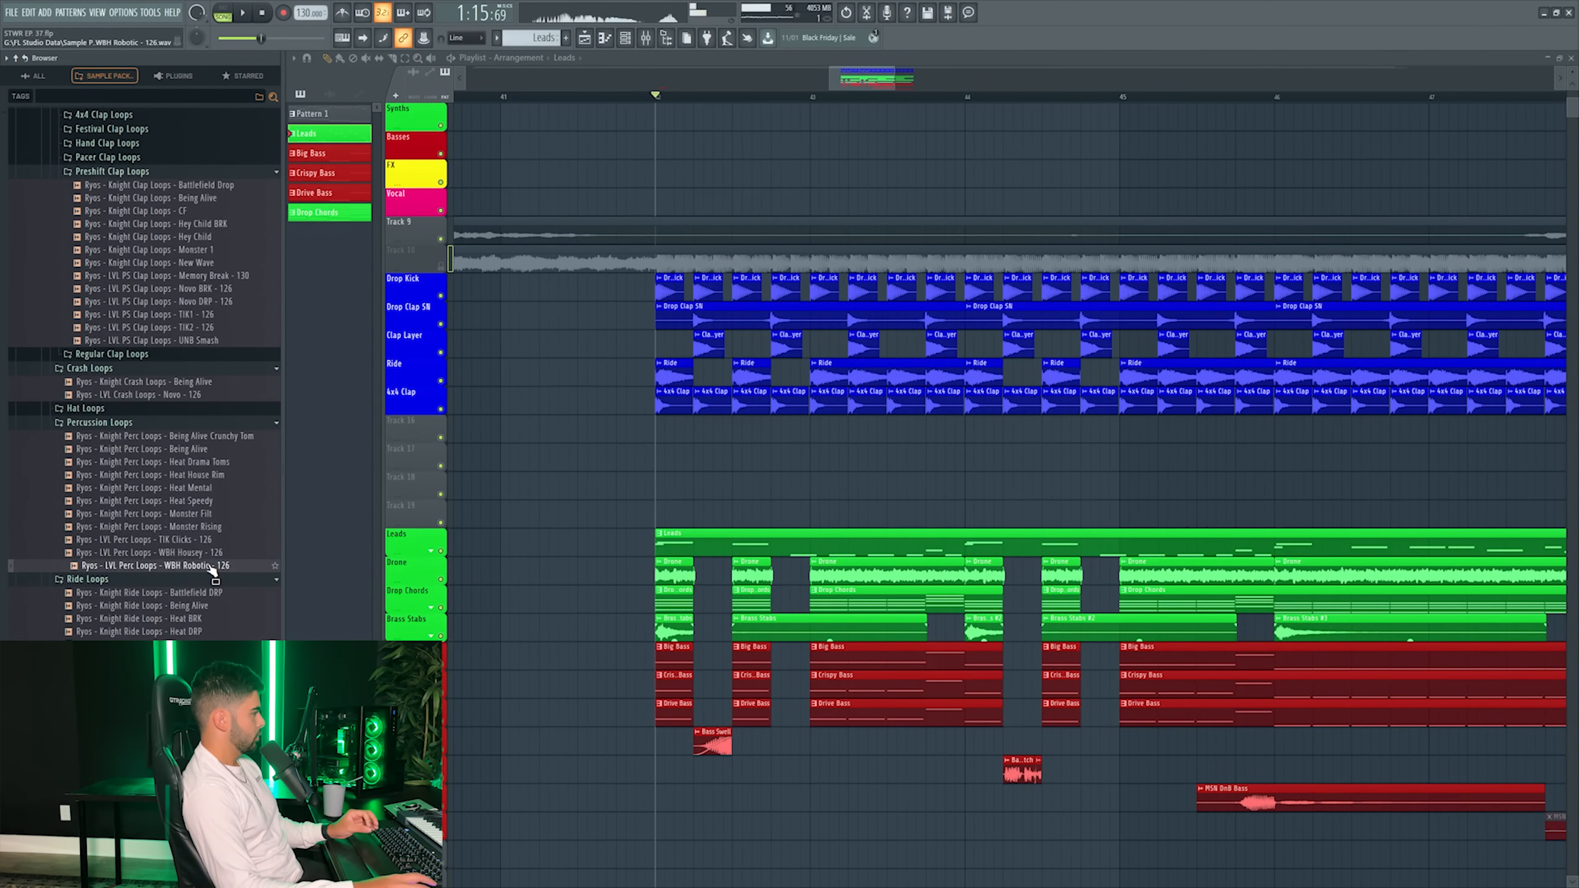
drag(212, 569, 722, 448)
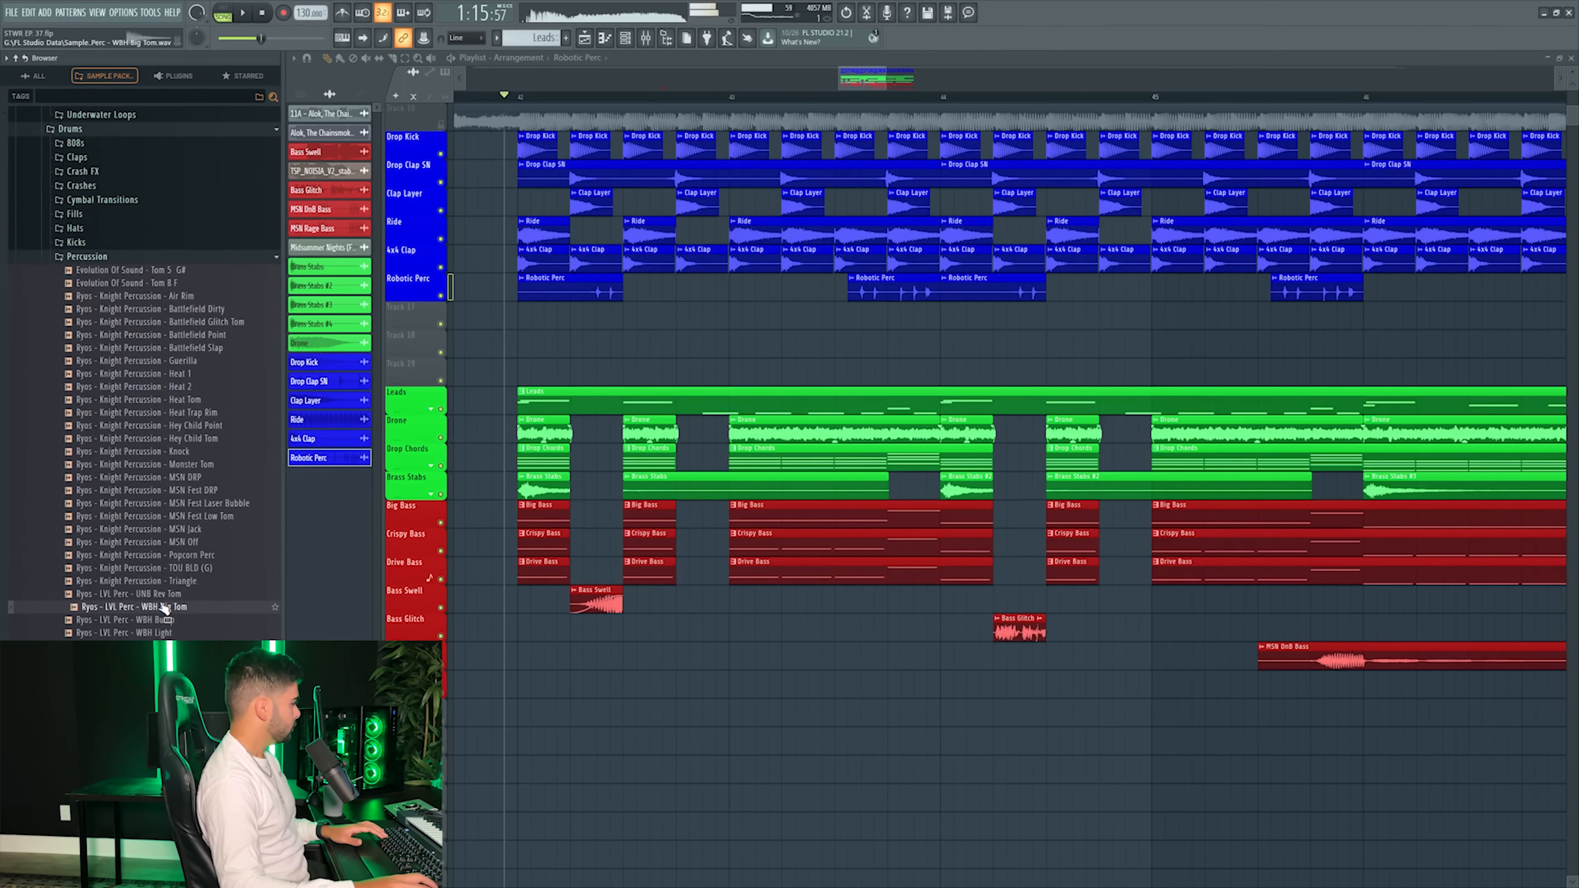
- Place Ryos - Knight Percussion - MSN DRP on Track 17 at 42:15:00 and play the section from just before it
key(space)
click(170, 478)
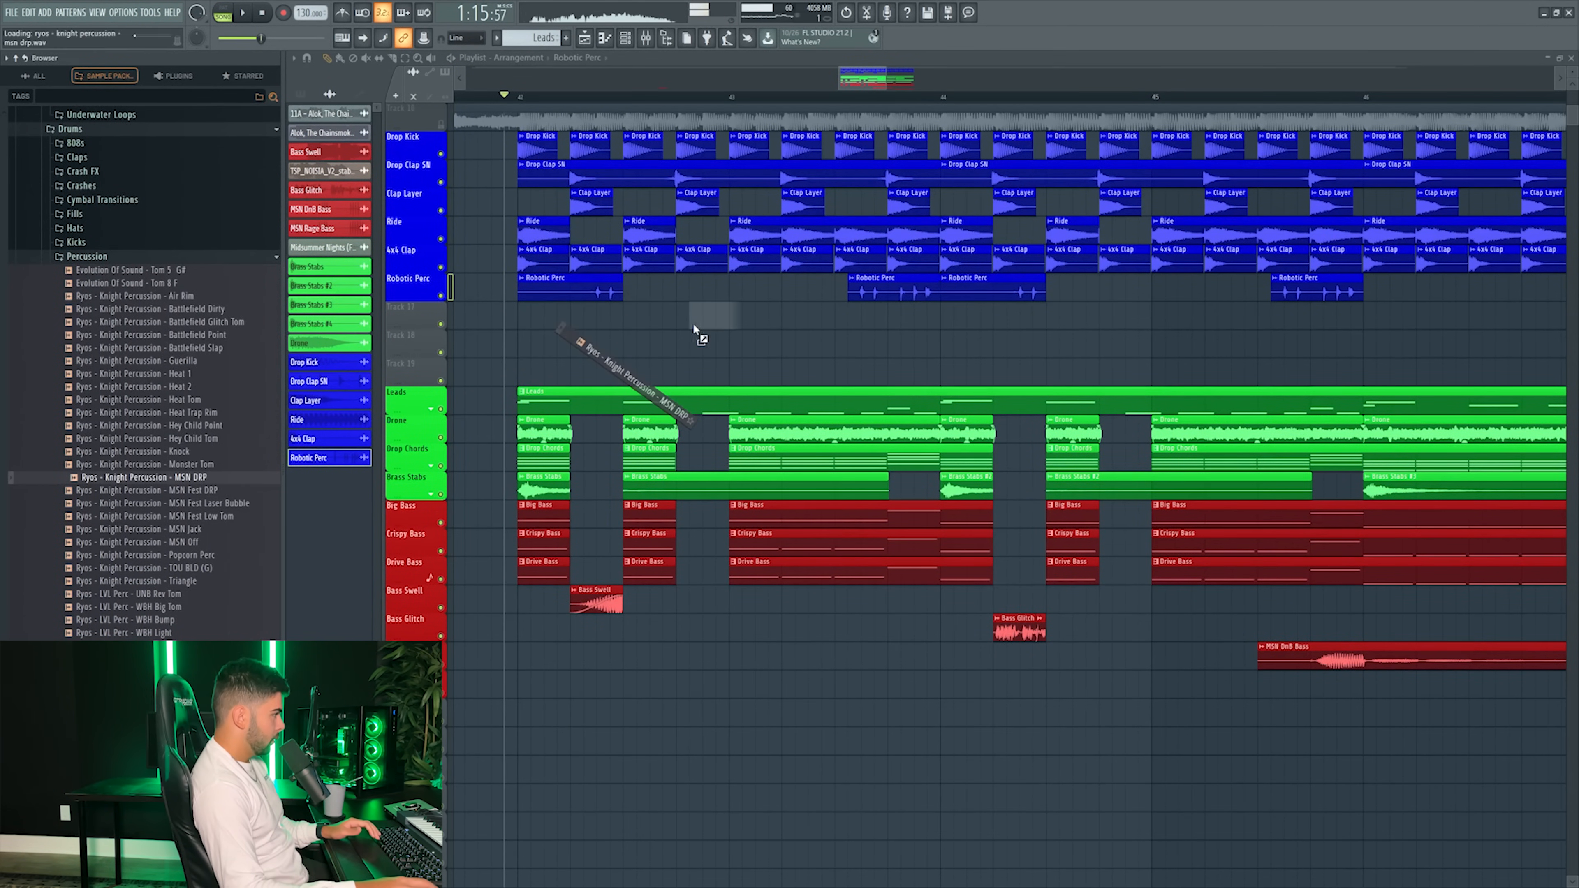
drag(694, 330, 704, 322)
key(space)
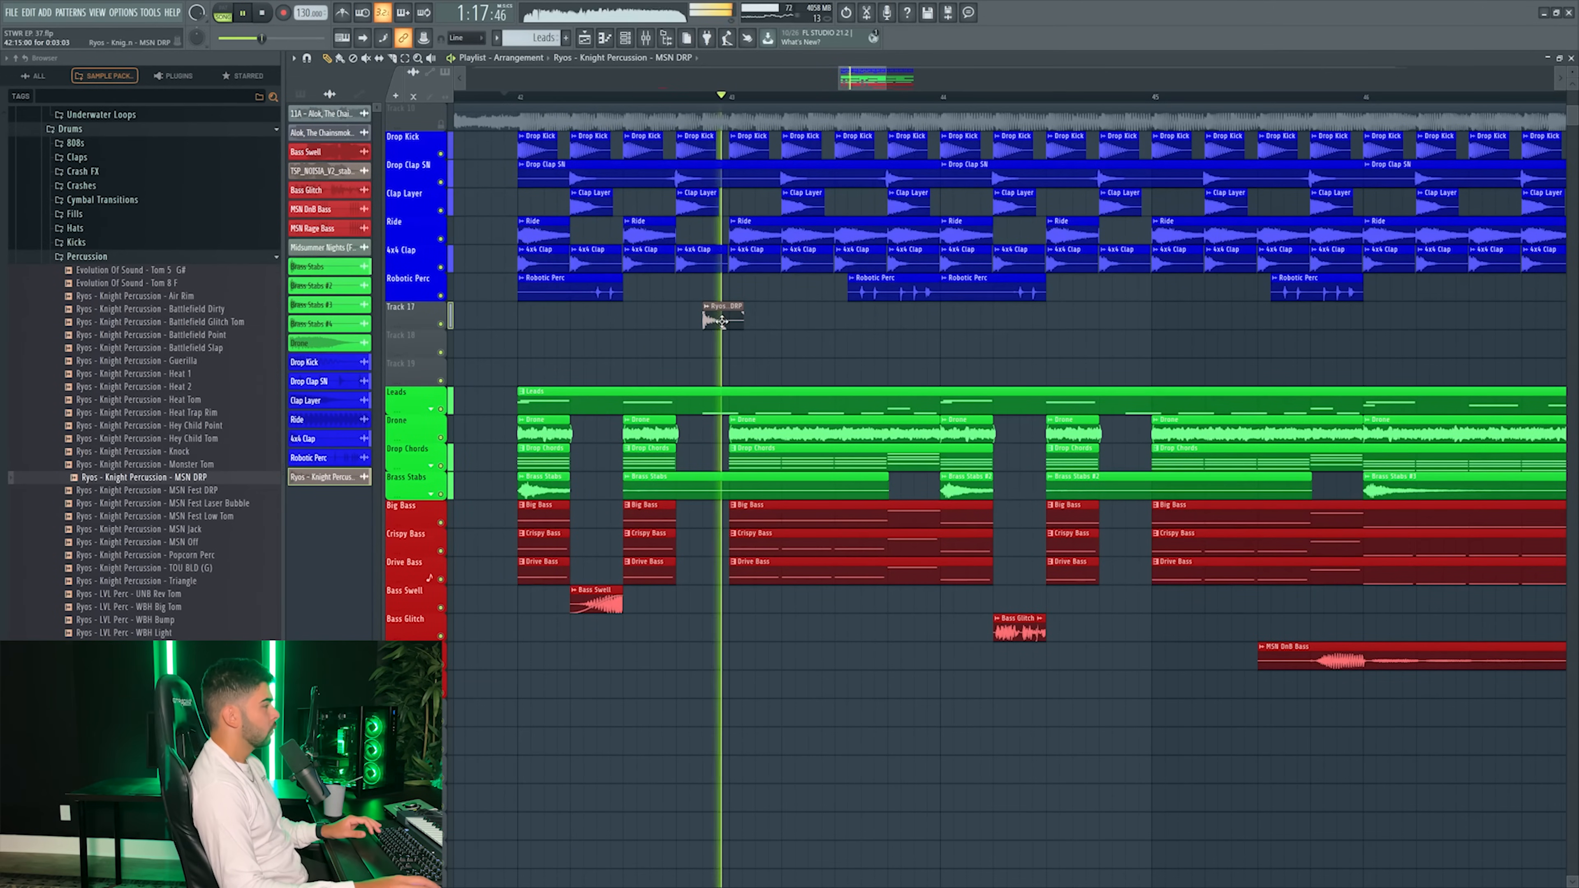
click(679, 96)
key(space)
key(space)
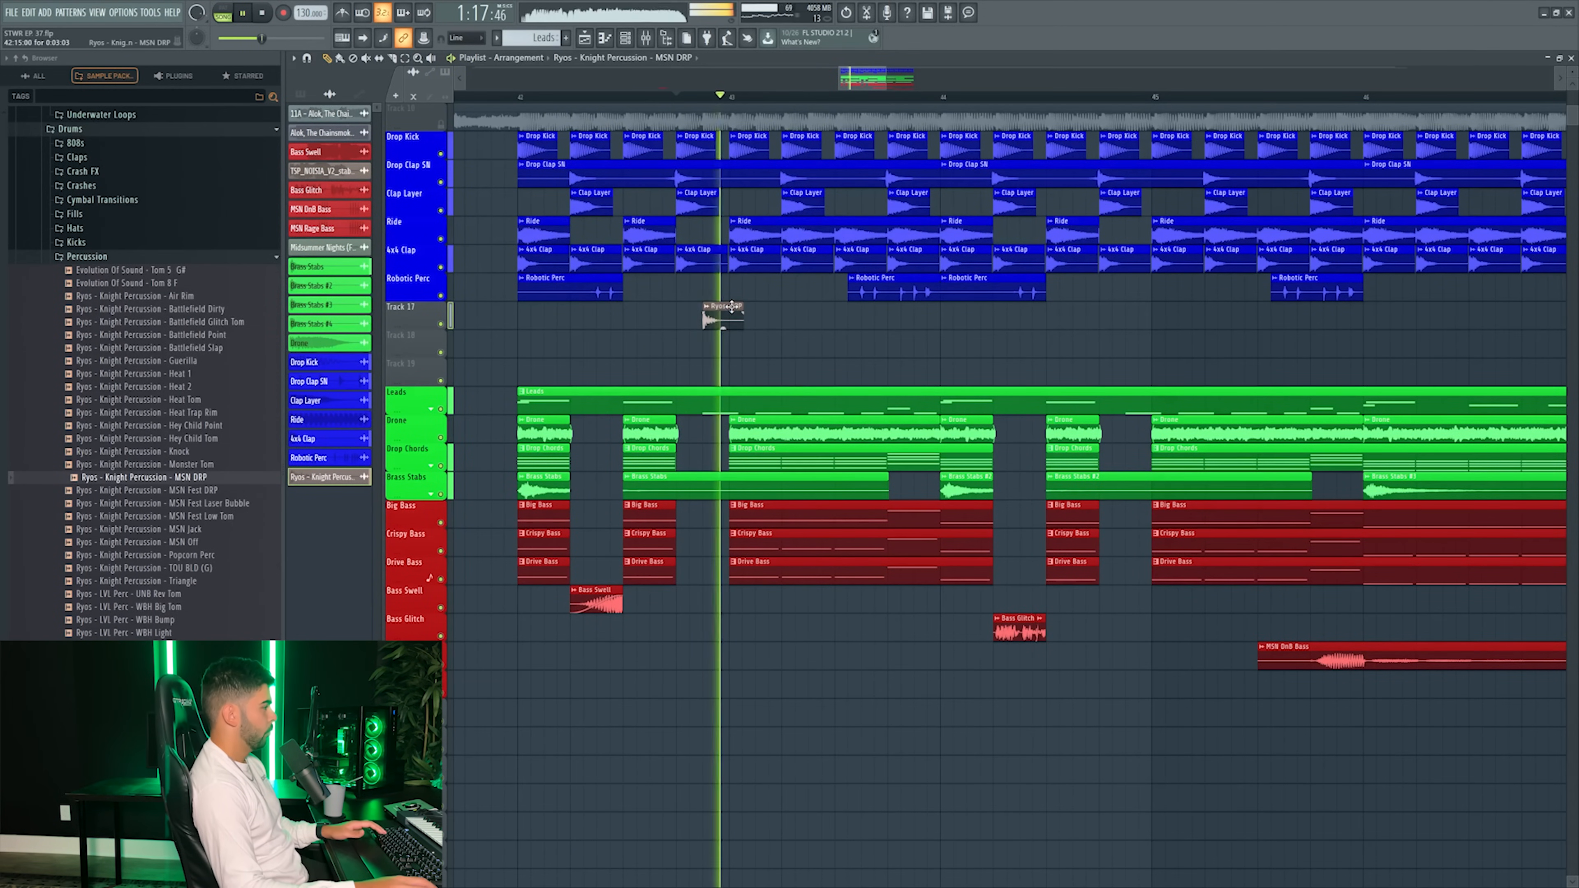
- Open the channel settings of the MSN DRP percussion clip, stop playback and show the mixer
double_click(732, 306)
key(space)
key(F9)
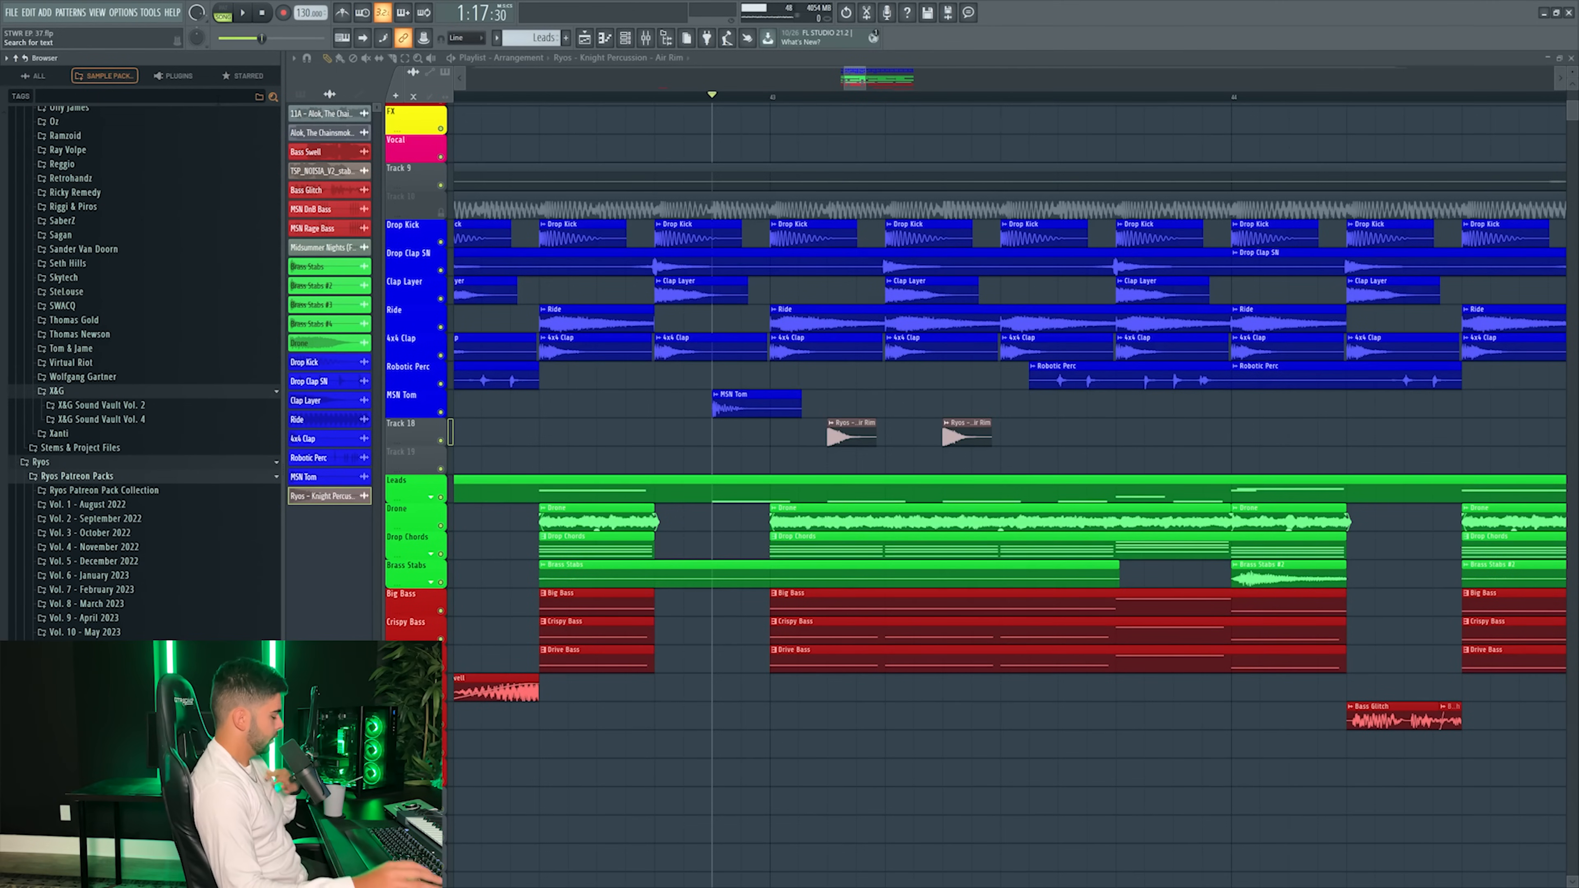
- Search the sample packs for "memory" and place Ryos - Feb 2023 Patreon Pack - Memory Hat Fill (130 BPM) on the track below MSN Tom
key(BackSpace)
key(BackSpace)
text(ory)
drag(124, 125, 776, 460)
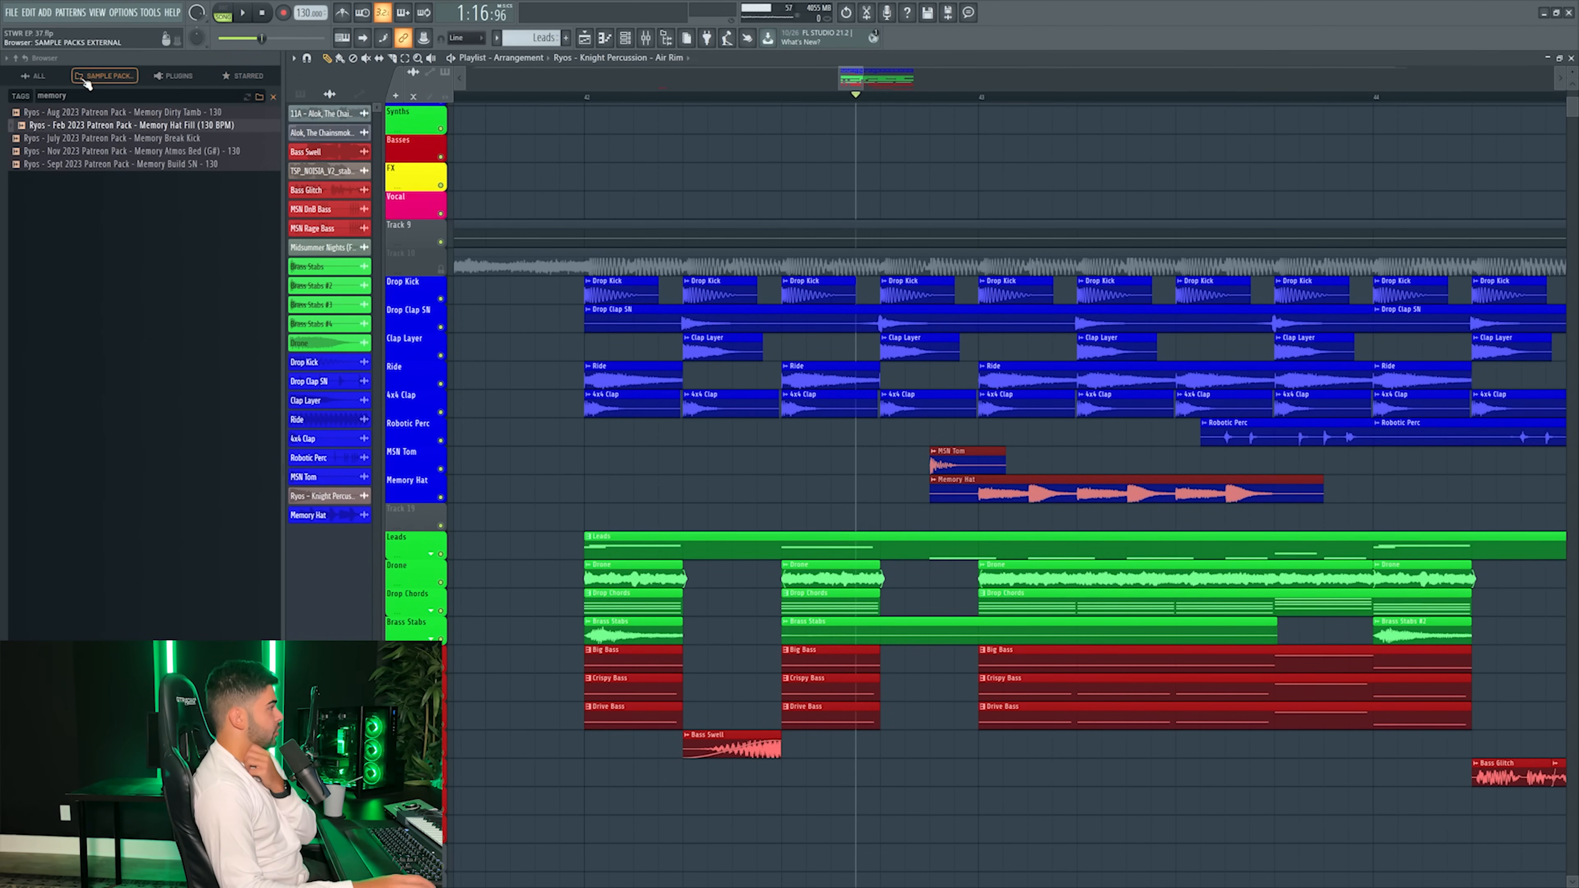
- Clear the sample search and find the Quick Sweeps folder under FX, Sweeps in Ryos Ultimate Collection Vol. 1
click(273, 98)
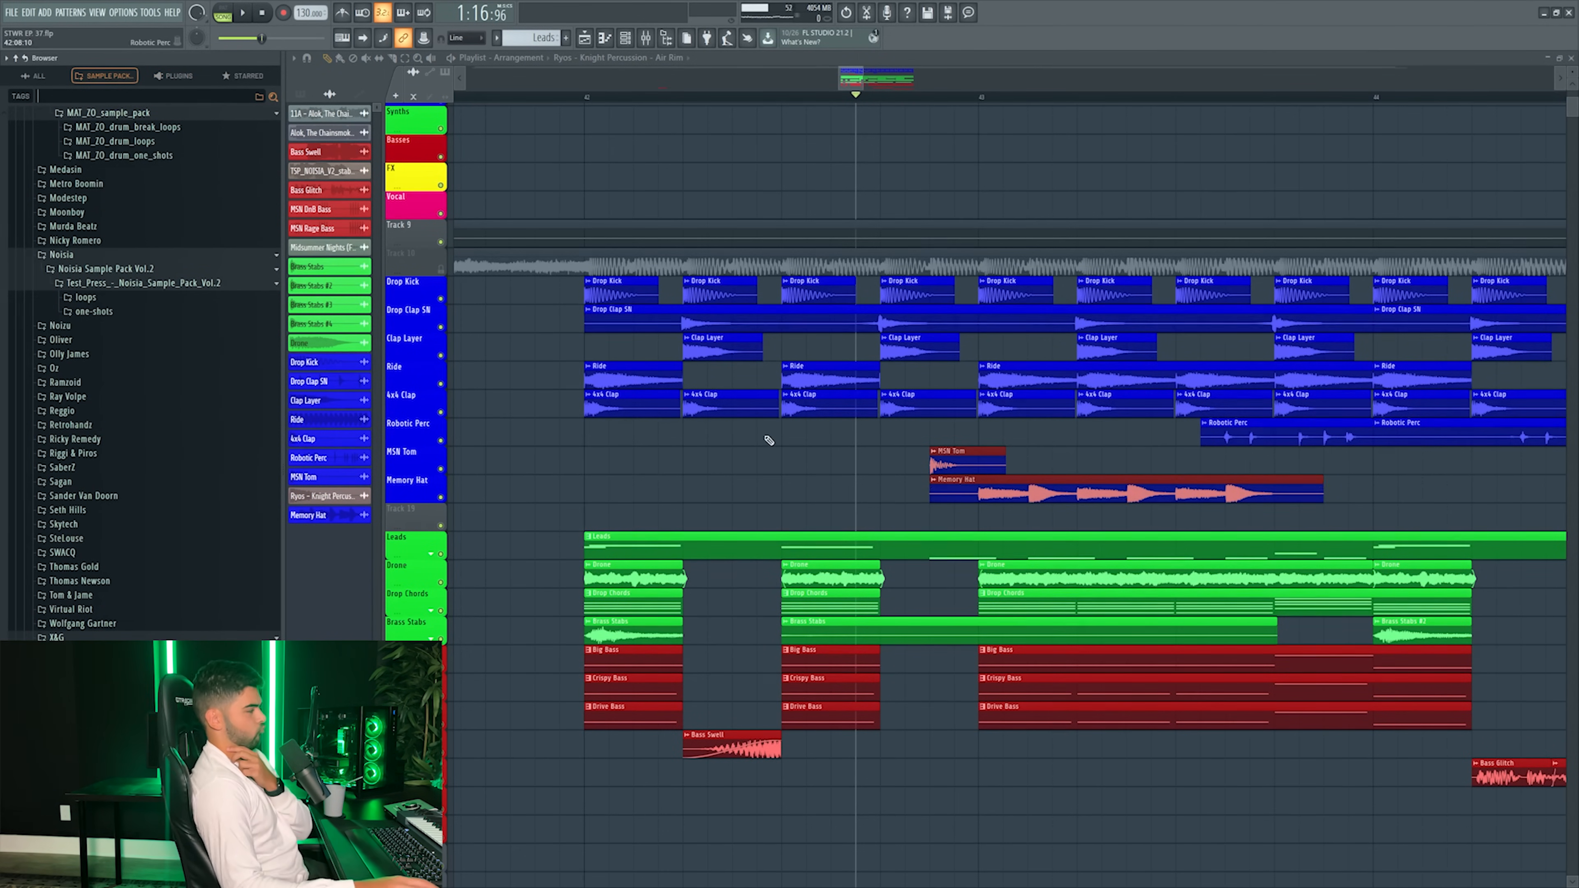
scroll(125, 559, down, 6)
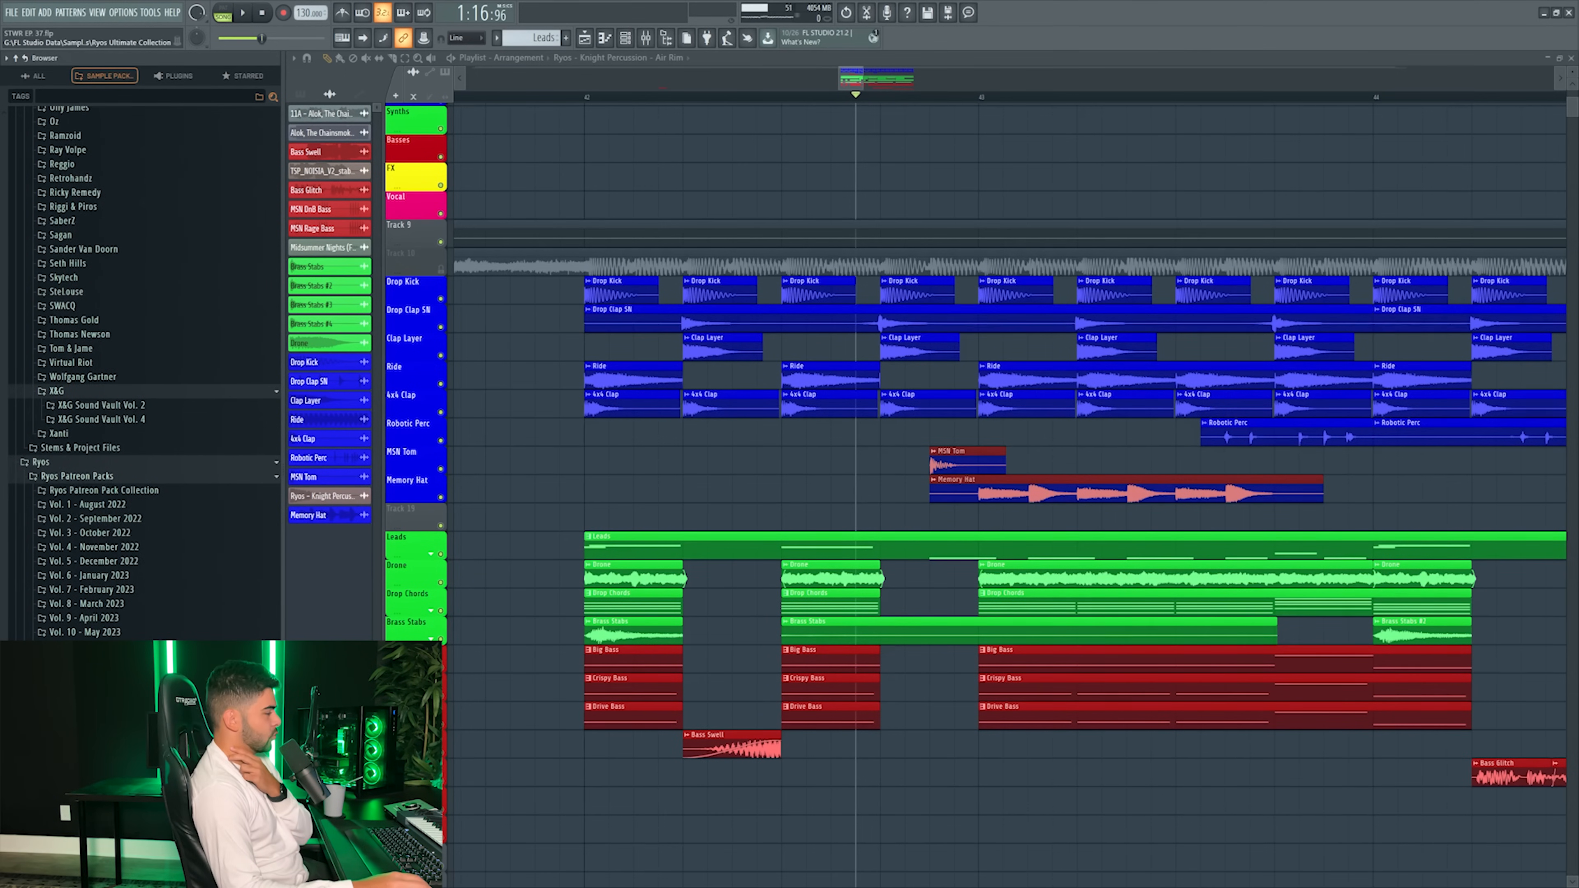
scroll(143, 373, down, 3)
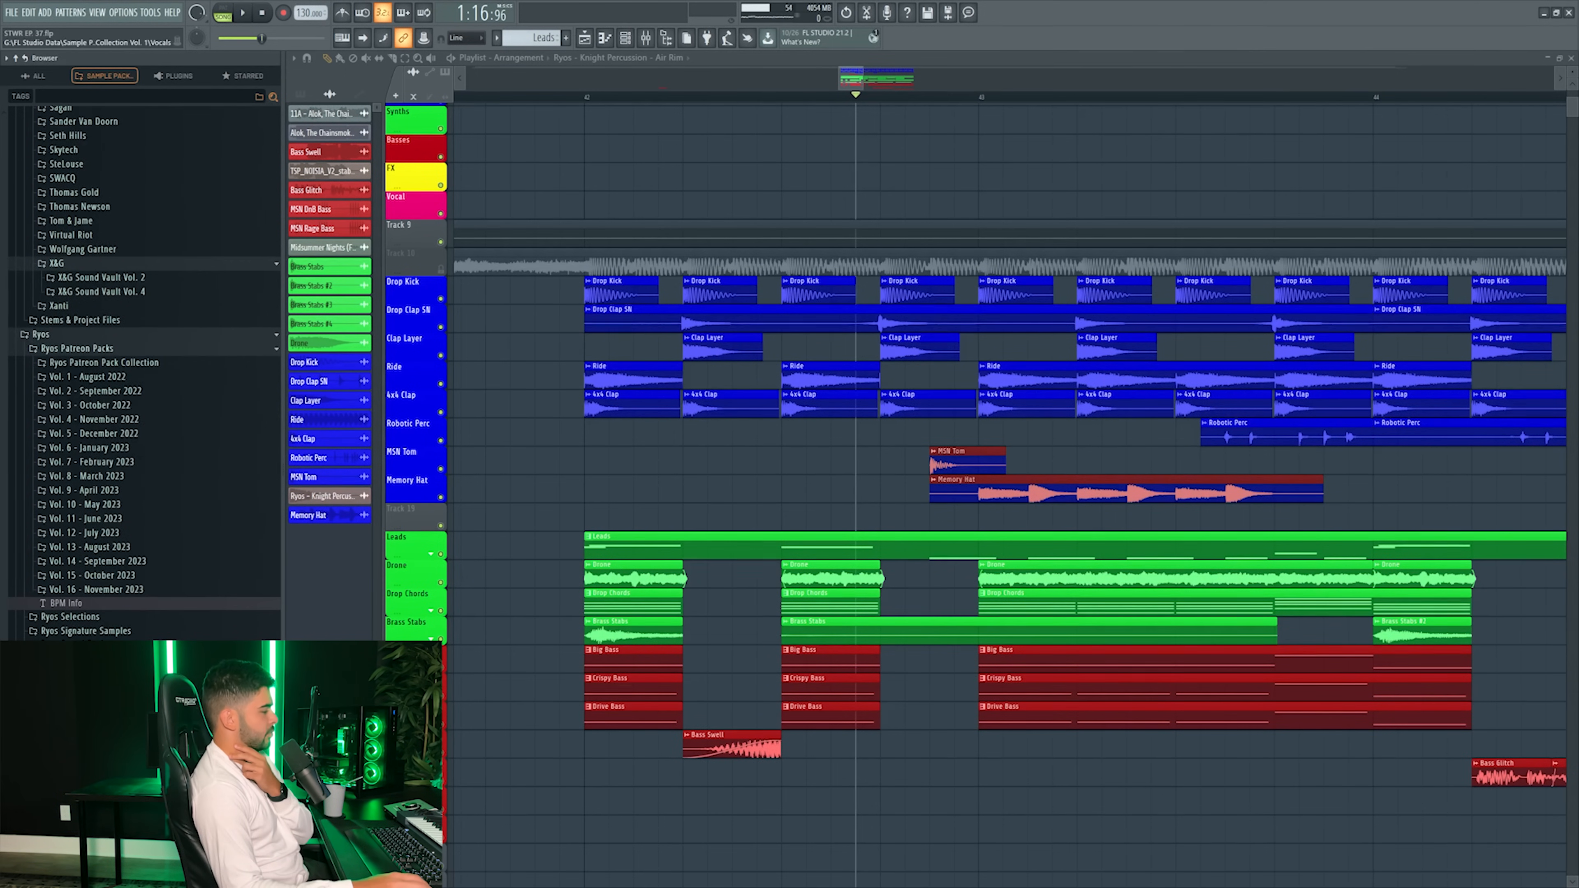
scroll(124, 637, down, 5)
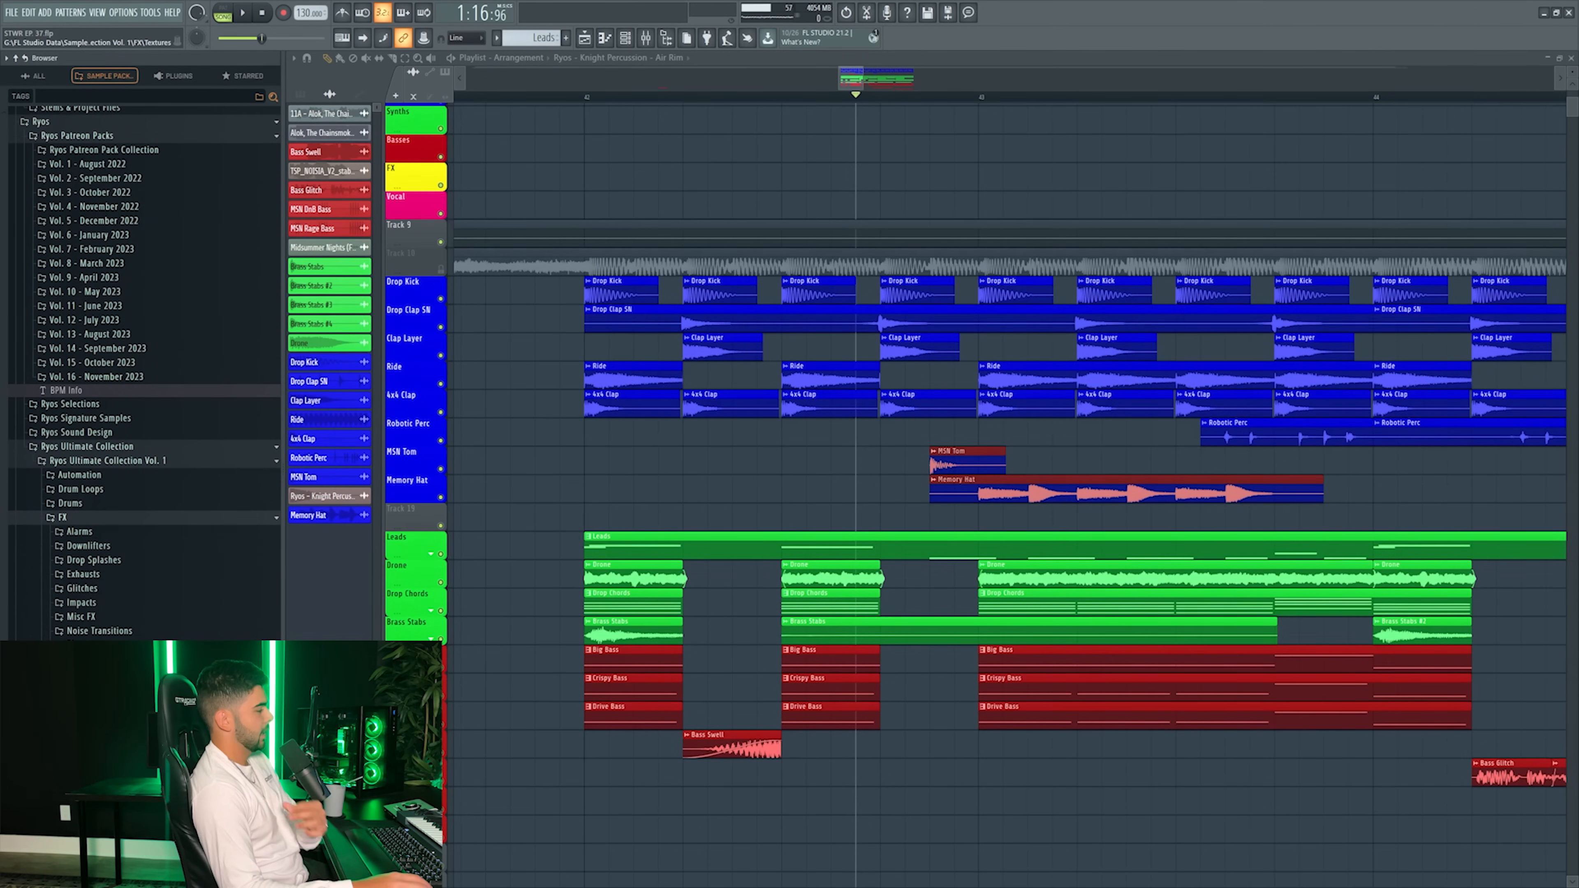
scroll(124, 679, up, 1)
scroll(124, 678, down, 3)
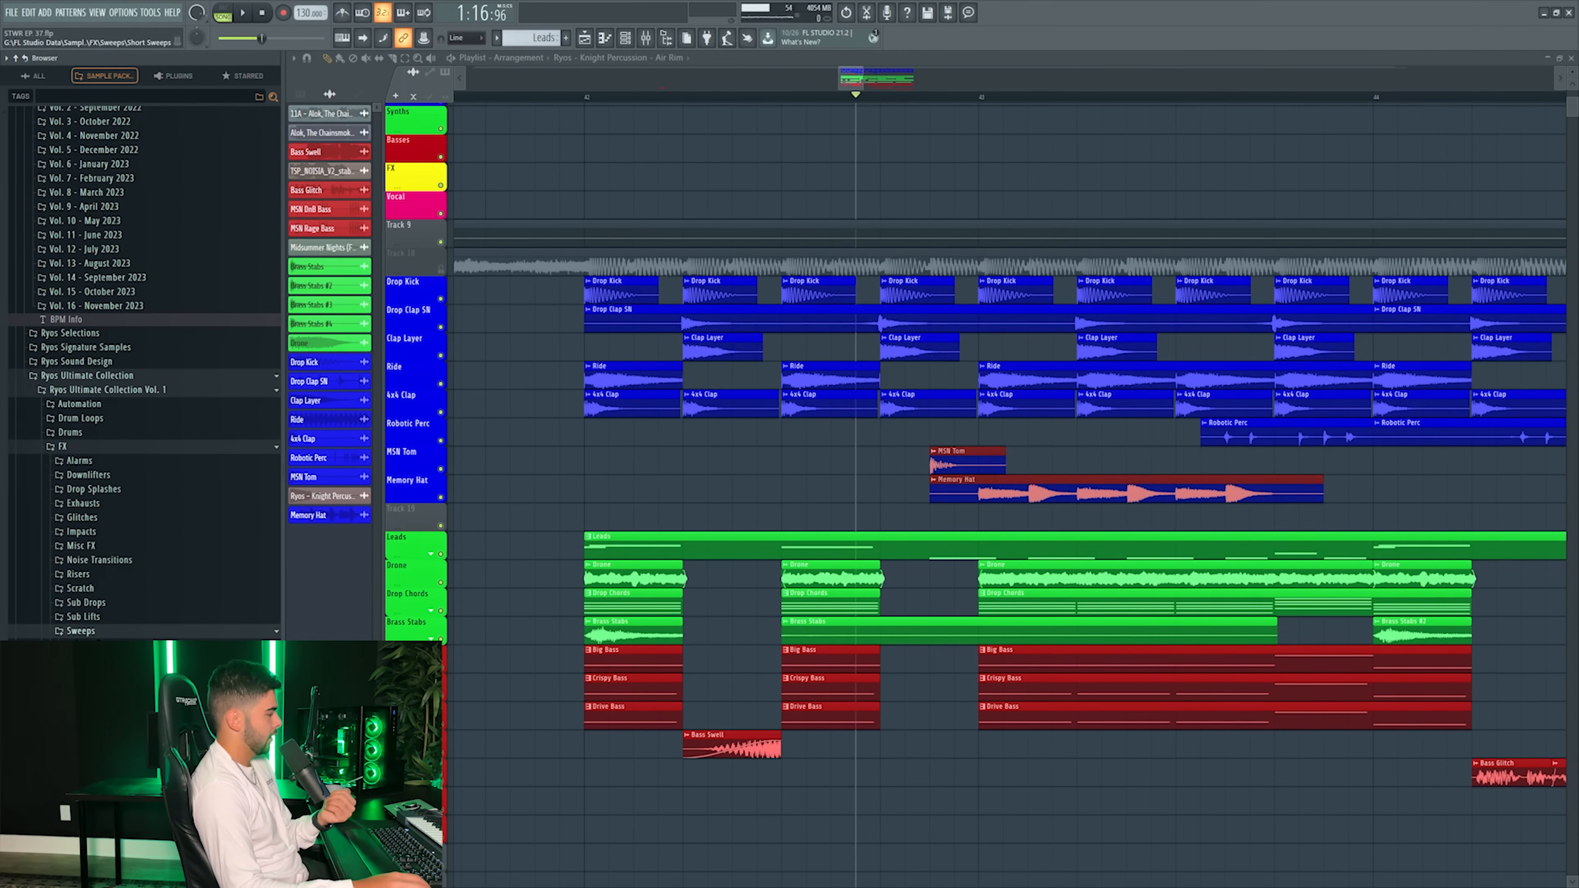
scroll(124, 678, up, 2)
scroll(165, 625, down, 6)
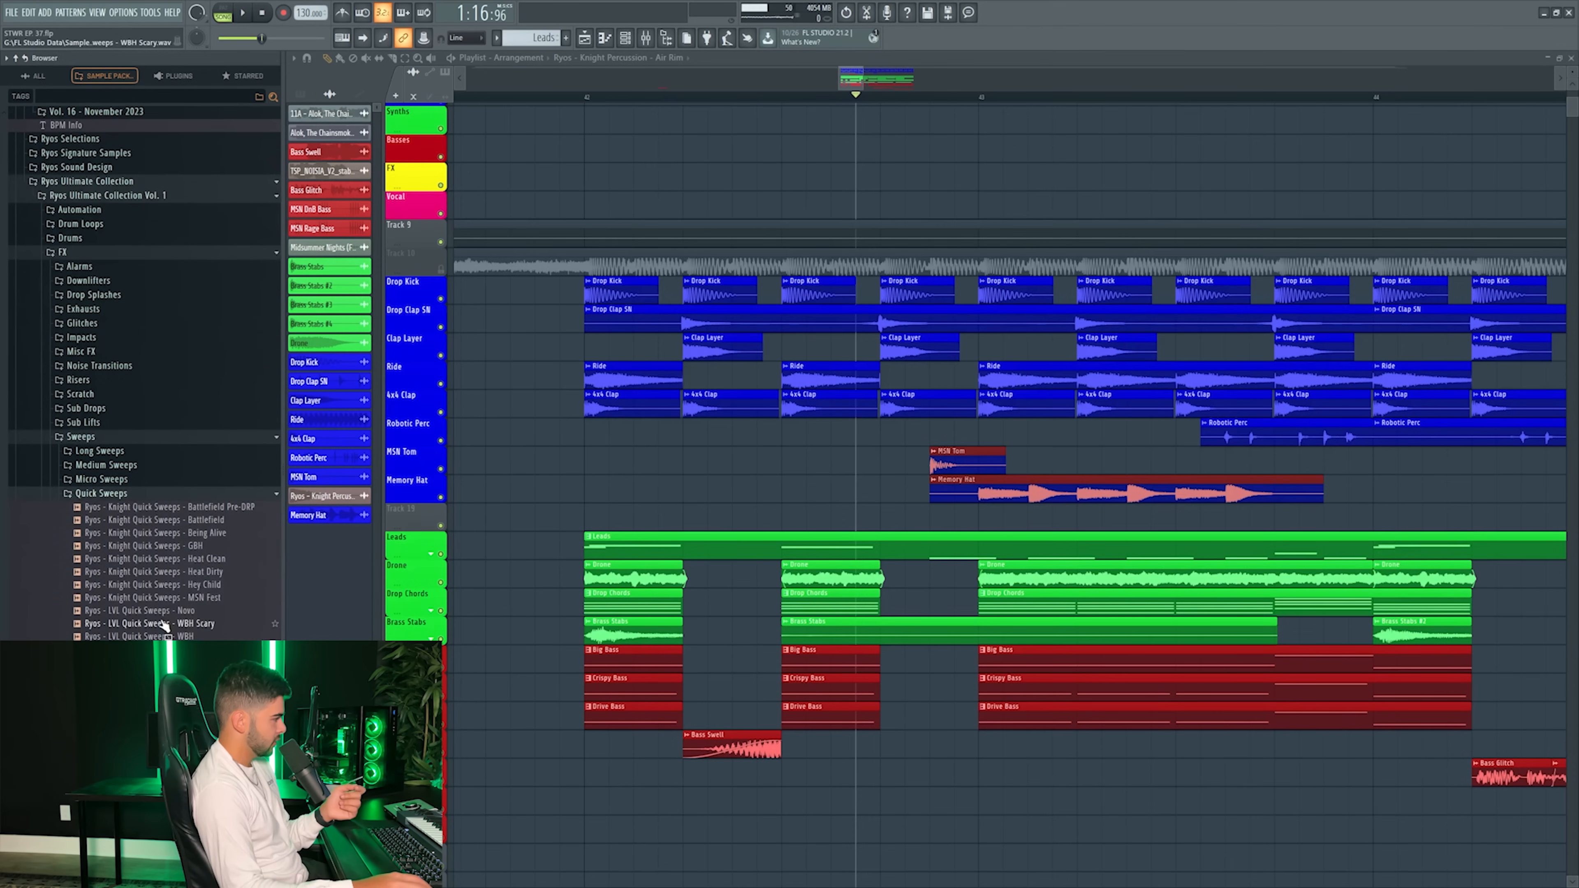
- Try Ryos - LVL Quick Sweeps - WBH on the Robotic Perc track just before the MSN Tom hit and play the section
key(Up)
key(Up)
click(168, 623)
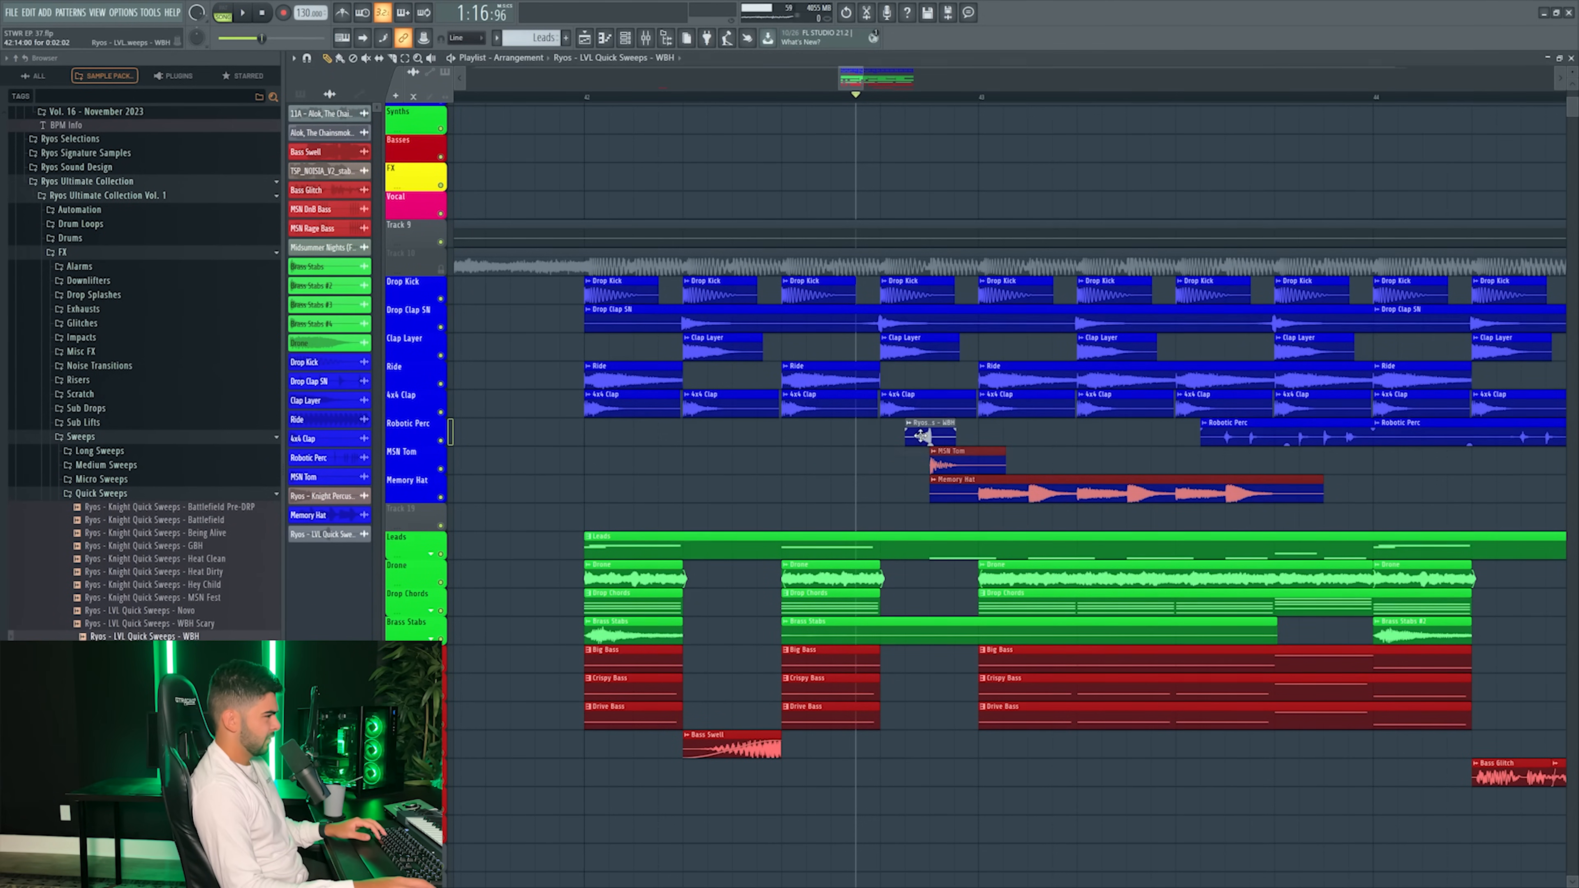
key(space)
key(space)
key(space)
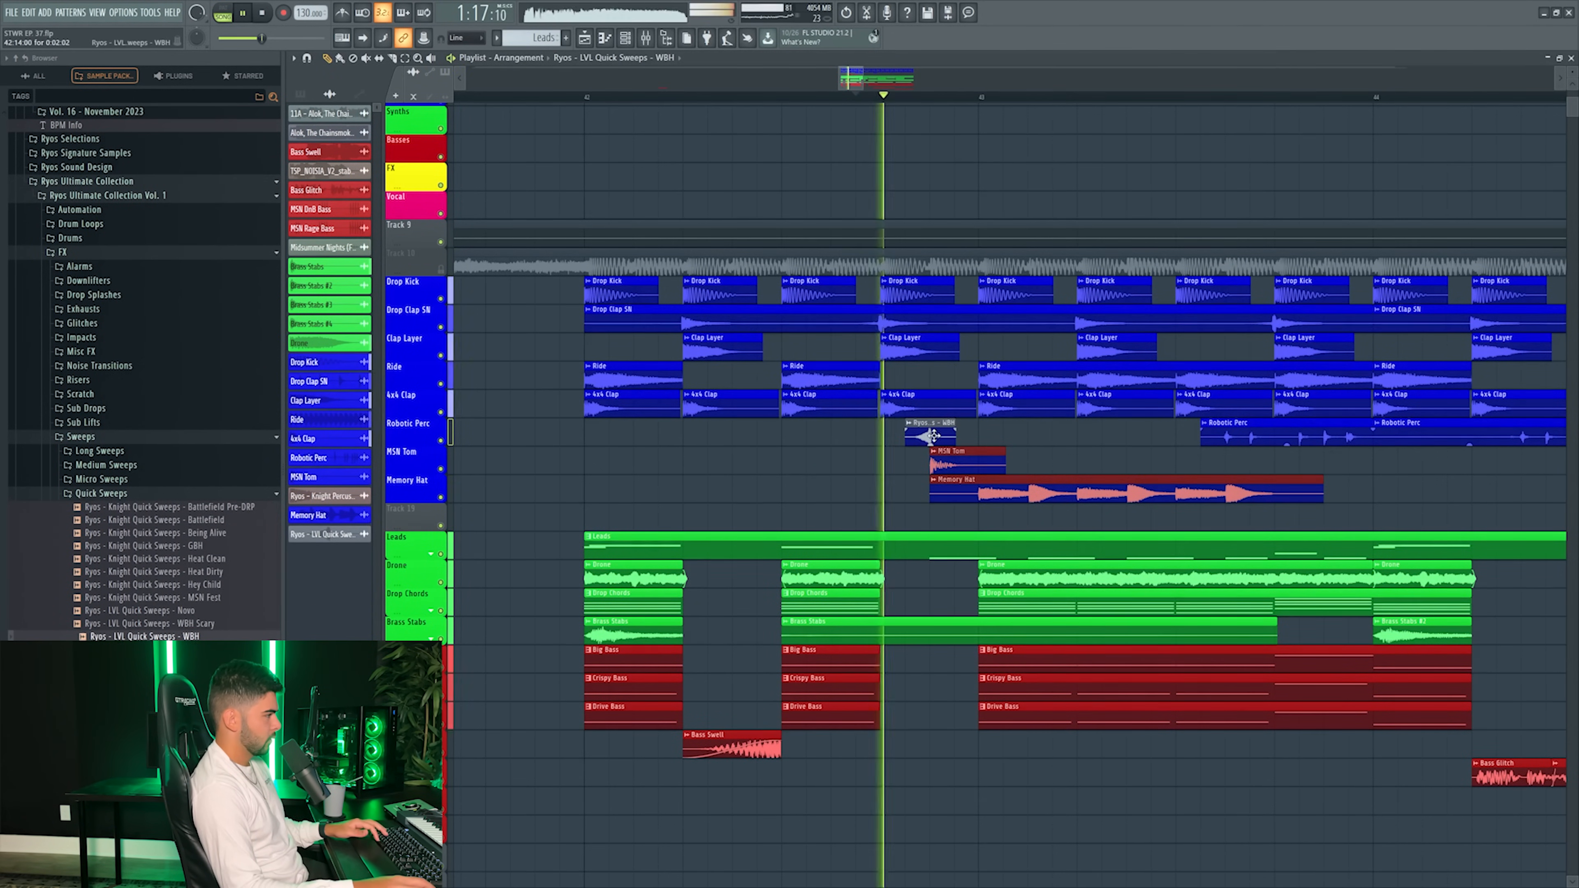
key(space)
- Use Ryos - Knight Quick Sweeps - Hey Child as the sweep and move its clip onto the MSN Tom track ahead of the tom
drag(198, 625, 806, 430)
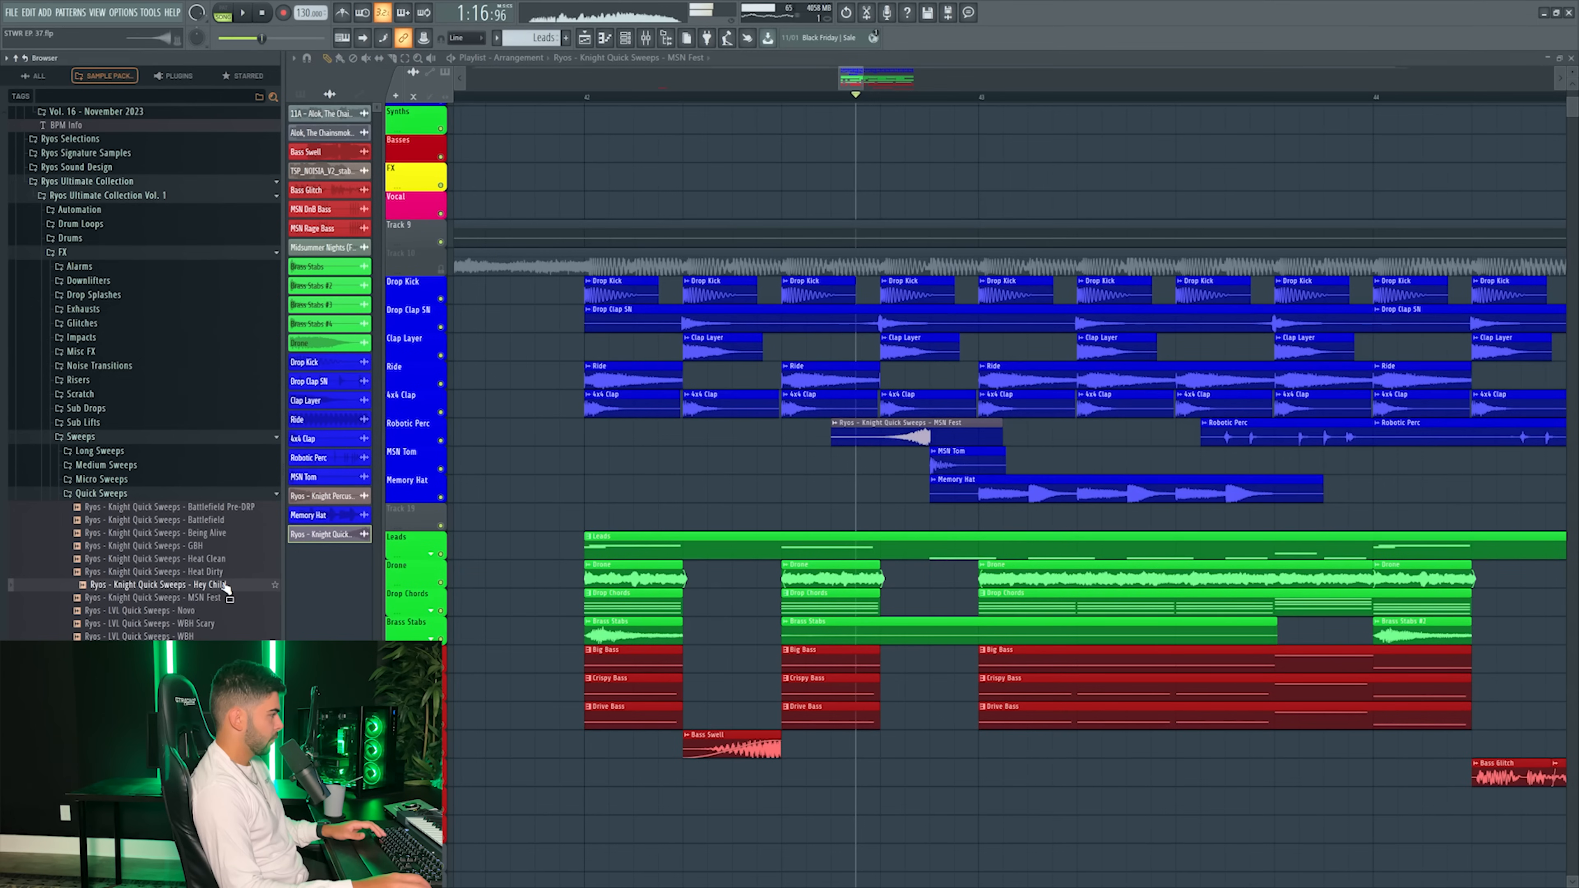
drag(897, 440, 902, 477)
key(space)
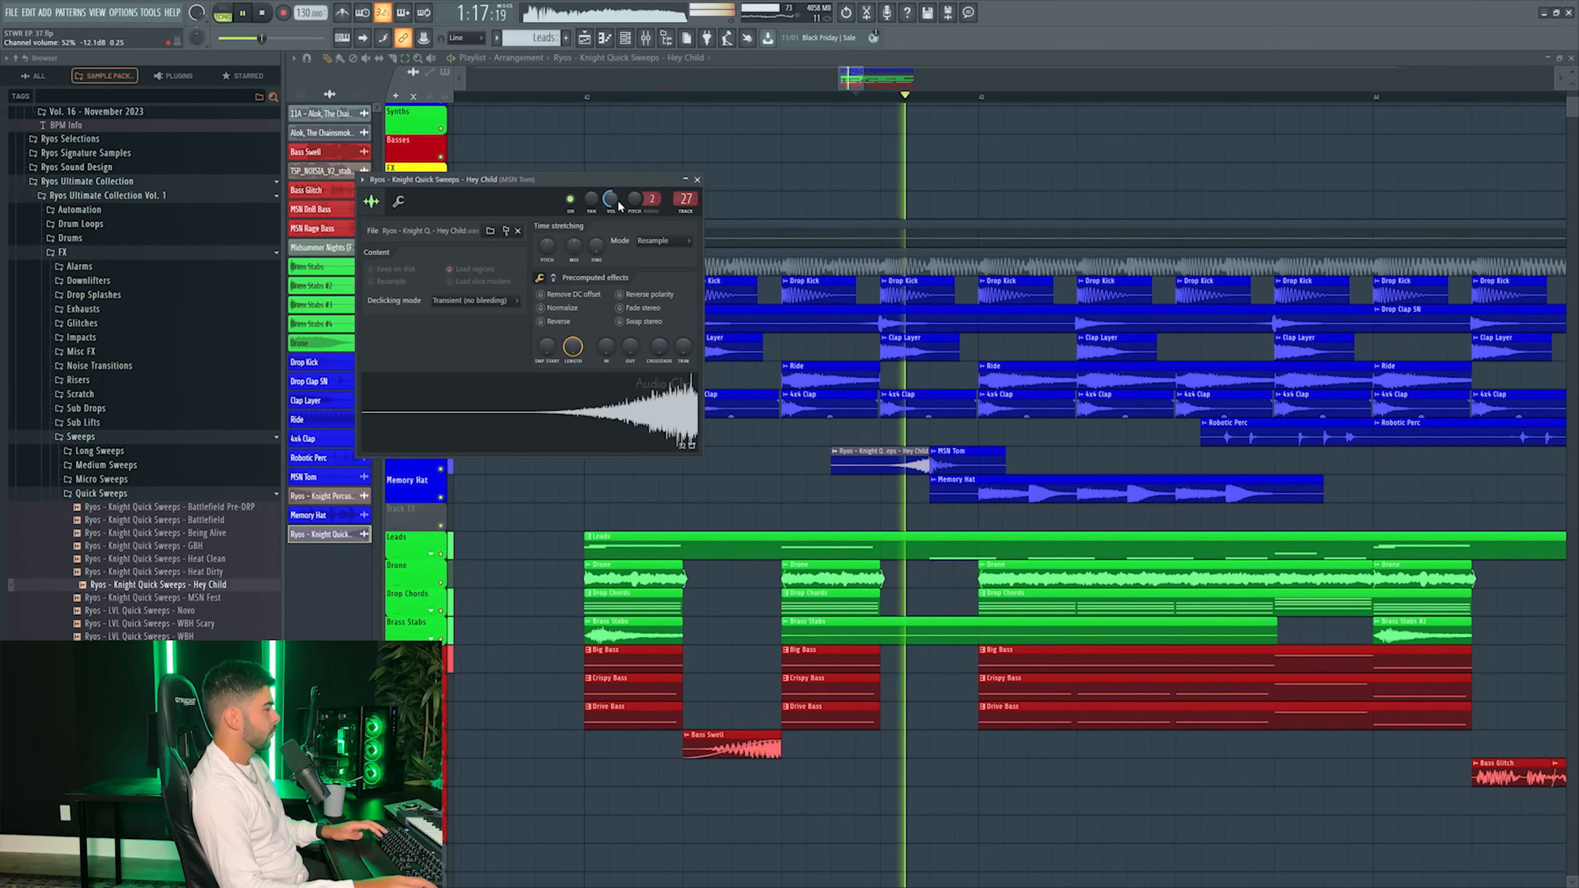
- Lower the Hey Child sweep's channel volume to 36% while replaying the section
key(space)
key(space)
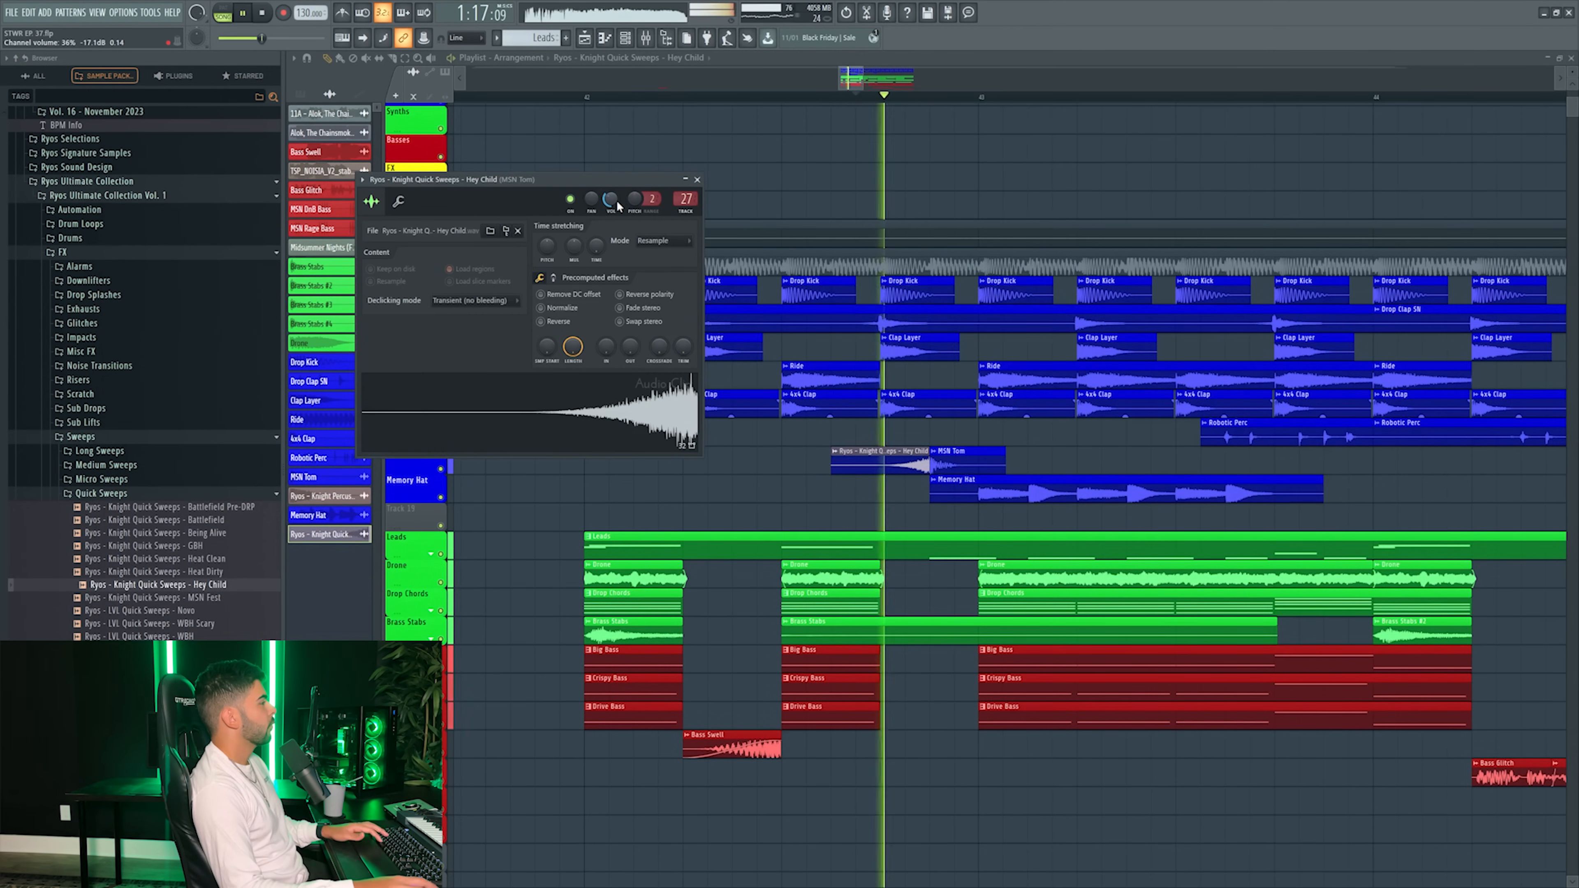
key(space)
key(space)
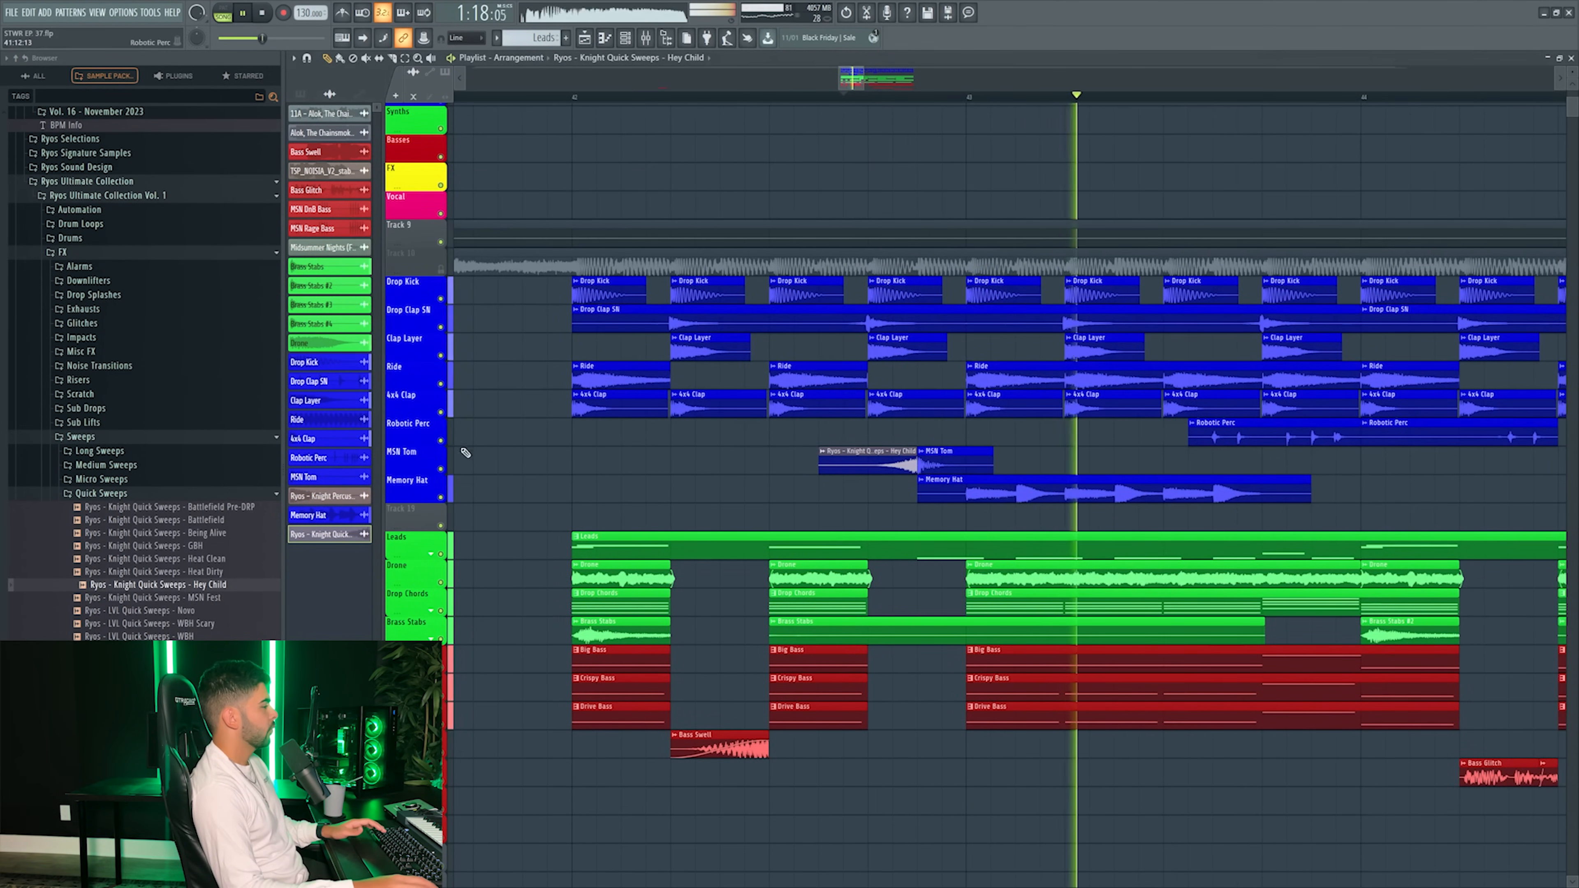
right_click(465, 453)
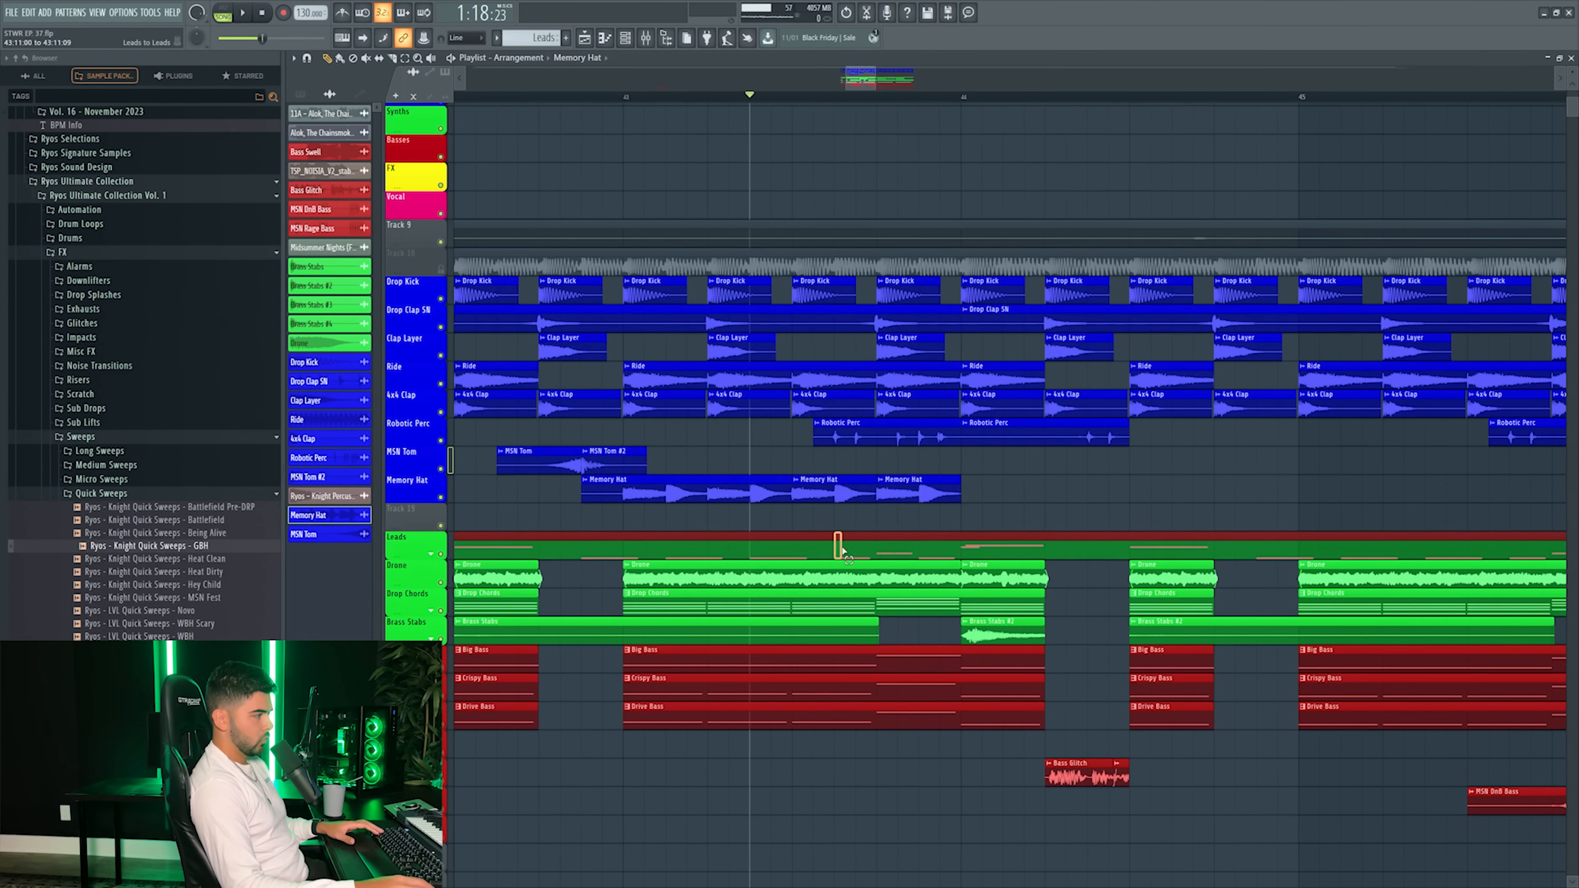
- Layer Ryos - Knight Percussion - Heat 2 below Memory Hat and replay the section while toggling individual tracks on and off
scroll(106, 581, up, 15)
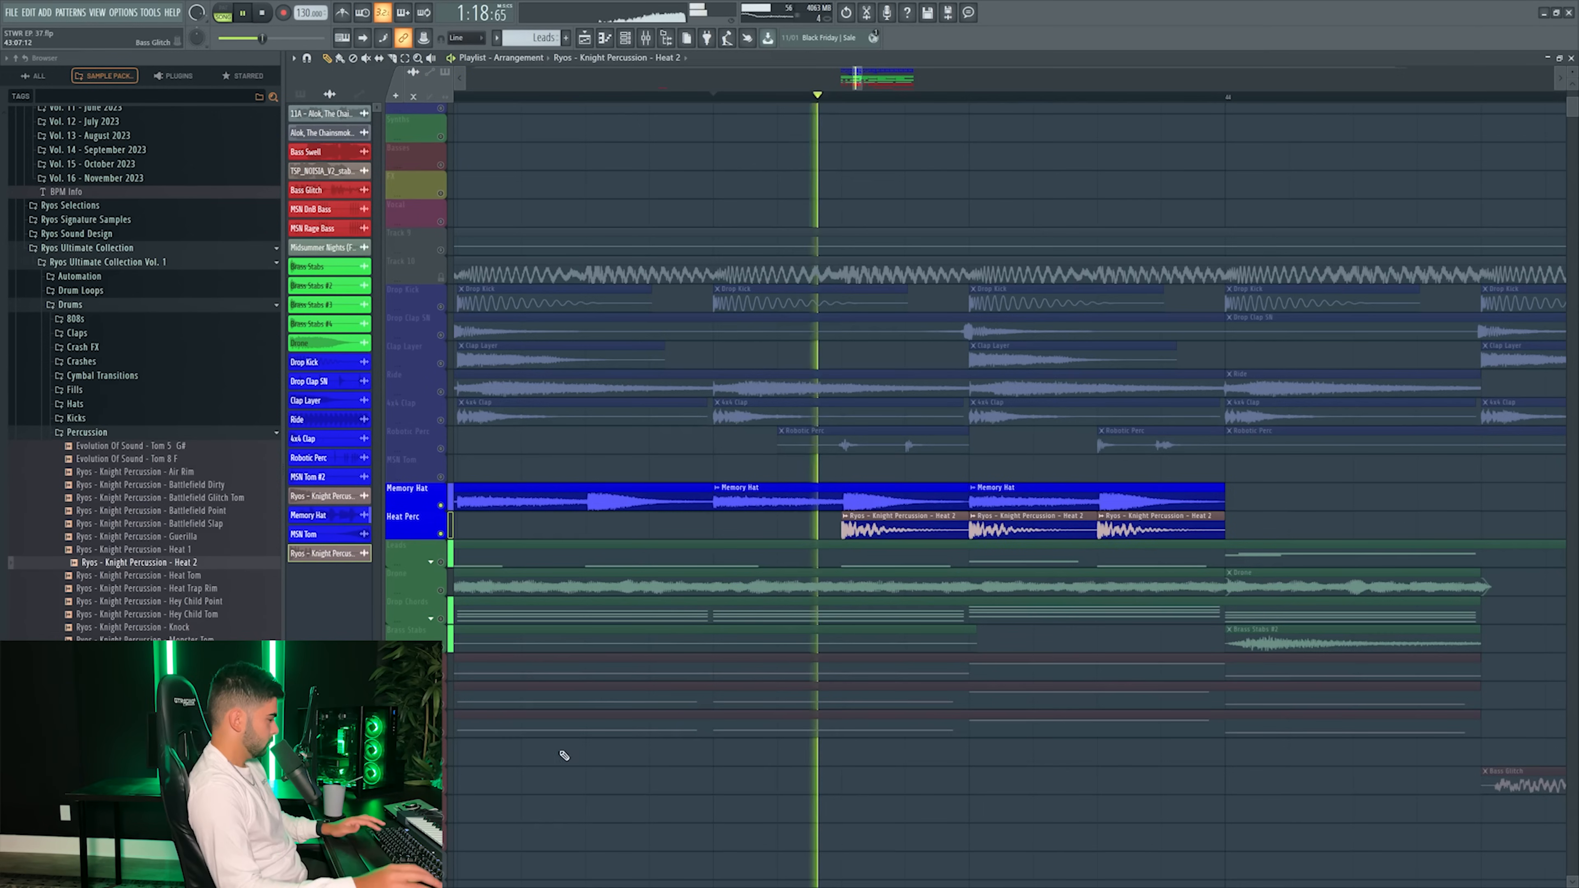
right_click(441, 546)
click(450, 550)
key(space)
click(441, 449)
key(space)
key(space)
click(441, 421)
click(440, 392)
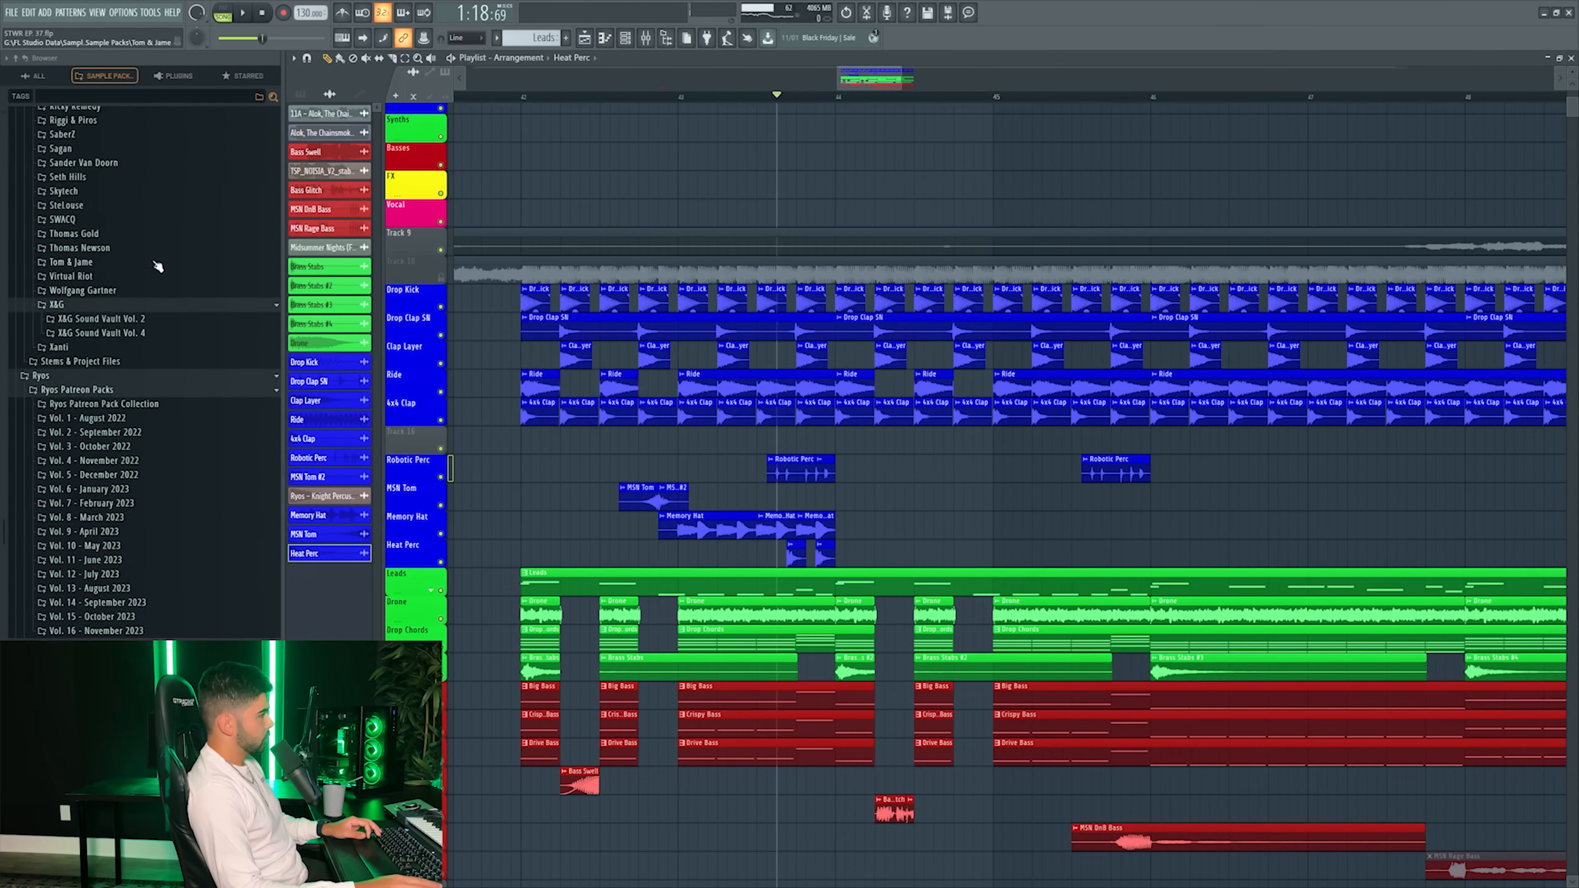
- Search for "clap", place Ryos - June 2023 Patreon Pack - Size Clap Fill above Robotic Perc before bar 44, and assign it a free mixer track
scroll(142, 423, up, 1)
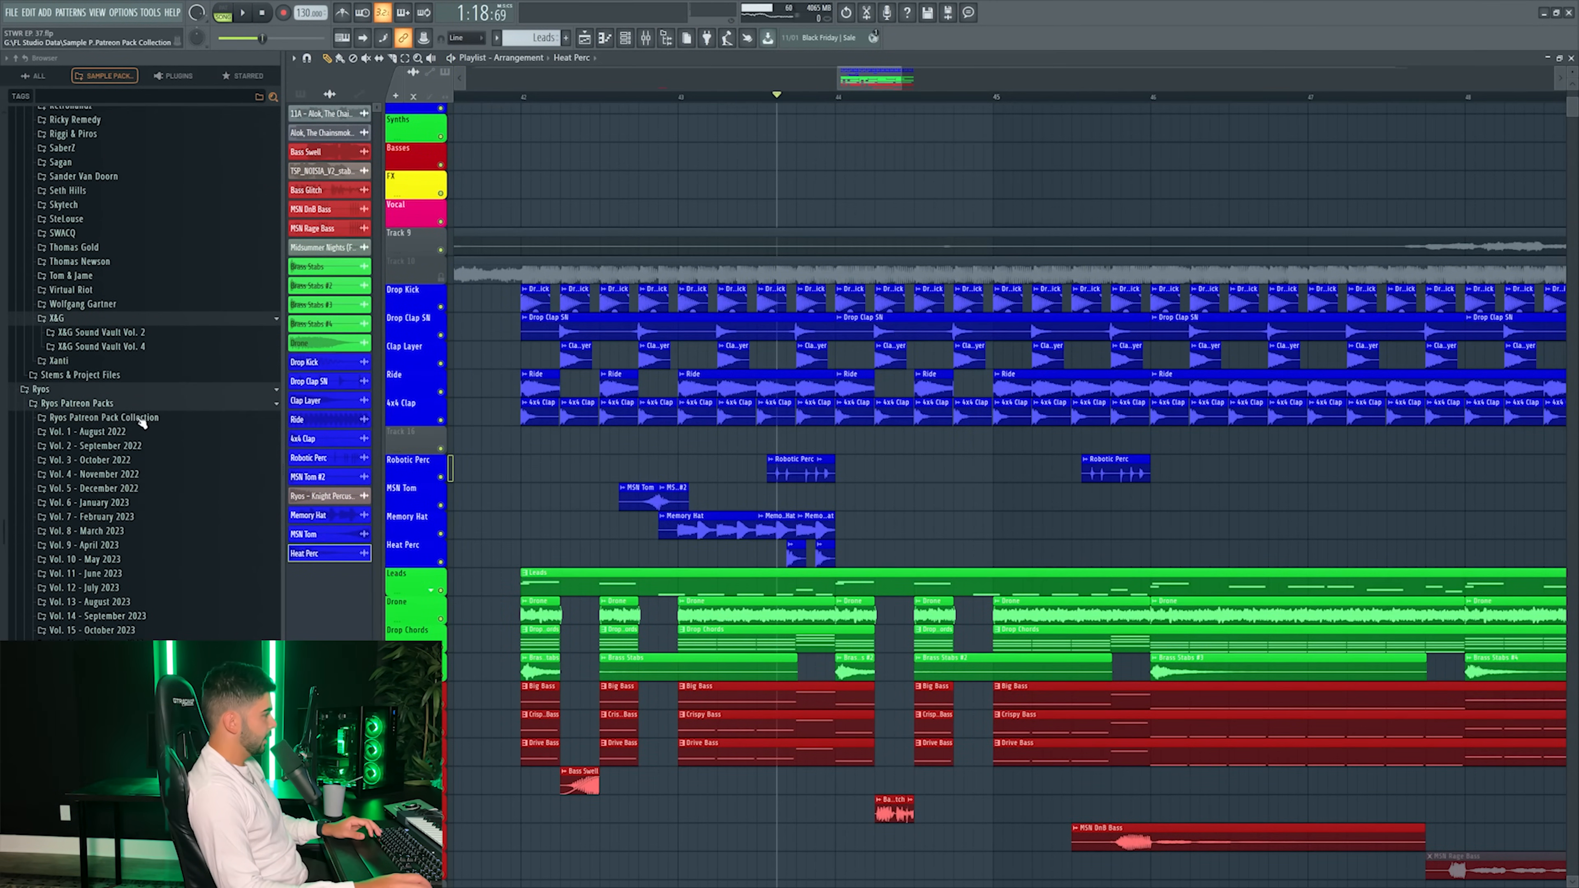
text(clap)
click(156, 334)
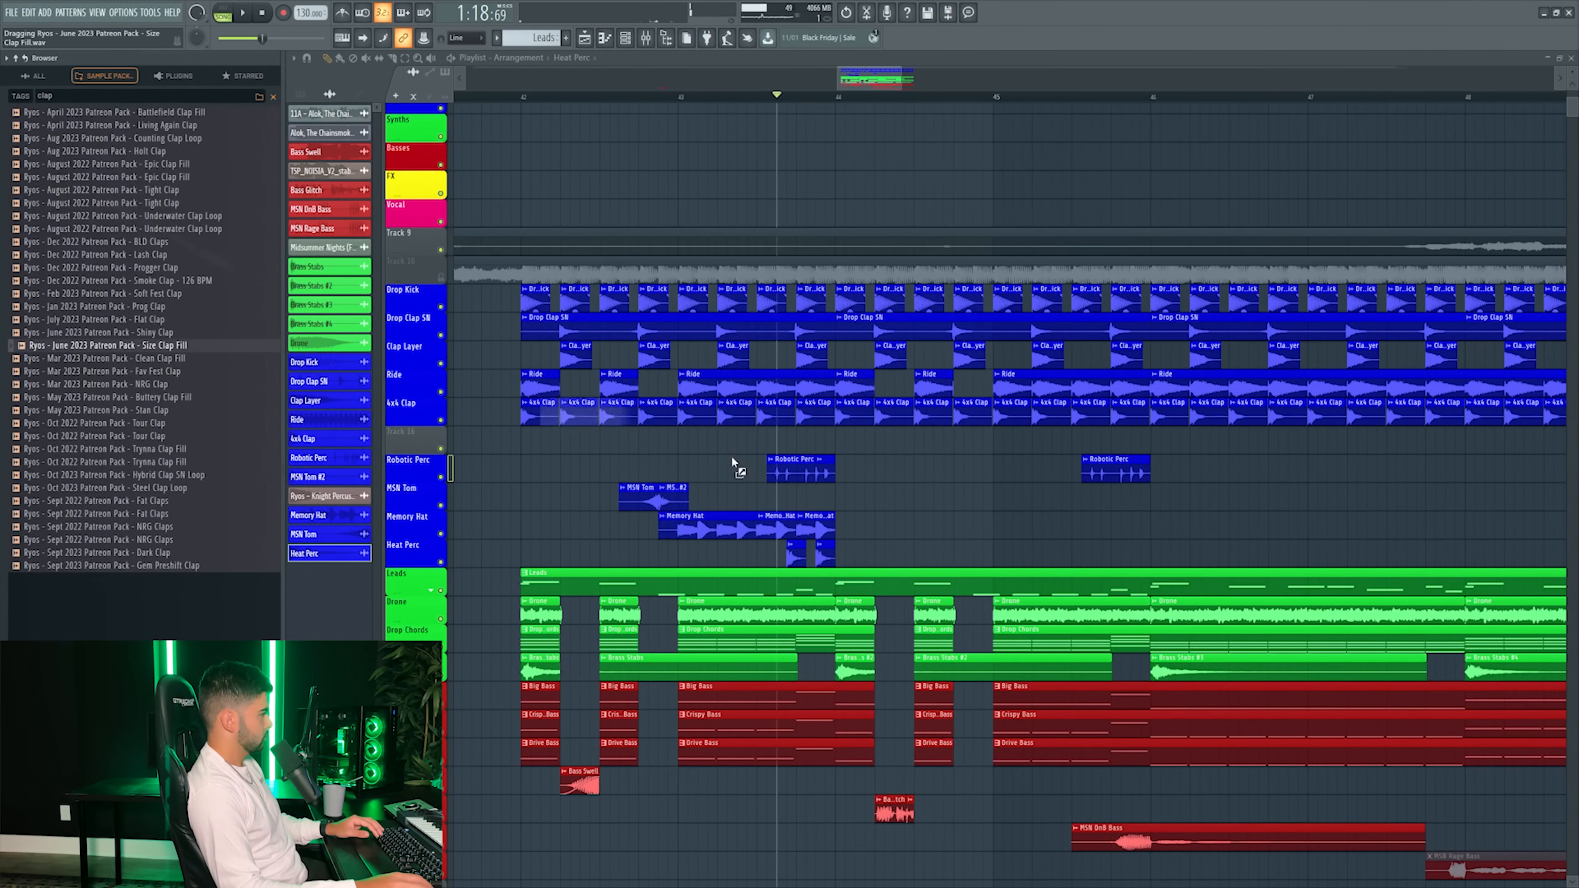
drag(813, 440, 791, 437)
double_click(791, 437)
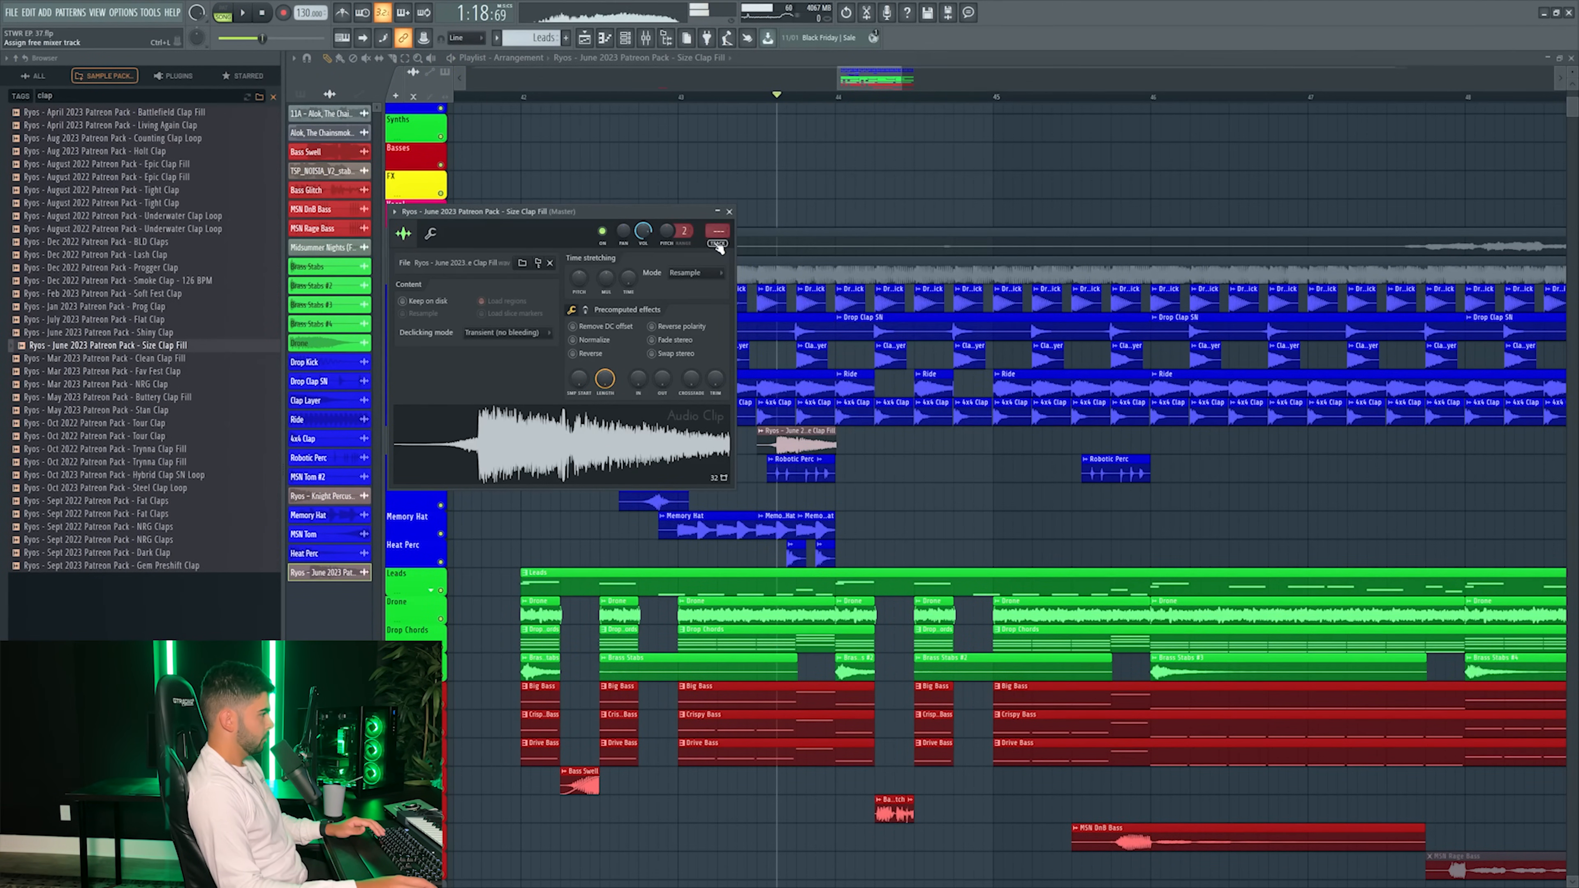
key(ctrl+l)
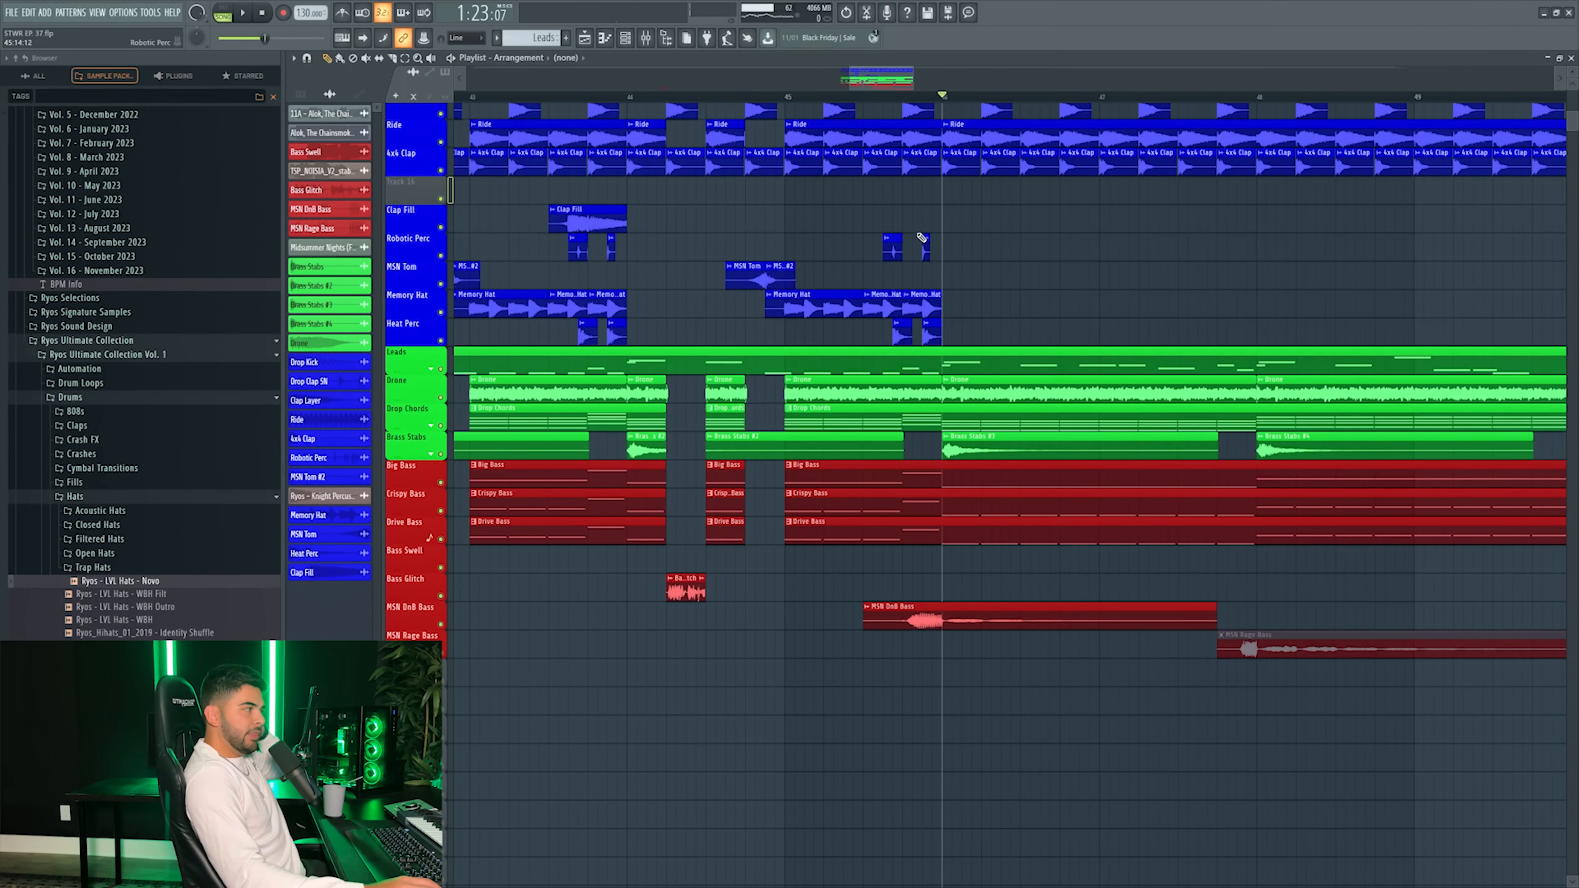
- Review the layered drop arrangement and play through its second half
scroll(944, 102, down, 3)
drag(887, 81, 894, 81)
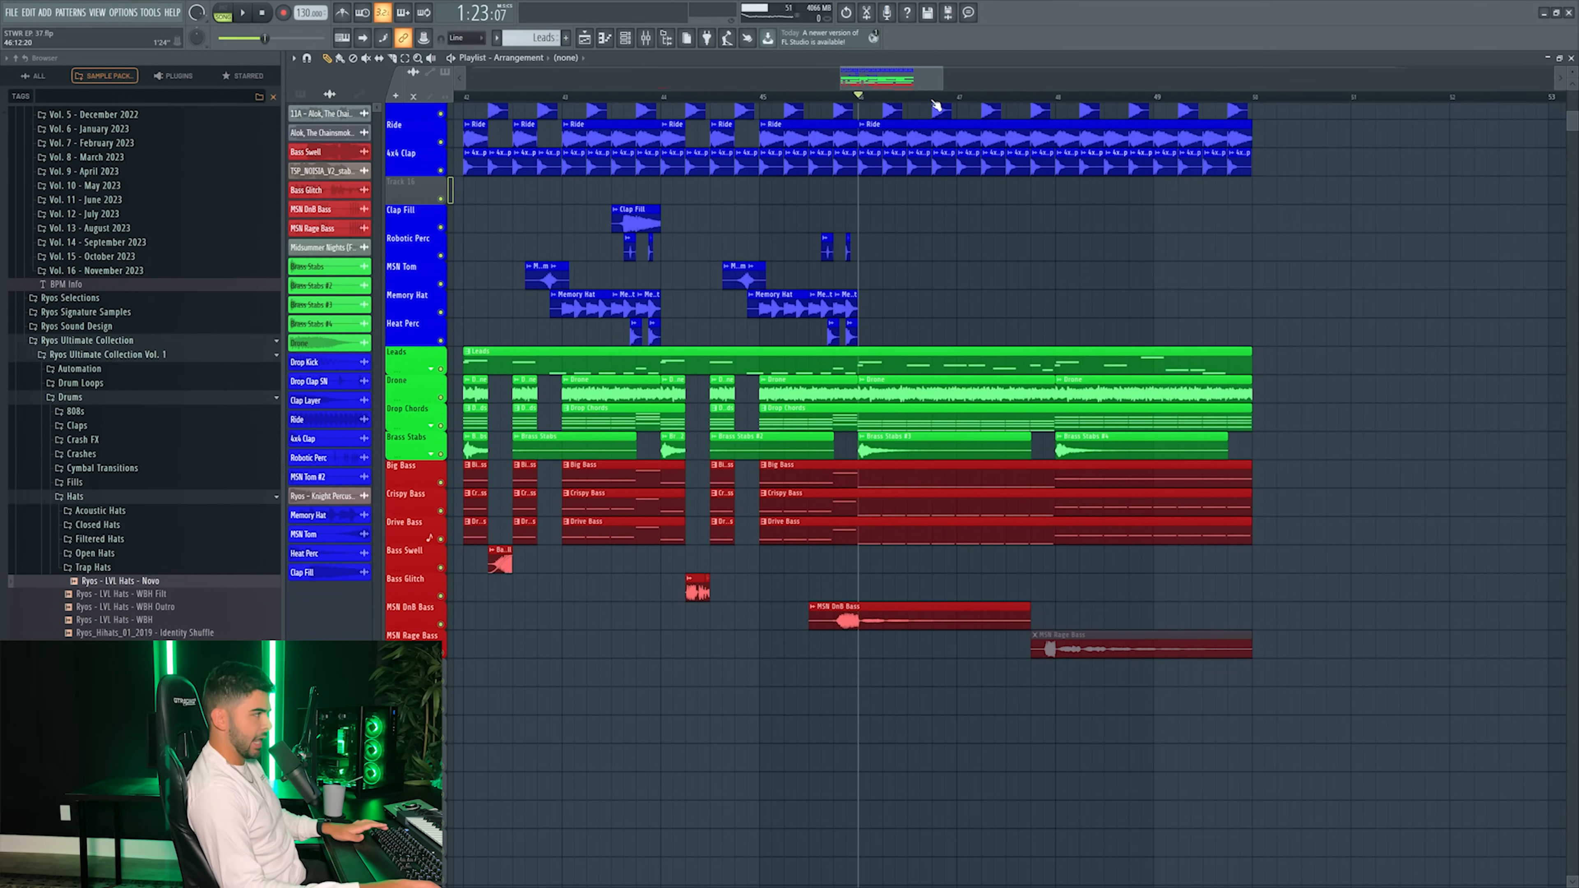
scroll(936, 105, down, 2)
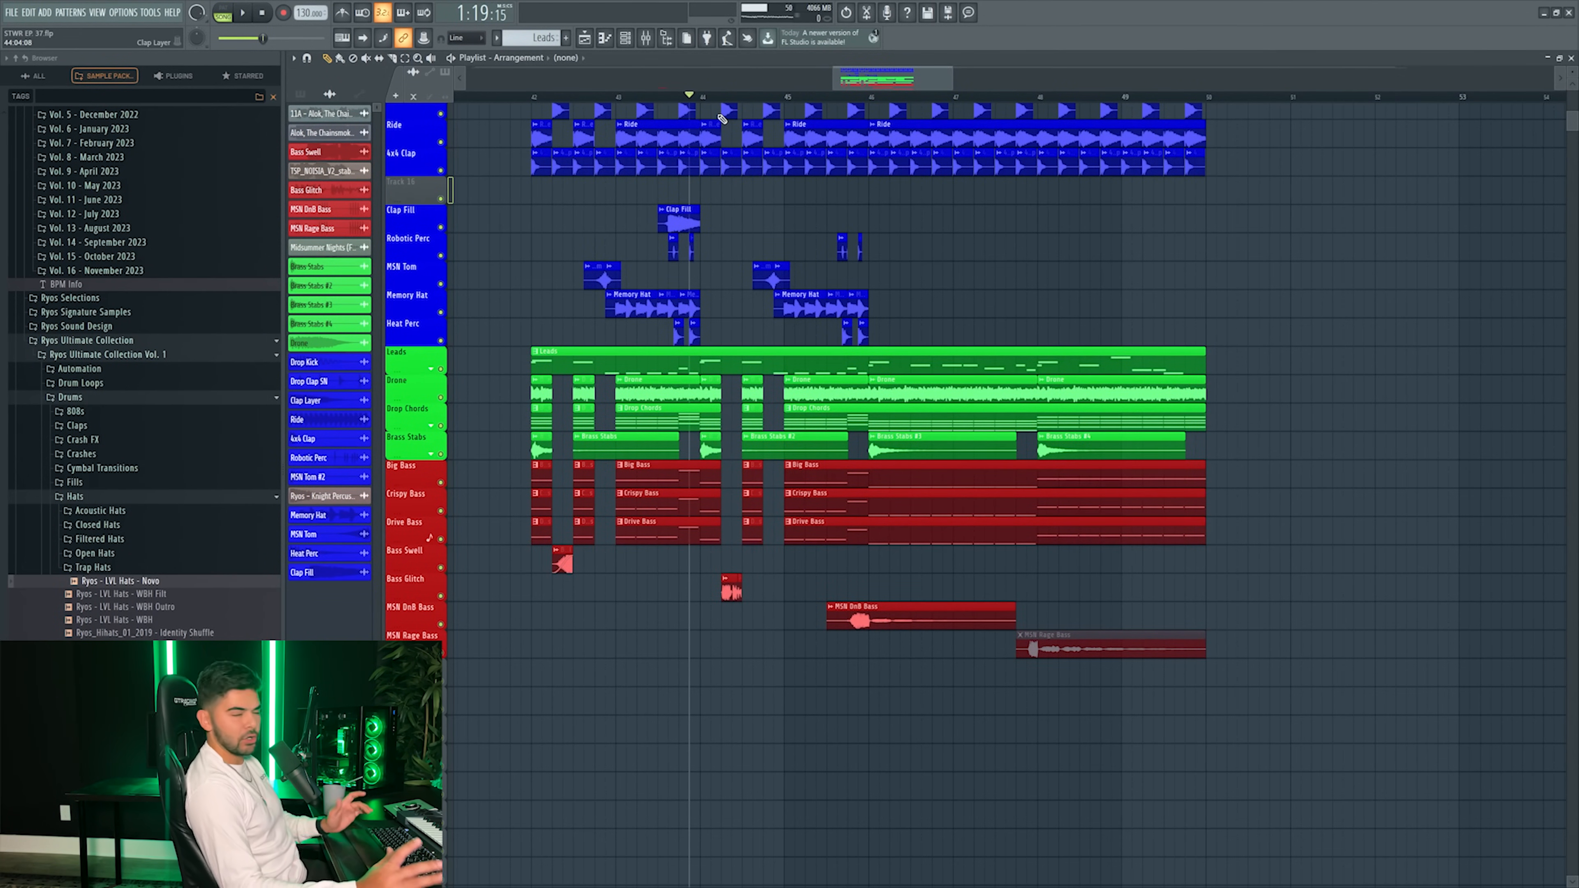
scroll(886, 99, up, 1)
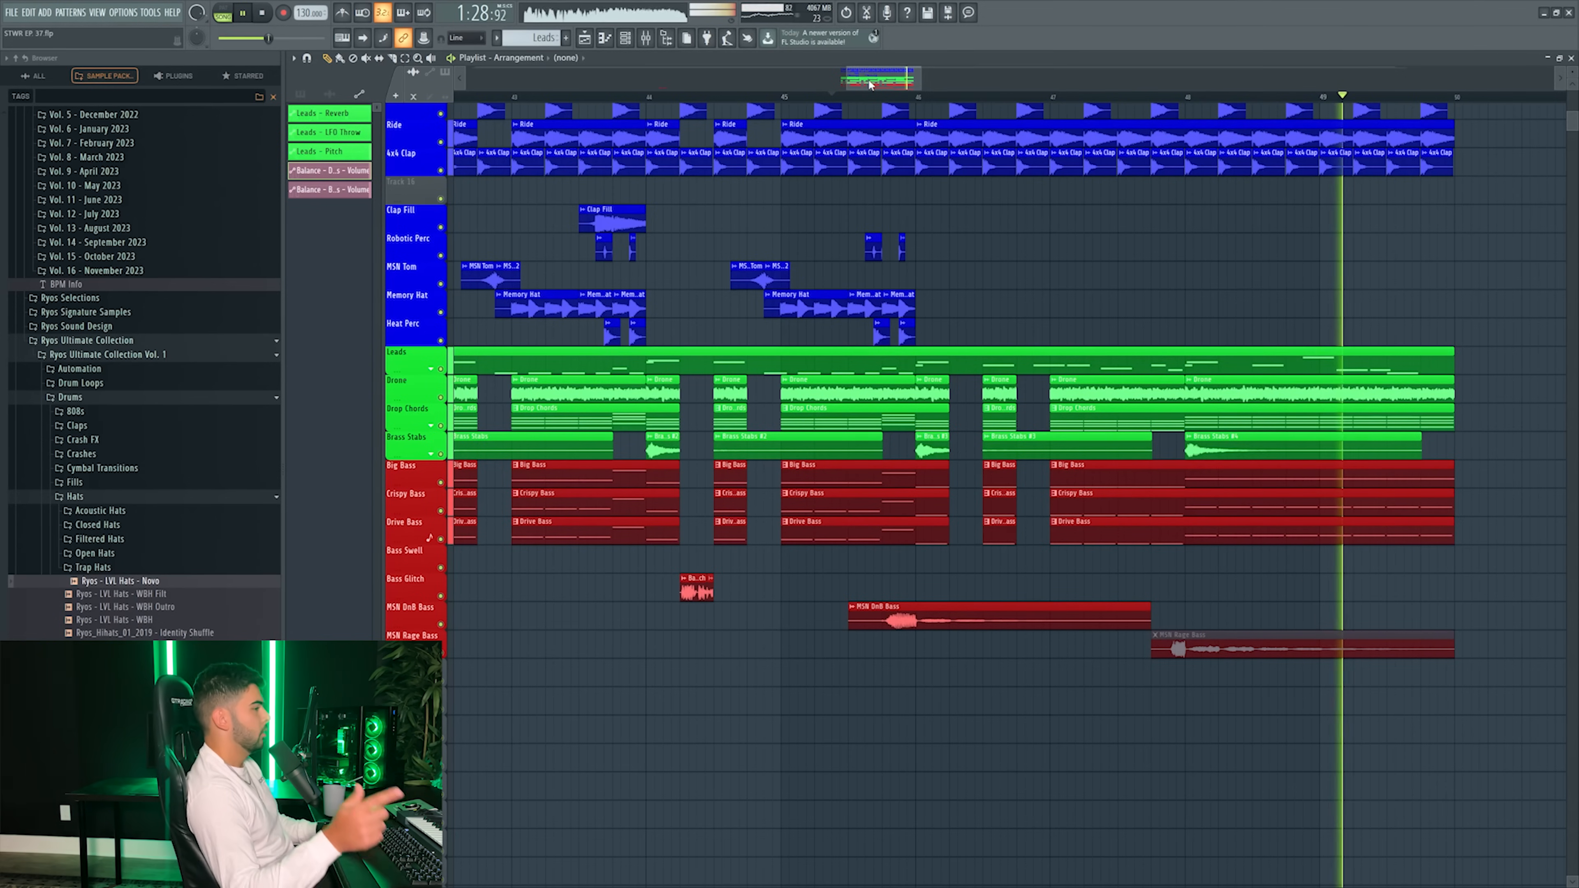
key(space)
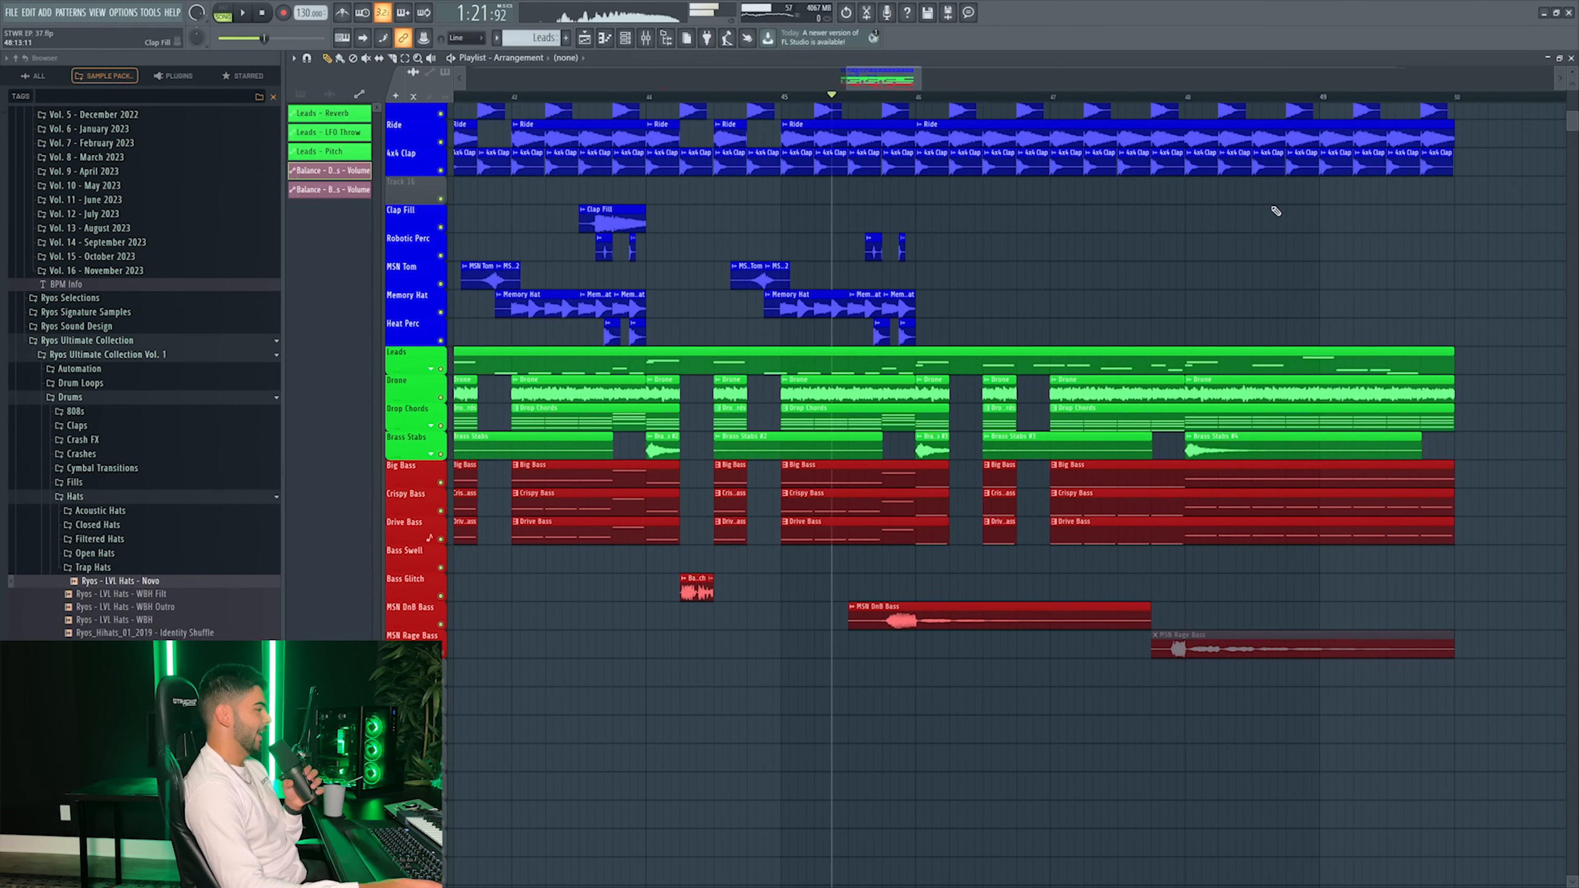
- Select the synth and bass clips across the drop's last three bars from bar 47 and examine that section
scroll(871, 84, down, 3)
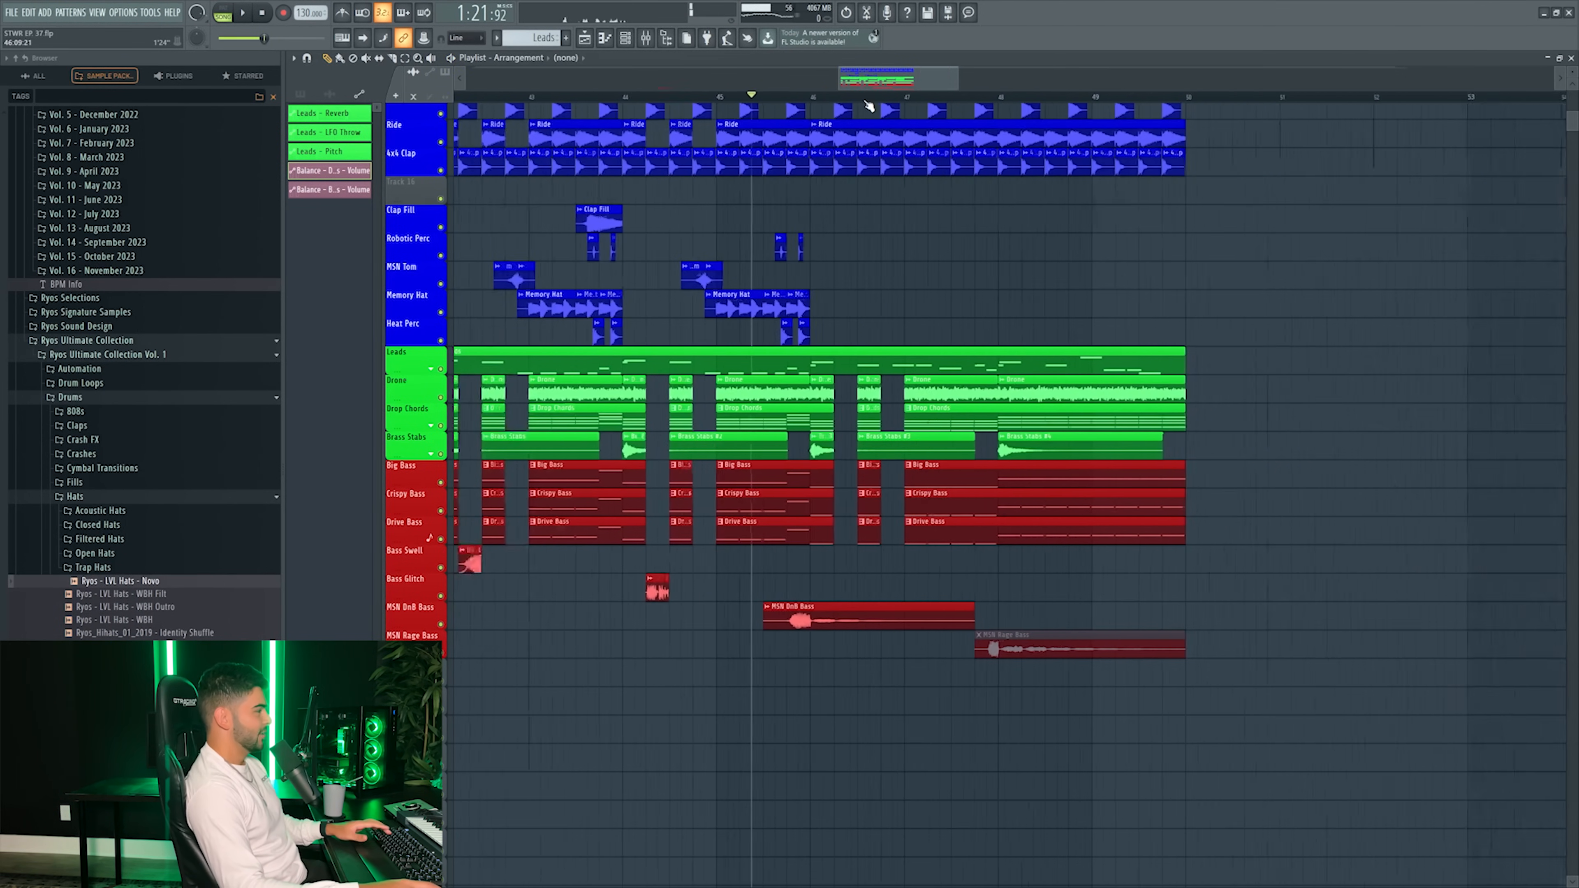
scroll(912, 324, up, 2)
drag(1024, 416, 1062, 593)
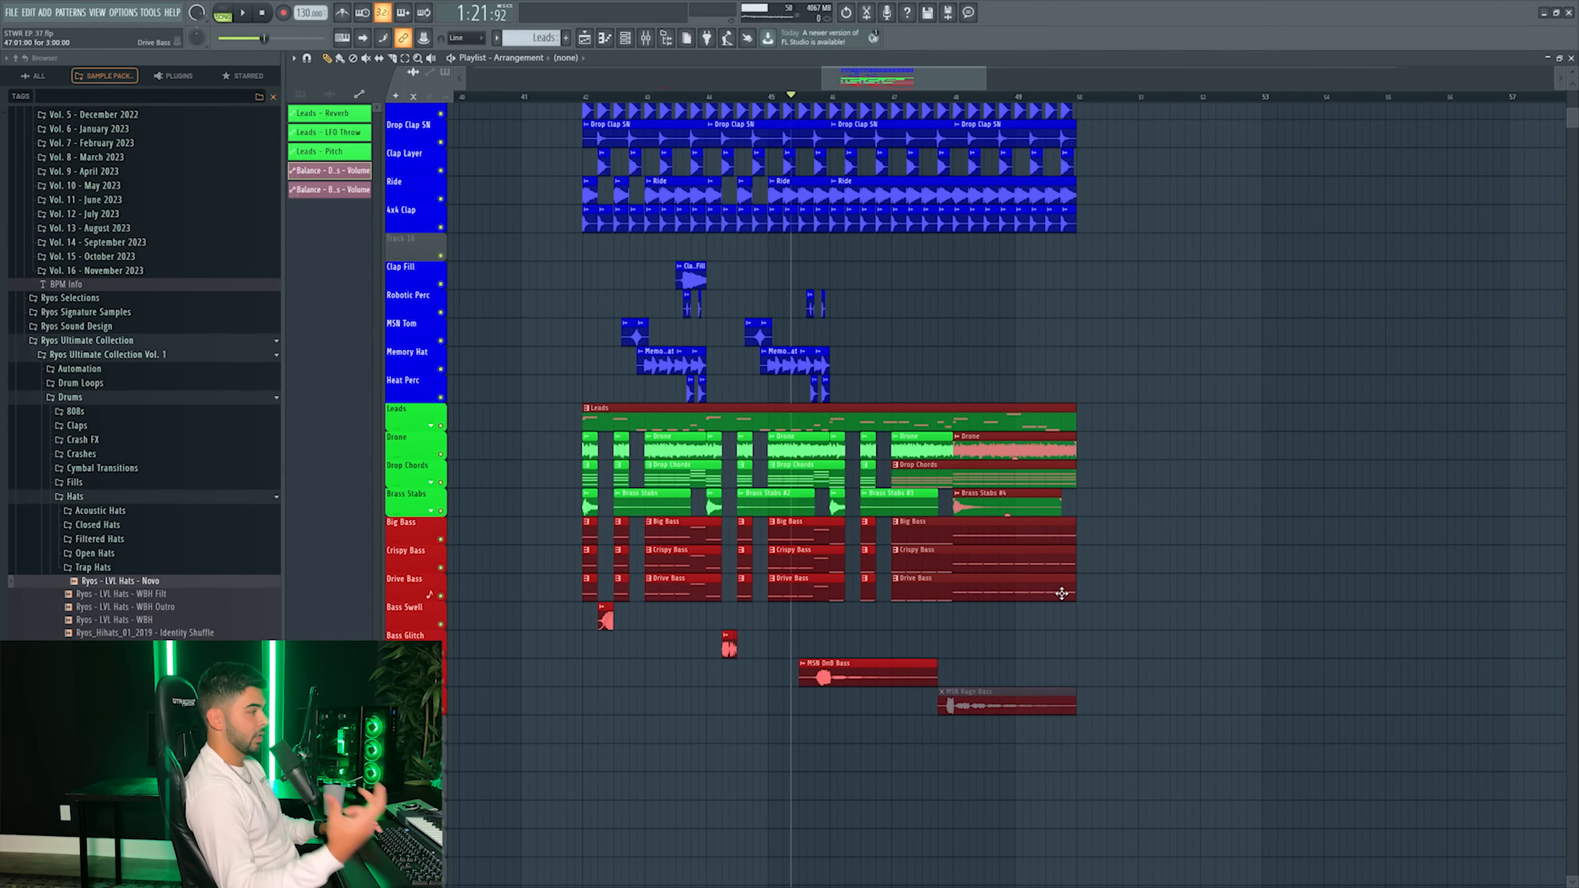
scroll(895, 348, up, 2)
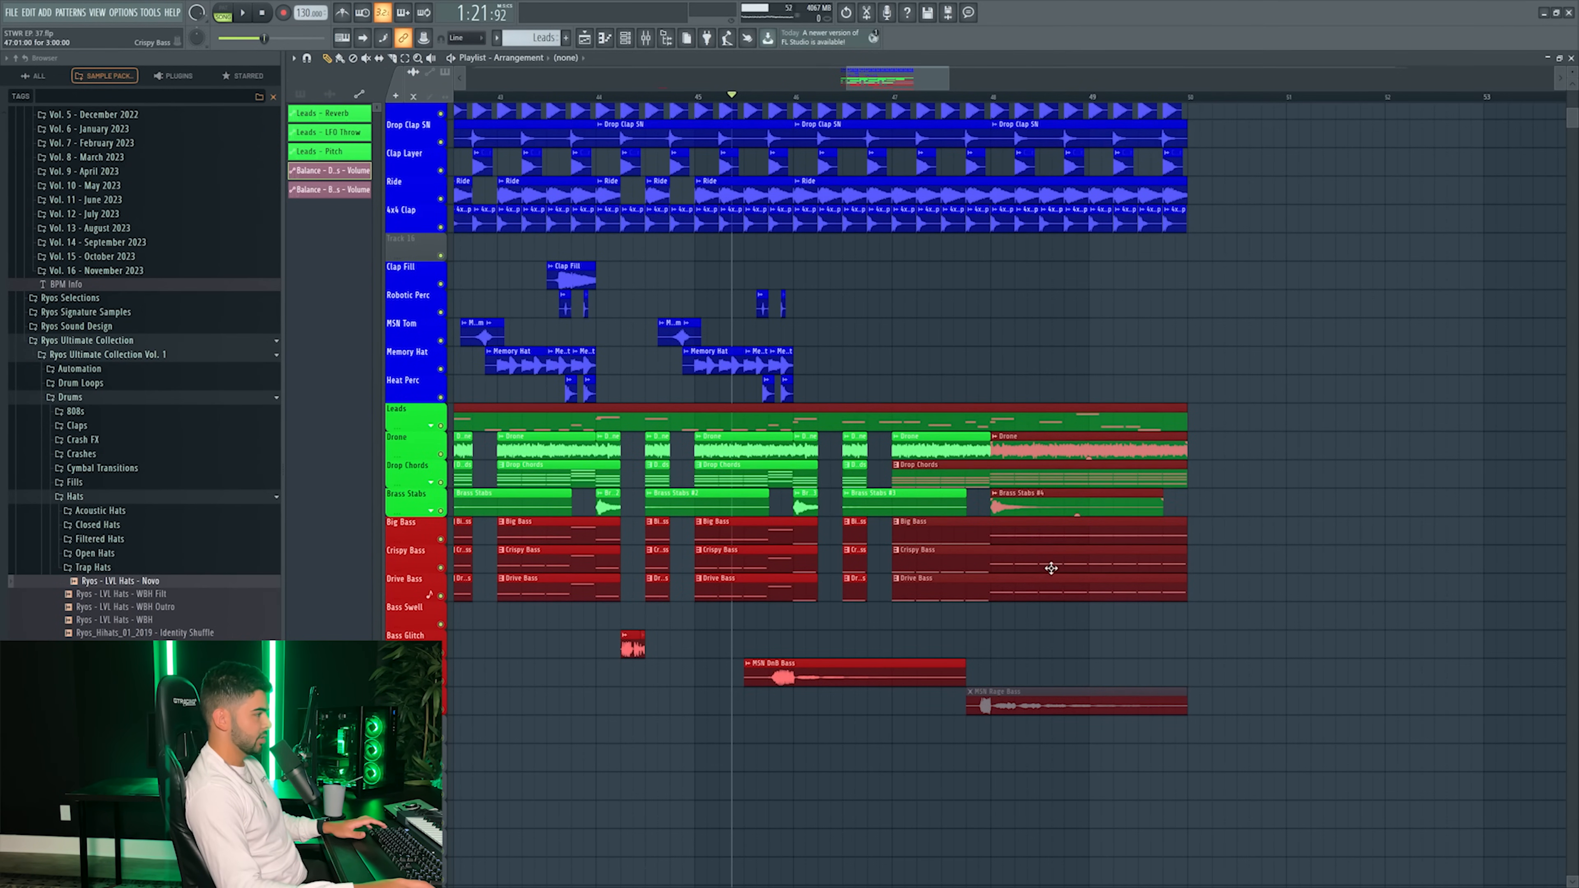
scroll(1031, 539, up, 2)
scroll(1032, 94, left, 1)
scroll(1044, 96, up, 3)
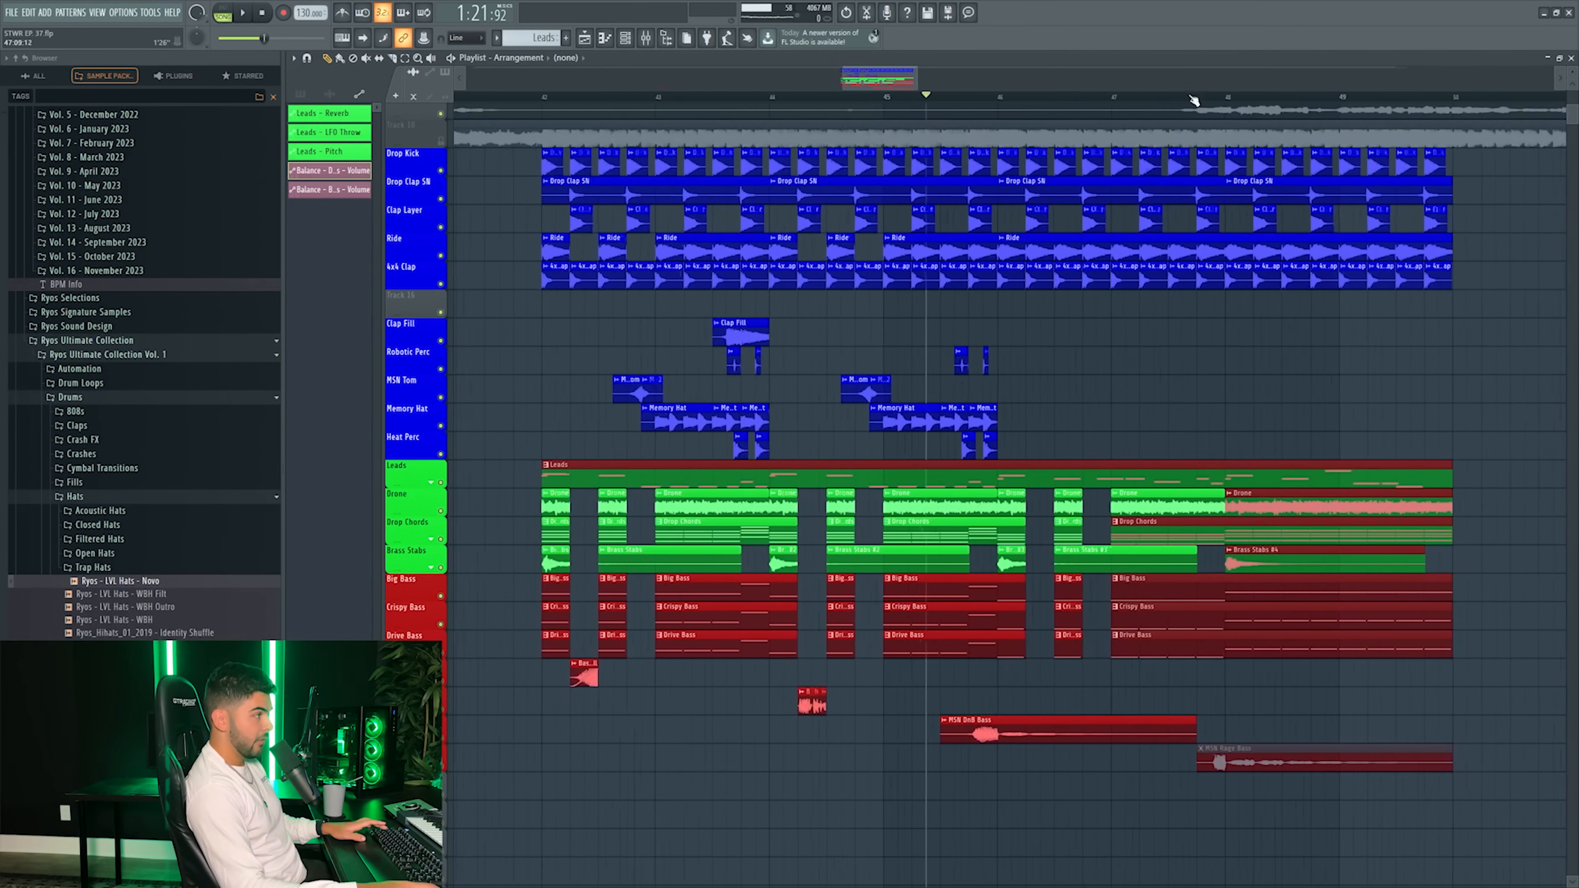
click(901, 88)
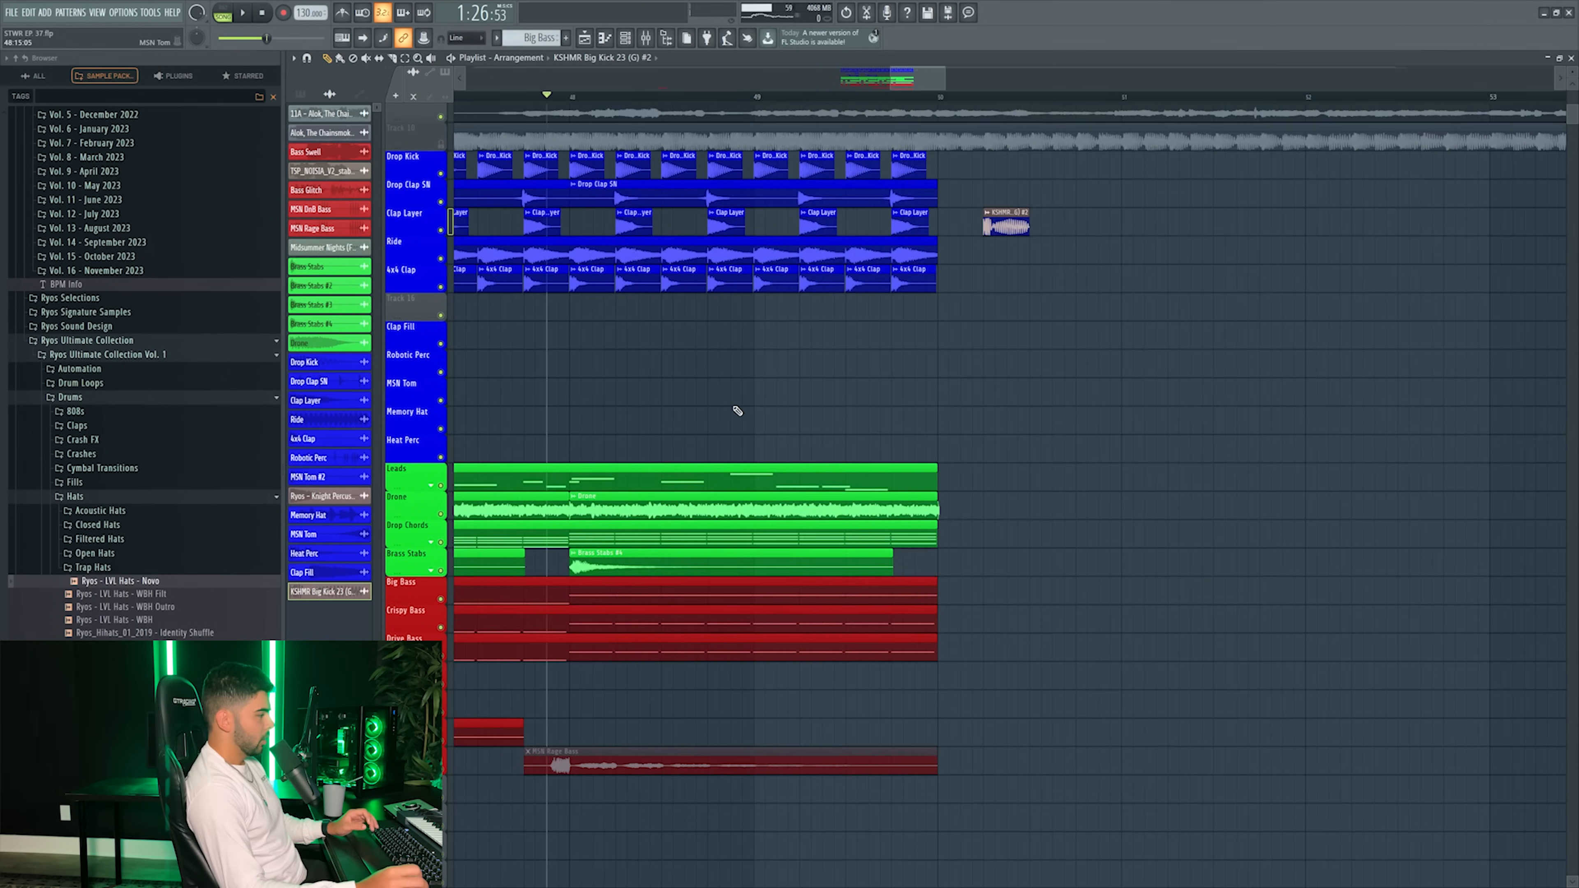
- Build a syncopated Drop Kick pattern in bar 49 by shifting the first shortened clip earlier and adding two more, checking it during playback
scroll(734, 410, up, 1)
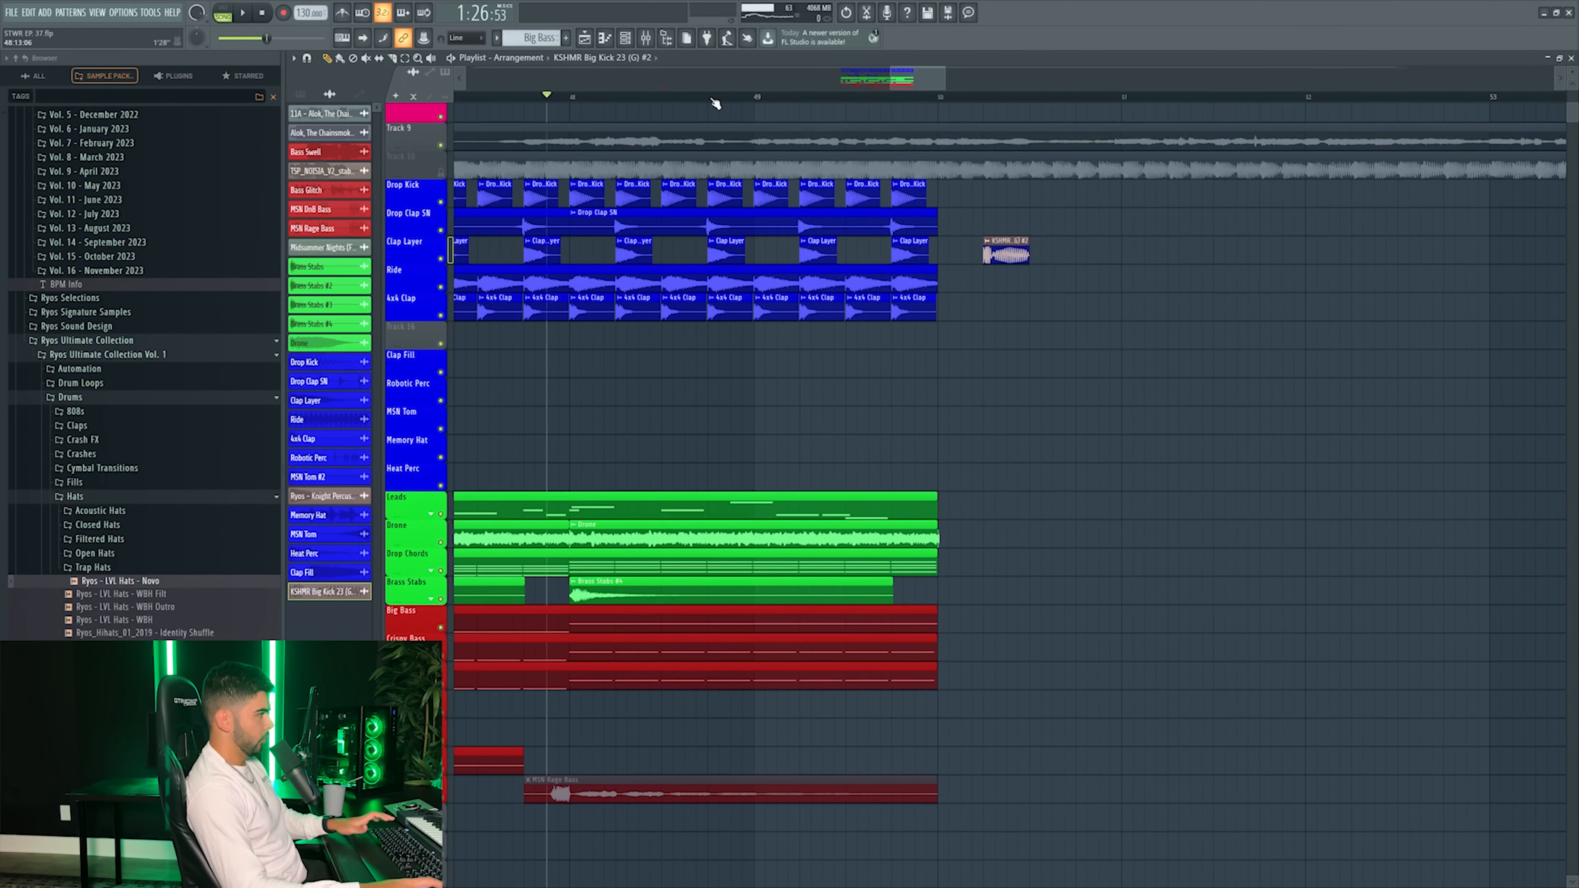
scroll(712, 99, up, 2)
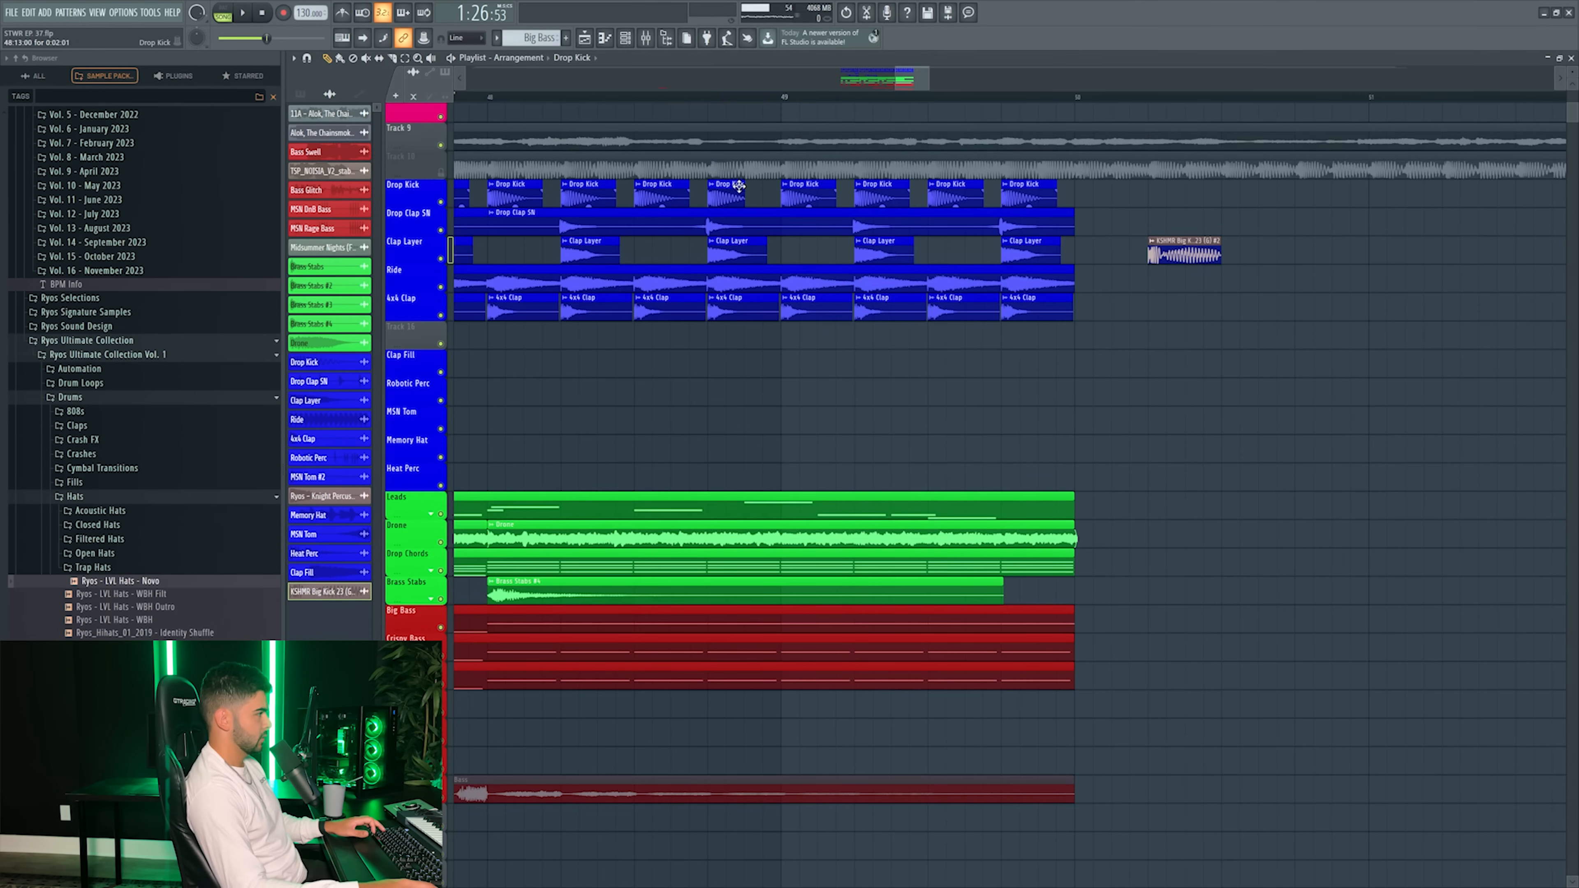
key(space)
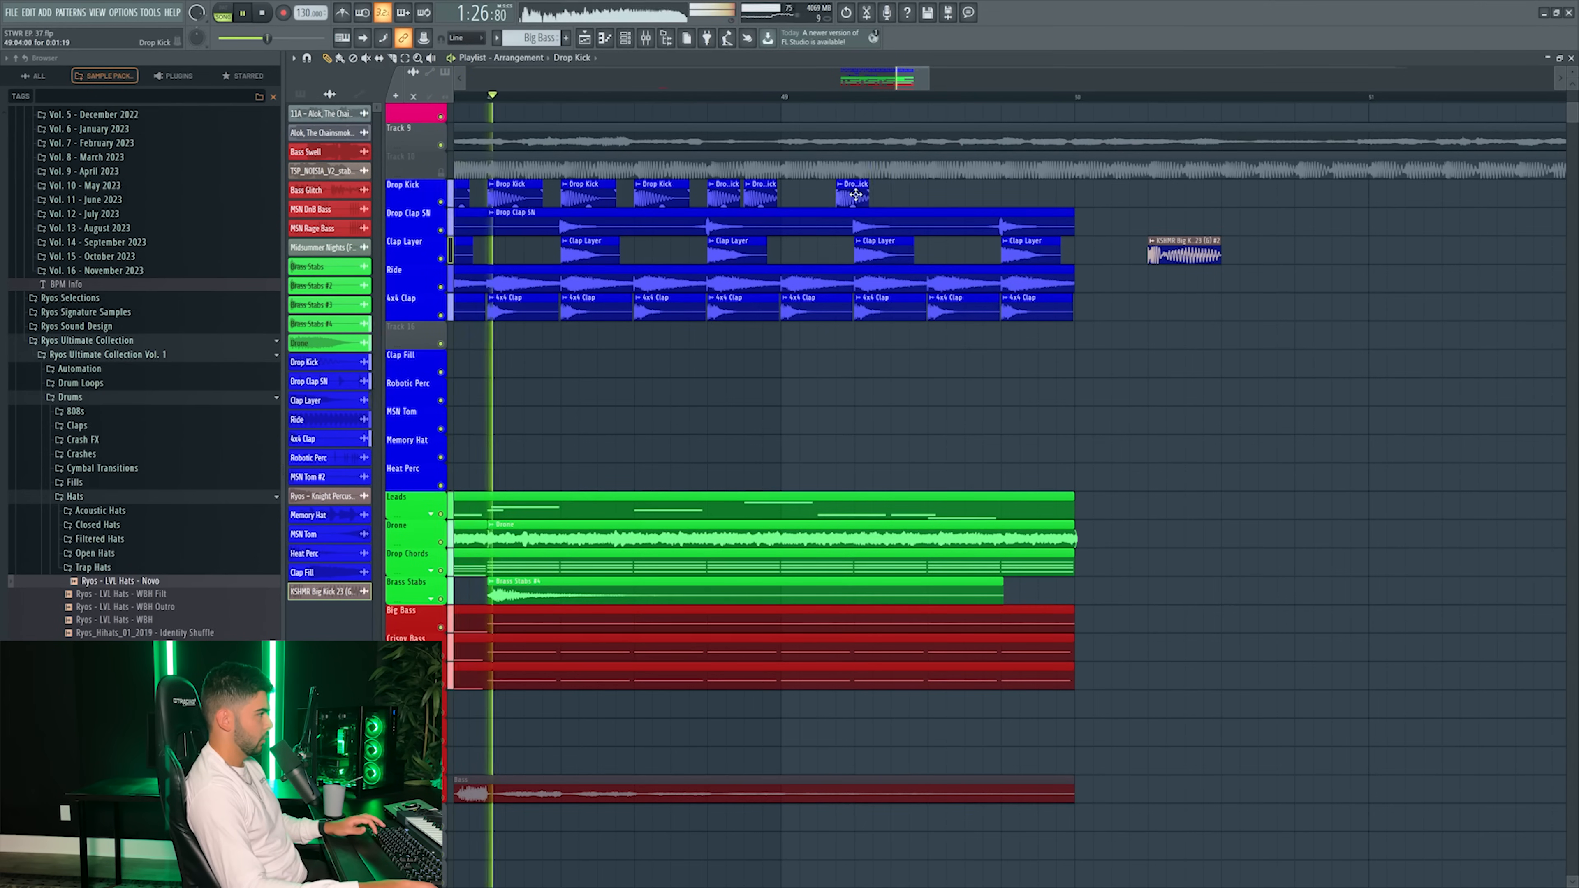
drag(849, 192, 830, 191)
click(901, 193)
click(939, 193)
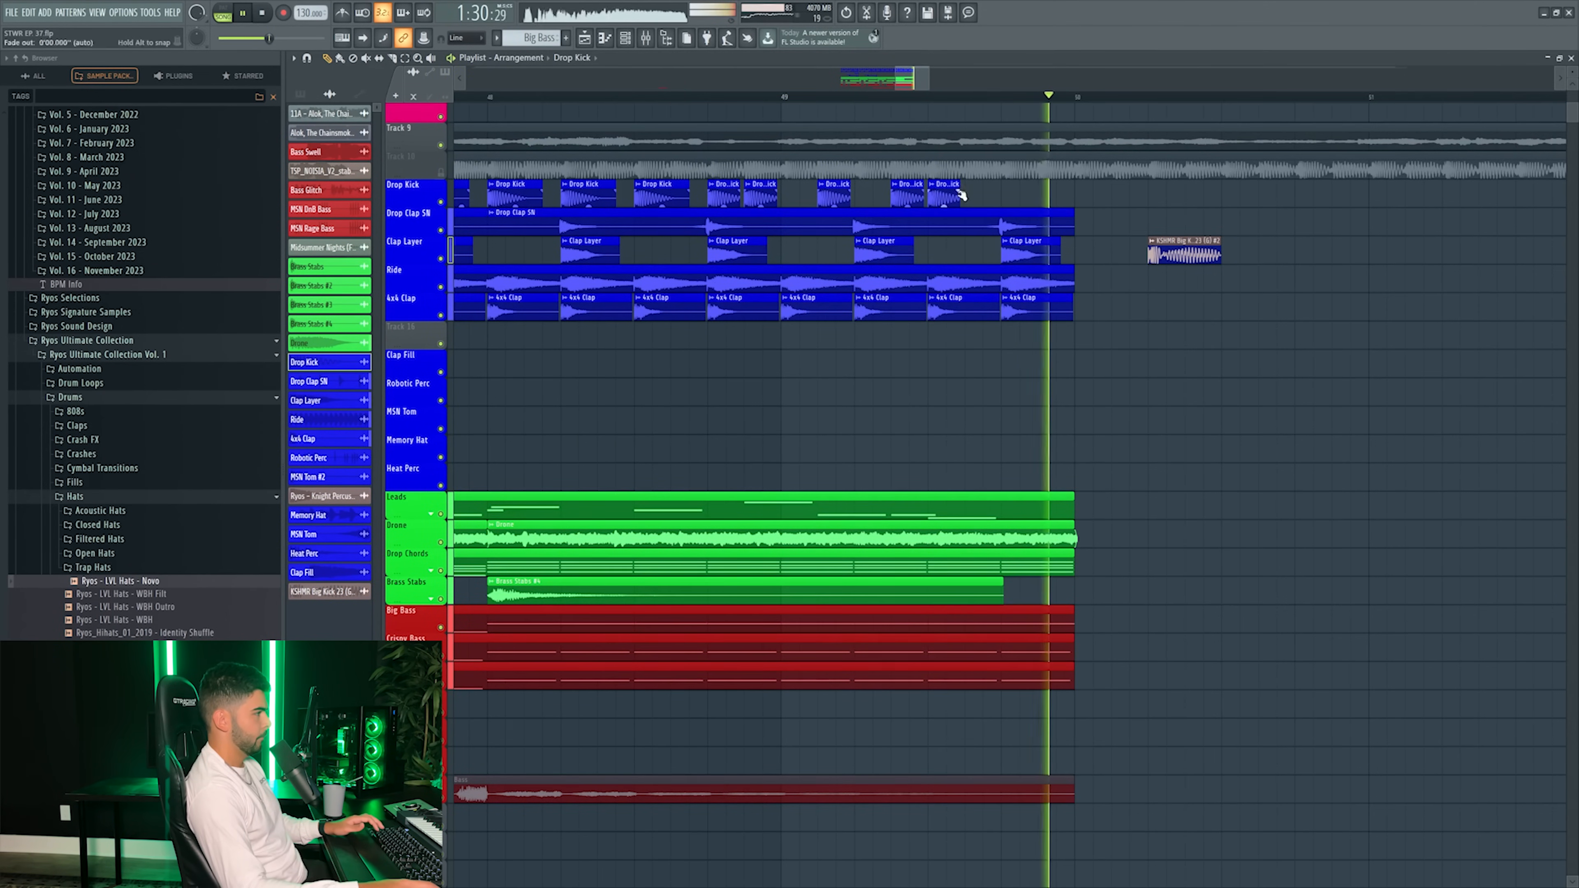
key(space)
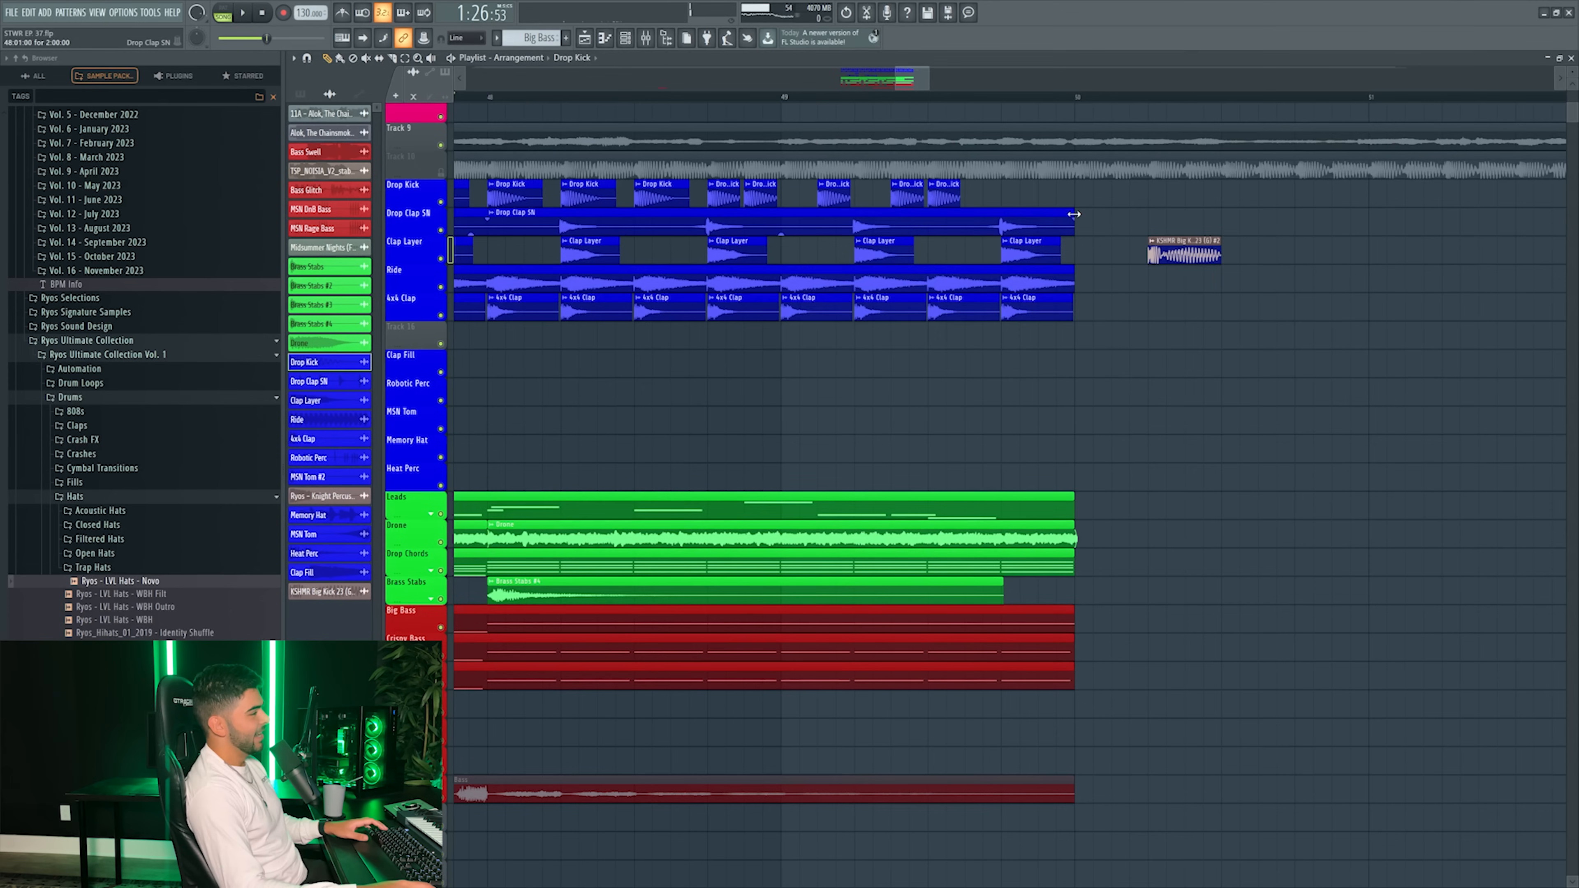
- Trim the end of the final Drop Clap SN clip earlier in bar 49
drag(1074, 214, 968, 224)
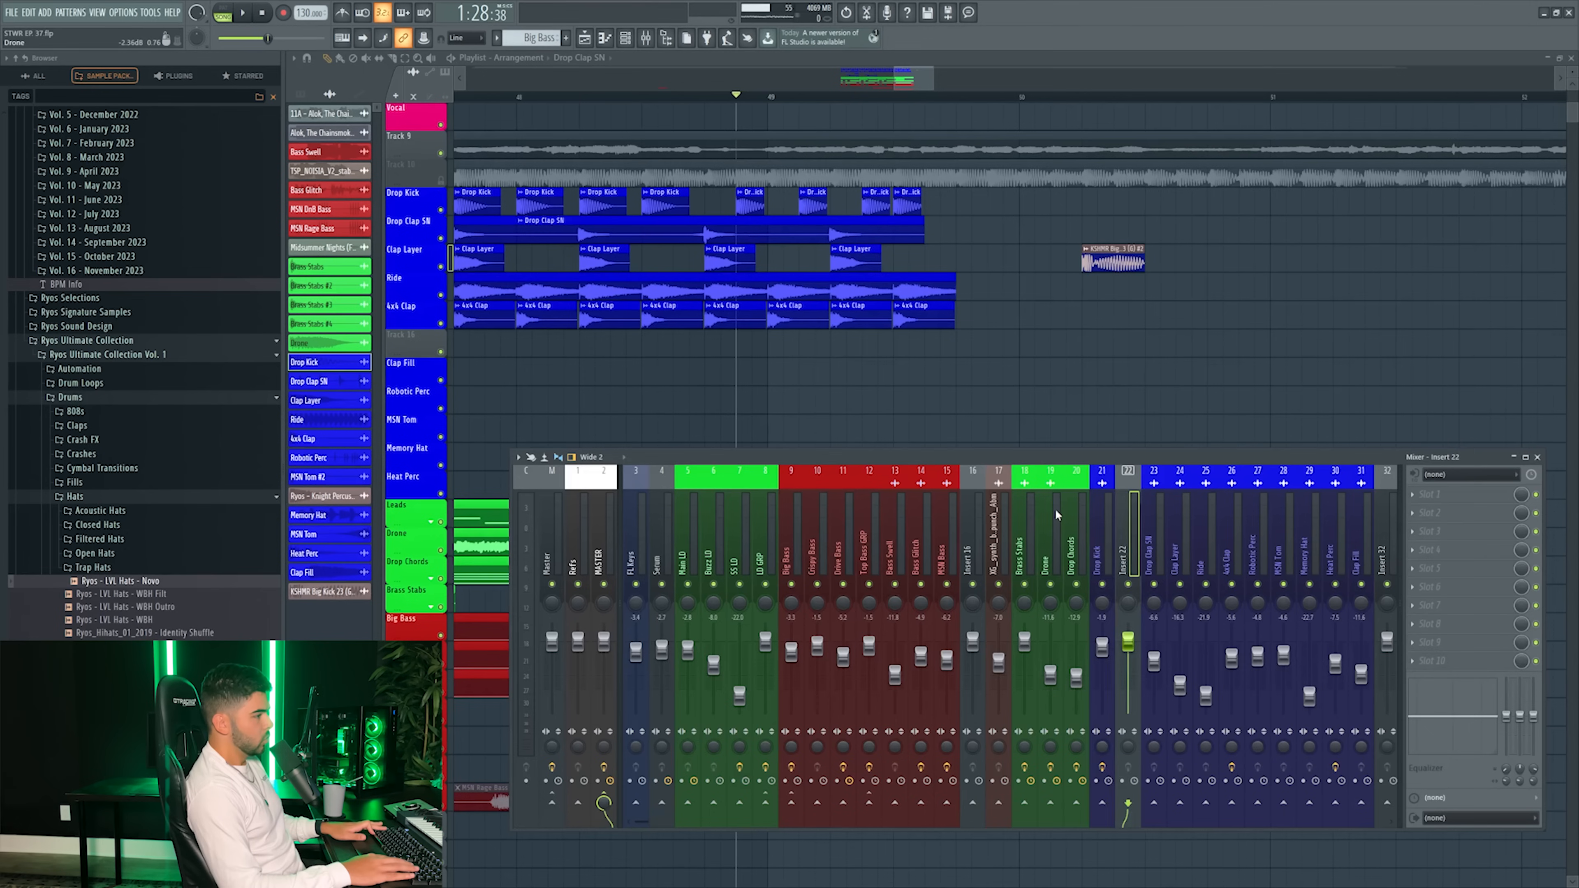
- Move the empty mixer track to insert position 3 and dock it beside MASTER
key(alt+Left)
key(alt+Left)
key(alt+Left)
key(alt+Left)
key(alt+Left)
key(alt+Left)
key(alt+Left)
key(alt+Left)
key(alt+Left)
key(alt+Left)
key(alt+Left)
key(alt+Left)
key(alt+Left)
key(alt+Left)
key(alt+Left)
key(alt+Left)
key(alt+Left)
key(alt+Left)
key(alt+Left)
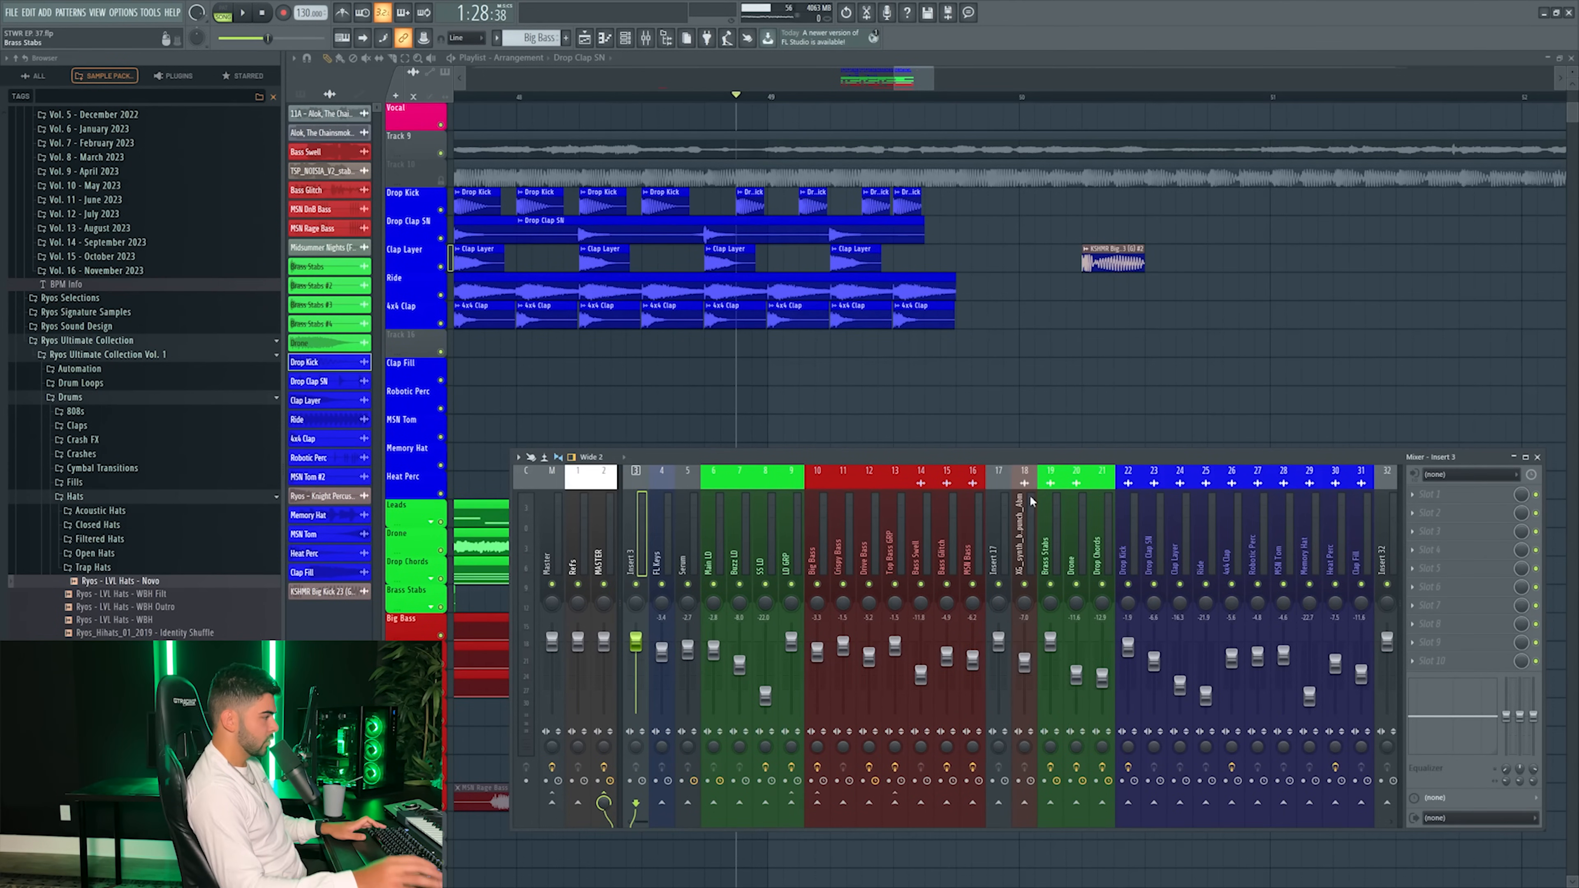
right_click(633, 560)
mouse_move(720, 774)
click(791, 774)
- Load FabFilter Pro-C 2 on the docked track and open the routing options for sending Drone and Drop Chords to SC BUS
click(1424, 496)
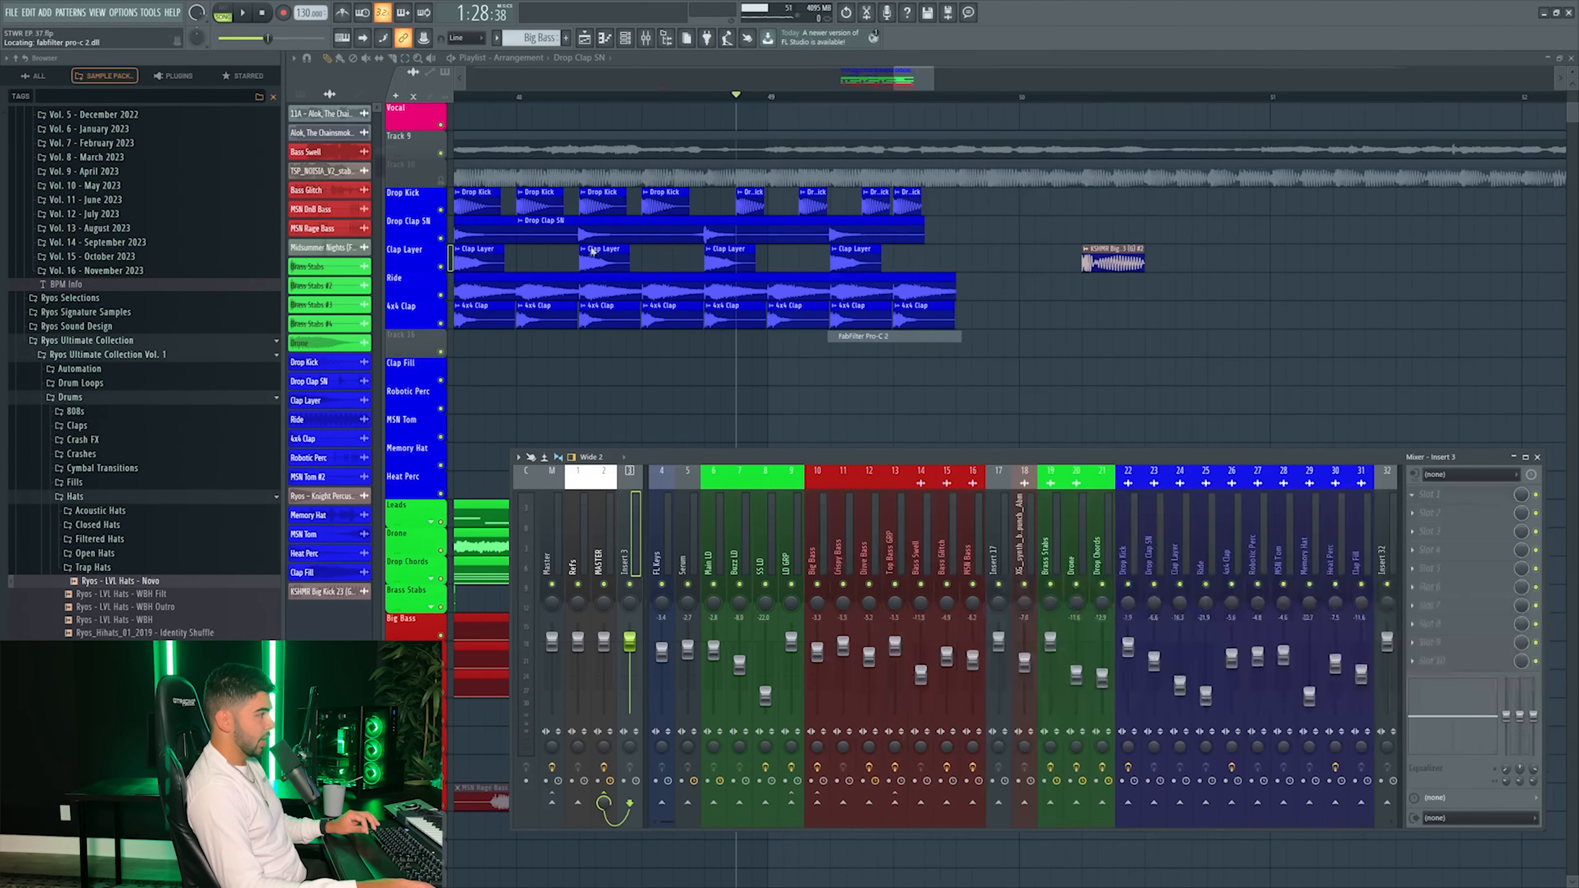
click(897, 334)
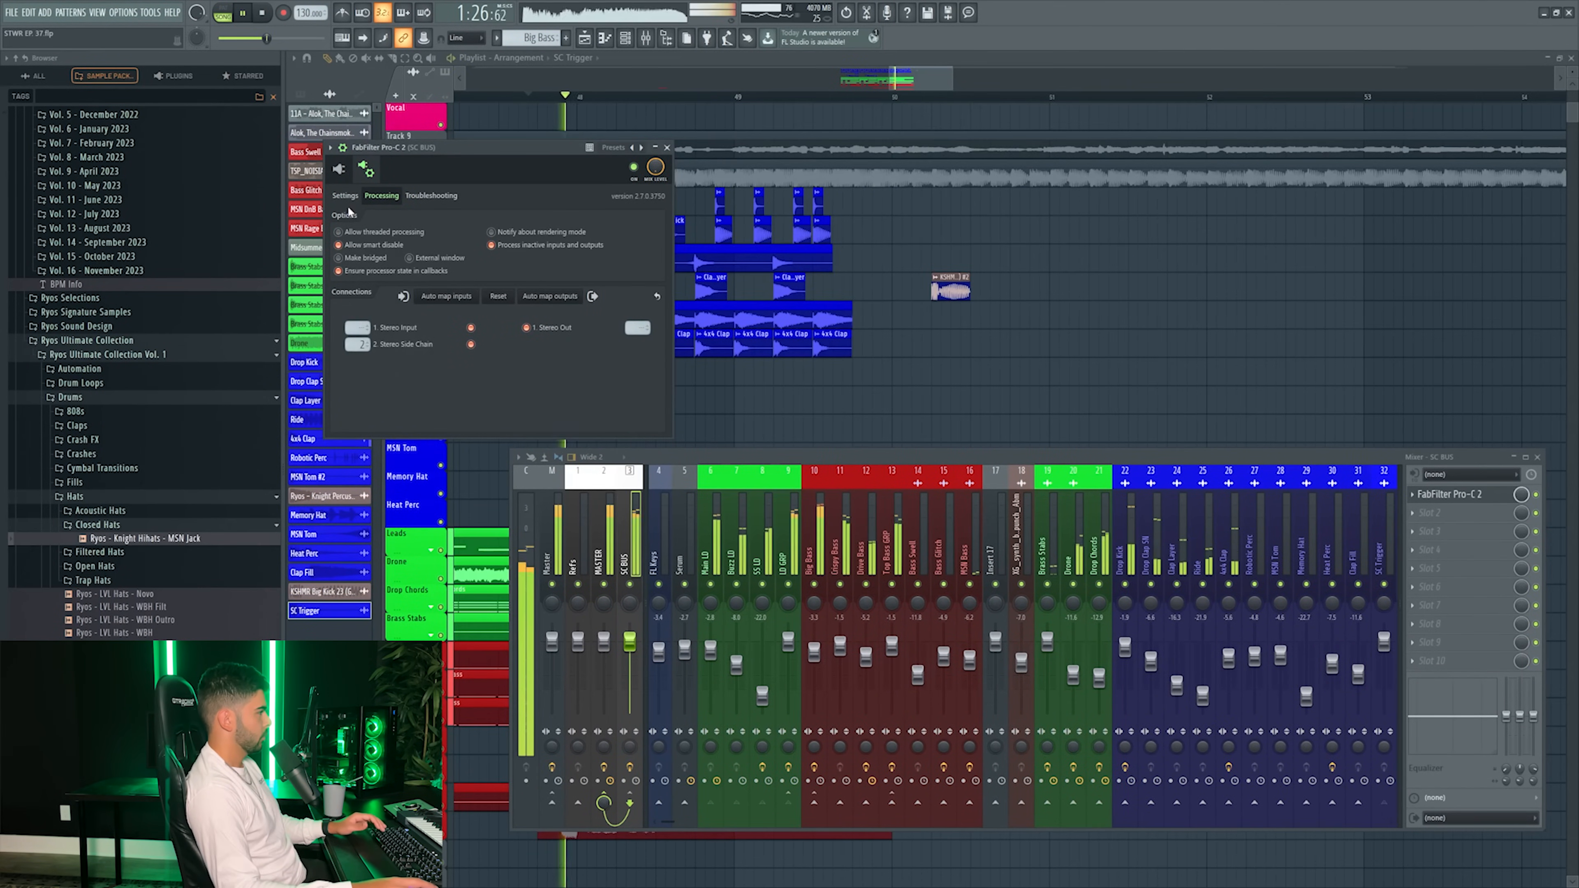
click(339, 169)
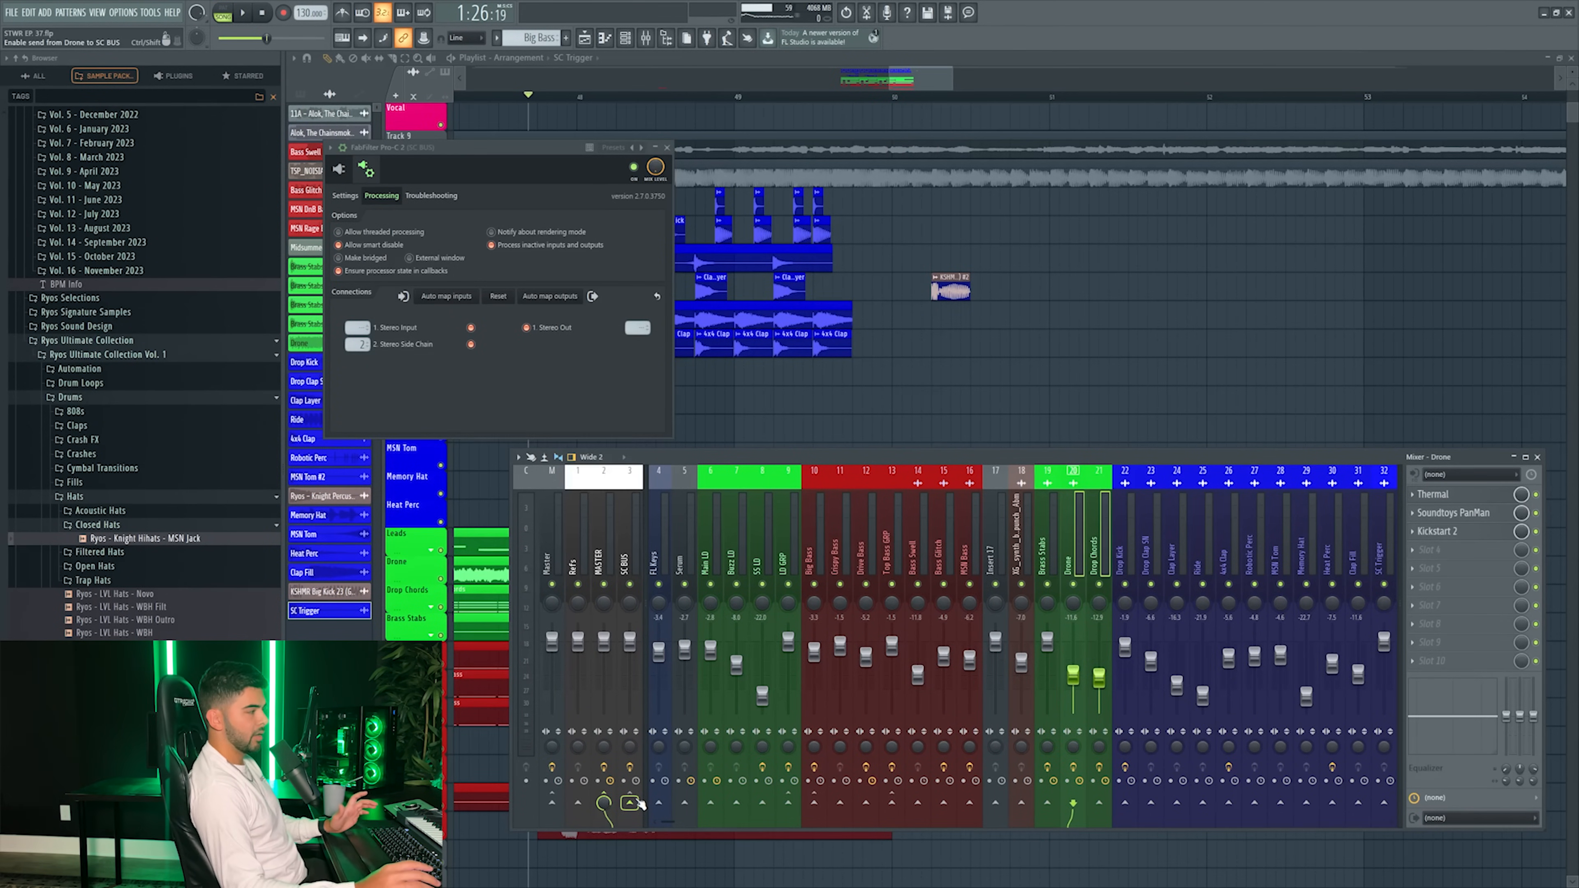
right_click(640, 804)
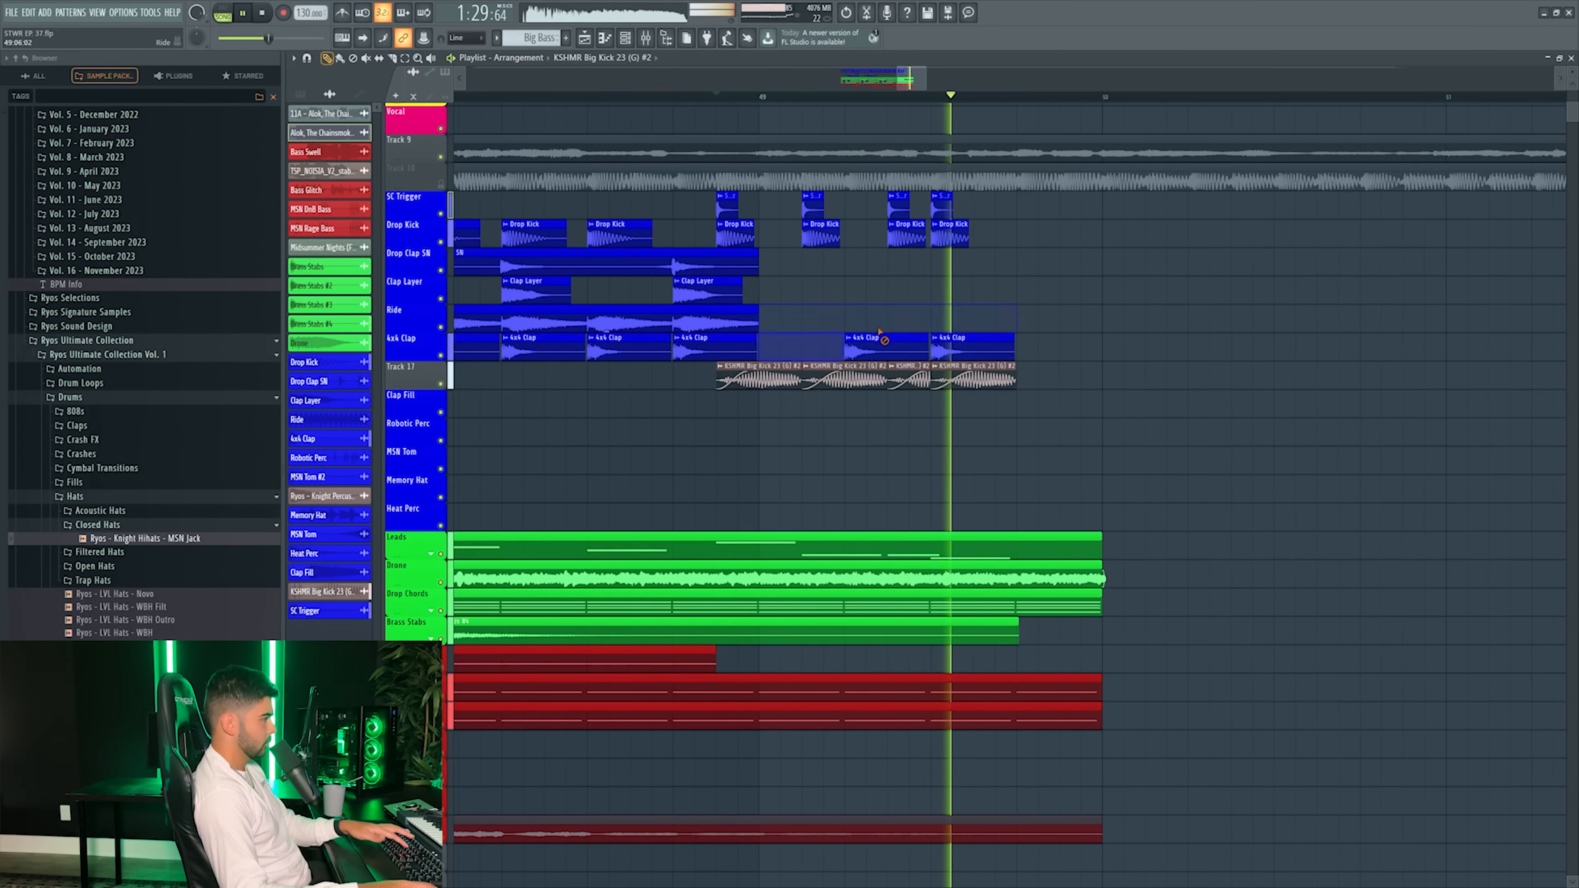
- Delete the last two 4x4 Clap clips above the KSHMR Big Kick 23 hits in bar 49, checking during playback
right_click(884, 339)
right_click(972, 340)
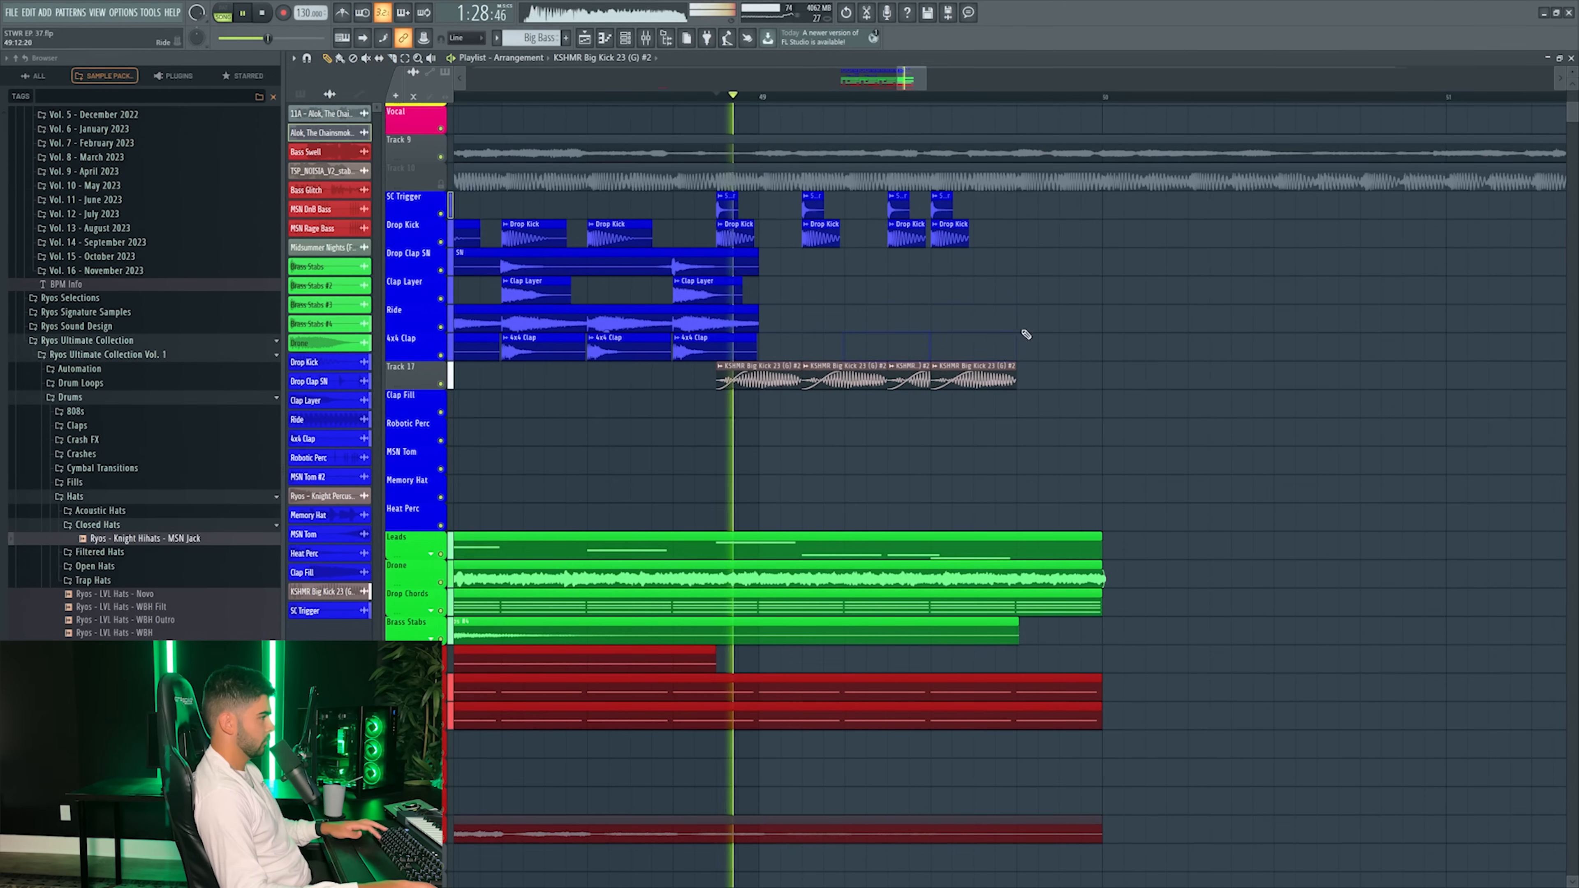
key(space)
- Expand the Leads track group and insert an empty playlist track above Leads - Pitch
scroll(764, 128, down, 3)
scroll(892, 86, down, 3)
drag(907, 85, 879, 84)
click(430, 384)
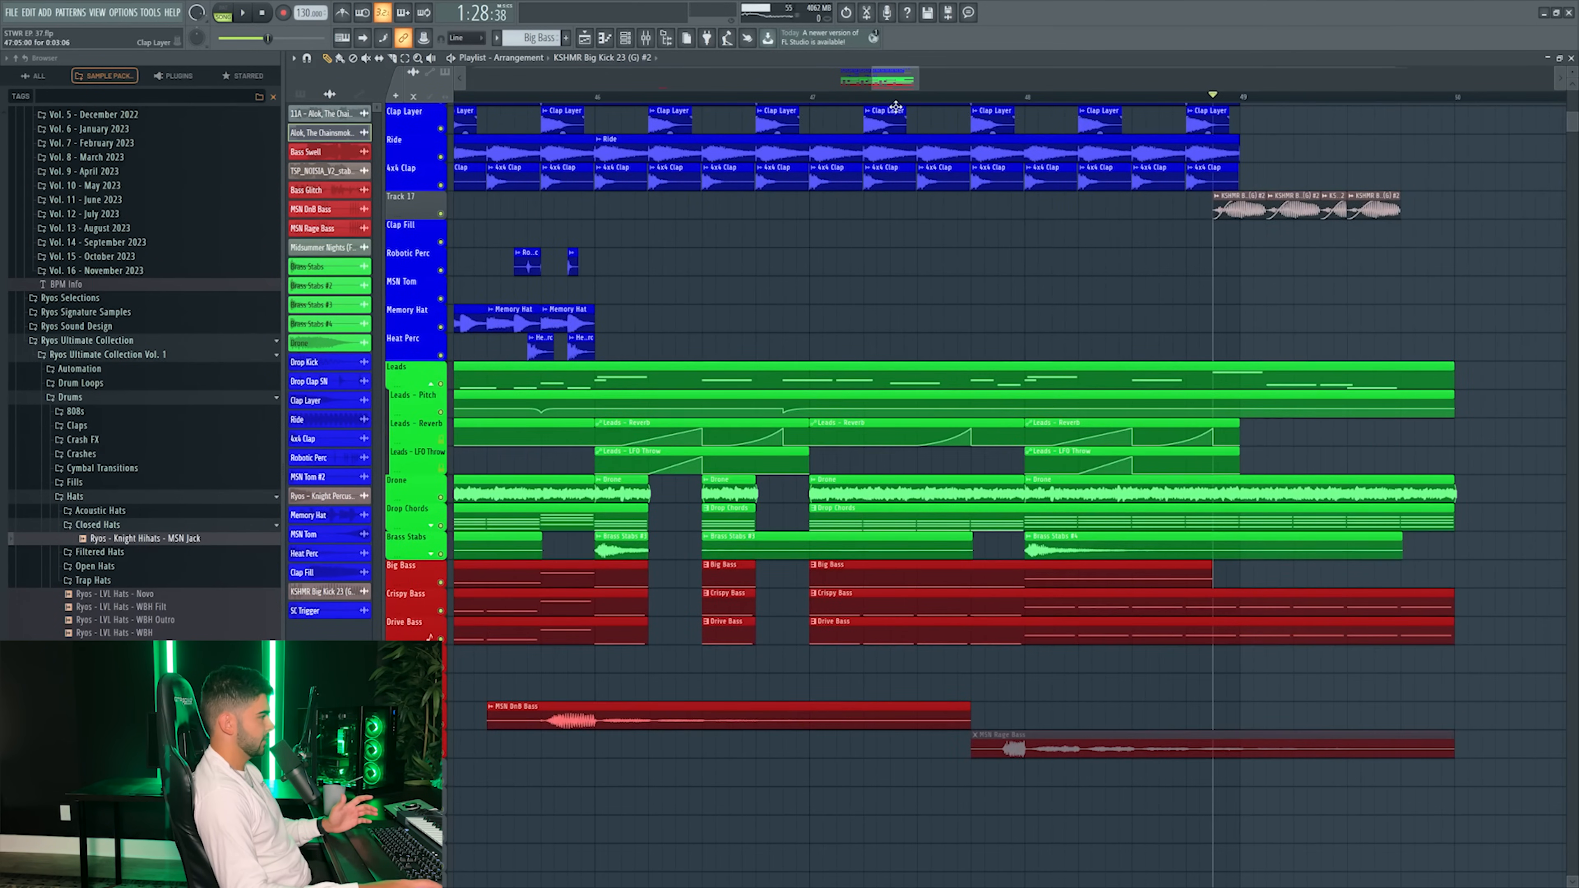
scroll(925, 106, down, 1)
scroll(926, 103, down, 2)
scroll(942, 109, down, 2)
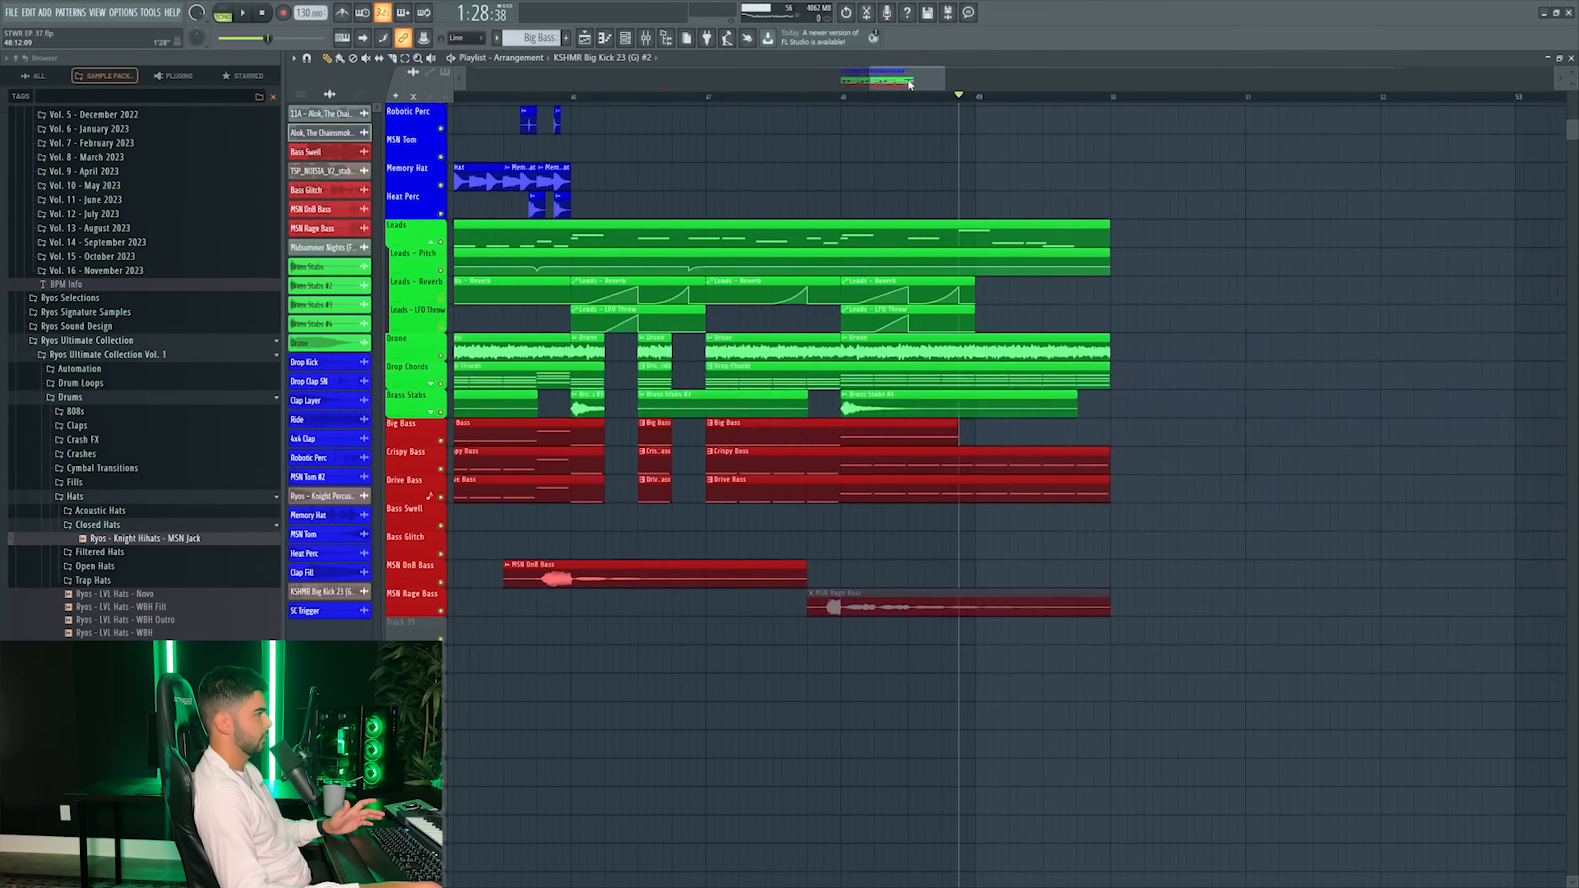
scroll(942, 109, down, 2)
right_click(413, 252)
click(439, 496)
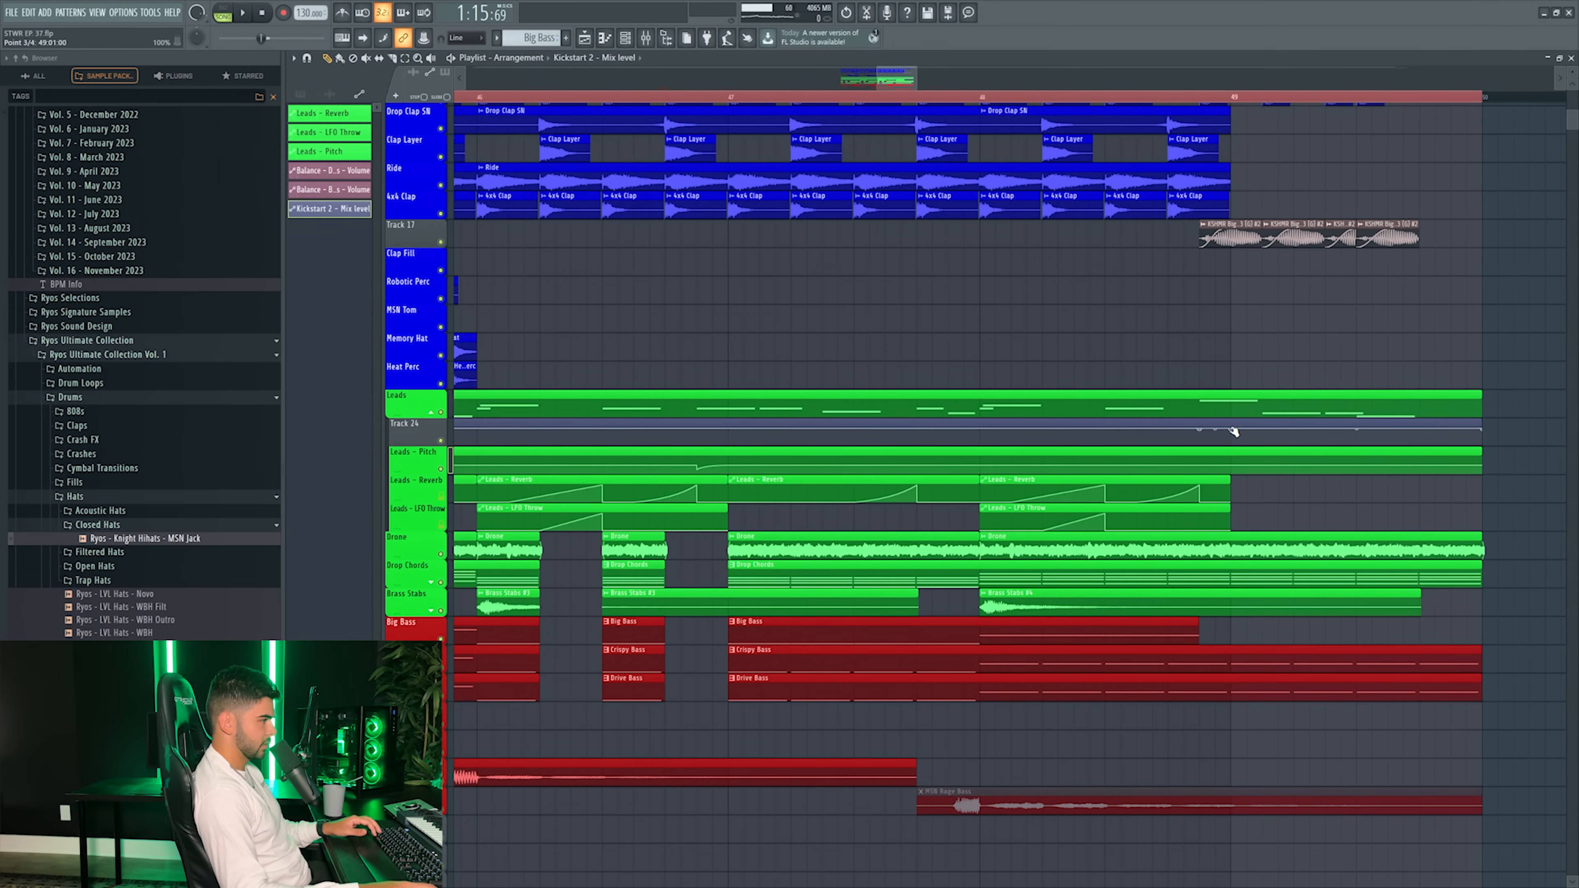
- Shape the Kickstart 2 - Mix level automation to drop to zero just before bar 49 and stay there, checking it in playback
drag(1234, 431, 1194, 474)
drag(1479, 437, 1479, 444)
key(space)
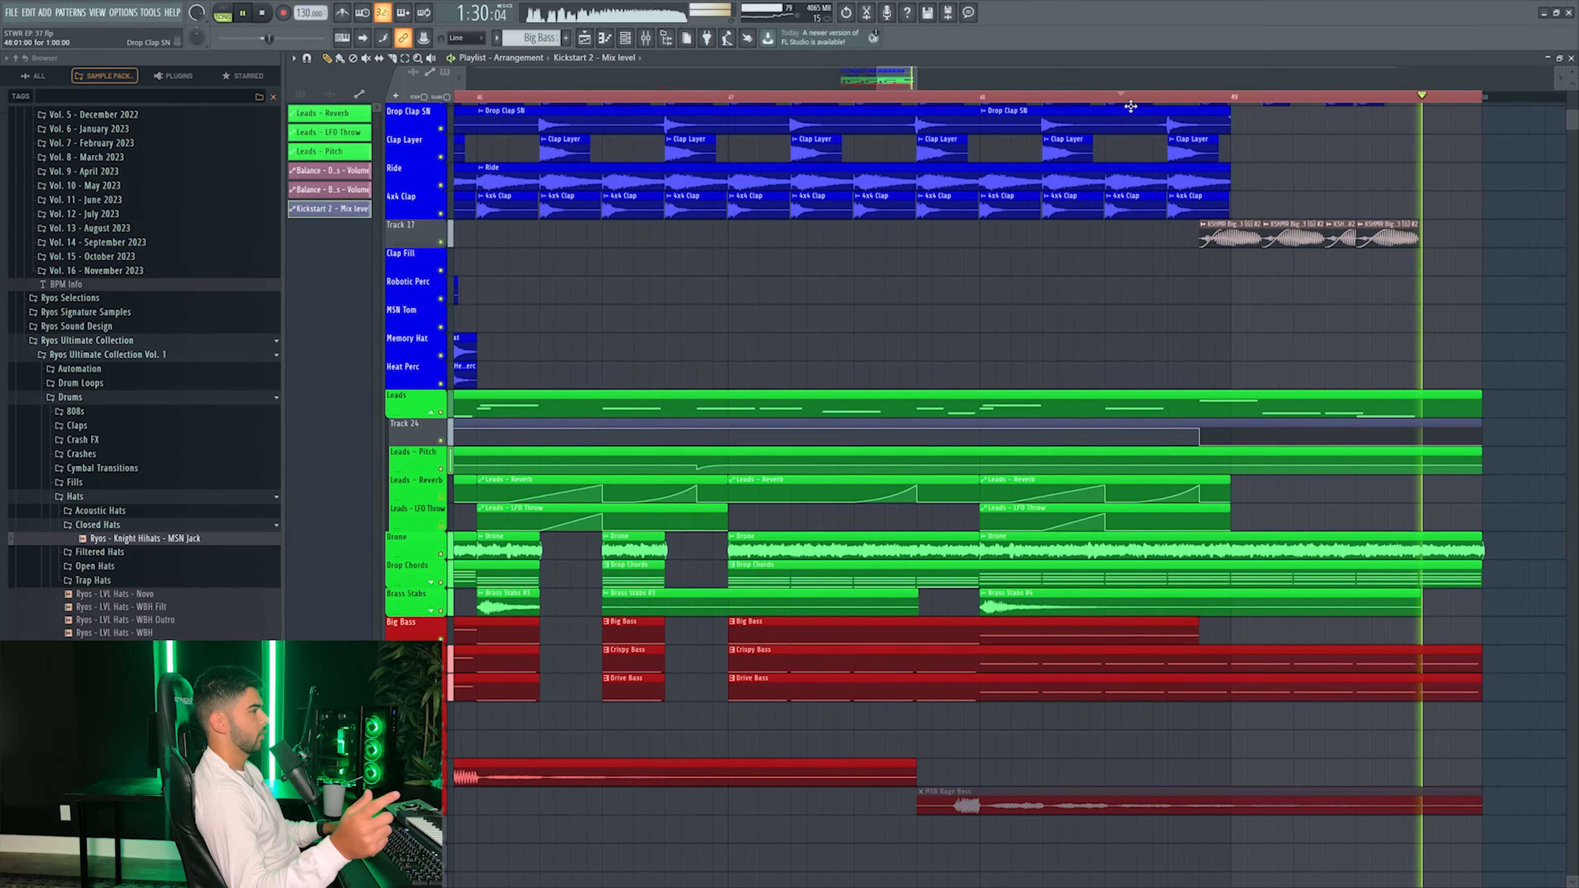
key(space)
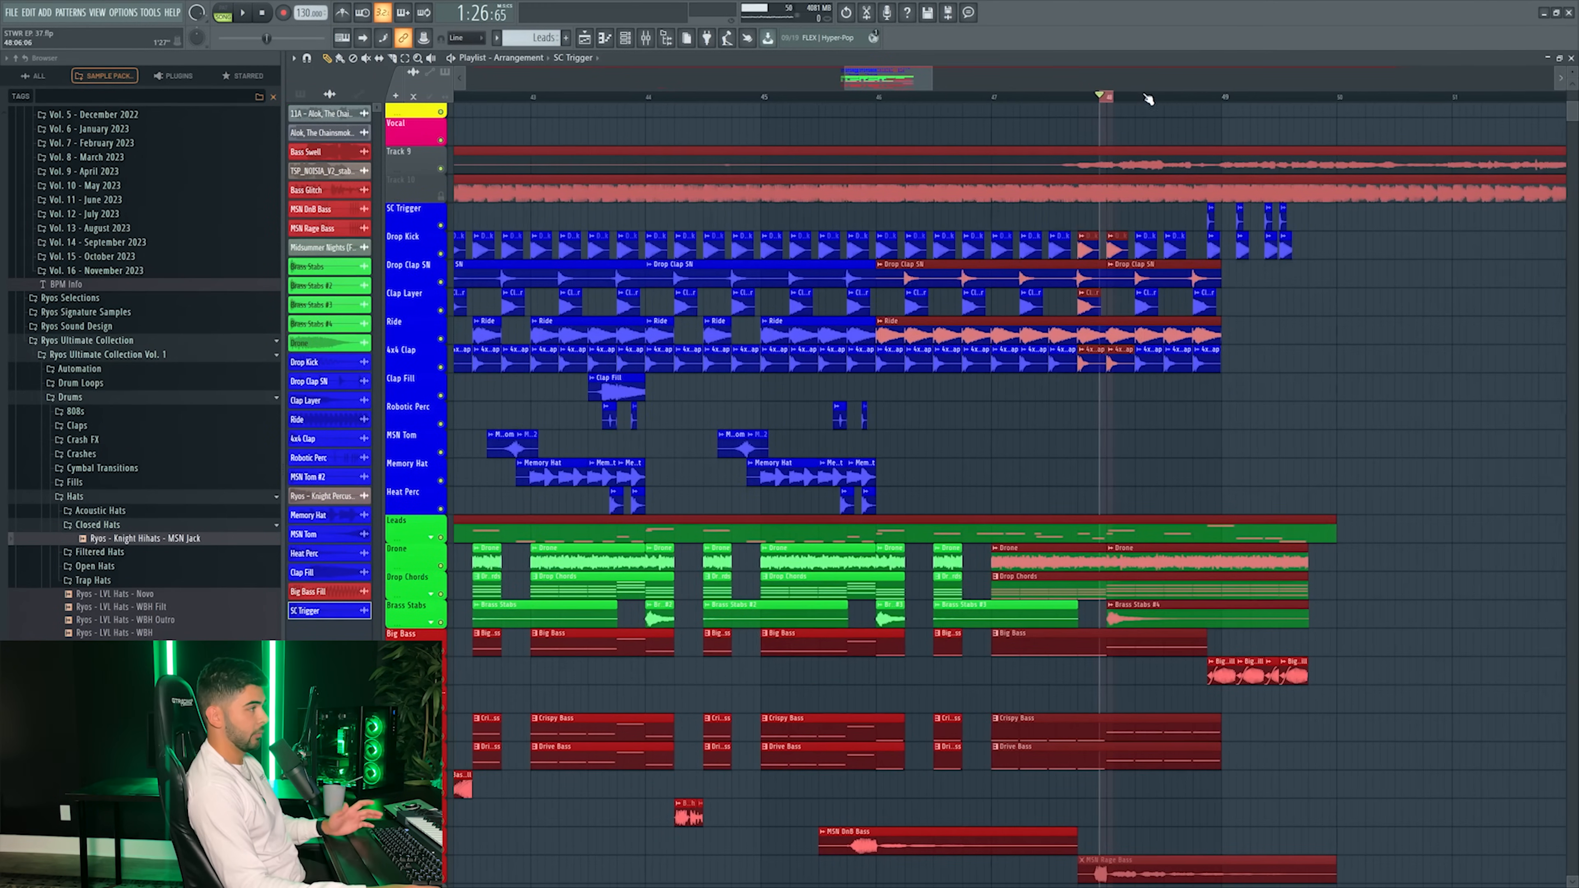
- Shift the Jungle (Ryos DIY Acapella) clip on Track 9 earlier near bar 48 and play it back to check its timing
click(1147, 98)
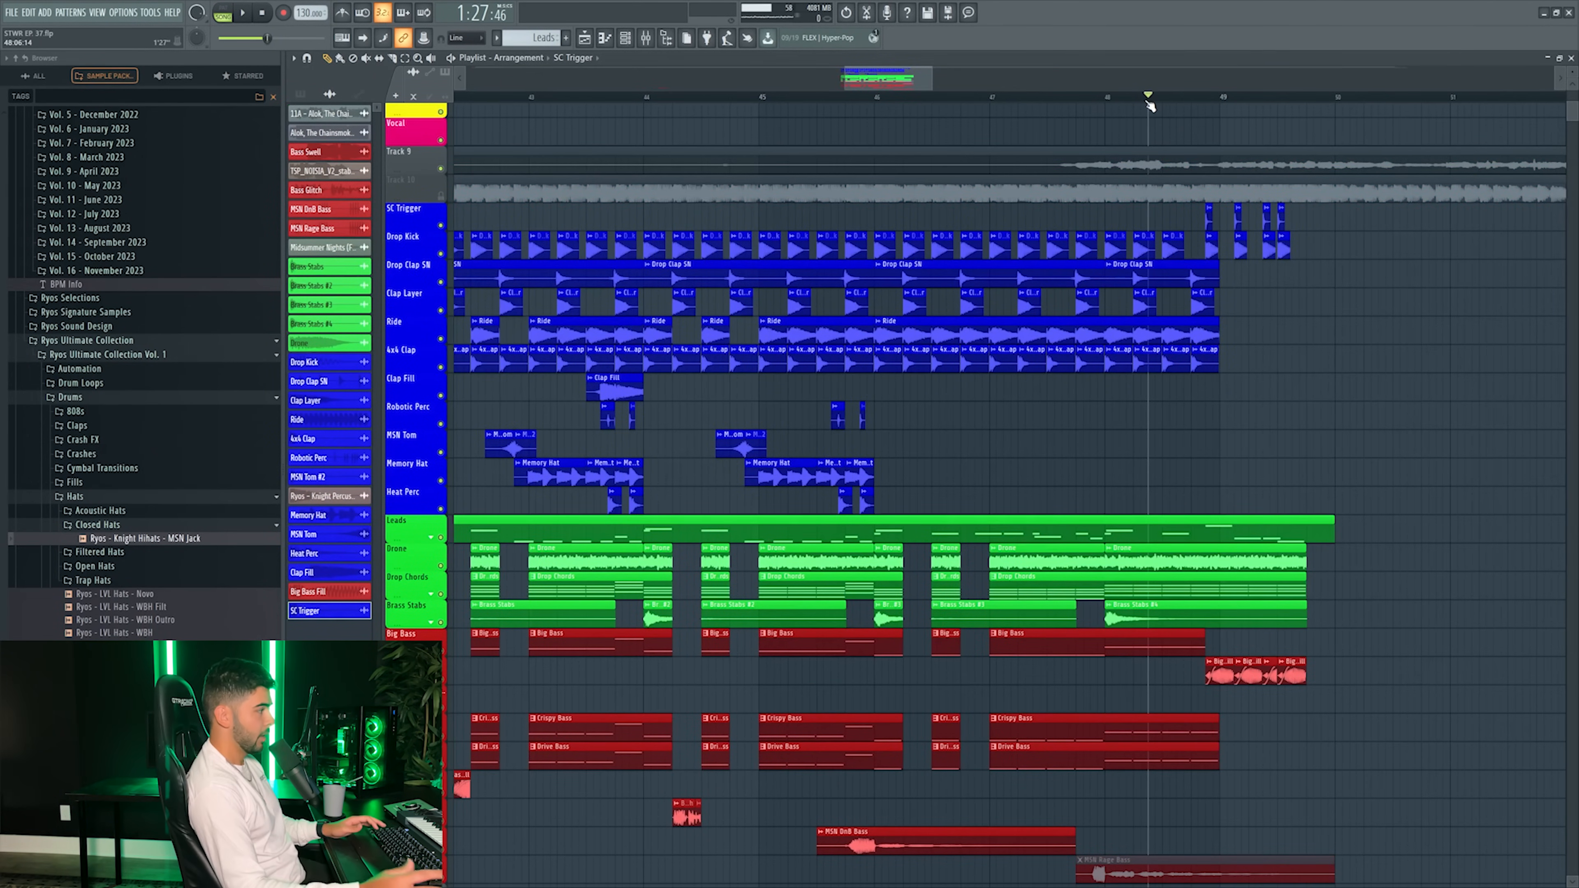
scroll(1149, 101, down, 5)
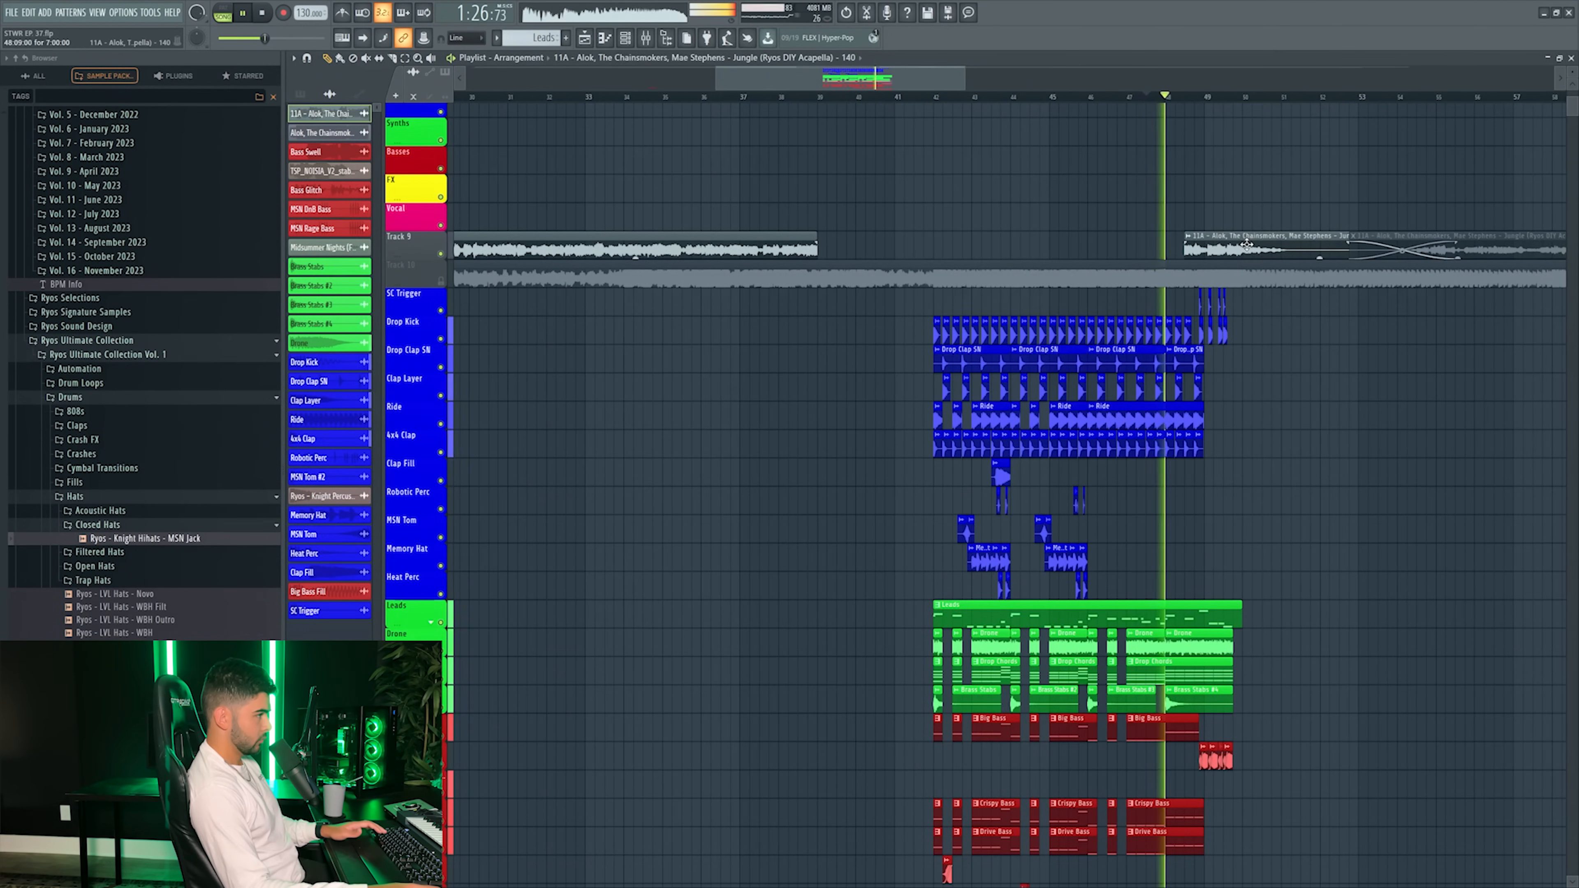
drag(1223, 244, 1233, 245)
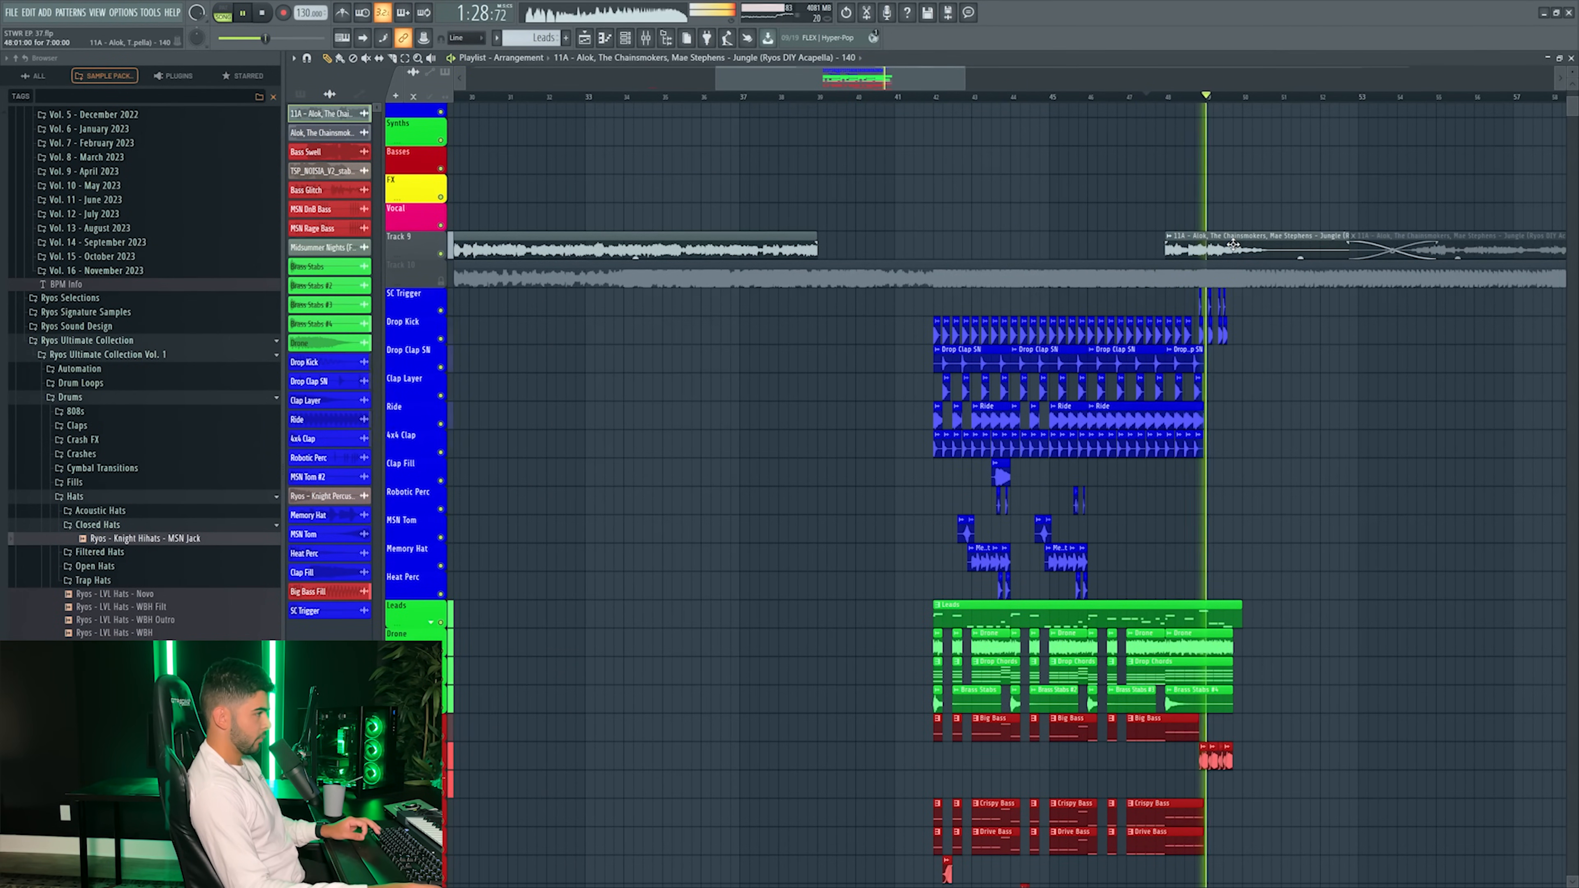
scroll(1182, 112, up, 4)
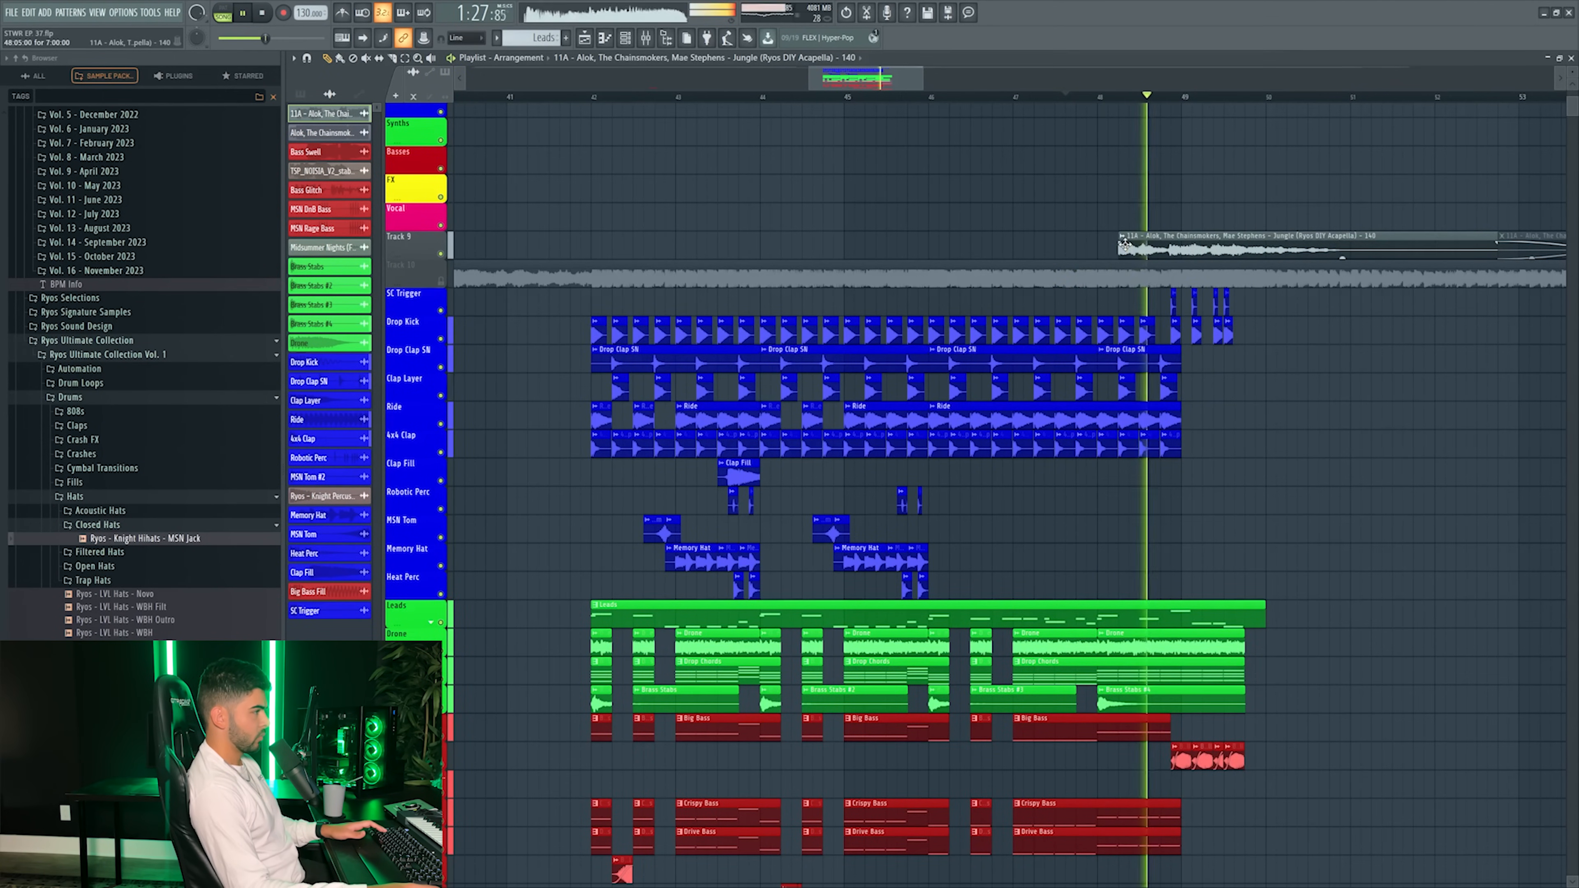
double_click(1186, 245)
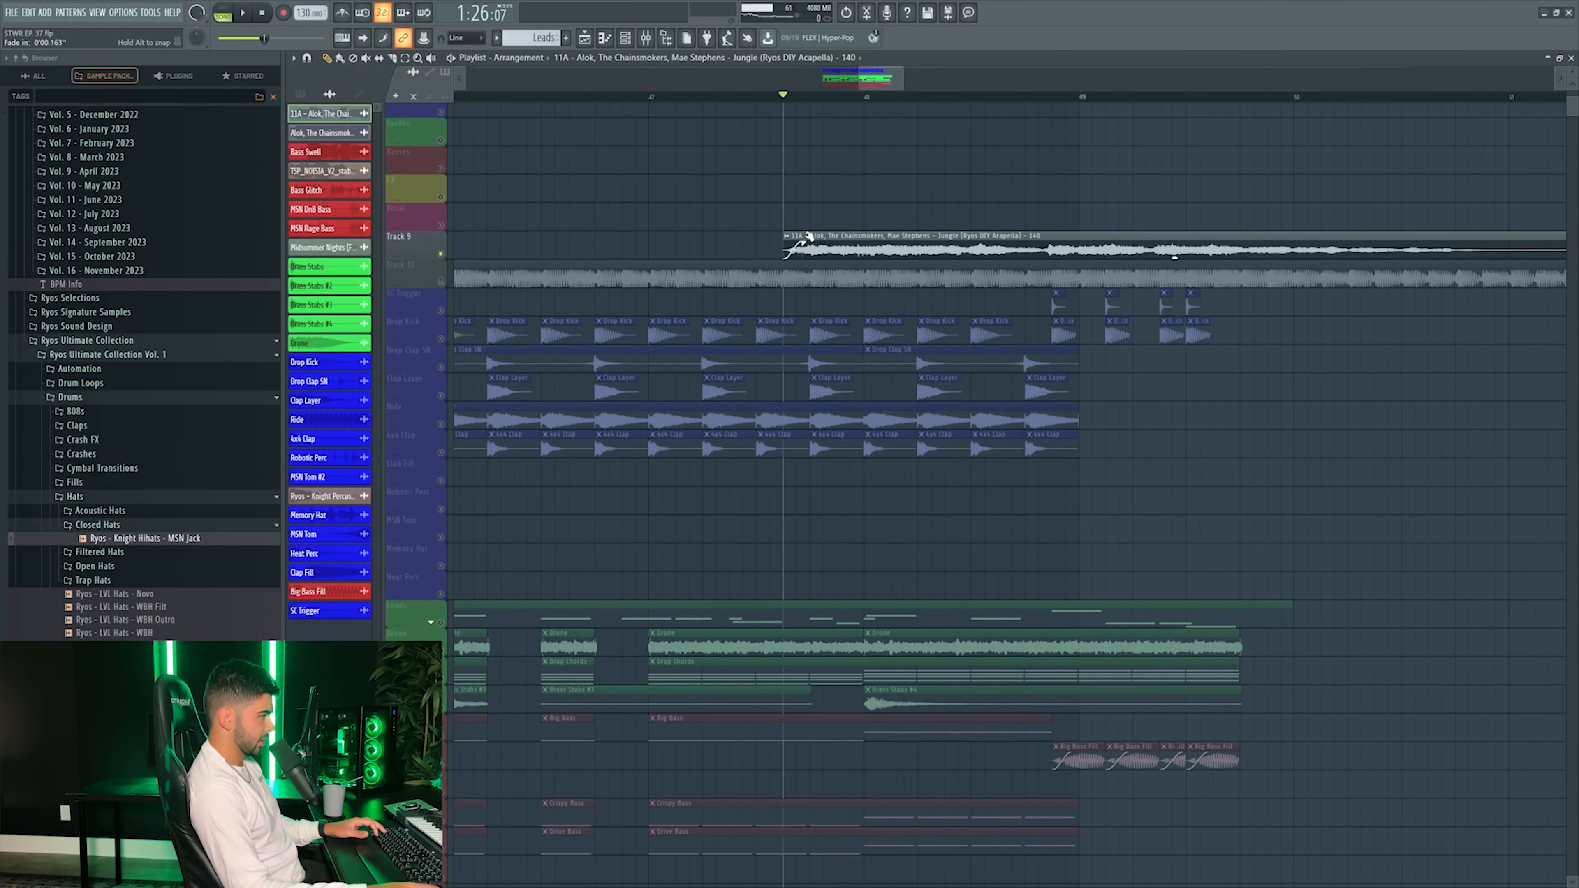
key(space)
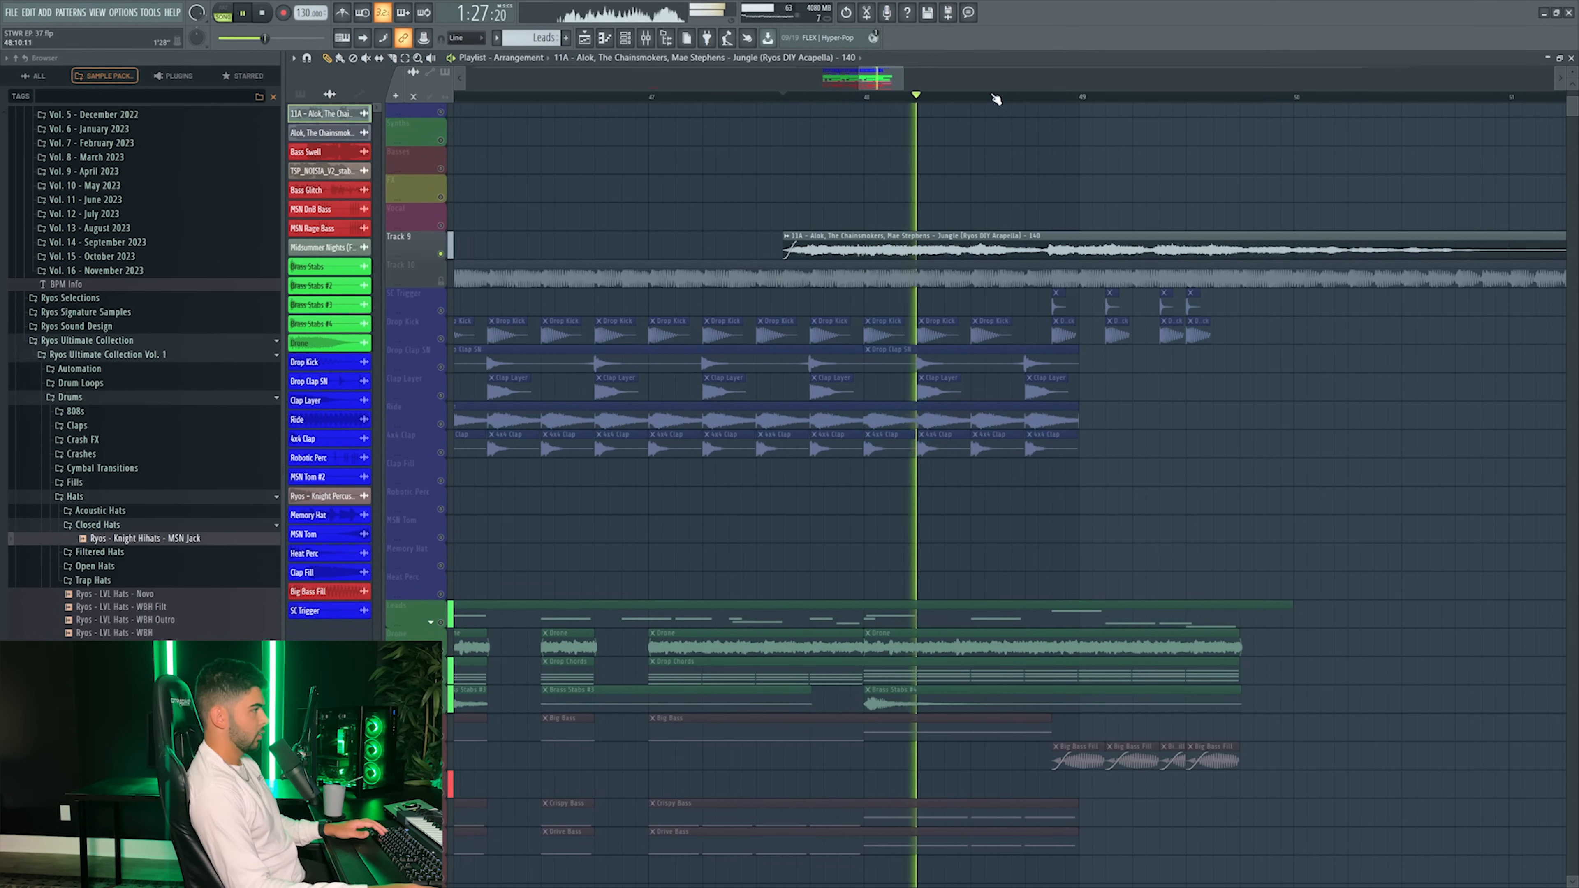
- Set the time selection from bar 48 to bar 50 and play back the lead group's FabFilter Simplon automation there
scroll(995, 98, down, 2)
drag(910, 79, 923, 79)
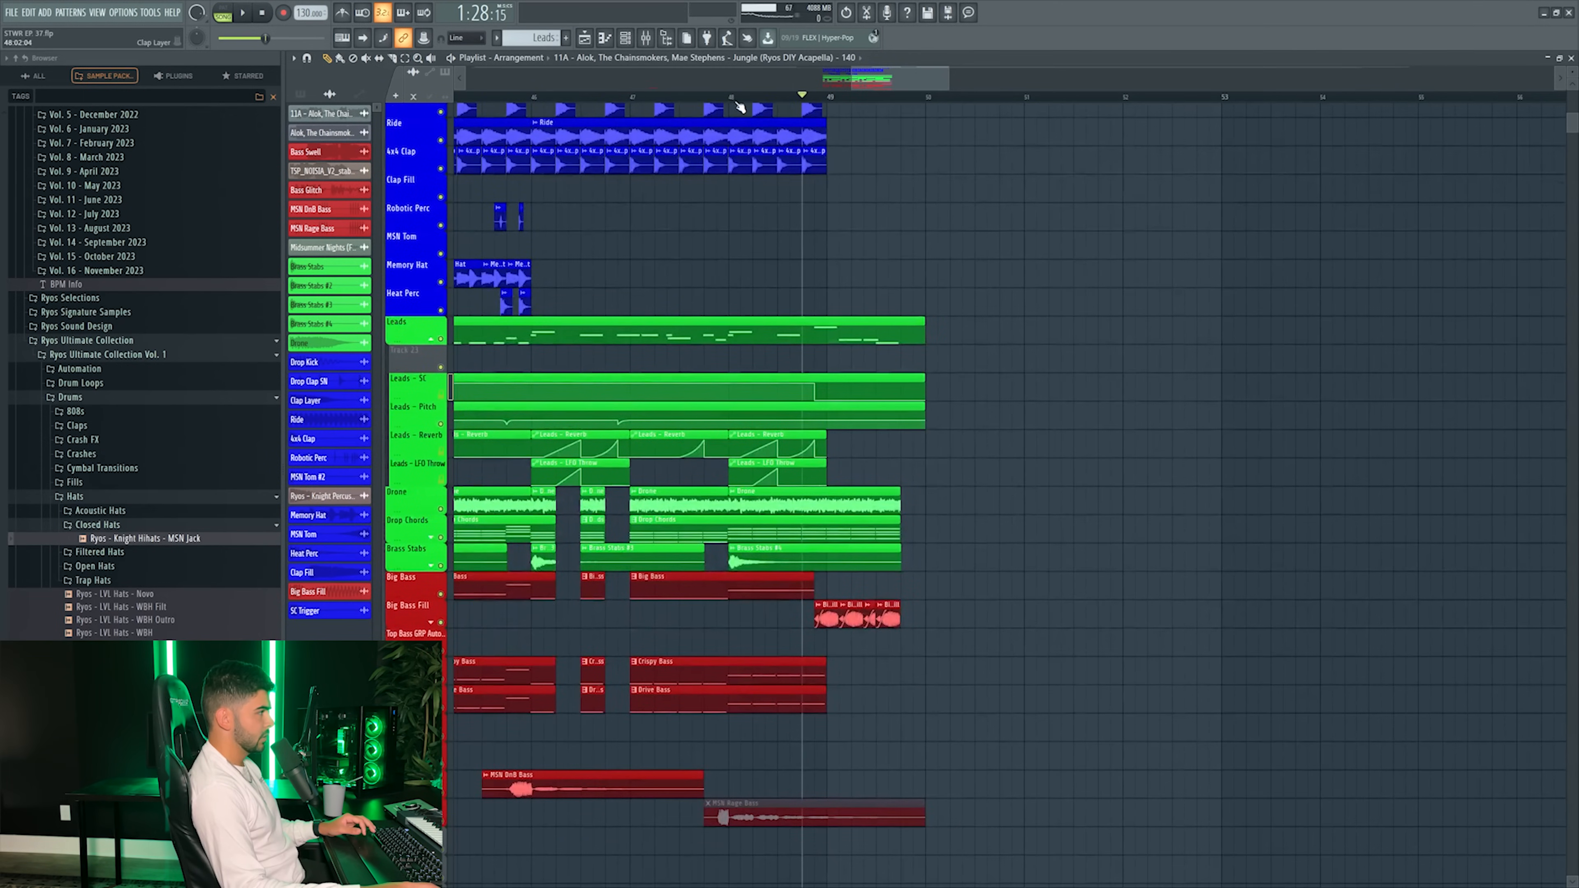
drag(734, 110, 894, 111)
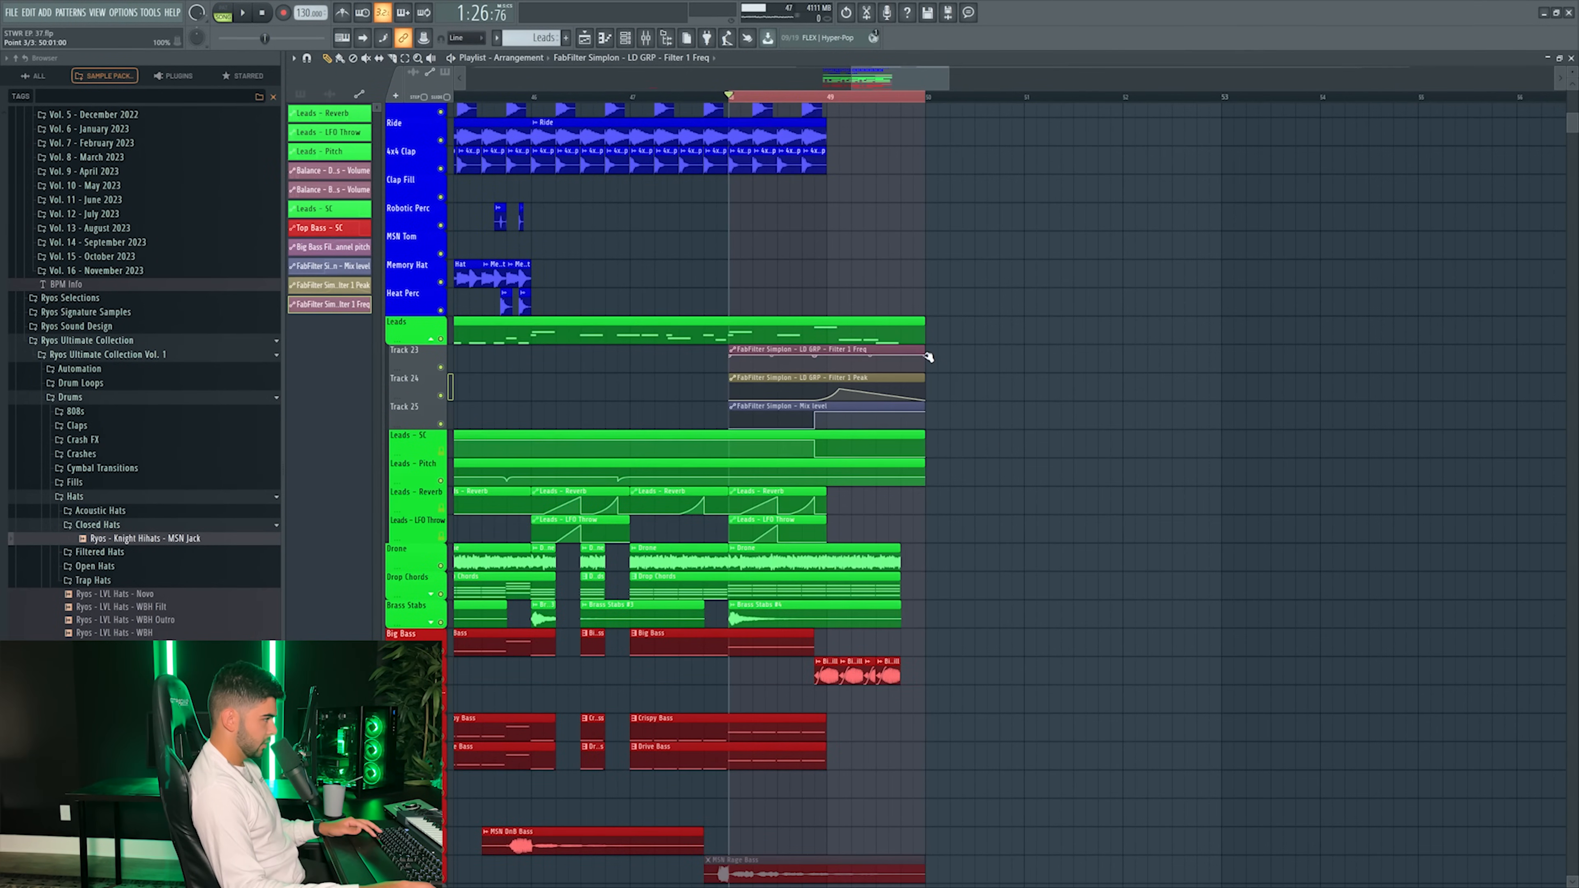
key(space)
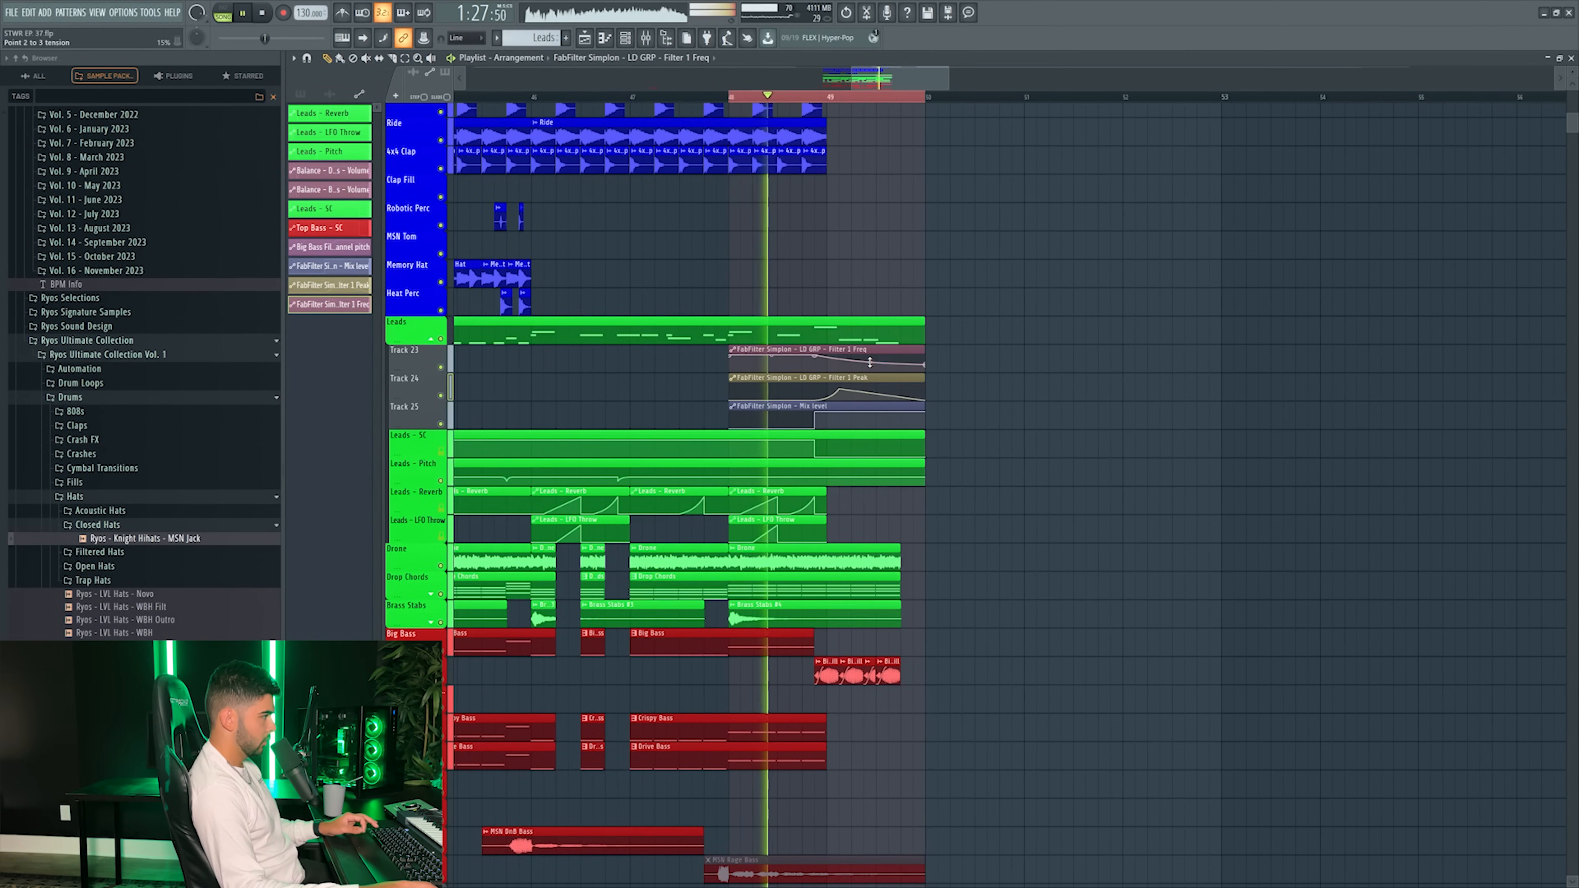
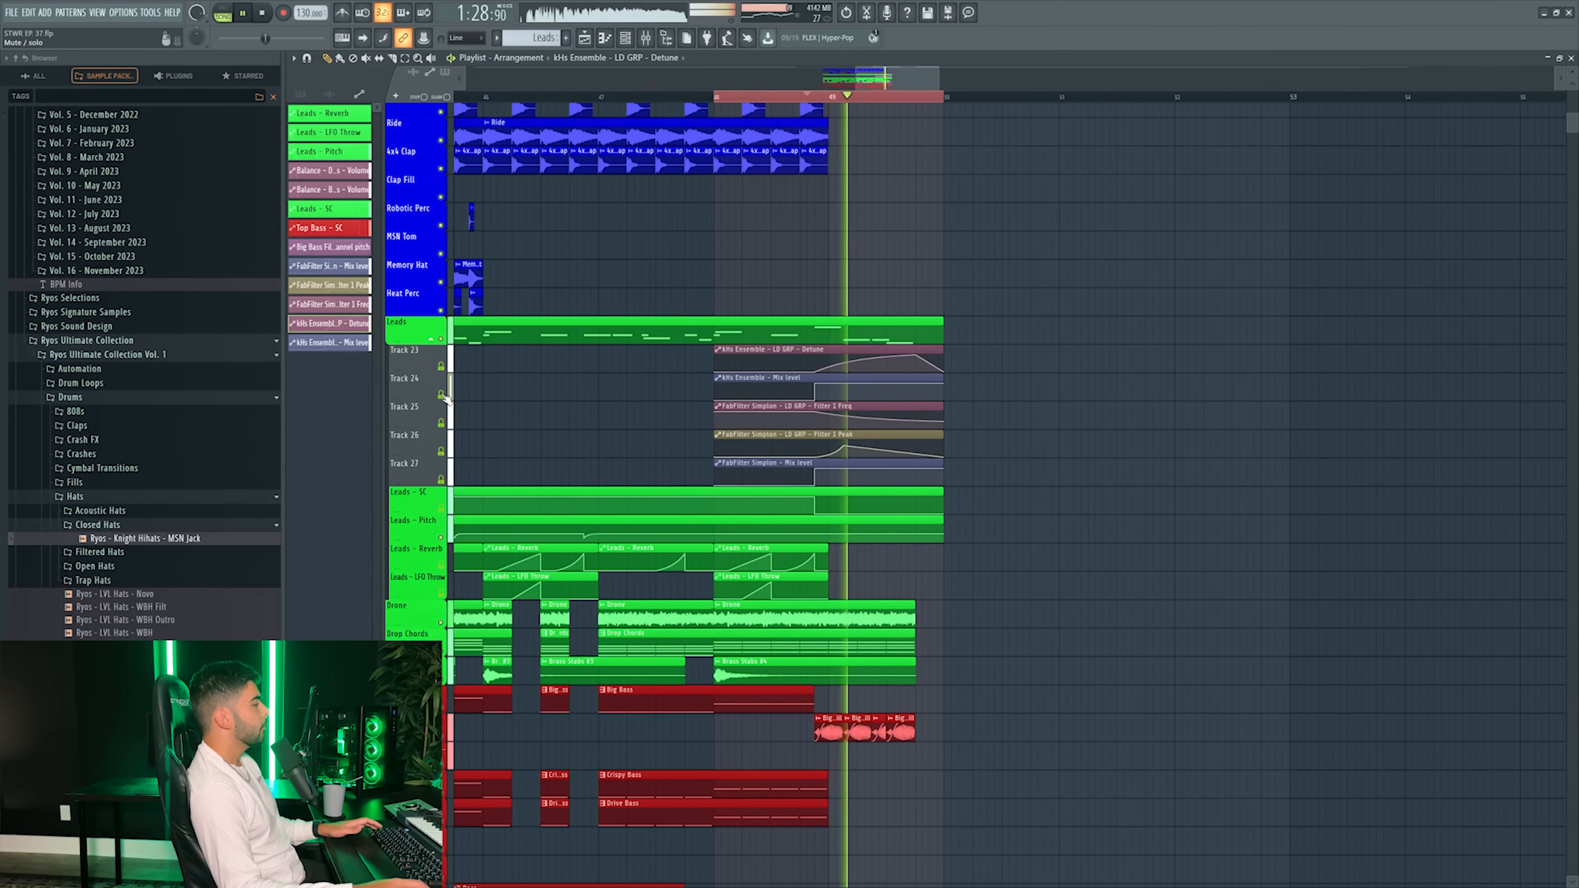
right_click(426, 370)
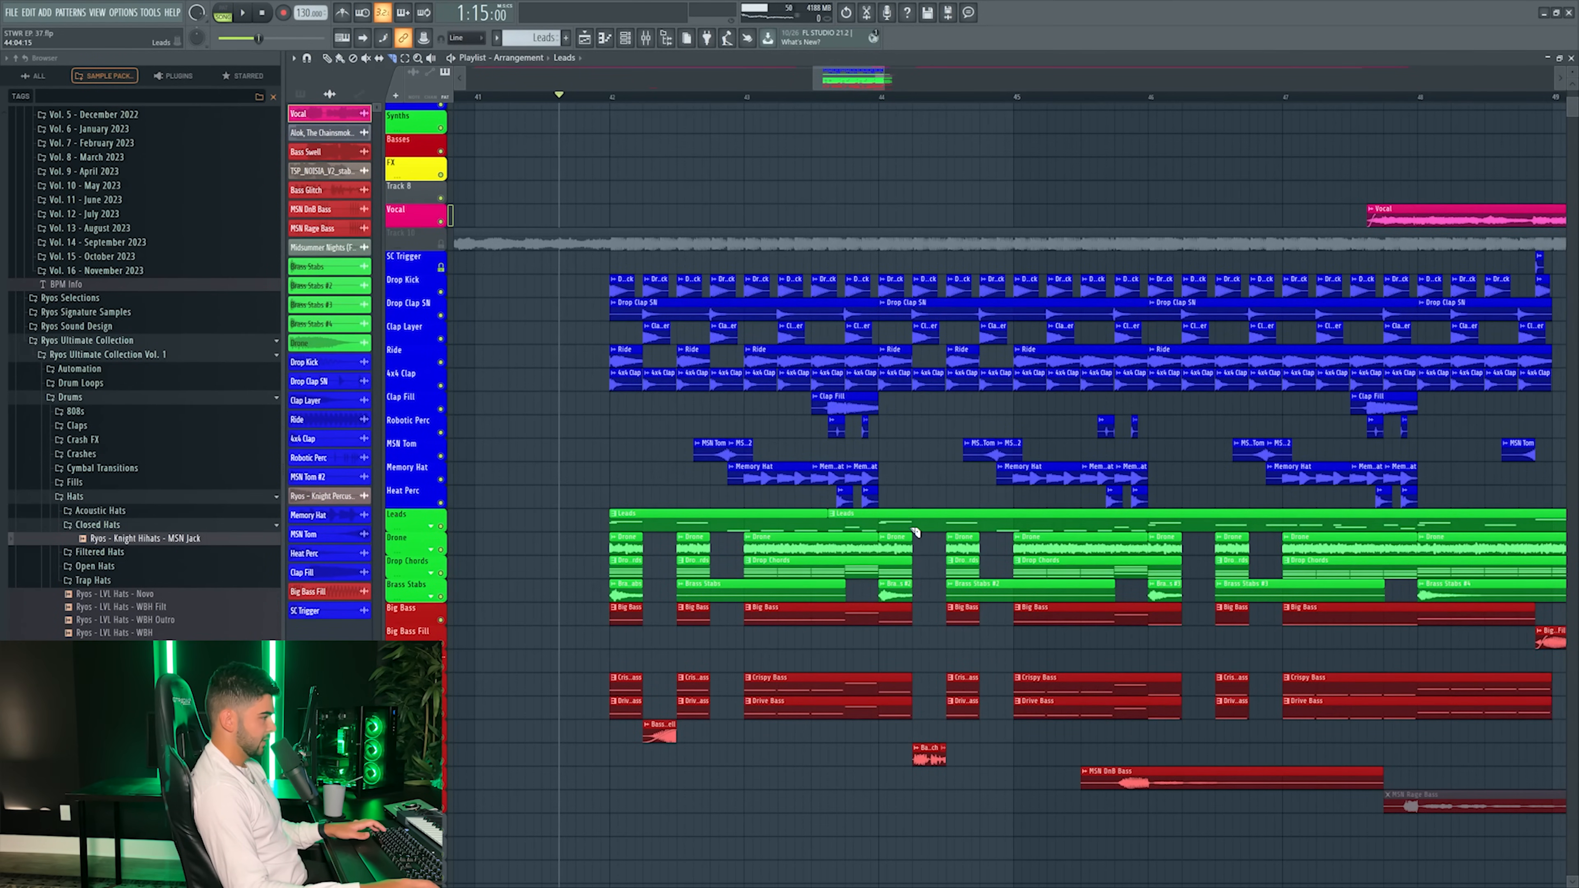
- Drop the kHs Ensemble - Mix level automation to zero at the second Leads clip's start and hold it there to bar 50
scroll(864, 97, down, 3)
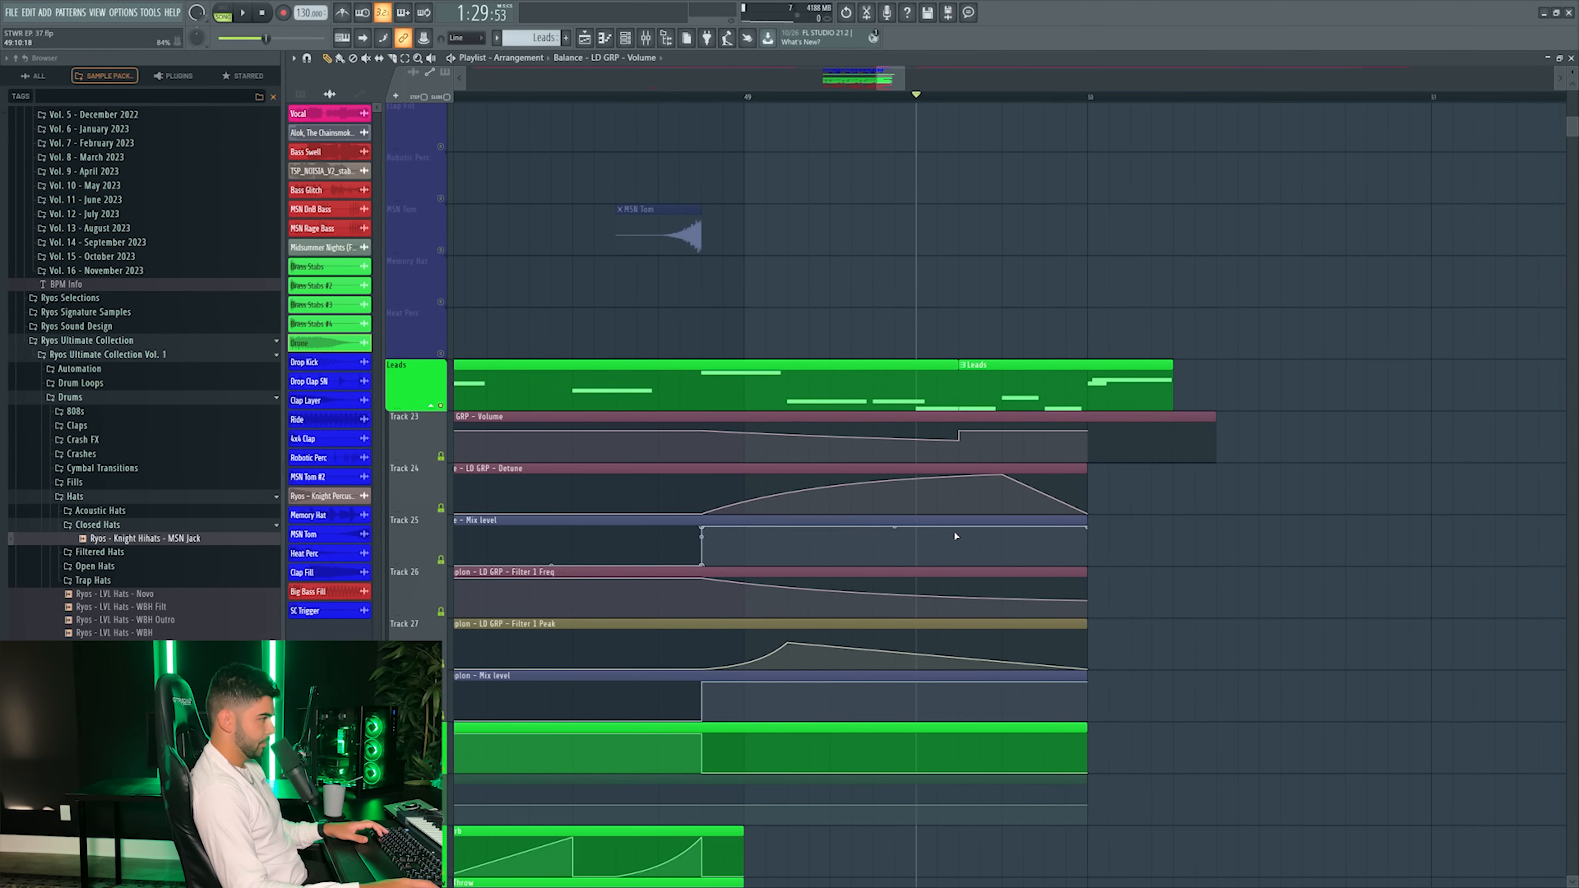
right_click(956, 534)
drag(958, 534, 964, 588)
right_click(960, 532)
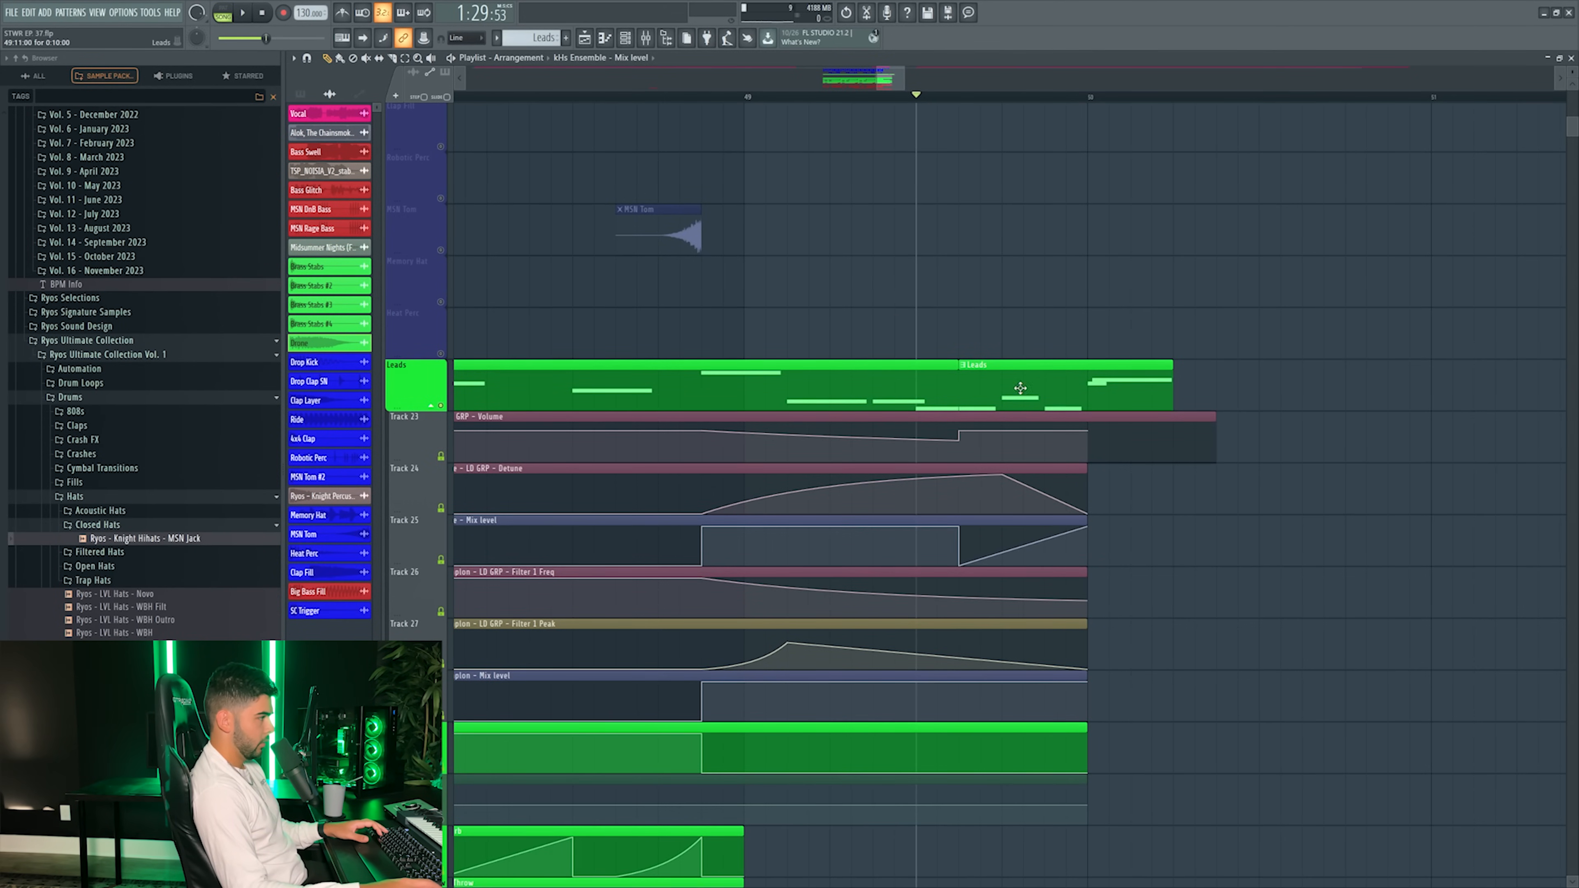
drag(1084, 530, 1092, 595)
- Lower the end point of the FabFilter Simplon - Mix level automation to zero and play the transition from bar 49
key(space)
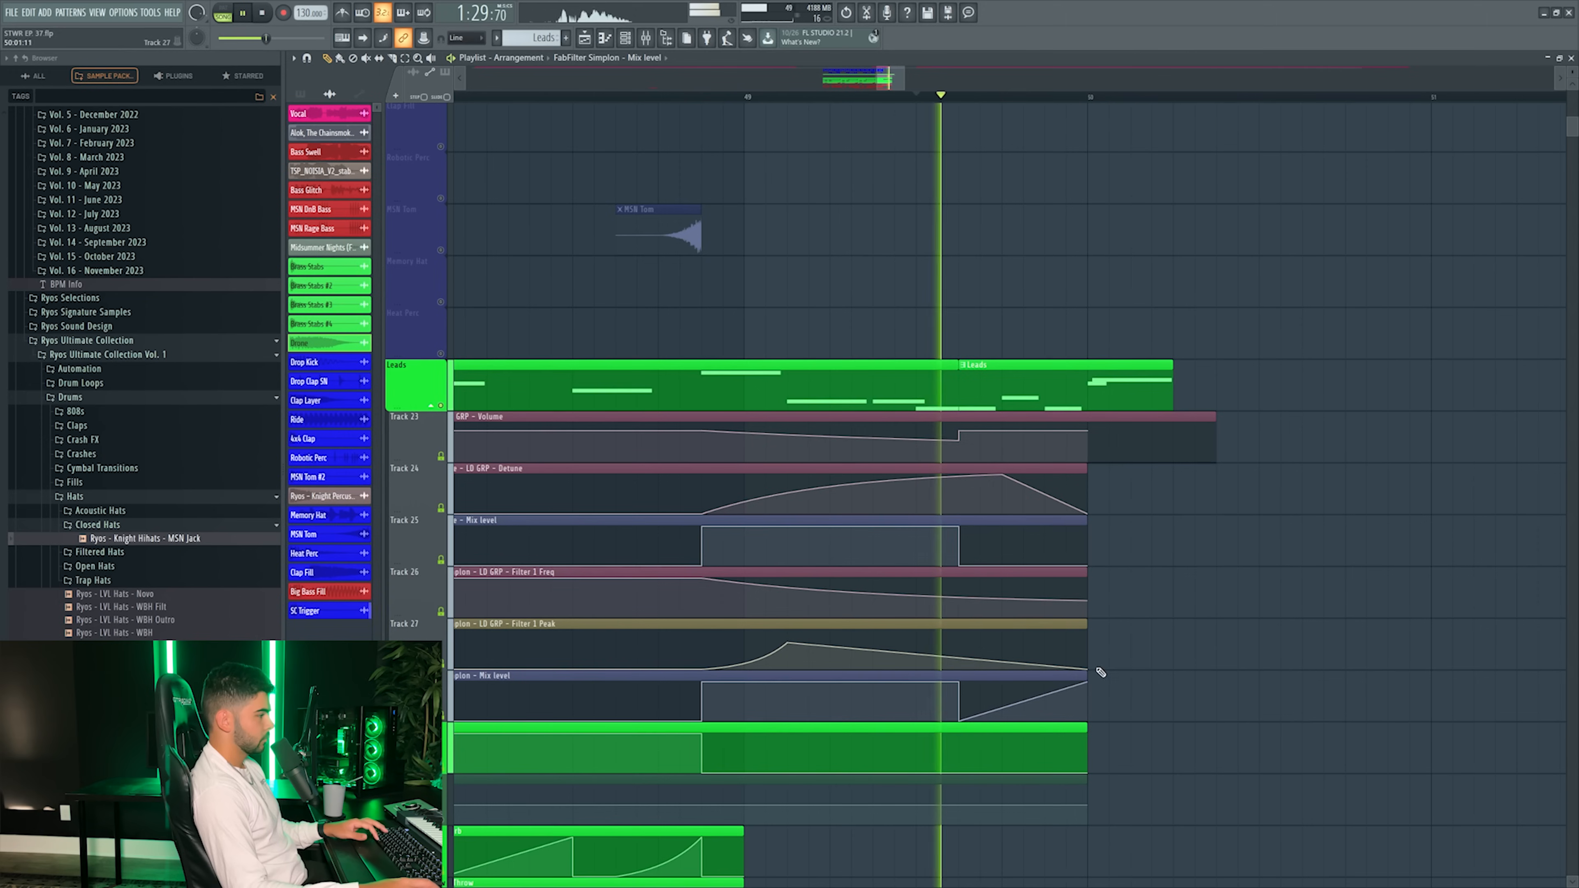
key(space)
drag(1089, 683, 1092, 734)
key(space)
click(758, 97)
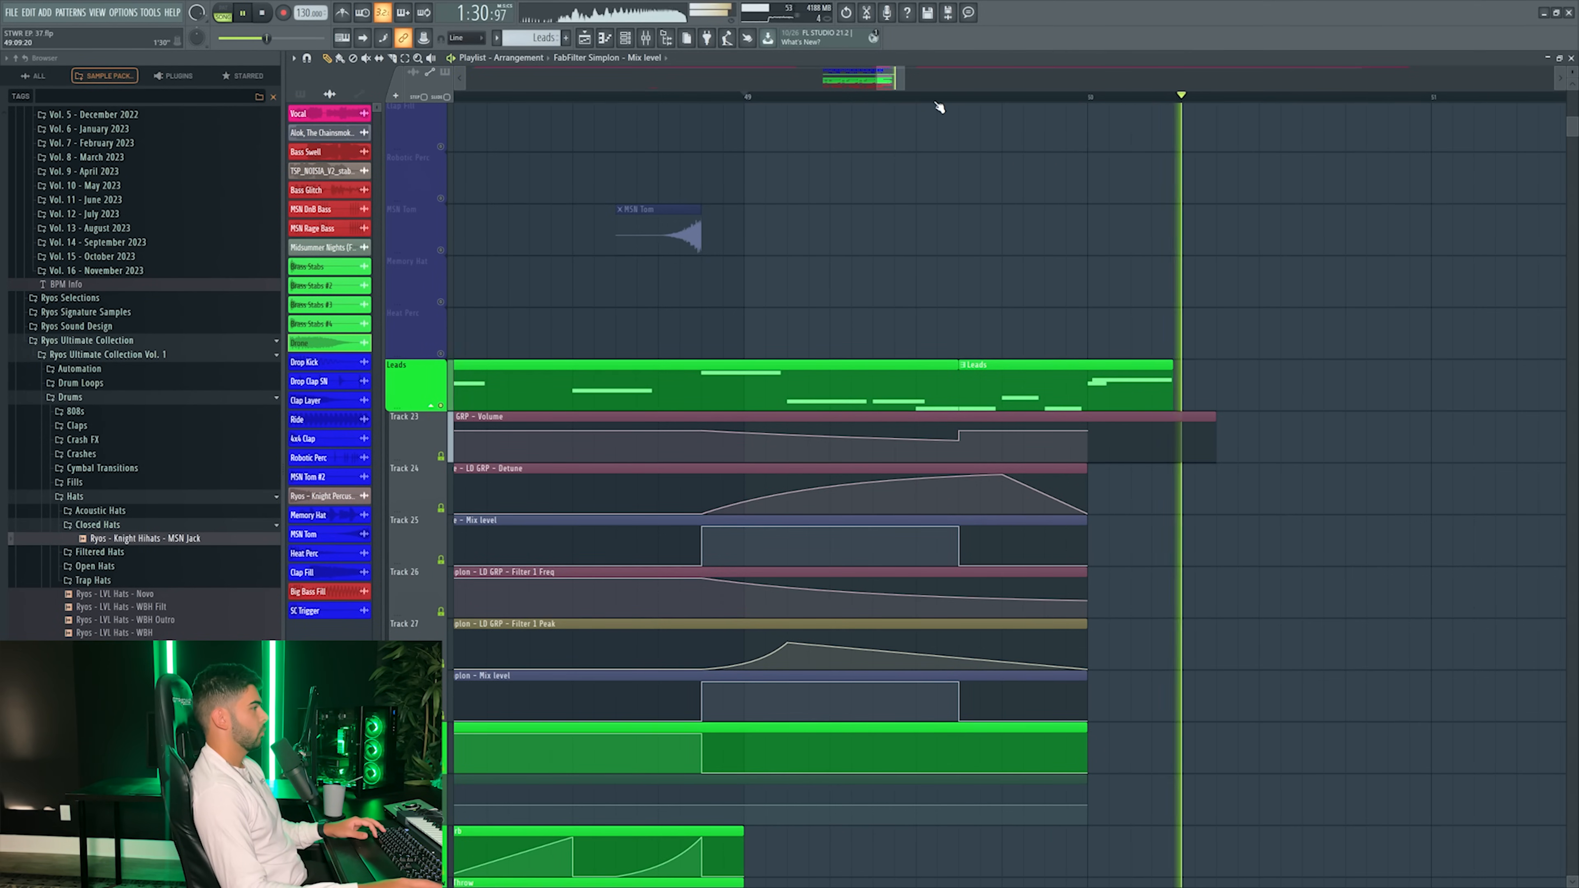
key(space)
- Select all of the drop's clips and duplicate them so the second drop starts at bar 50
scroll(941, 107, down, 4)
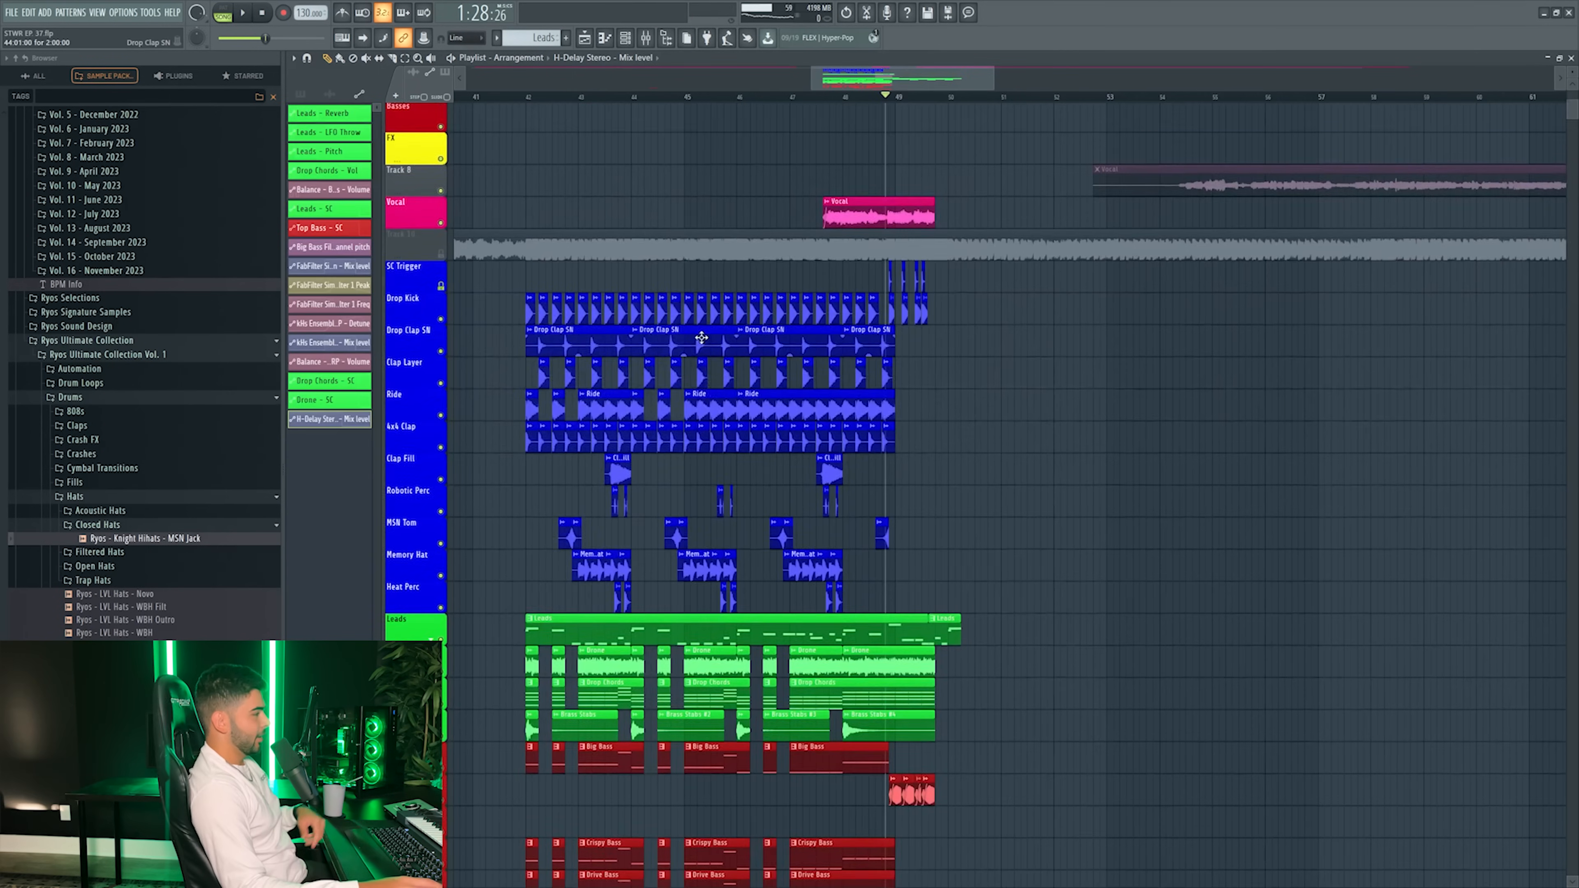
scroll(701, 337, down, 3)
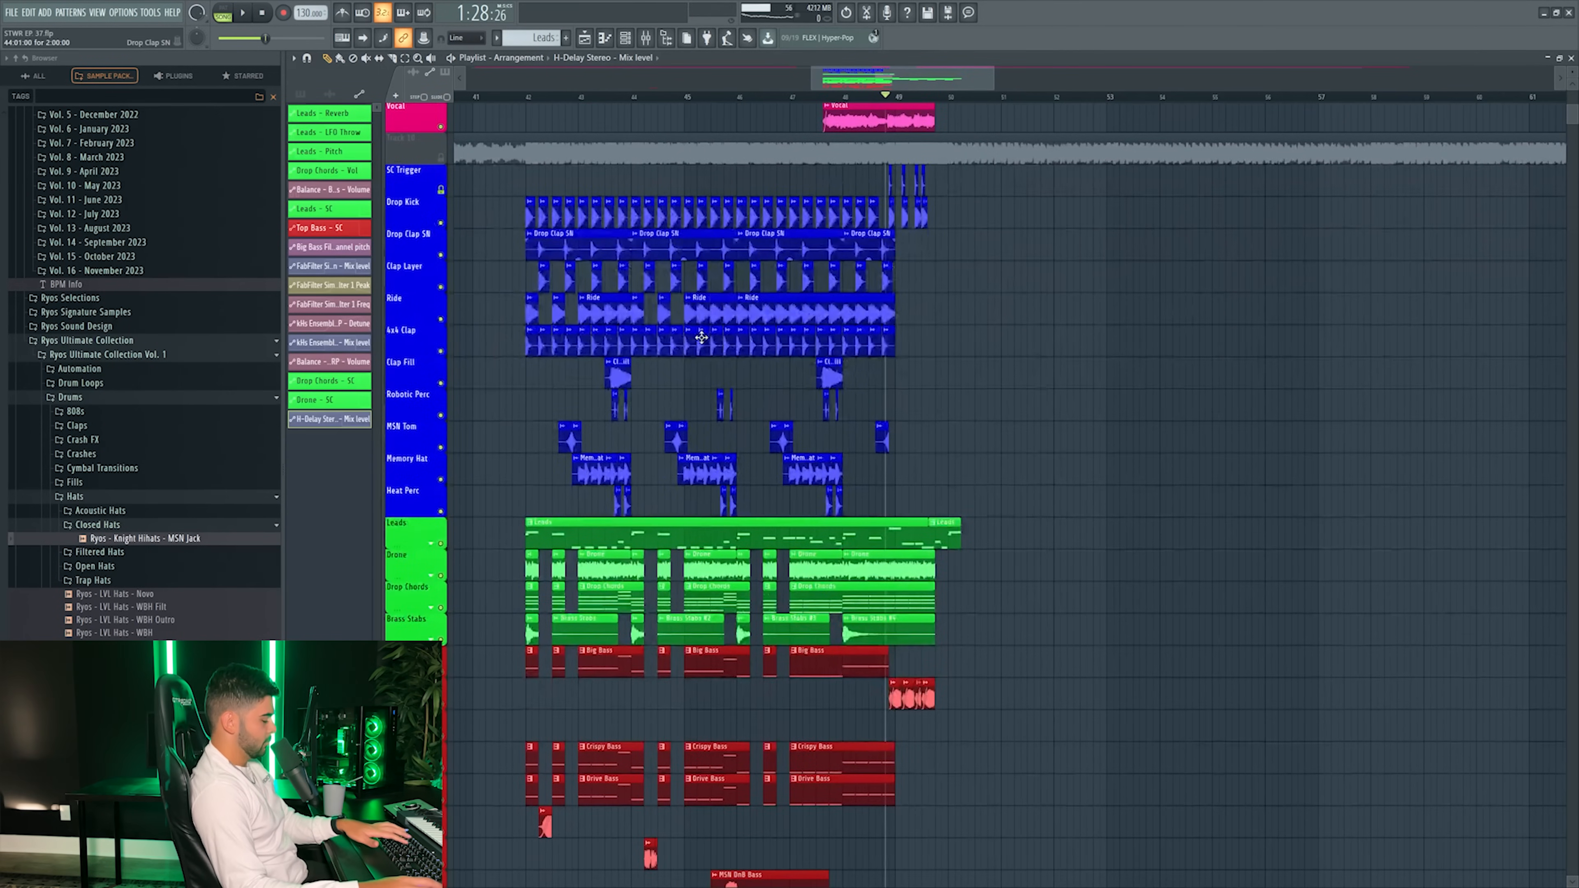
drag(495, 198, 967, 387)
drag(492, 196, 1158, 519)
key(ctrl+b)
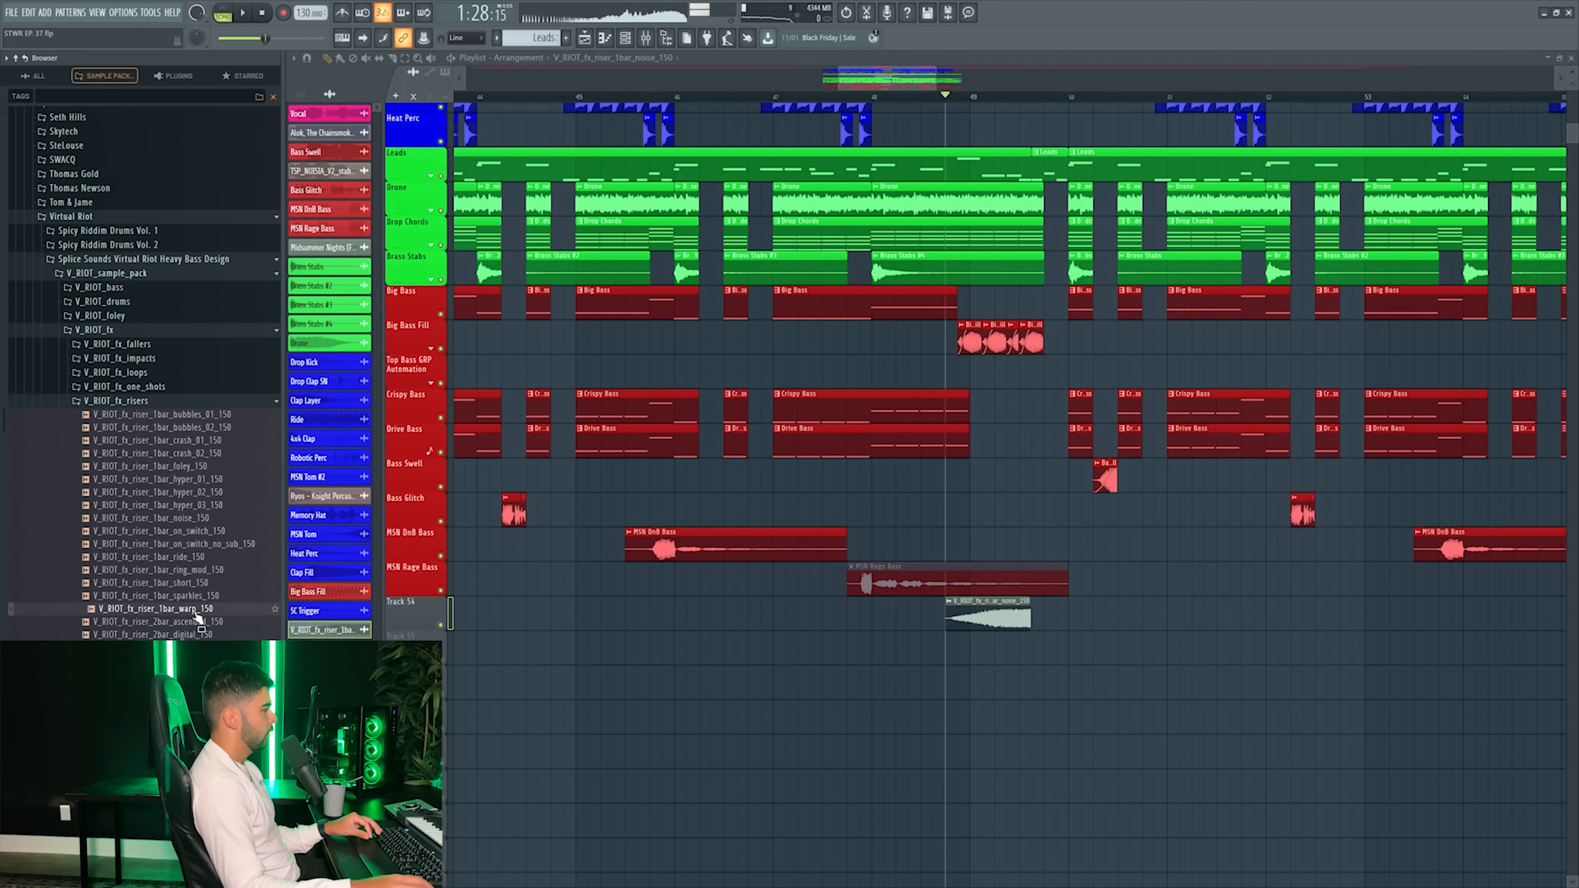
- Place V_RIOT_fx_riser_1bar_warp_150 on Track 54, extend it to the Big Bass Fill's end, and assign it a free mixer track
drag(198, 617, 969, 634)
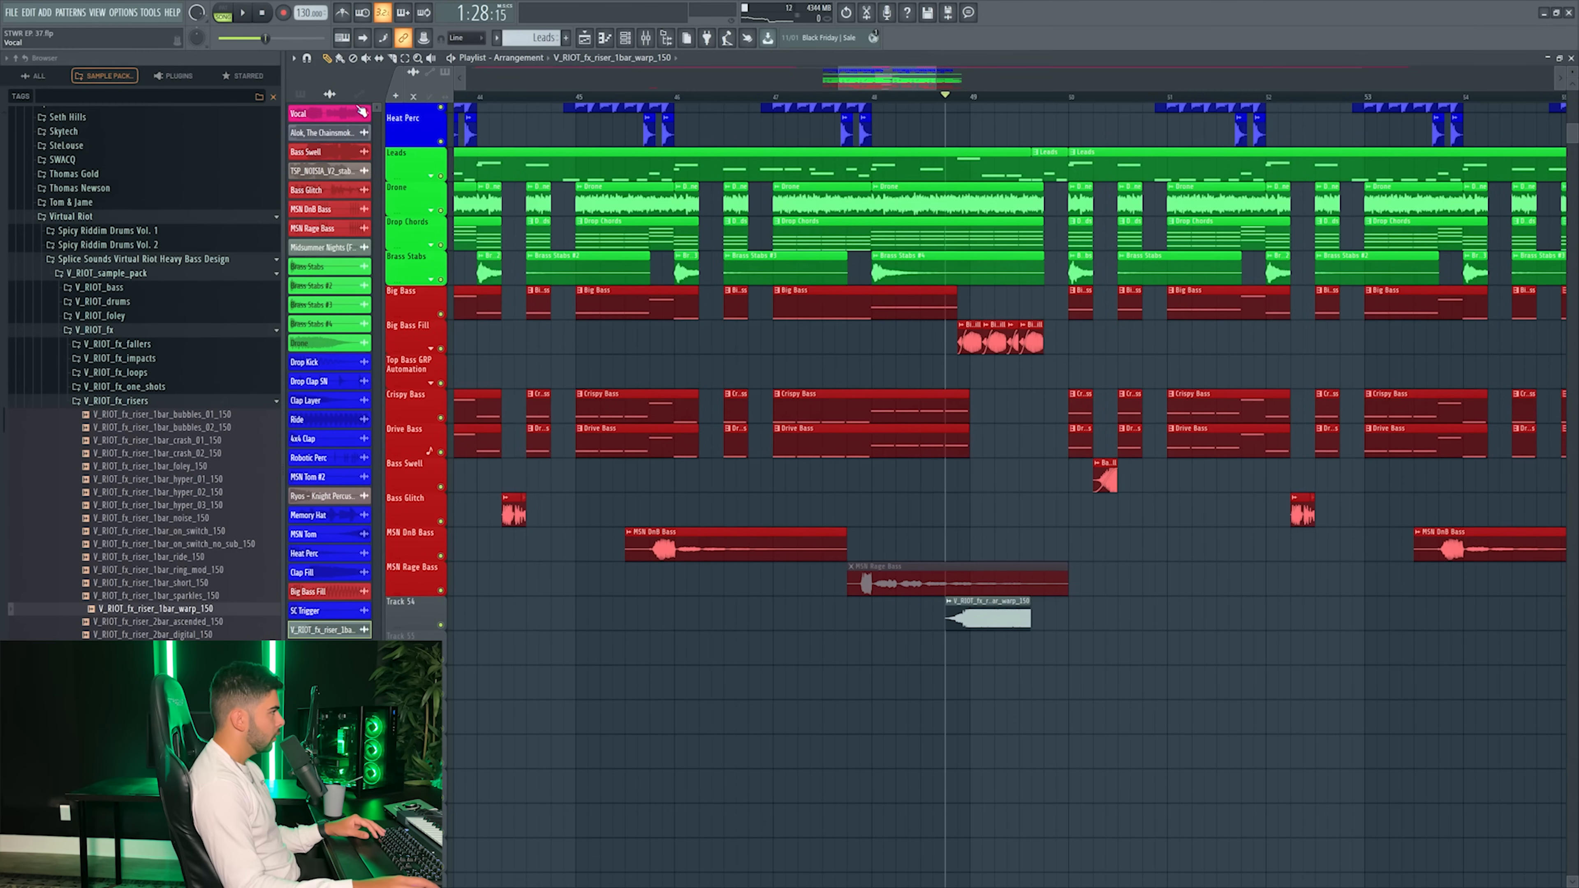
key(space)
drag(1030, 619, 1043, 619)
double_click(998, 619)
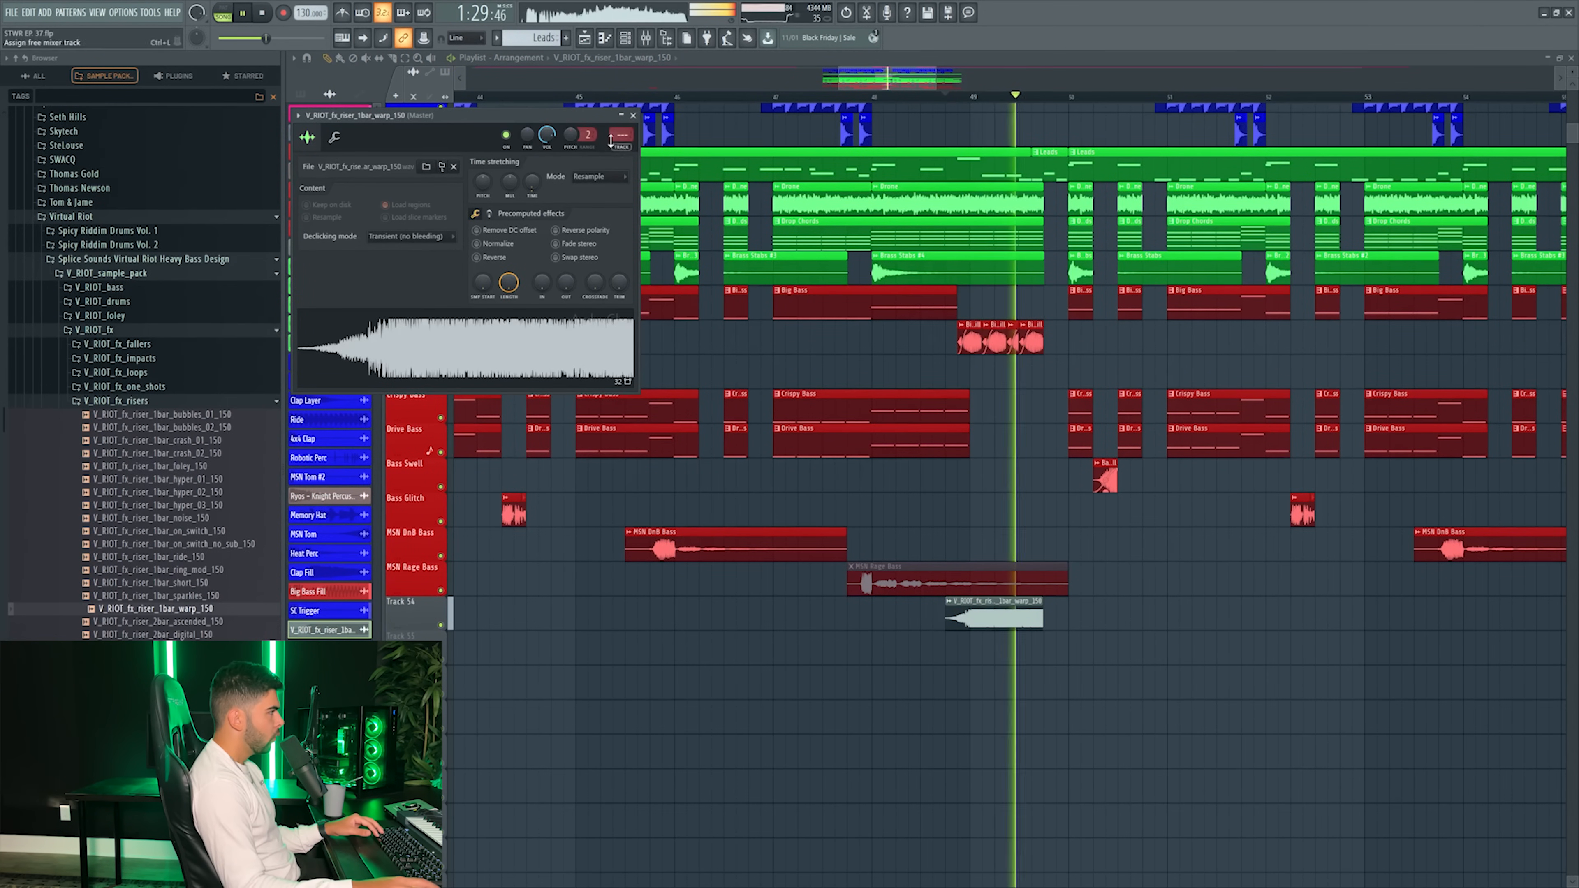
click(621, 150)
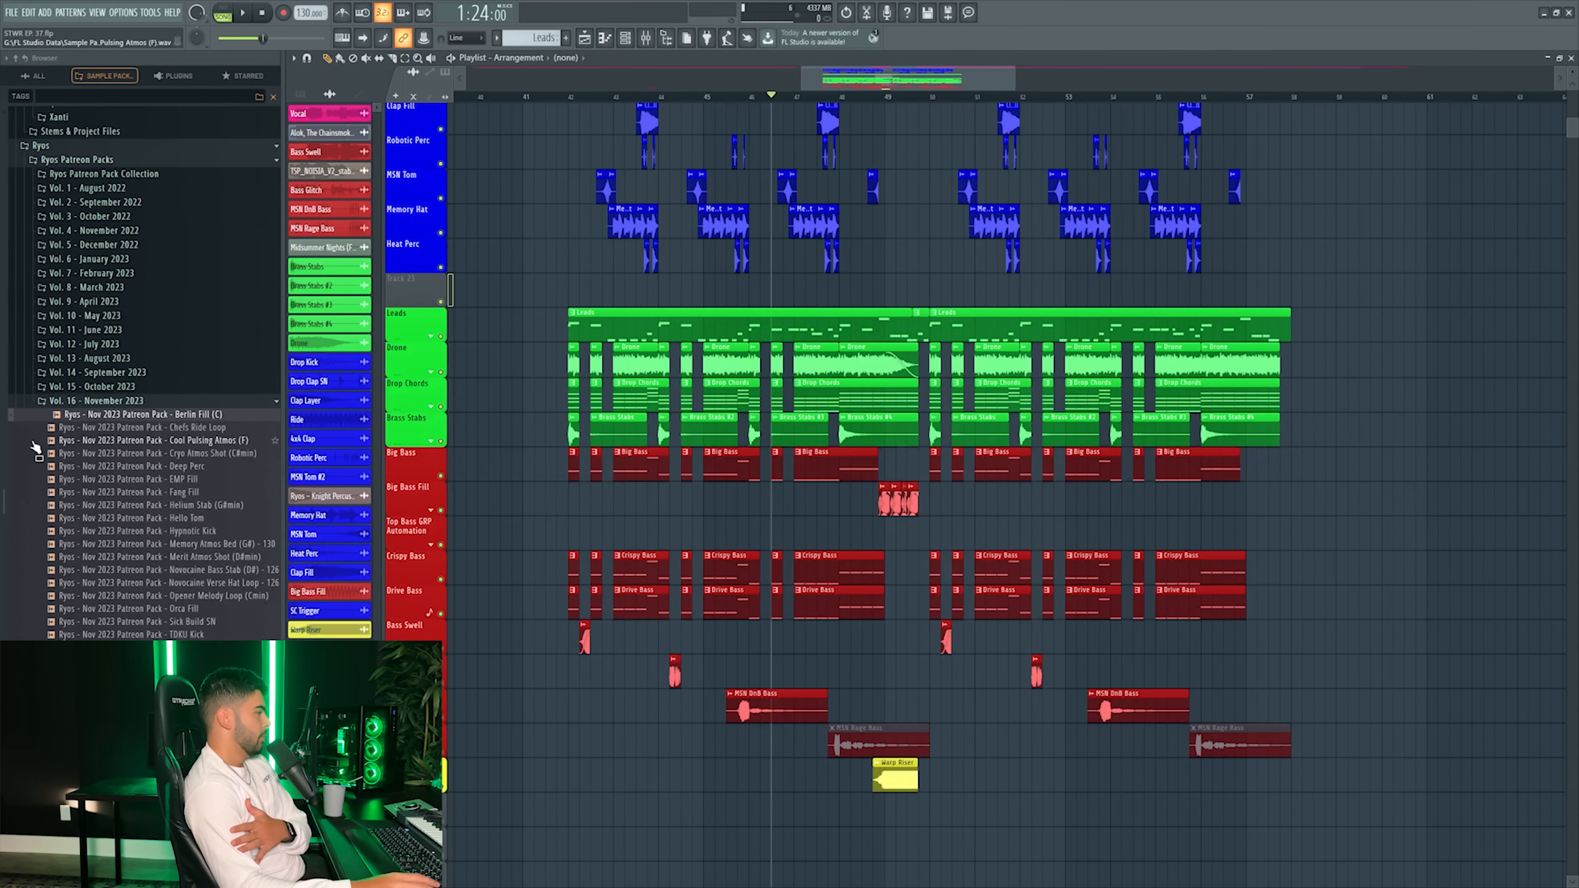
- Place Ryos - Nov 2023 Patreon Pack - Techno Shakers - 135 above Leads at bar 50 with the estimated 135 tempo, and assign a free mixer track
drag(78, 648, 940, 279)
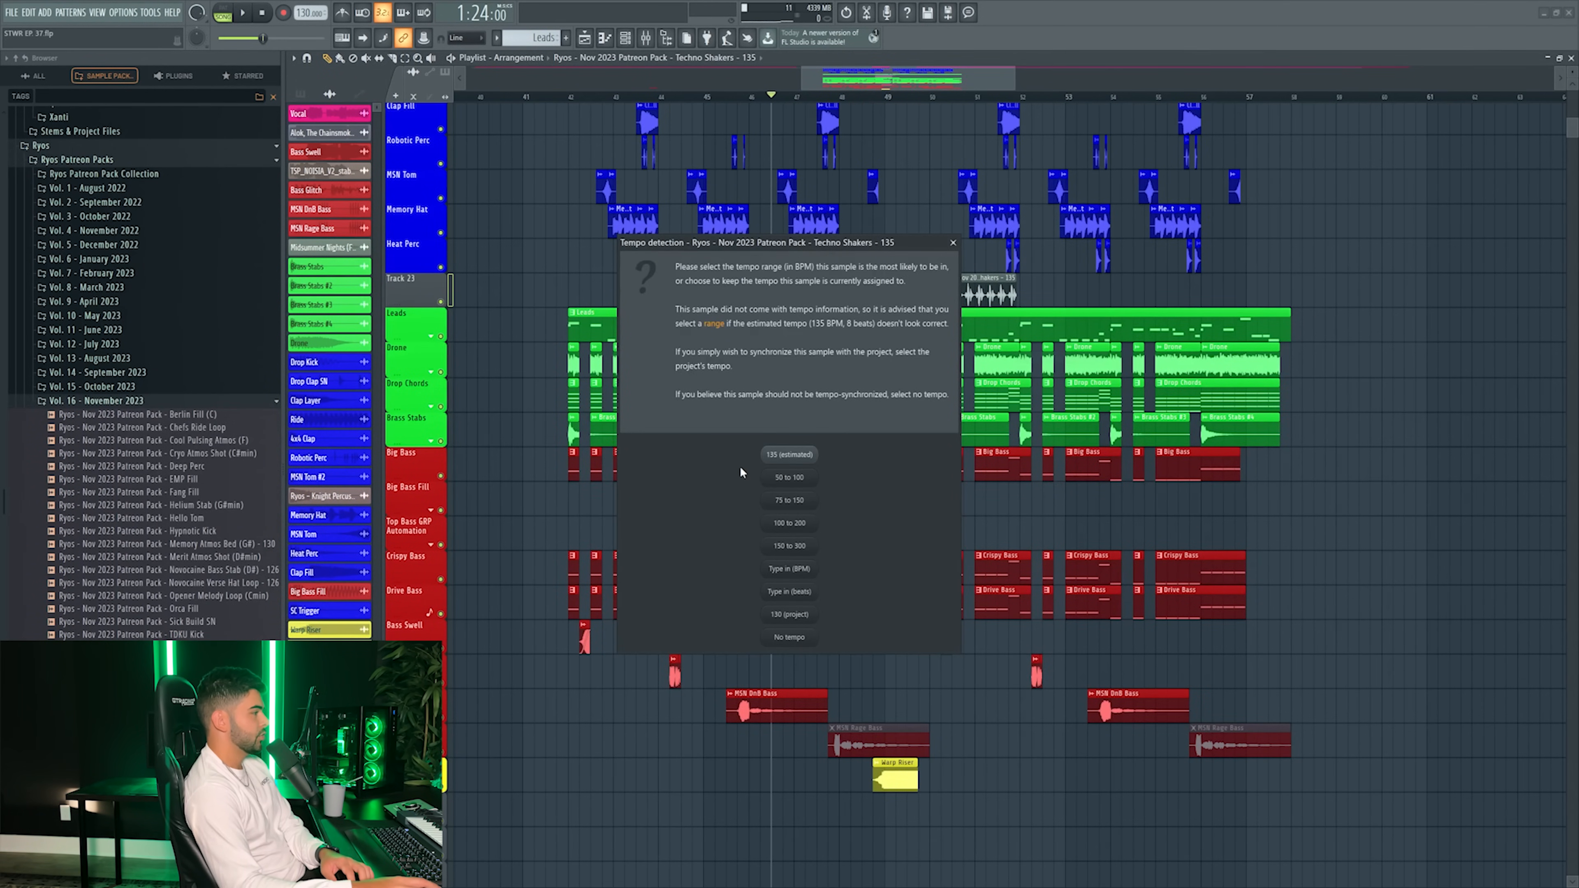
click(782, 451)
key(space)
double_click(985, 300)
key(ctrl+l)
- Play the second drop from bar 50 and lower the Techno Shakers mixer track to -6.0 dB
key(space)
click(933, 97)
key(space)
click(646, 38)
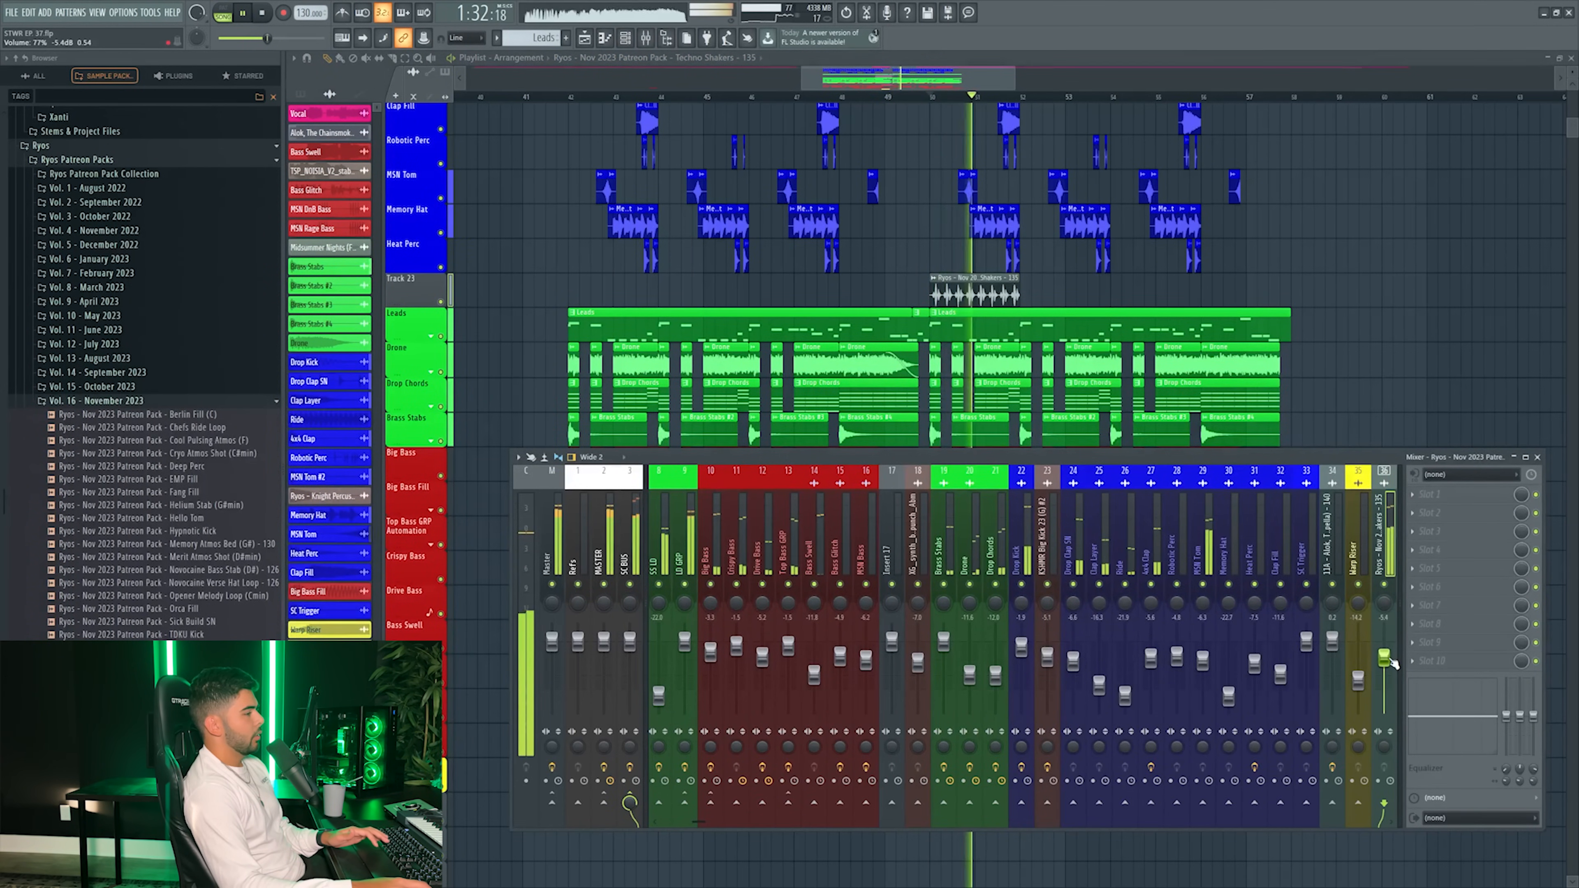
drag(1384, 642, 1391, 659)
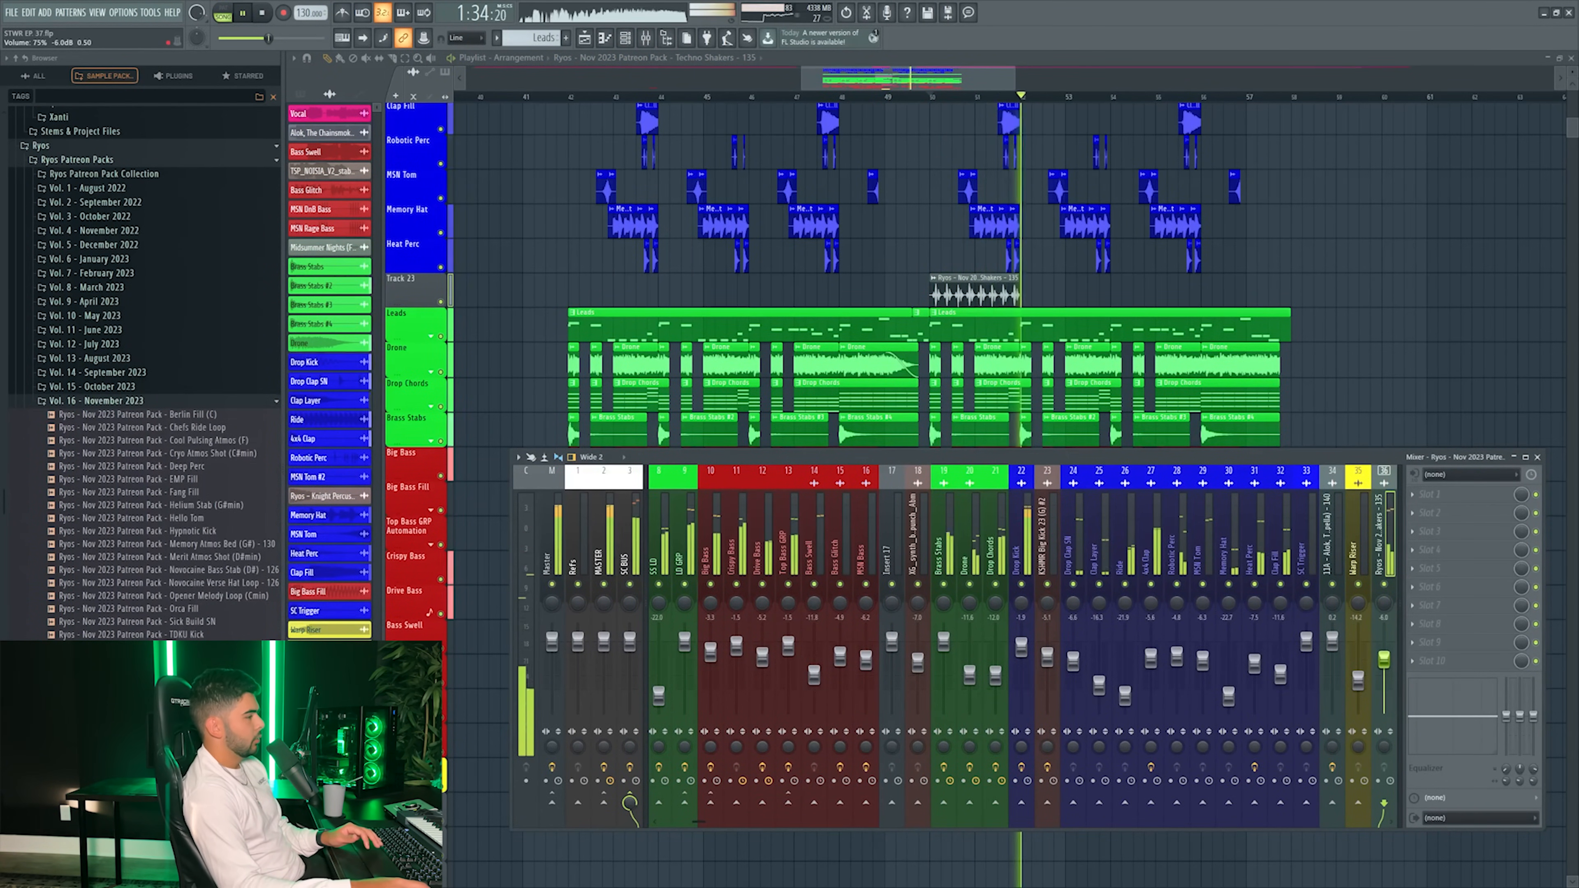
key(space)
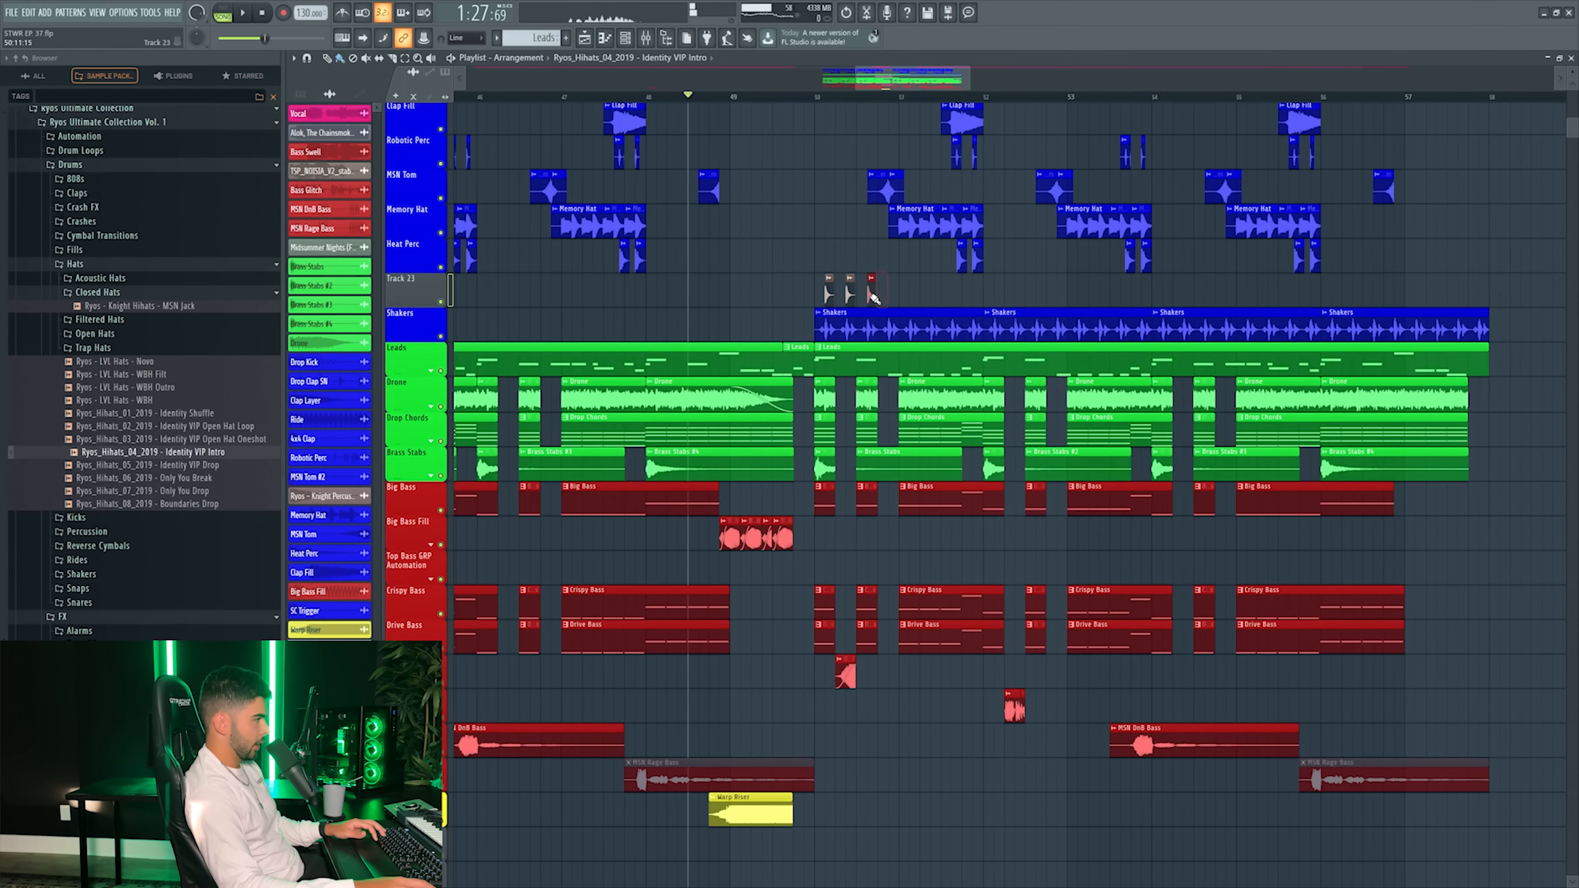
- Add a fourth Ryos_Hihats_04_2019 - Identity VIP Intro hit on Track 23, lower its mixer level during playback, and select the hat clips
click(894, 295)
key(space)
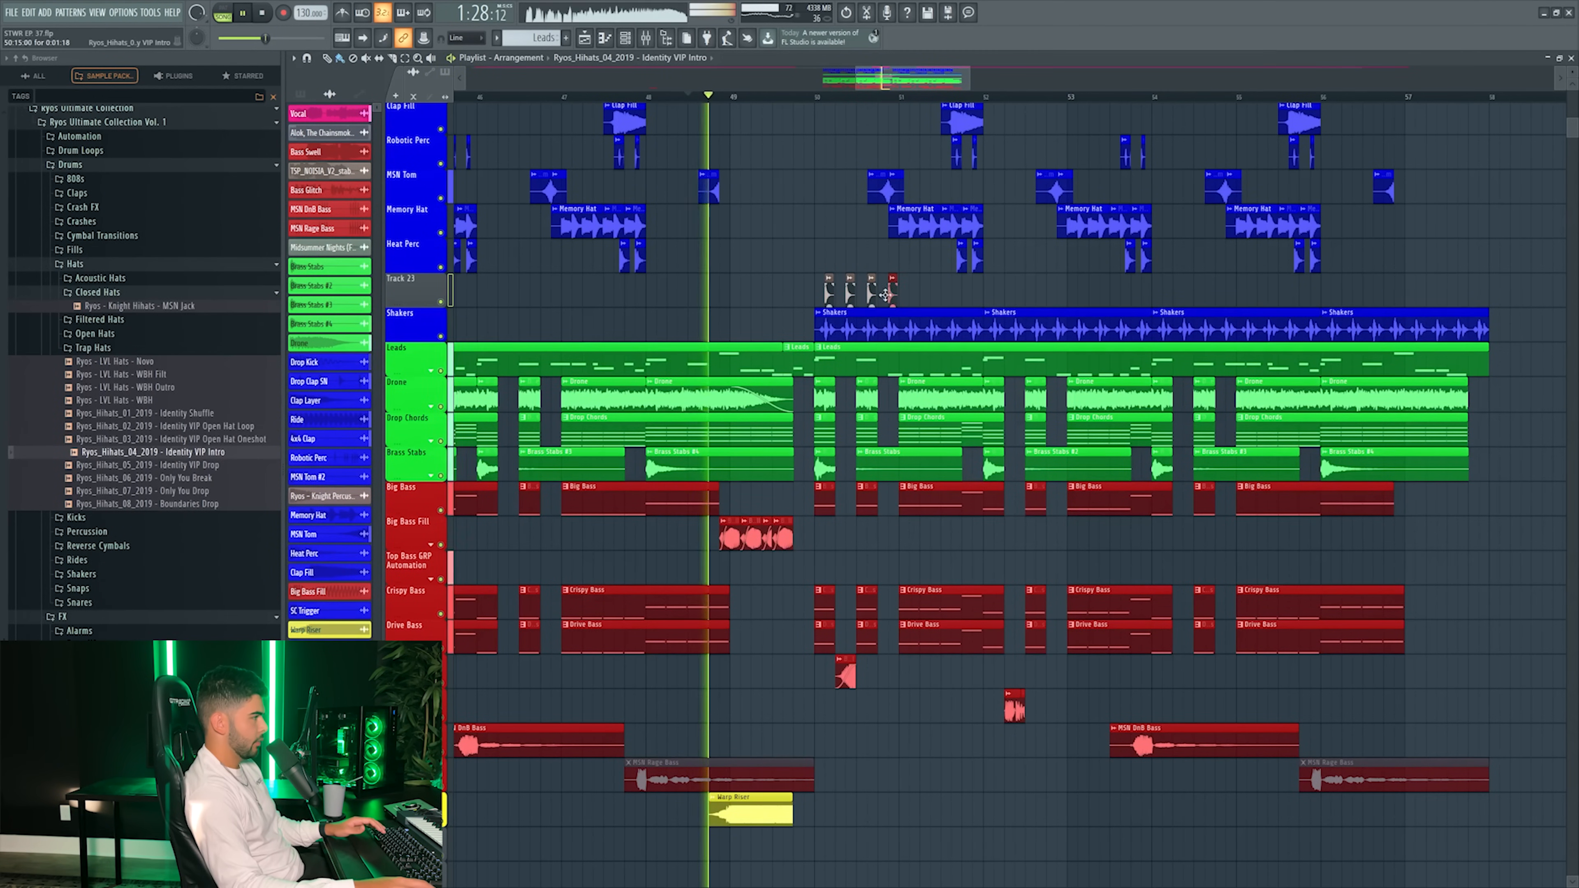
double_click(893, 293)
key(ctrl+l)
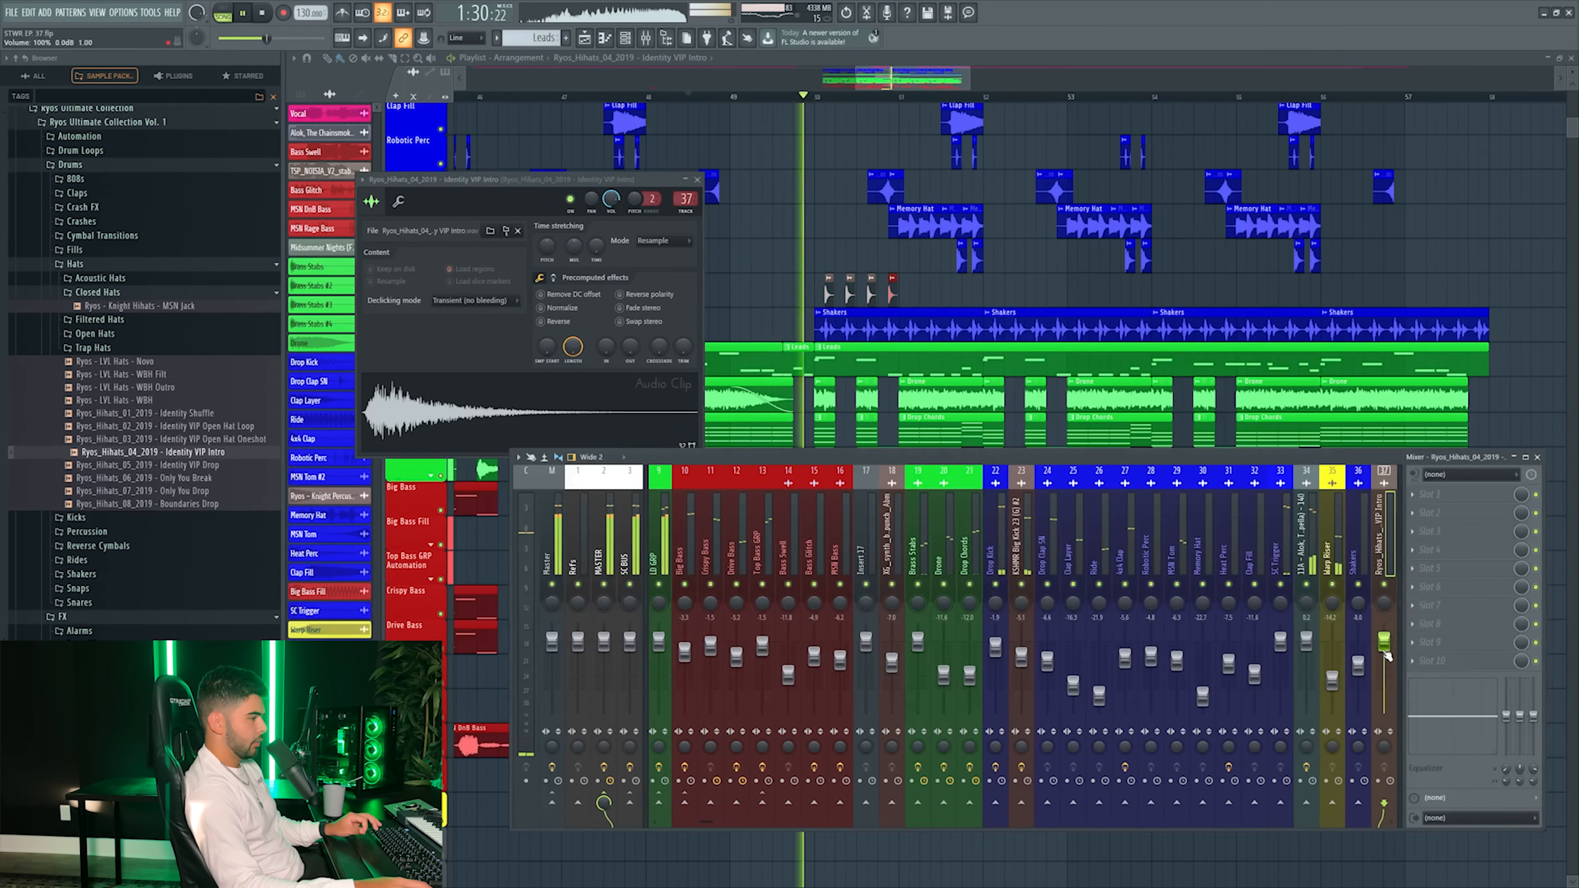
drag(1384, 653, 1384, 656)
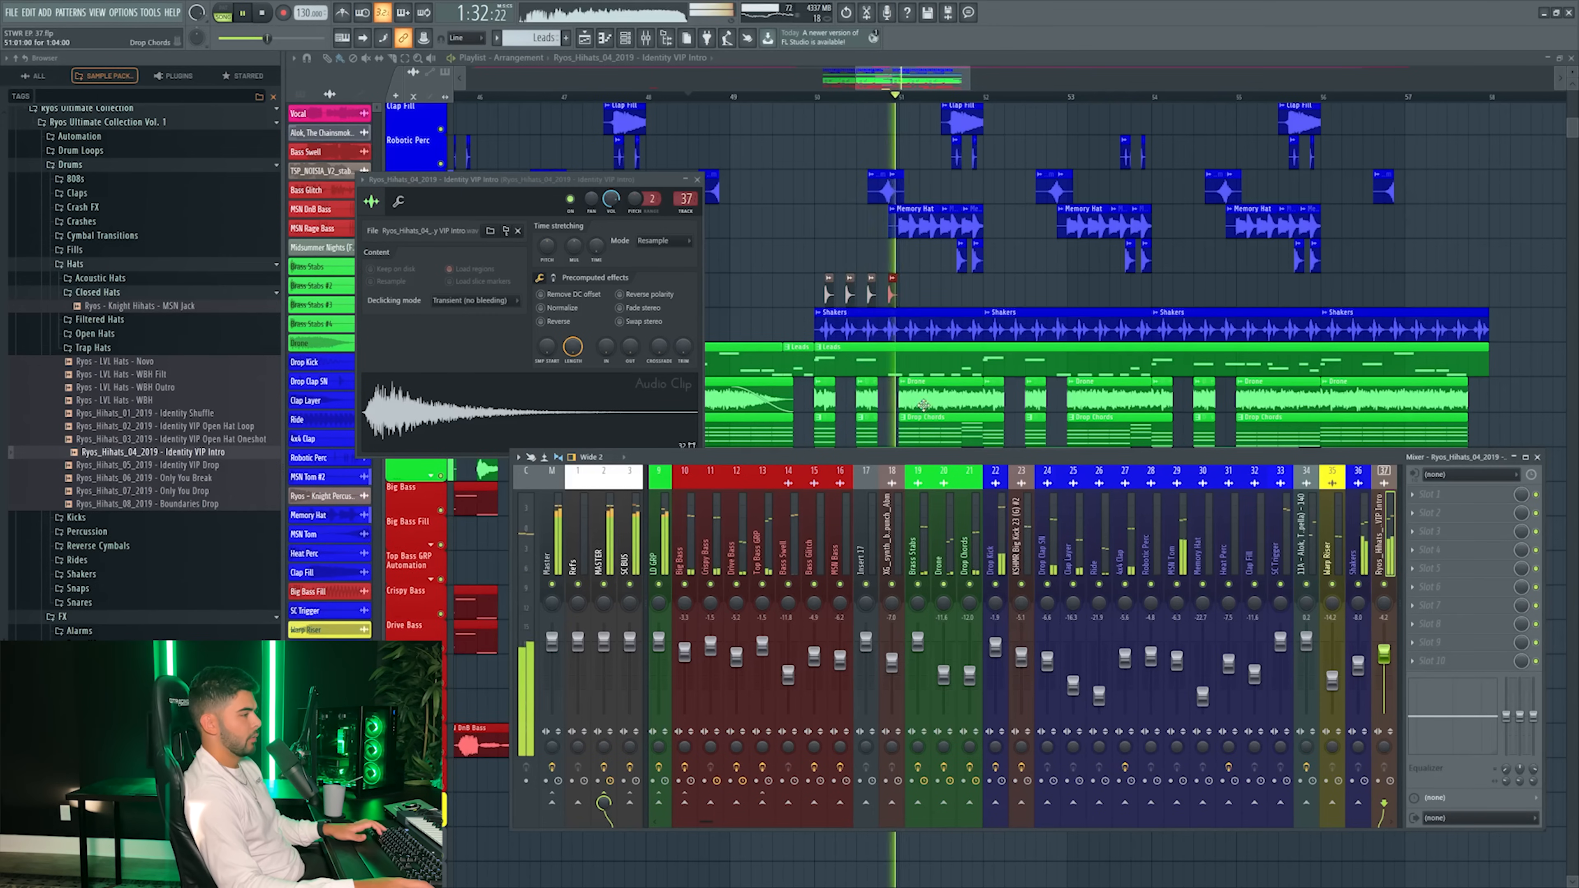
drag(808, 284, 918, 302)
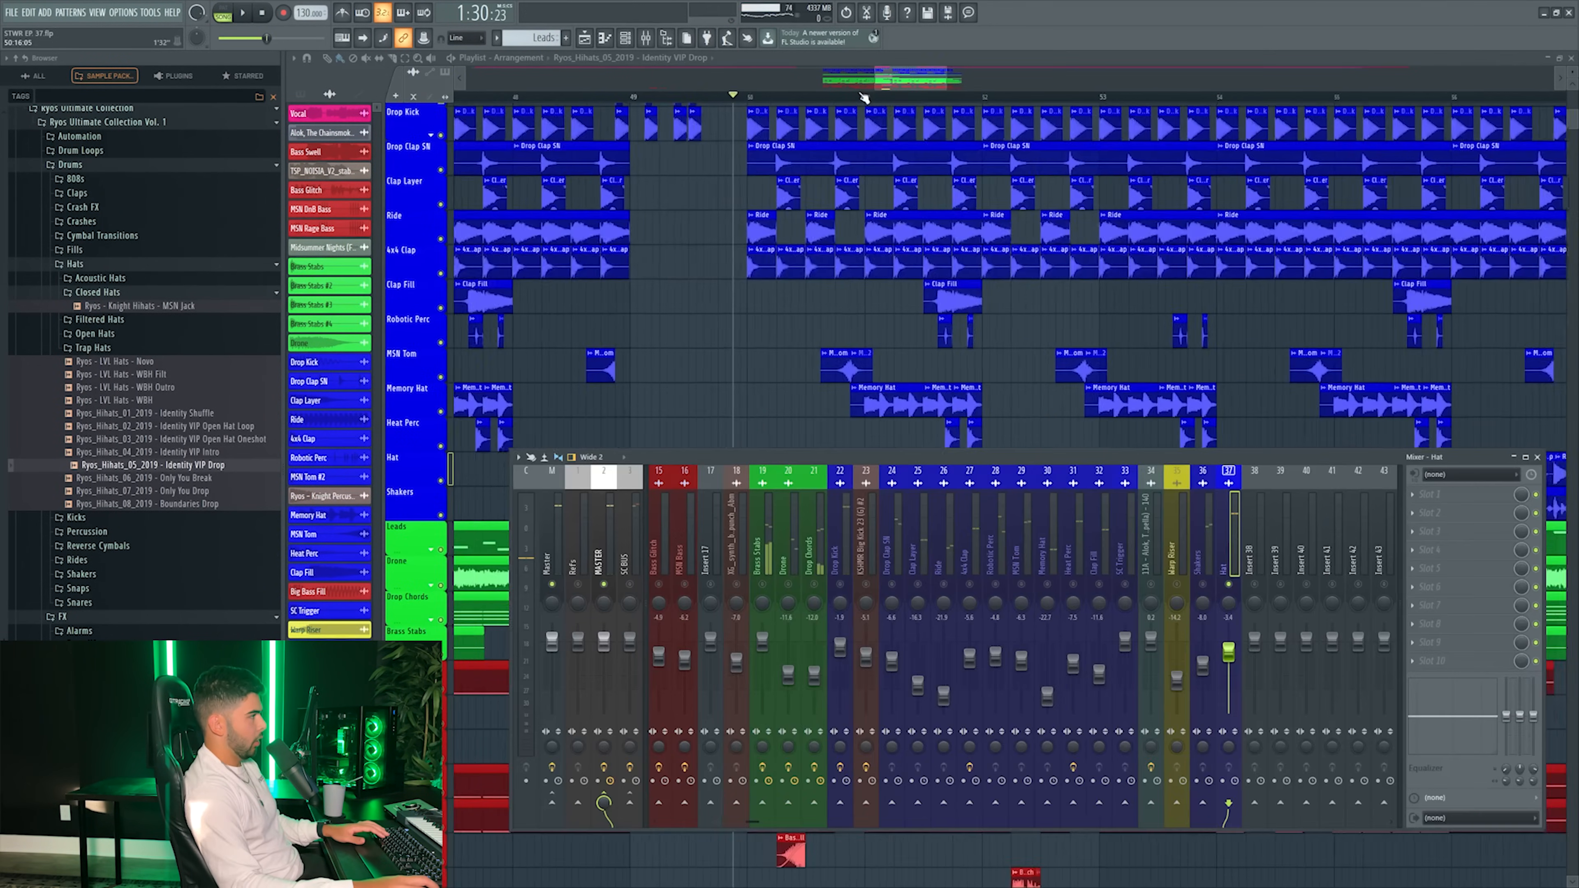
- Isolate the Drop Kick, Drop Clap SN, Clap Layer and Hat tracks and listen to them together from bar 50
right_click(440, 135)
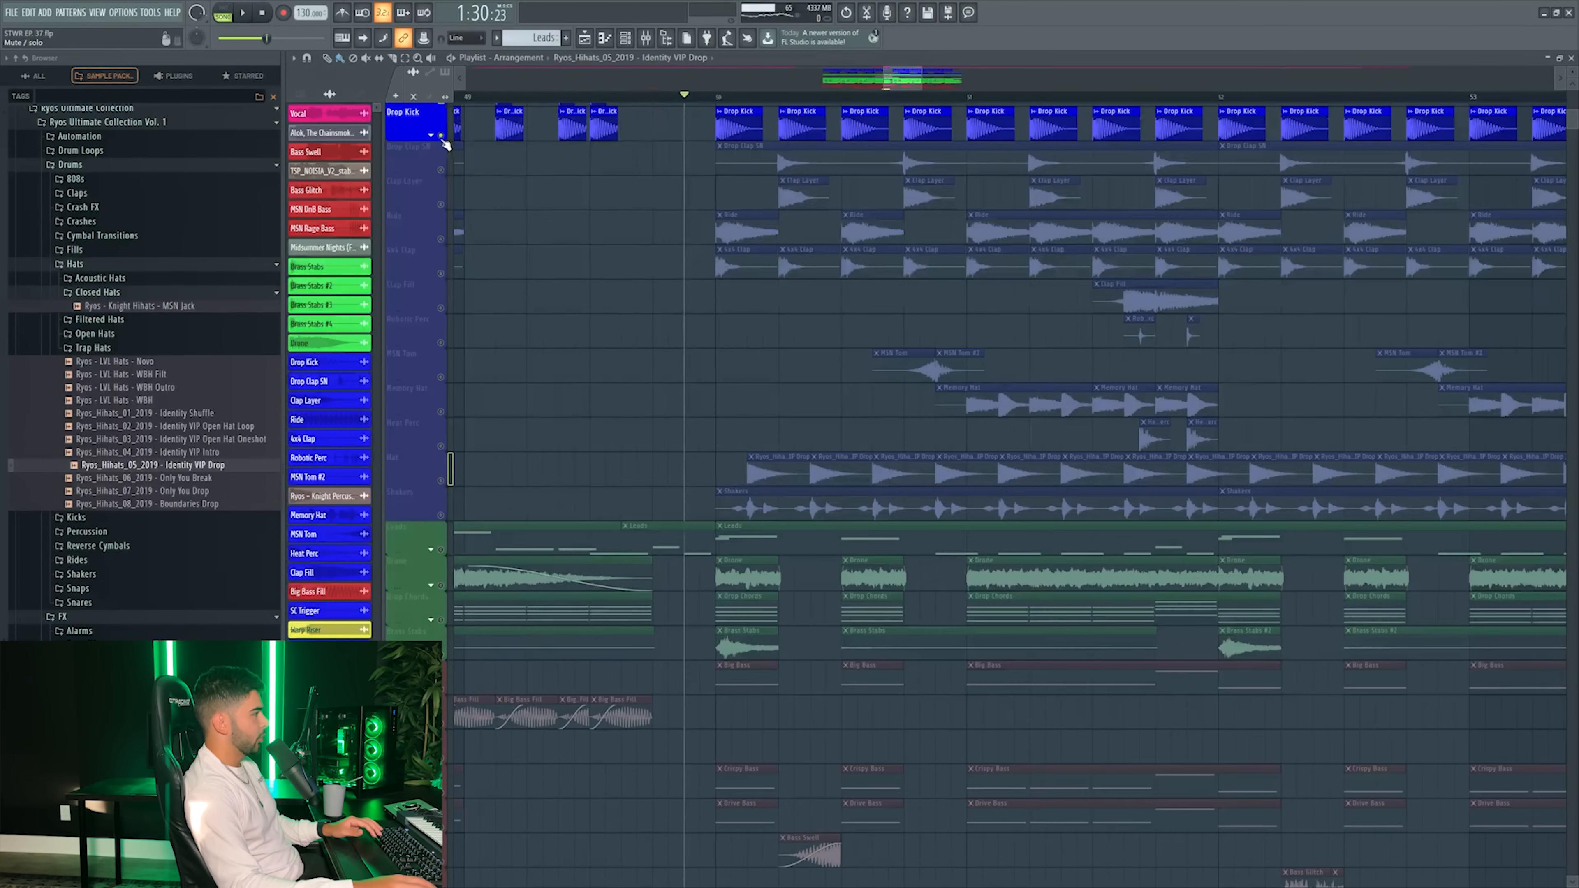
click(440, 480)
scroll(820, 88, left, 3)
drag(881, 81, 900, 78)
scroll(942, 104, up, 7)
scroll(941, 103, up, 4)
click(441, 411)
click(441, 446)
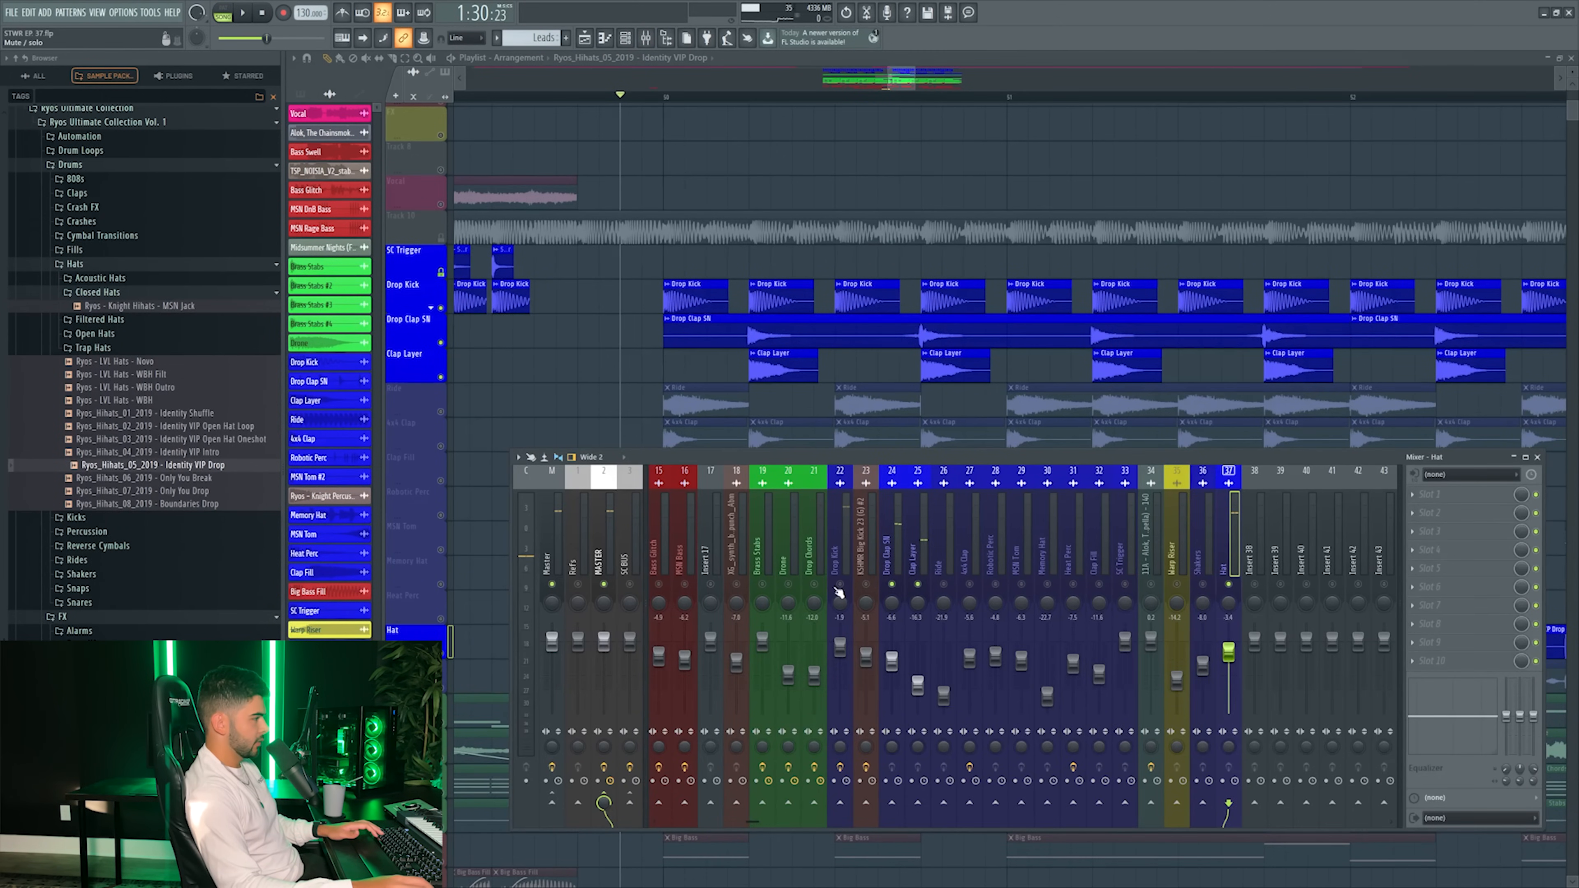
key(space)
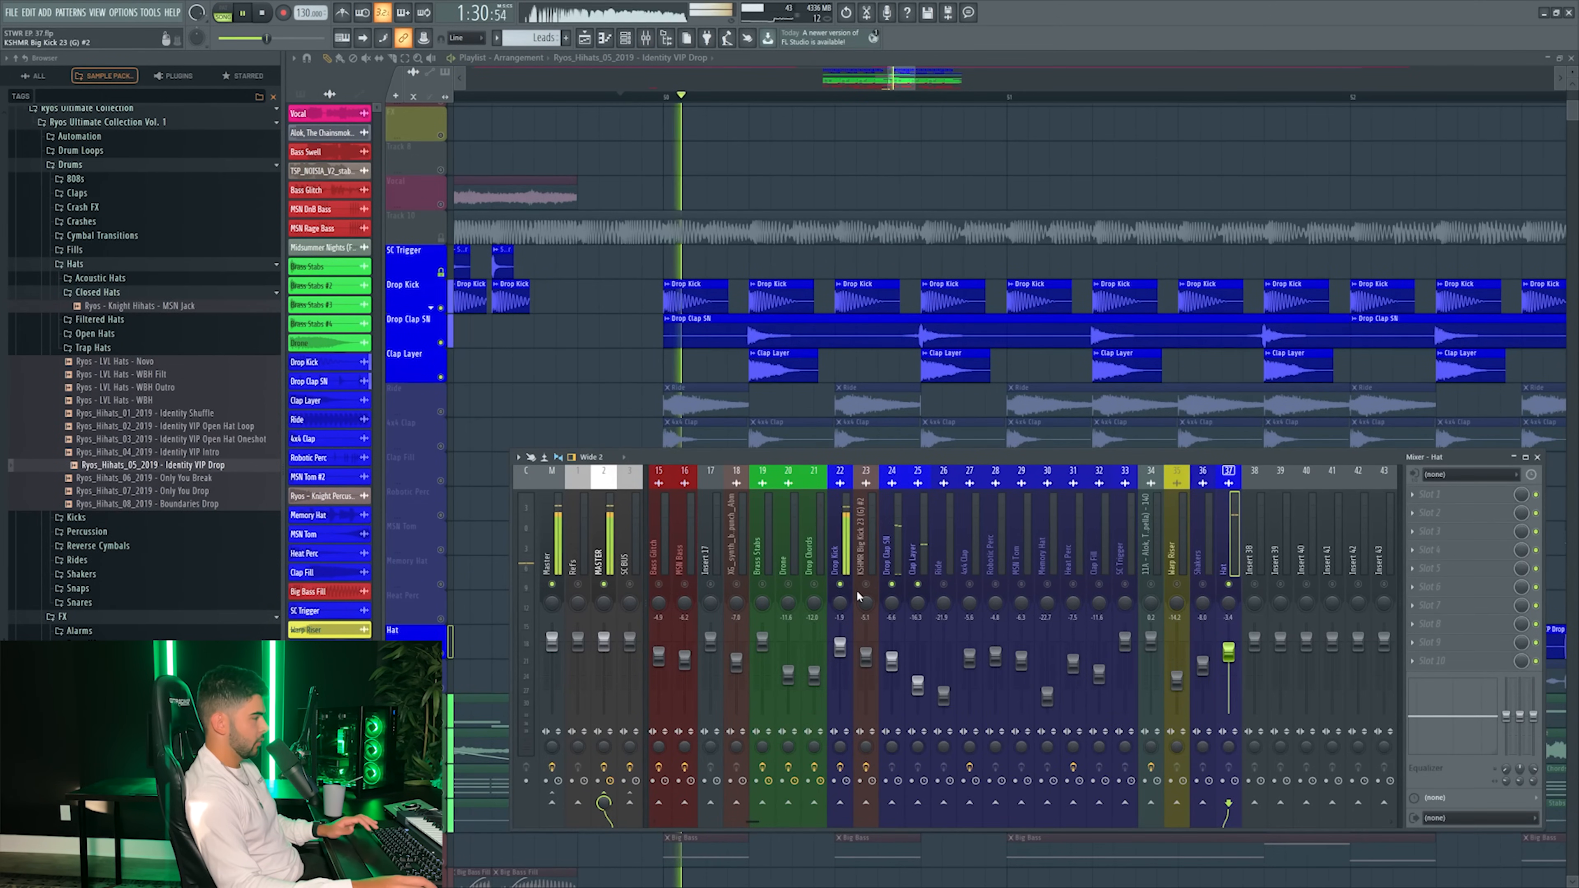
key(space)
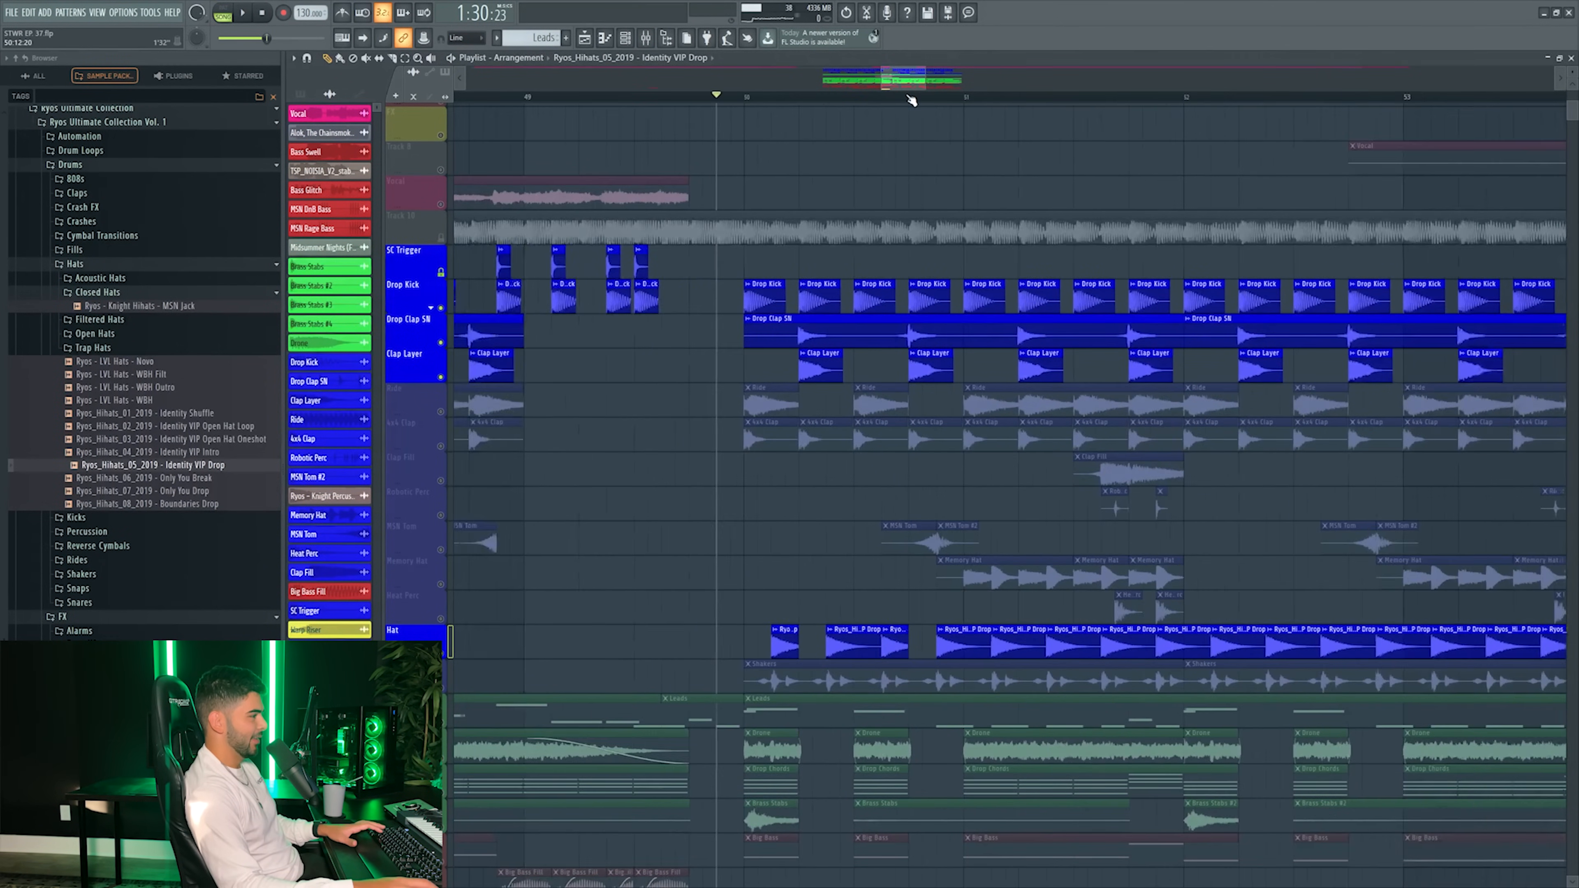
- Fine-tune the Hat mixer track's level against the full second drop
scroll(907, 87, down, 2)
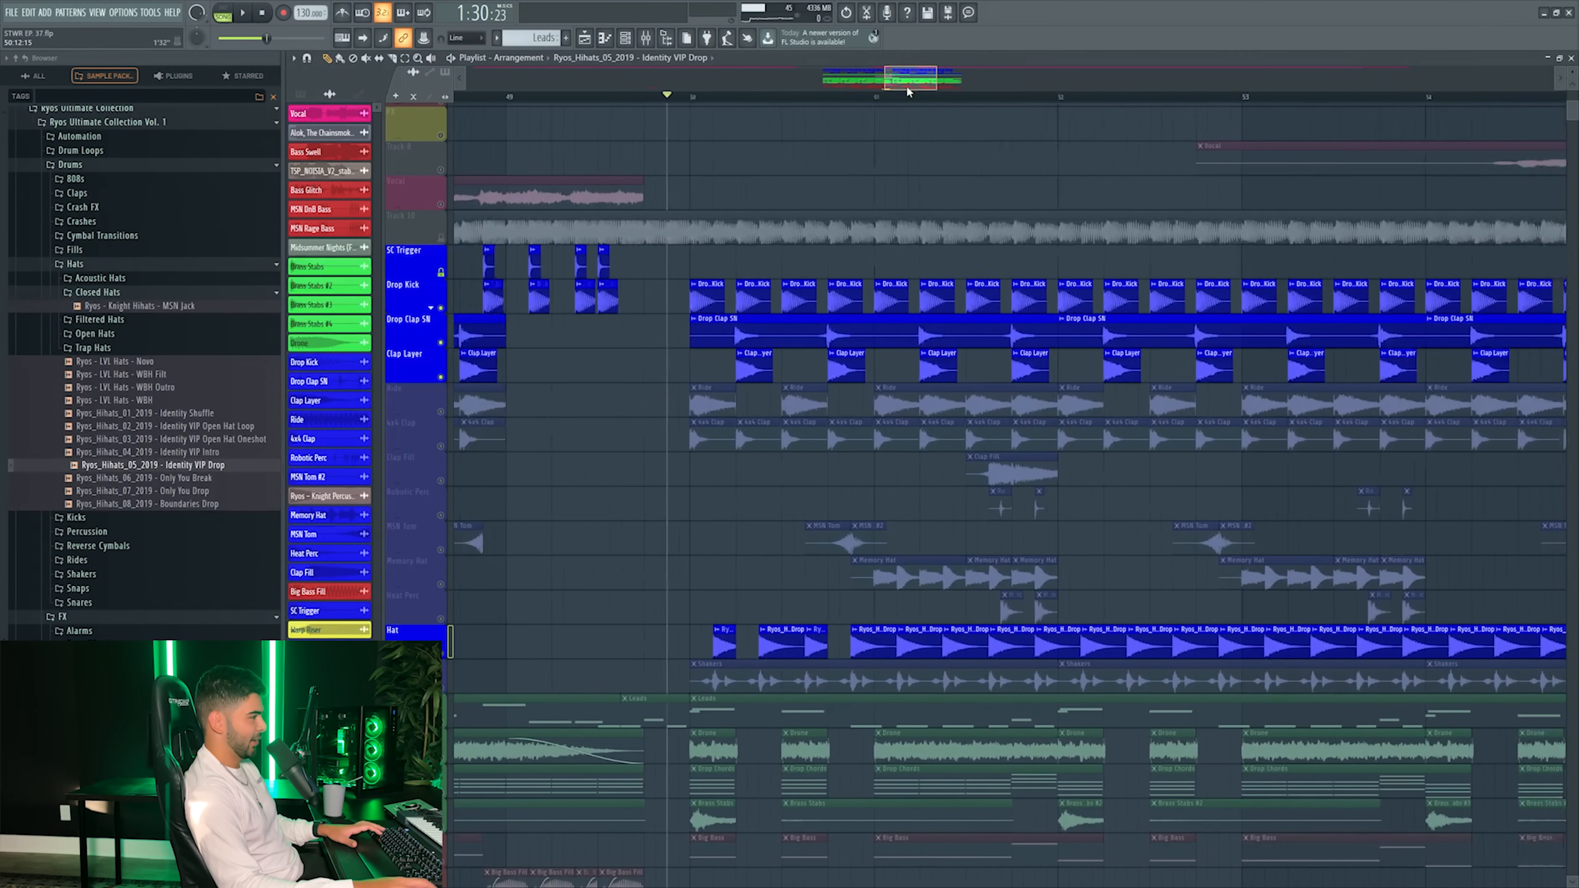
drag(907, 85, 911, 86)
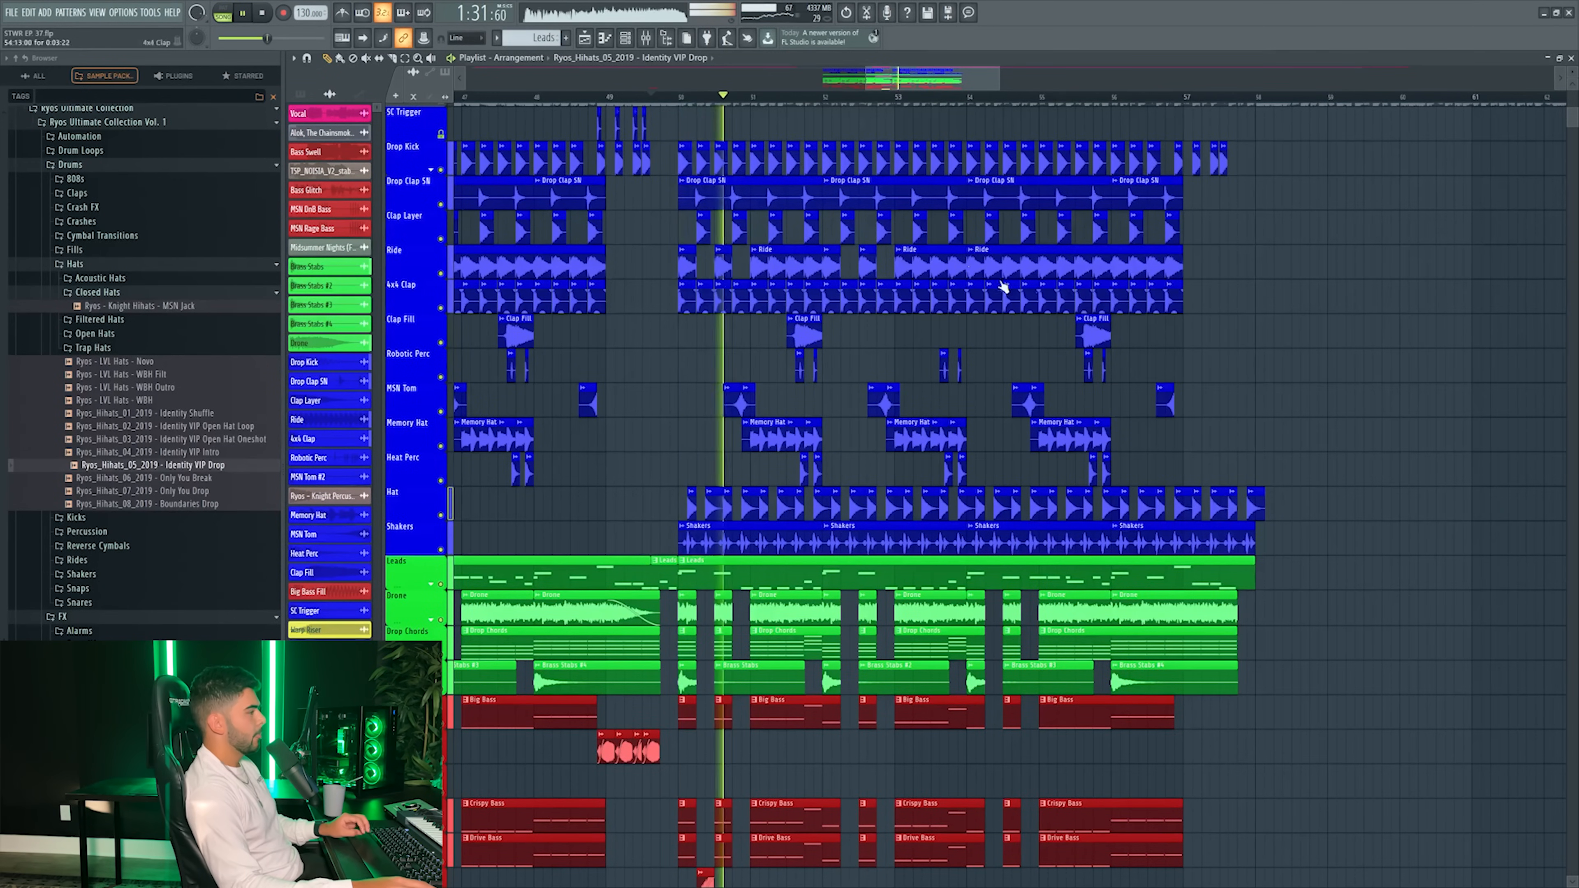
key(F9)
drag(1235, 655, 1236, 657)
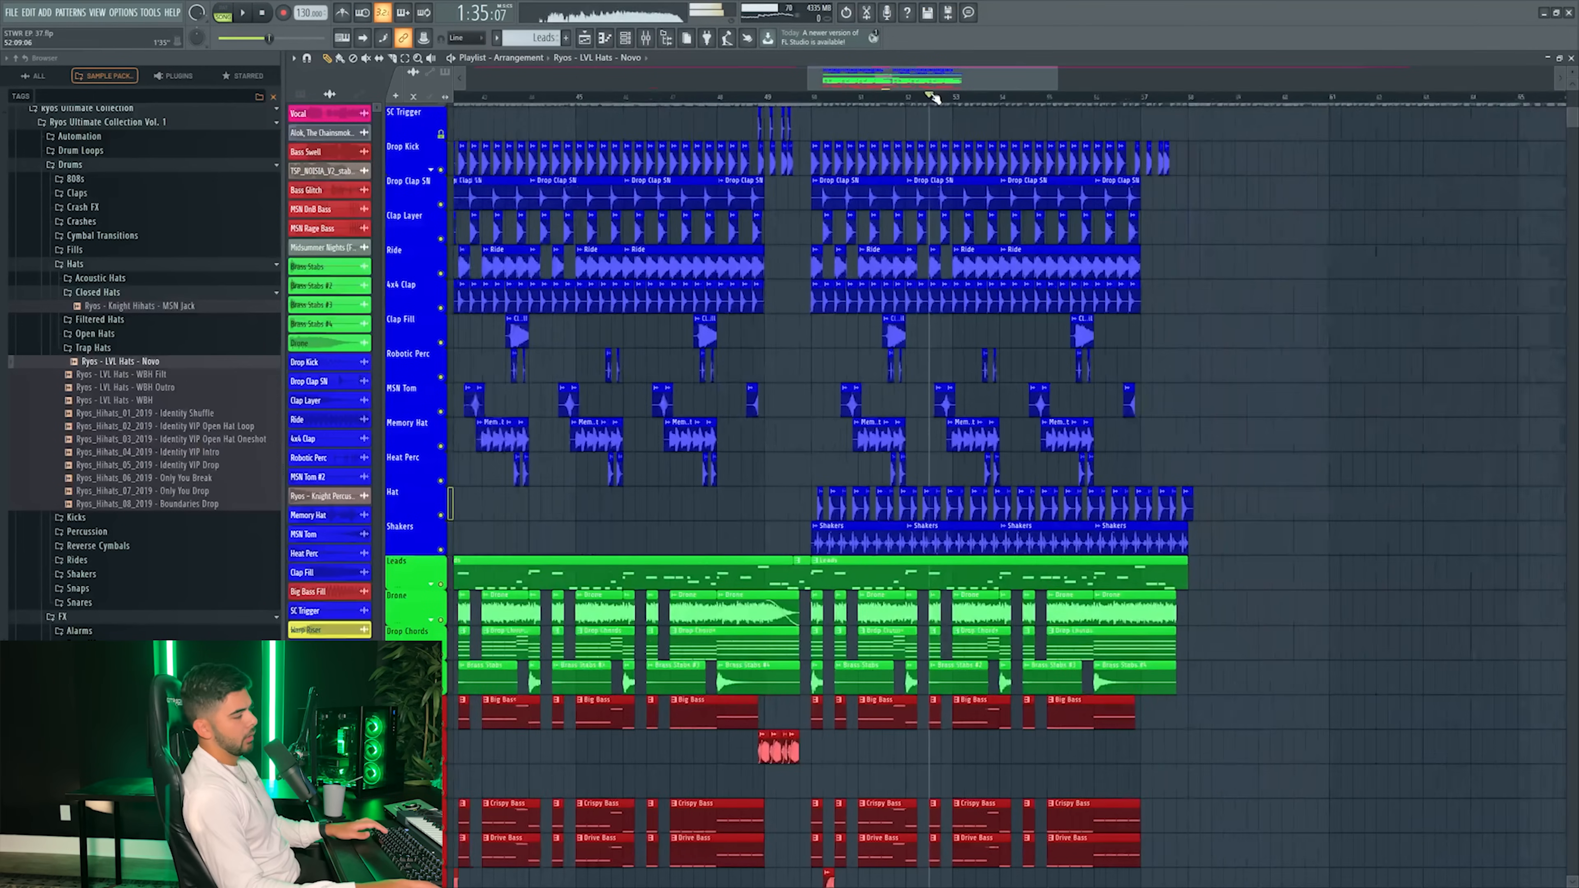
- Place Ryos - Knight Downlifters - Being Alive DRP below Warp Riser at bar 50, assign a free mixer track, and lower its level during playback
scroll(932, 93, down, 1)
drag(920, 83, 905, 82)
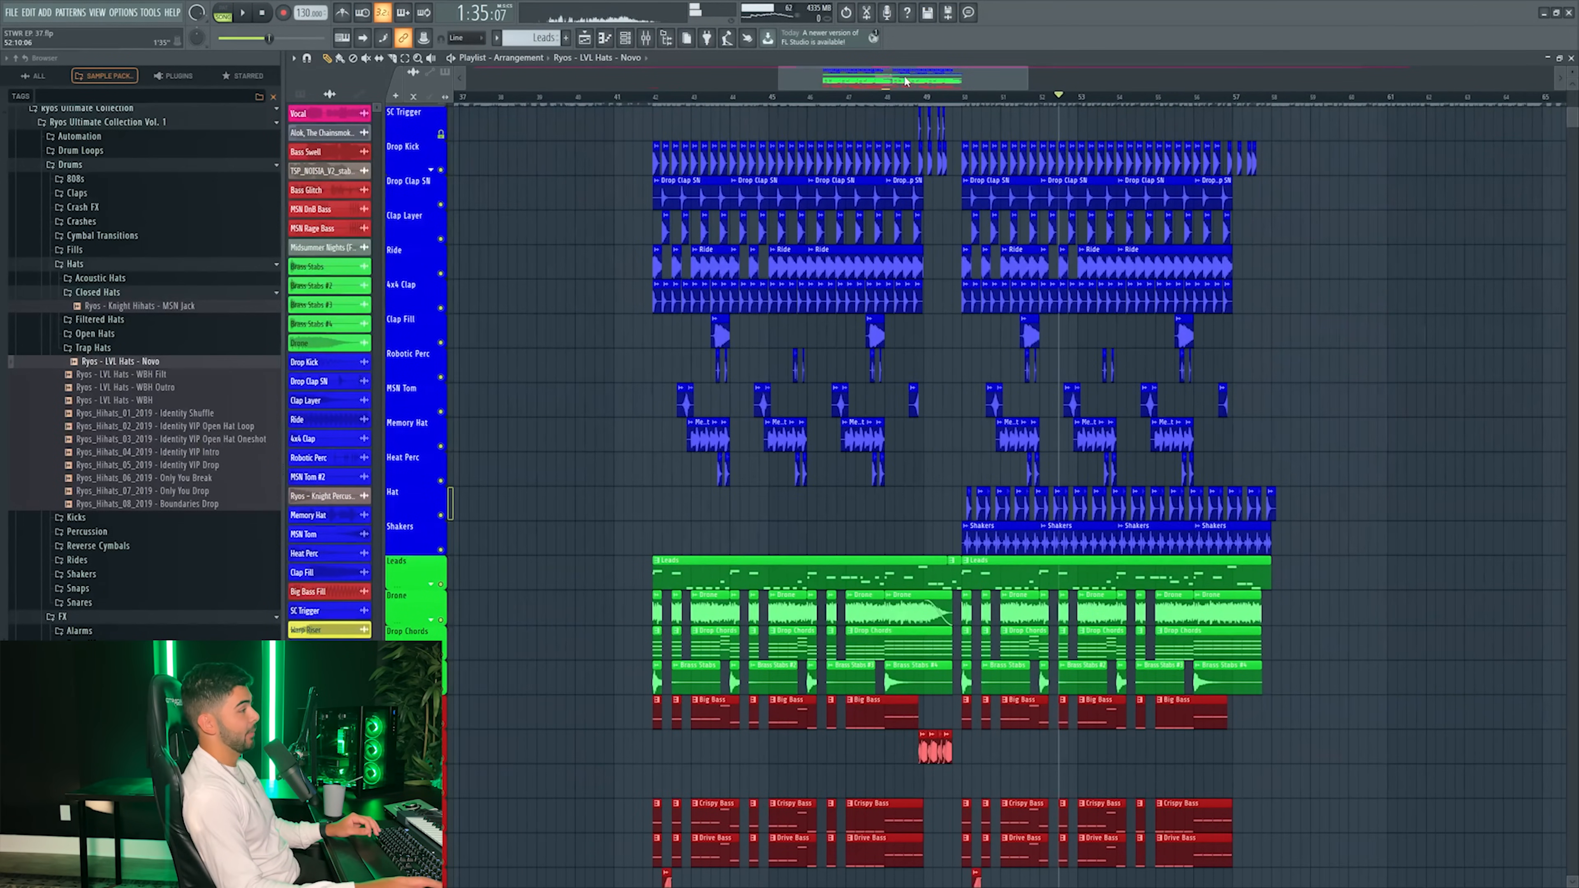
scroll(1018, 172, down, 11)
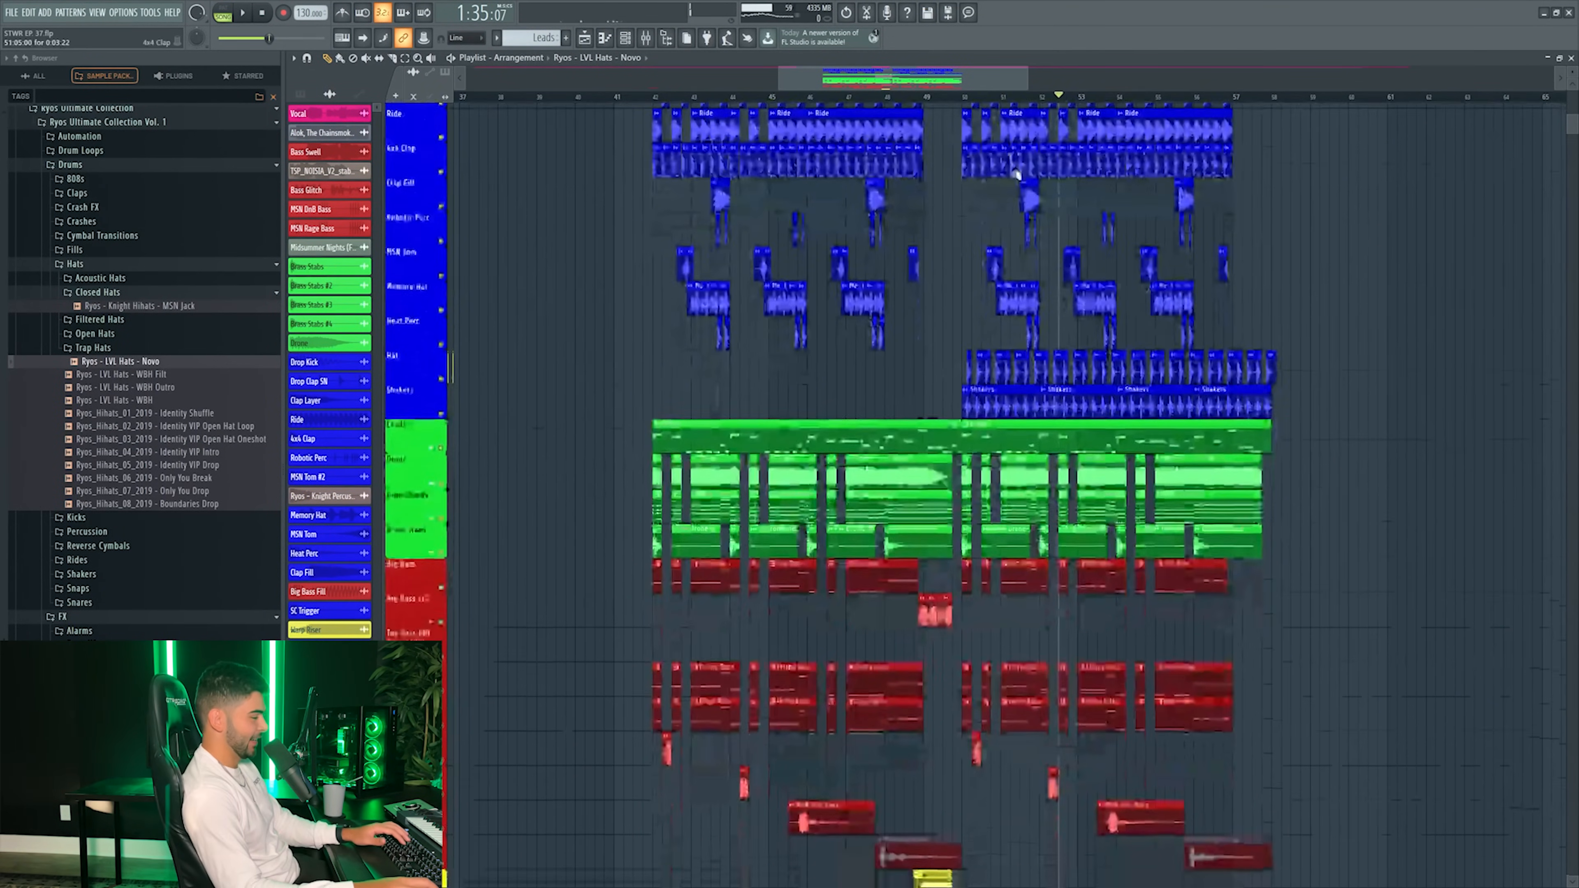
scroll(148, 581, down, 4)
scroll(176, 564, down, 2)
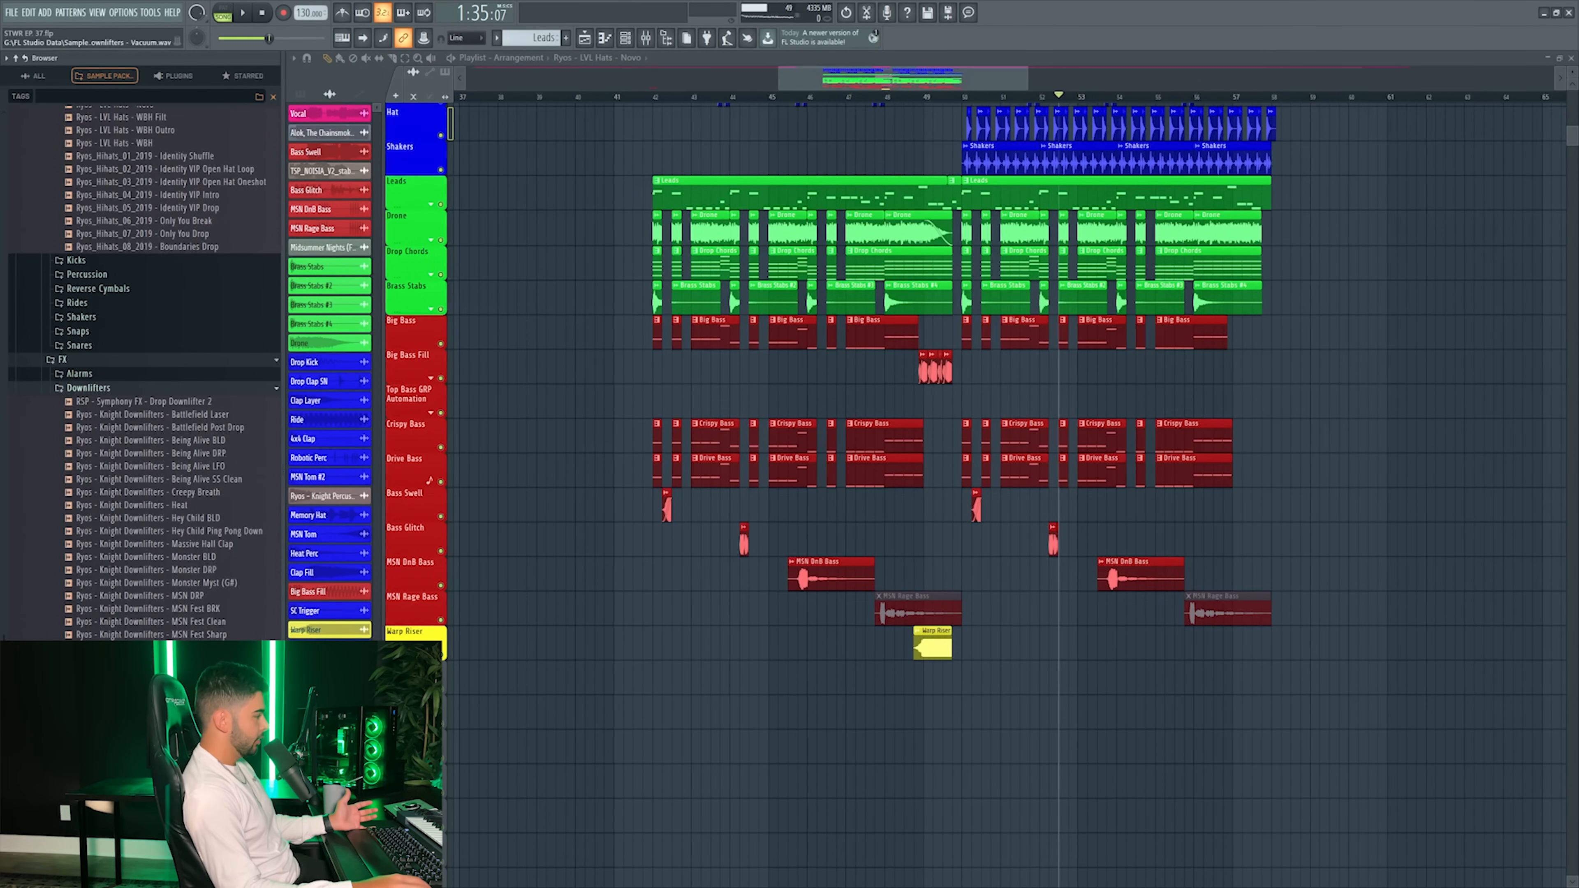
scroll(200, 595, down, 2)
drag(223, 376, 1021, 673)
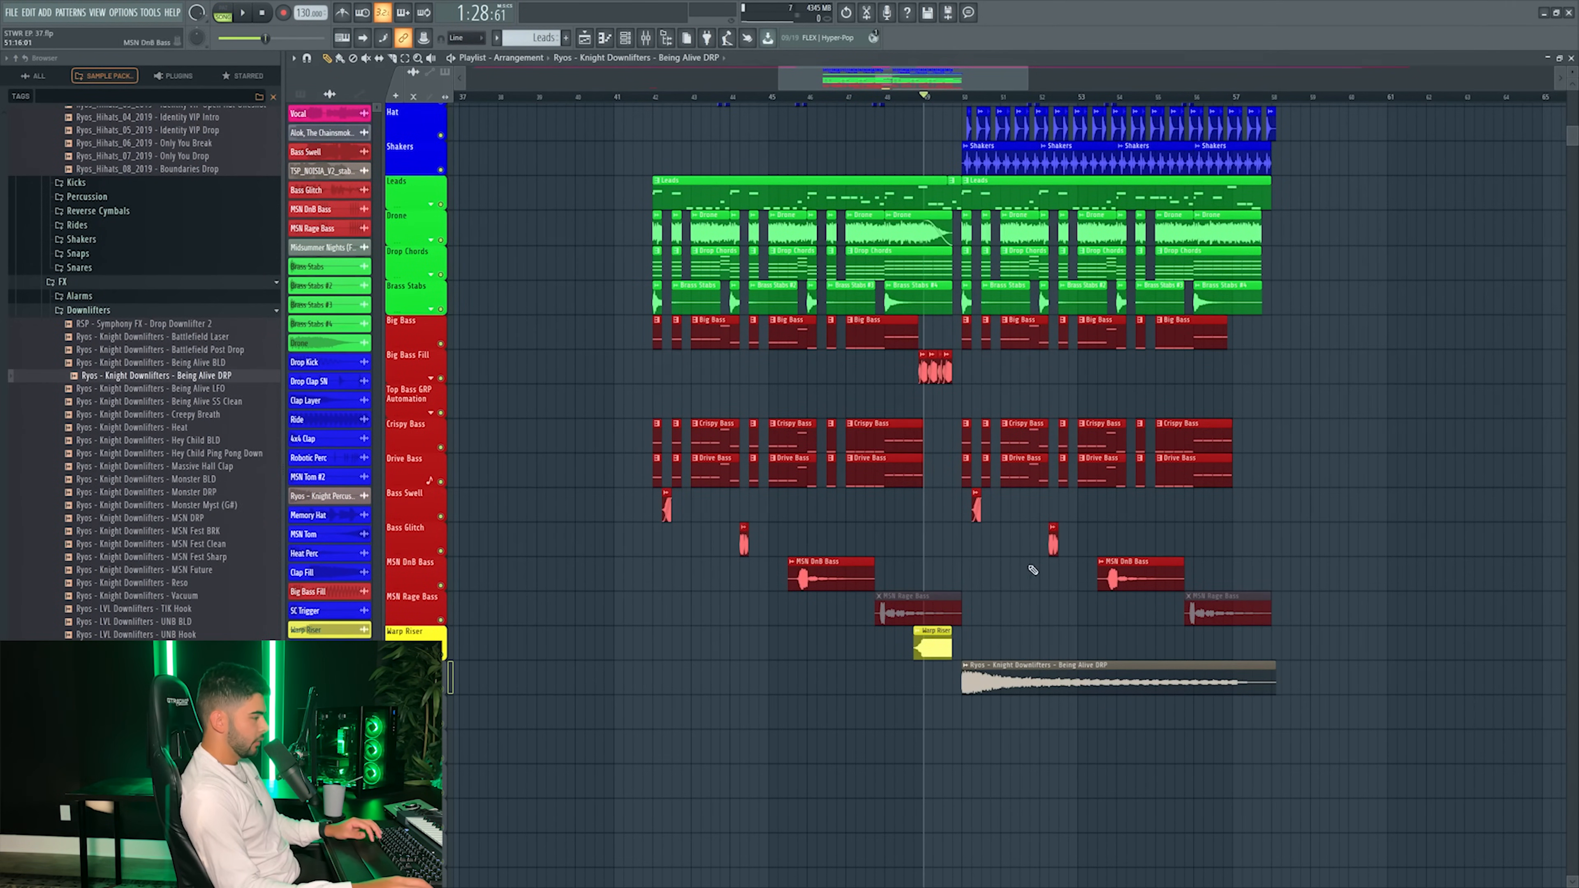
click(646, 39)
key(space)
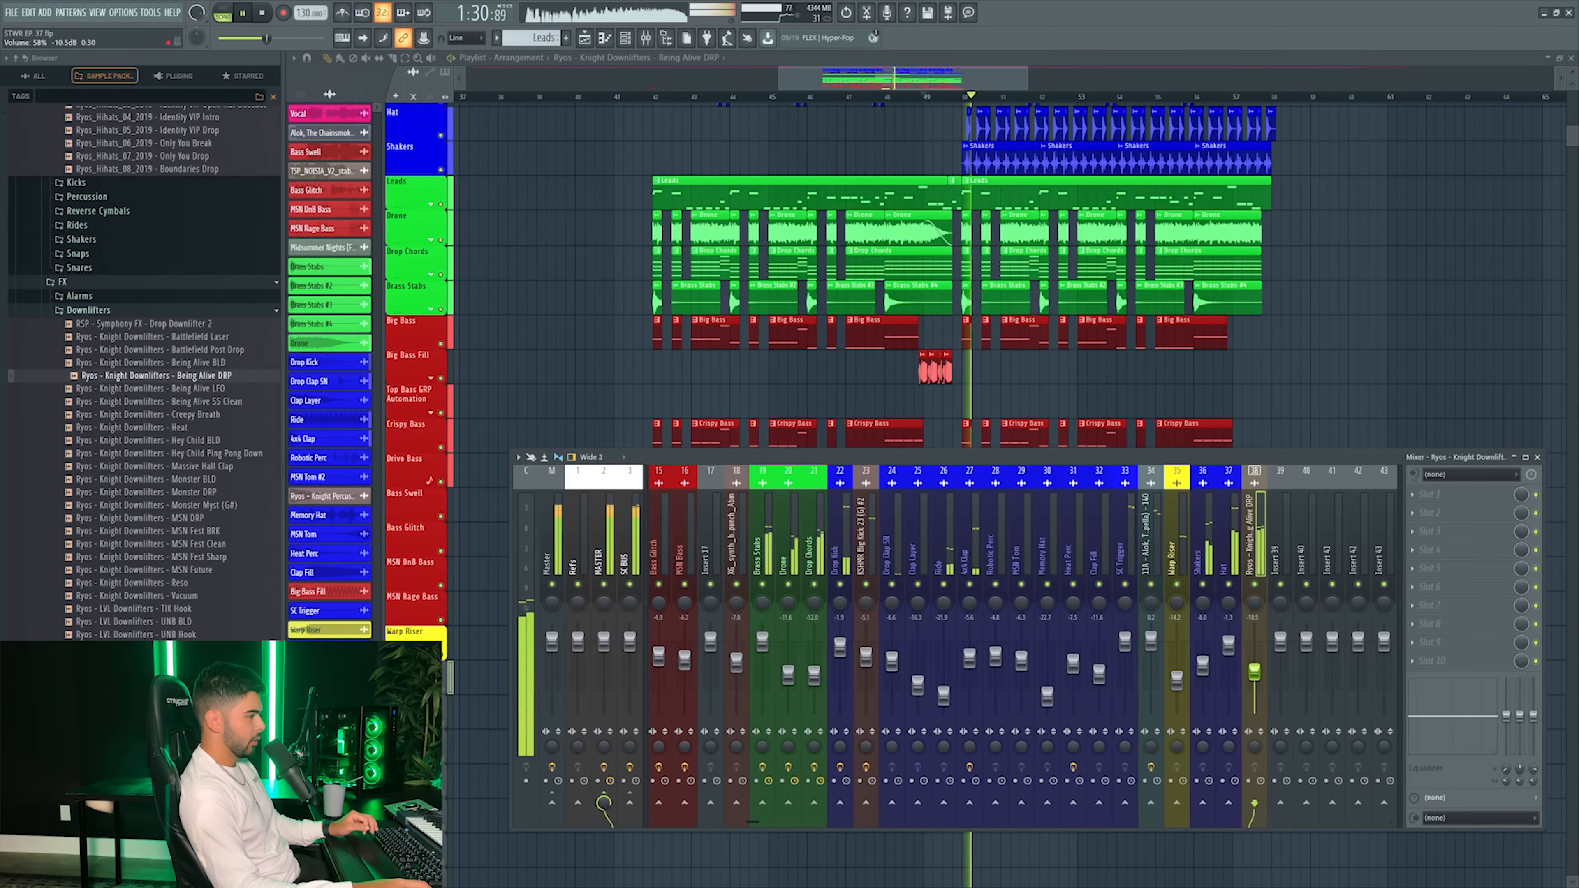
- Color the downlifter's mixer track yellow and rename it Splash
right_click(1265, 467)
click(1311, 481)
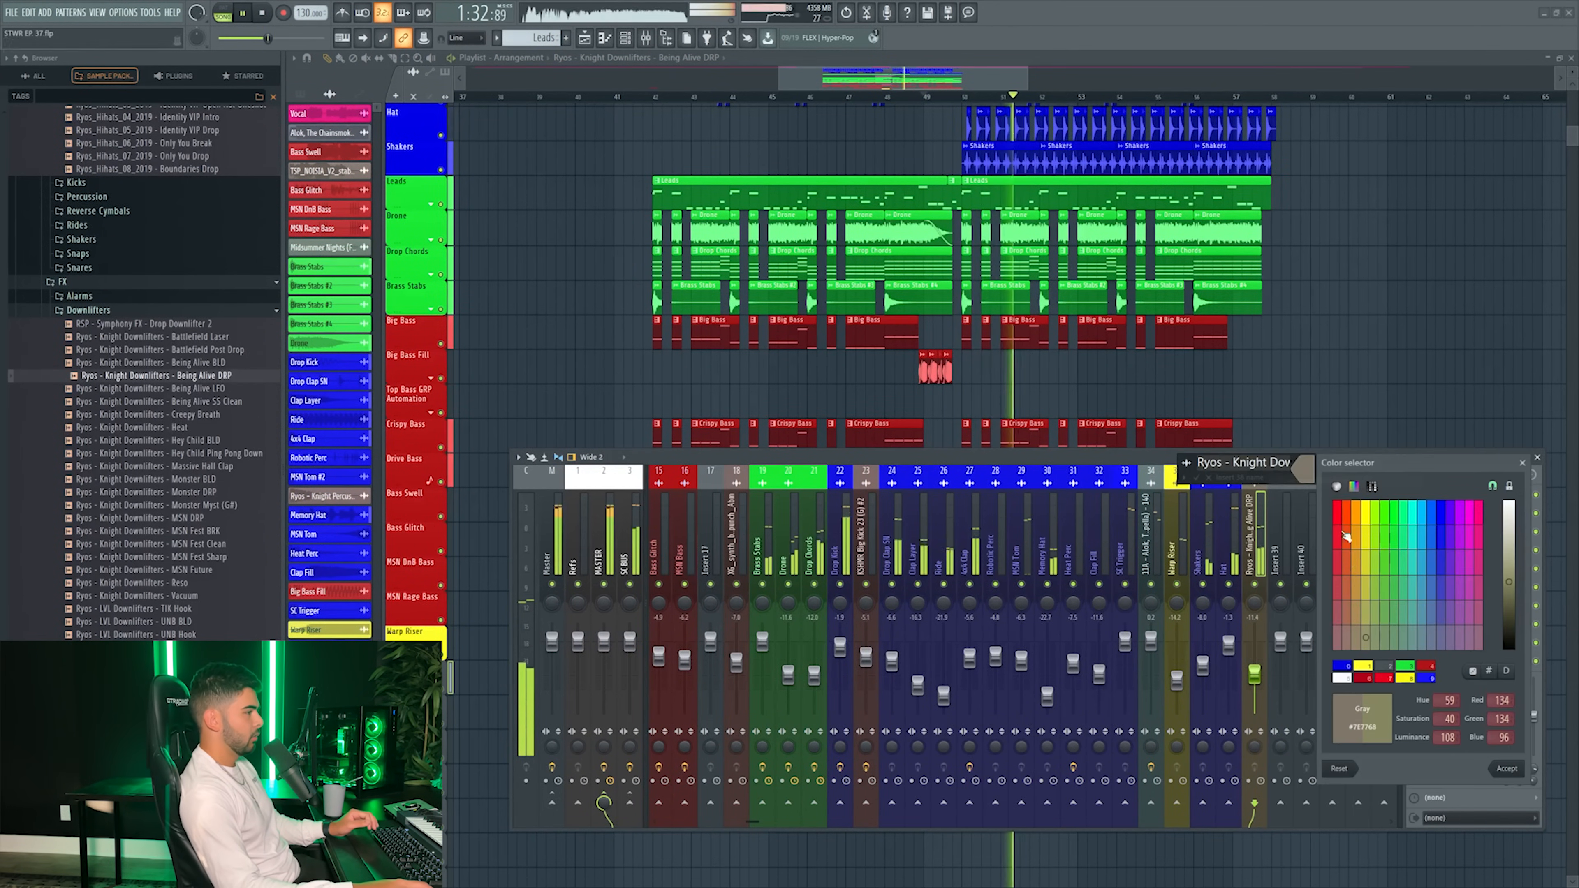
click(1361, 667)
click(1507, 768)
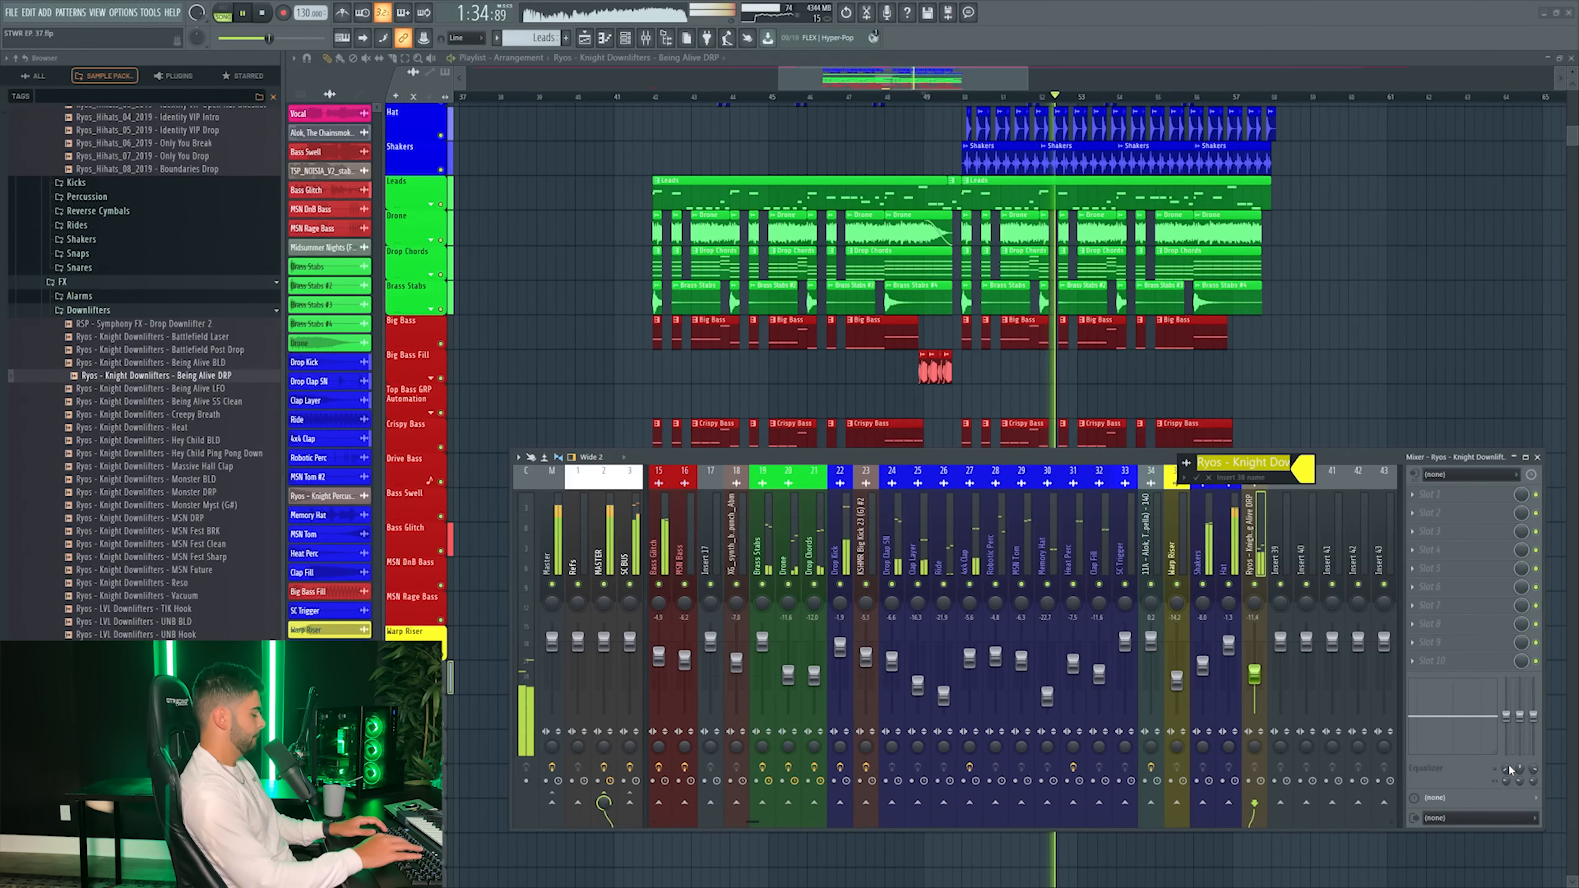
text(Splash)
key(Return)
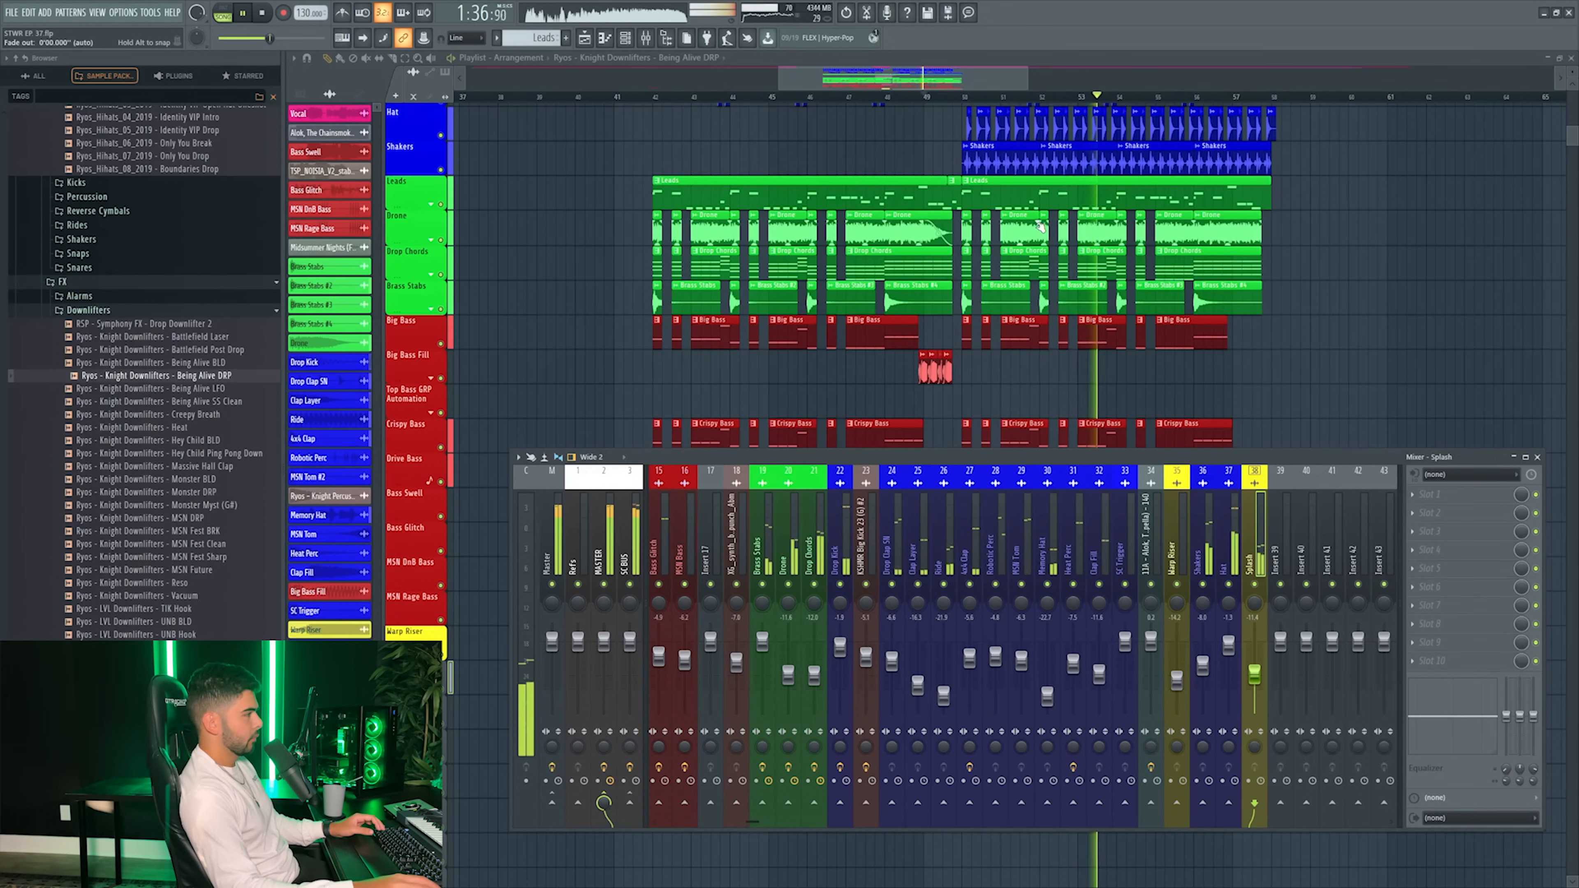
key(F9)
key(space)
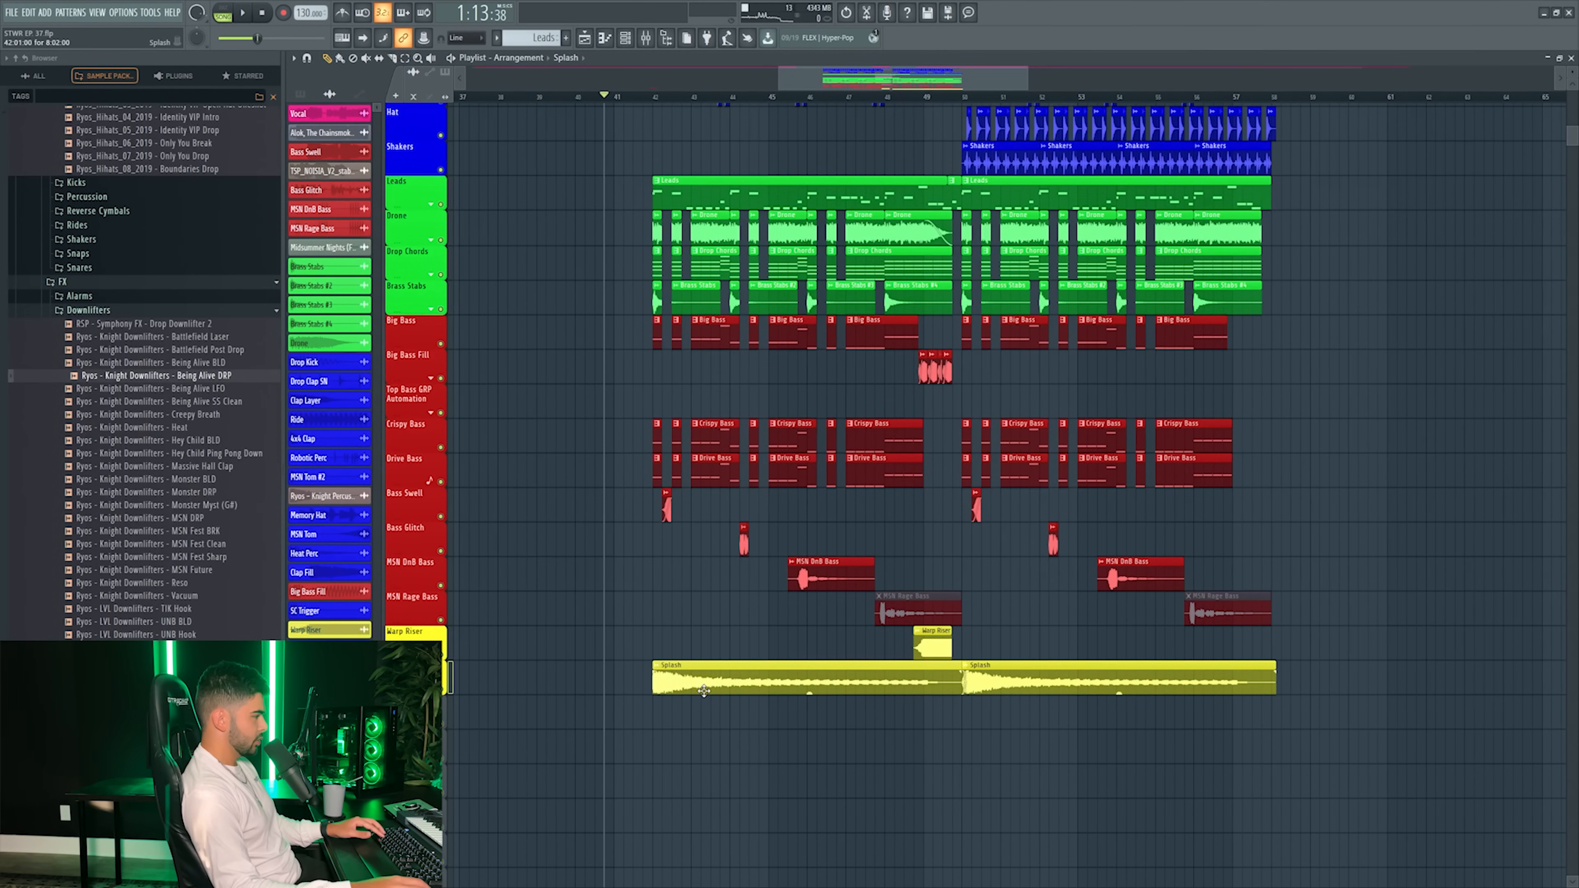
- Cut the first drop's Splash into short hits at bars 42 and 44 and a tail from bar 45 to 49, and play it
scroll(644, 94, up, 3)
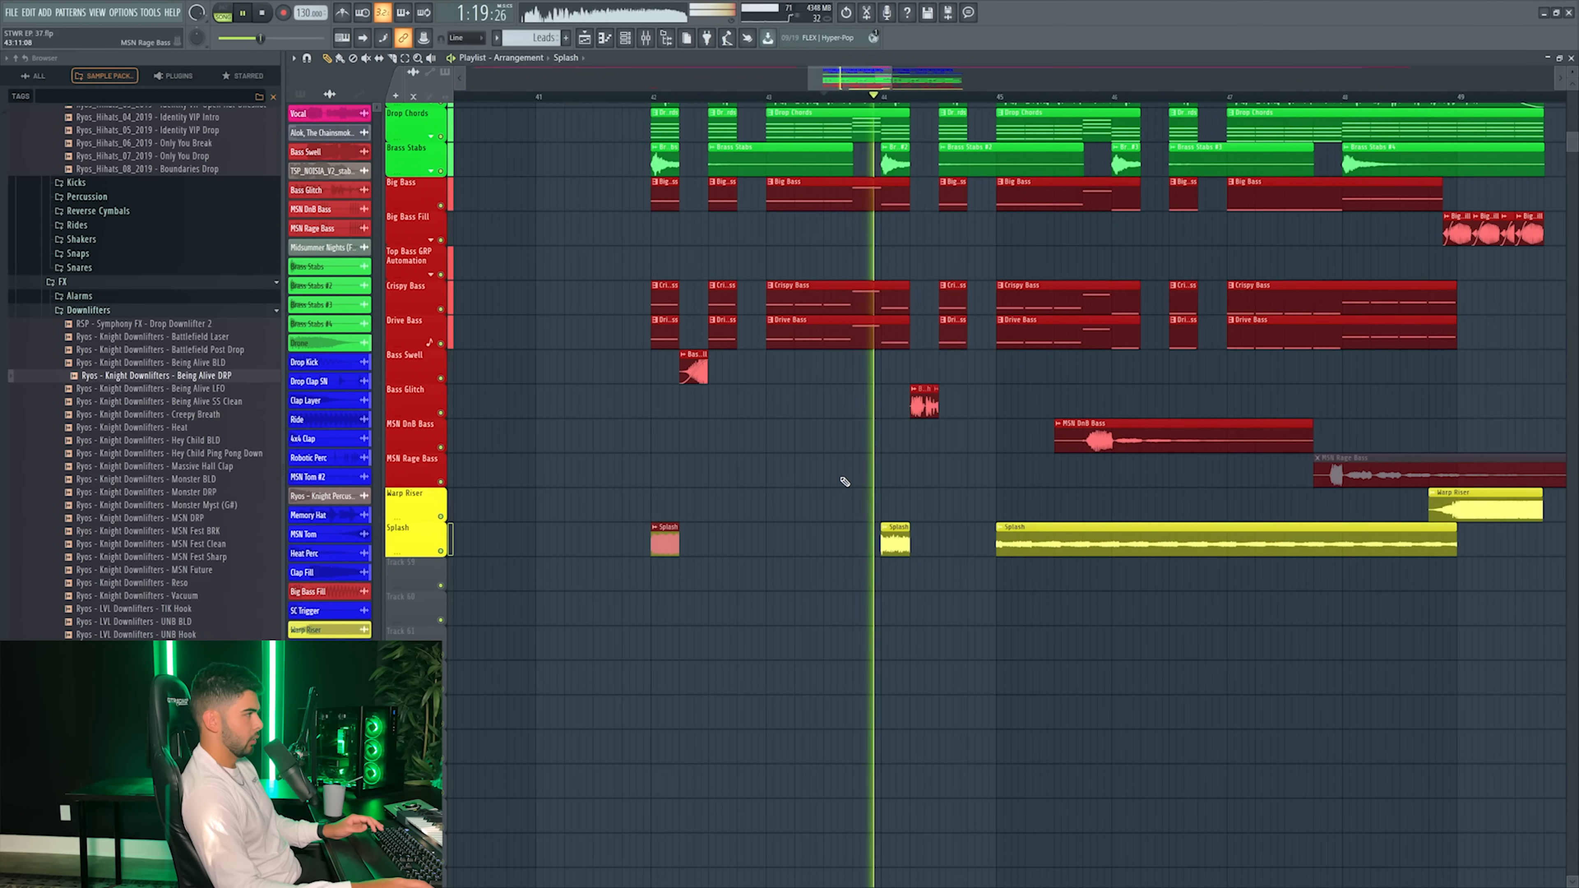
click(852, 97)
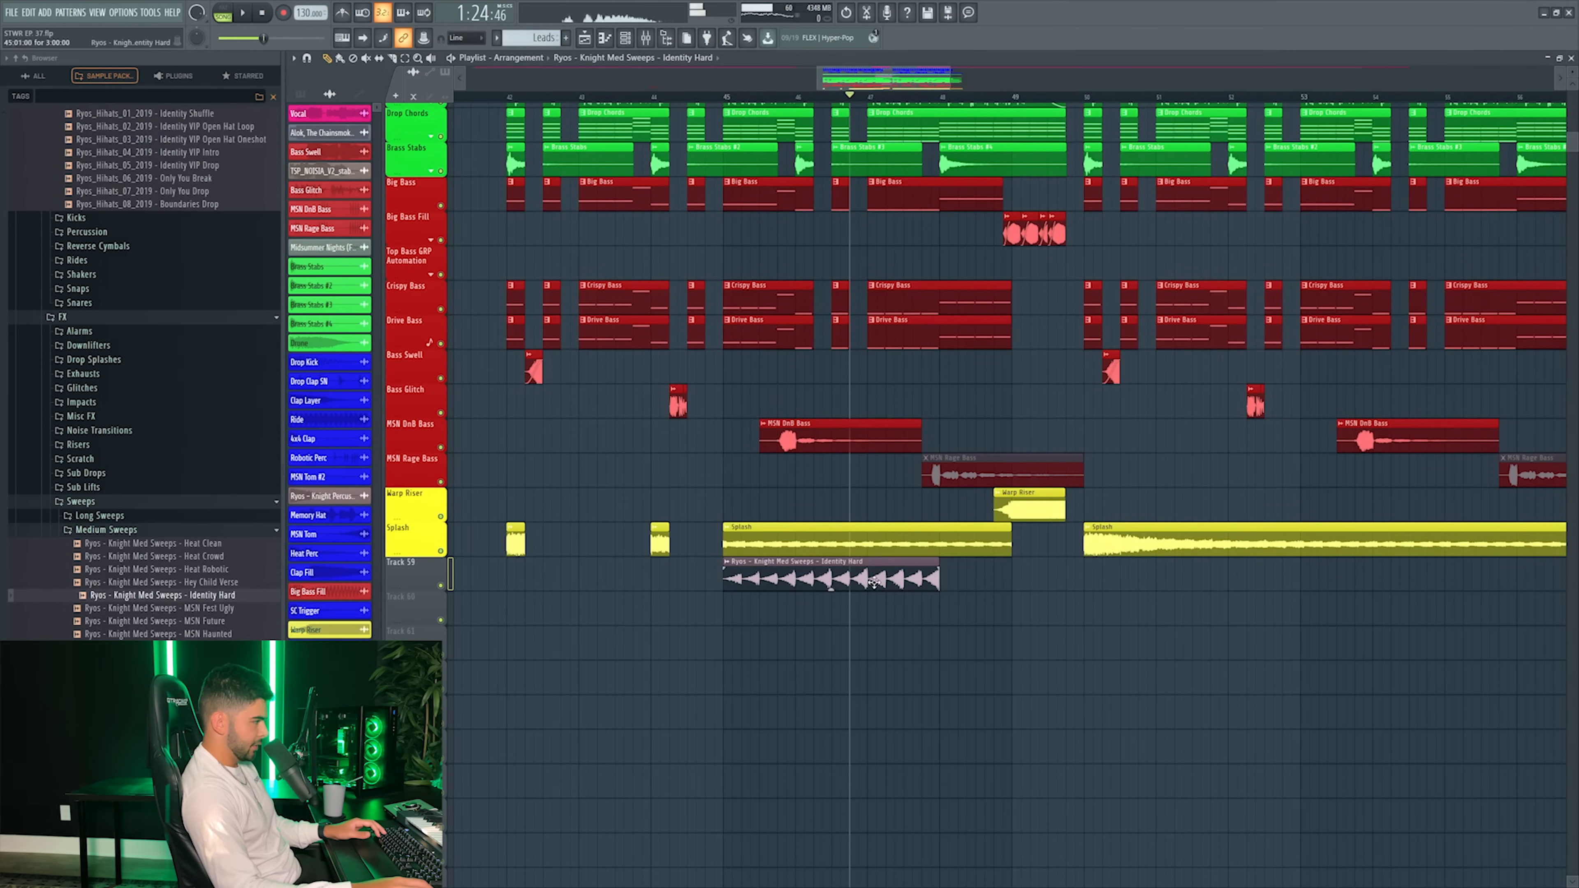
- Move the Ryos - Knight Med Sweeps - Identity Hard clip to end with the Big Bass Fill, and give it a free mixer track
key(space)
drag(874, 581, 1000, 581)
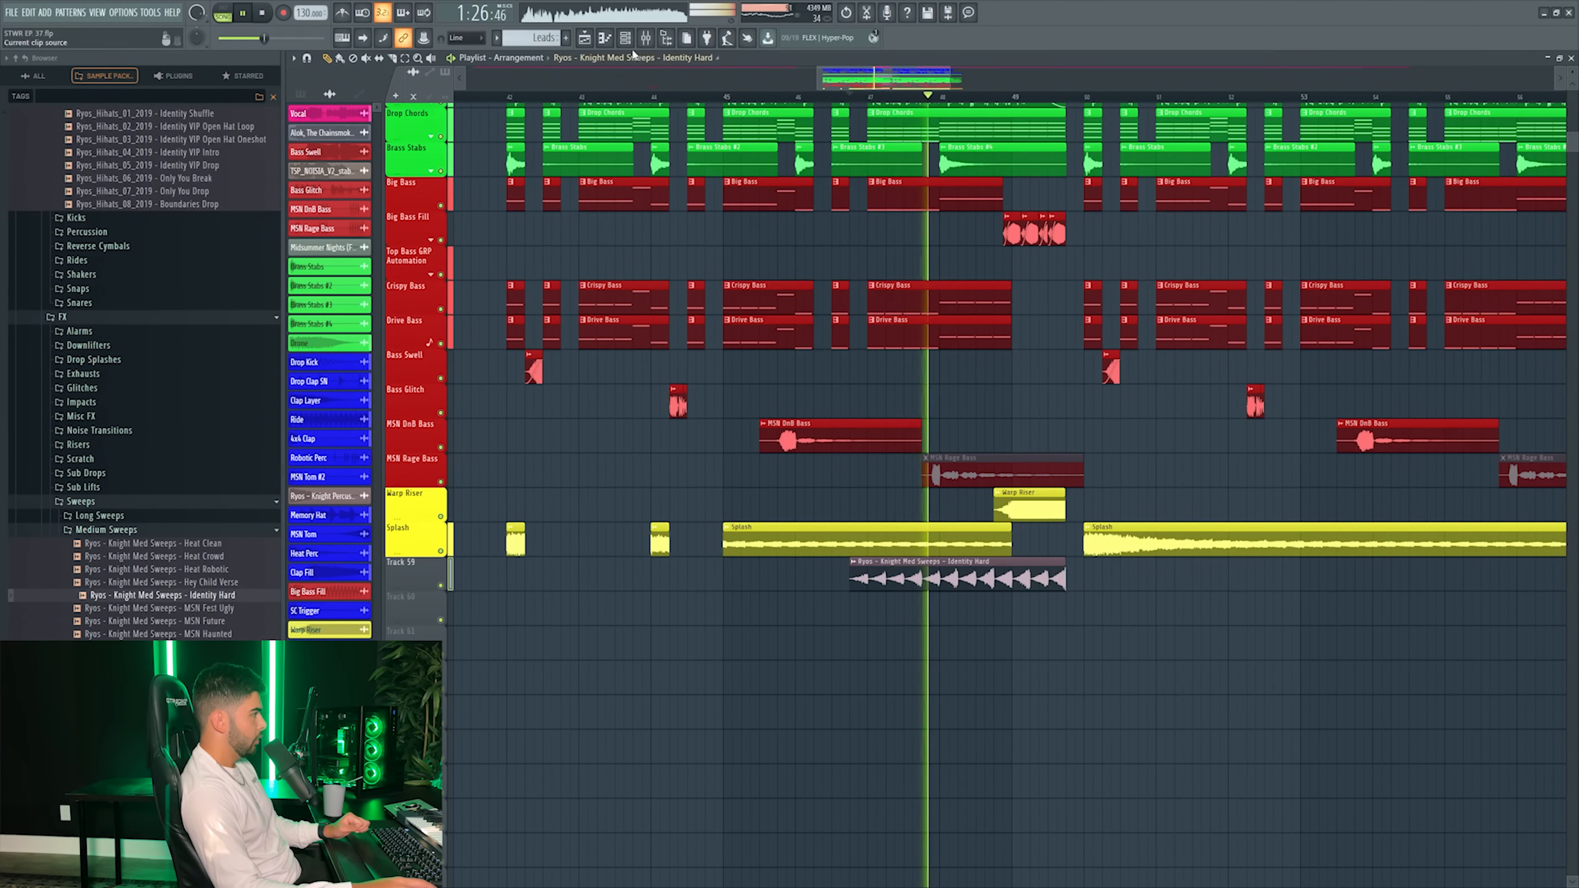
key(F9)
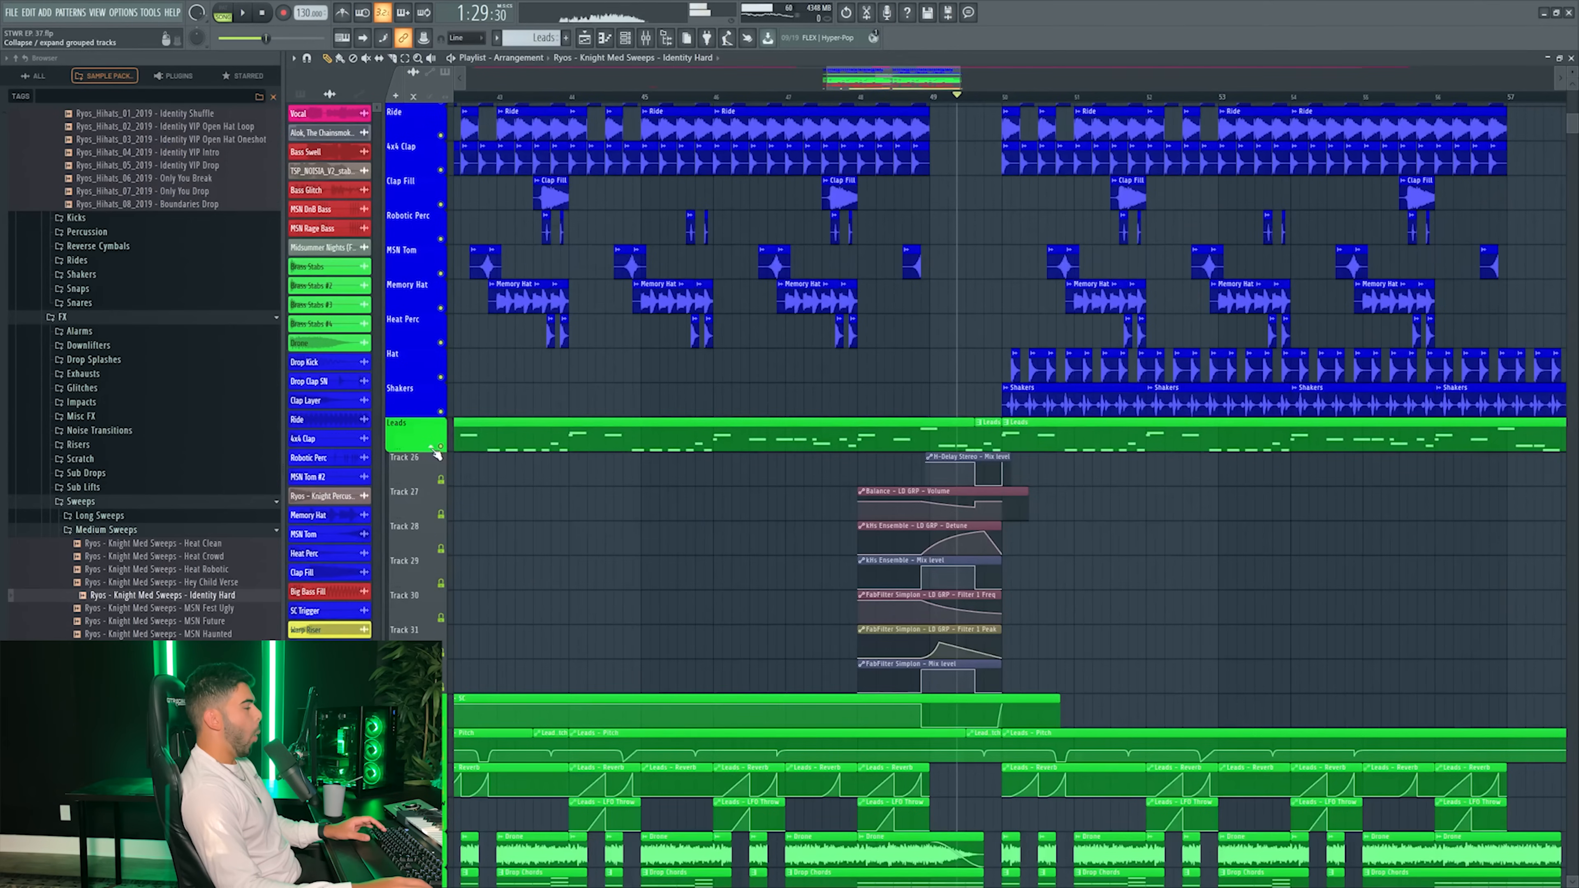
- Insert a blank track directly below Leads and select the transition from the end of bar 48 to bar 50
right_click(417, 454)
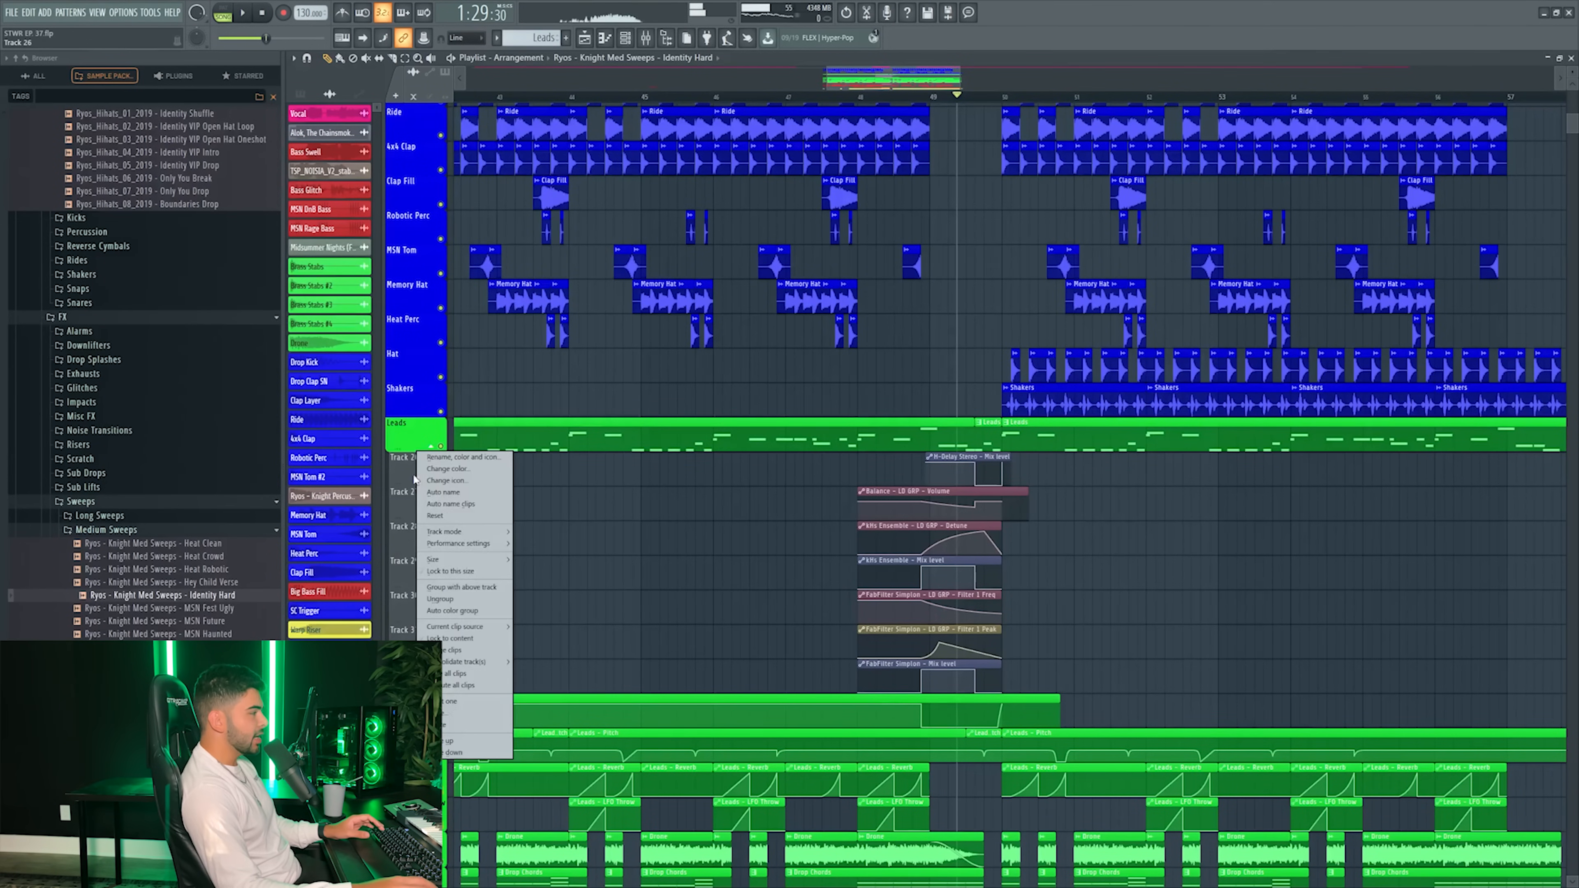
click(454, 718)
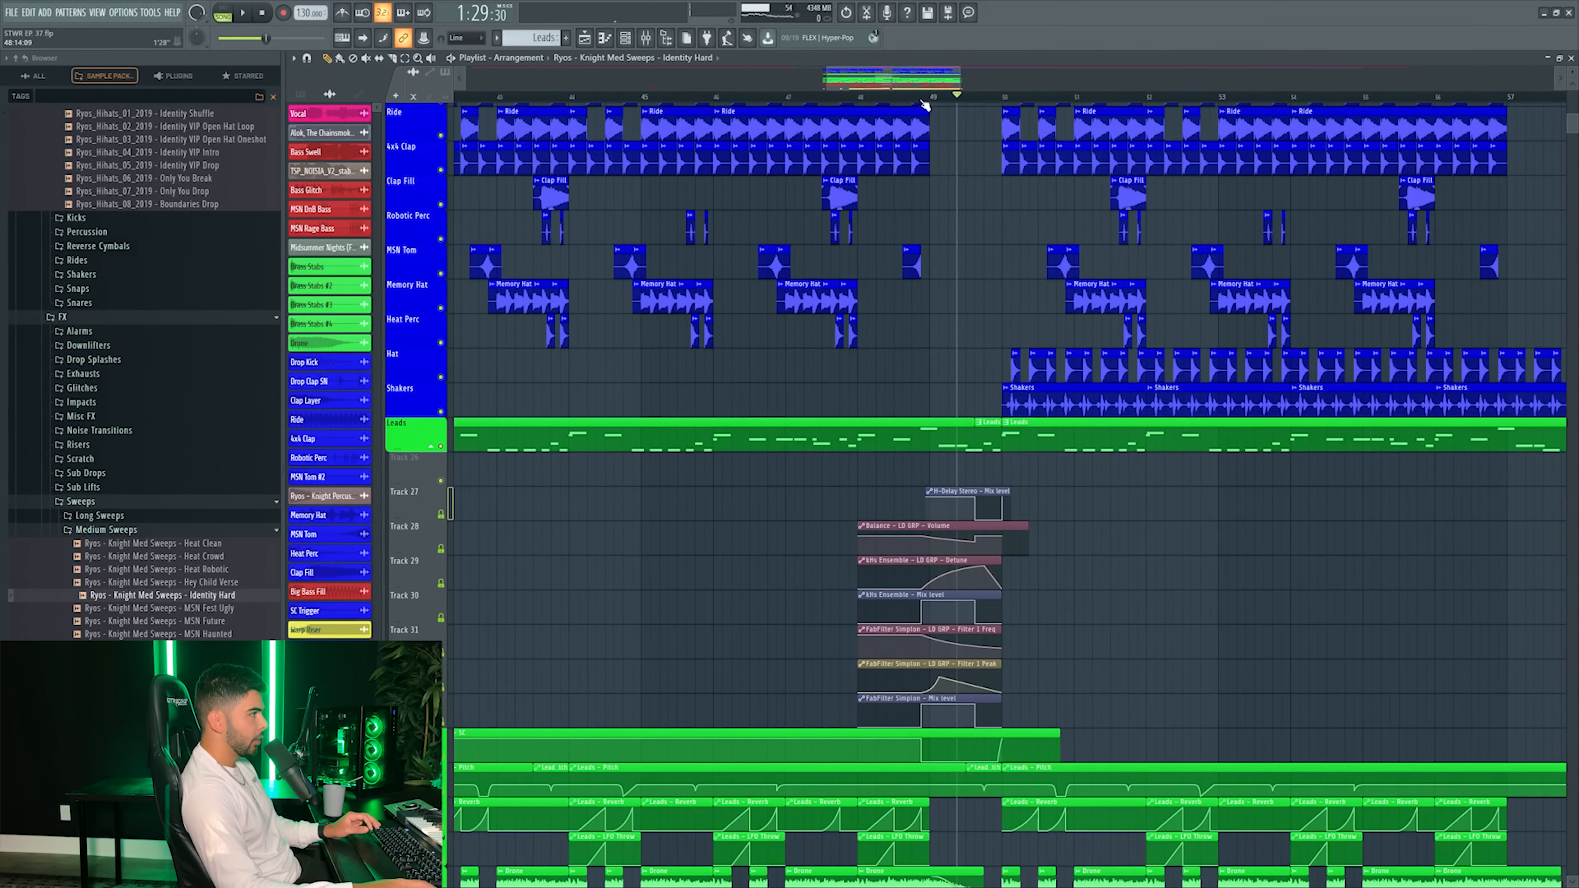
drag(923, 107, 1000, 111)
- Add FabFilter Pro-Q 3 with the Phone preset to the LD GRP mixer track, ahead of Fruity Balance
click(646, 38)
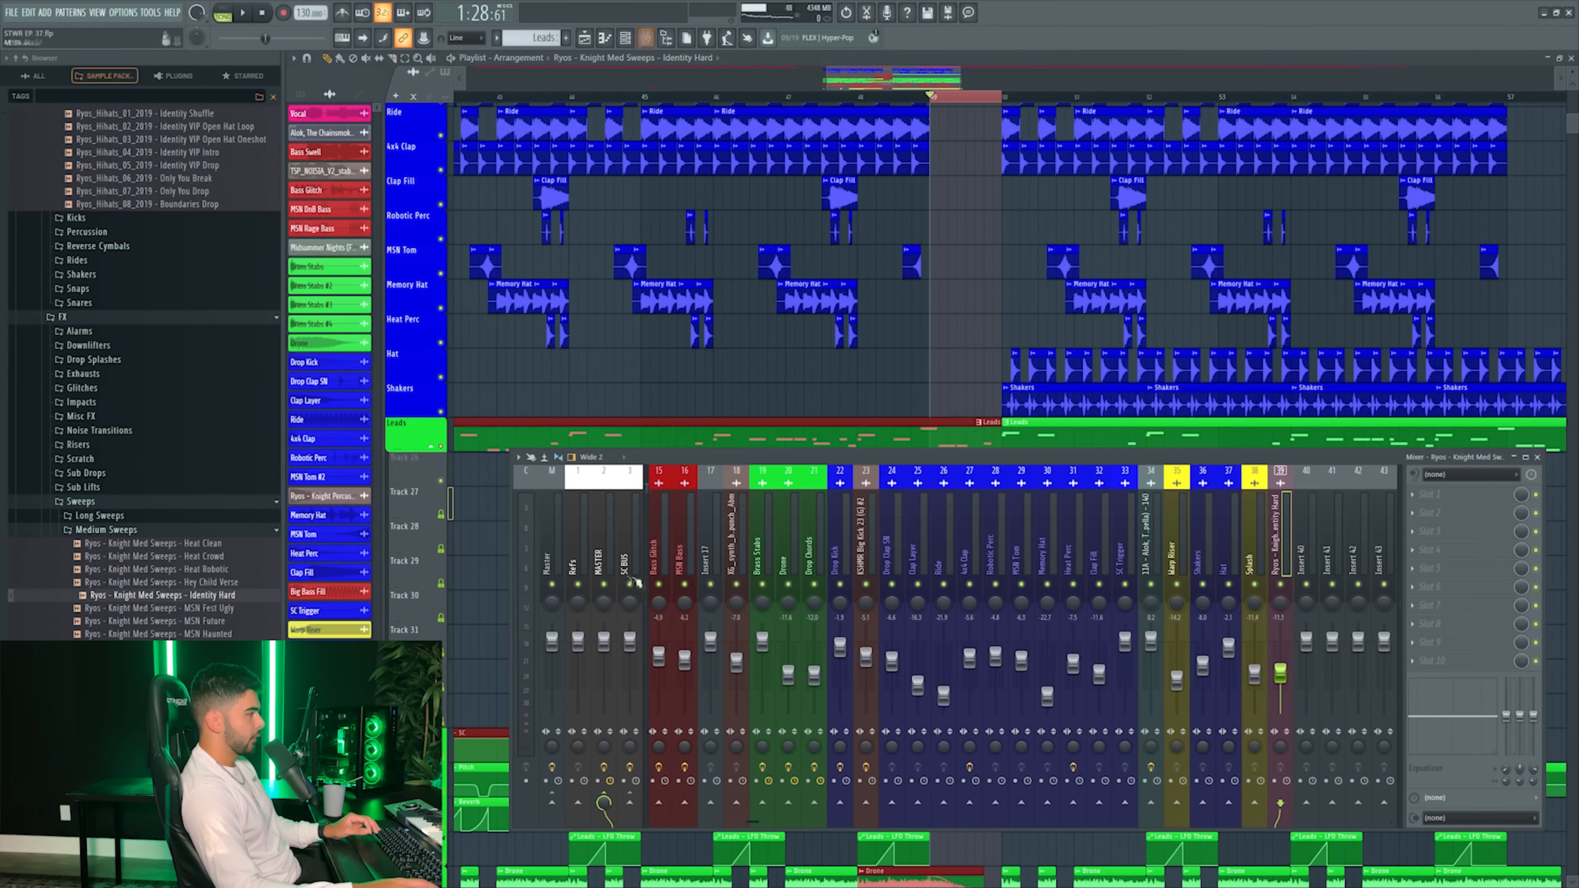
click(1449, 623)
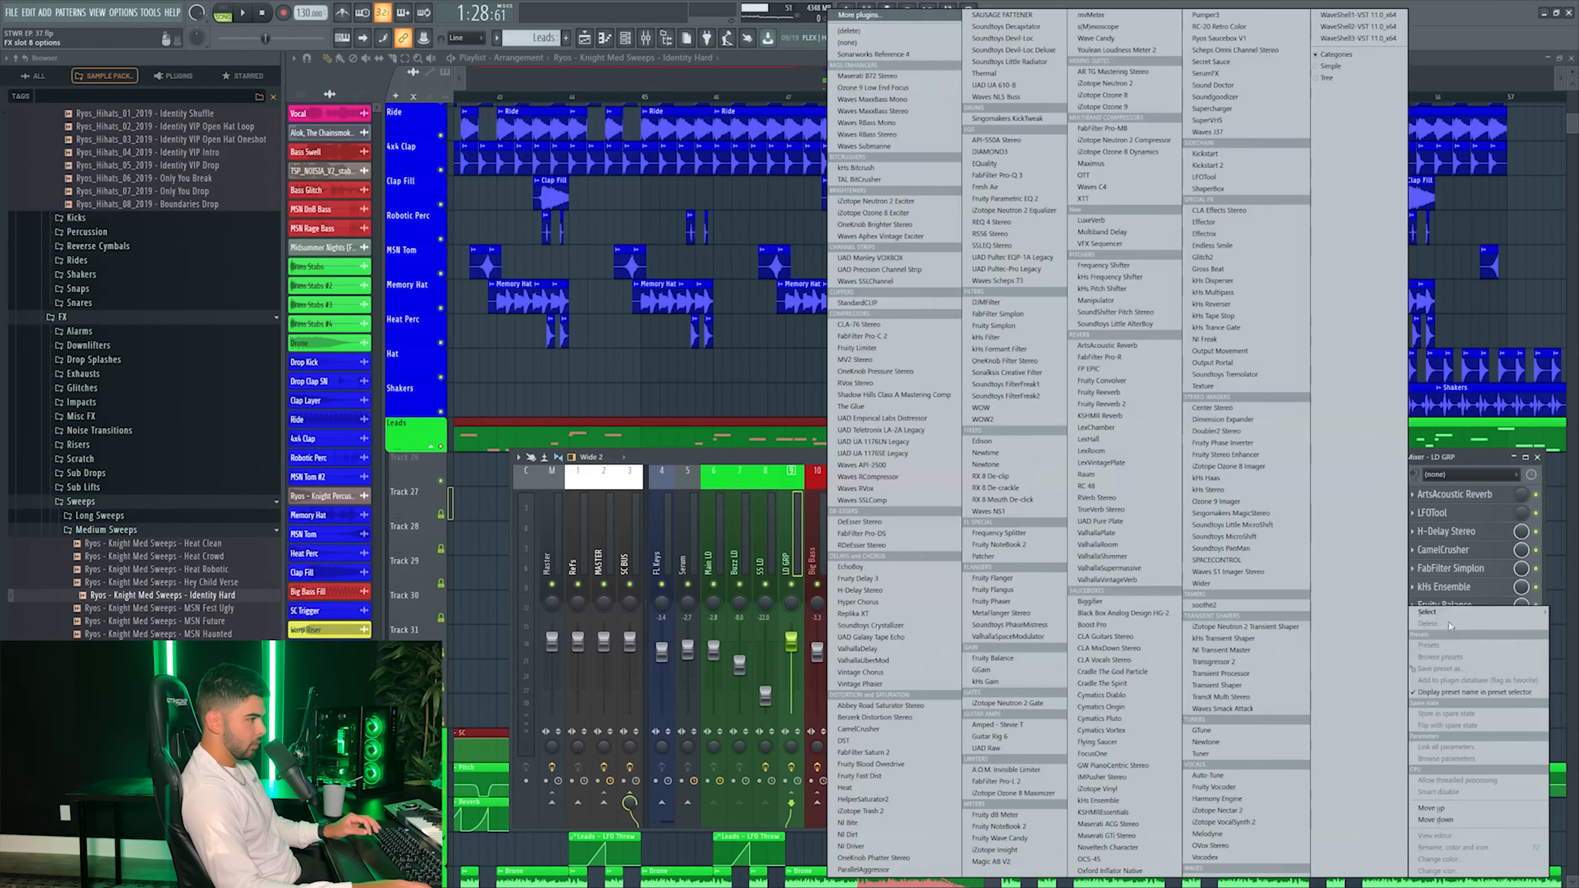
click(1018, 176)
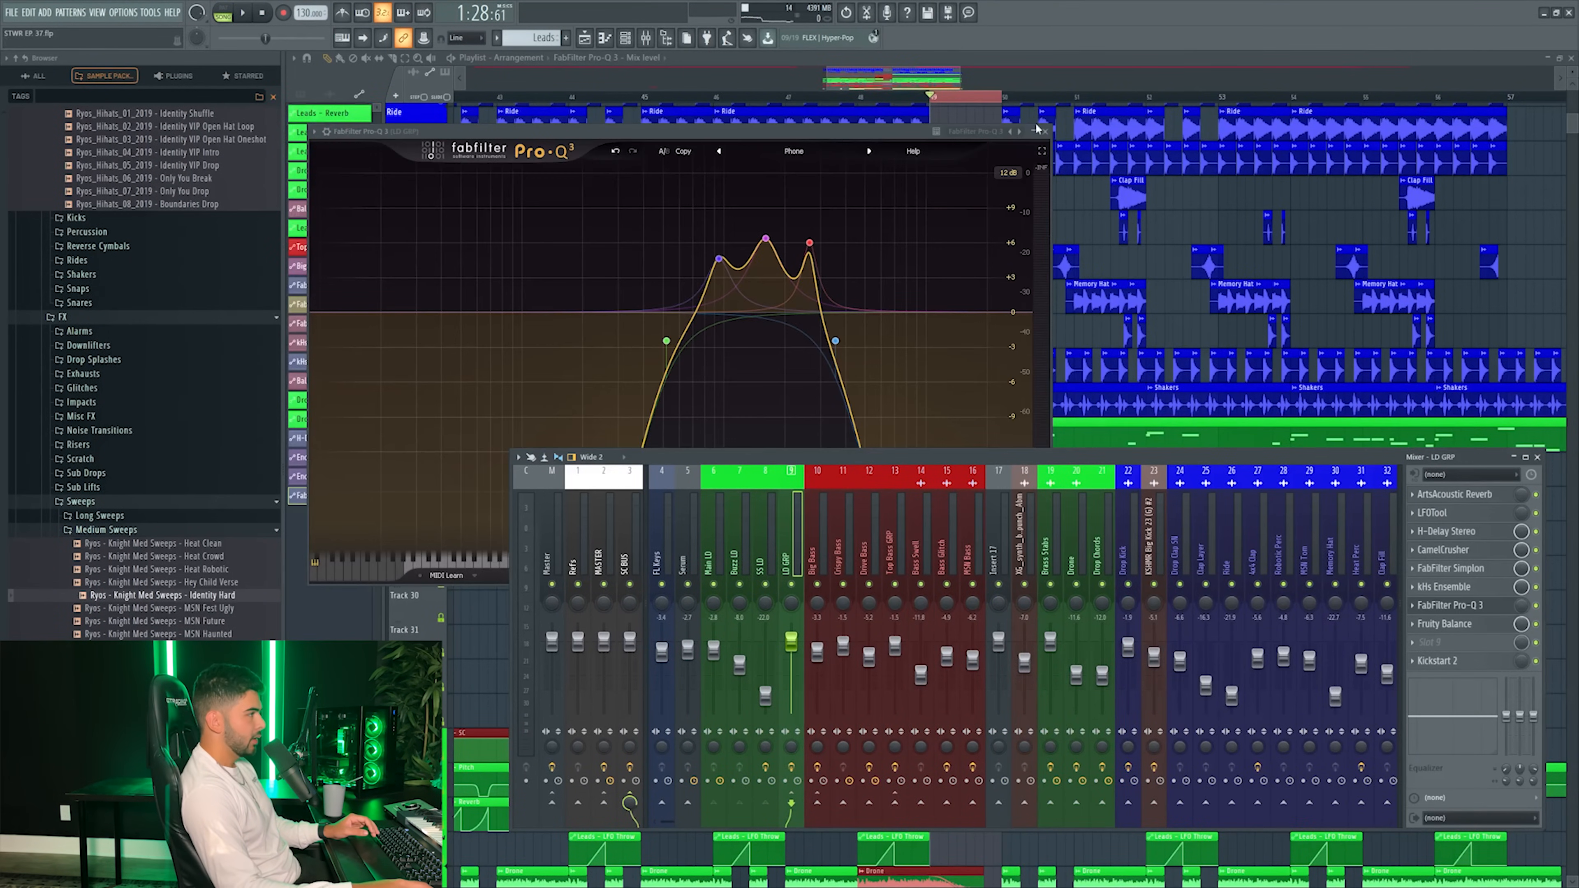
- Automate the FabFilter Pro-Q 3 mix level on Track 26 across the transition, play it back, and clear the time selection
click(1044, 131)
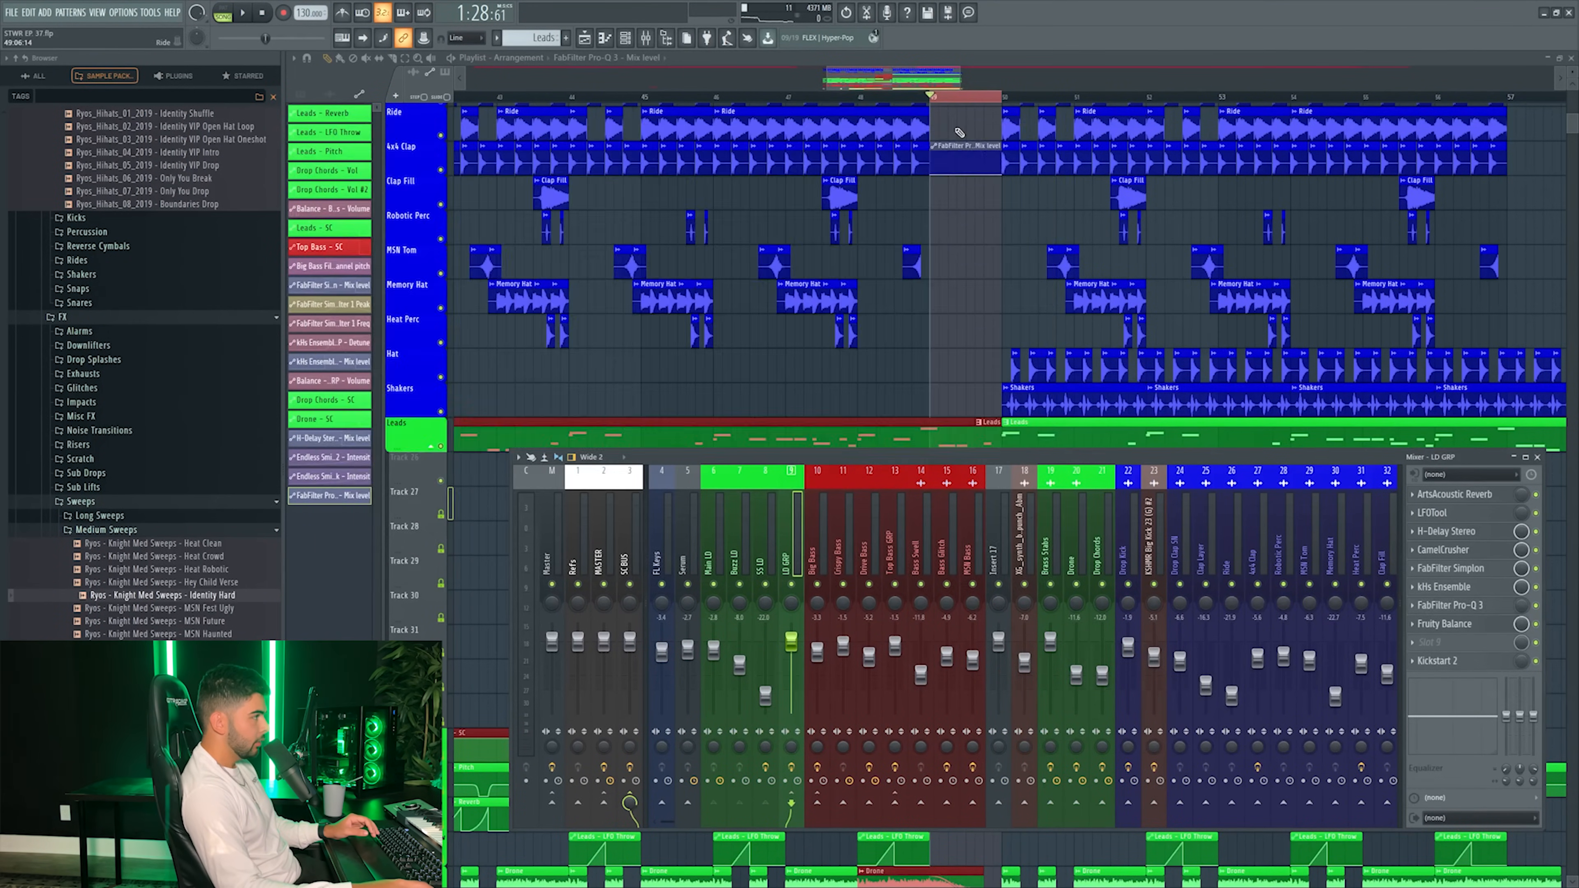
key(space)
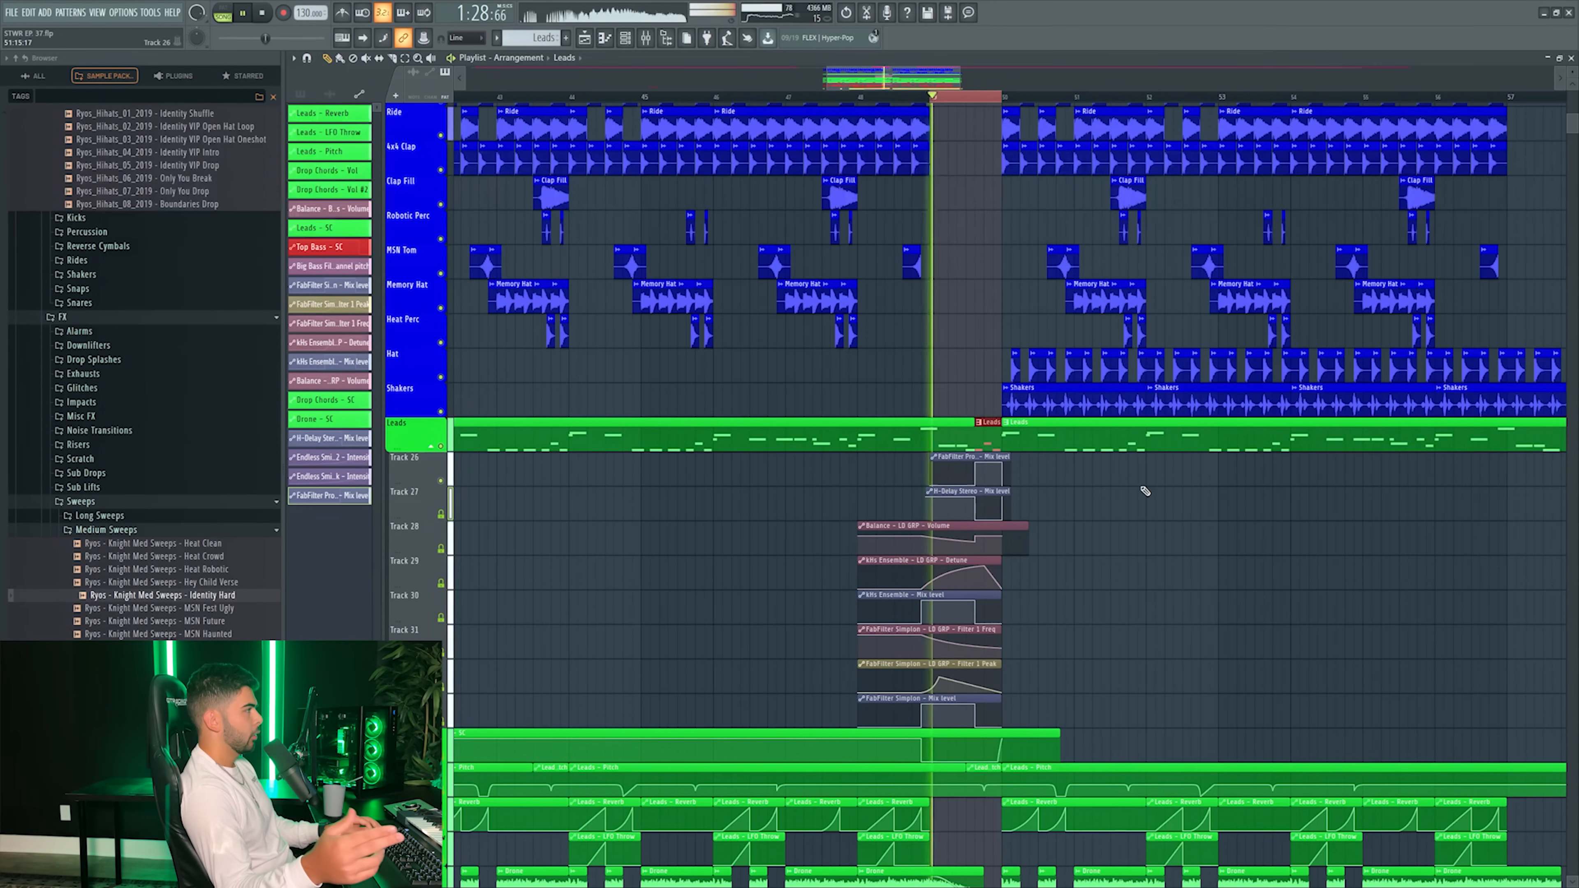
double_click(930, 97)
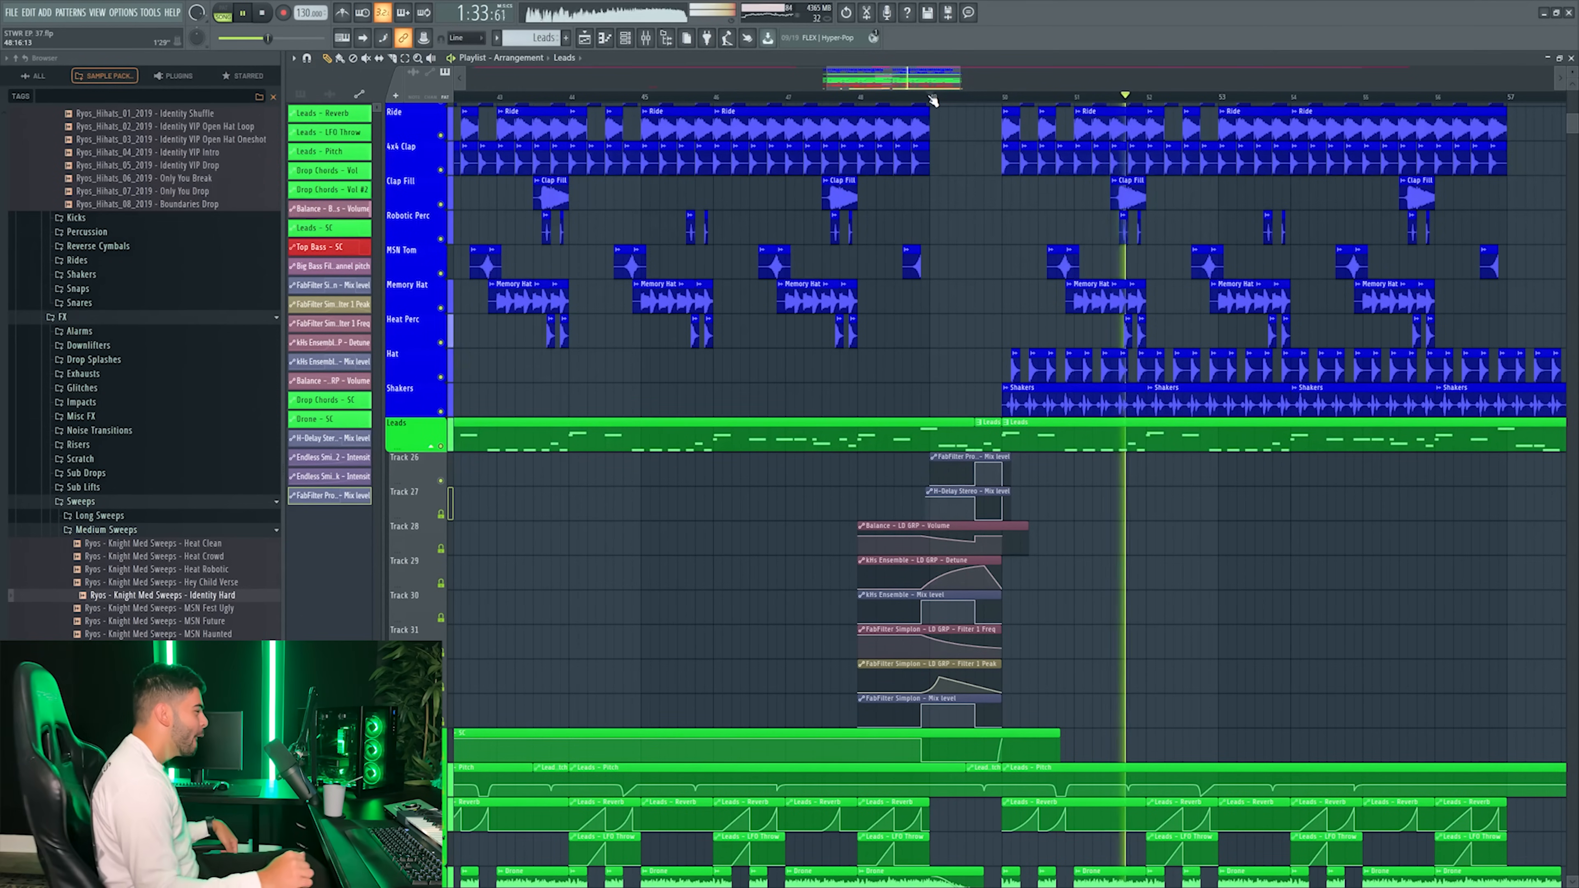
- Play back the lead transition and name the new empty pattern Dreamy Pad
key(space)
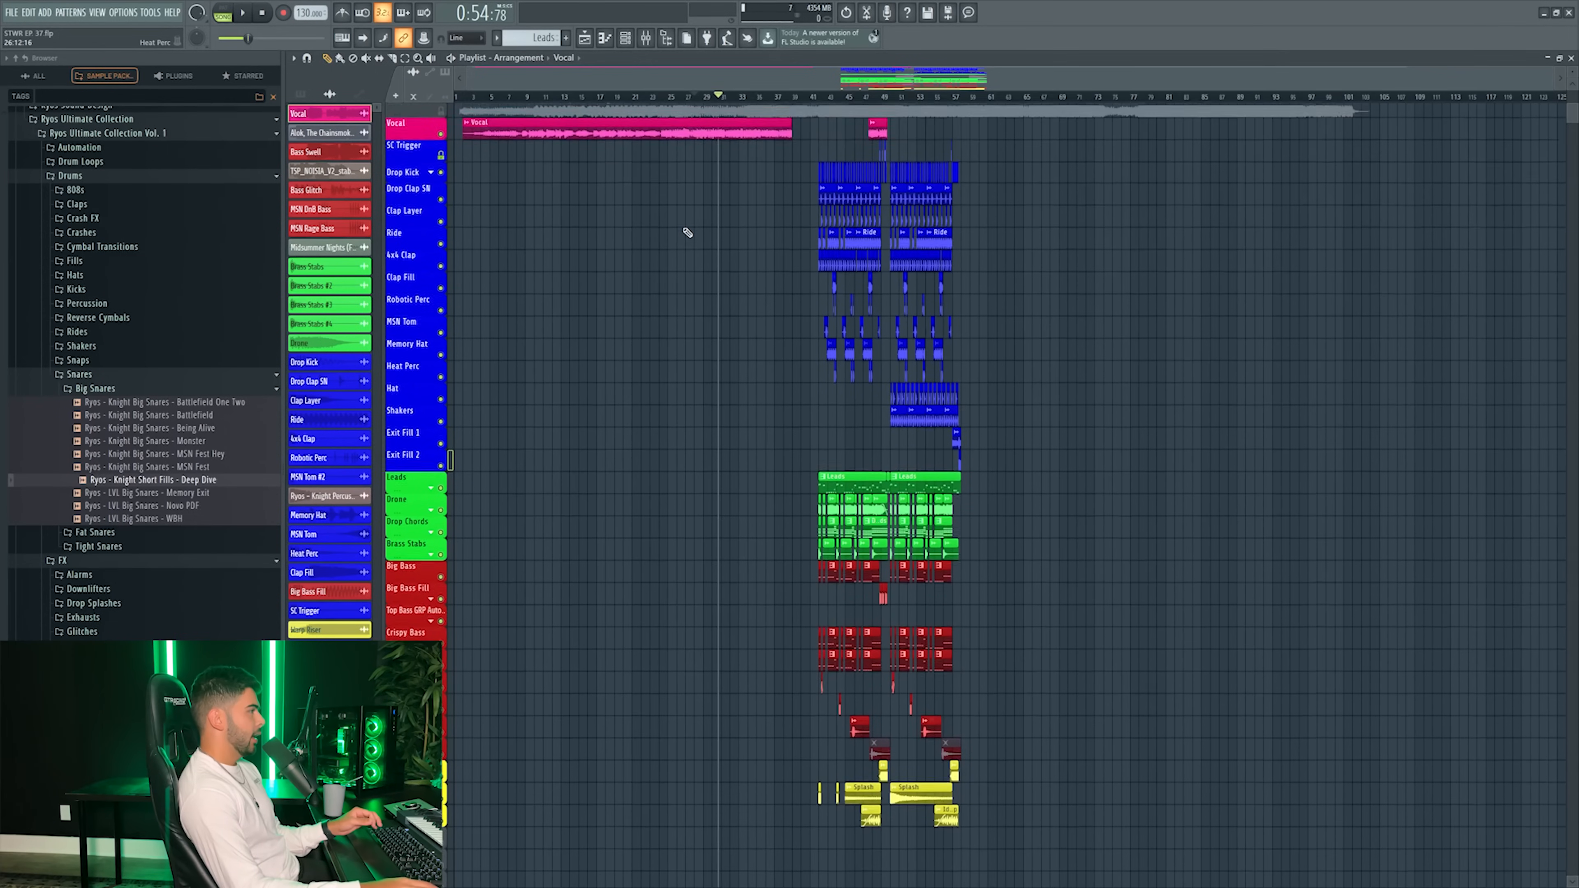
scroll(686, 232, up, 3)
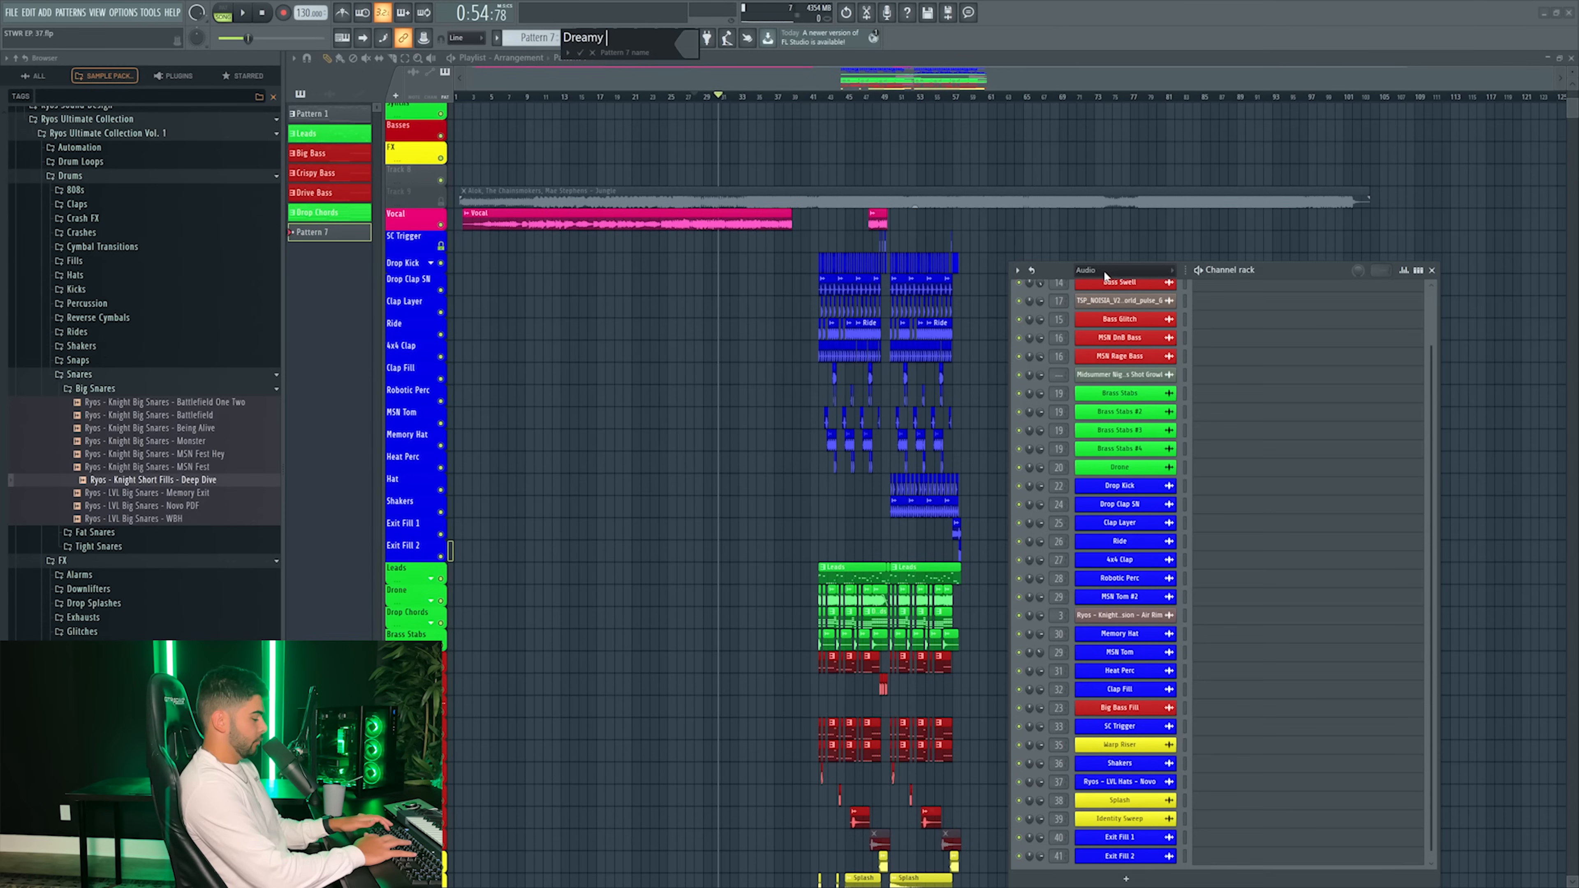
text(ad)
key(Return)
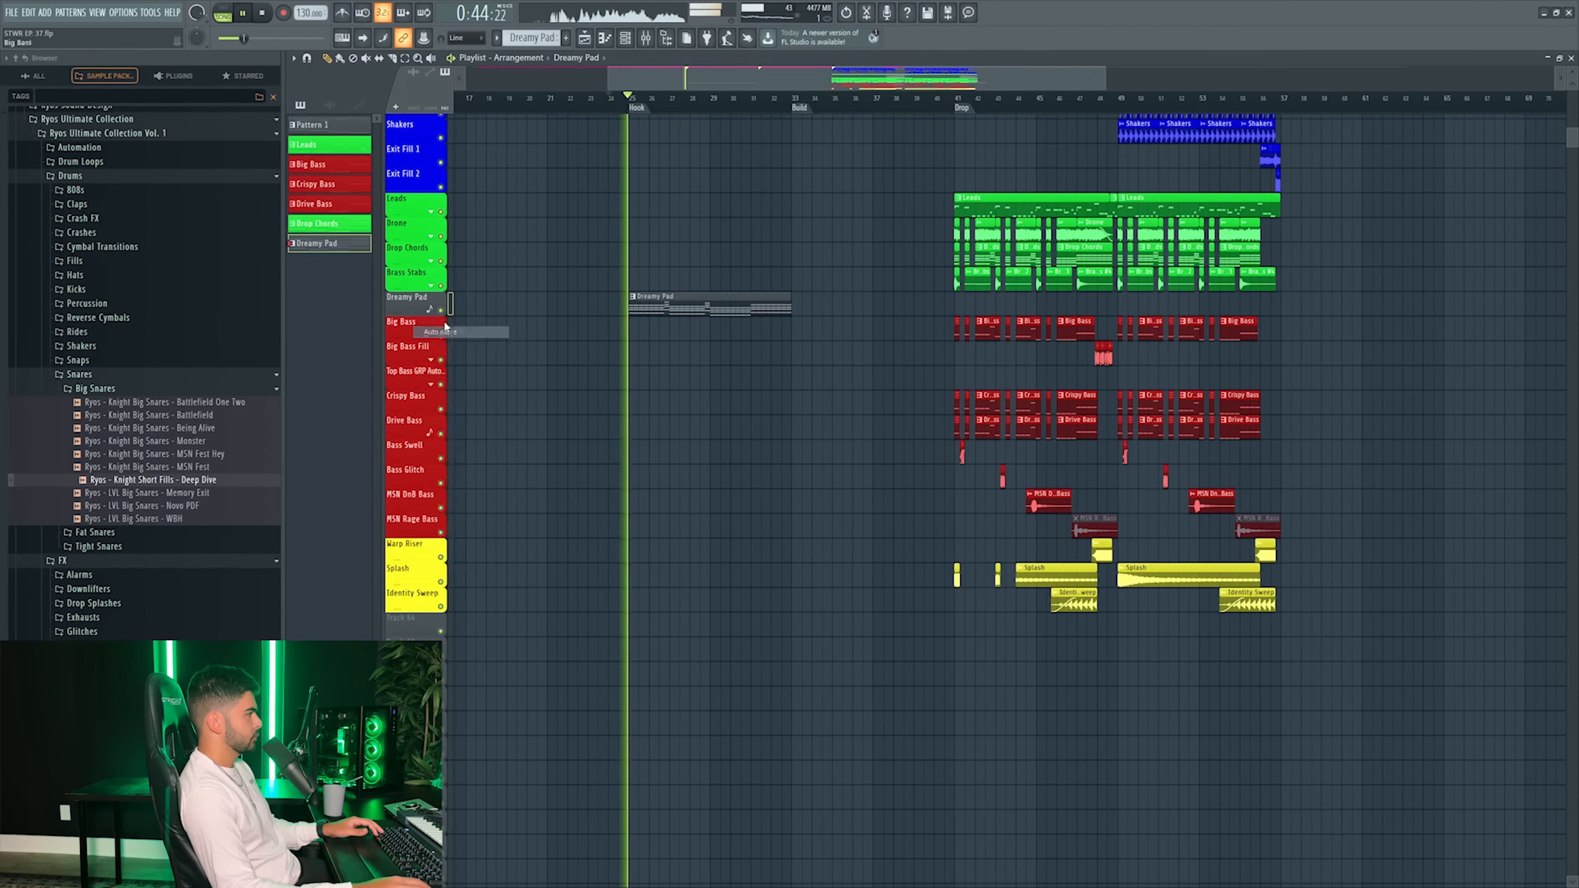
- Color the Dreamy Pad track green and apply its name and color to the clips on it
right_click(412, 292)
click(437, 346)
click(427, 289)
click(528, 487)
key(Return)
key(Return)
right_click(423, 295)
click(449, 346)
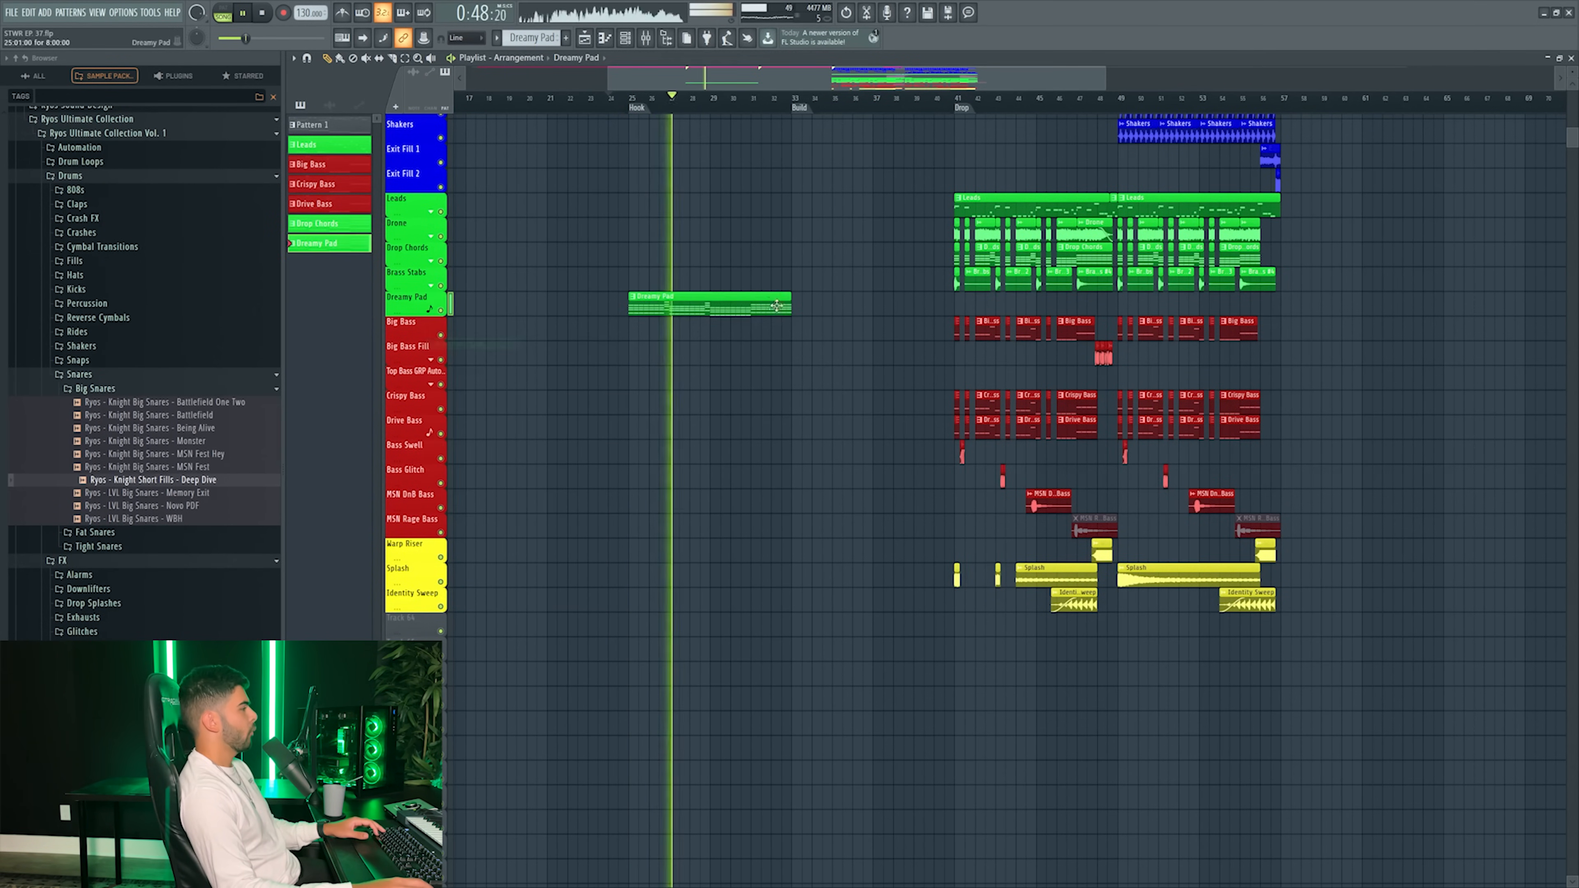
- Select the timeline from Hook to Drop and automate the Spire 1.5 #3 filter 1 cutoff on the blank track below Dreamy Pad
key(F9)
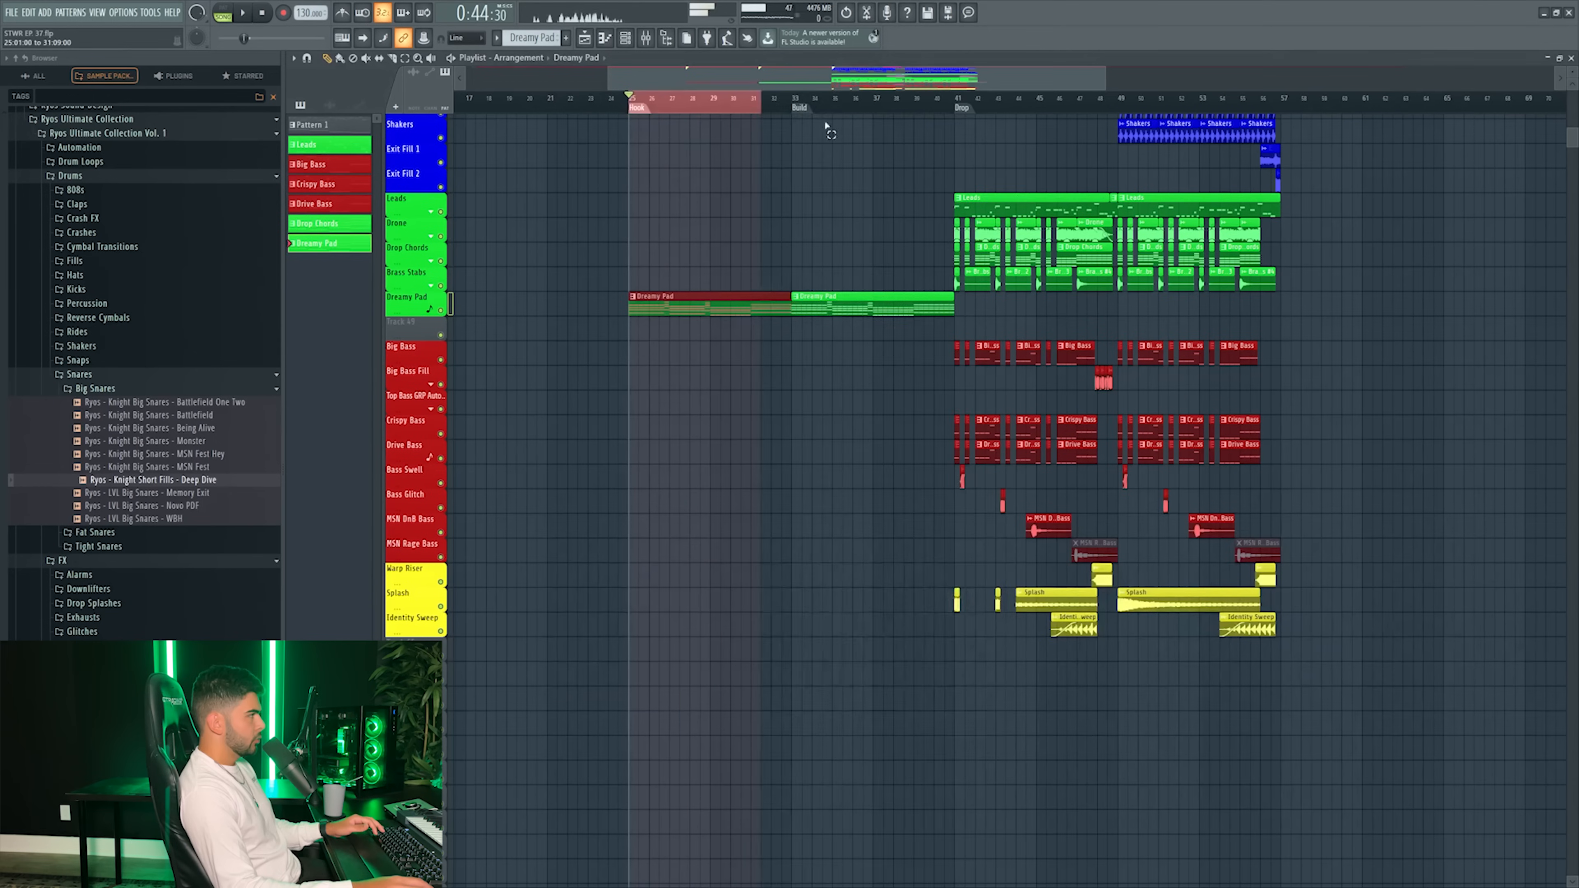
drag(808, 149, 966, 140)
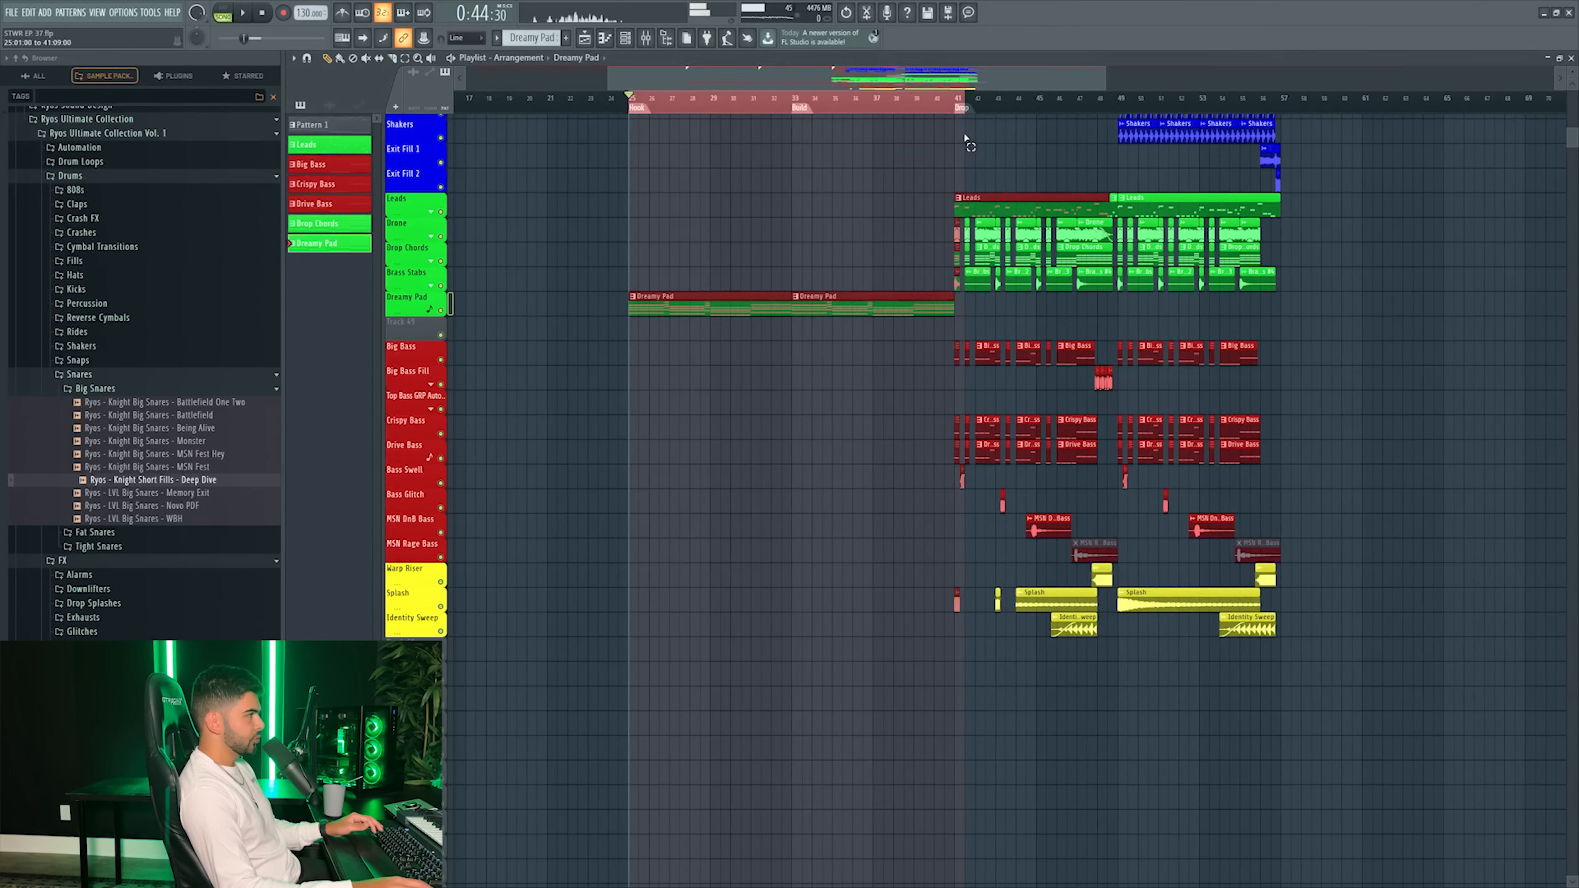
click(733, 330)
double_click(743, 333)
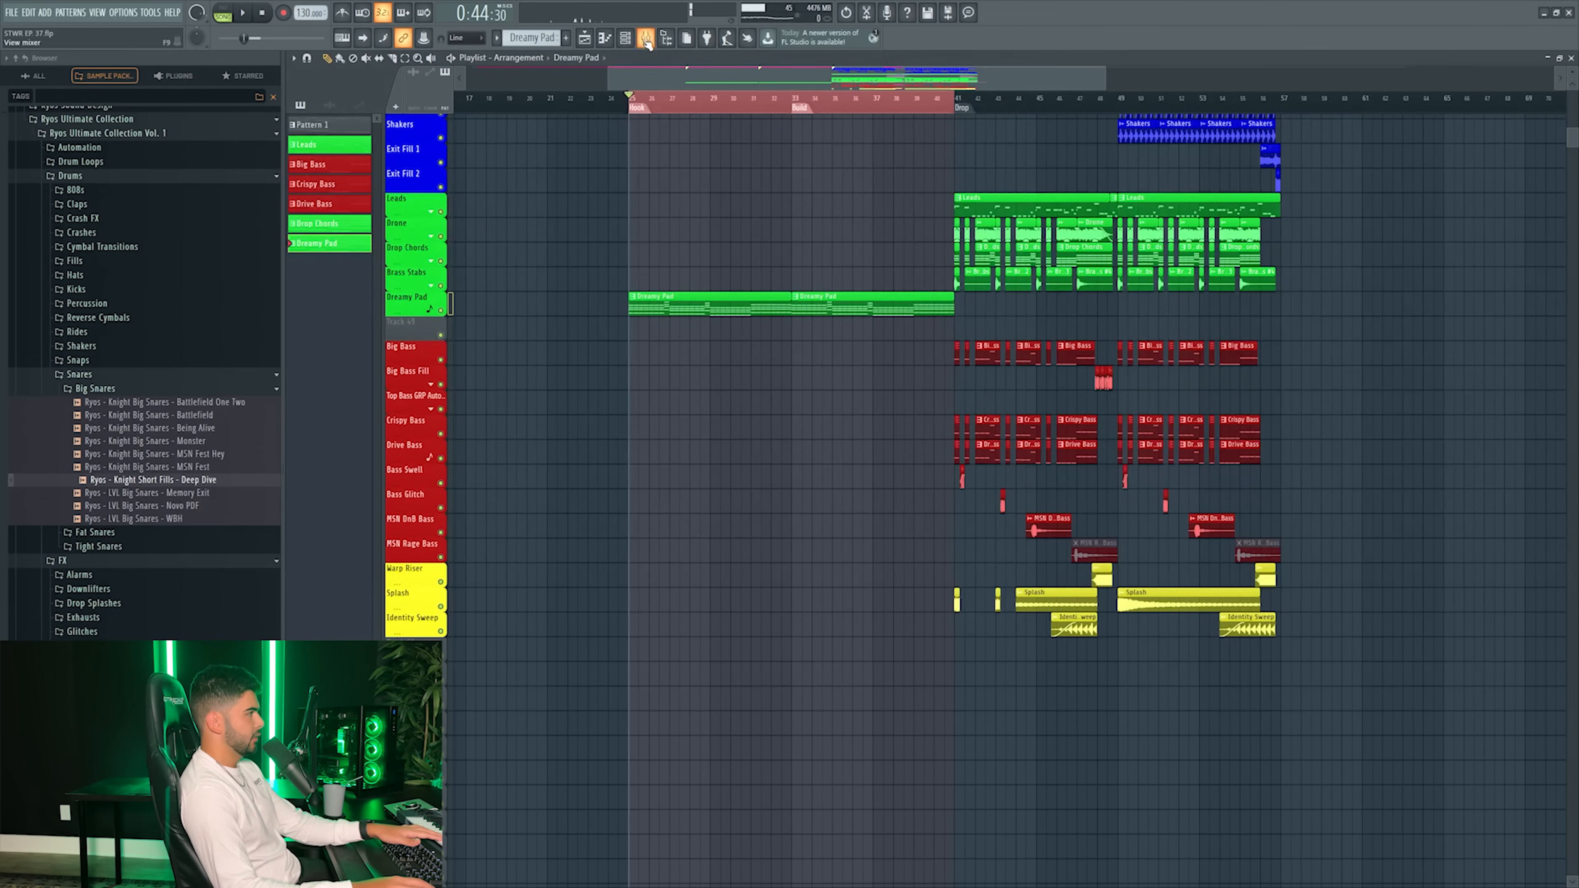
key(F6)
click(1134, 564)
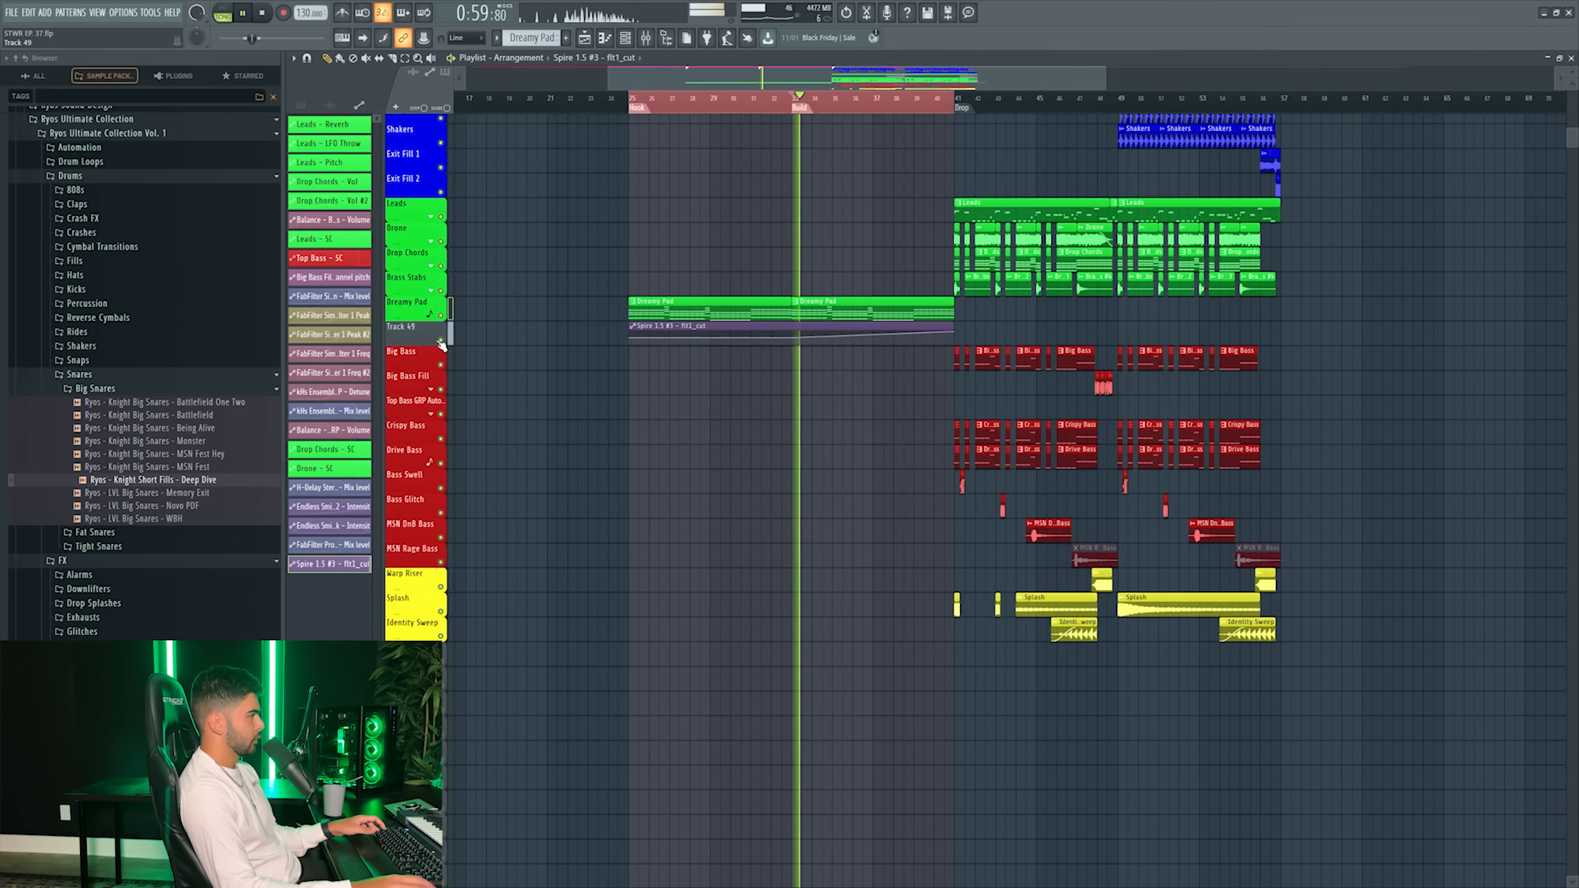
- Group the cutoff automation track under Dreamy Pad, naming it Dreamy Pad - Cutoff and coloring it green
right_click(423, 326)
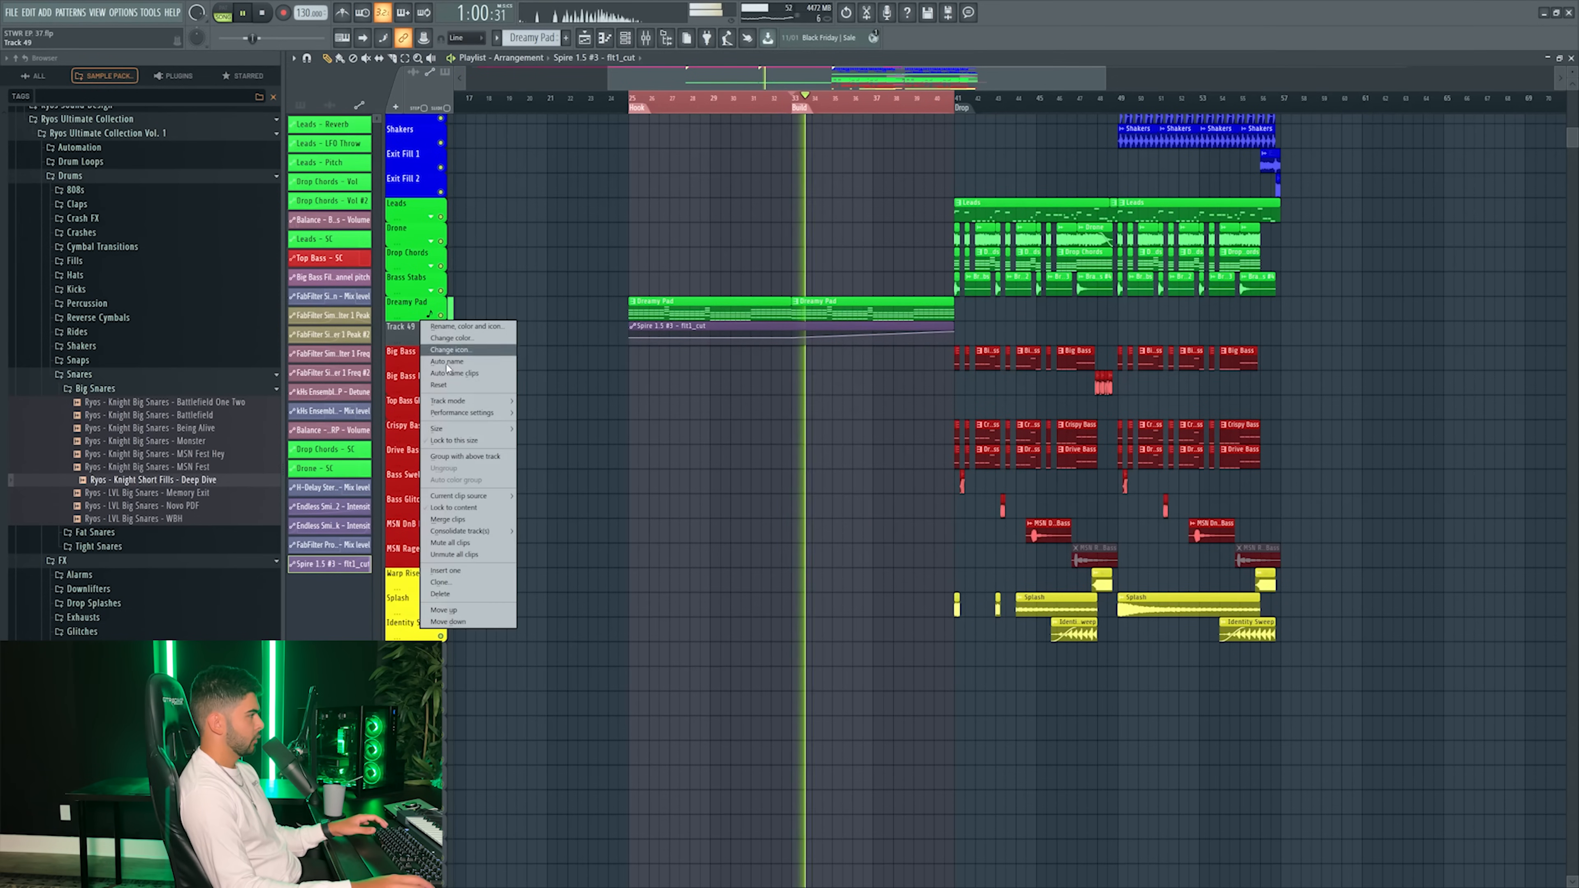
click(460, 456)
right_click(415, 299)
click(437, 302)
key(ctrl+c)
right_click(413, 322)
click(429, 326)
click(428, 316)
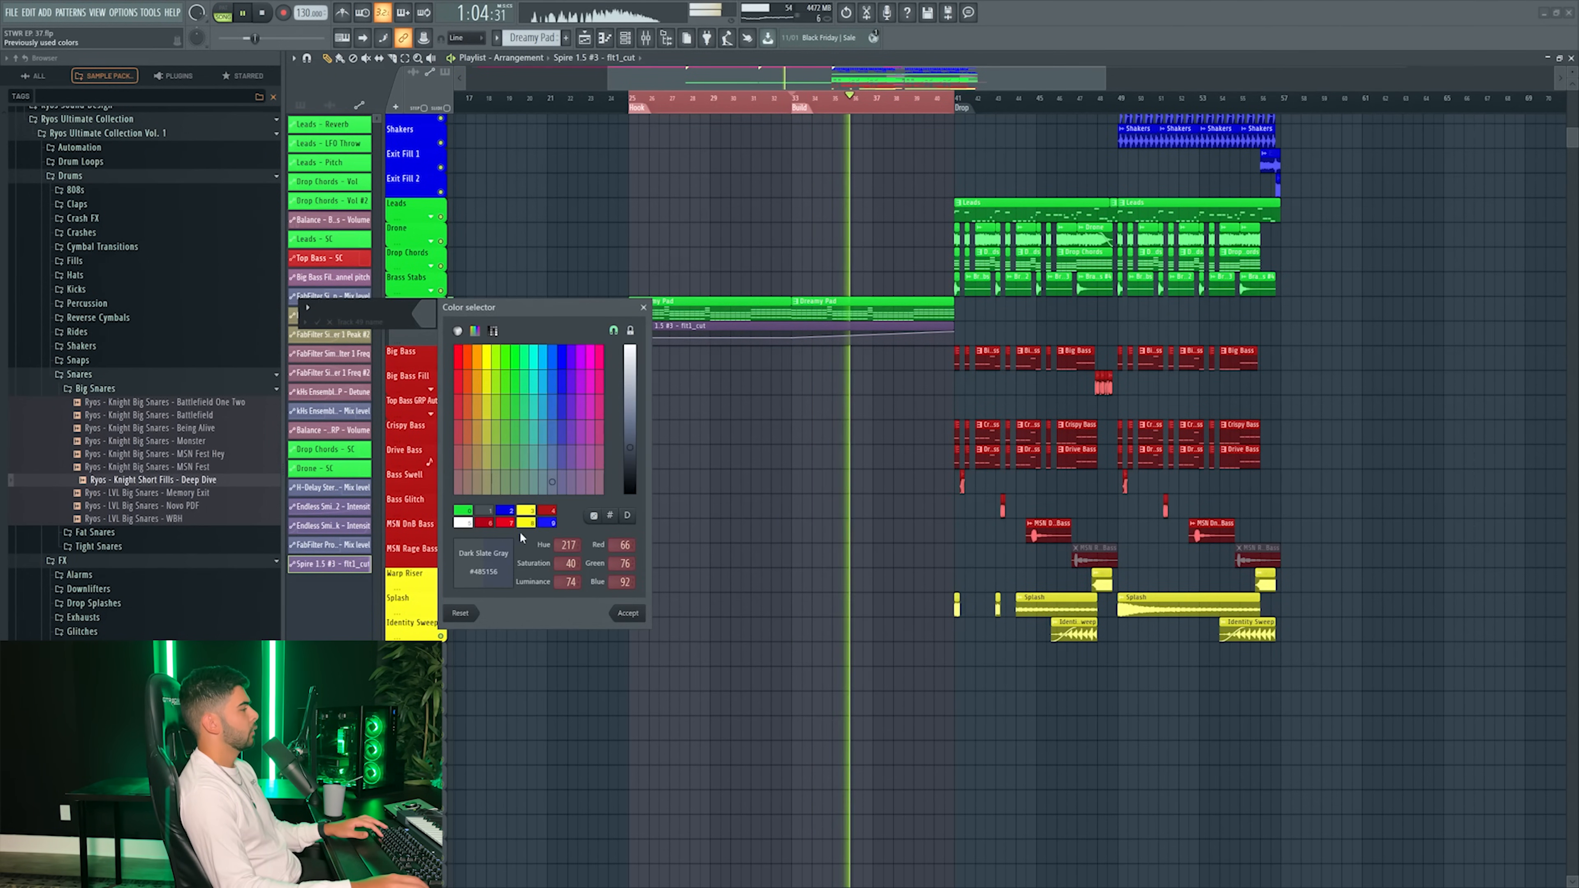
click(465, 511)
click(628, 610)
key(ctrl+v)
text(- Cut)
key(Return)
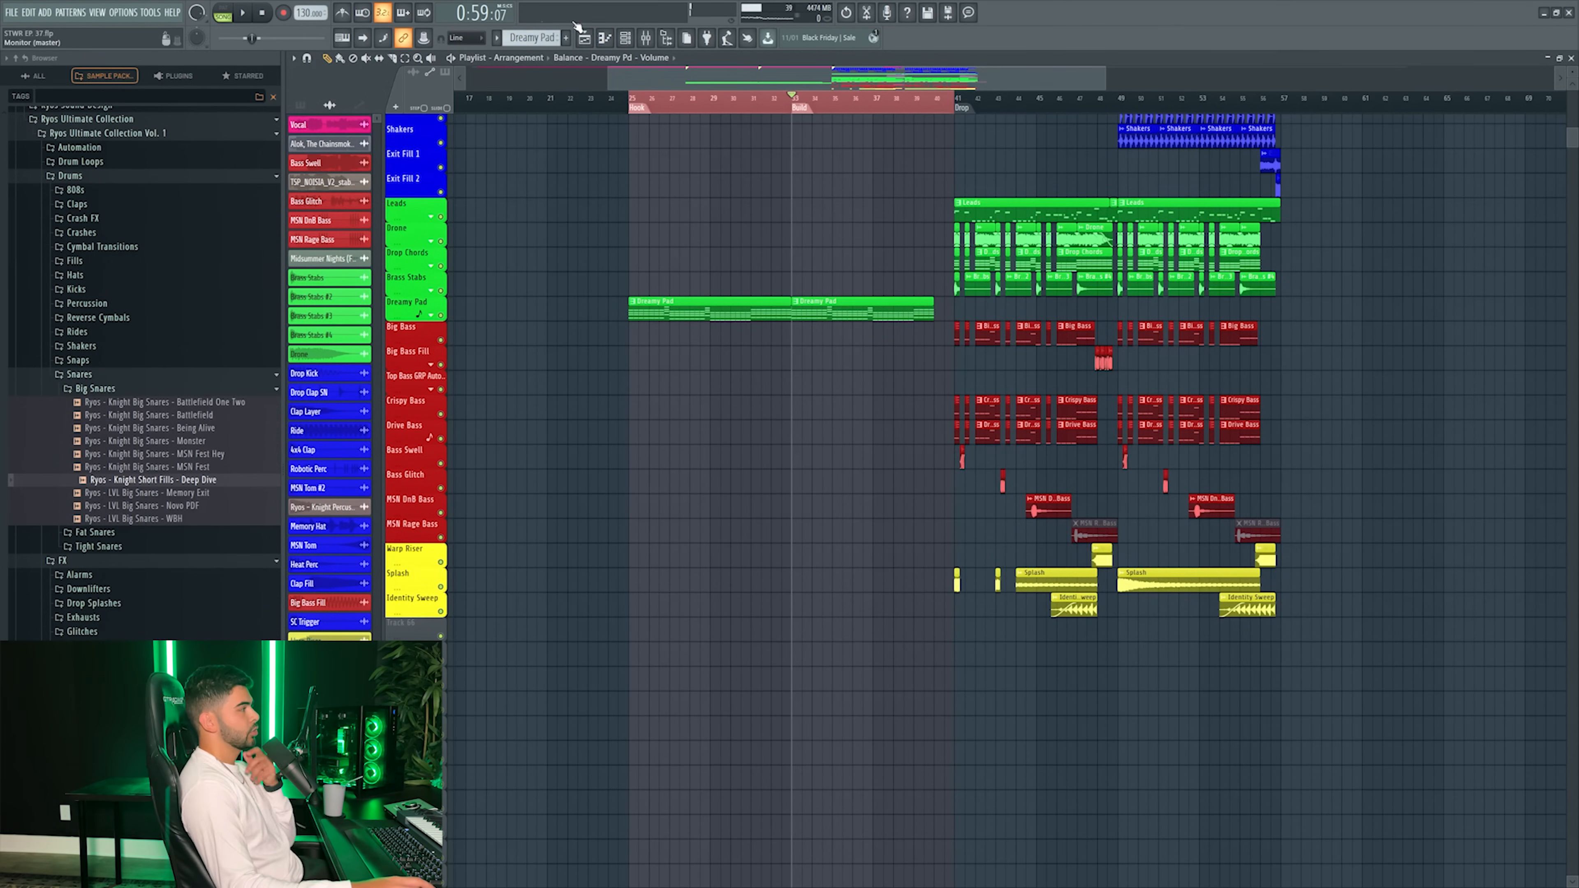
- Show the unsorted channels in a new empty pattern and insert another instrument channel below Spire 1.5 #3
click(624, 38)
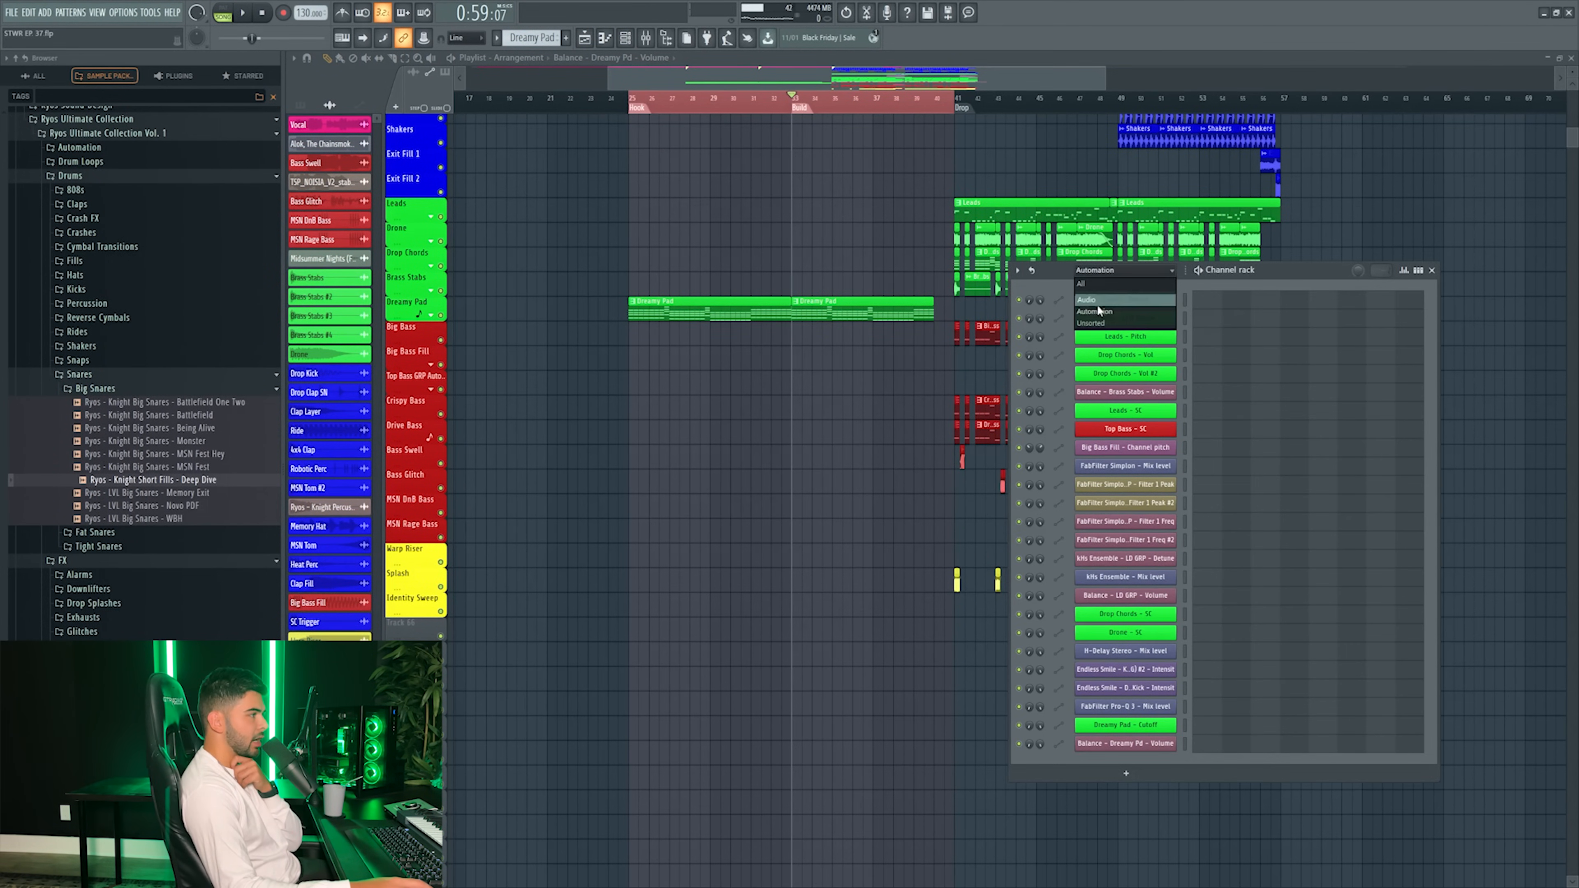
click(1093, 323)
scroll(534, 38, up, 1)
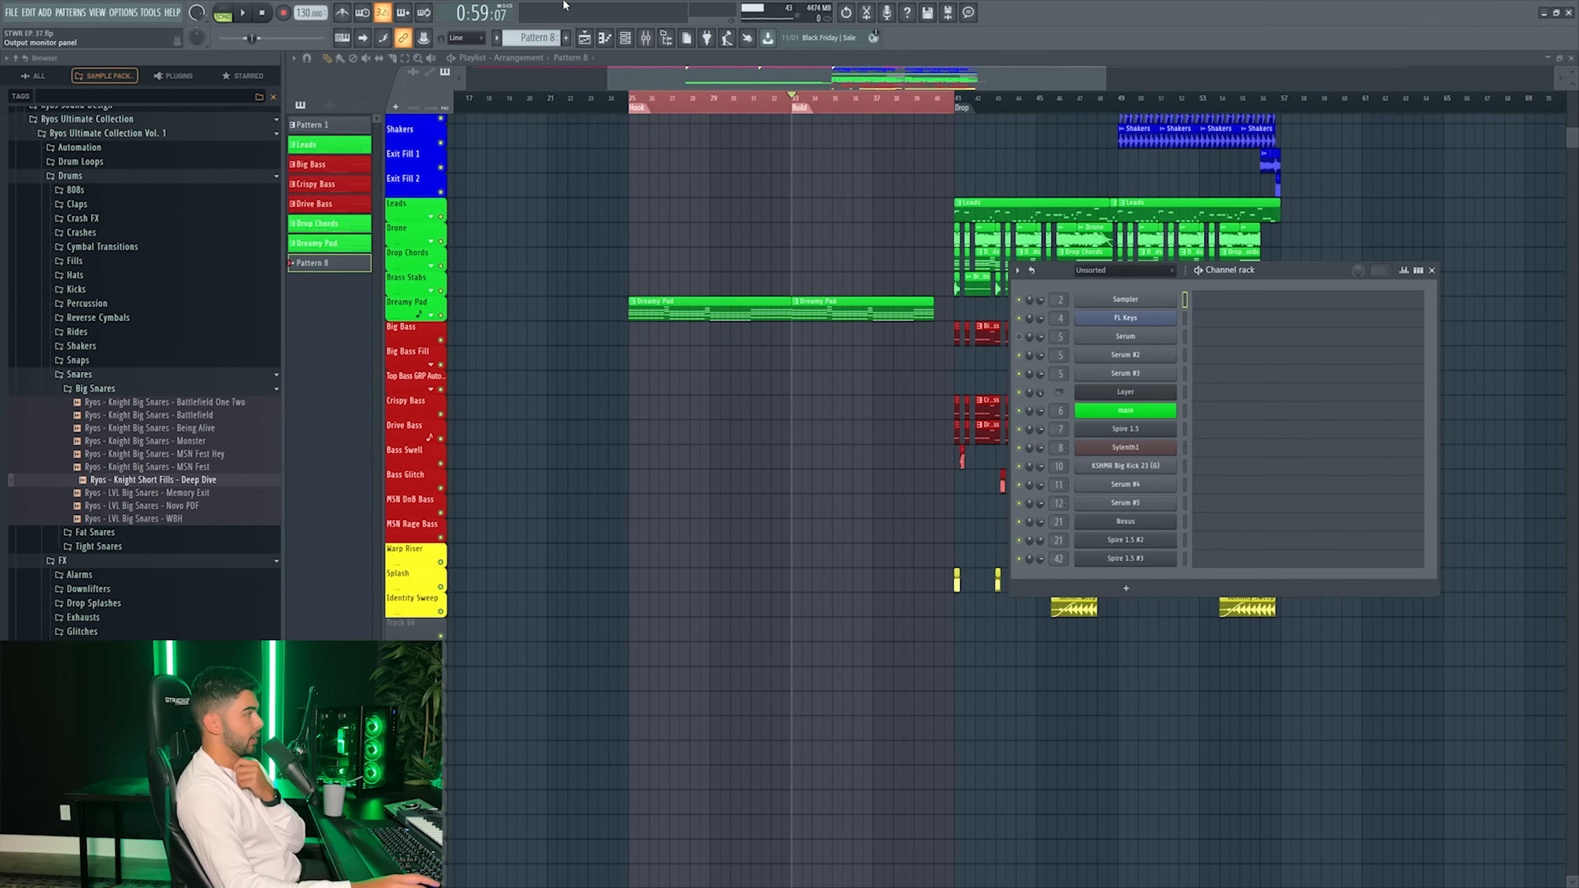
right_click(1151, 556)
click(1351, 569)
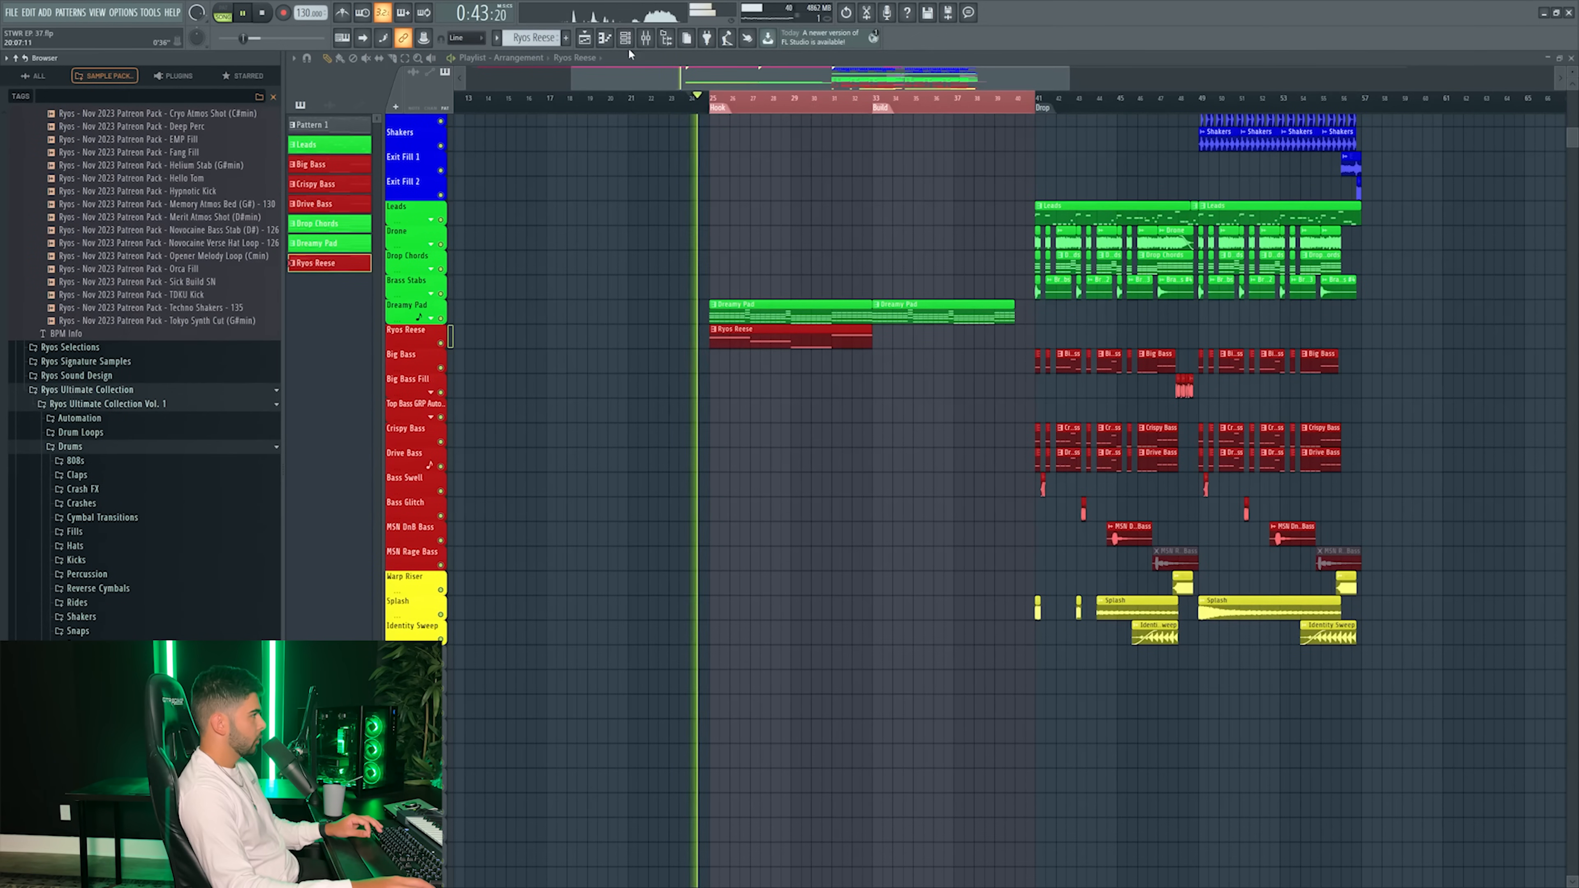
- Set the Reese Bass GRP mixer level to about -3.4 dB and repeat the Ryos Reese clip at the Build marker
key(F9)
drag(1262, 642, 1262, 651)
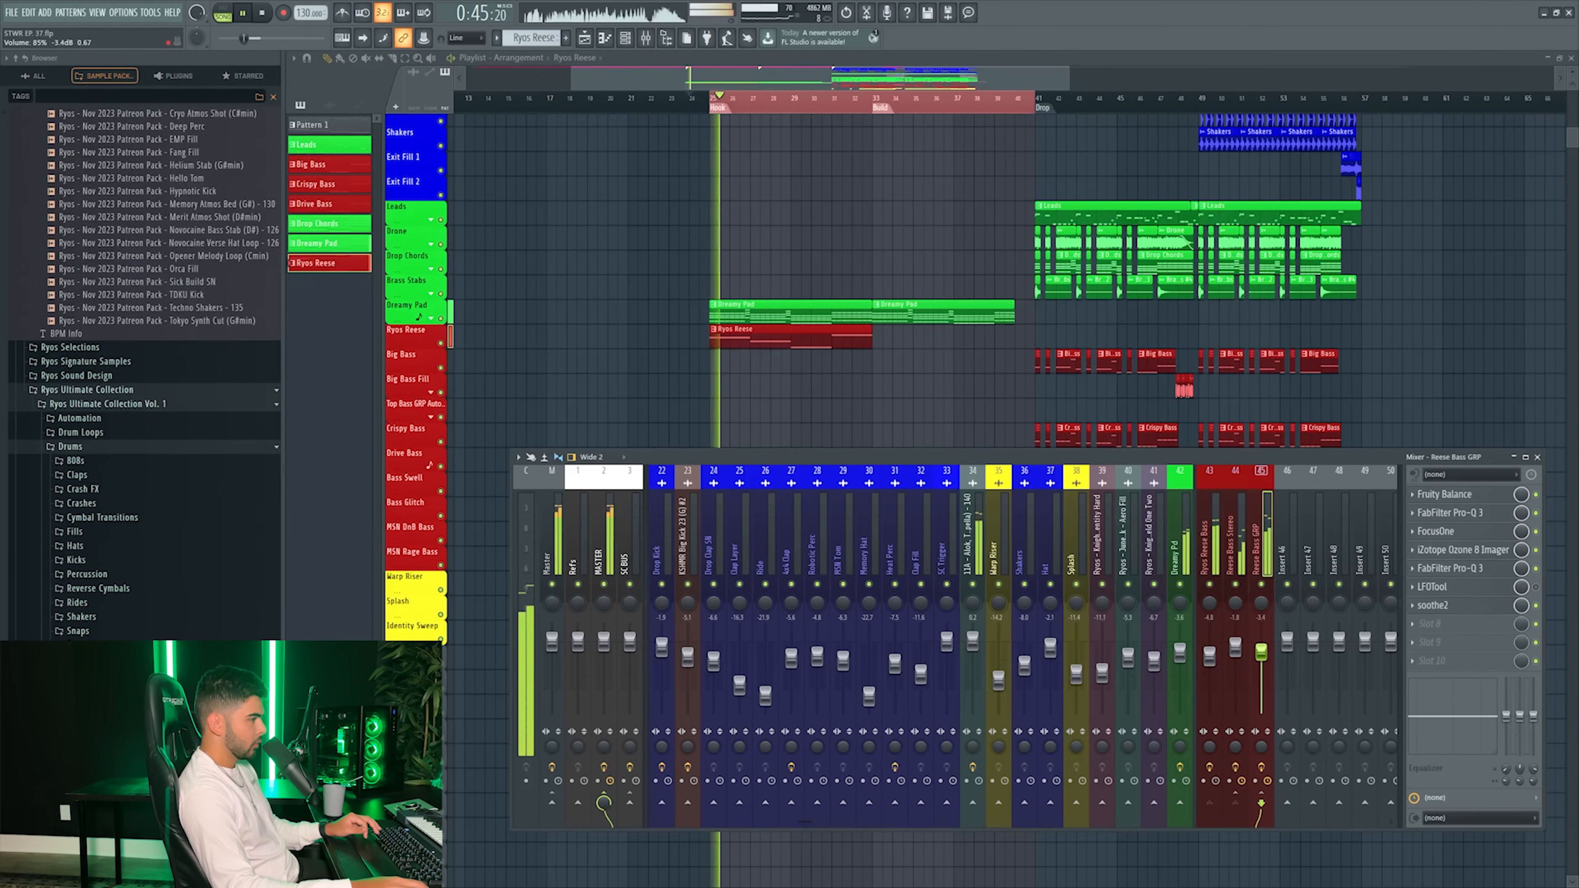
key(F6)
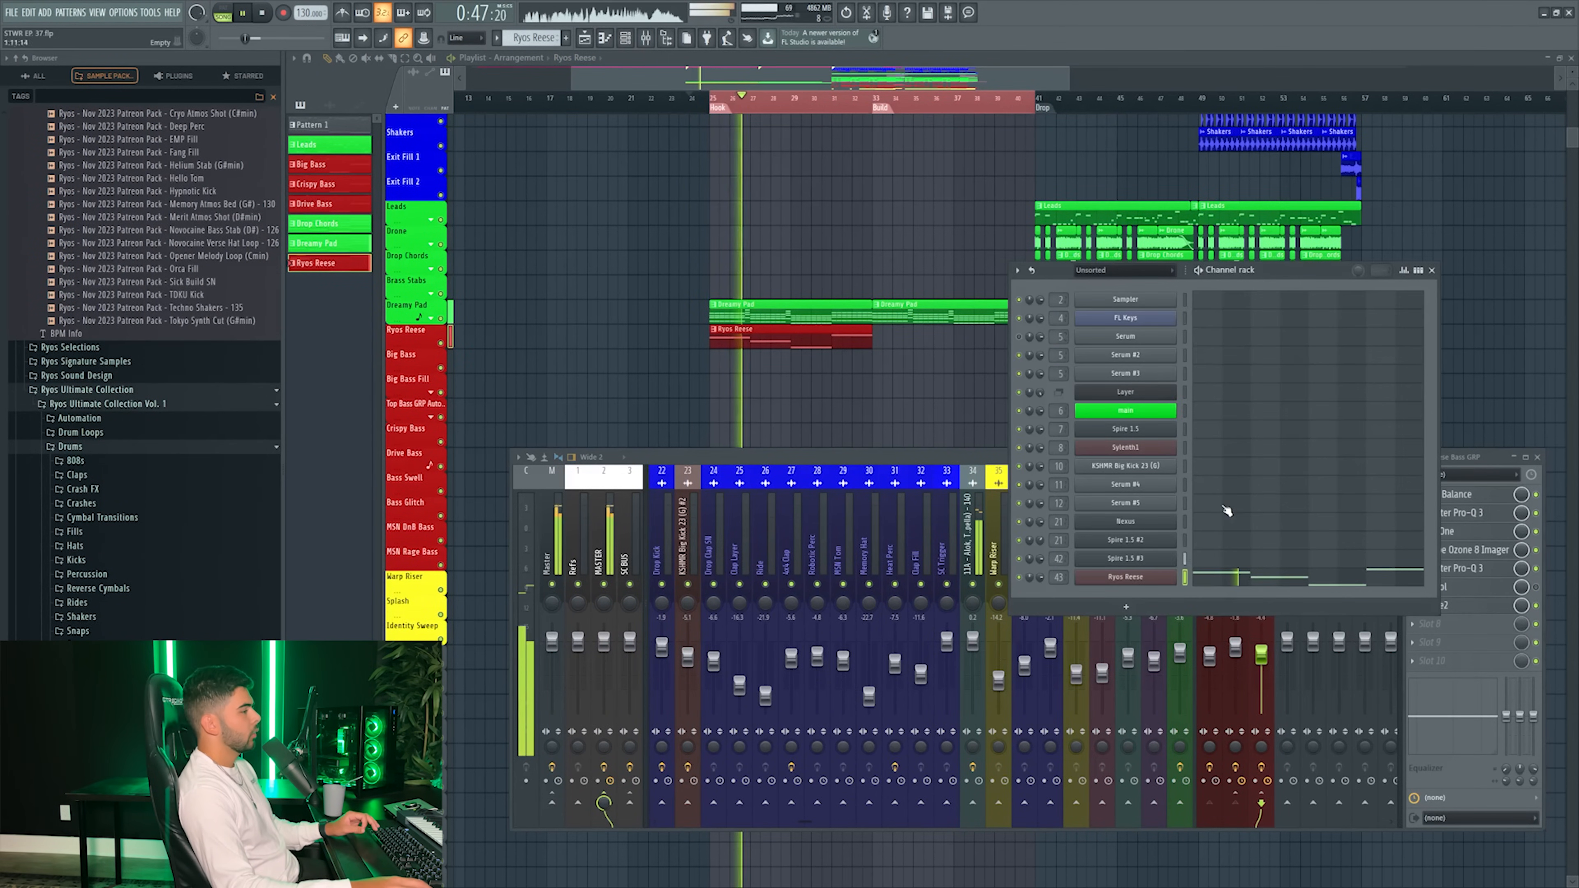
drag(767, 123, 717, 123)
click(838, 336)
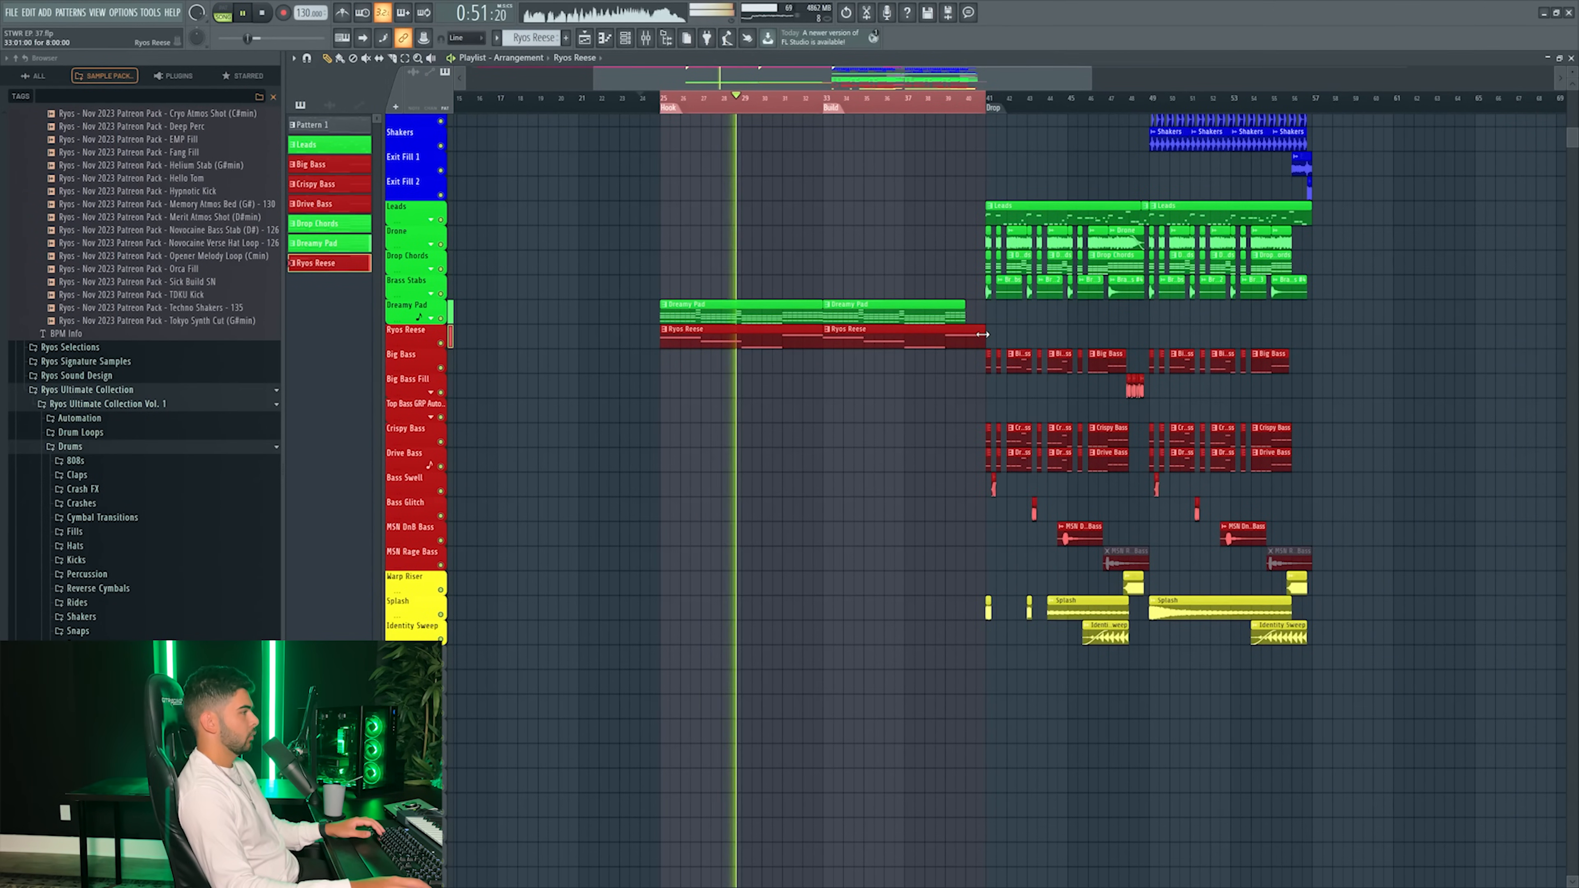
- Copy the Leads section with its automation to the Build marker and shape the FabFilter Simplon Filter 1 frequency automation across the build
scroll(571, 445, up, 4)
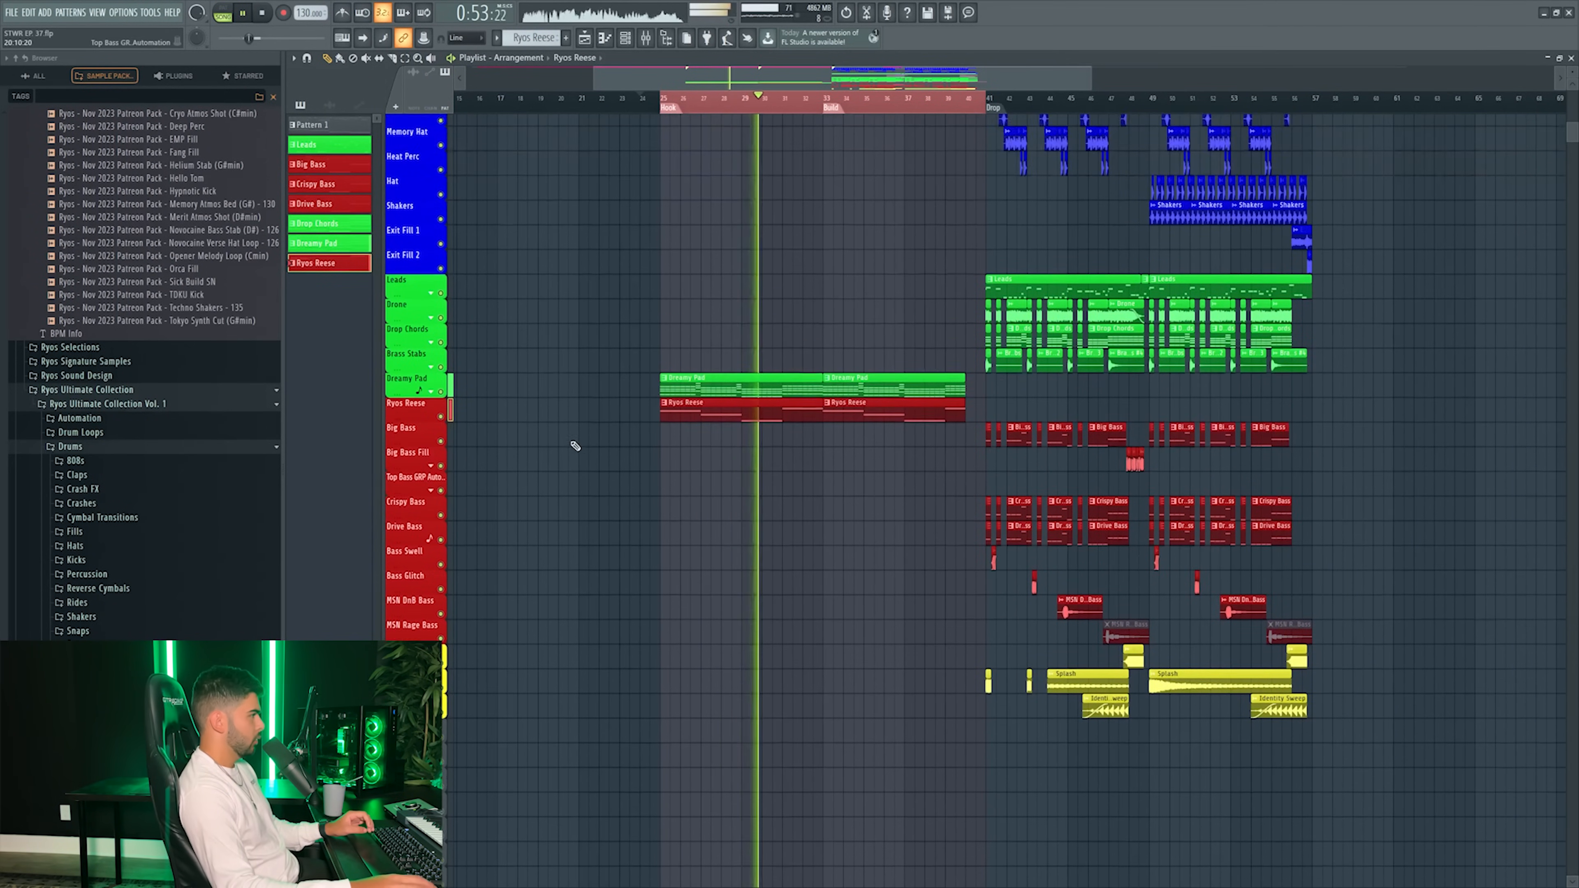
scroll(575, 446, up, 4)
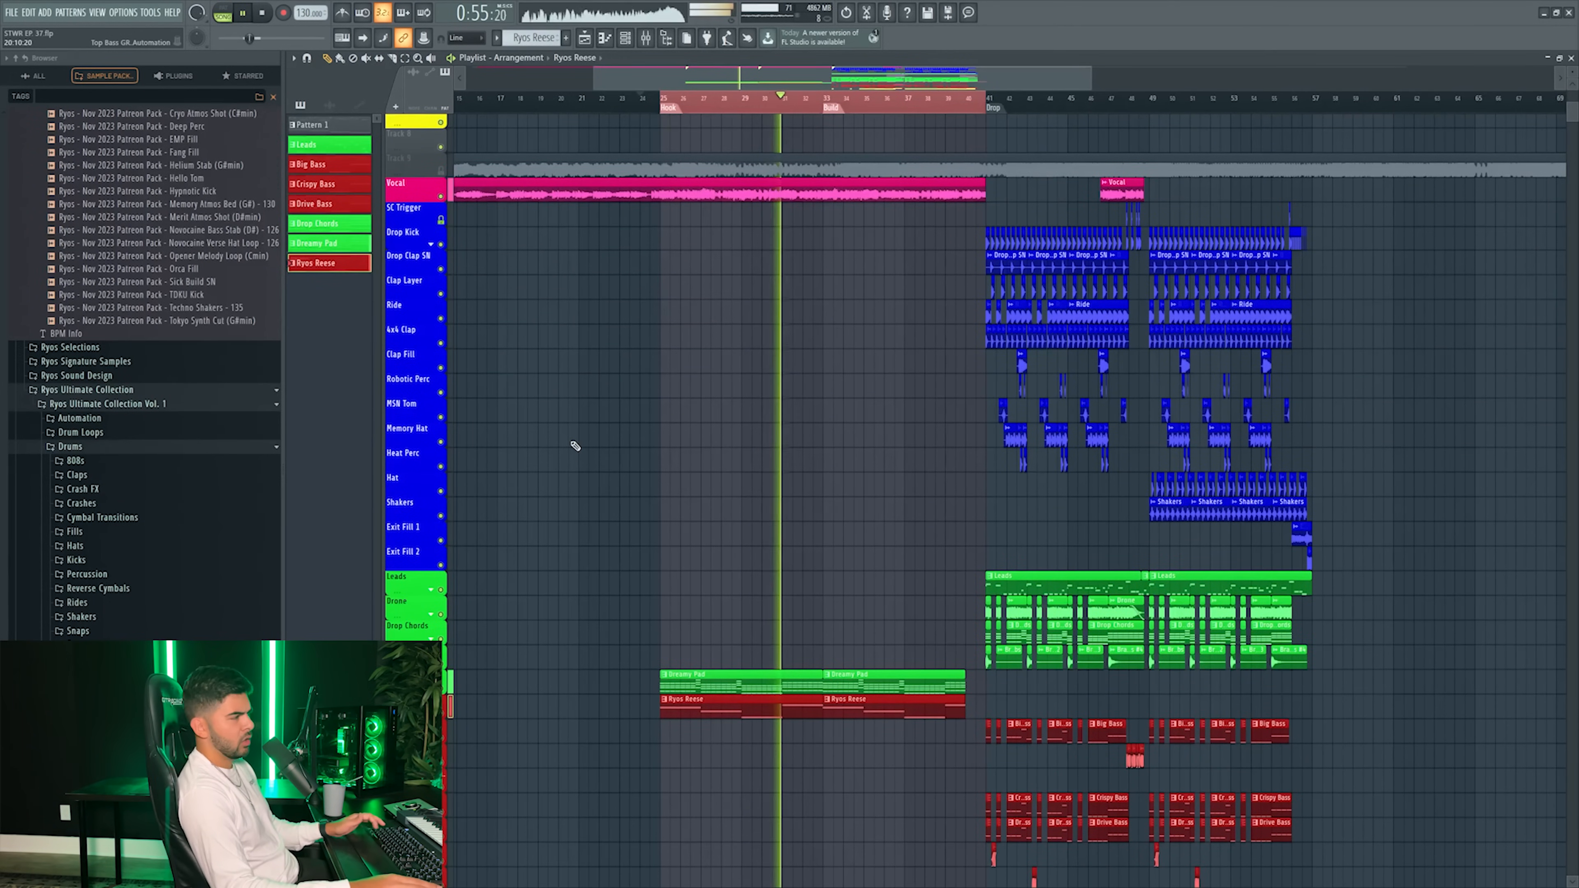
scroll(645, 413, down, 1)
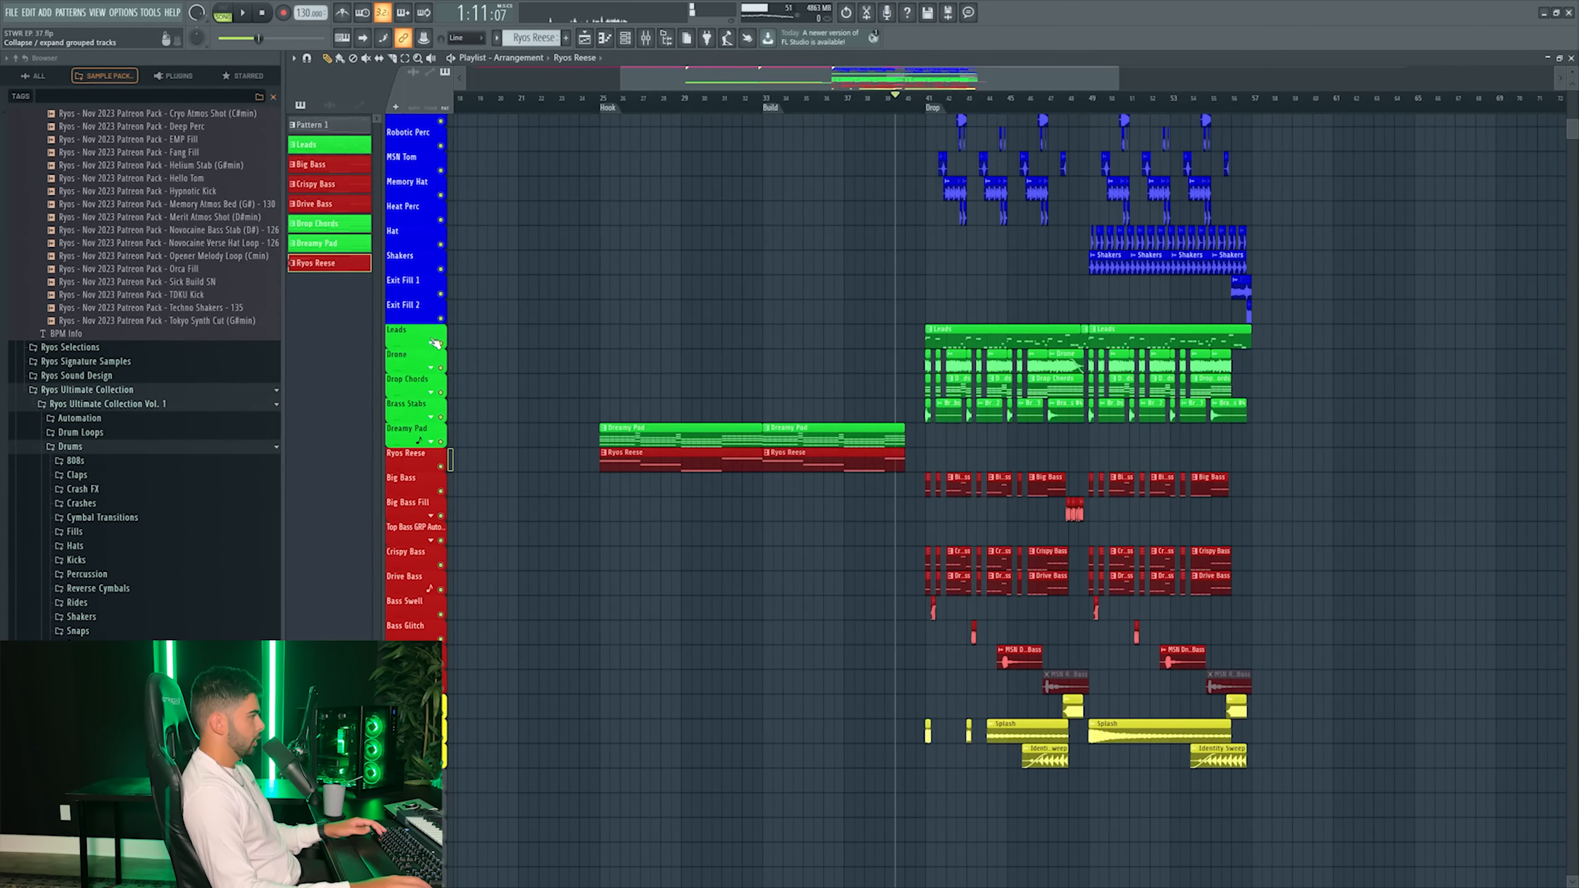
click(435, 346)
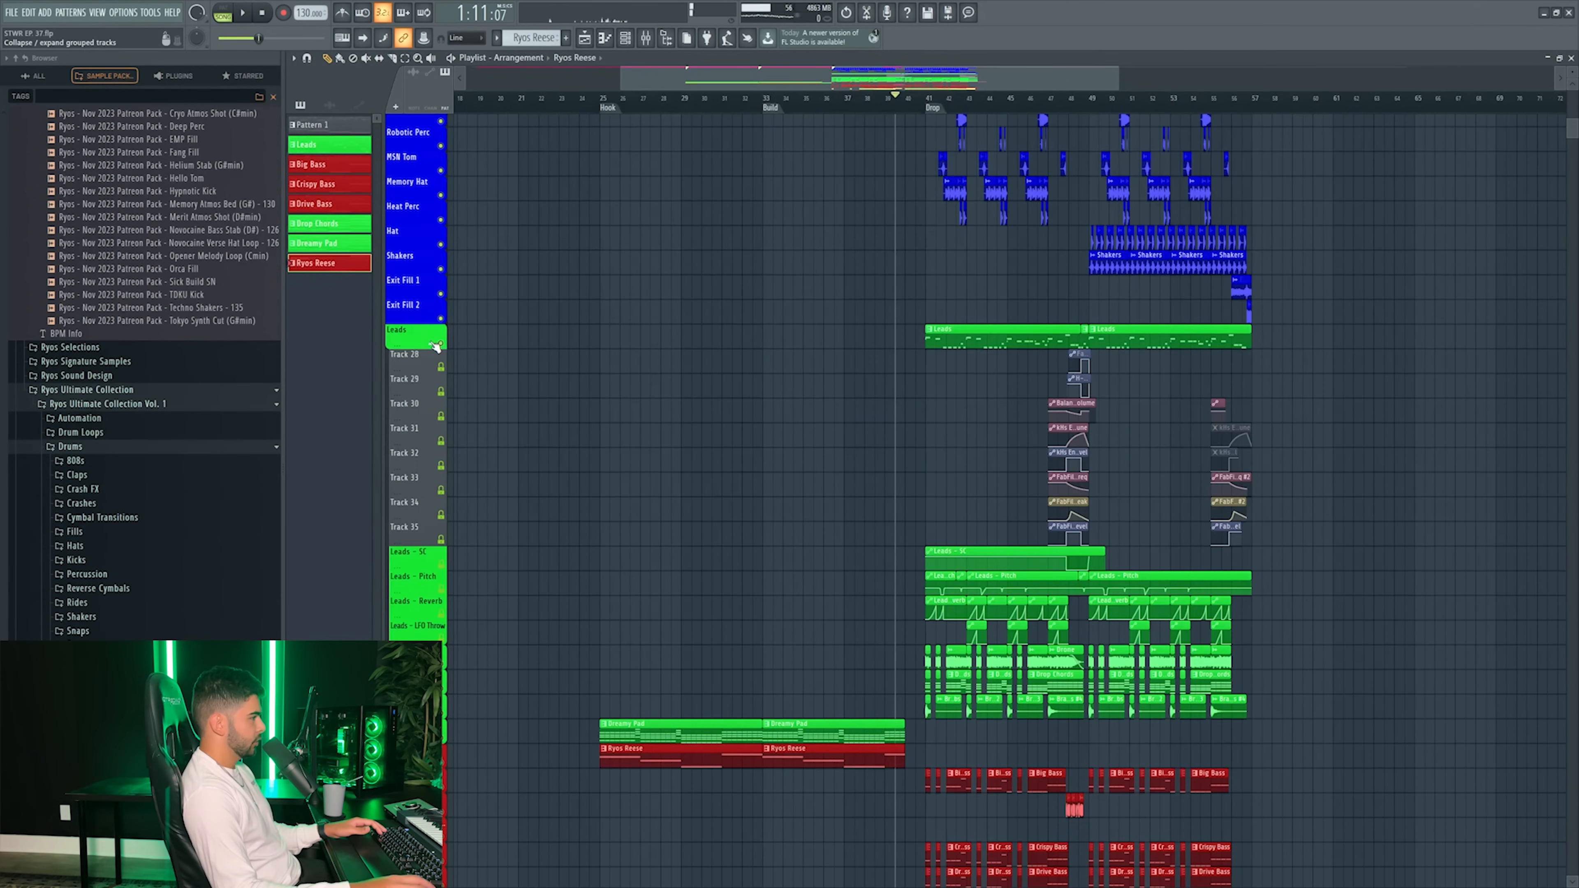
drag(861, 334, 791, 335)
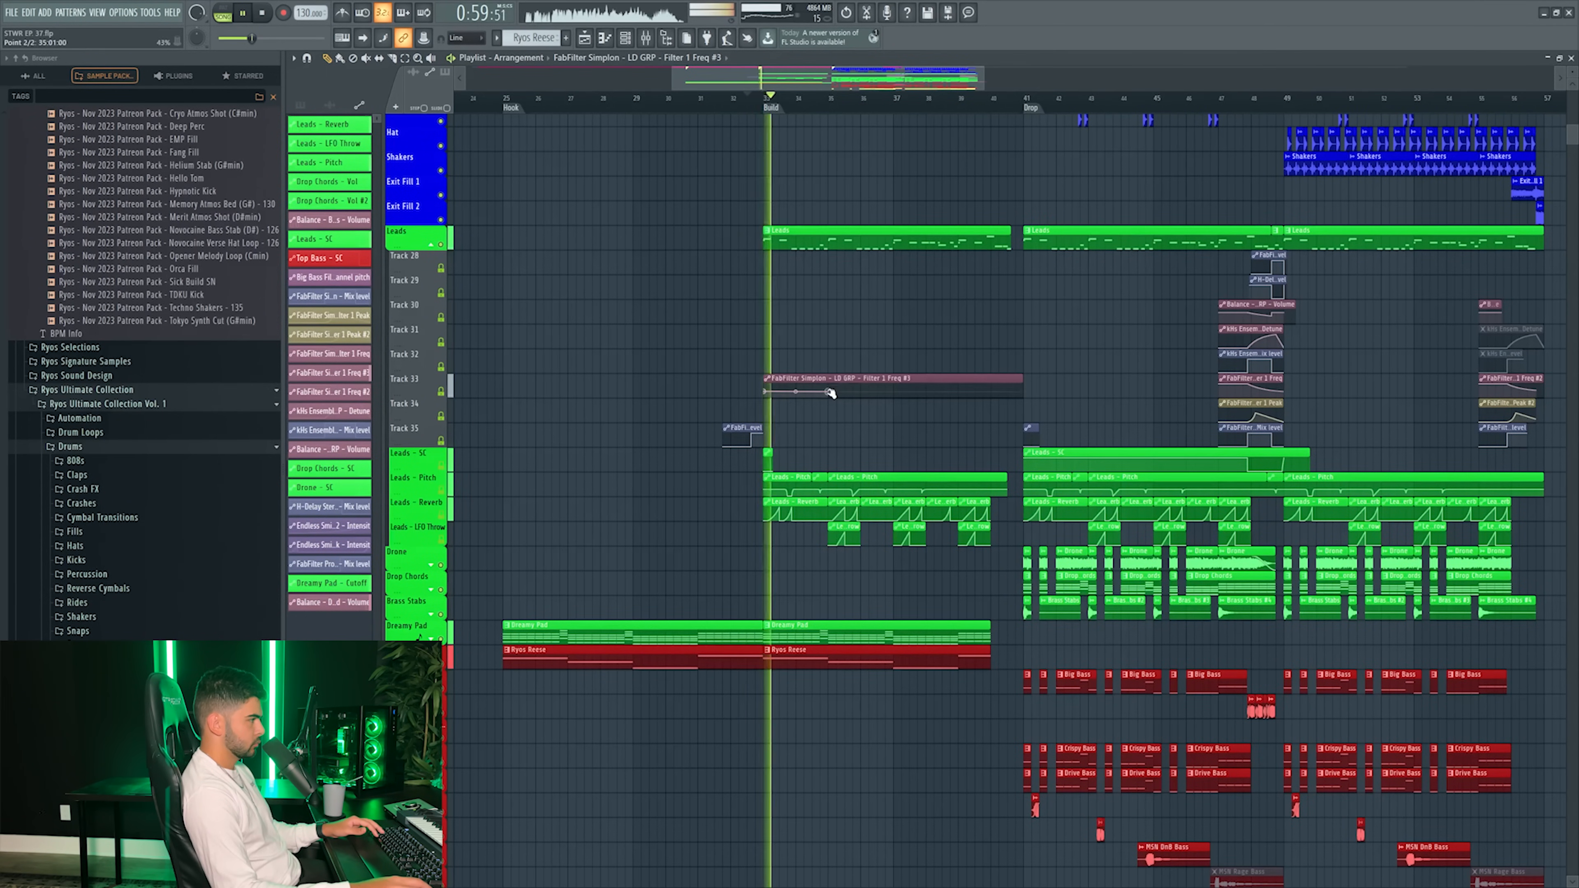
drag(964, 389, 1018, 387)
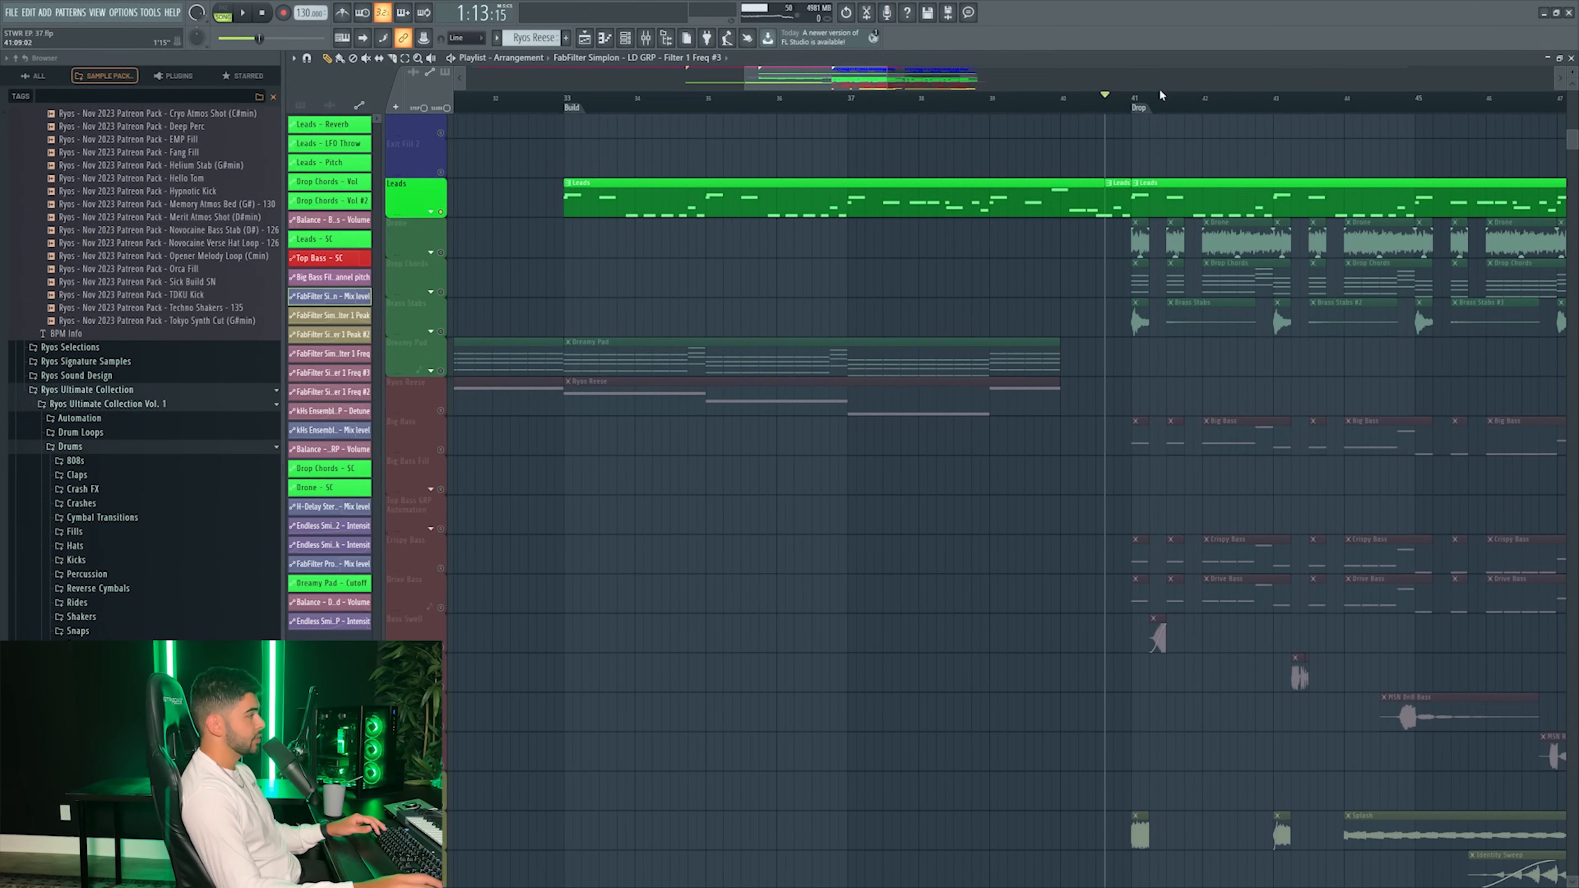
- With only the Leads audible around the drop, send the LD GRP mixer track to Insert 48 and load ValhallaSupermassive there
drag(828, 84, 839, 86)
double_click(860, 194)
key(Escape)
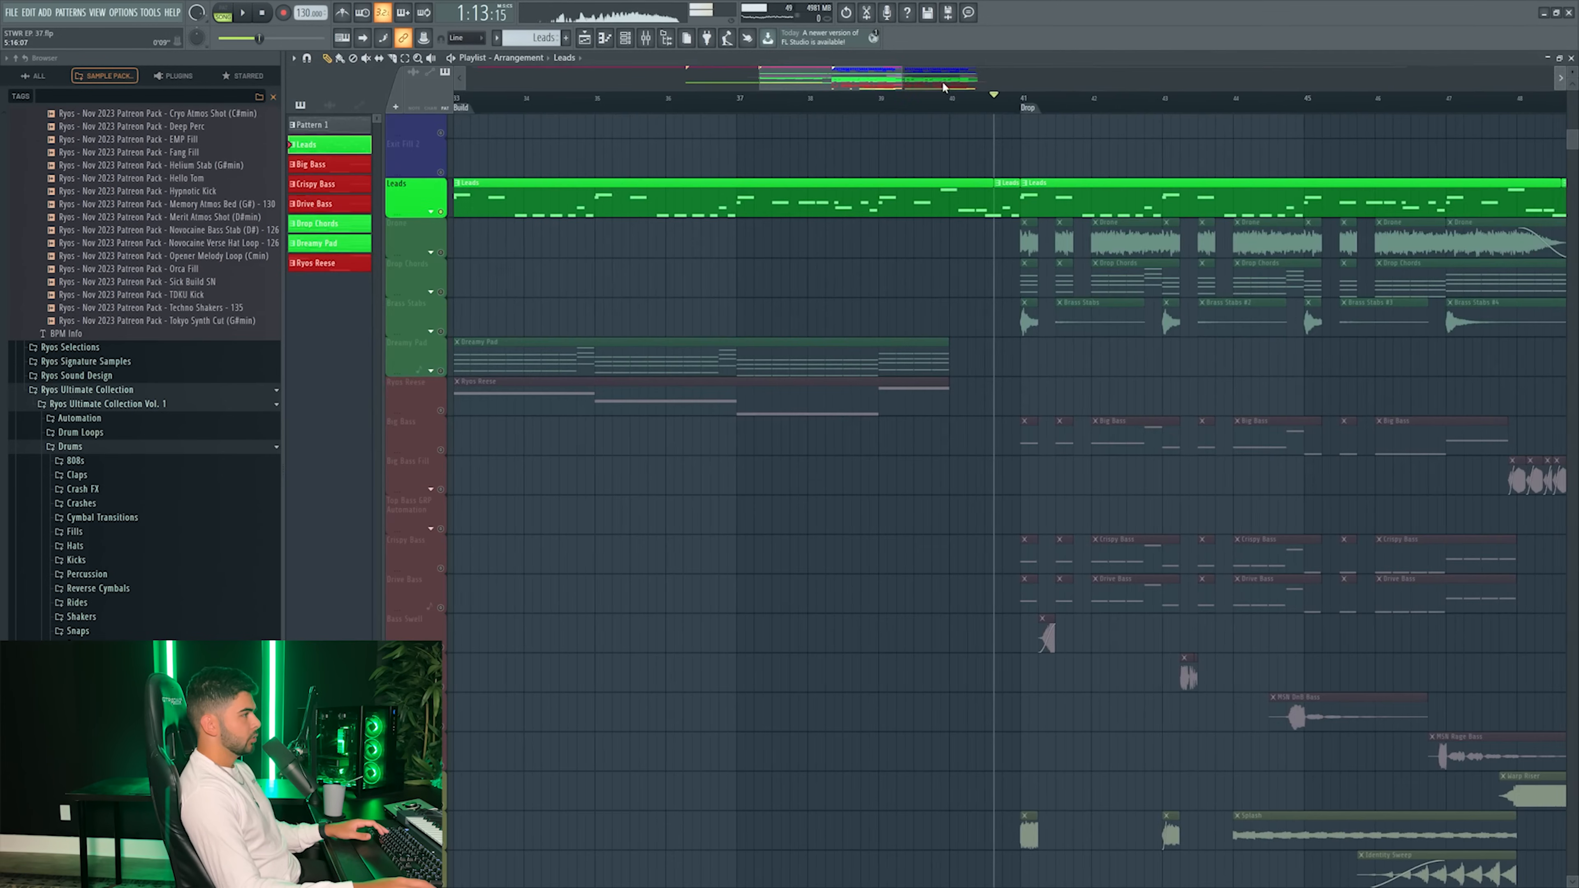
scroll(1128, 101, up, 3)
scroll(1129, 102, up, 2)
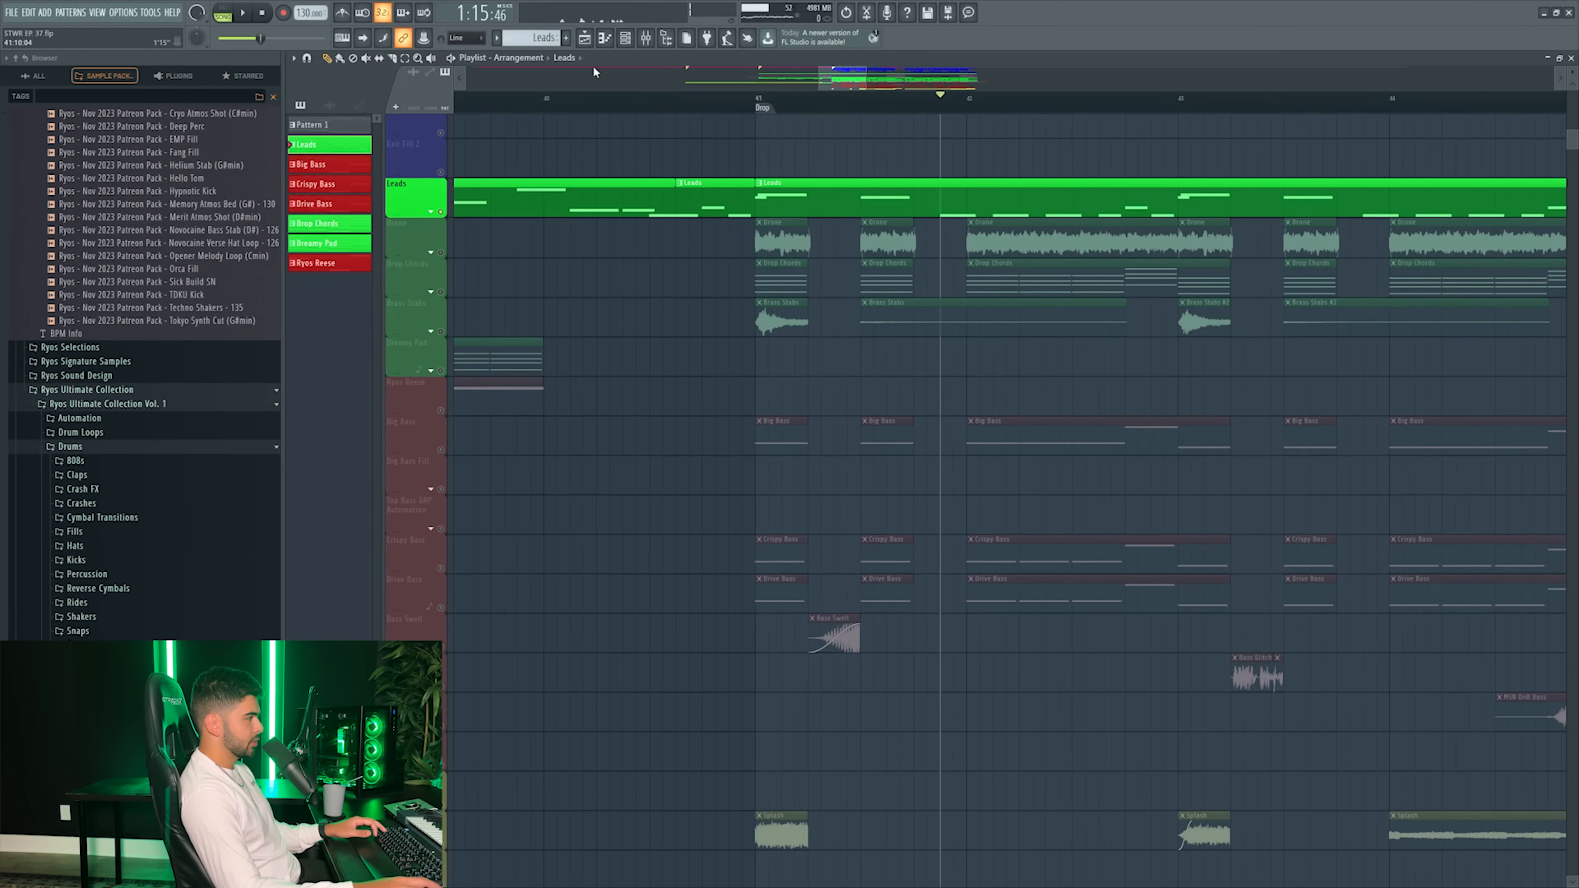
click(645, 37)
key(space)
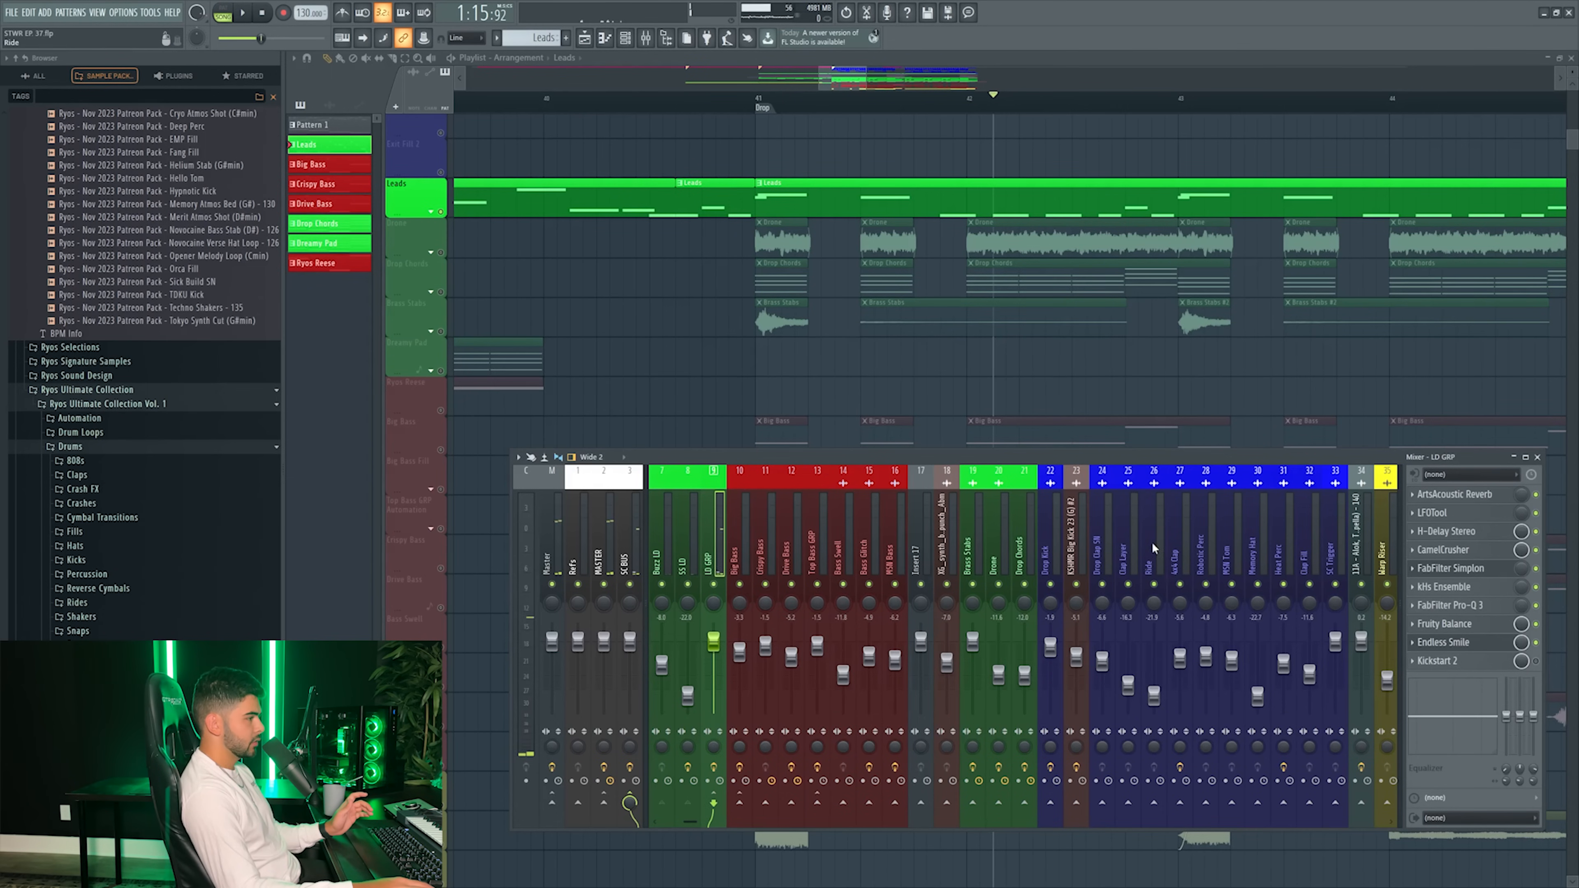
scroll(739, 557, right, 9)
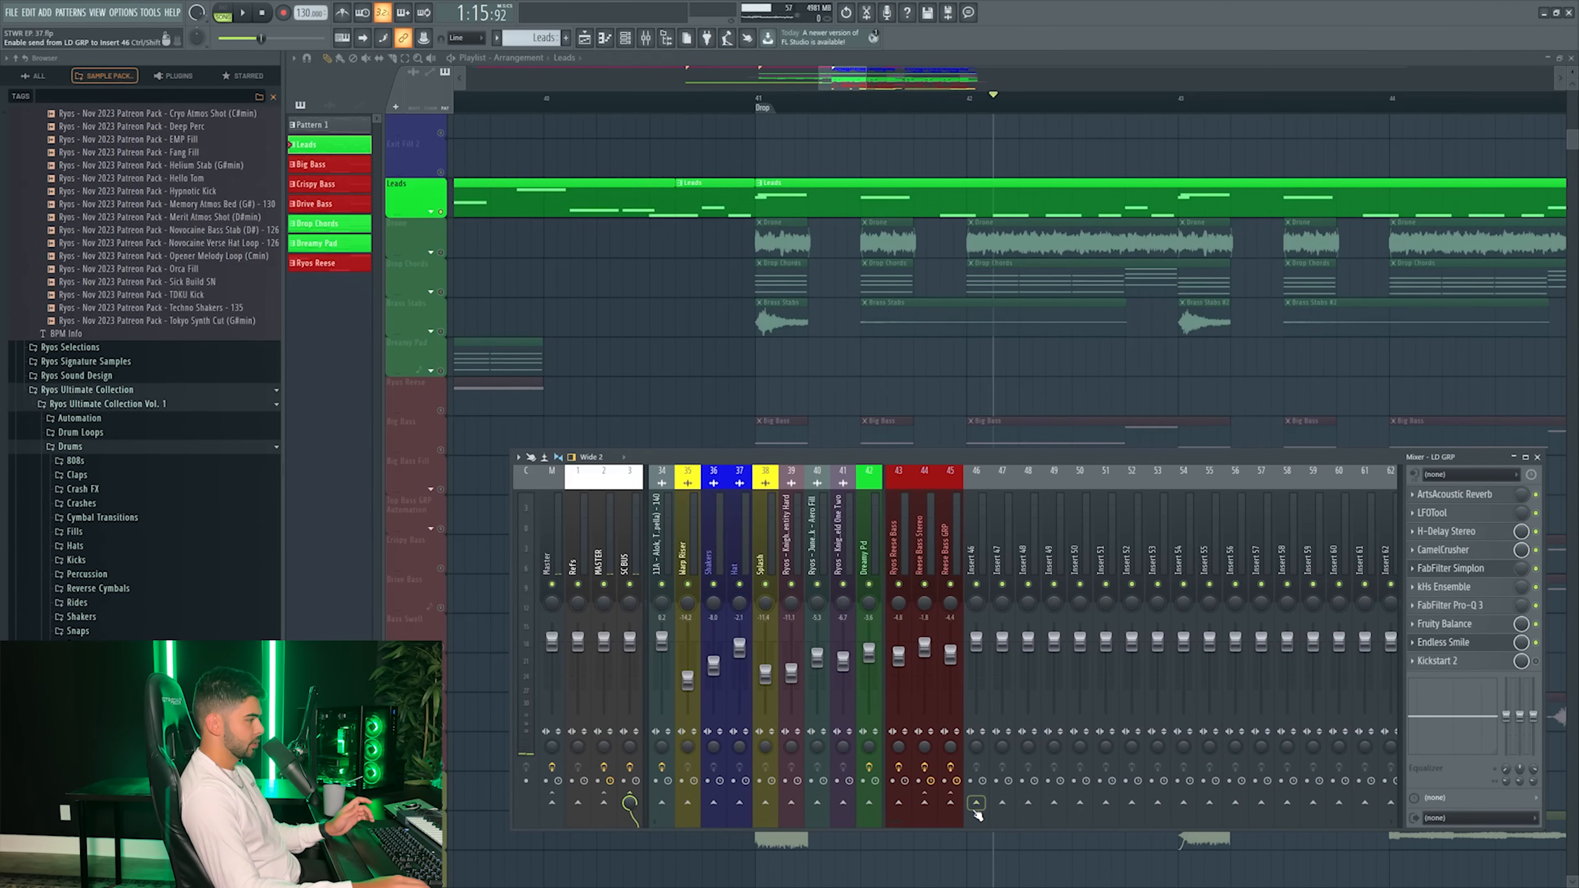
click(1039, 804)
click(1473, 498)
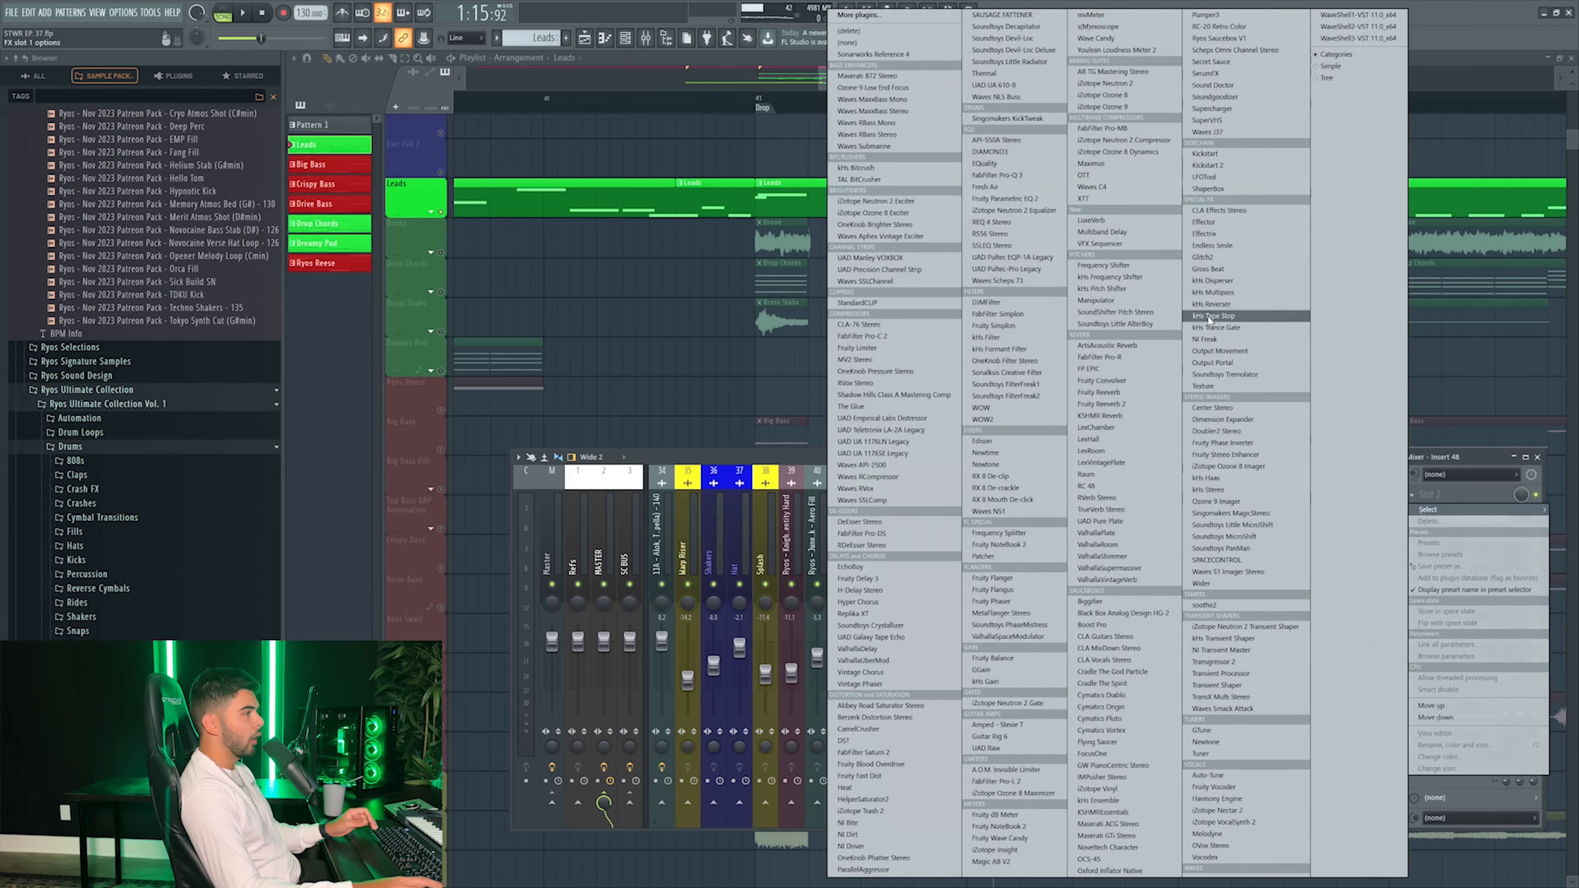
click(1129, 568)
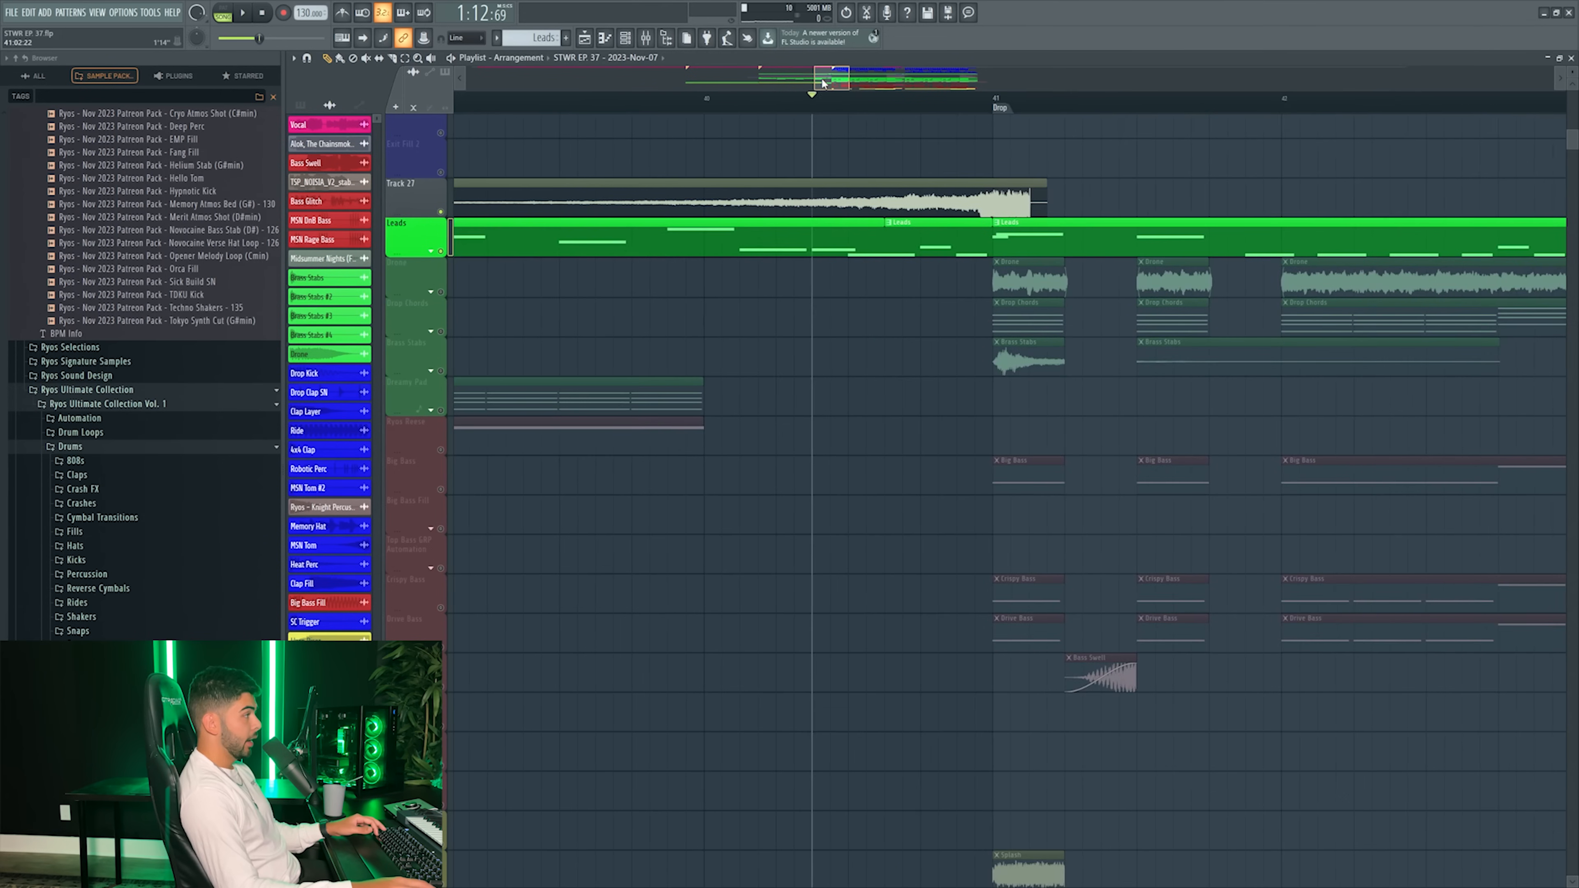
- Assign the reversed lead recording on Track 27 to a free mixer track and play it back
double_click(944, 201)
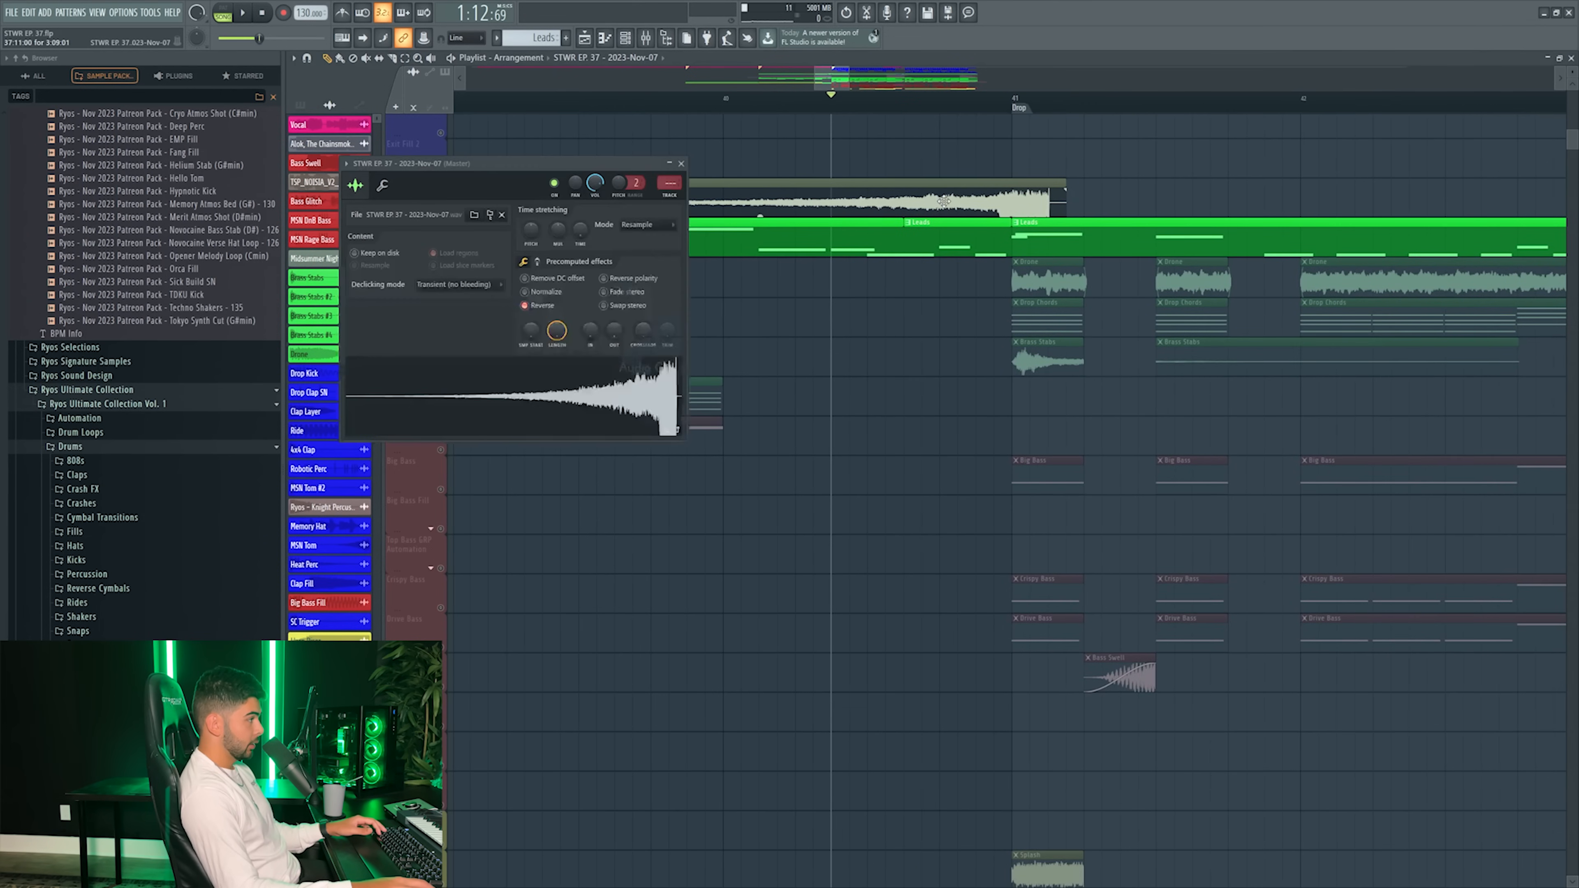
click(670, 200)
key(space)
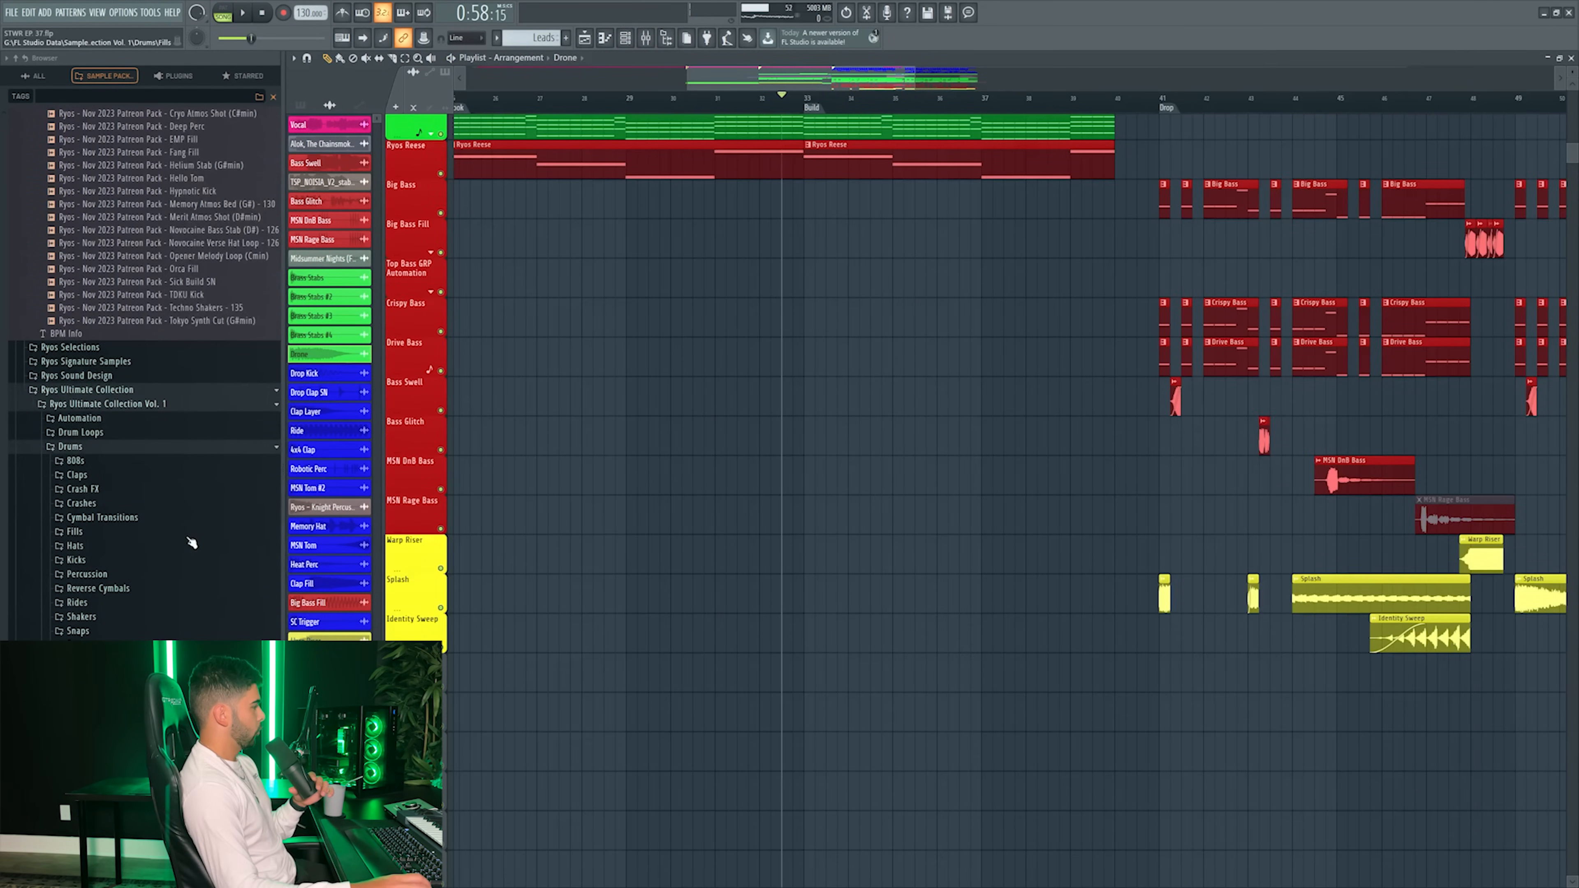
- Repeat the June 2023 Shiny Clap sample on every beat of Track 72 from bar 33 to bar 38
scroll(95, 635, up, 10)
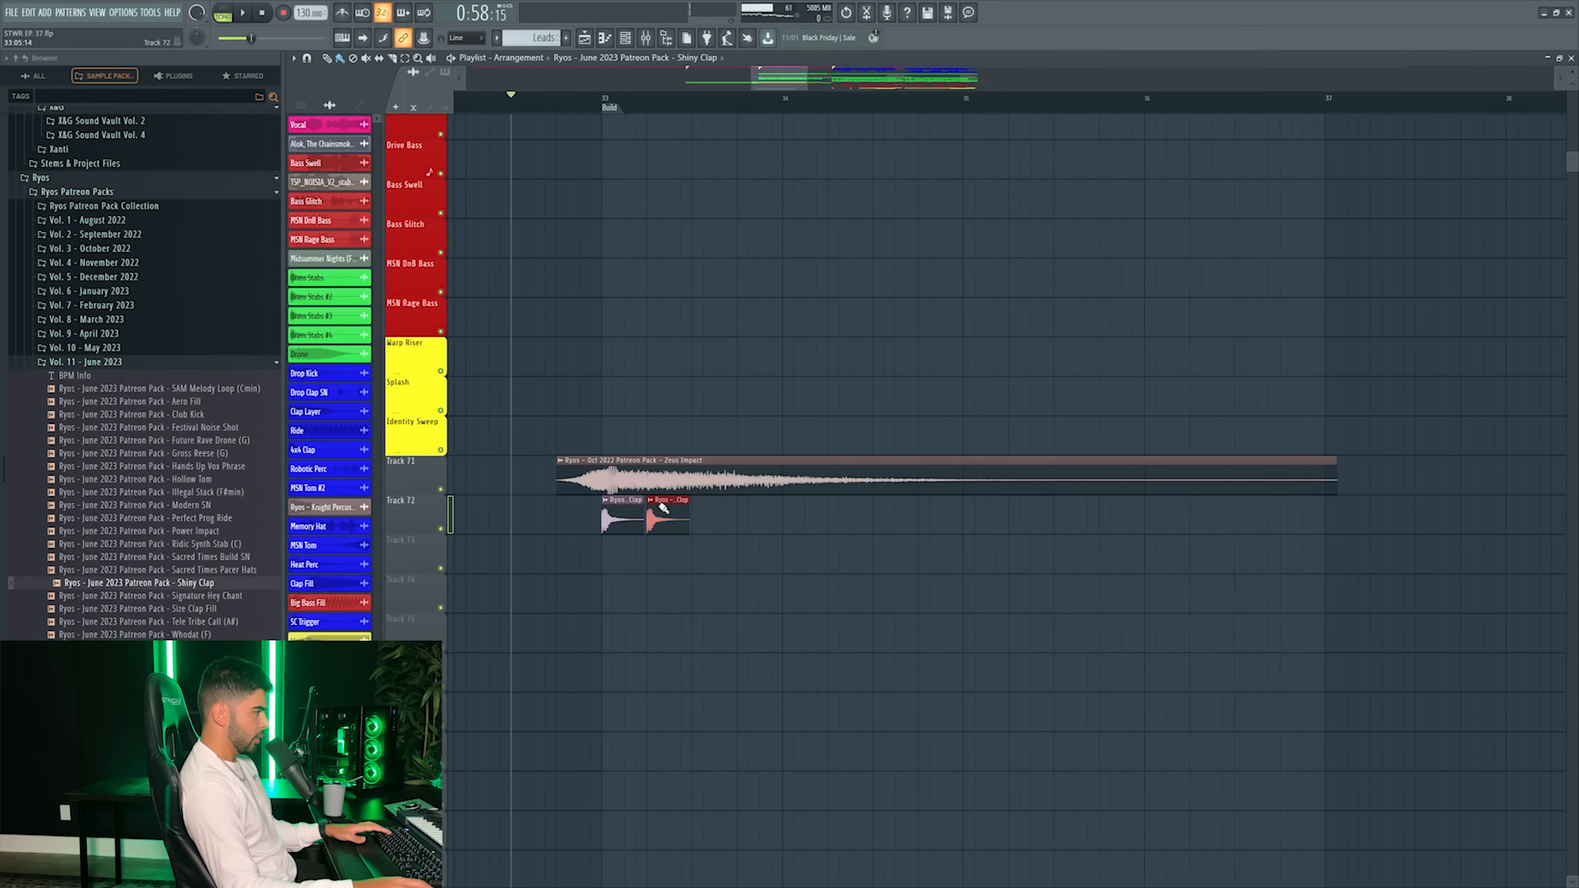
drag(664, 509, 1511, 504)
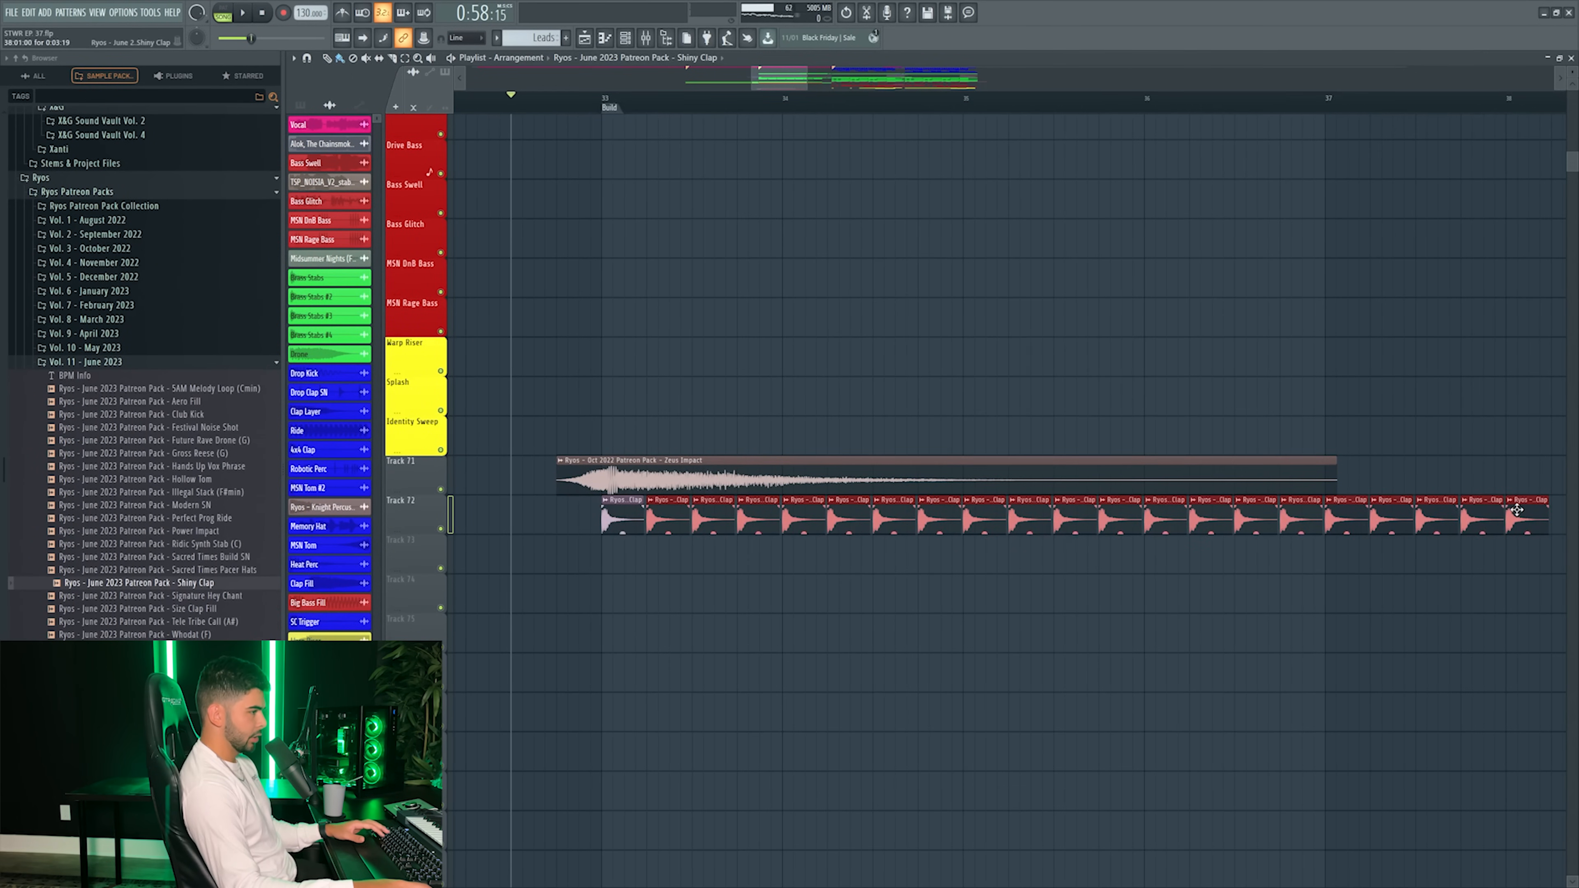
- Assign the Shiny Clap to mixer track 49 and set its level to about -2.6 dB during playback
double_click(1517, 510)
key(F9)
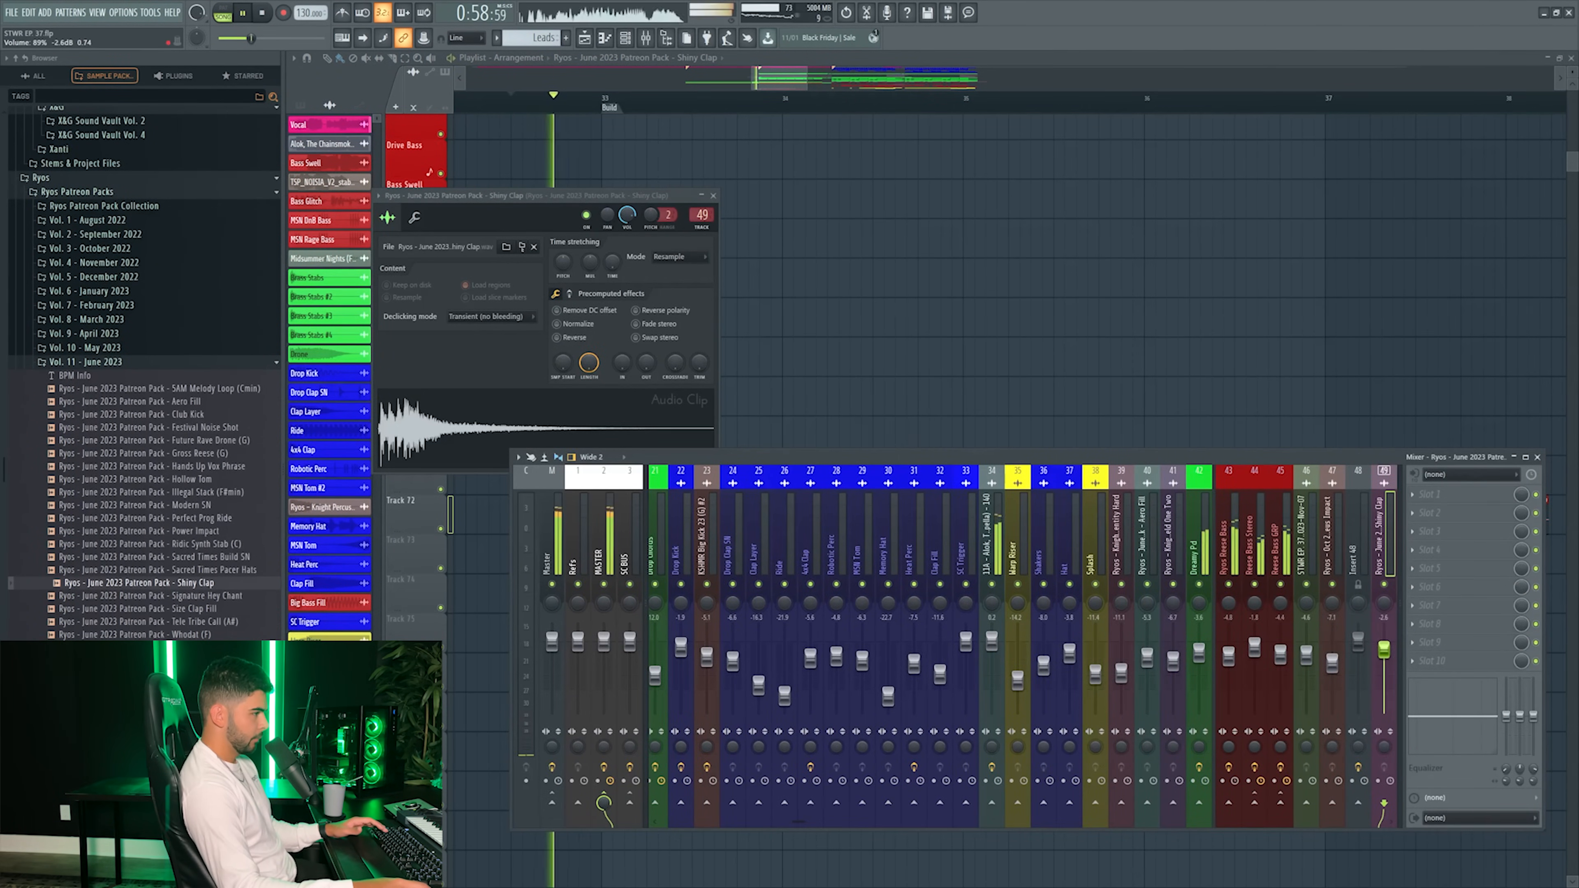
key(F12)
key(space)
key(F9)
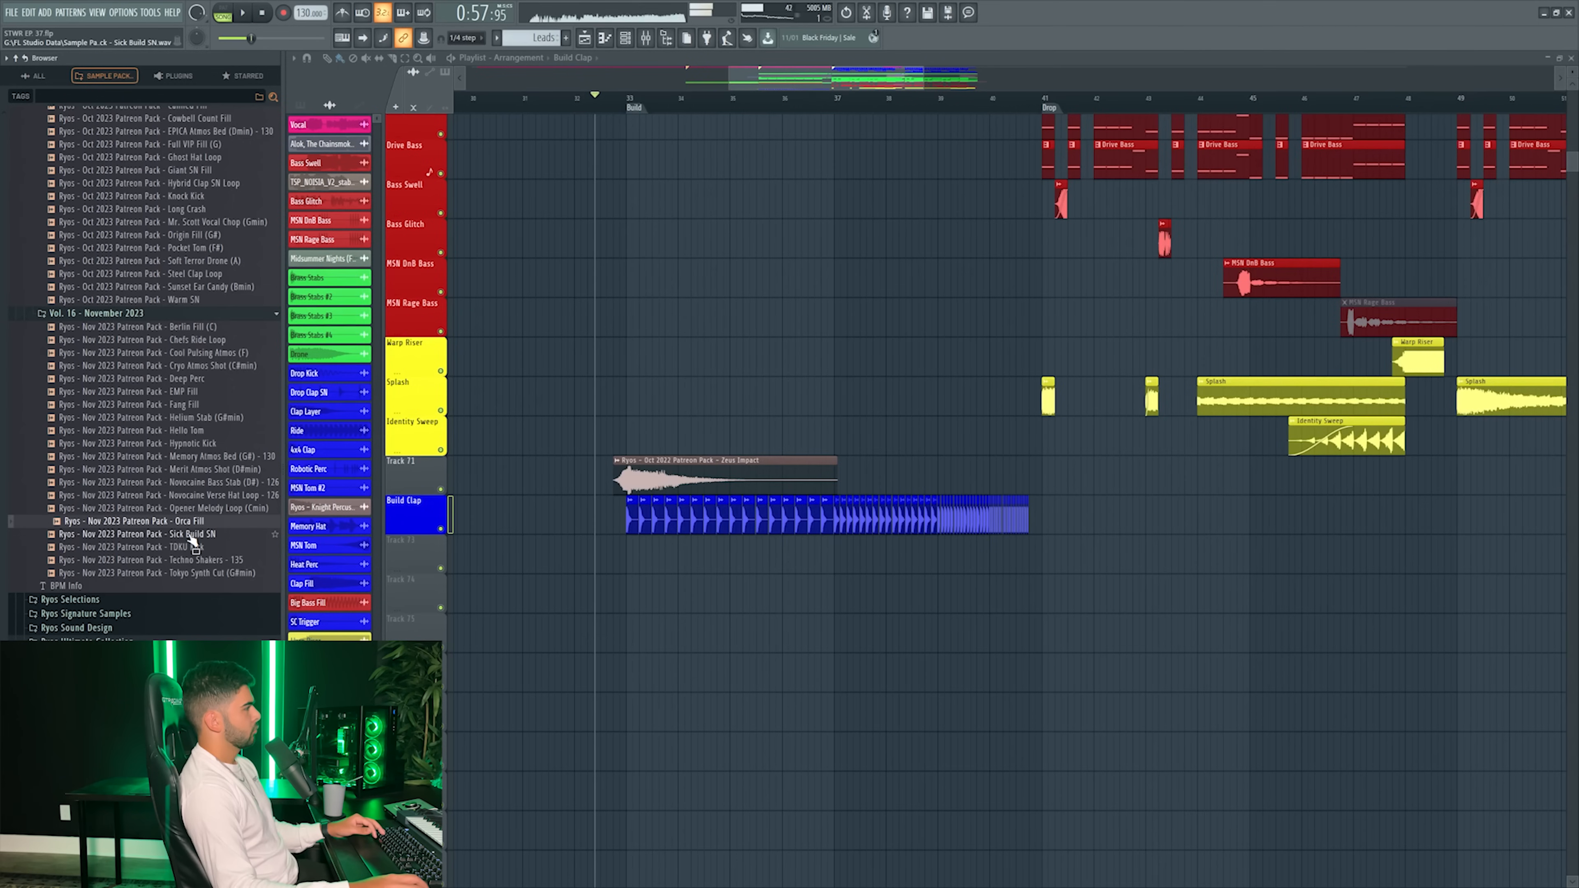
- Place the Nov 2023 Sick Build SN sample on Track 73 at bar 33, assign it to mixer track 50 and lower its level during playback
drag(193, 536, 640, 563)
key(space)
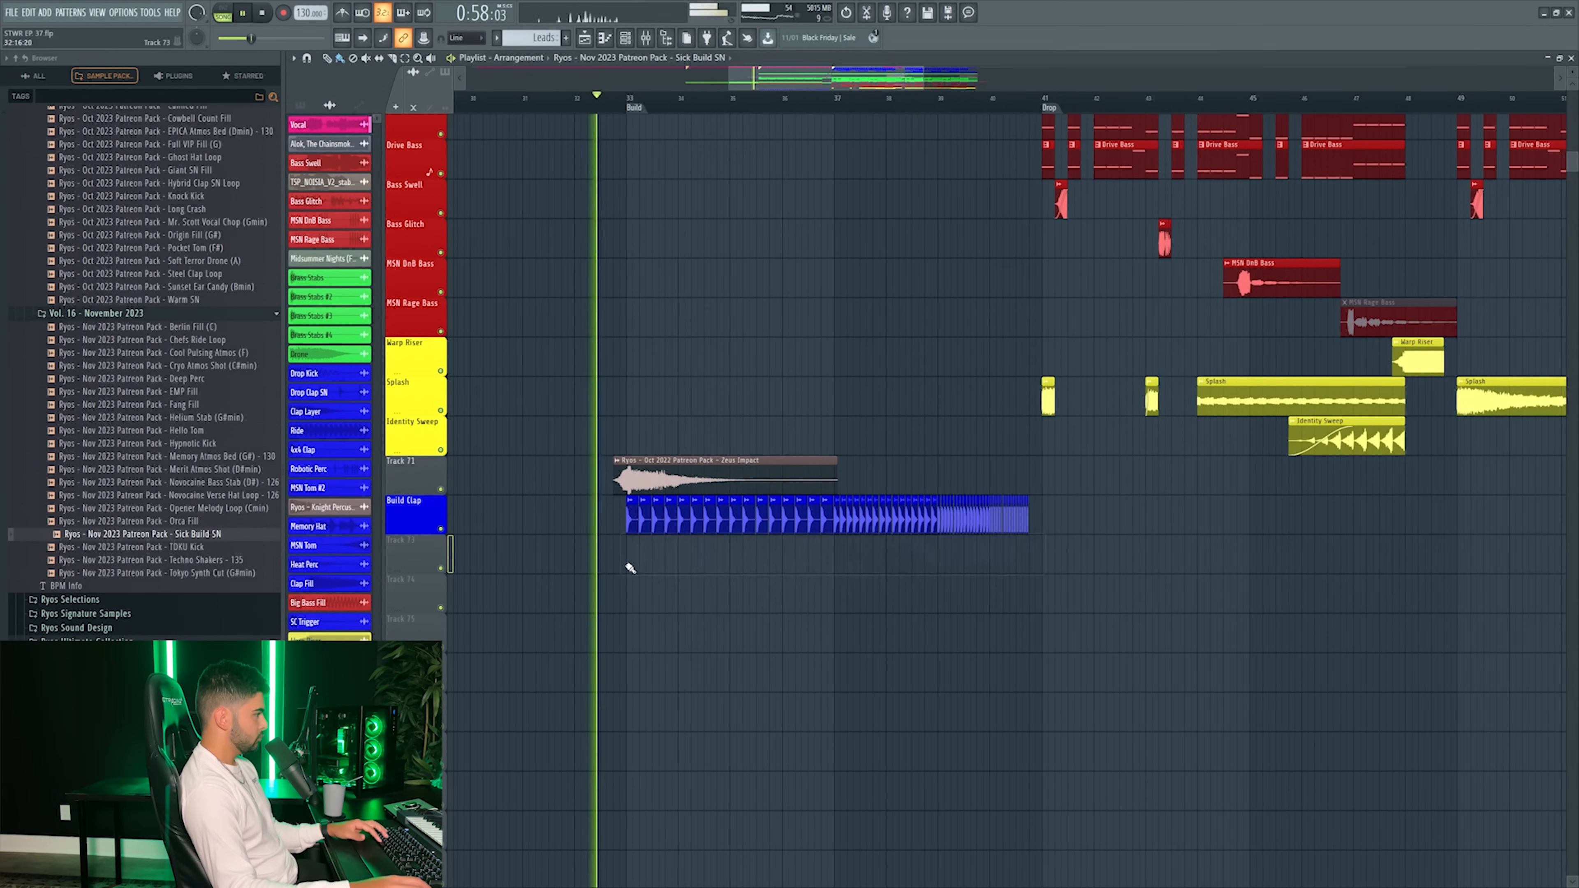
double_click(651, 564)
double_click(715, 235)
key(space)
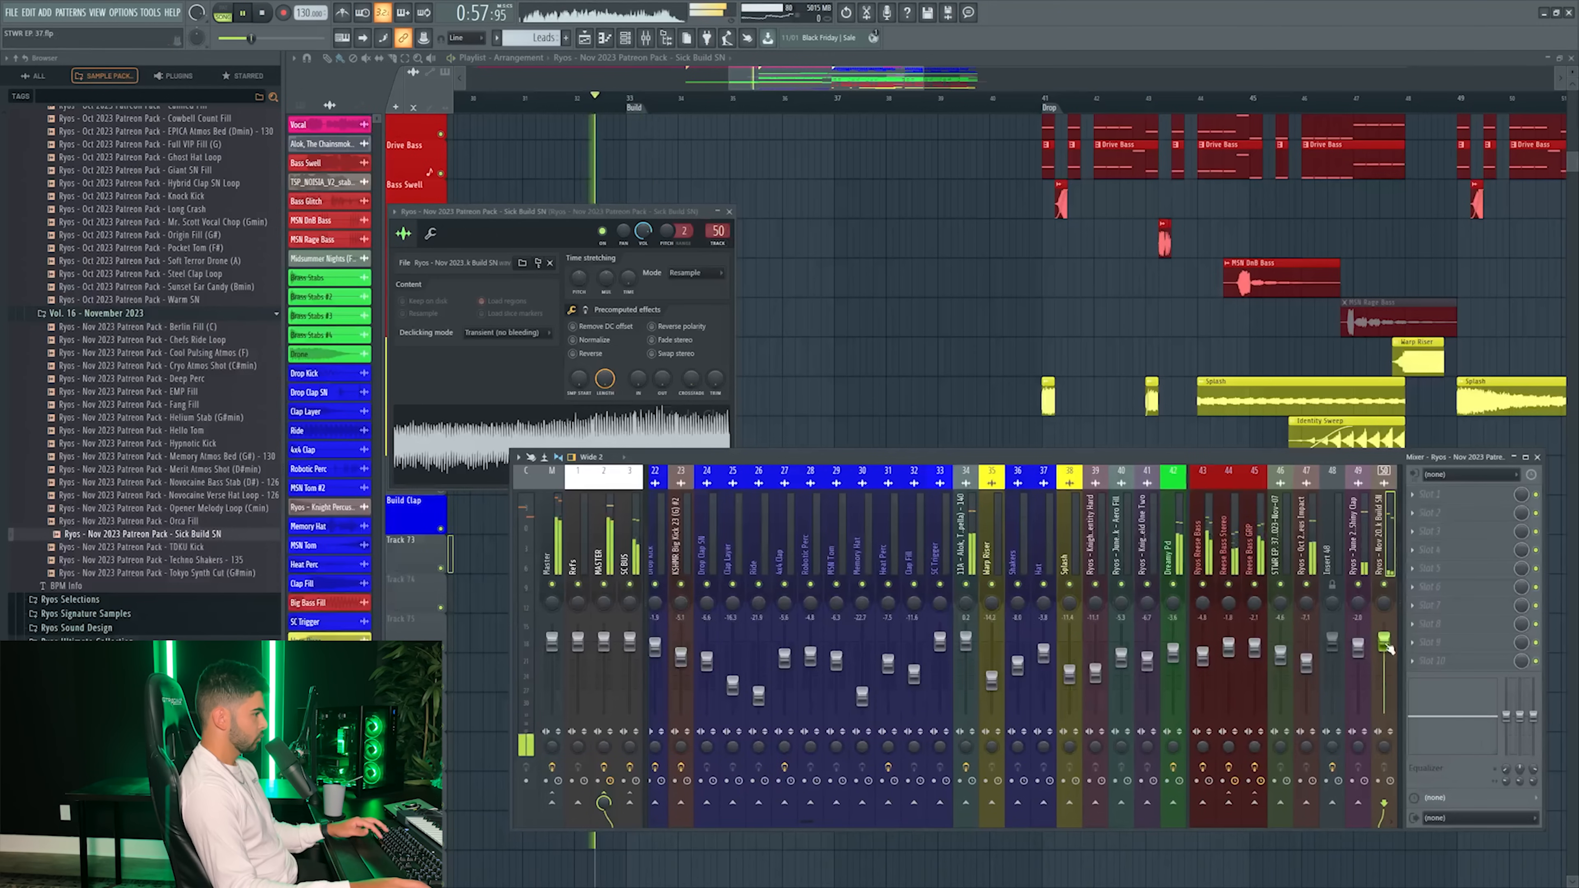
drag(1357, 648, 1358, 645)
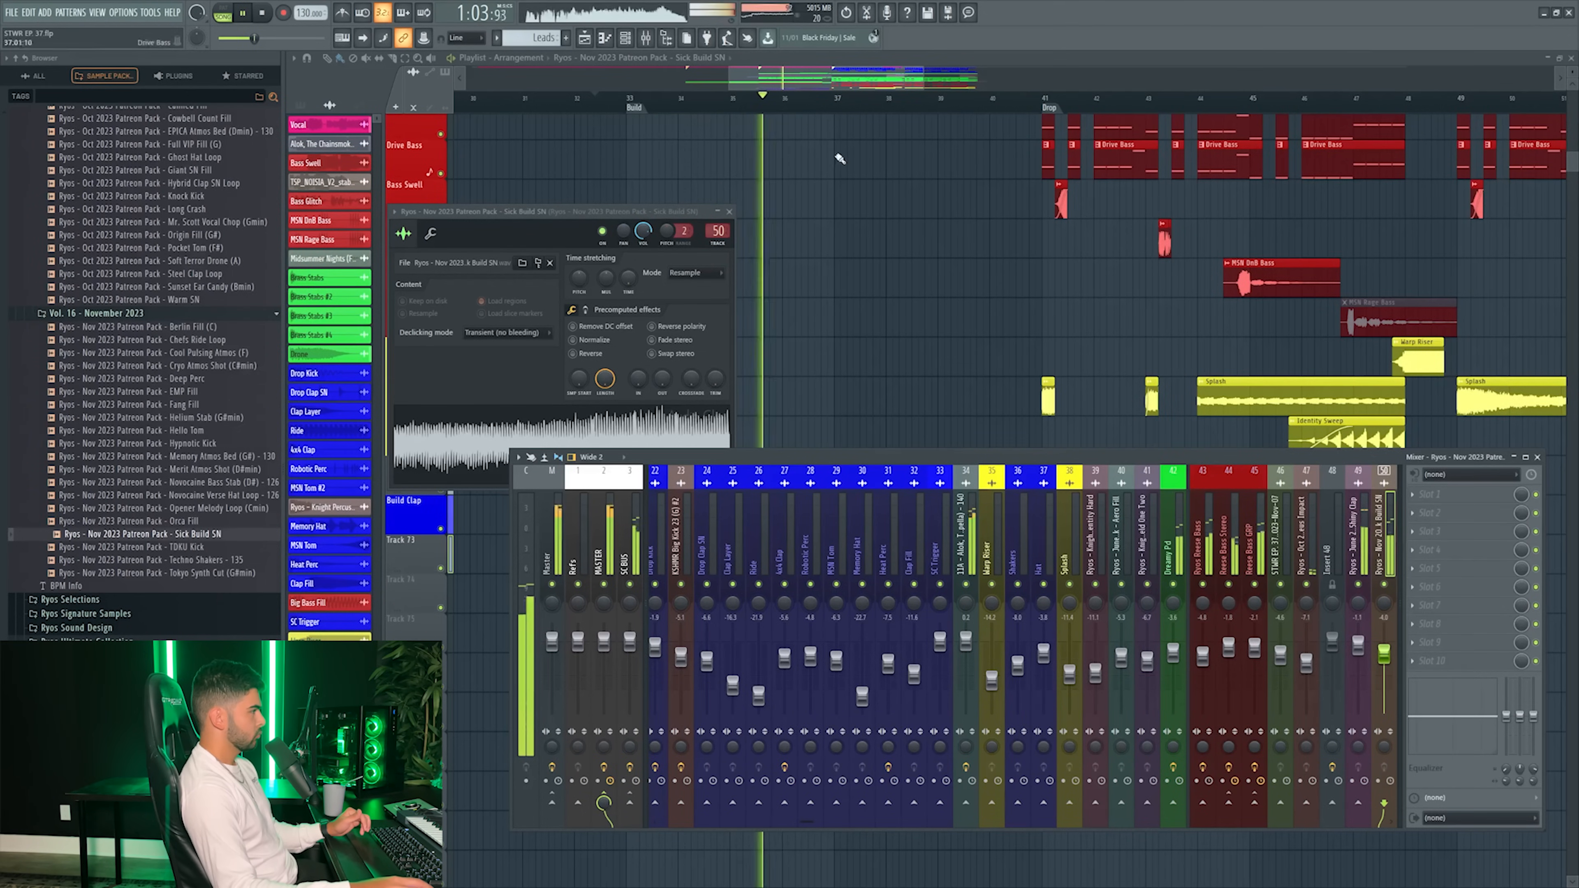
key(F12)
- Keep Pattern 9's C5 buildup snare notes only from bar 5 to bar 8 and play them back
click(629, 539)
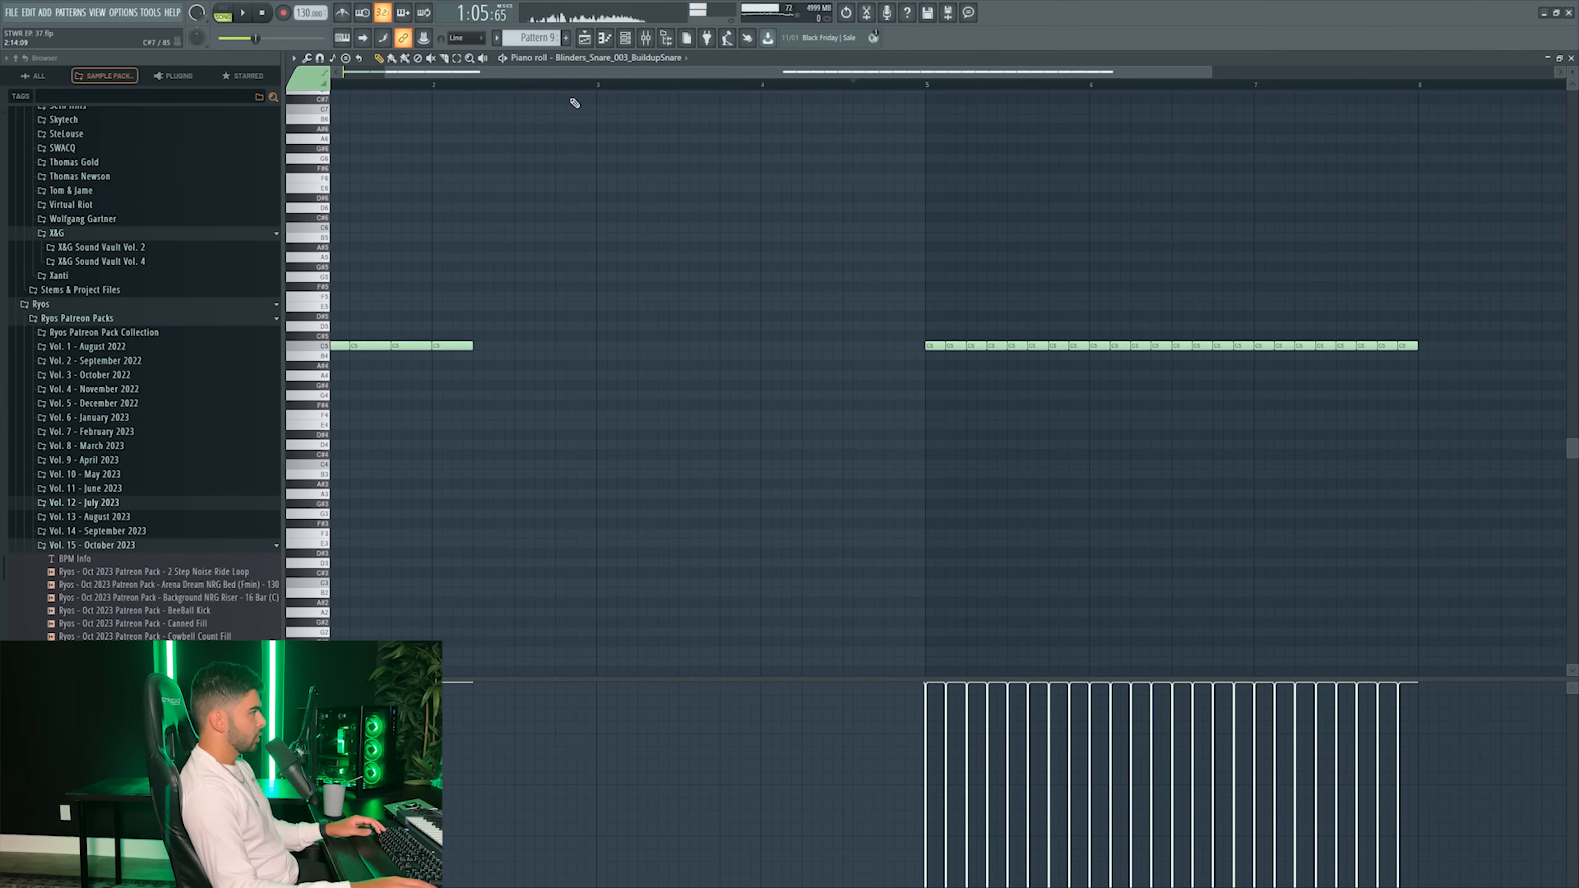
scroll(571, 99, down, 6)
scroll(571, 99, down, 2)
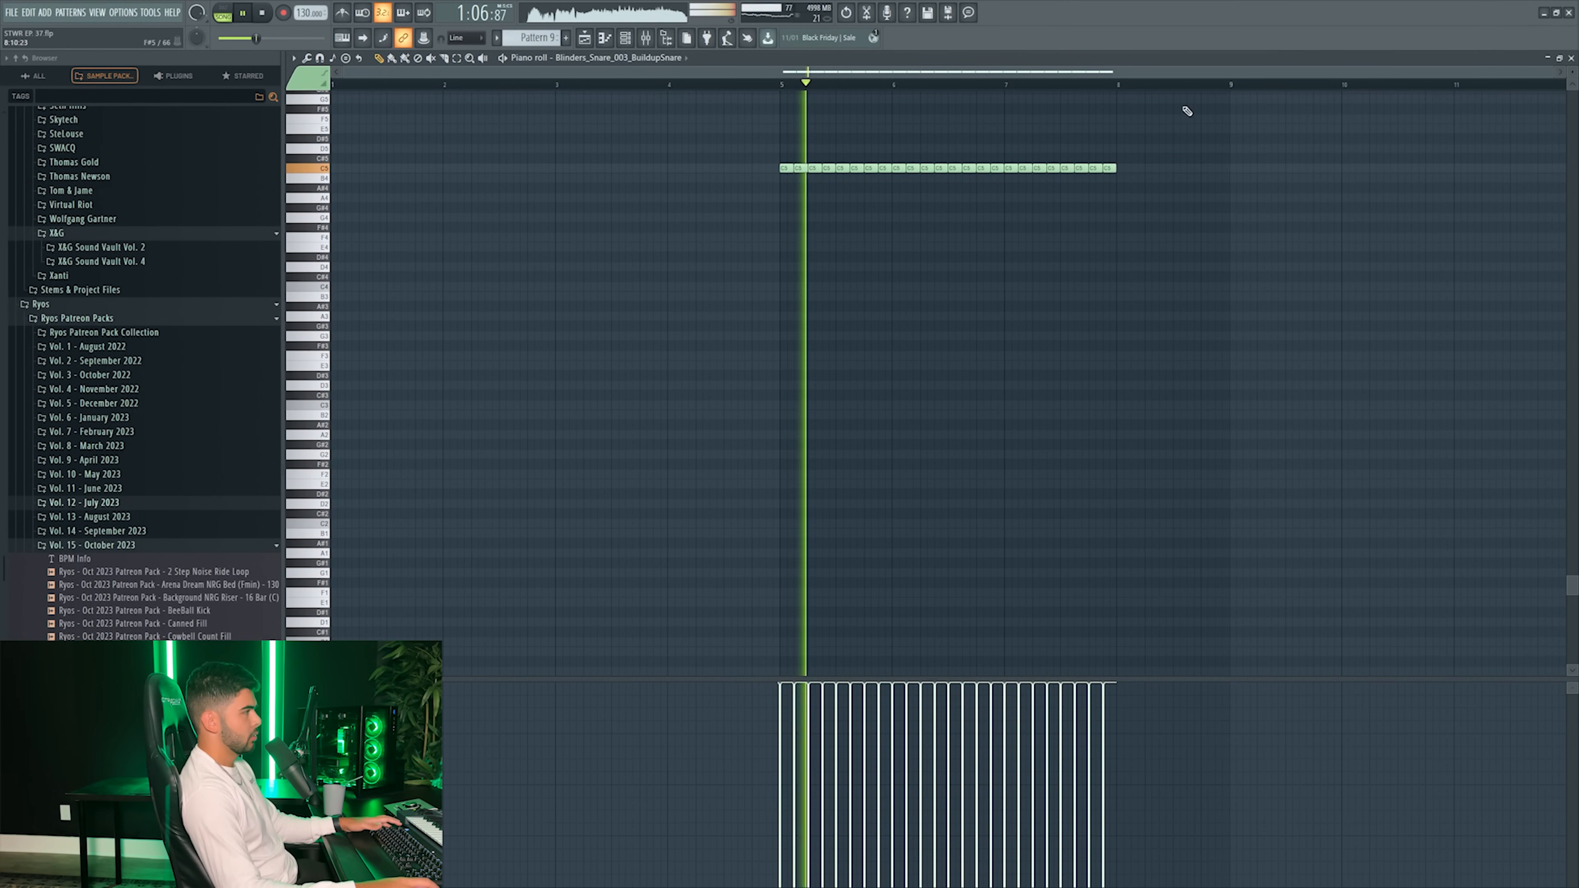
scroll(1136, 90, up, 4)
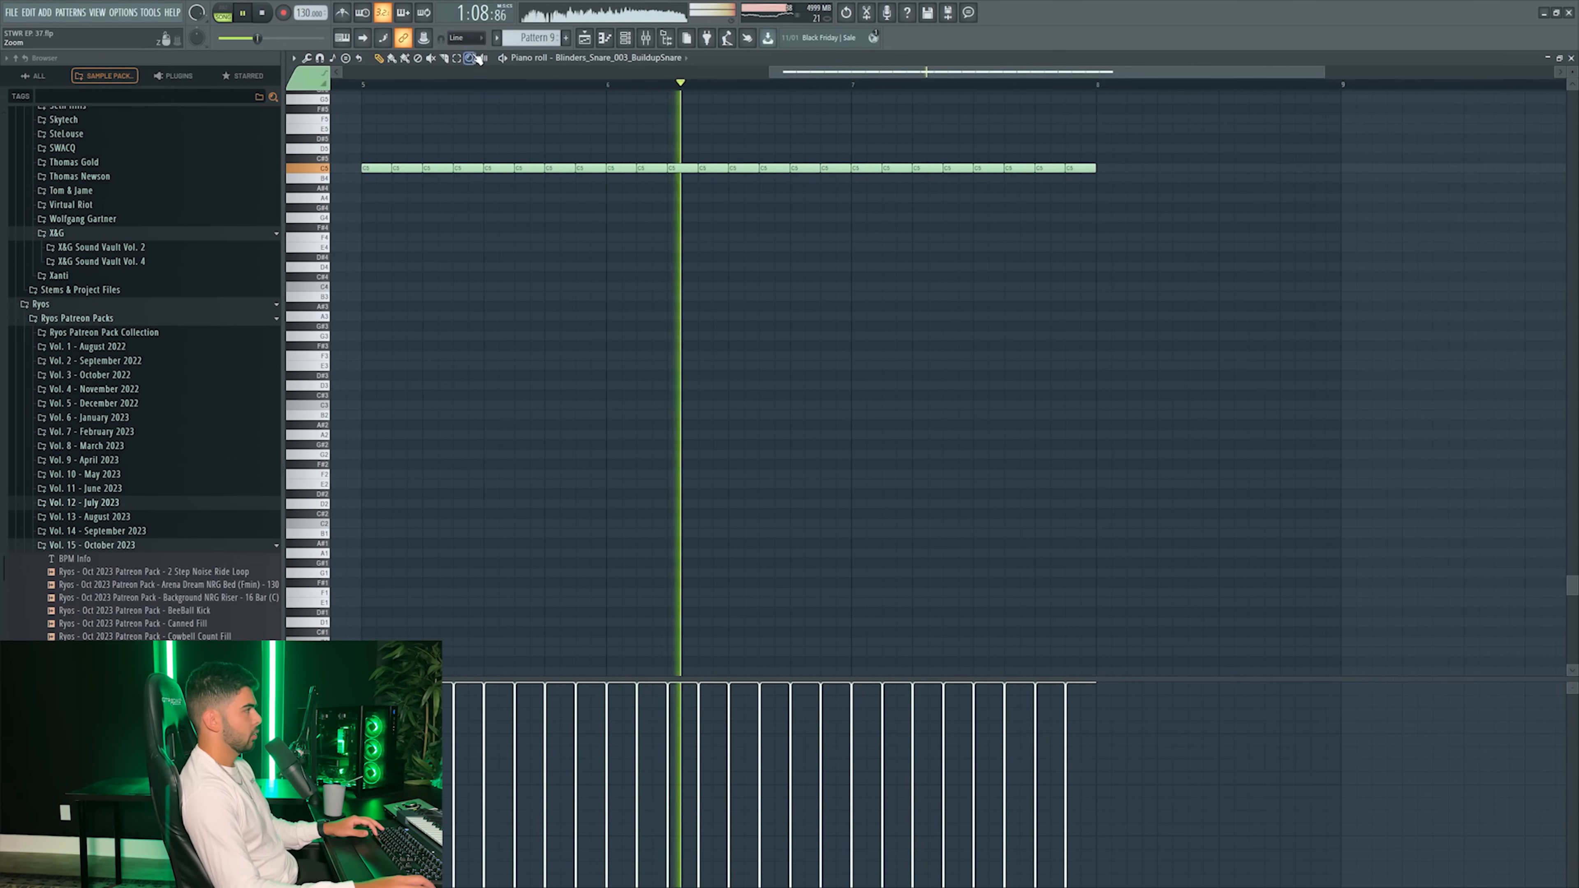
drag(878, 179, 1088, 165)
key(space)
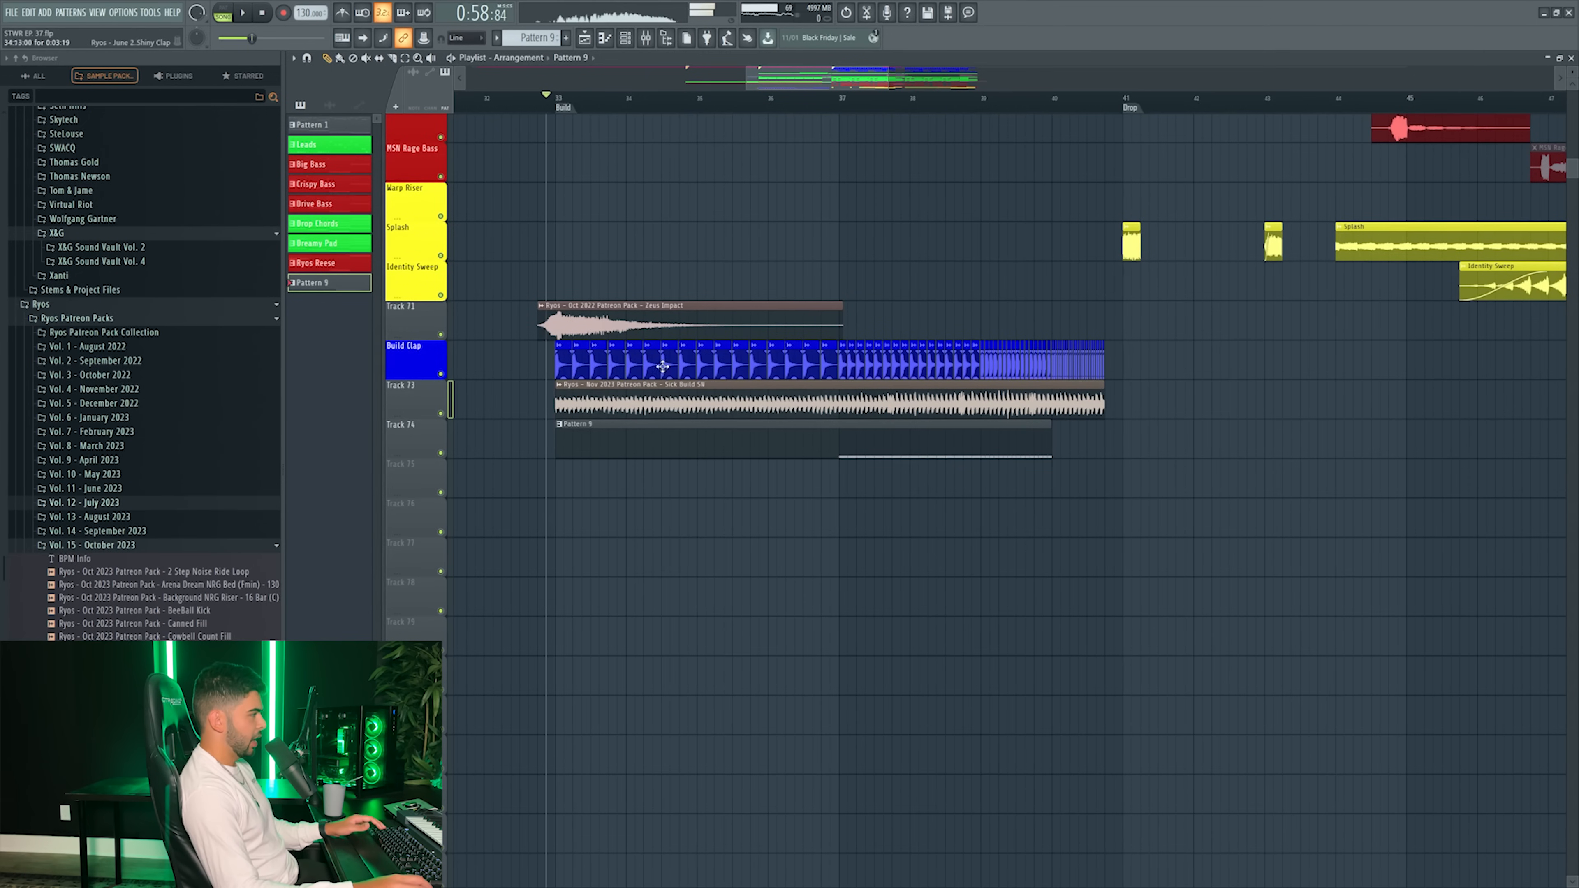
- Play the build-up from just before bar 33 to check the levels of the clap and snare layers in the mixer
click(647, 41)
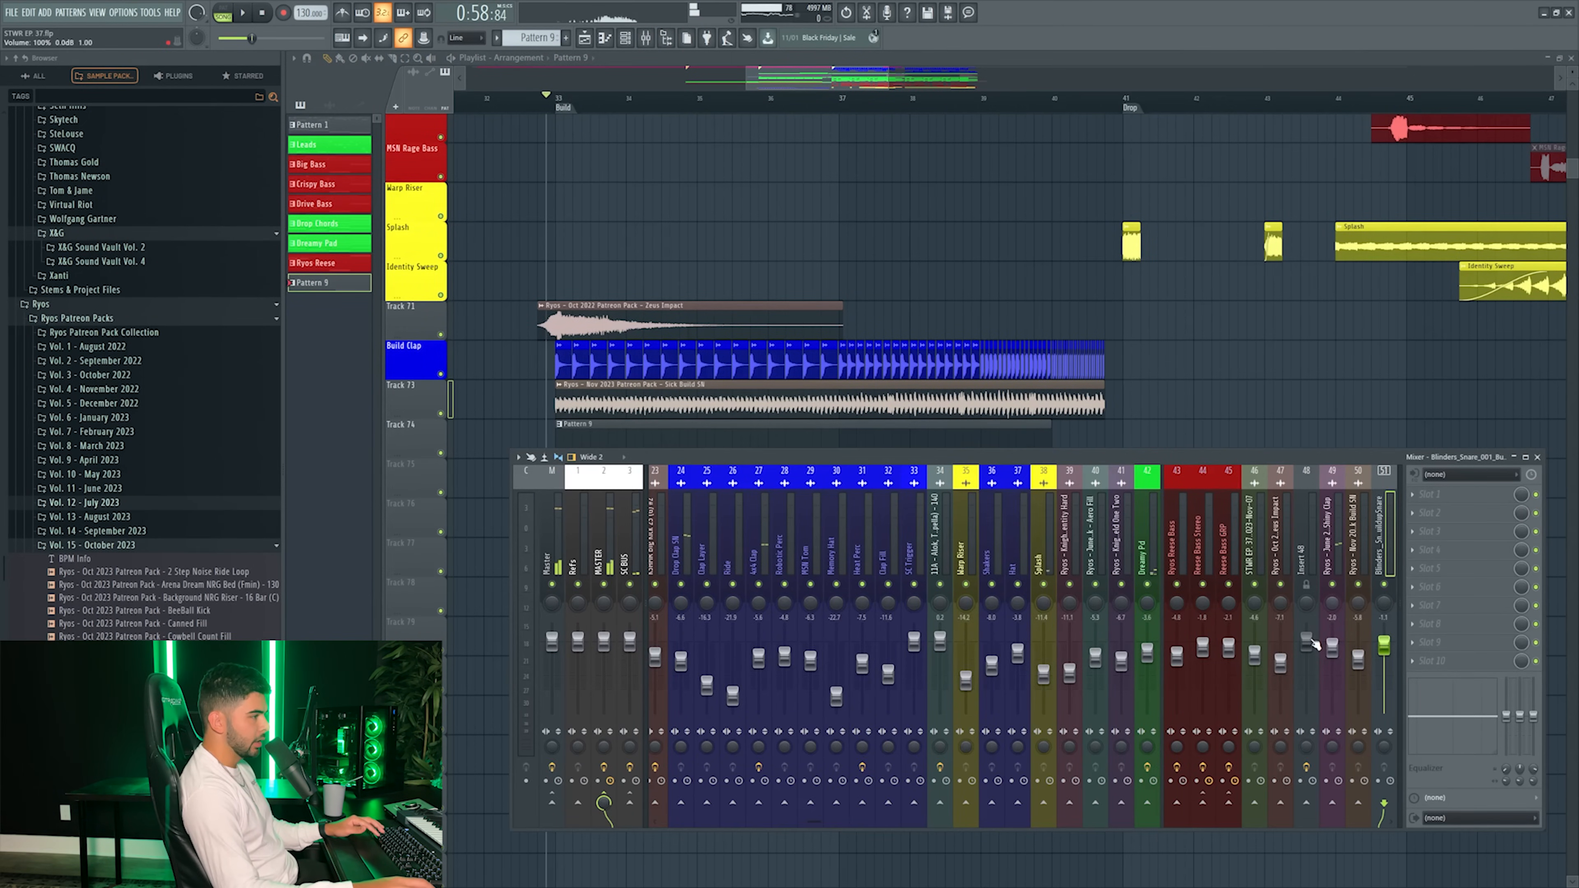
key(space)
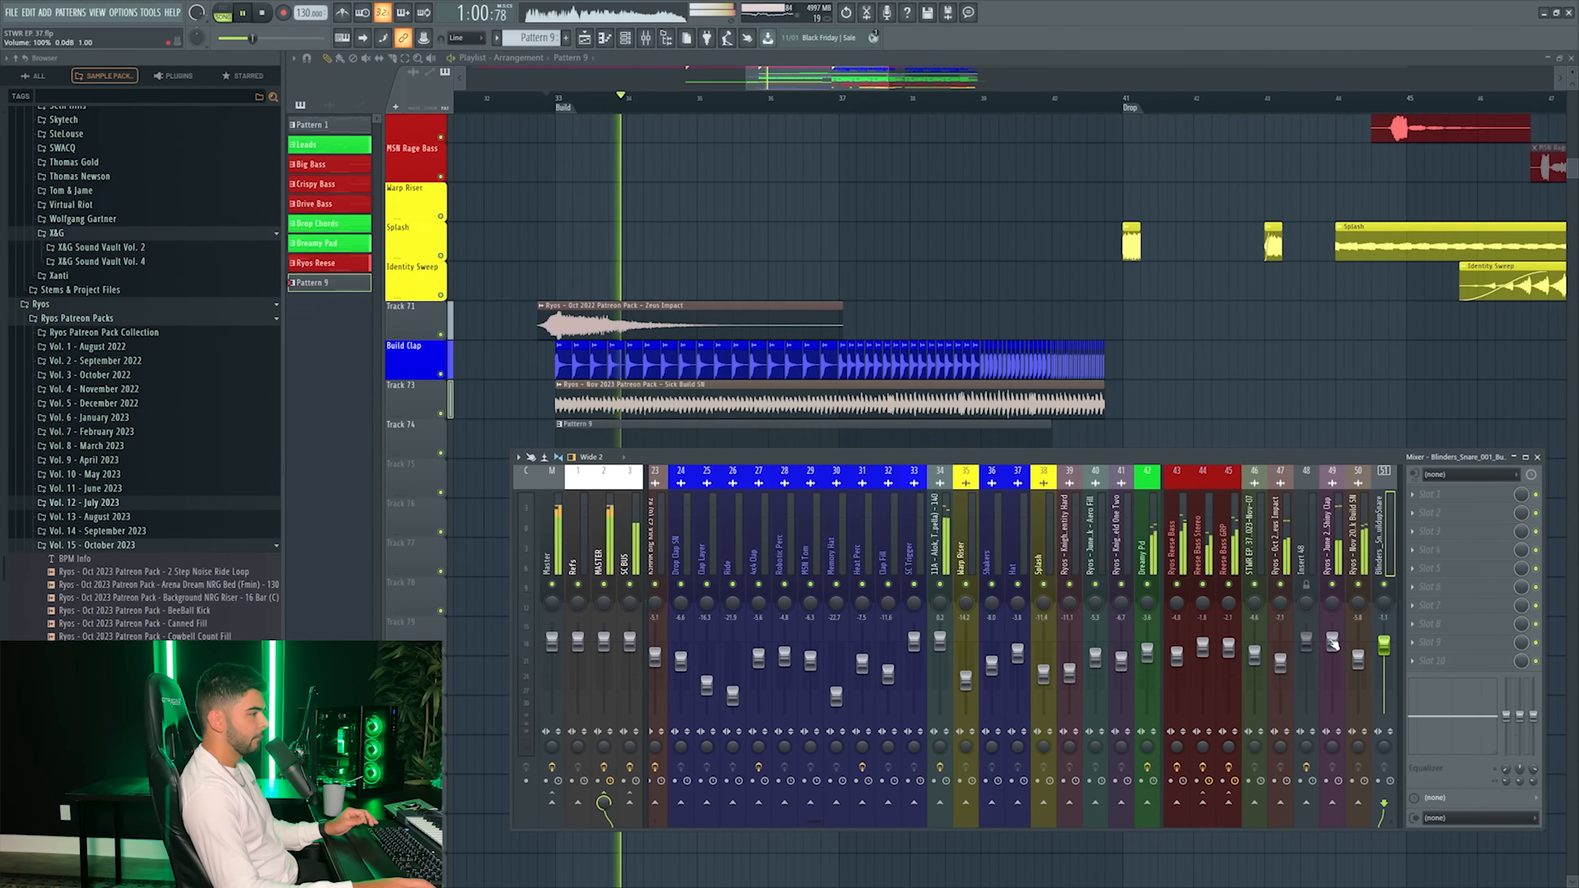
key(space)
click(547, 99)
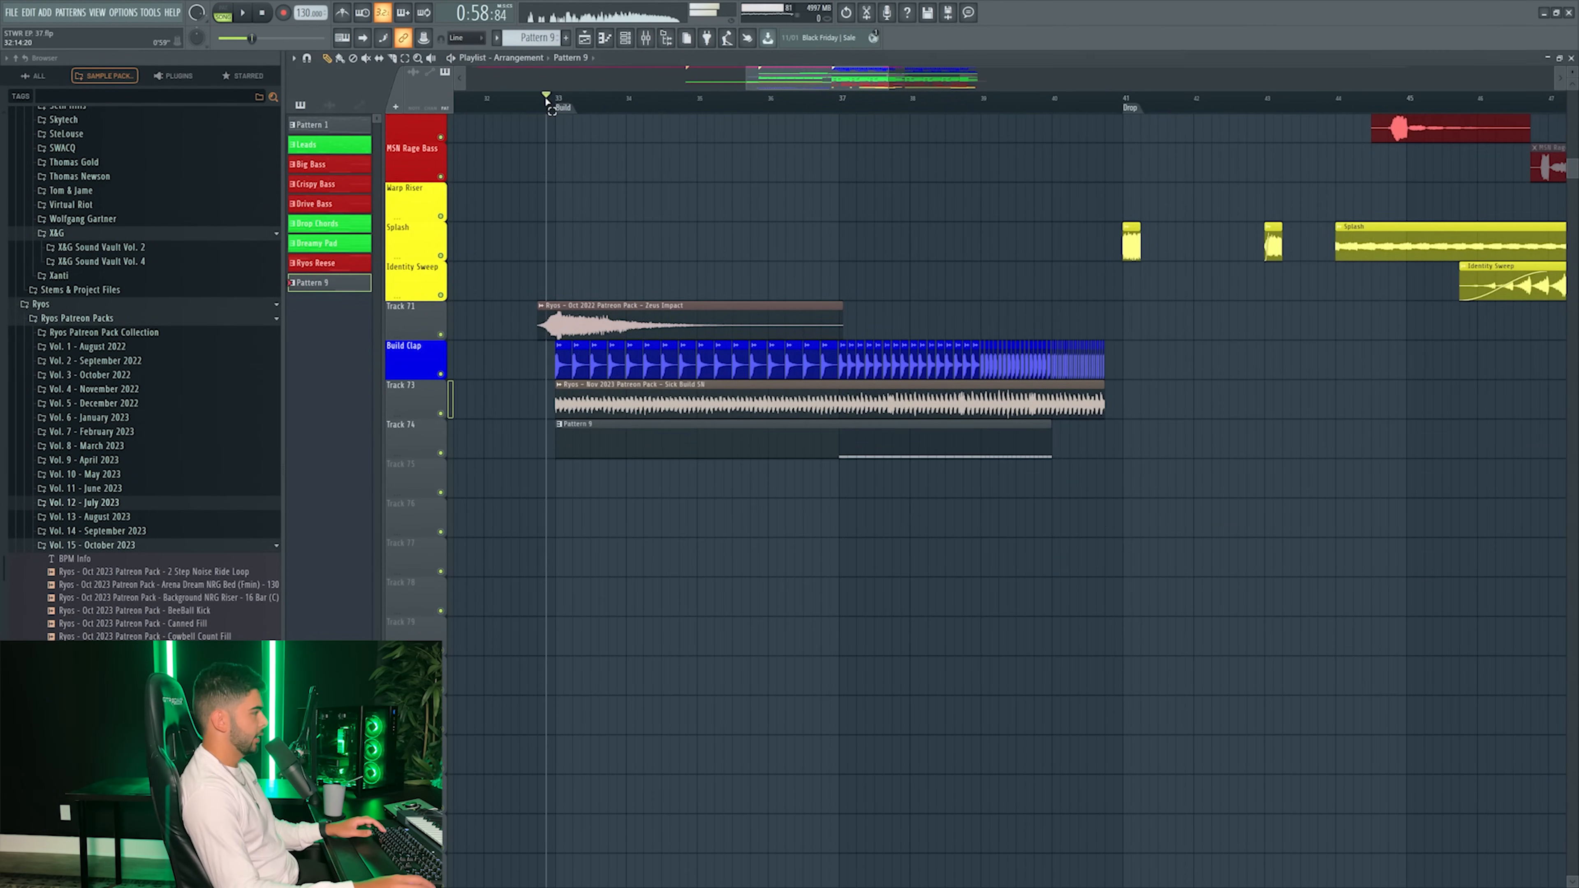
- Layer the Being Alive BLD and WBH Long Res downlifters from bar 33 on tracks 75 and 76, and the Hey Child BLD 2 impact into bar 37
scroll(564, 557, down, 2)
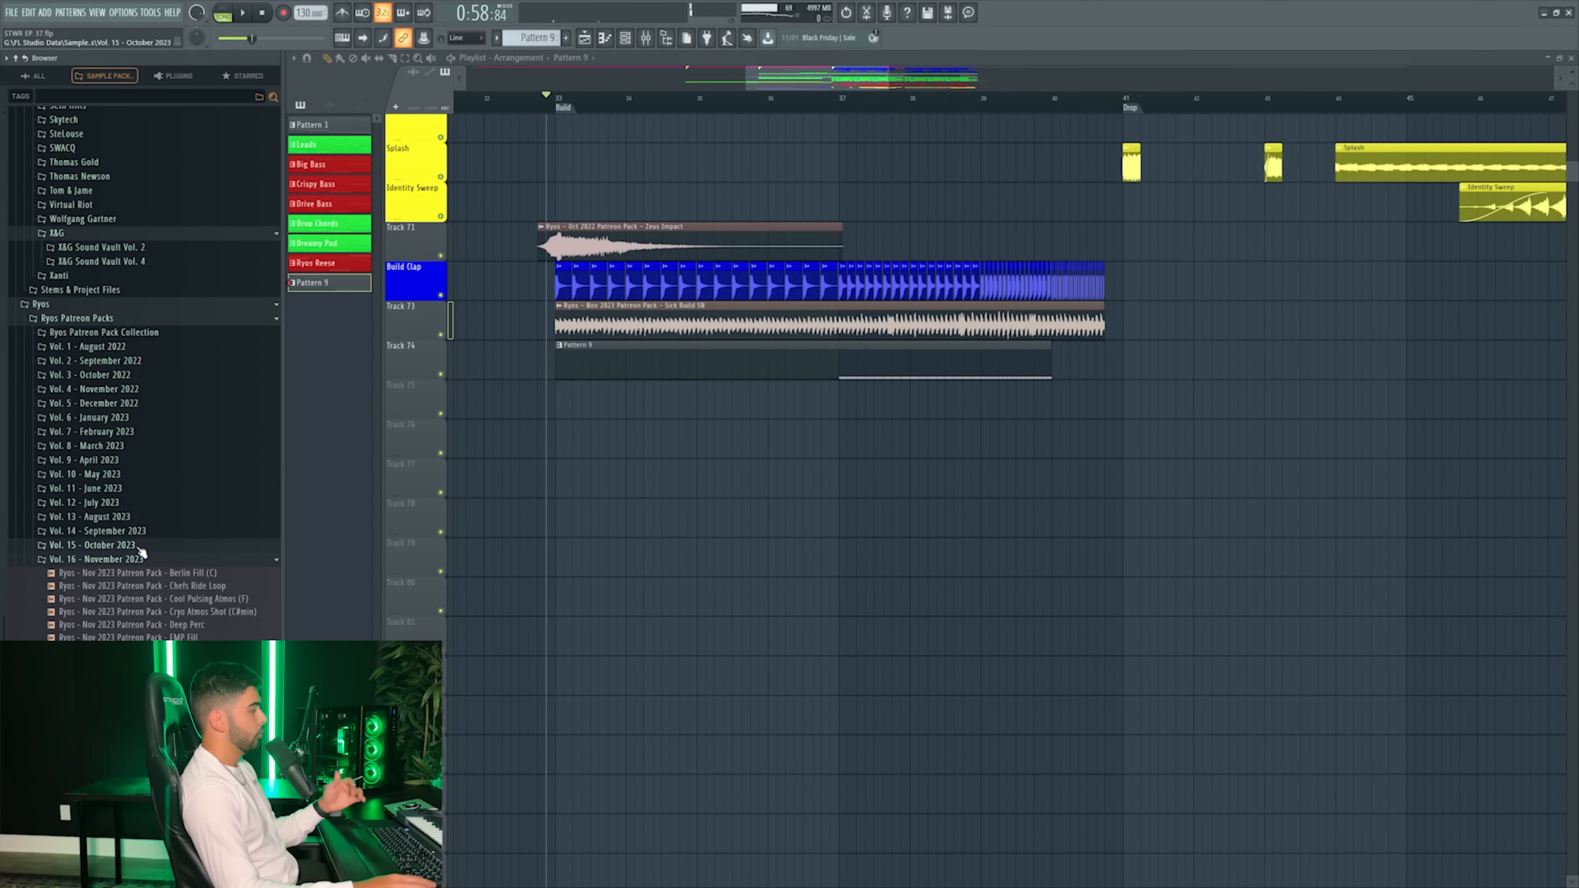
scroll(125, 541, down, 15)
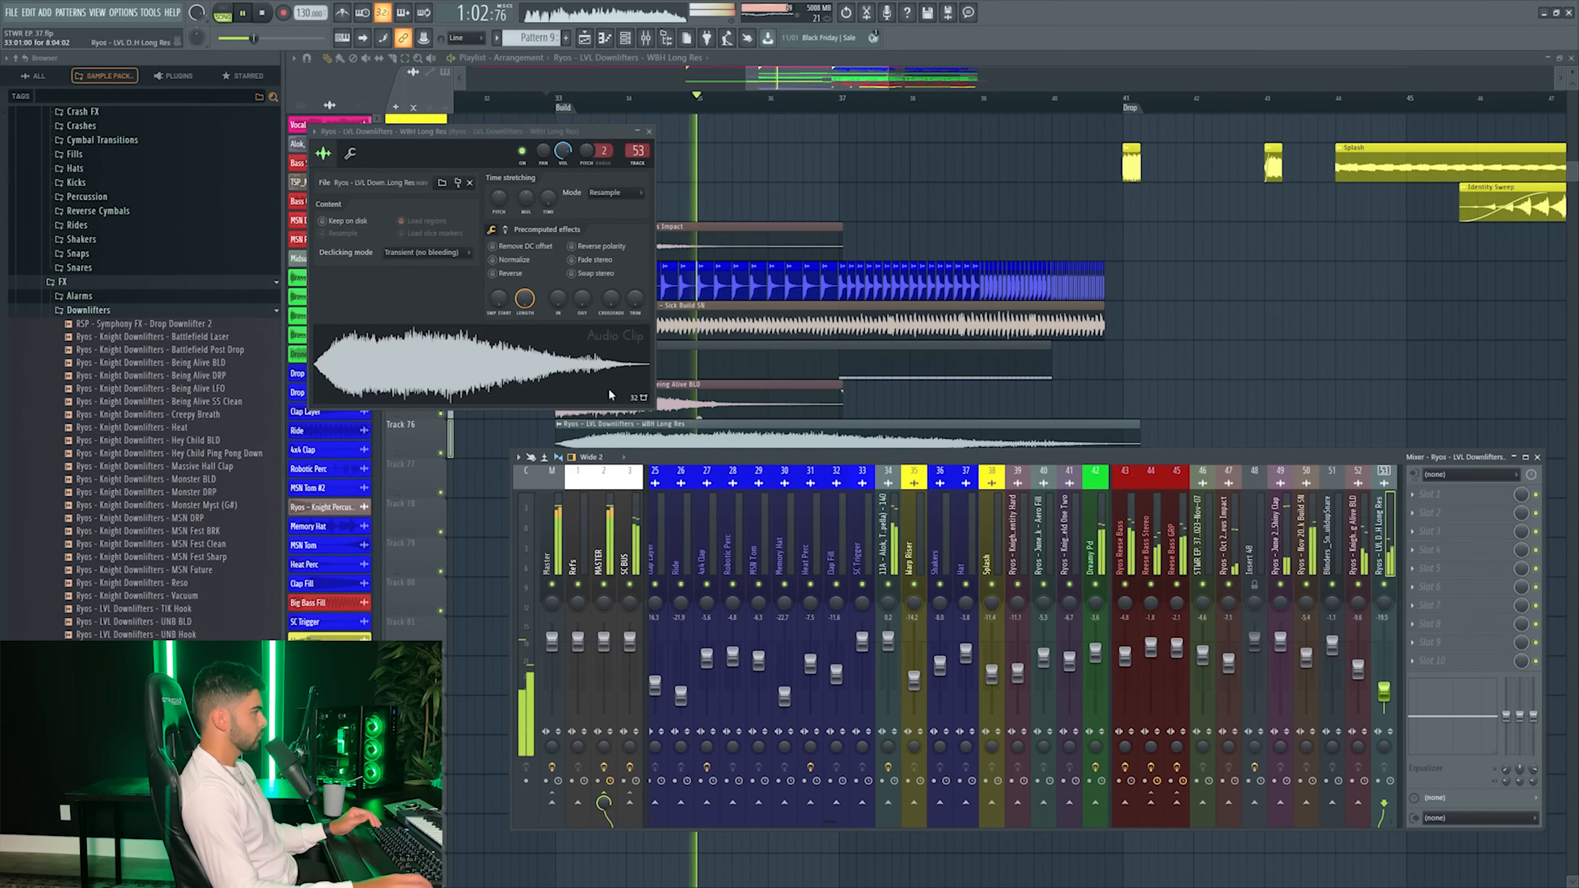
click(775, 86)
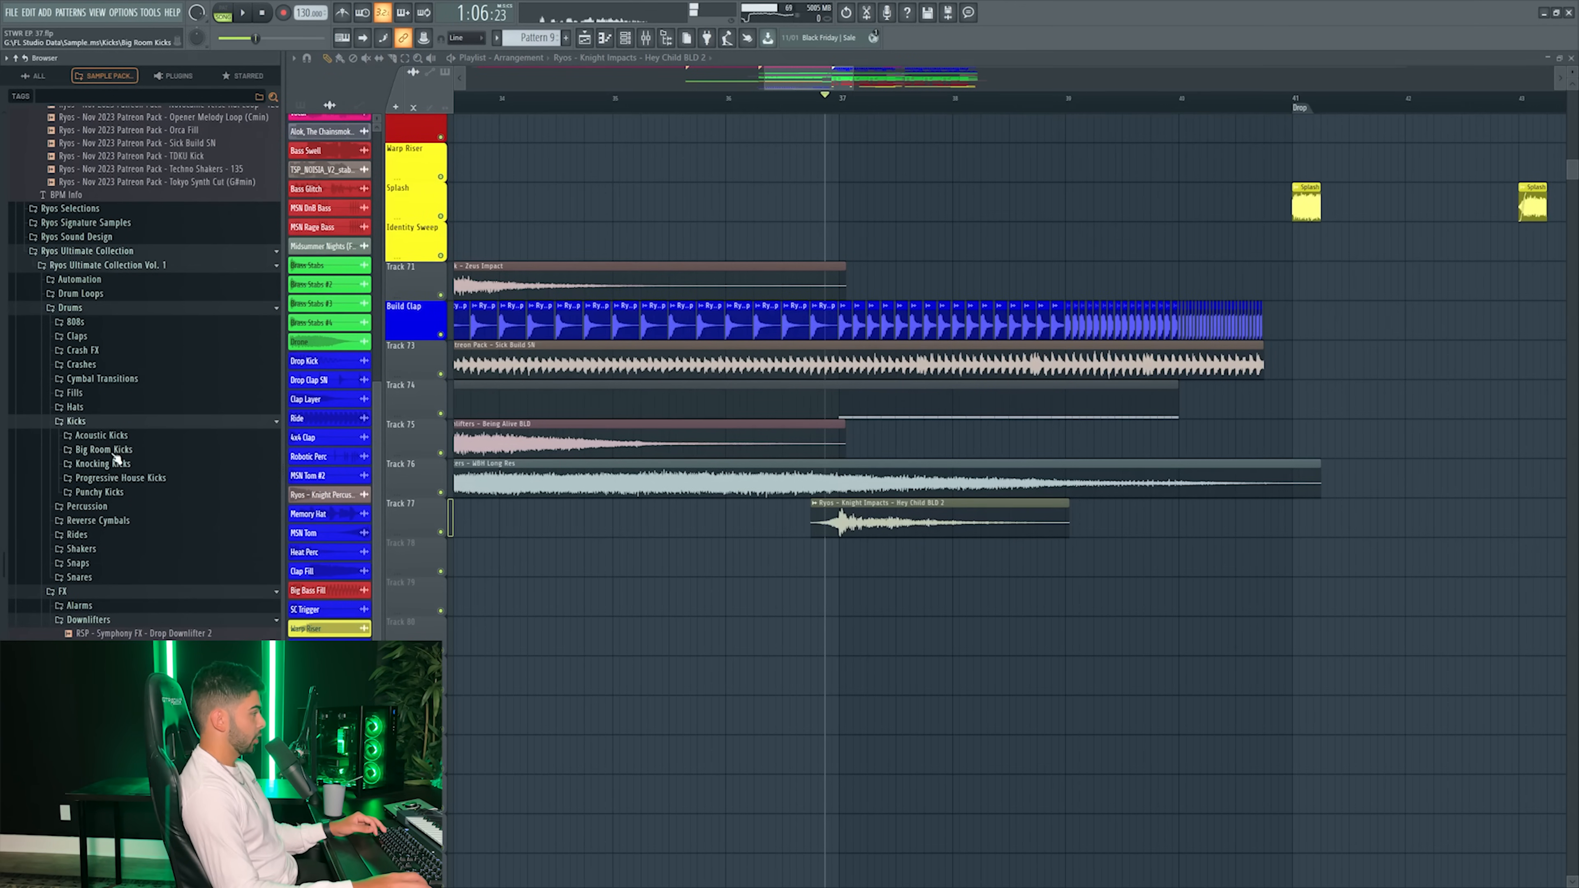
- Repeat the DECAP_kick_pop sample on Track 78 from bar 37, send it to mixer track 55 and set its level to -7.0 dB
click(103, 463)
click(117, 479)
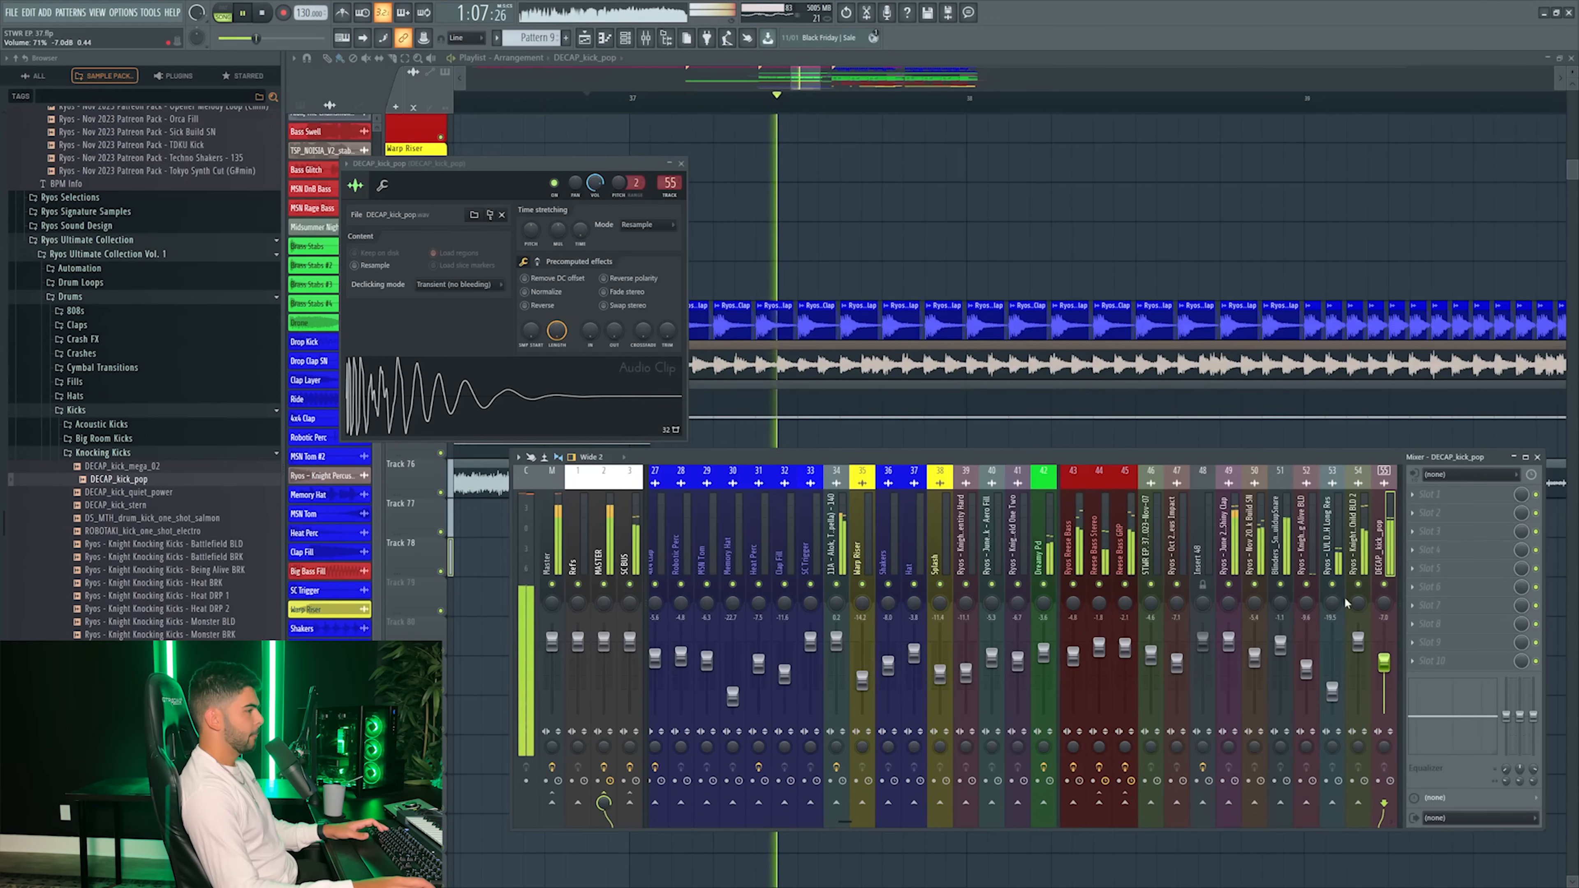
key(F12)
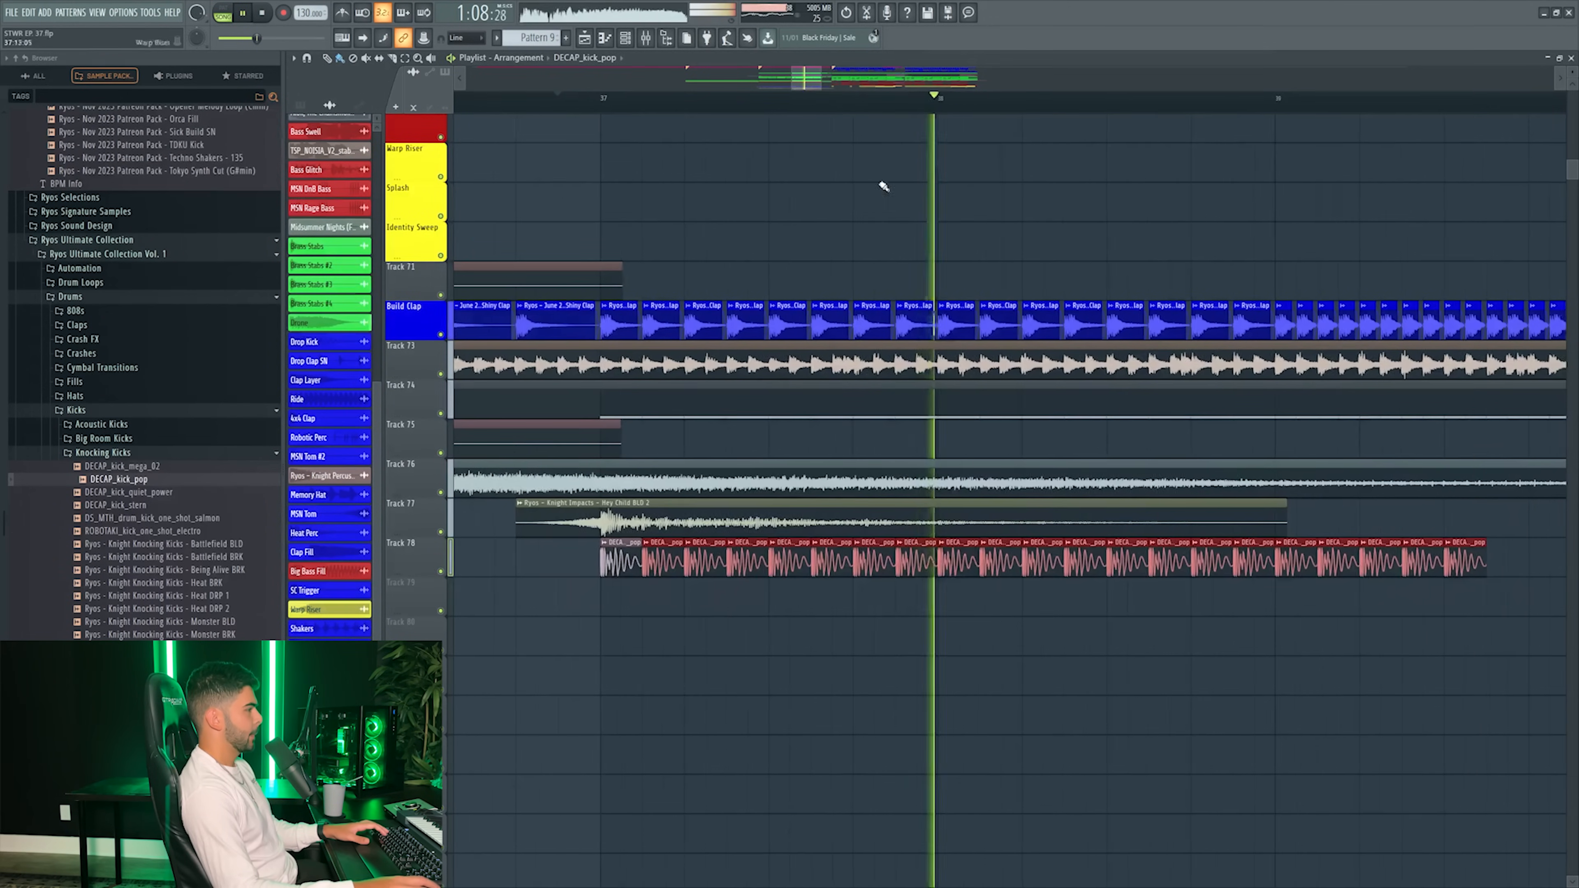
scroll(891, 236, down, 2)
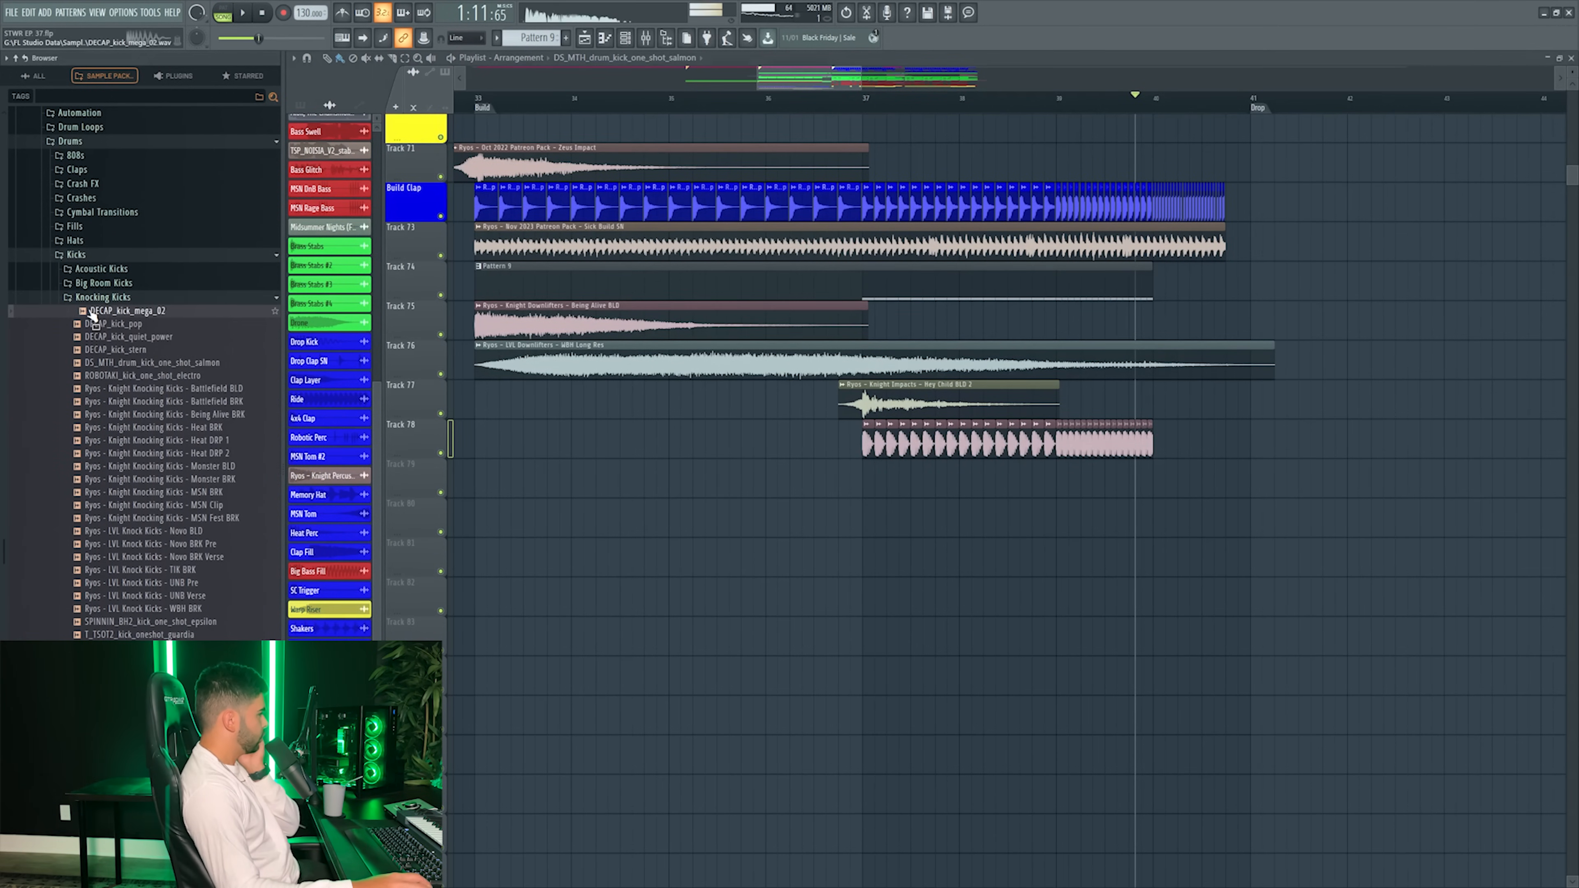
- Find the LVL Short Sweeps Novo Exit sample in the FX sweeps folder and place it on Track 79 at bar 40
click(86, 253)
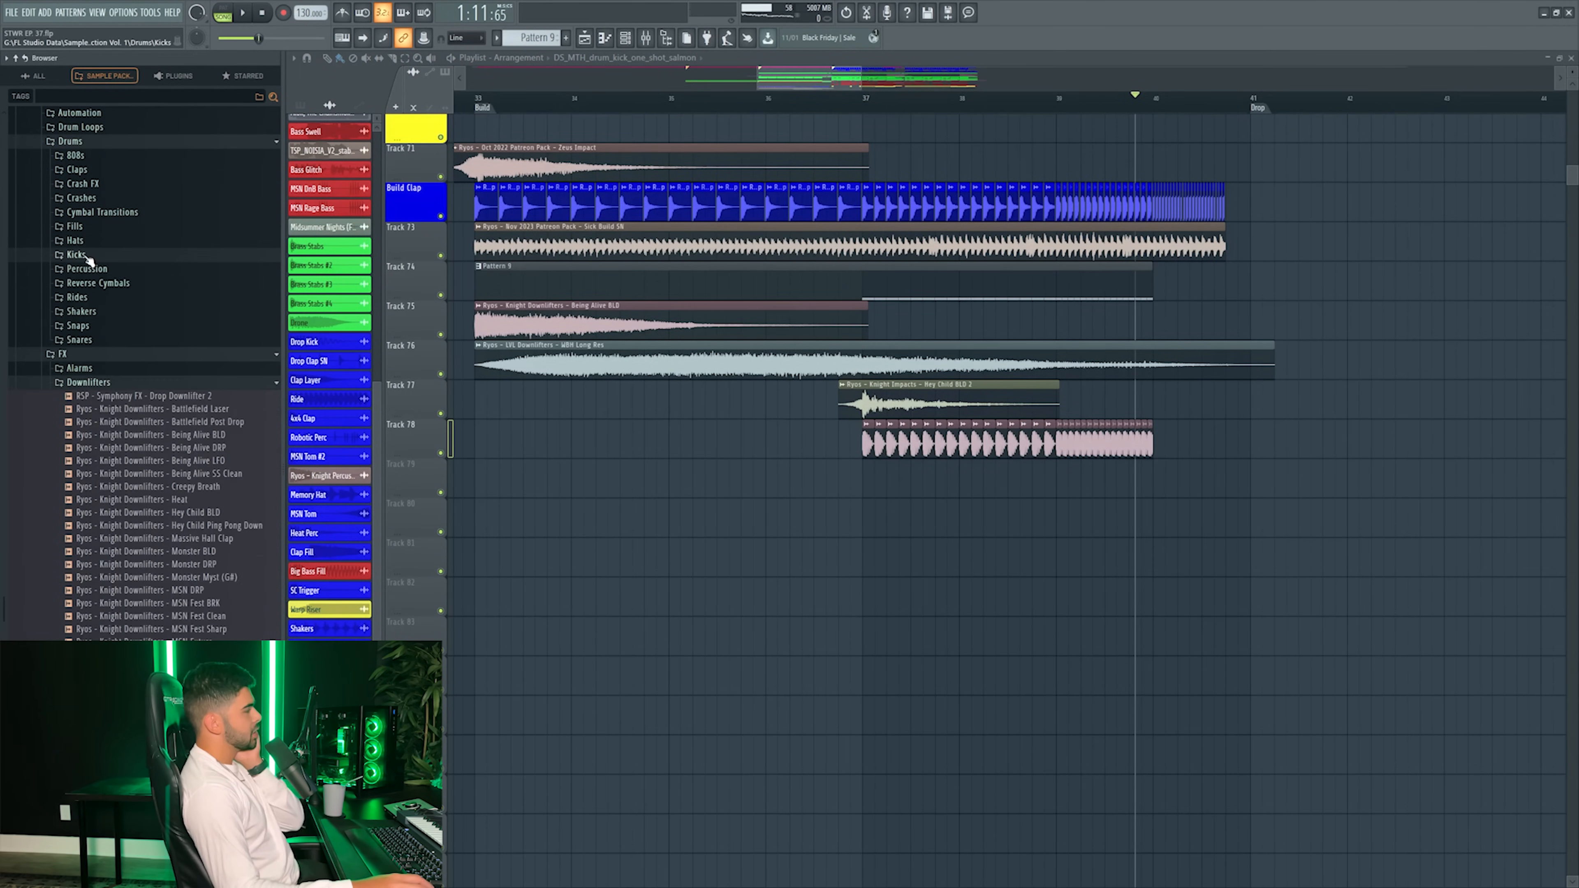
click(87, 356)
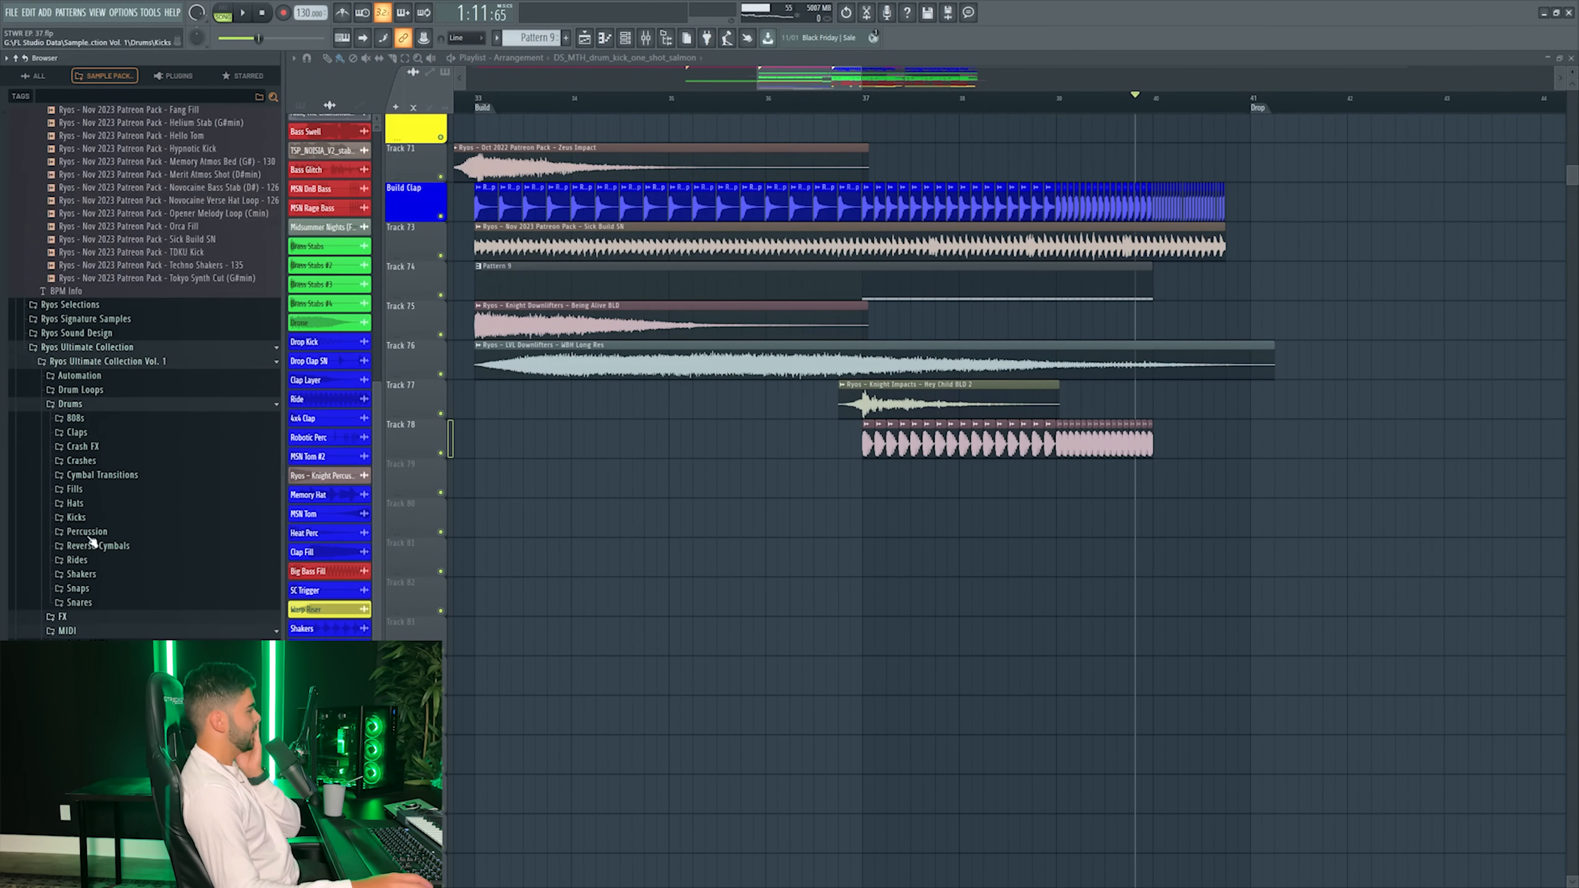
click(61, 621)
scroll(65, 622, down, 6)
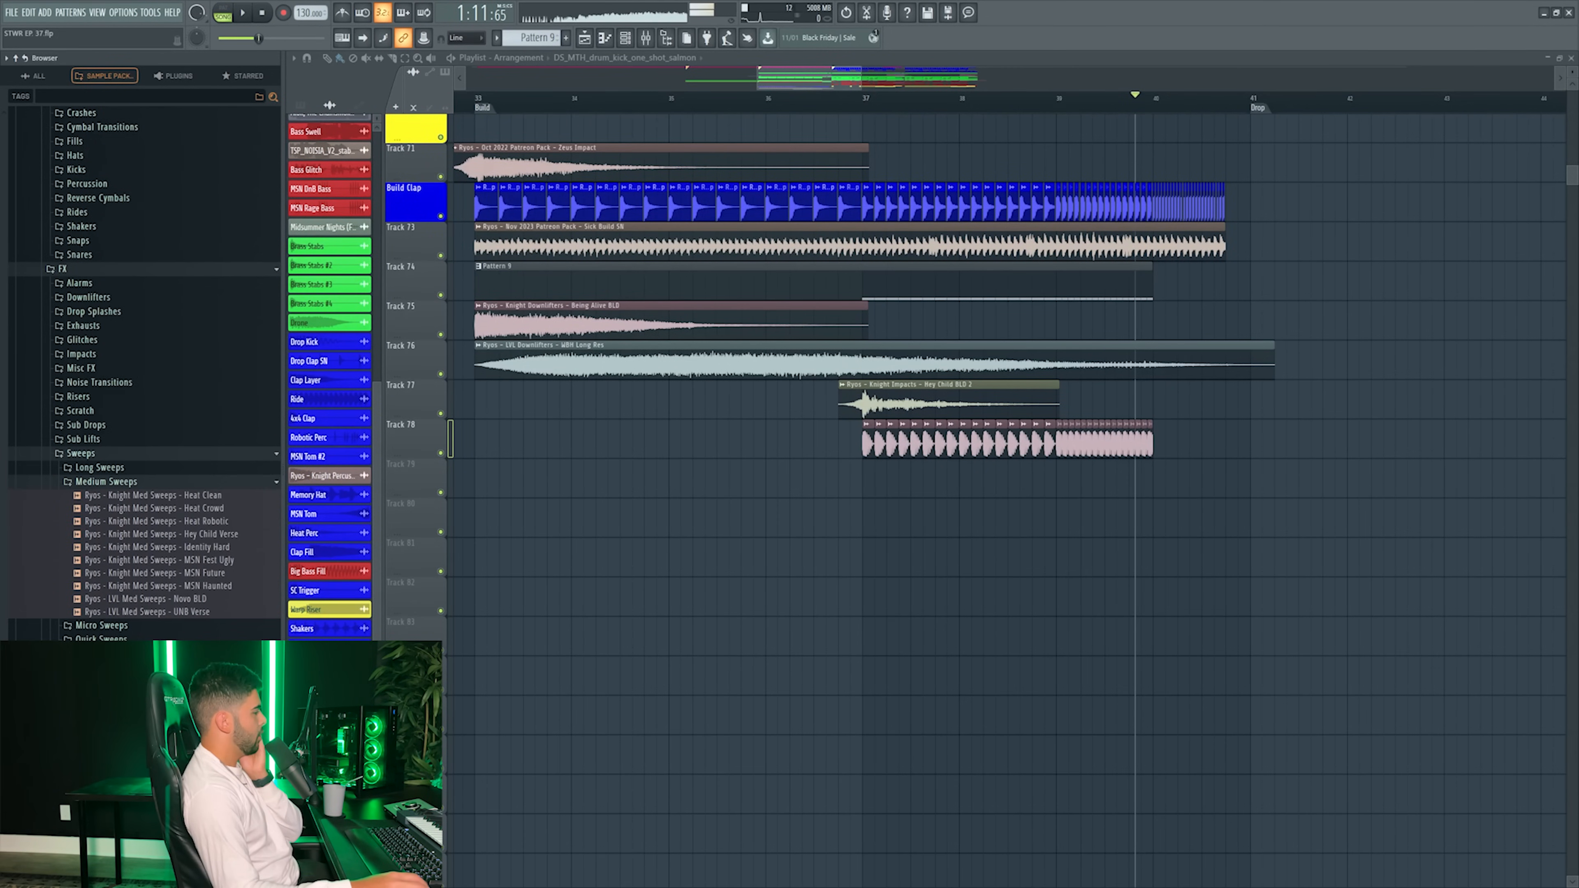
drag(150, 734, 1144, 516)
drag(1175, 508, 1186, 469)
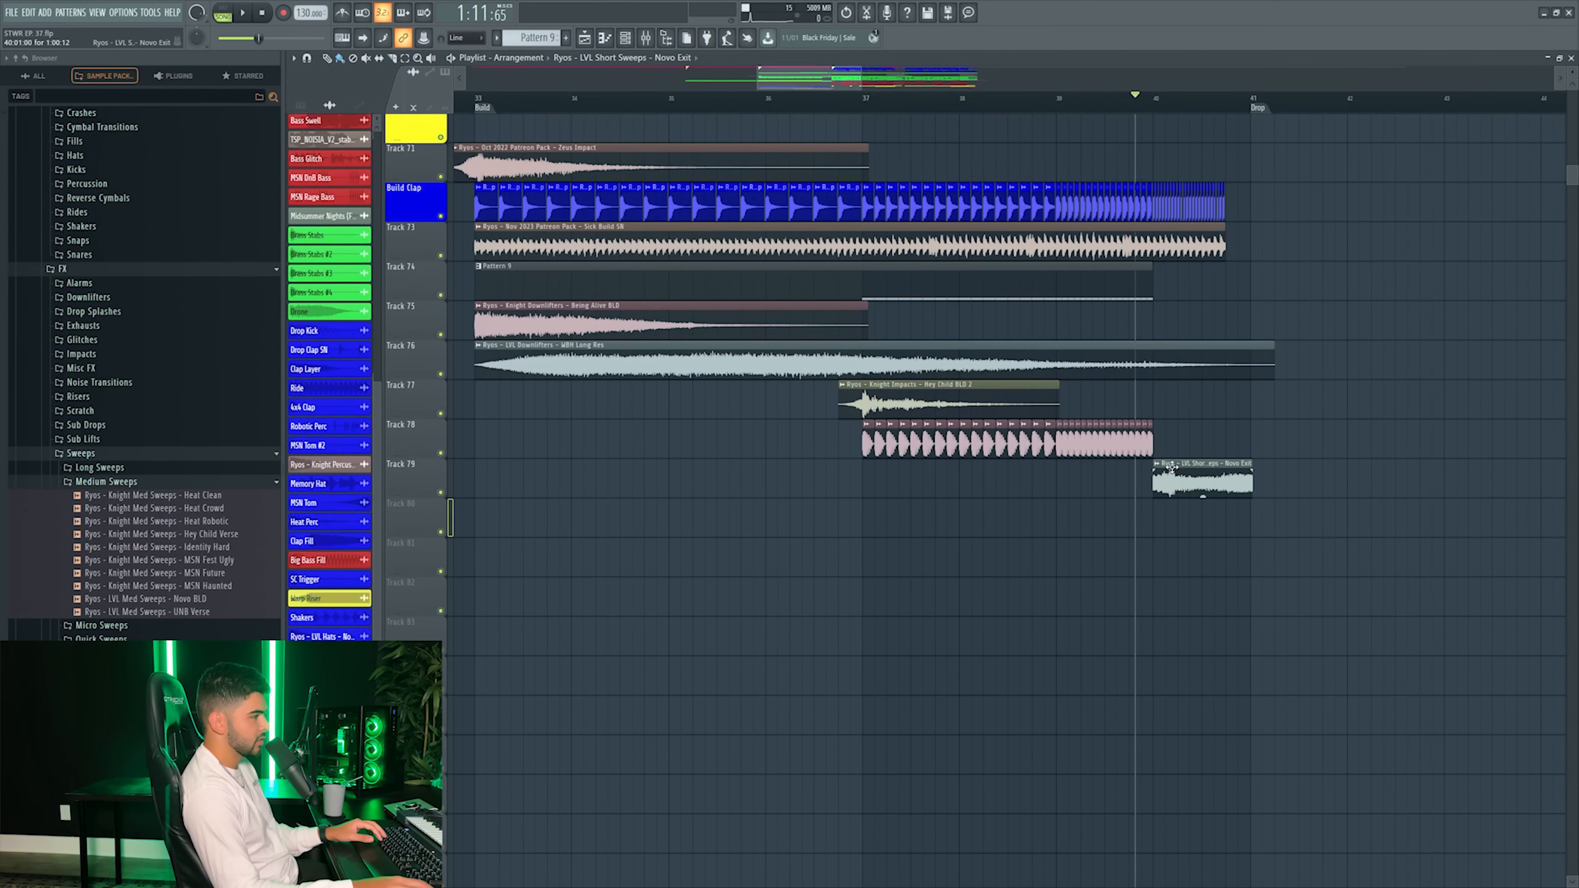
- Assign the Novo Exit sweep to mixer track 56 and lower its level during playback
double_click(1185, 469)
key(space)
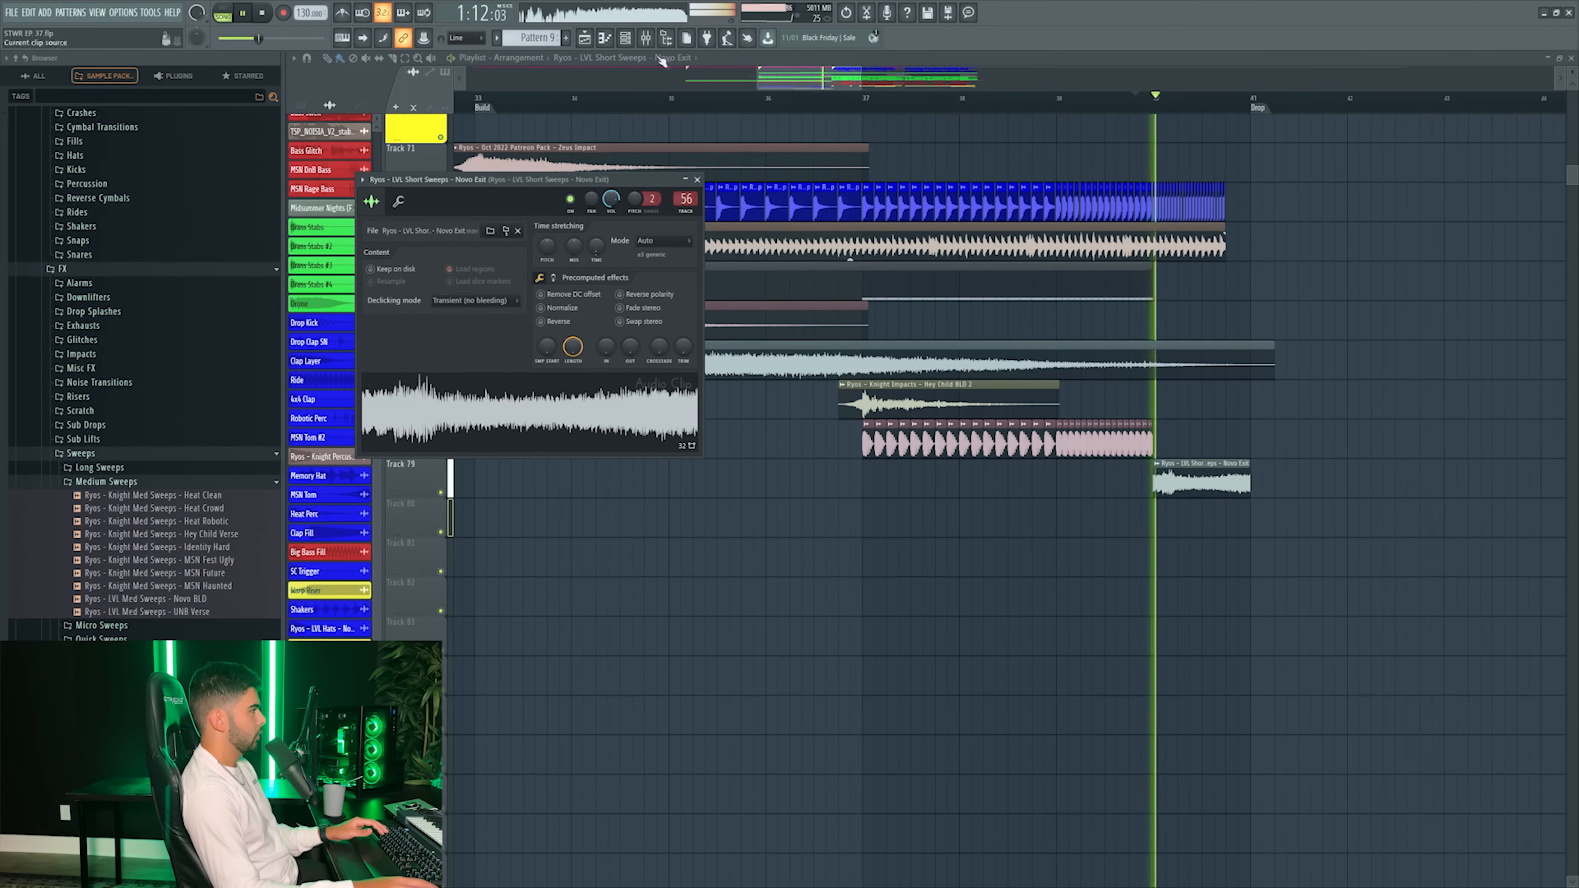
click(646, 38)
key(space)
key(space)
drag(1384, 642, 1383, 662)
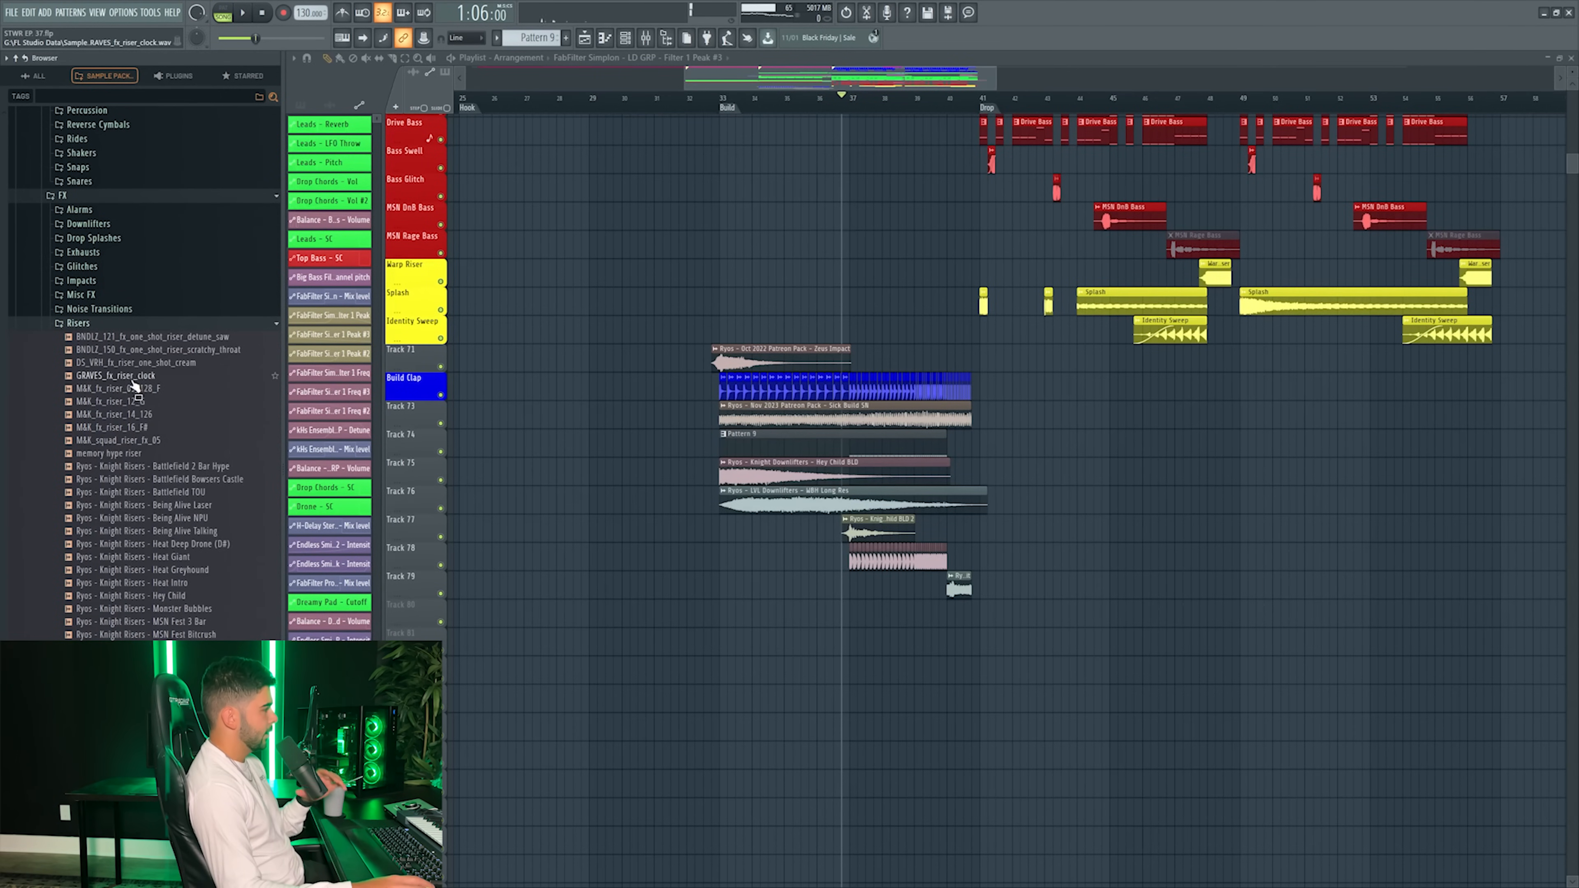
- Place the Knight Risers Battlefield Bowsers Castle sample on Track 80 from bar 33 to the drop and play it briefly
drag(214, 480, 819, 610)
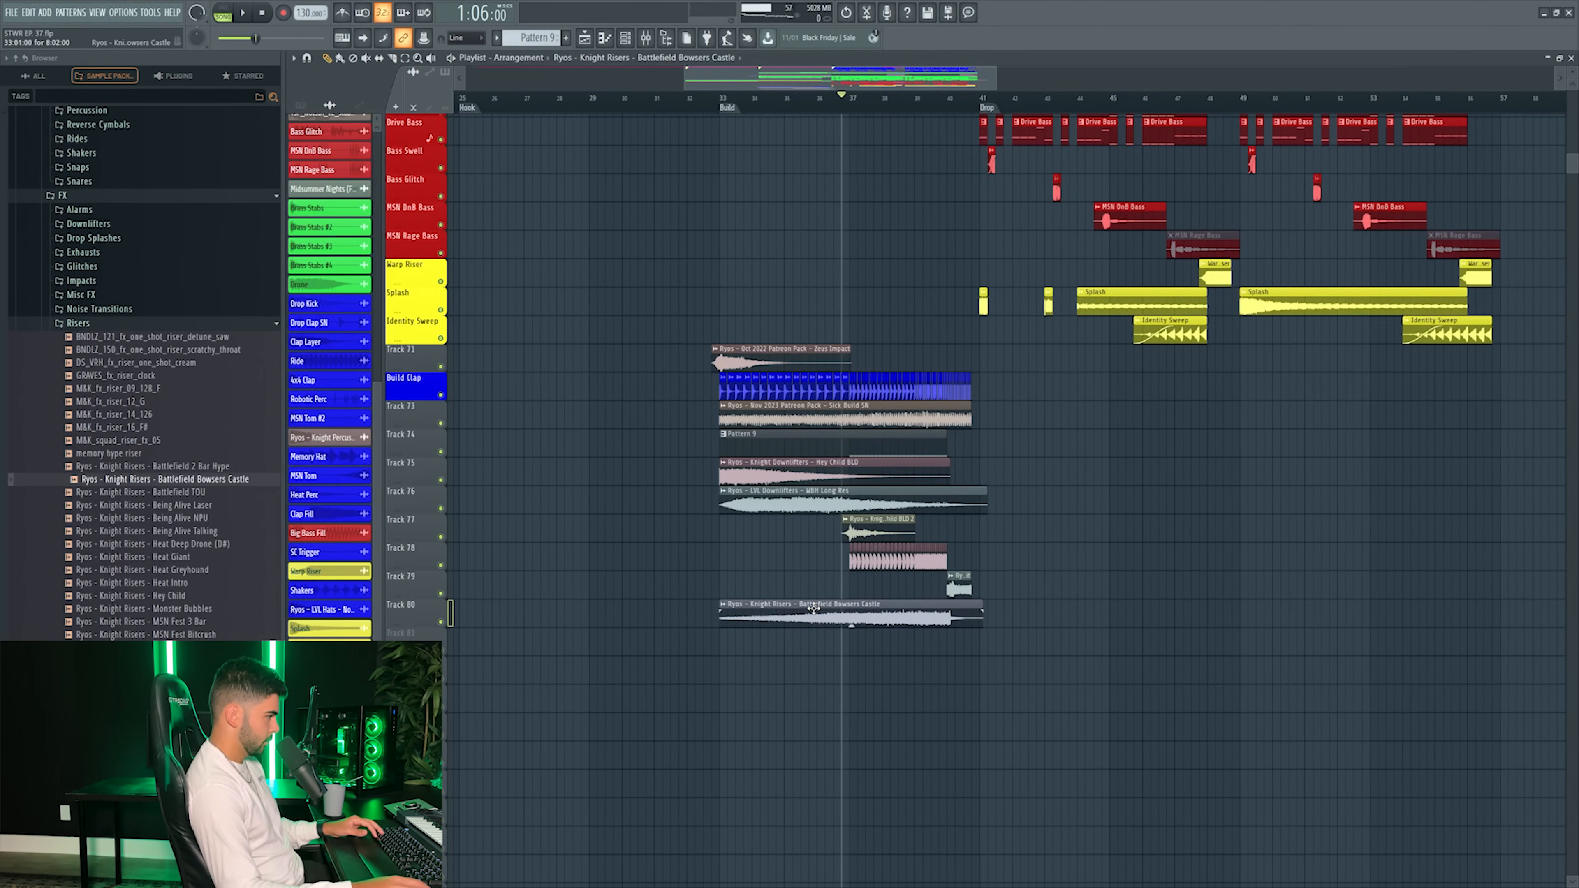
key(space)
key(space)
- Assign the Battlefield Bowsers Castle riser to mixer track 57 and set its level to about -10.2 dB during playback
double_click(954, 623)
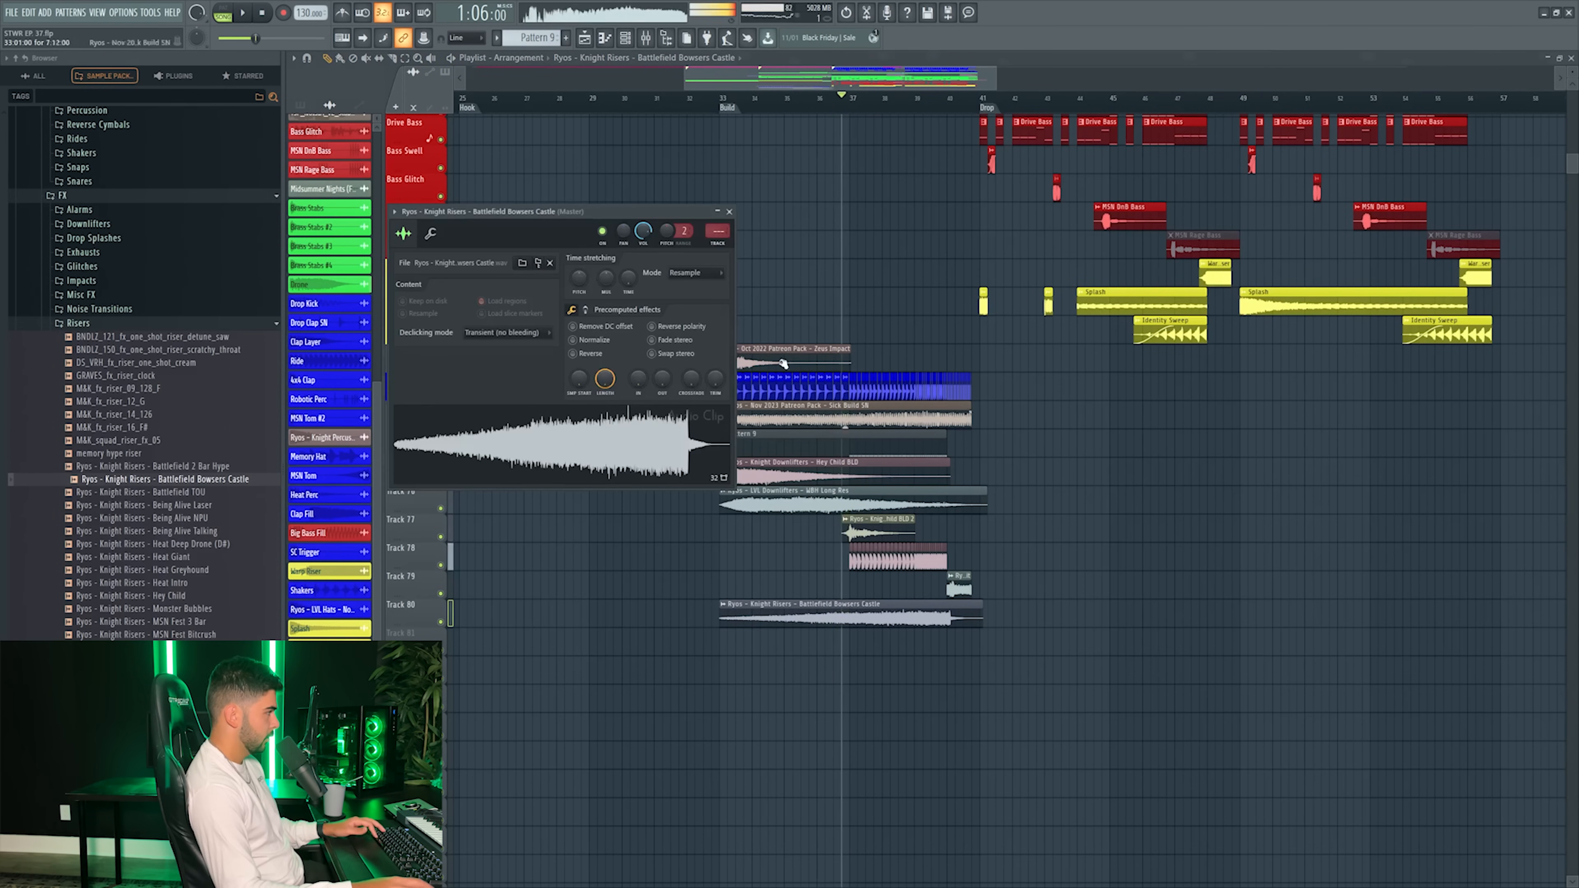
click(717, 245)
key(space)
drag(1099, 642, 1099, 667)
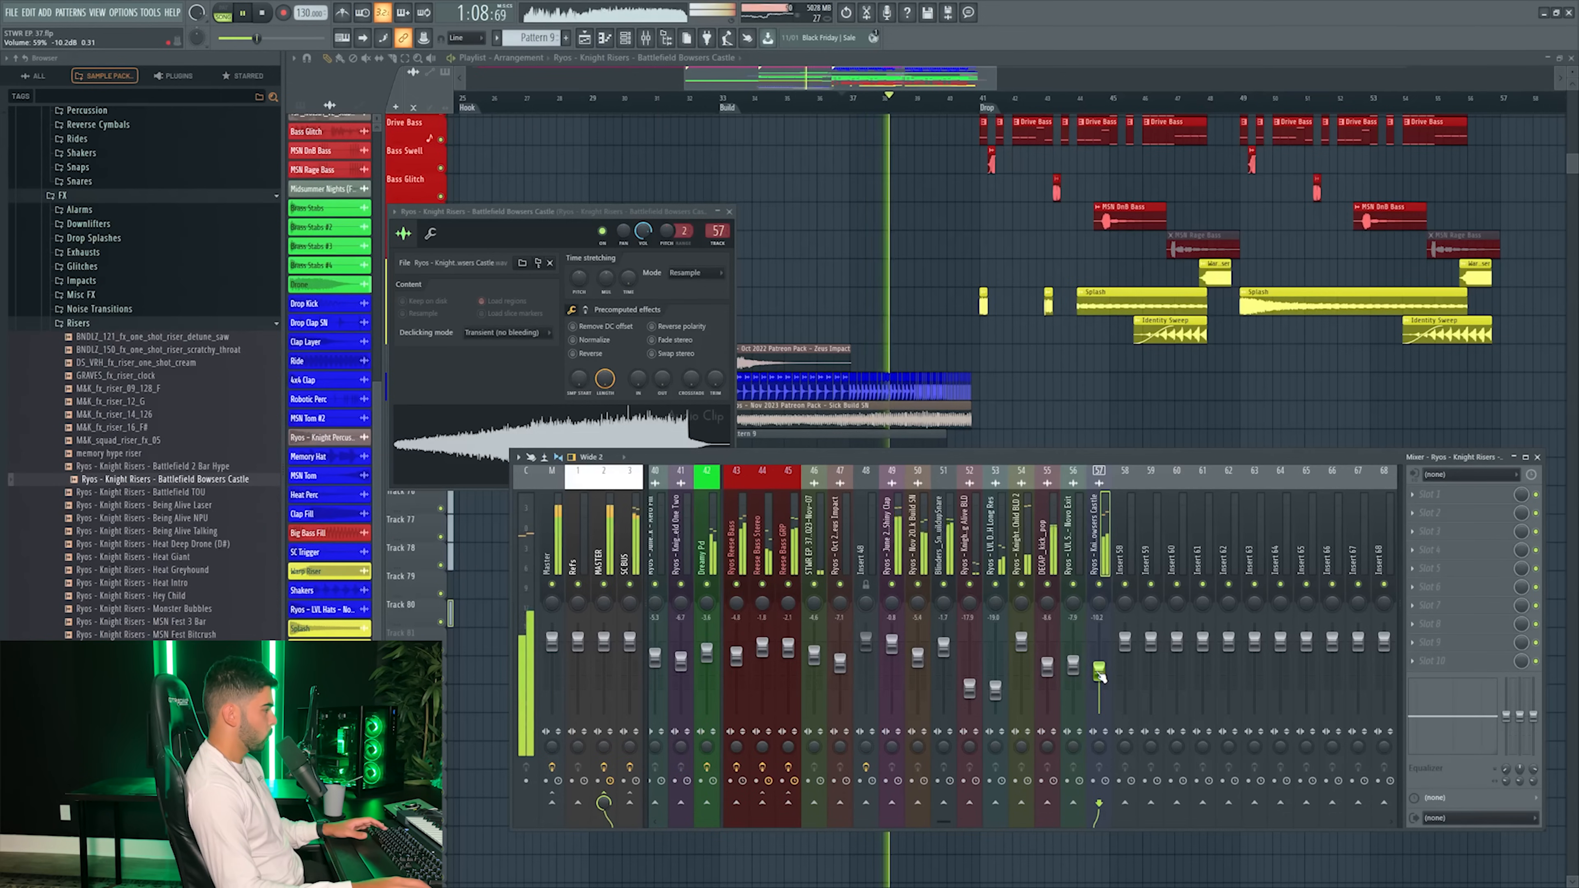
key(F12)
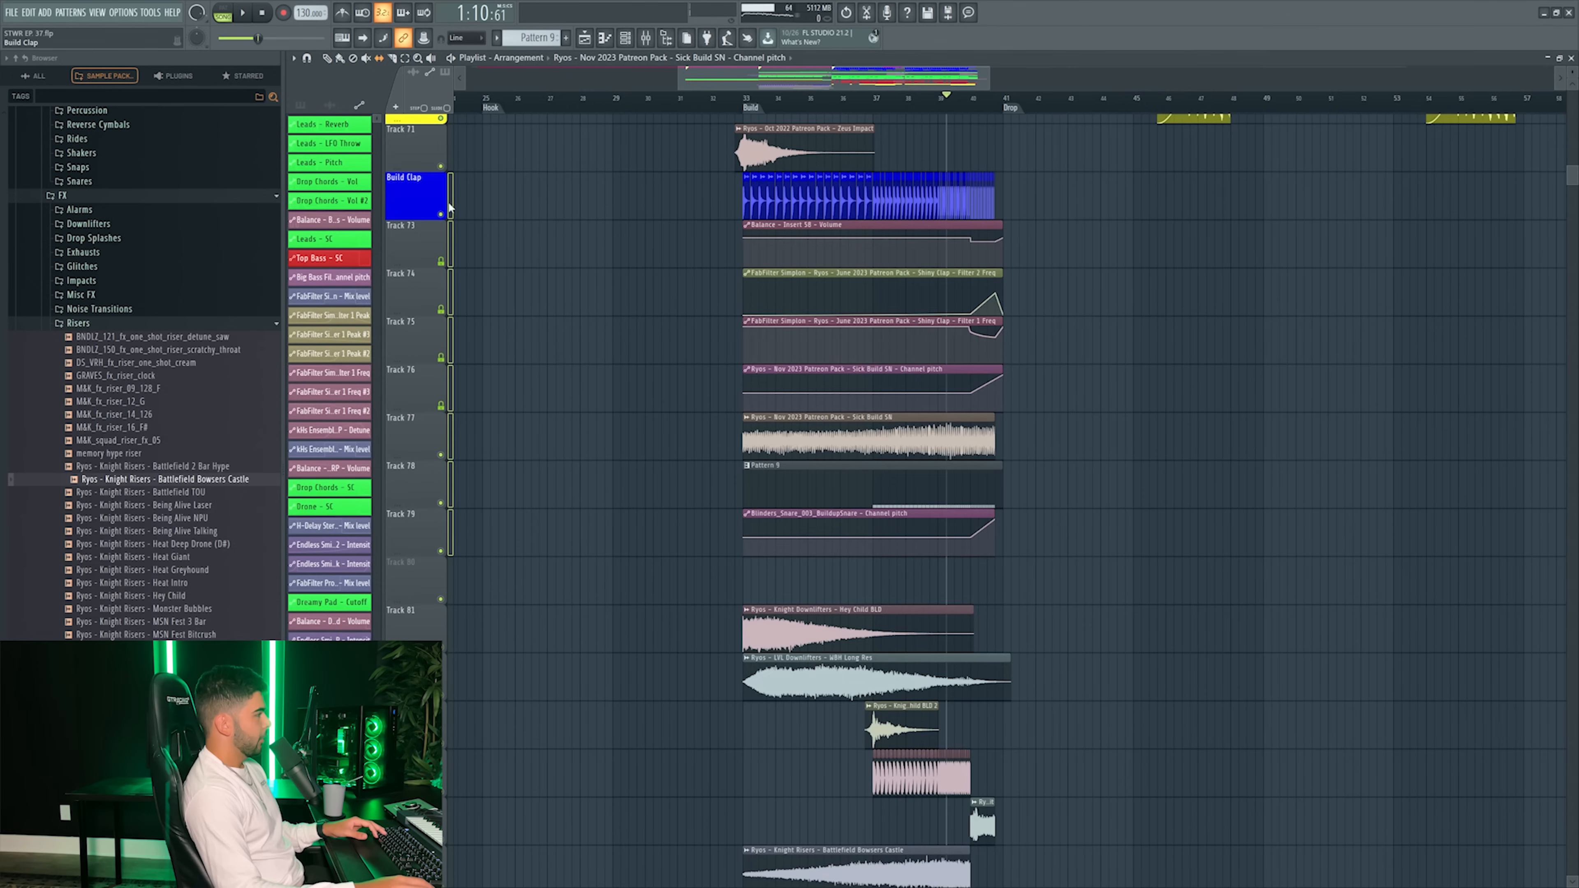
- Solo the Build Clap track together with its automation tracks 73 to 76
right_click(438, 173)
key(Escape)
right_click(441, 215)
scroll(973, 105, up, 4)
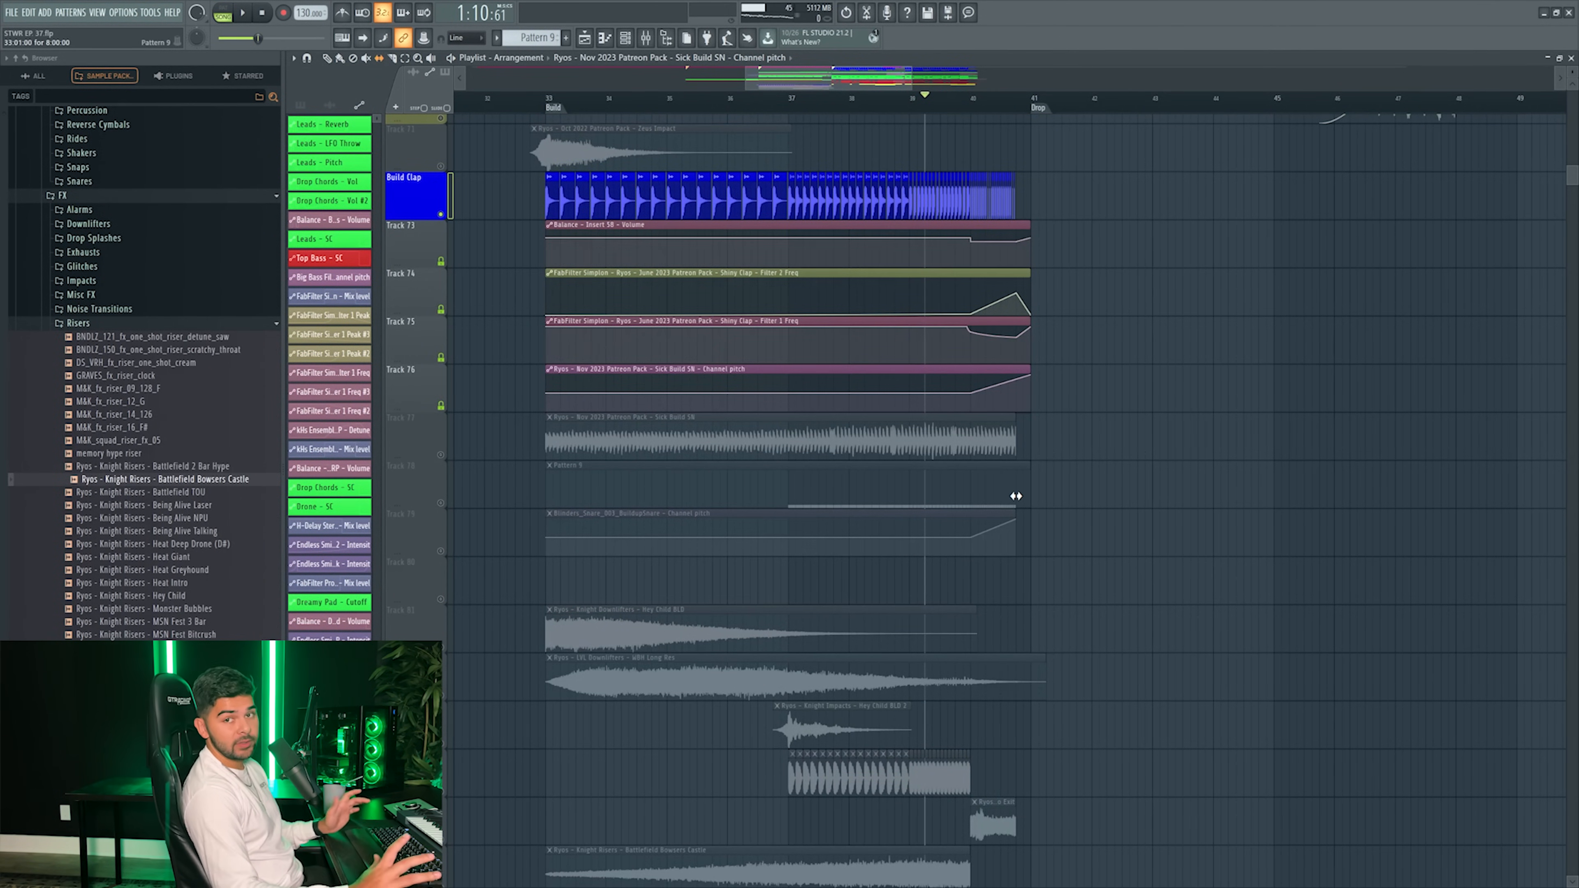
- Unmute tracks 77, 78 and 79 alongside the Build Clap and play the end of the build-up
click(440, 455)
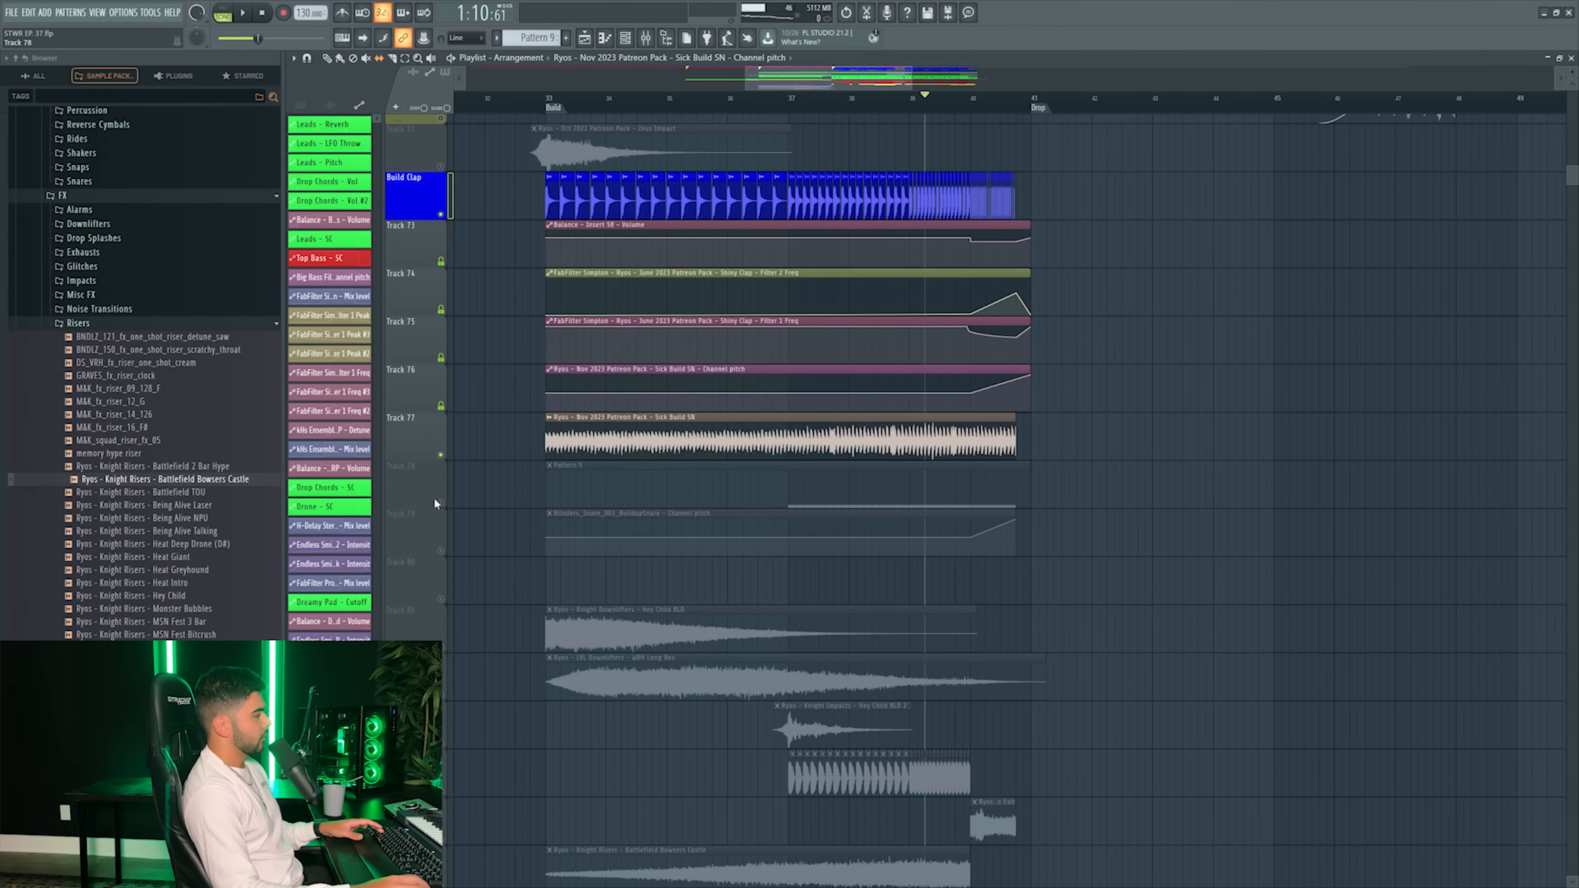
click(441, 503)
click(441, 551)
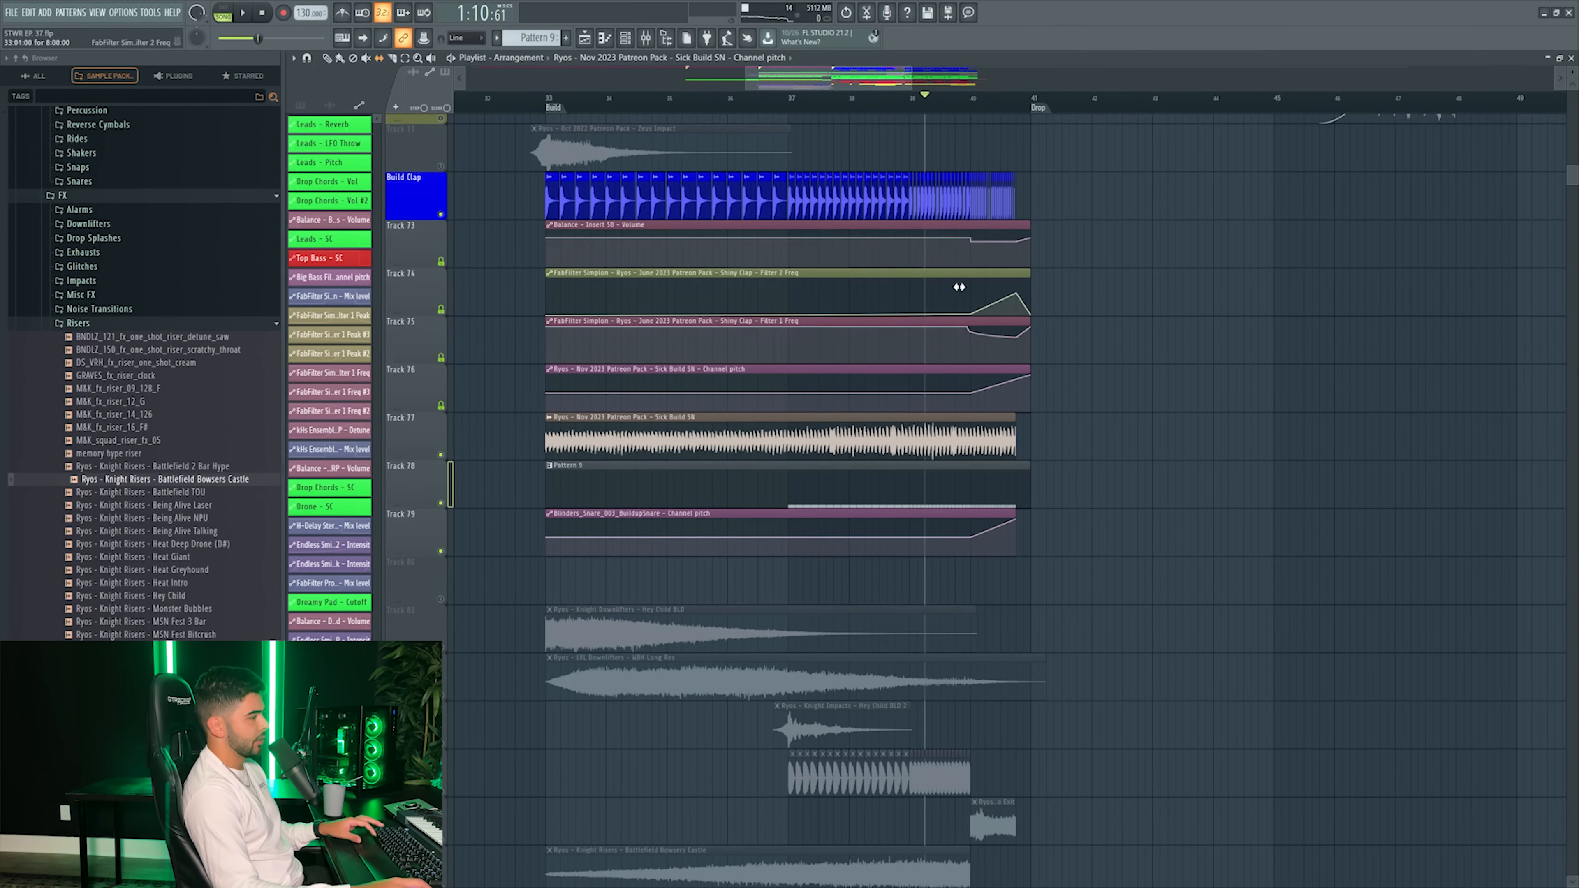
key(space)
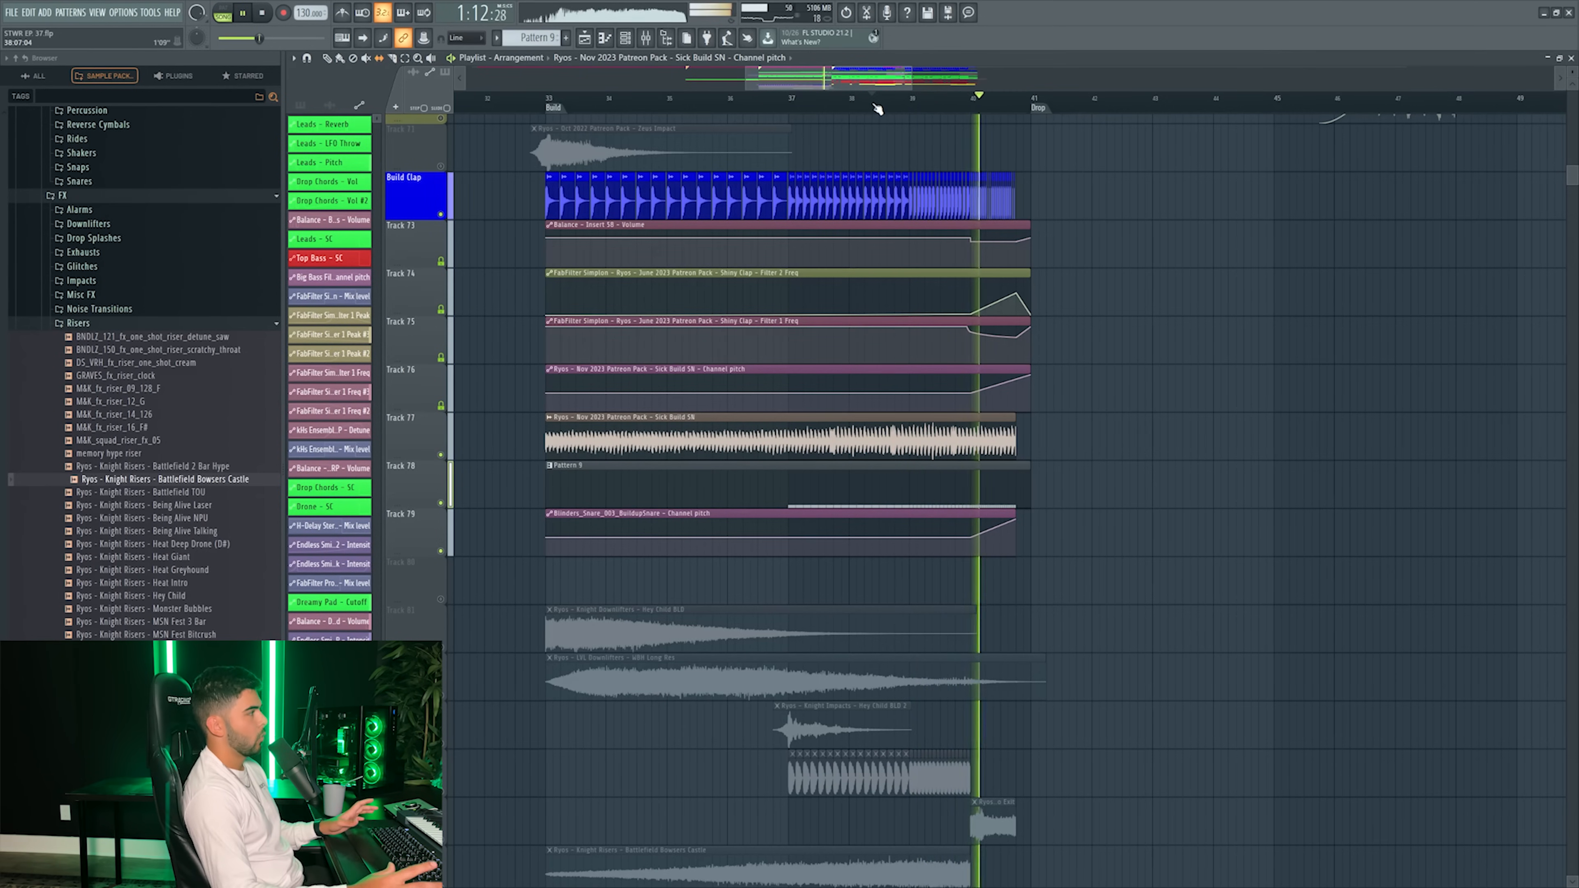
key(space)
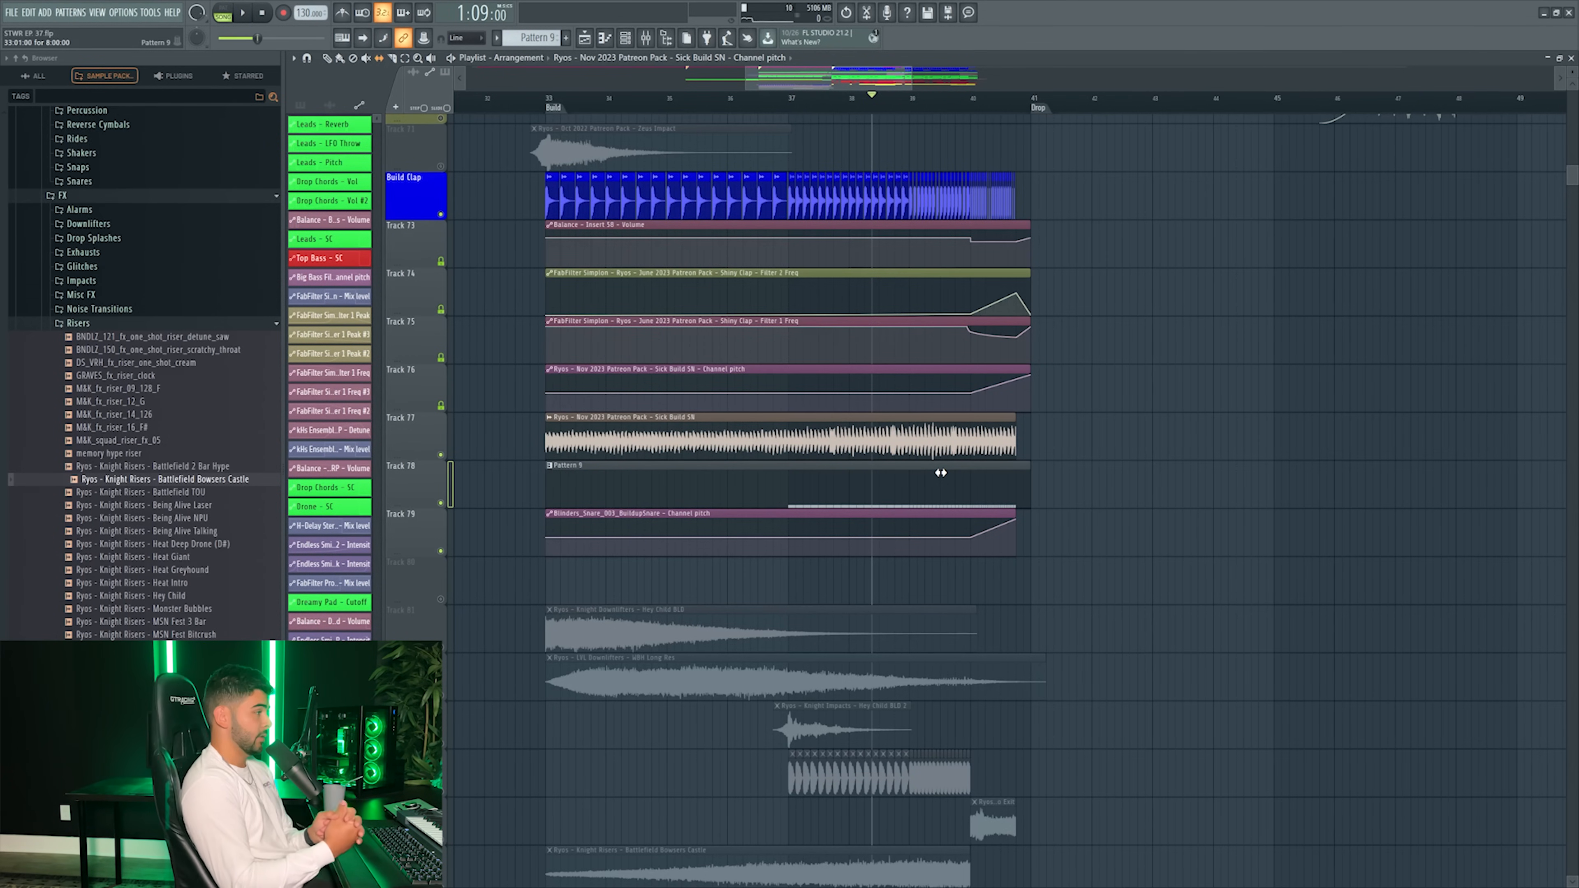
- Move the MASTER Filter 2 Freq and MASTER Volume automation clips over the build down to tracks 2 and 3
scroll(783, 440, up, 10)
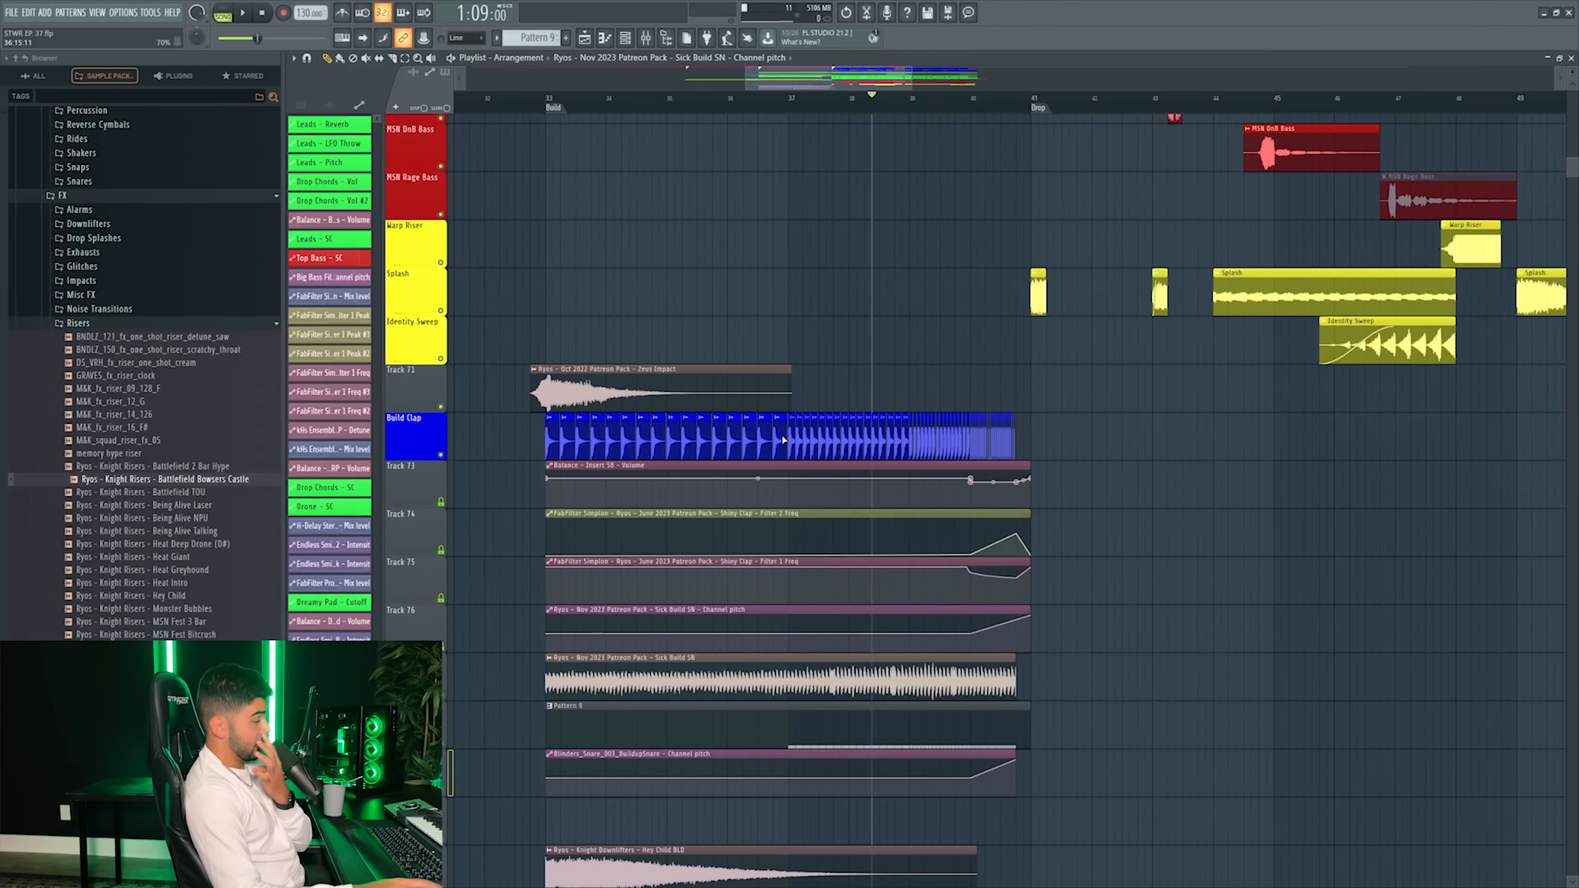
scroll(782, 439, up, 3)
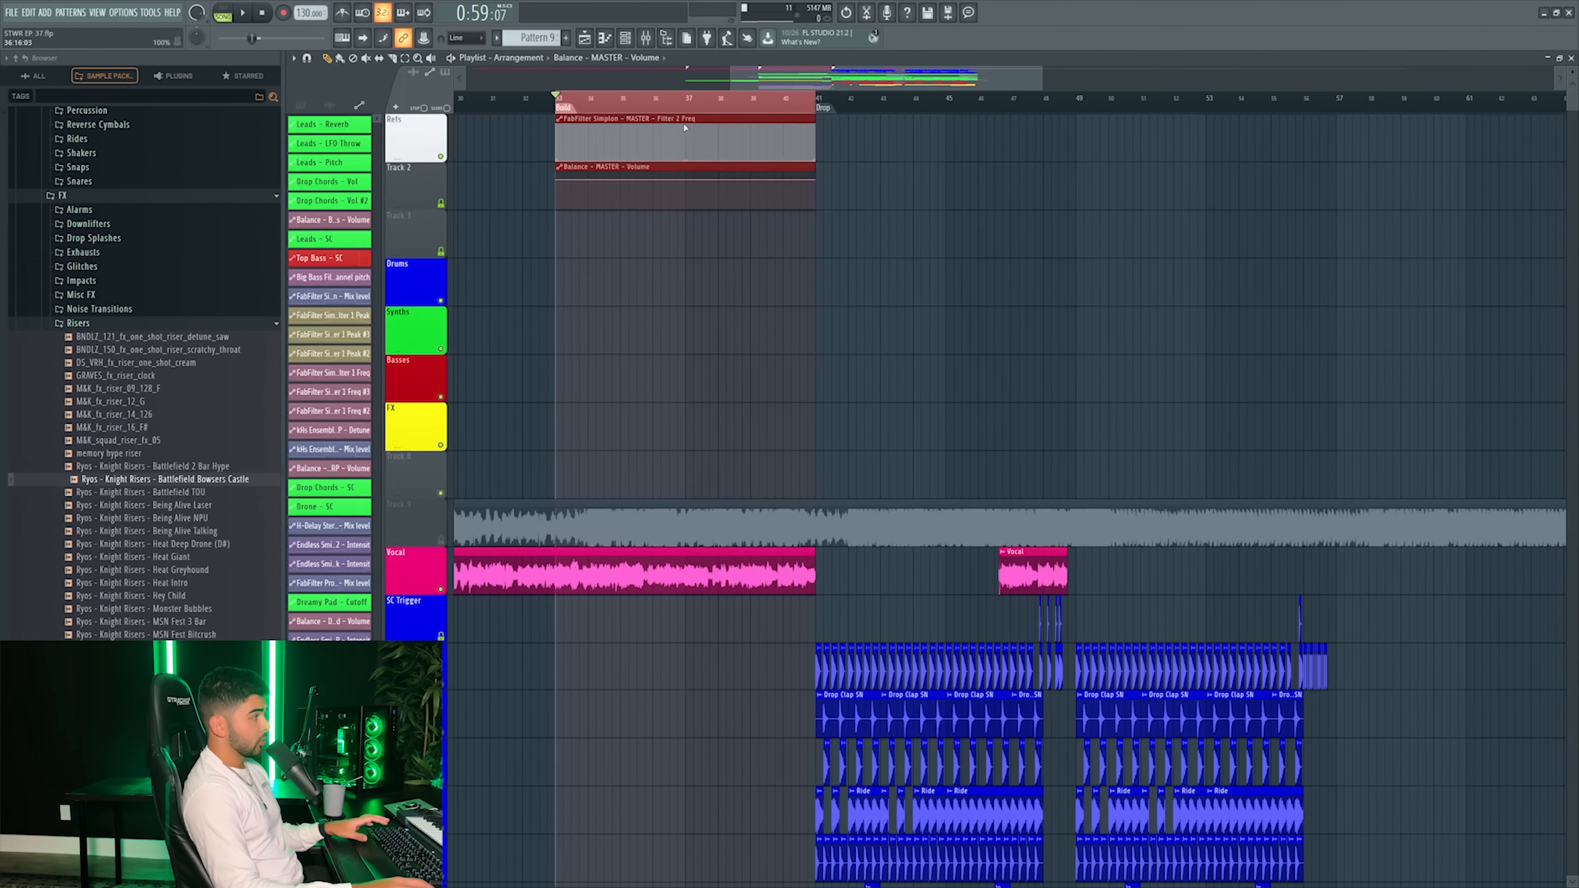
click(903, 187)
right_click(902, 189)
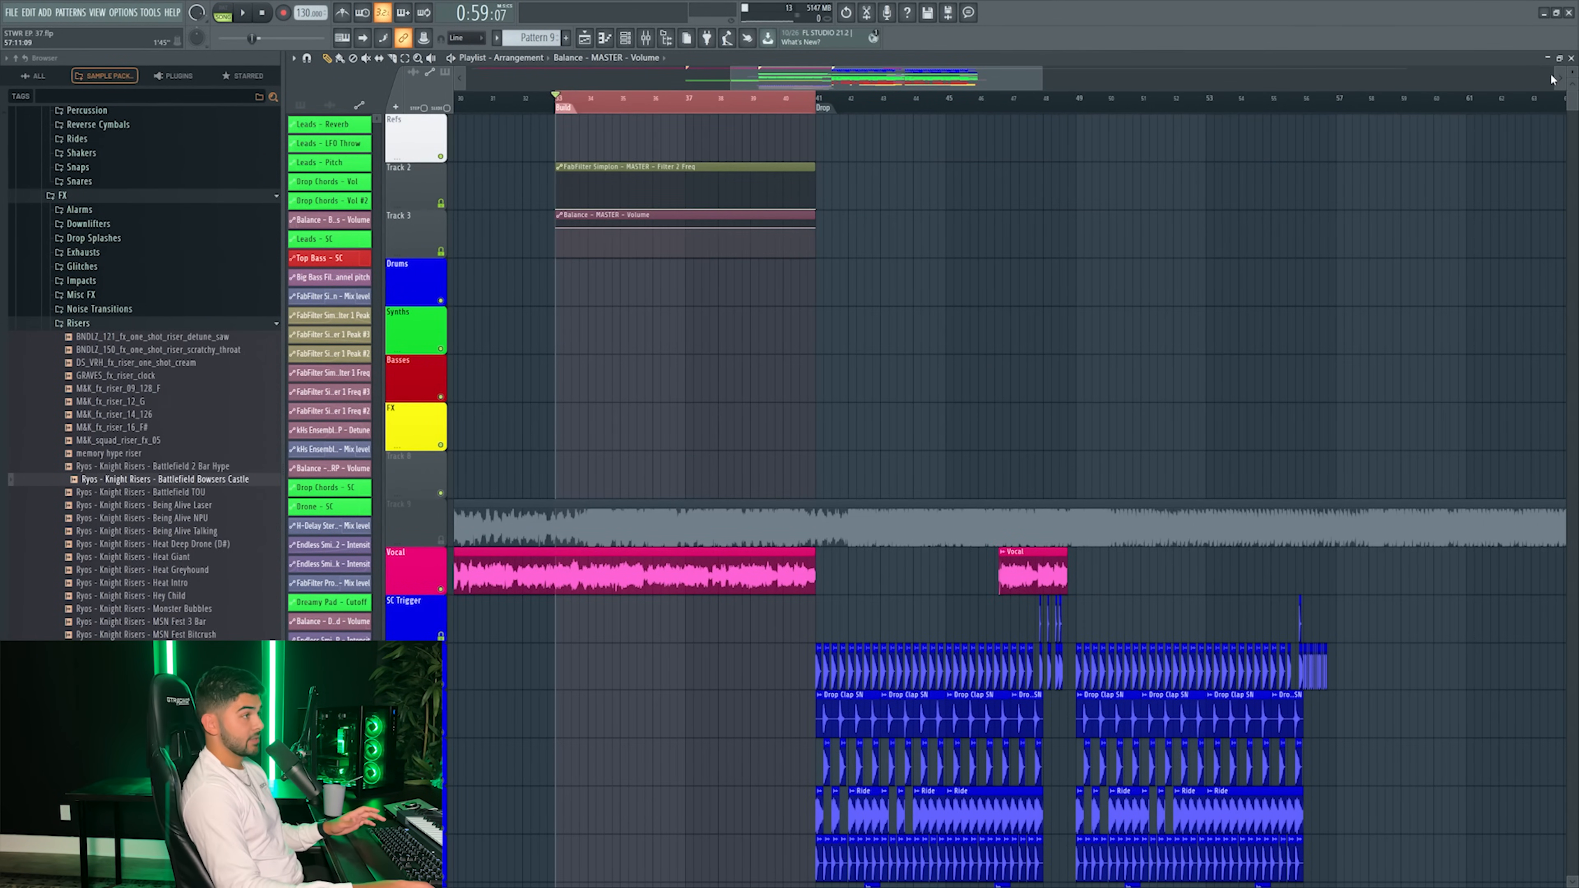
- Extend the MASTER Volume clip past bar 41 and shape the MASTER filter automation to rise from bar 39 and drop back at bar 41
drag(1572, 73, 1500, 77)
right_click(817, 250)
click(848, 447)
scroll(690, 102, up, 3)
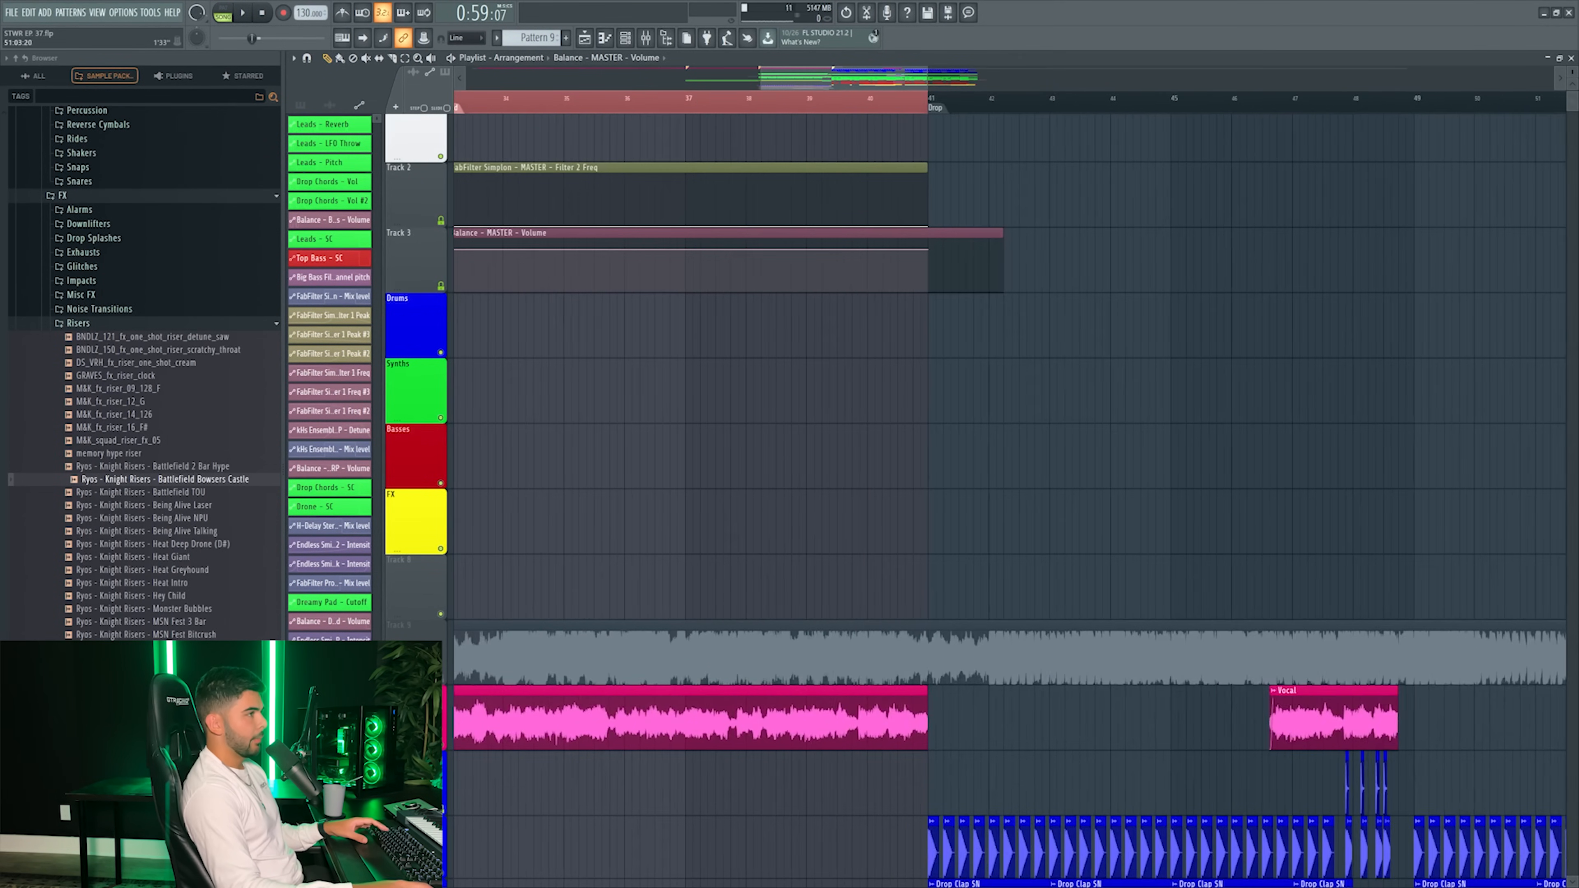
drag(1572, 72, 1572, 64)
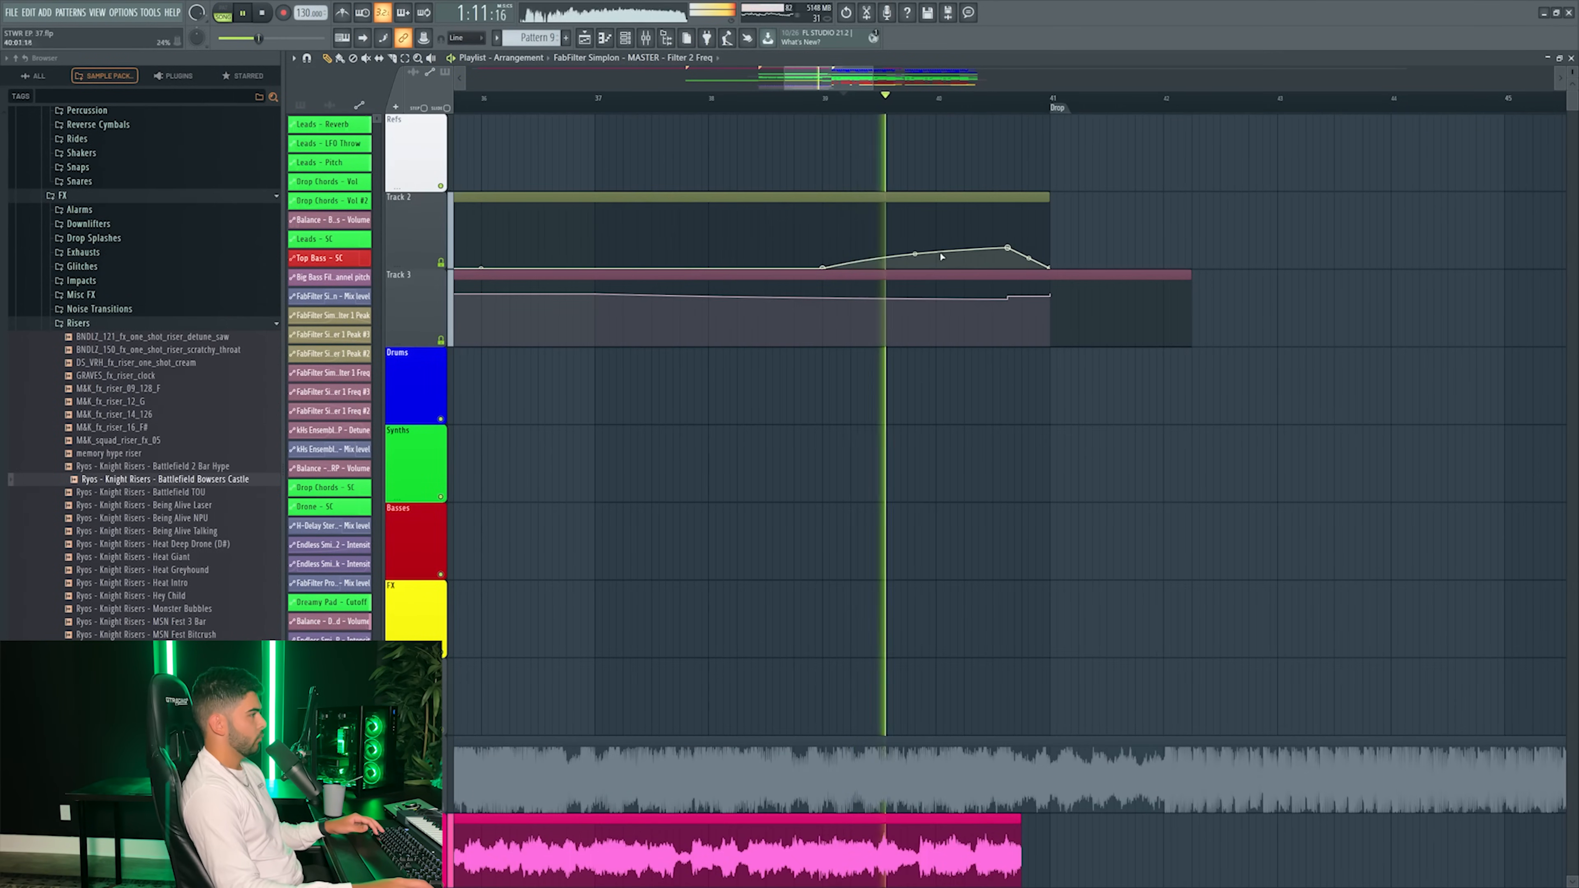
- Straighten the rising curve of the MASTER Filter 2 Freq automation after bar 39 during playback
right_click(910, 256)
right_click(910, 258)
click(924, 263)
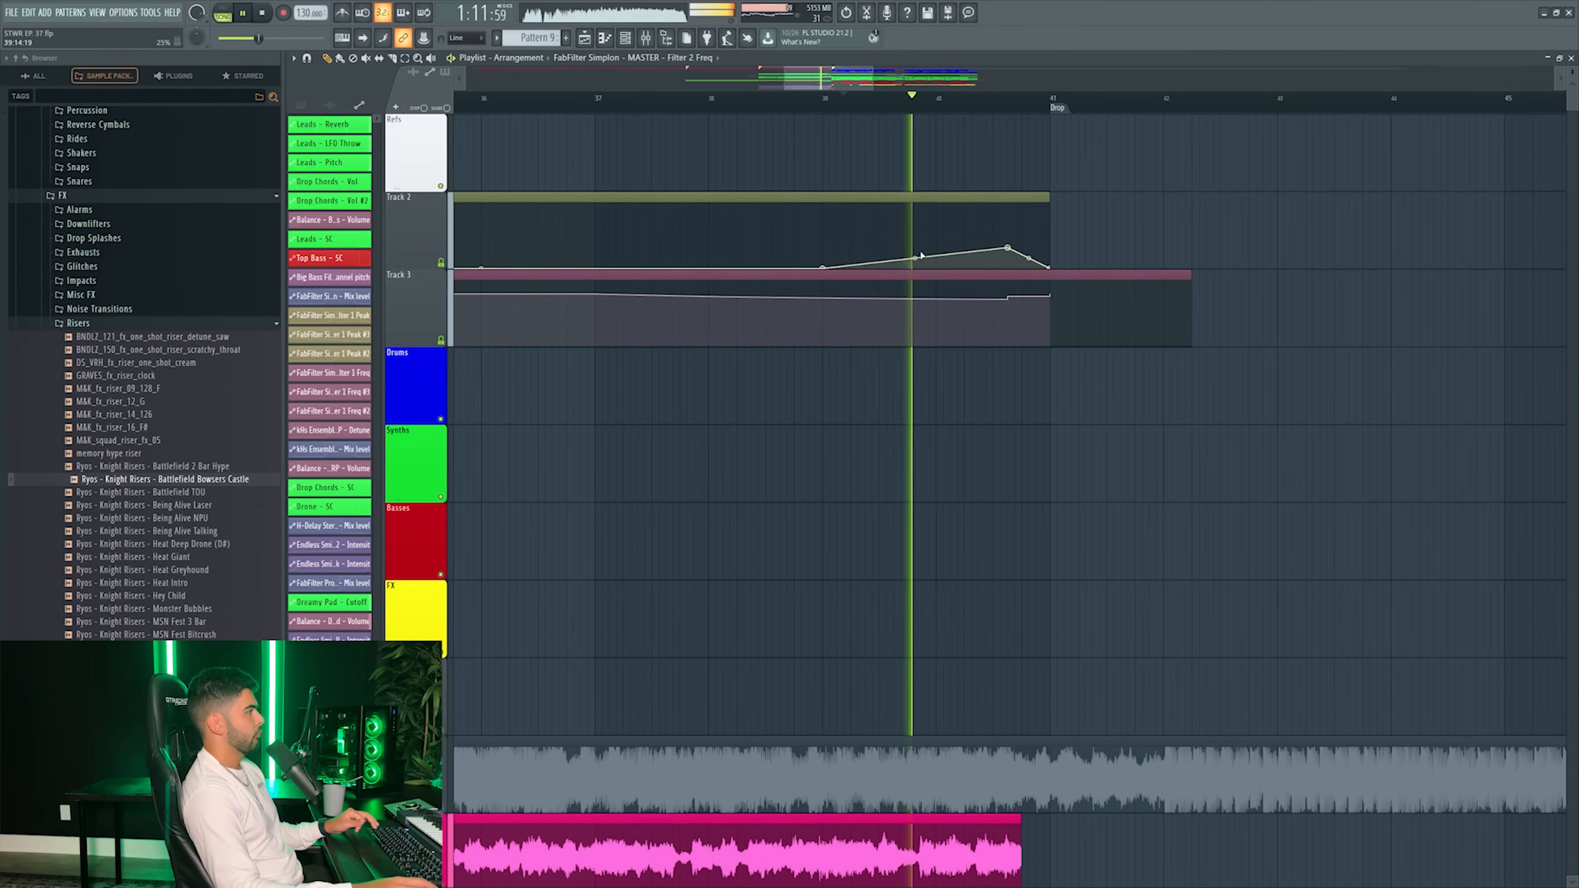